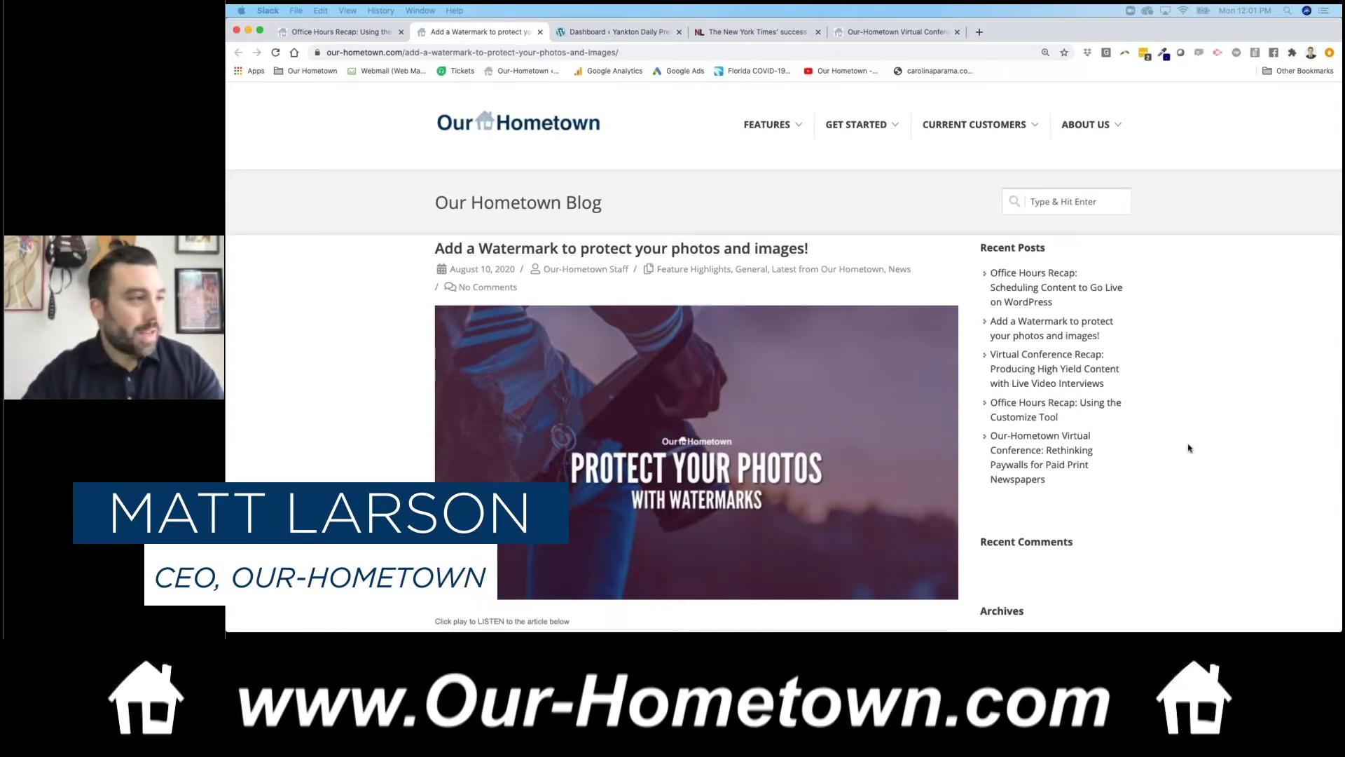
{"action": "scroll", "coordinate": [1187, 445], "scroll_direction": "down", "scroll_amount": 2}
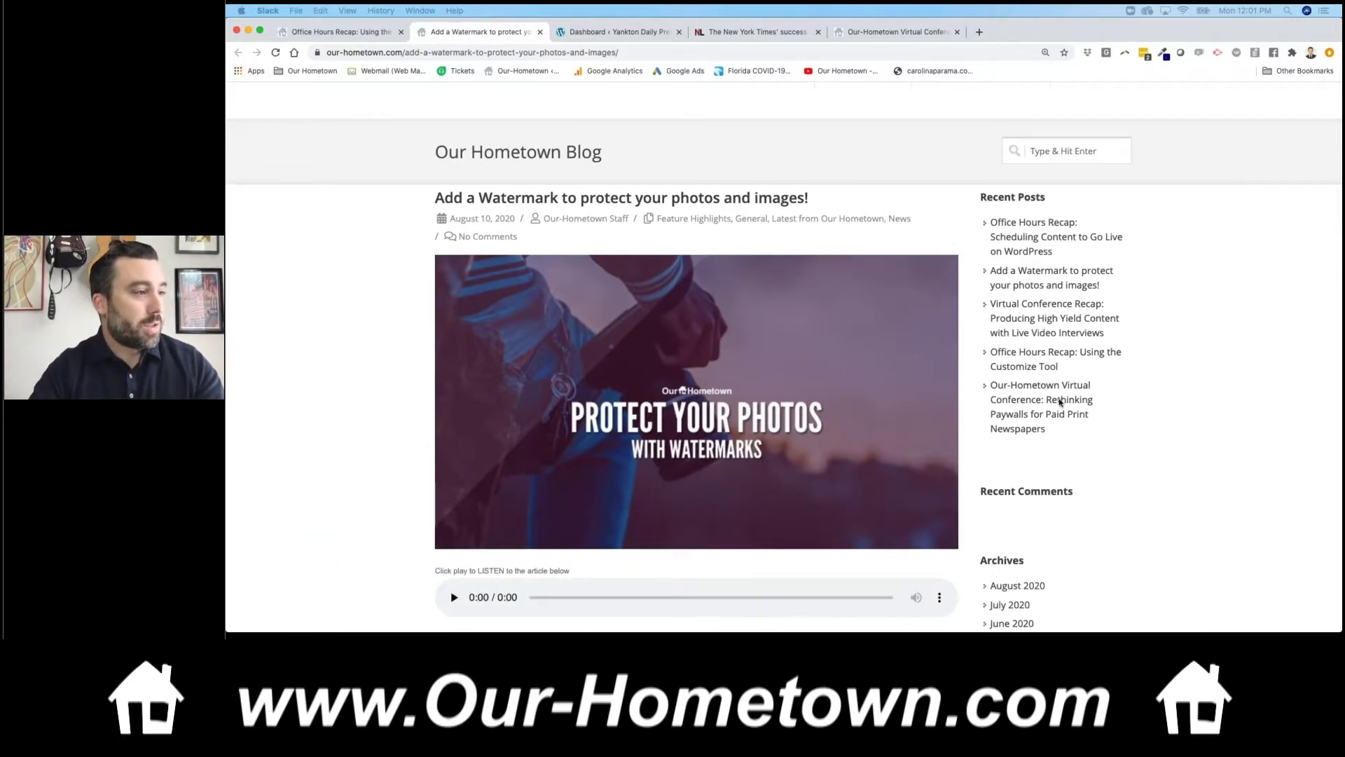
{"action": "scroll", "coordinate": [1191, 407], "scroll_direction": "down", "scroll_amount": 1}
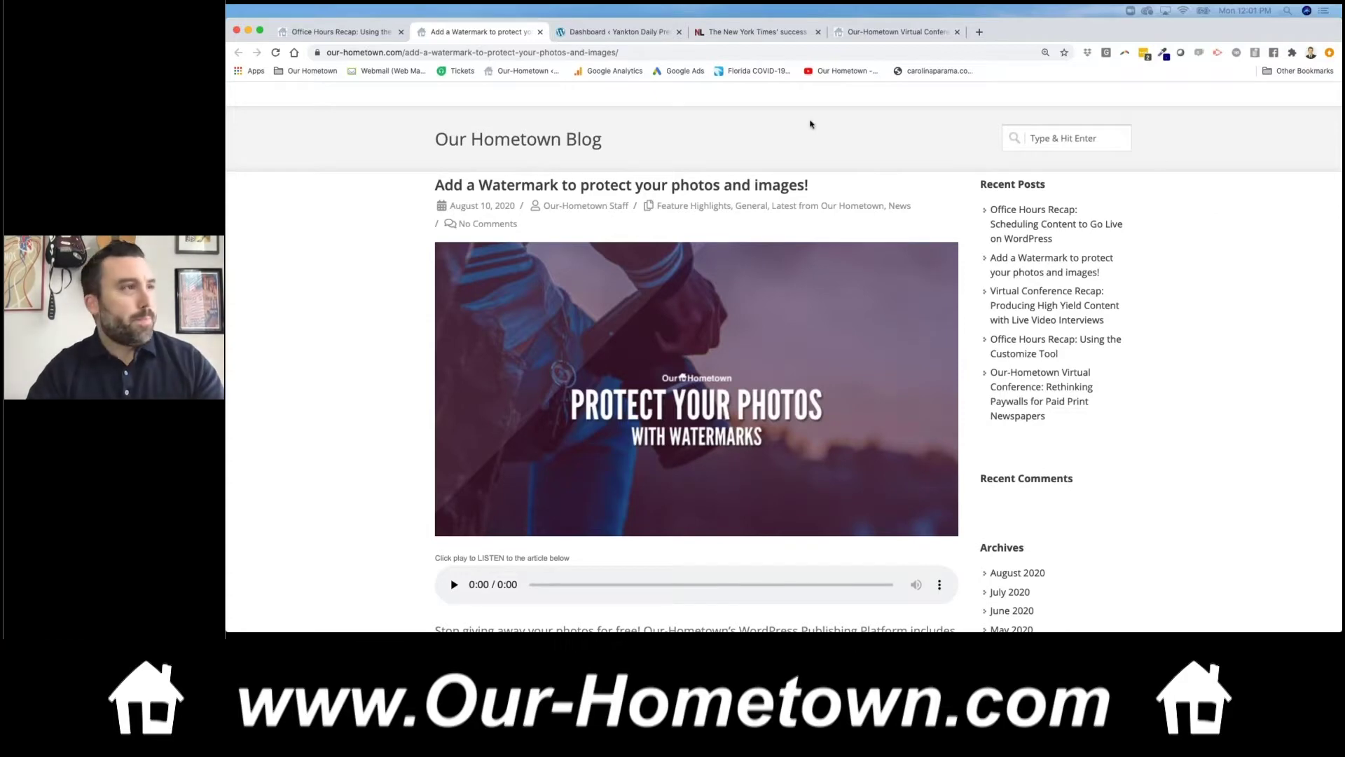
Step: Open the NiemanLab article on The New York Times' digital subscription success and highlight the summary under its headline
{"action": "left_click", "coordinate": [754, 35]}
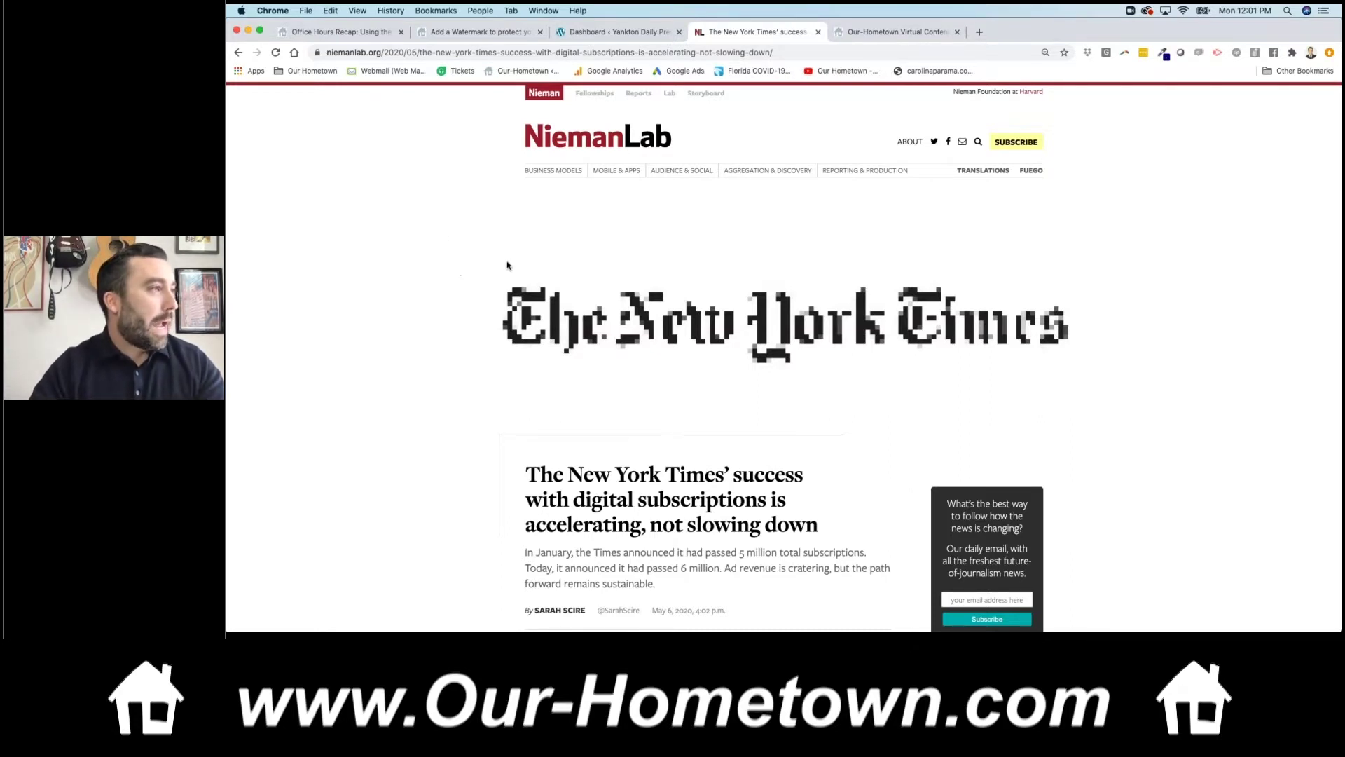
{"action": "scroll", "coordinate": [509, 446], "scroll_direction": "down", "scroll_amount": 5}
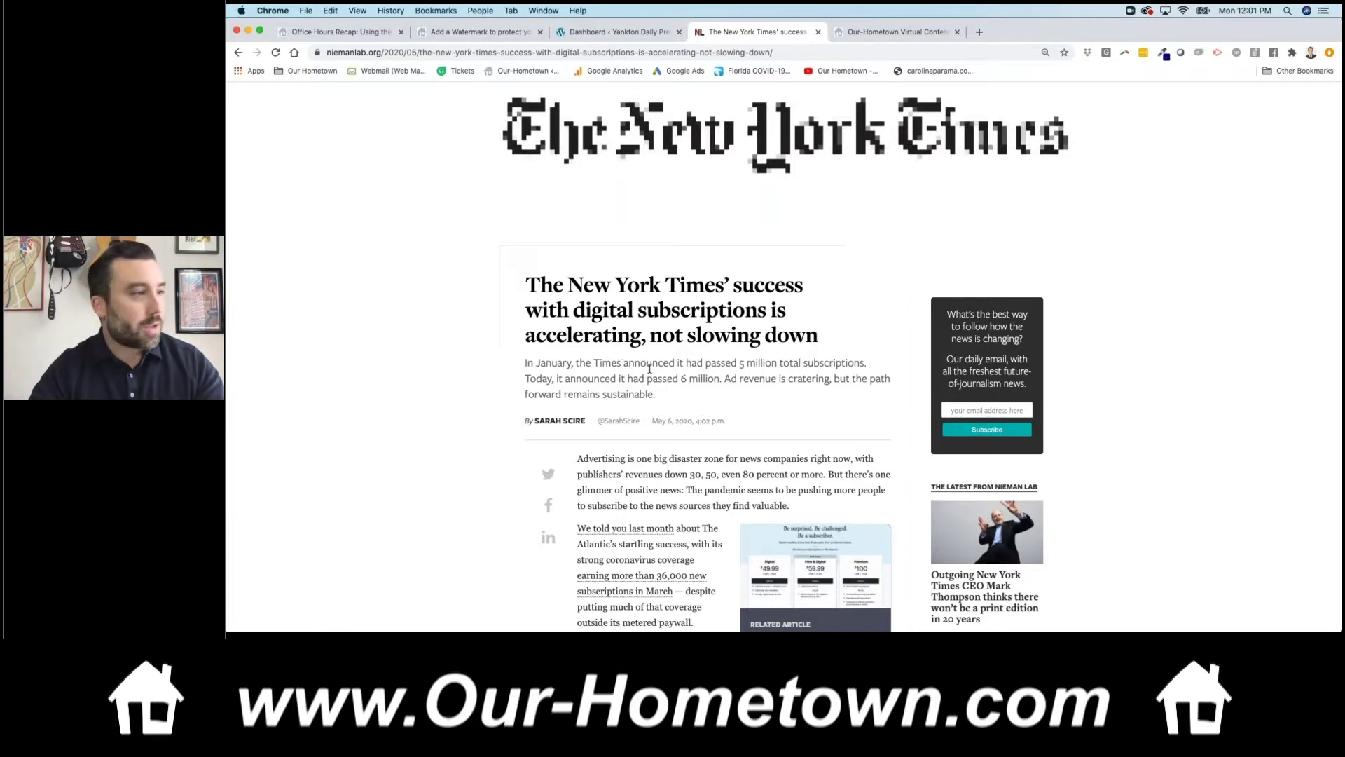
{"action": "scroll", "coordinate": [652, 351], "scroll_direction": "down", "scroll_amount": 3}
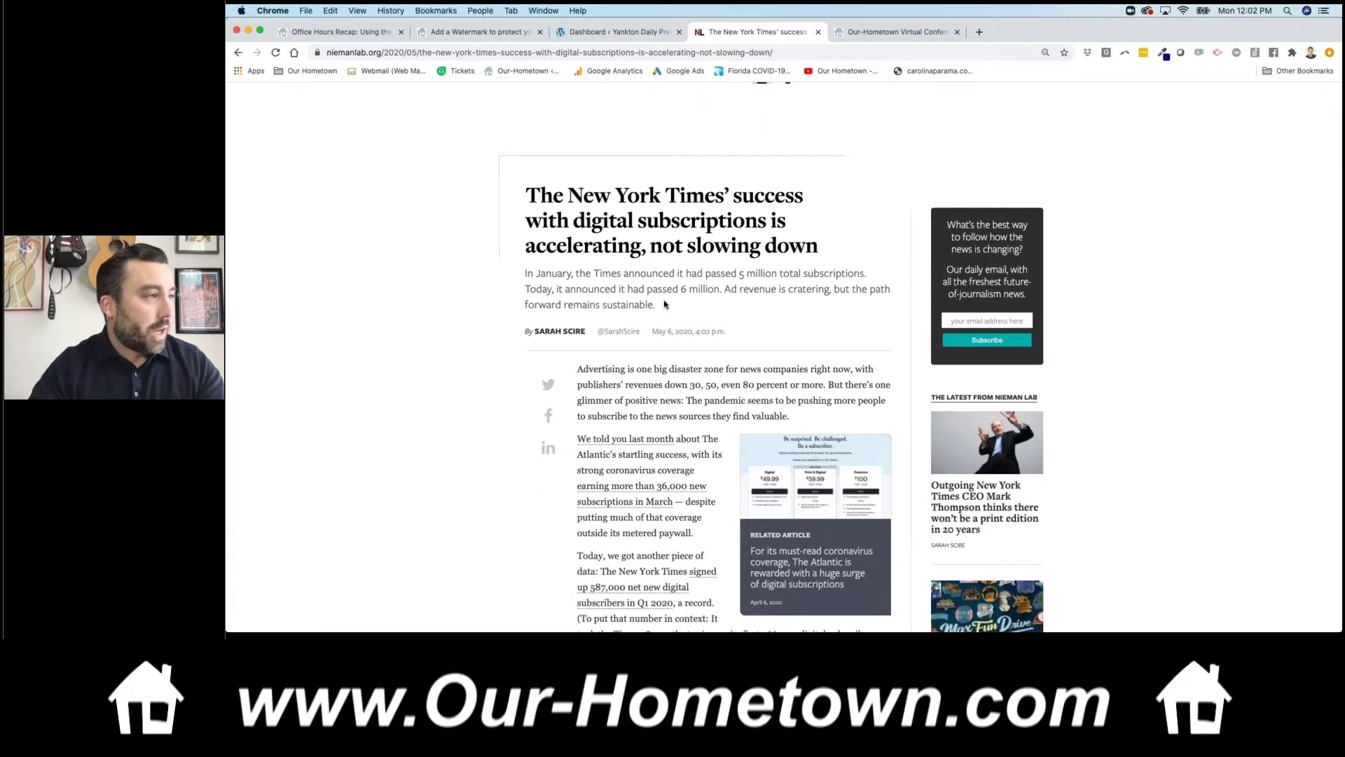
{"action": "left_click_drag", "start_coordinate": [658, 306], "coordinate": [530, 274]}
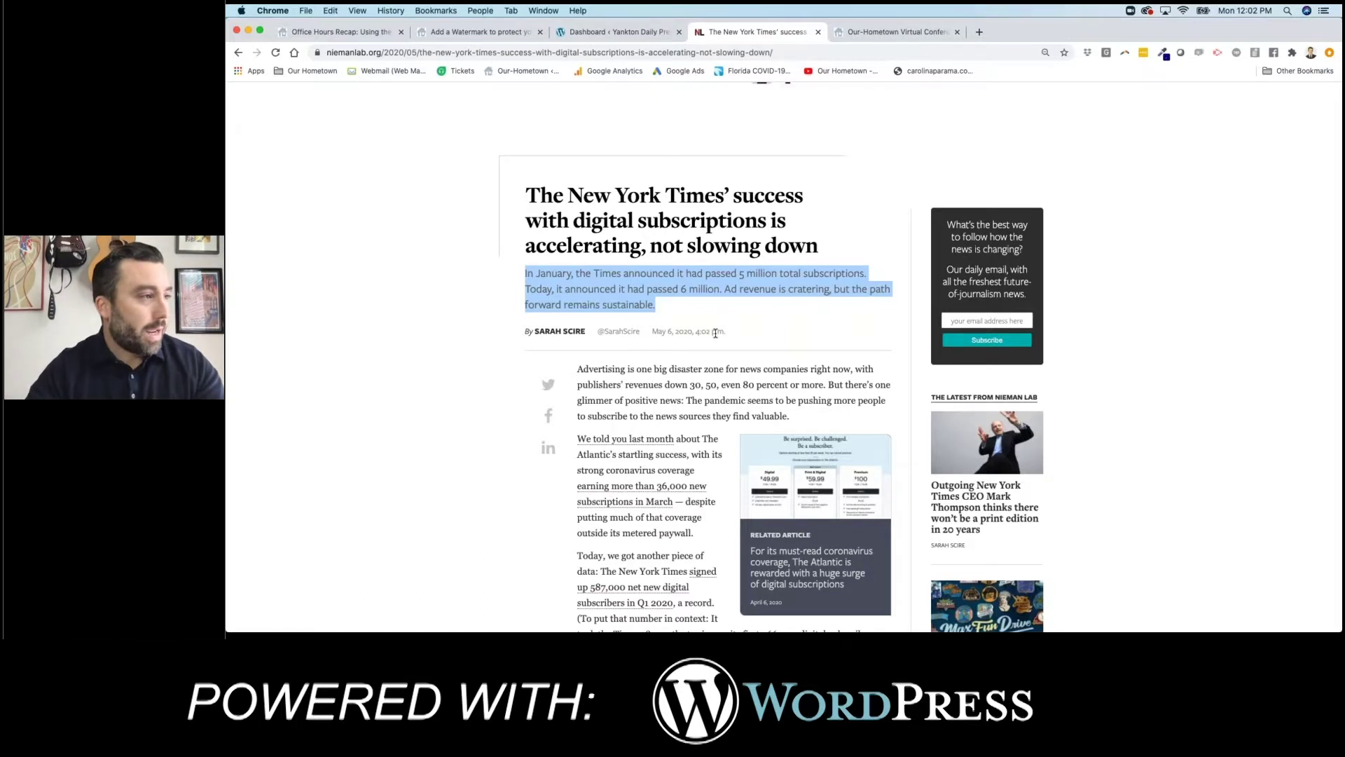
{"action": "left_click", "coordinate": [685, 310]}
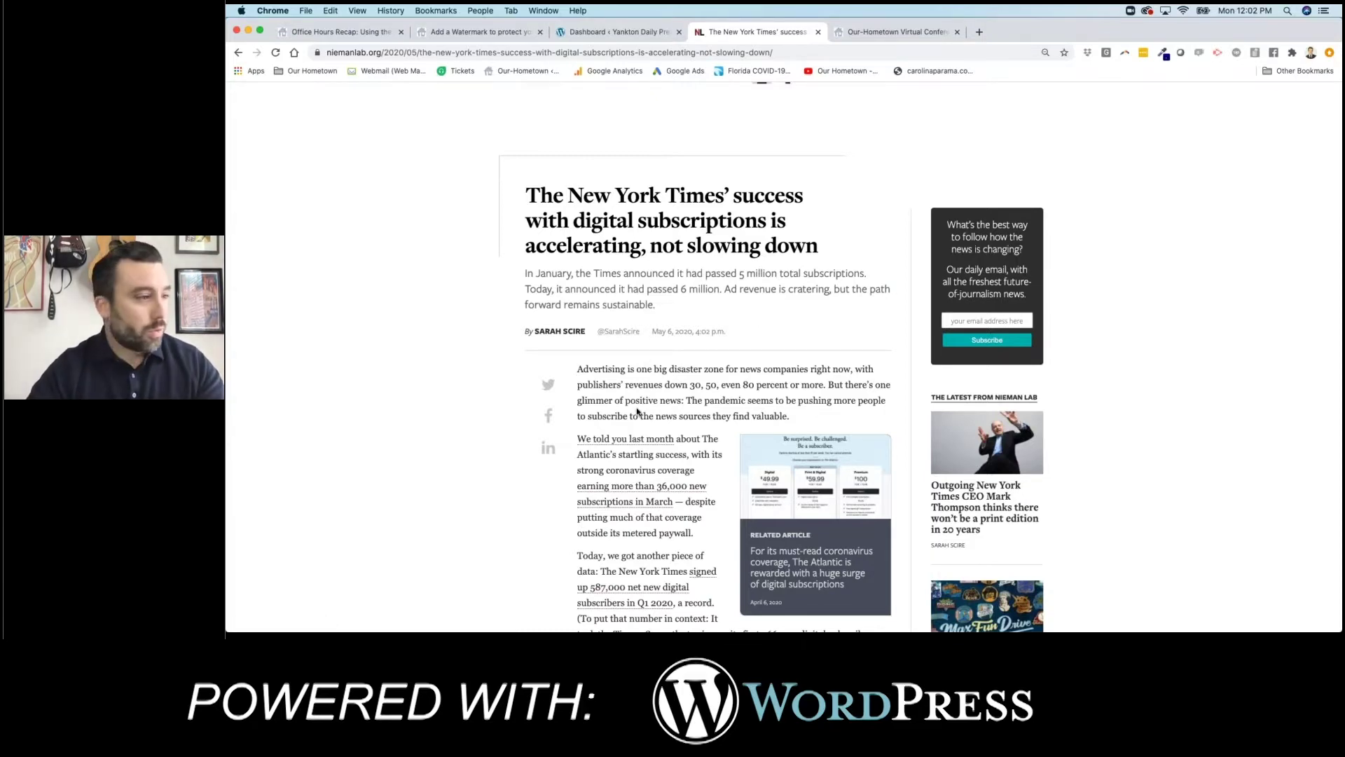
Step: Highlight the article's passages on the pandemic pushing people to subscribe and on the Times' digital subscriber growth
{"action": "scroll", "coordinate": [638, 411], "scroll_direction": "down", "scroll_amount": 3}
{"action": "left_click_drag", "start_coordinate": [819, 328], "coordinate": [687, 312]}
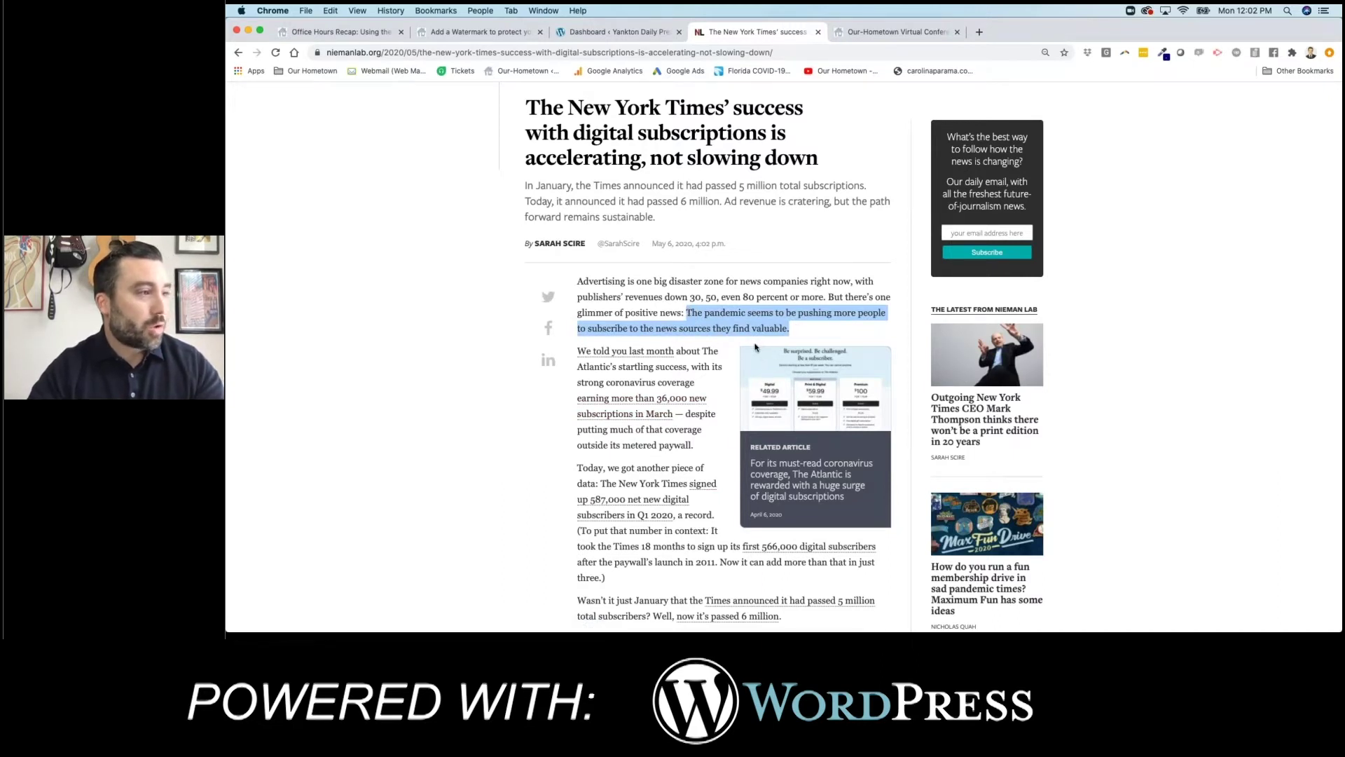
{"action": "scroll", "coordinate": [723, 485], "scroll_direction": "down", "scroll_amount": 2}
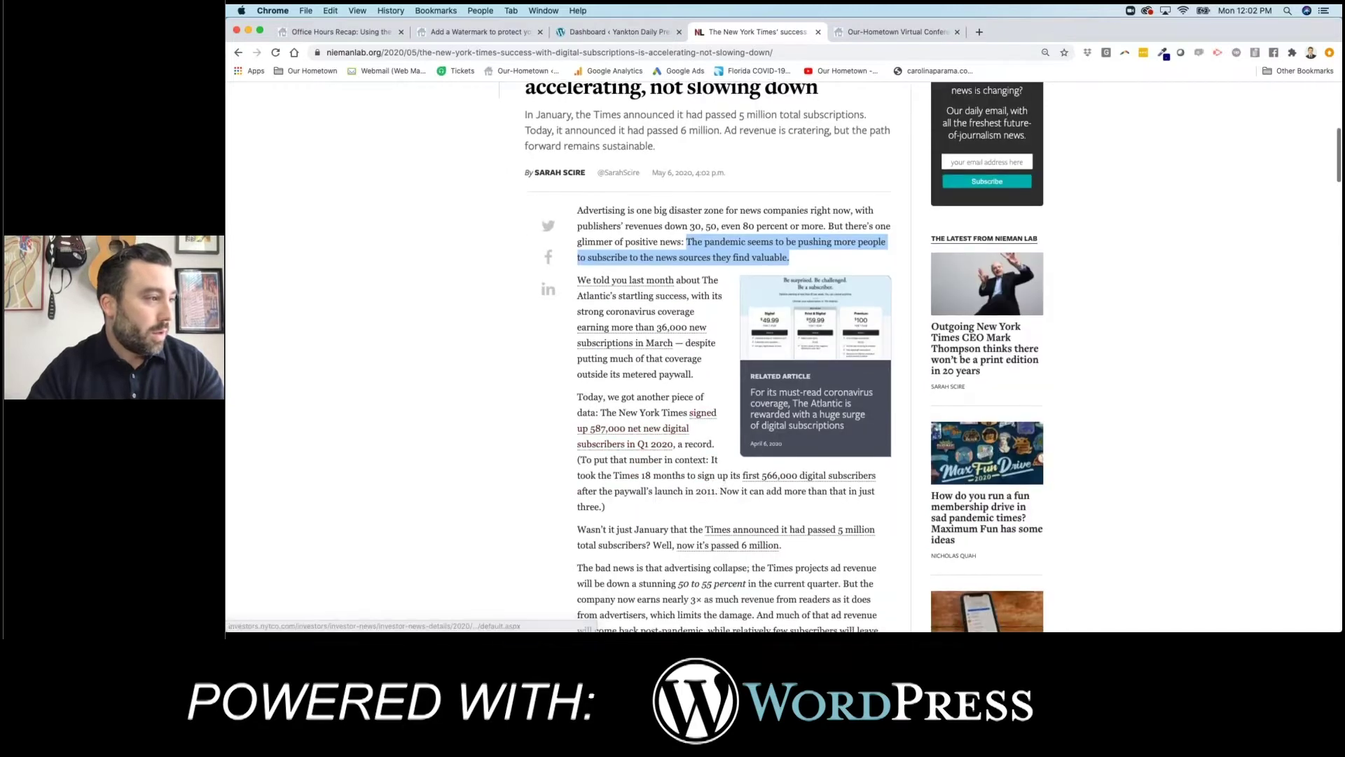
{"action": "left_click_drag", "start_coordinate": [615, 508], "coordinate": [568, 395]}
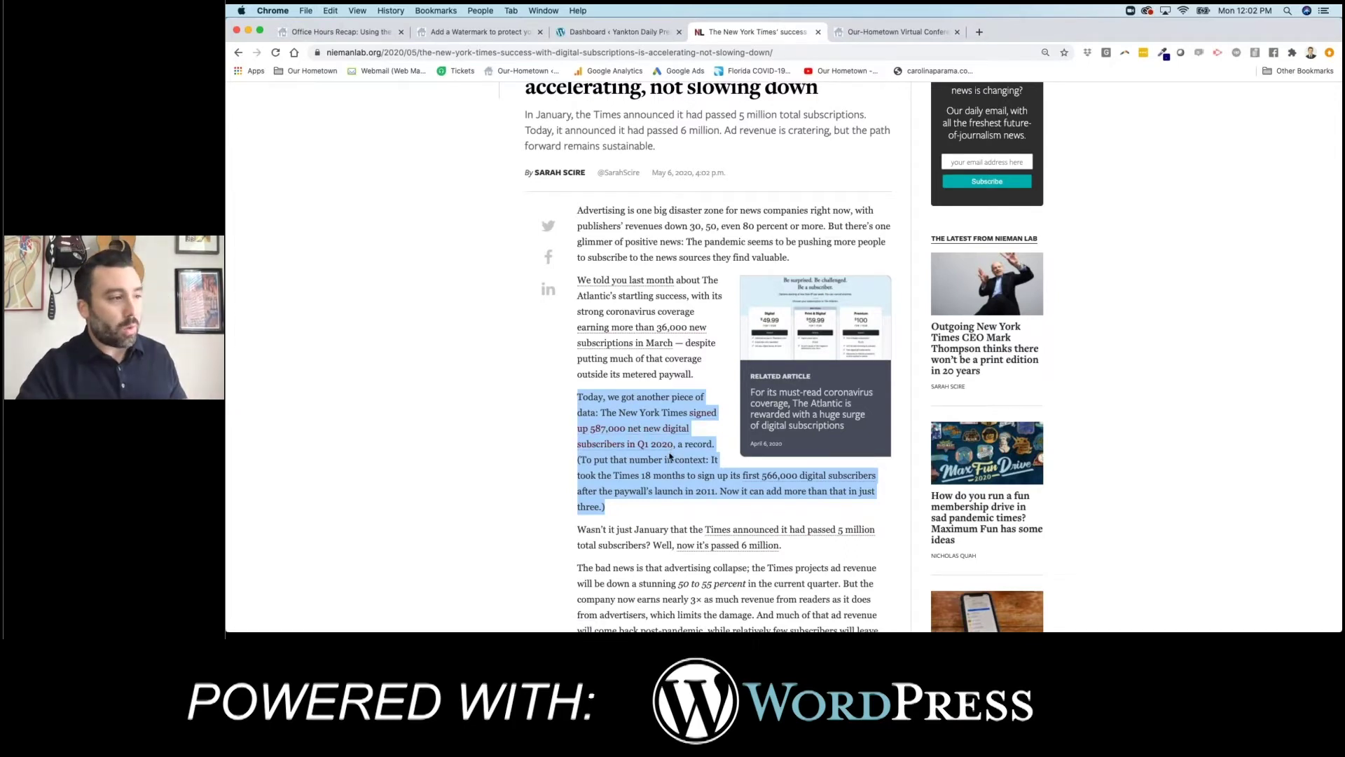
{"action": "left_click", "coordinate": [713, 432]}
{"action": "left_click_drag", "start_coordinate": [724, 446], "coordinate": [581, 422]}
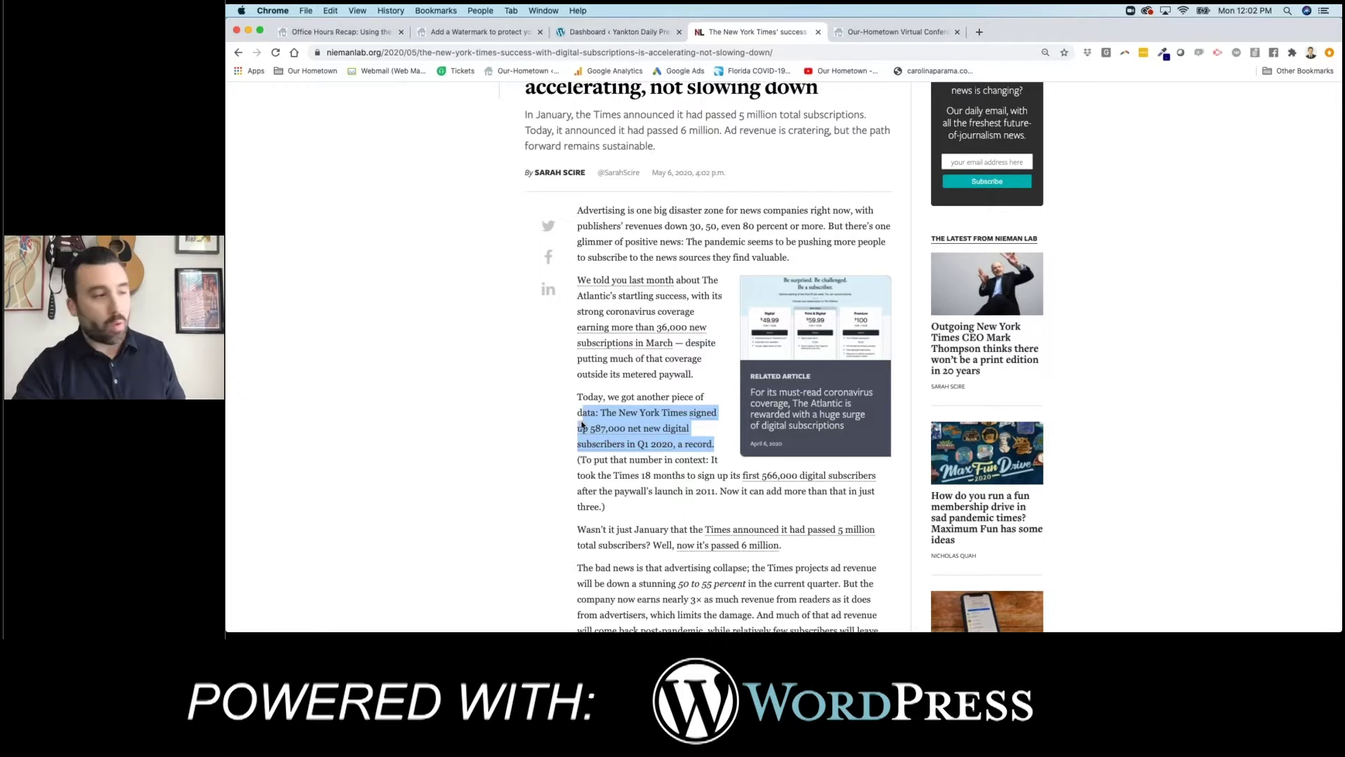
{"action": "left_click", "coordinate": [581, 424]}
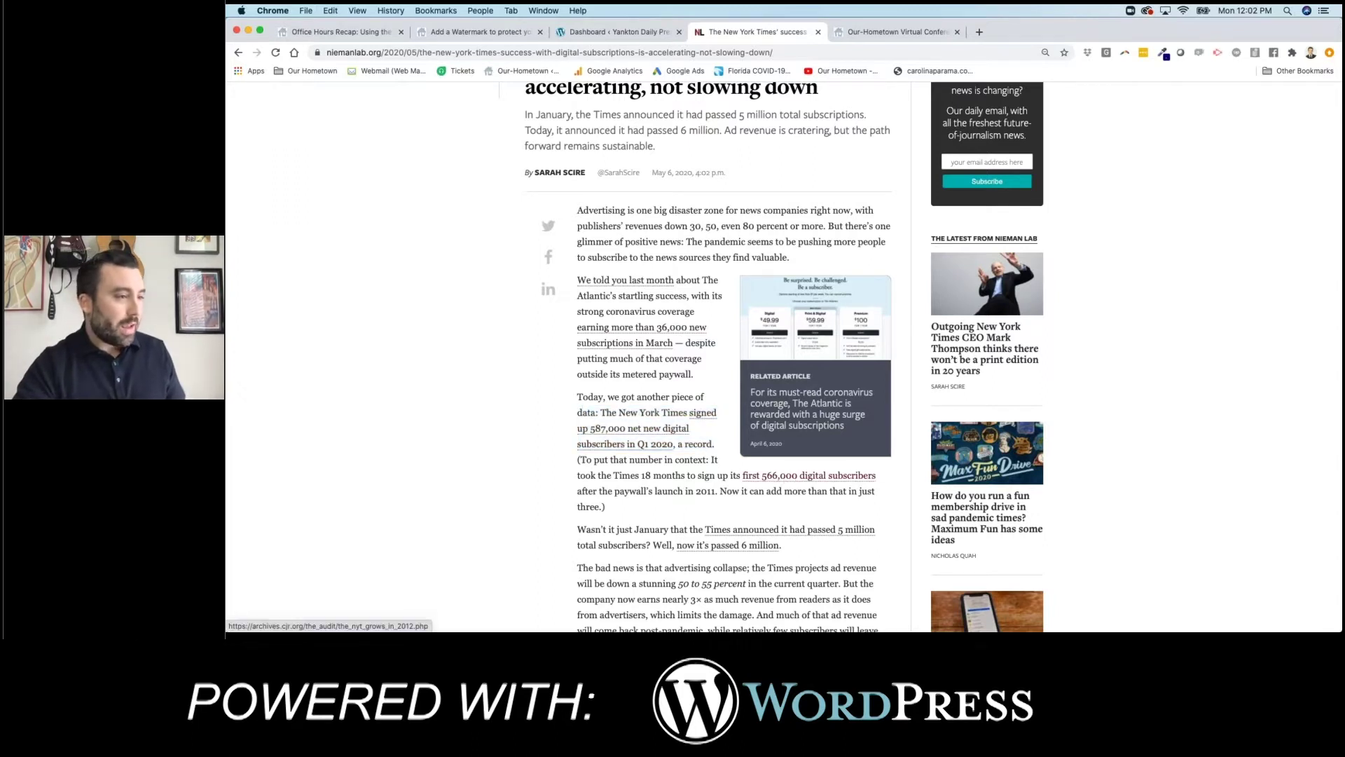
{"action": "left_click_drag", "start_coordinate": [719, 491], "coordinate": [578, 472]}
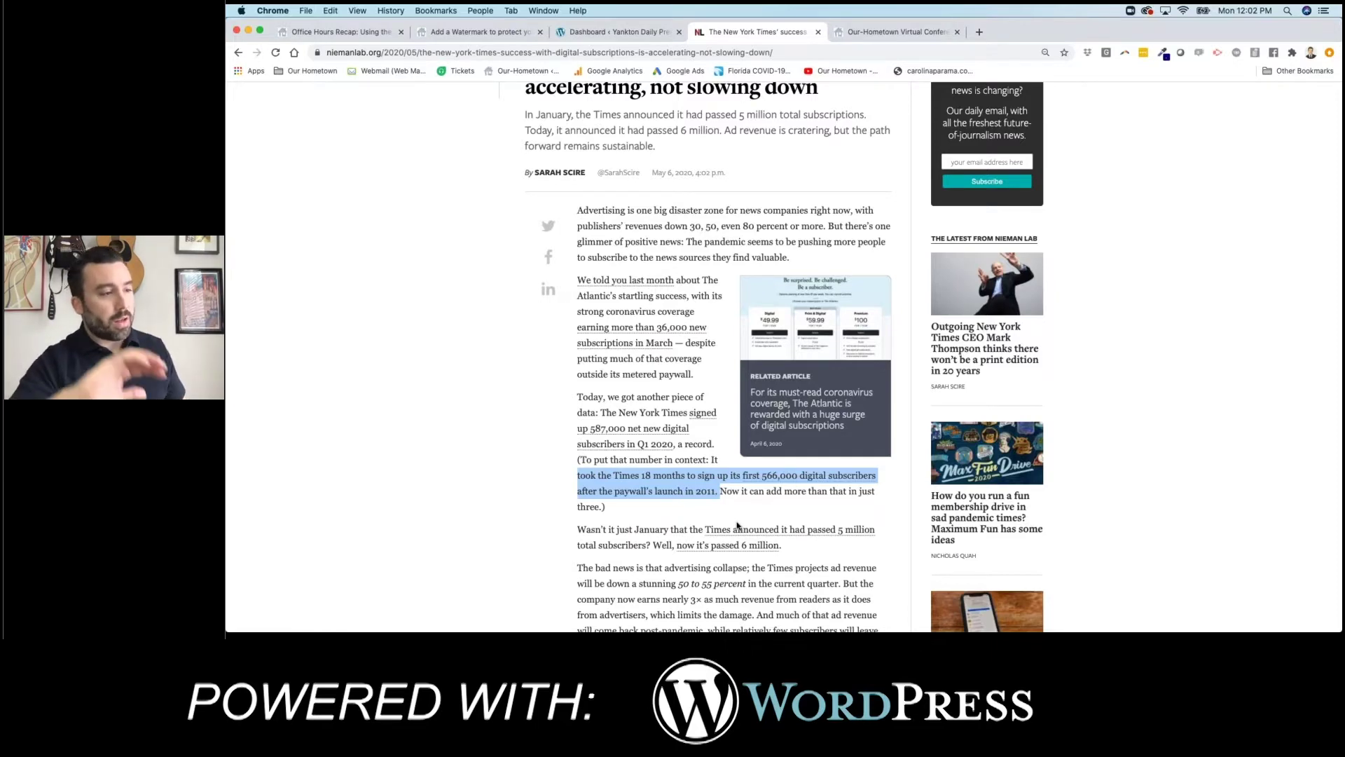
Step: Open the Our-Hometown post on Rethinking Paywalls for Paid Print Newspapers and review its conference date, paywall types and registration details
{"action": "left_click", "coordinate": [895, 34]}
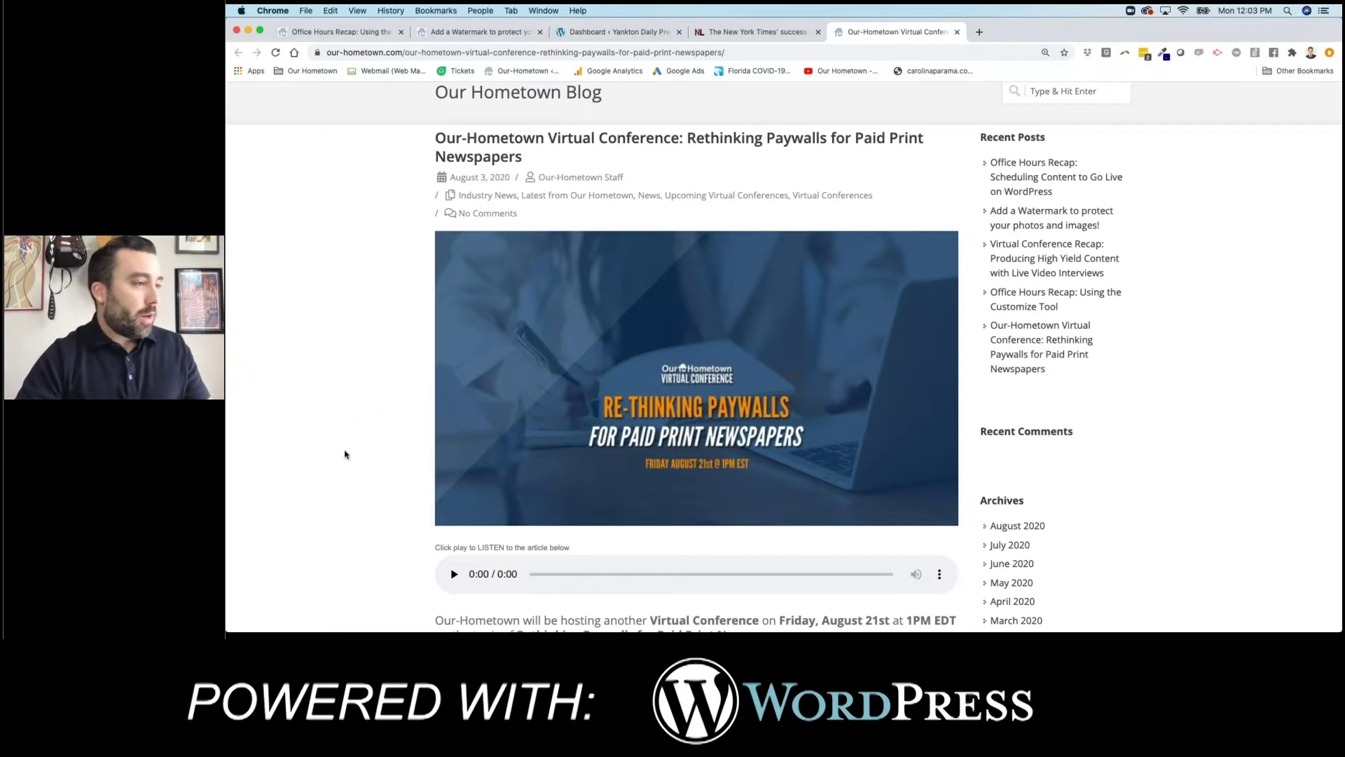
{"action": "scroll", "coordinate": [344, 454], "scroll_direction": "down", "scroll_amount": 1}
{"action": "scroll", "coordinate": [344, 454], "scroll_direction": "down", "scroll_amount": 1}
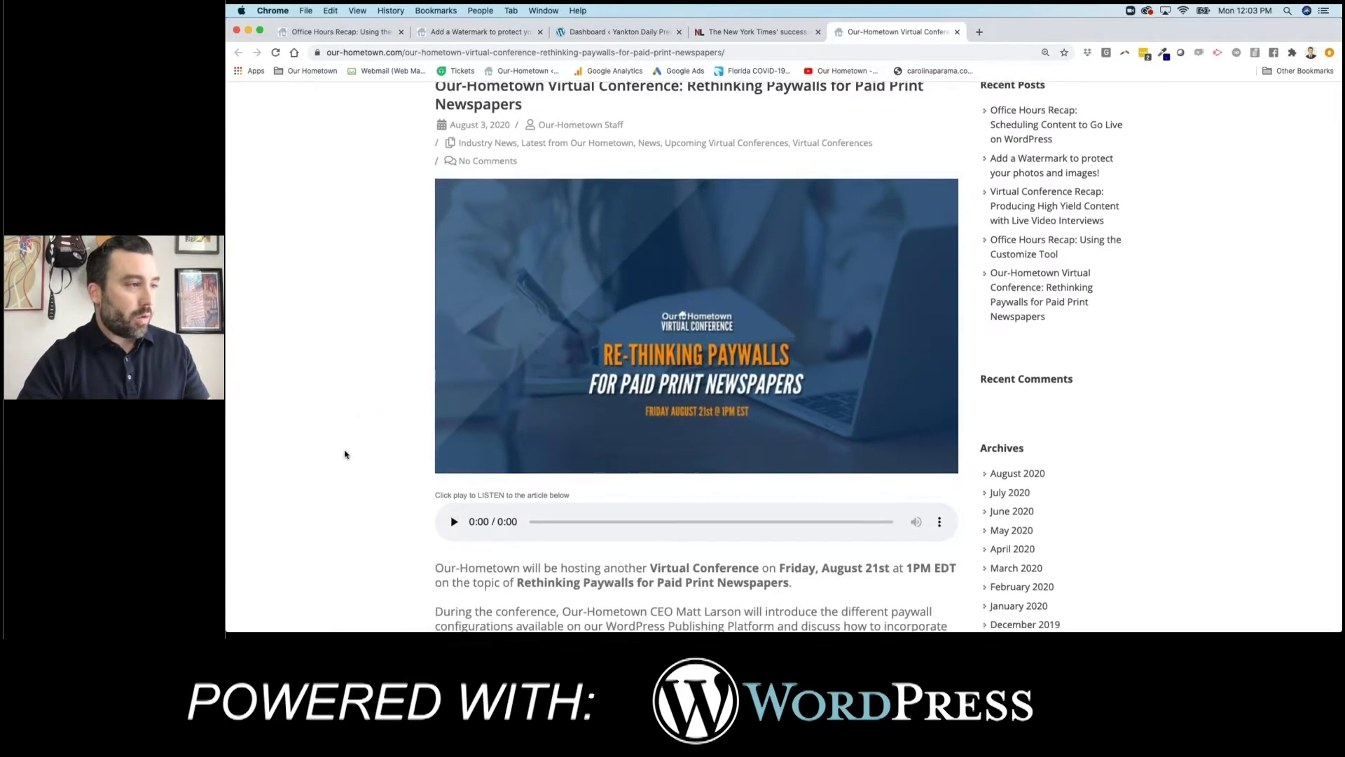
{"action": "scroll", "coordinate": [344, 454], "scroll_direction": "down", "scroll_amount": 5}
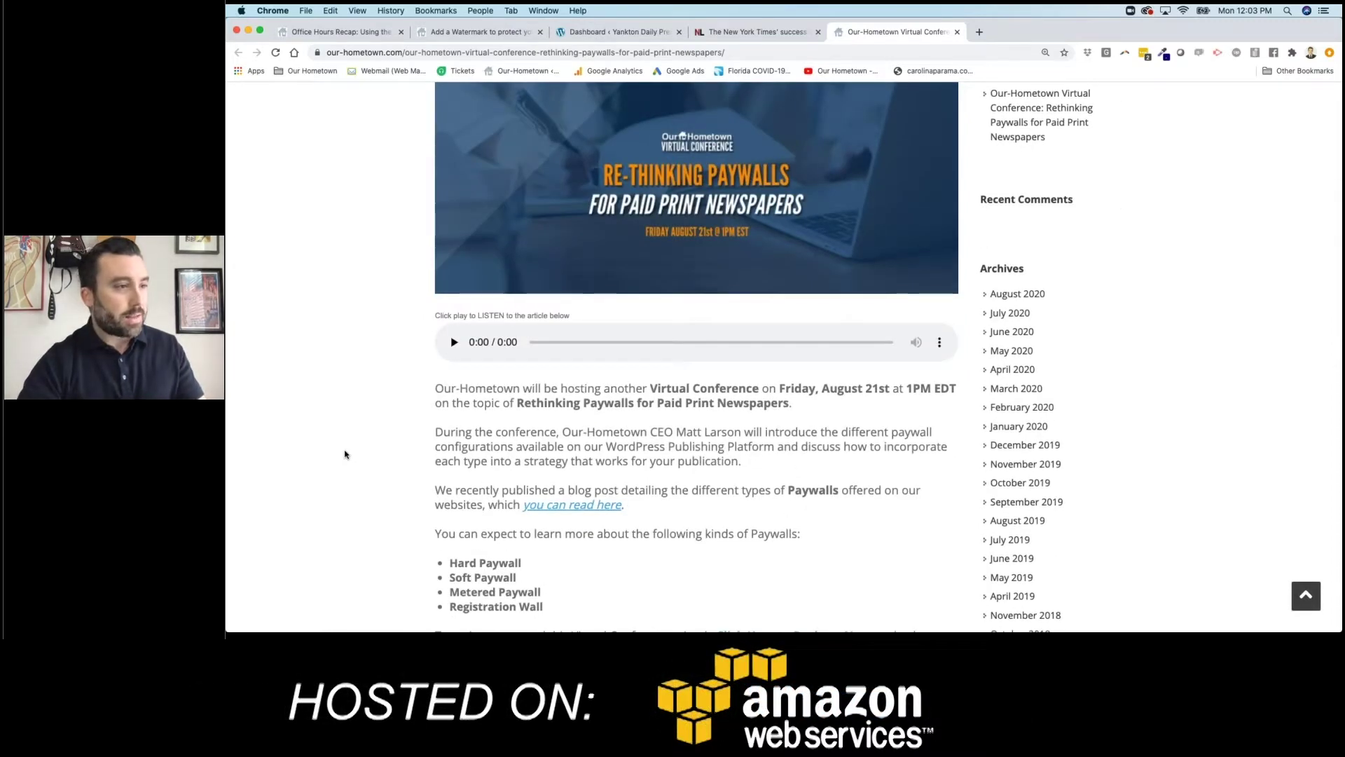
{"action": "scroll", "coordinate": [343, 454], "scroll_direction": "up", "scroll_amount": 2}
{"action": "scroll", "coordinate": [343, 453], "scroll_direction": "down", "scroll_amount": 3}
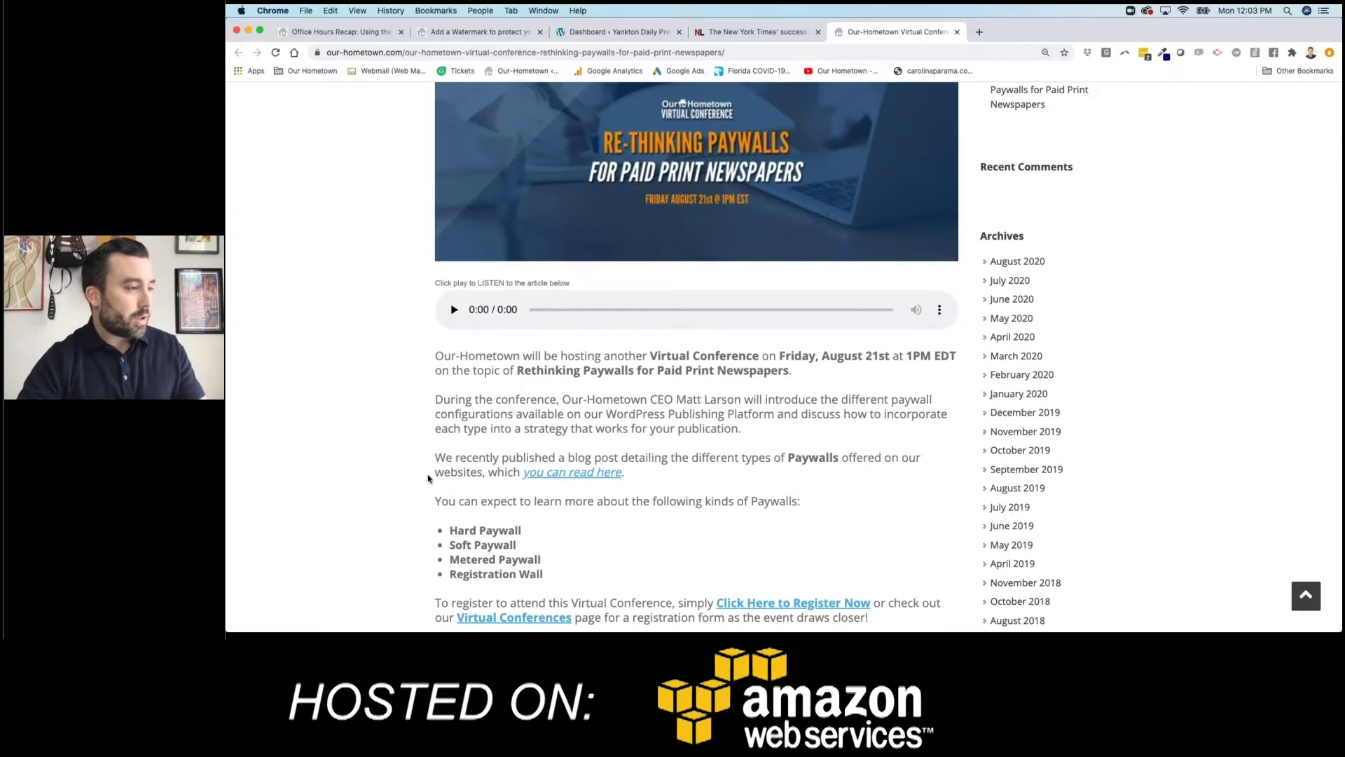
{"action": "scroll", "coordinate": [428, 478], "scroll_direction": "down", "scroll_amount": 3}
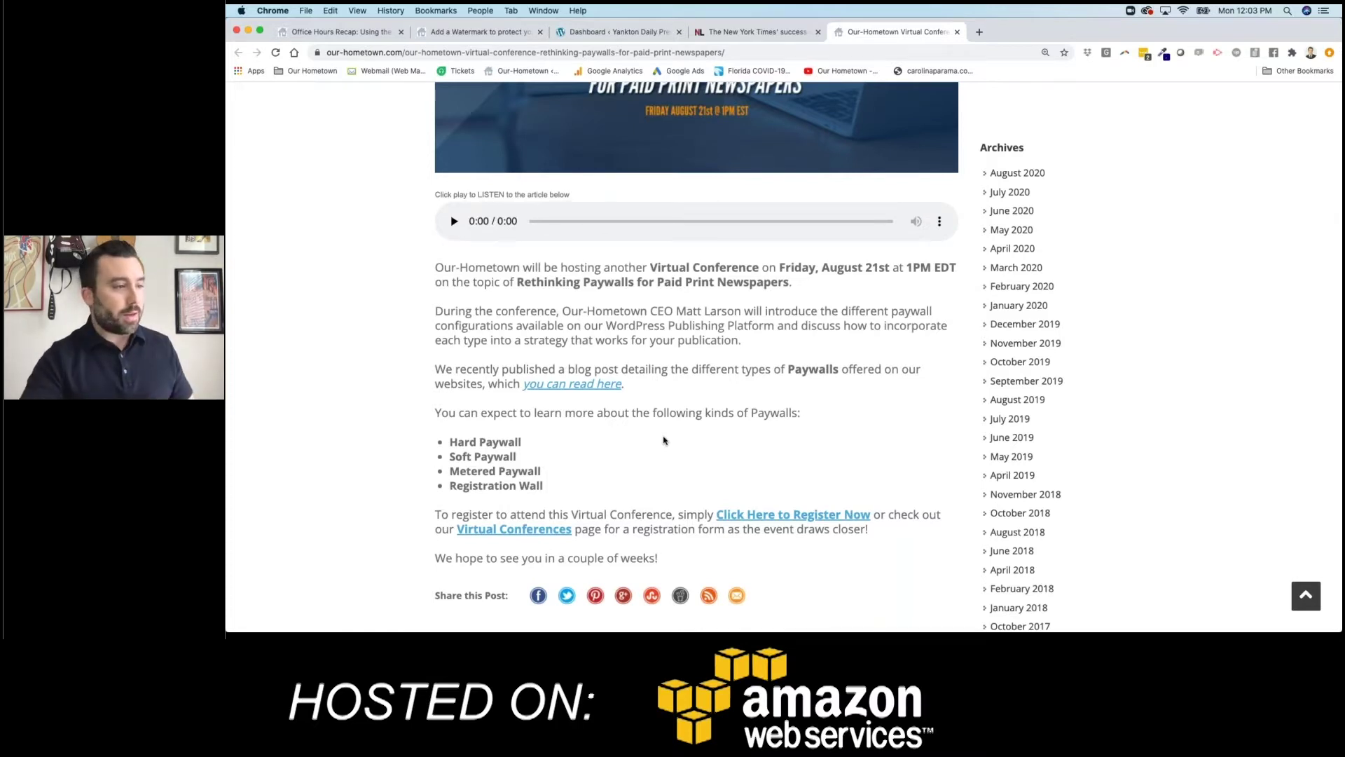
{"action": "scroll", "coordinate": [664, 440], "scroll_direction": "down", "scroll_amount": 2}
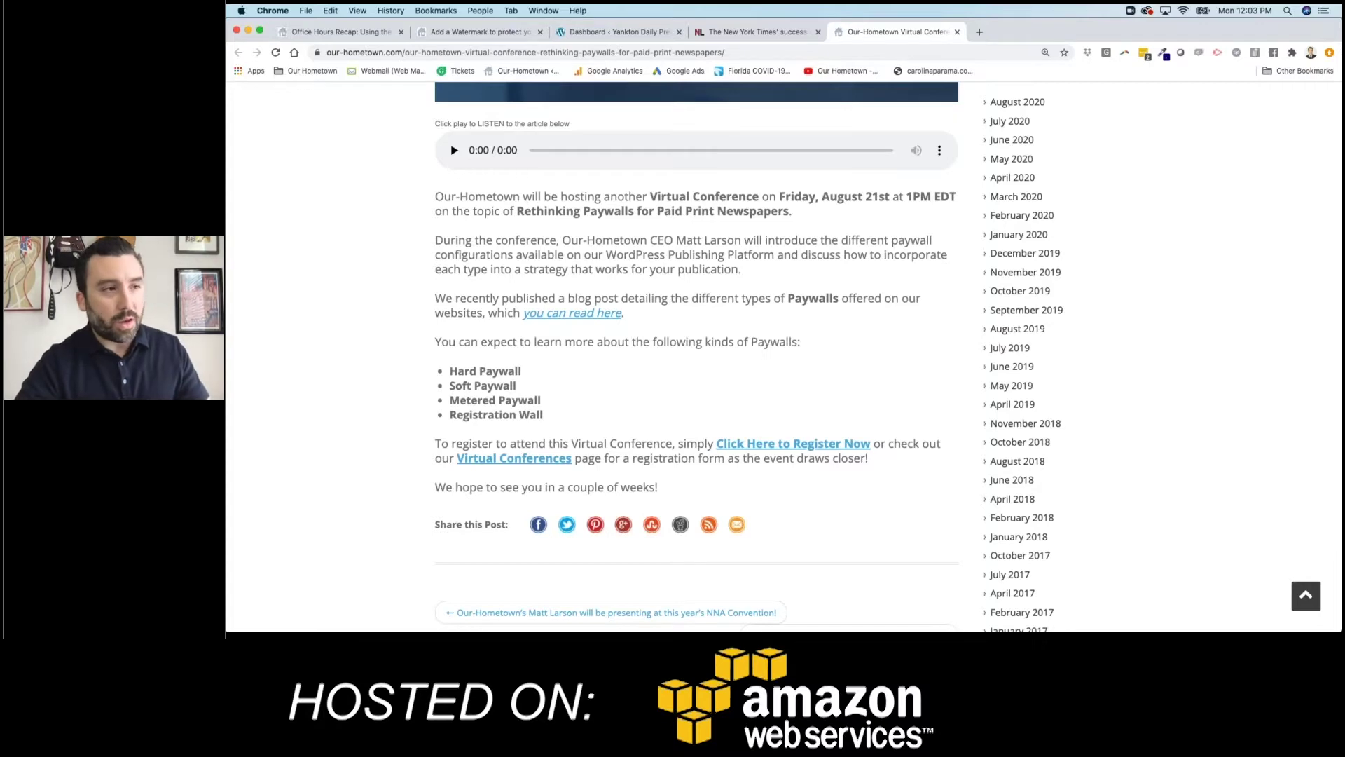
{"action": "scroll", "coordinate": [608, 390], "scroll_direction": "up", "scroll_amount": 1}
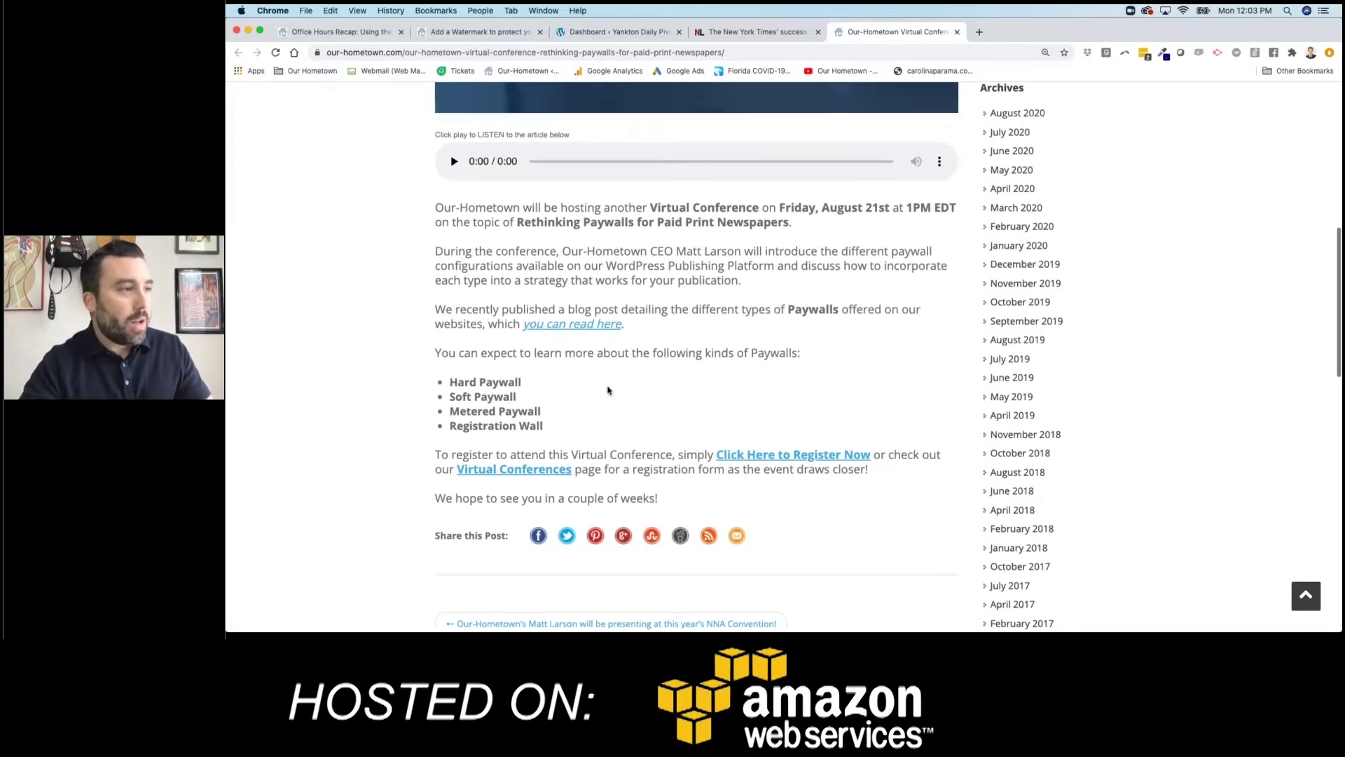
{"action": "scroll", "coordinate": [608, 390], "scroll_direction": "up", "scroll_amount": 6}
{"action": "scroll", "coordinate": [466, 468], "scroll_direction": "down", "scroll_amount": 1}
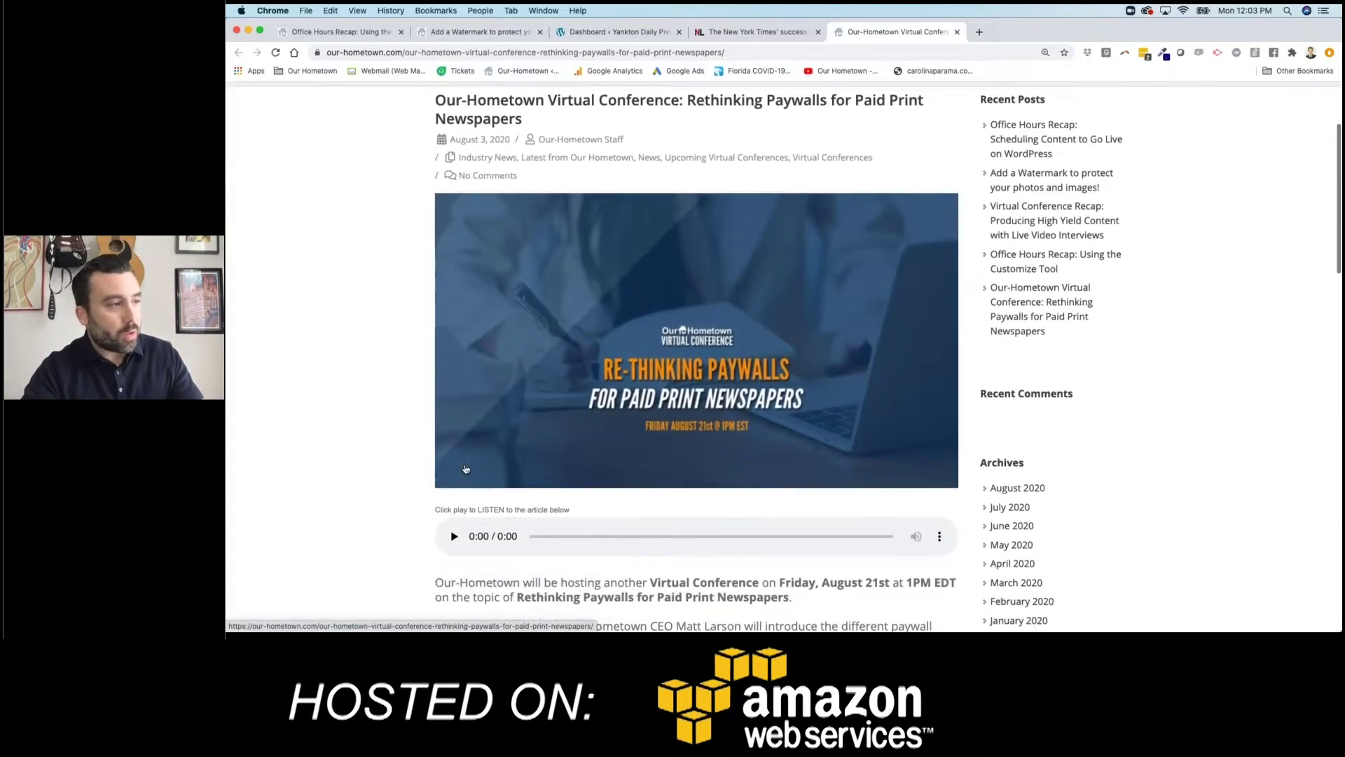
{"action": "scroll", "coordinate": [466, 468], "scroll_direction": "down", "scroll_amount": 3}
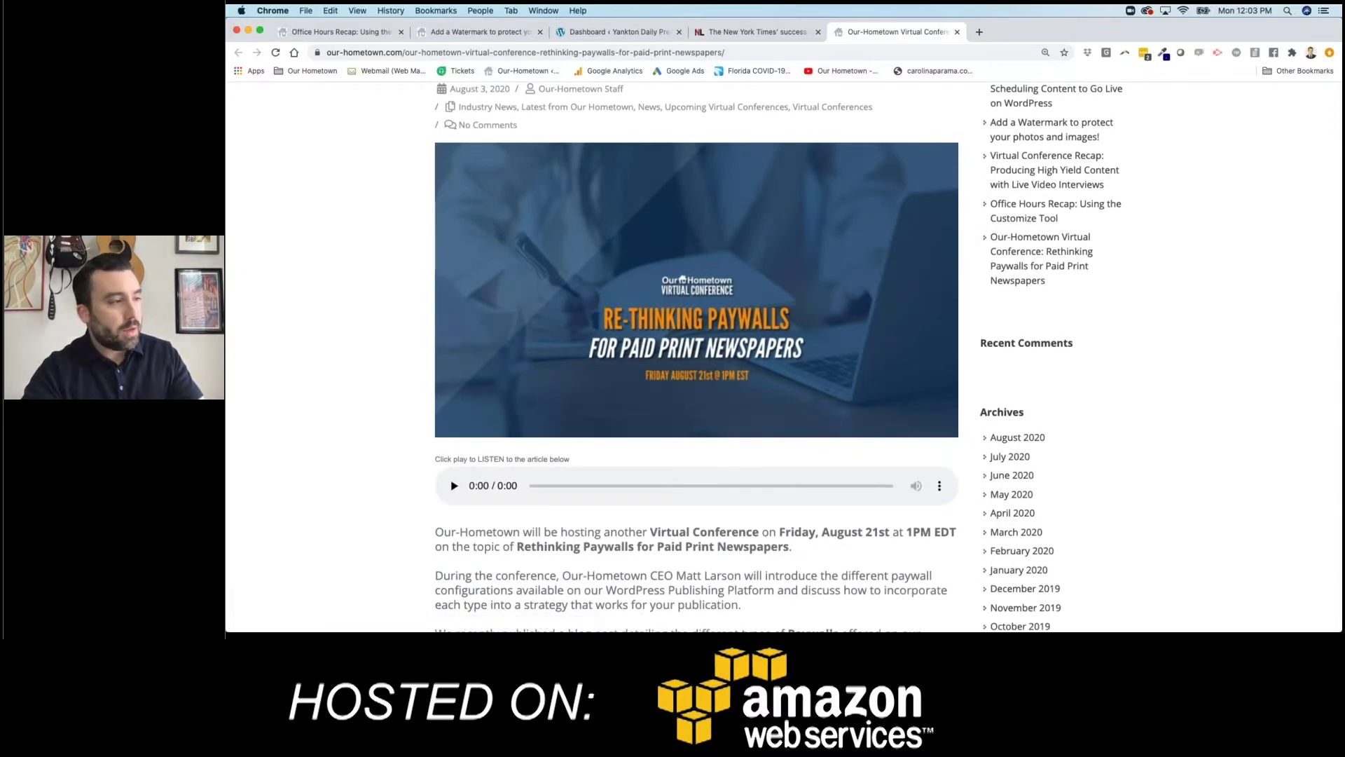
{"action": "scroll", "coordinate": [406, 564], "scroll_direction": "down", "scroll_amount": 10}
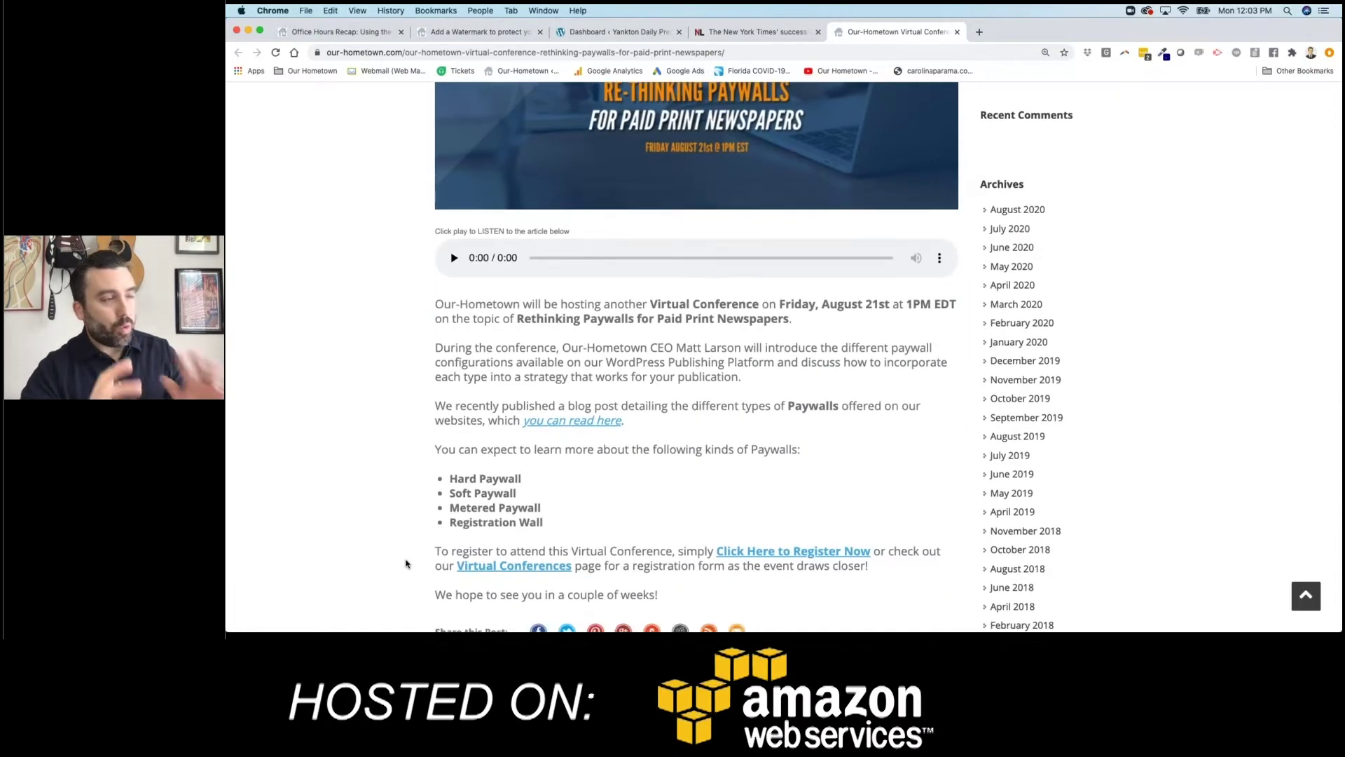
{"action": "scroll", "coordinate": [406, 564], "scroll_direction": "up", "scroll_amount": 8}
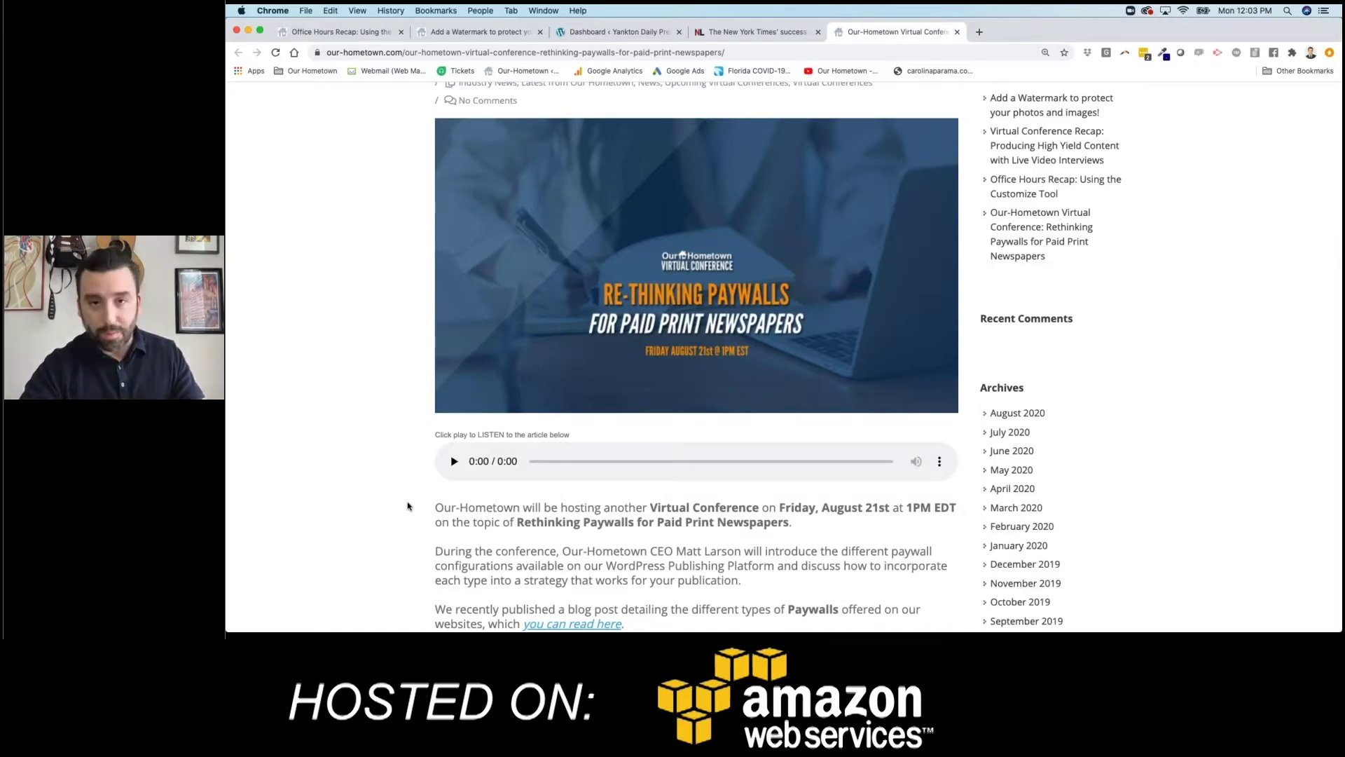
{"action": "scroll", "coordinate": [407, 506], "scroll_direction": "up", "scroll_amount": 3}
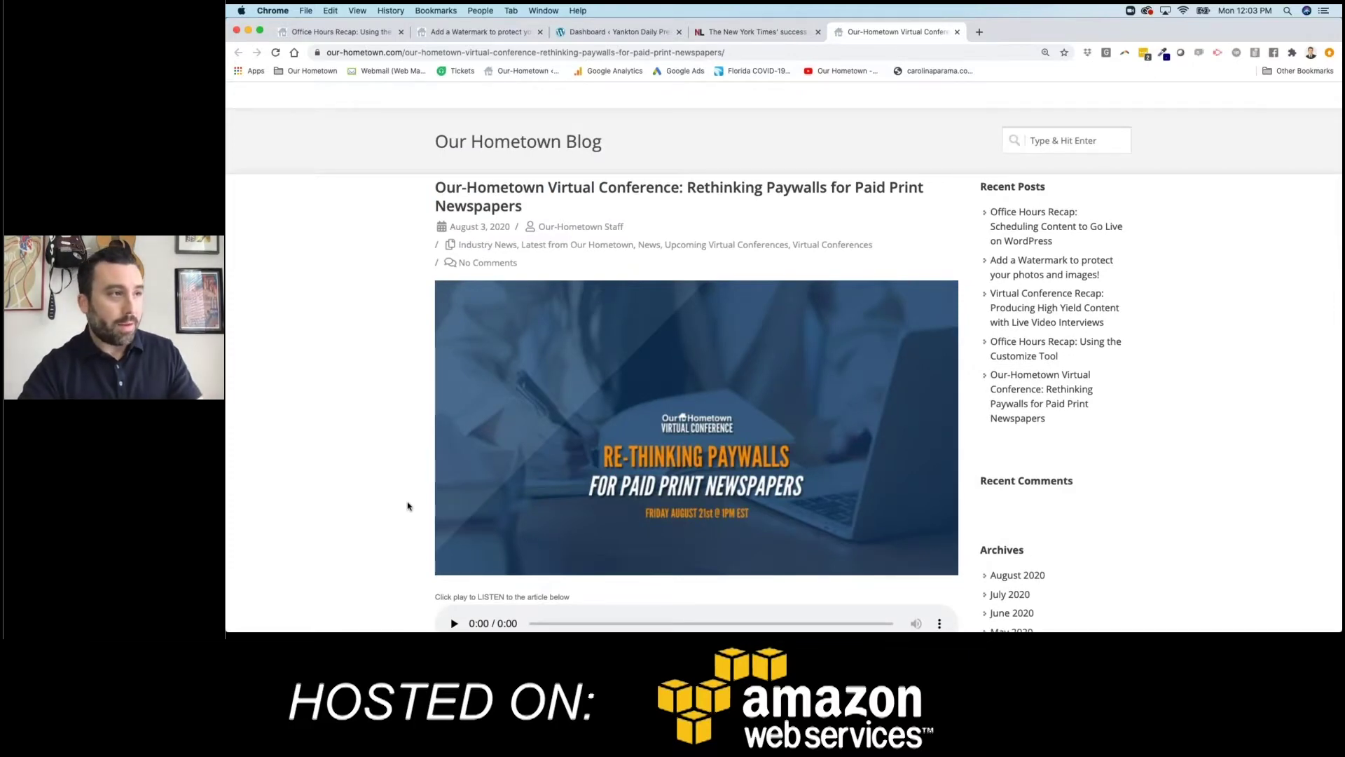
{"action": "scroll", "coordinate": [407, 506], "scroll_direction": "up", "scroll_amount": 2}
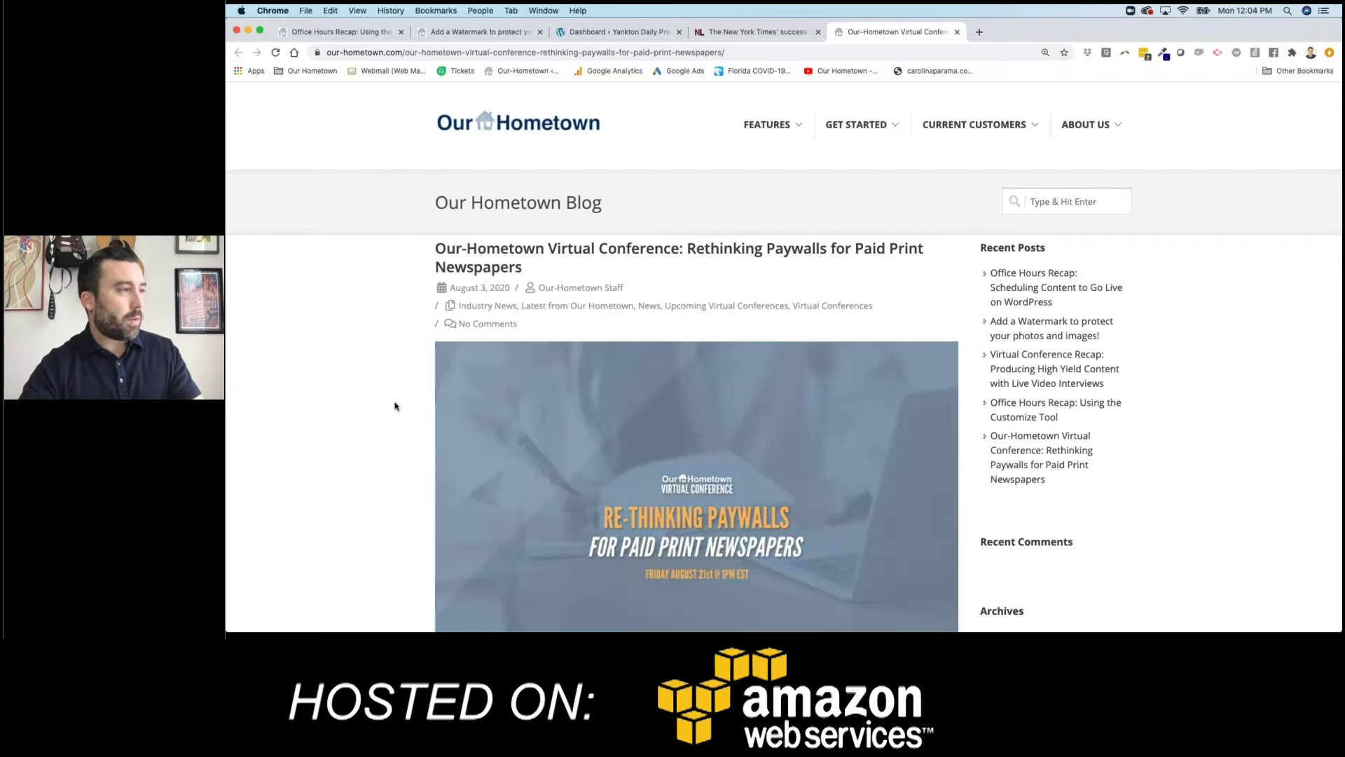
{"action": "scroll", "coordinate": [388, 429], "scroll_direction": "down", "scroll_amount": 4}
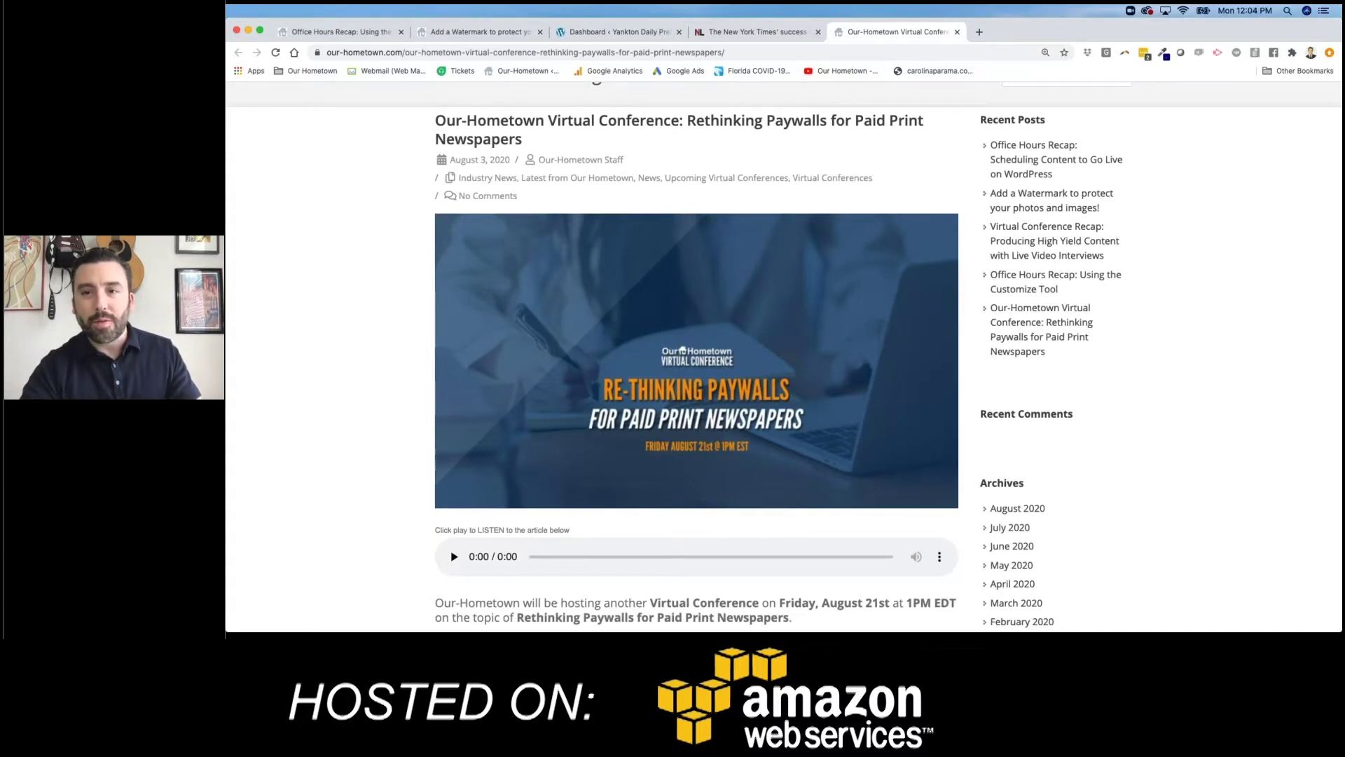
Step: View the Office Hours Recap post on the Customize Tool and the post on protecting photos with watermarks
{"action": "left_click", "coordinate": [336, 34]}
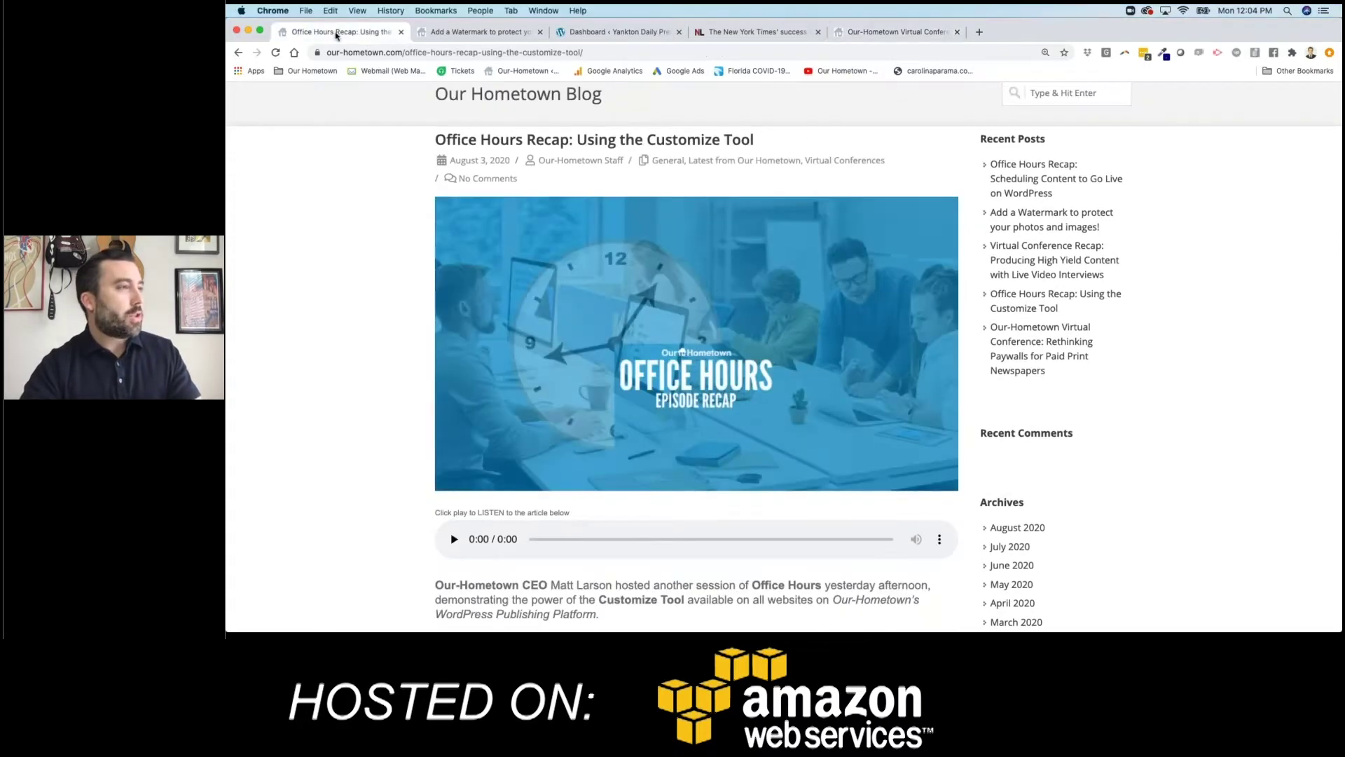
{"action": "left_click", "coordinate": [476, 34]}
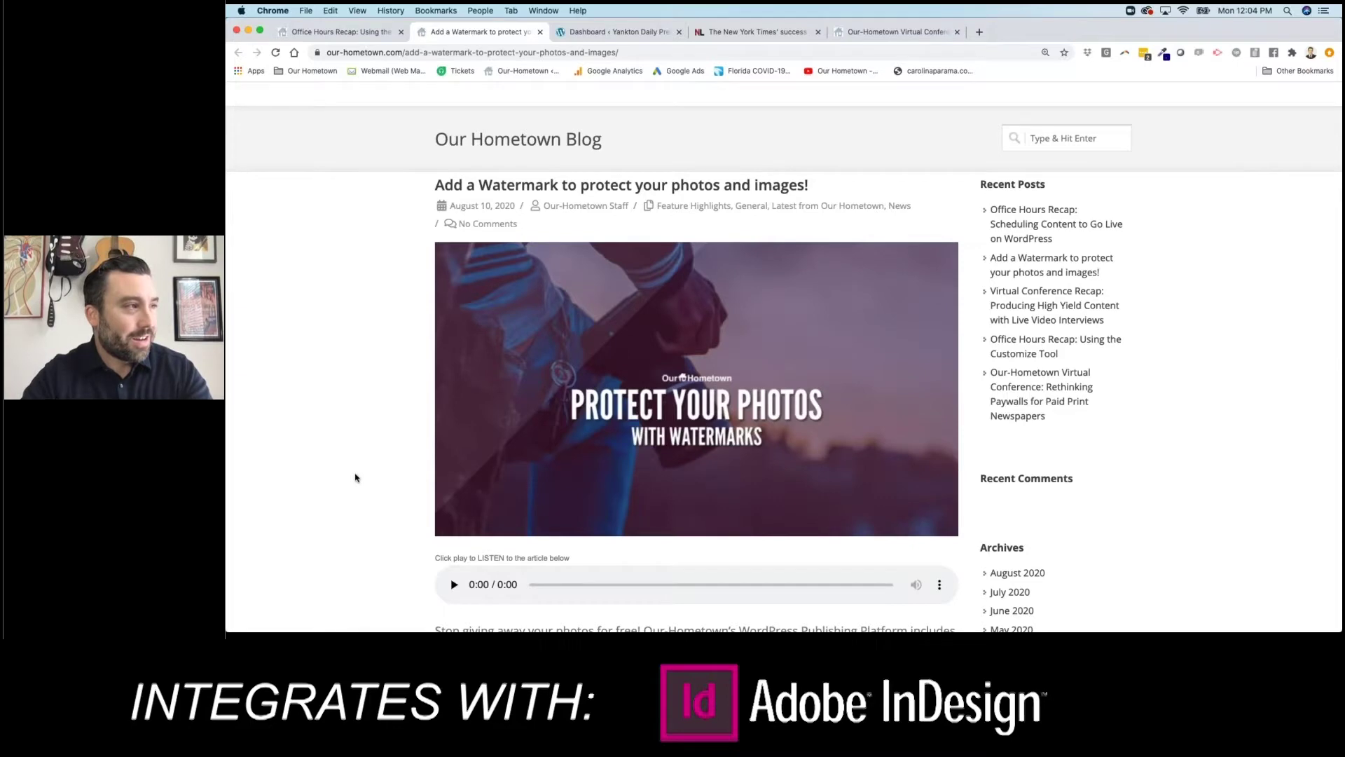
{"action": "scroll", "coordinate": [355, 477], "scroll_direction": "down", "scroll_amount": 2}
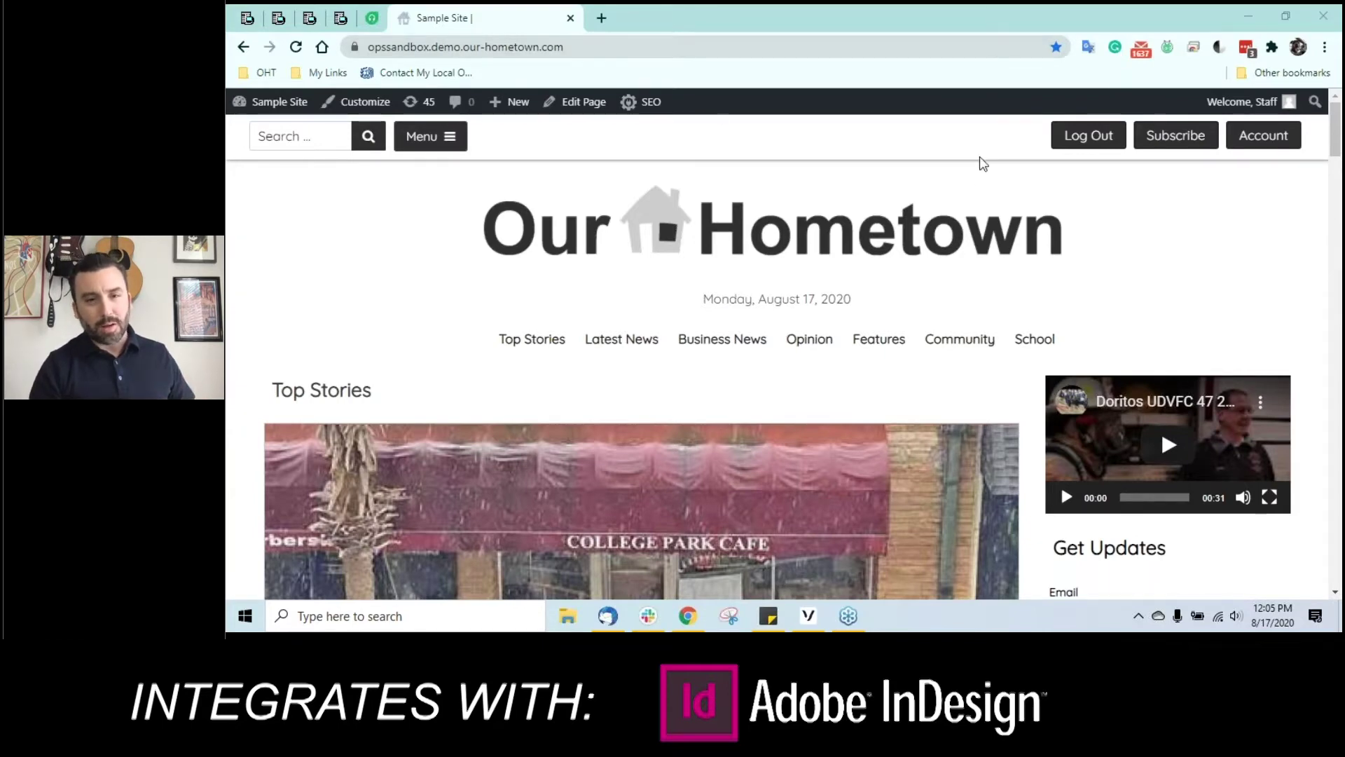
Step: Open the Sample Site's admin dashboard and look through its admin menu down to the plugin and notification entries
{"action": "mouse_move", "coordinate": [265, 105]}
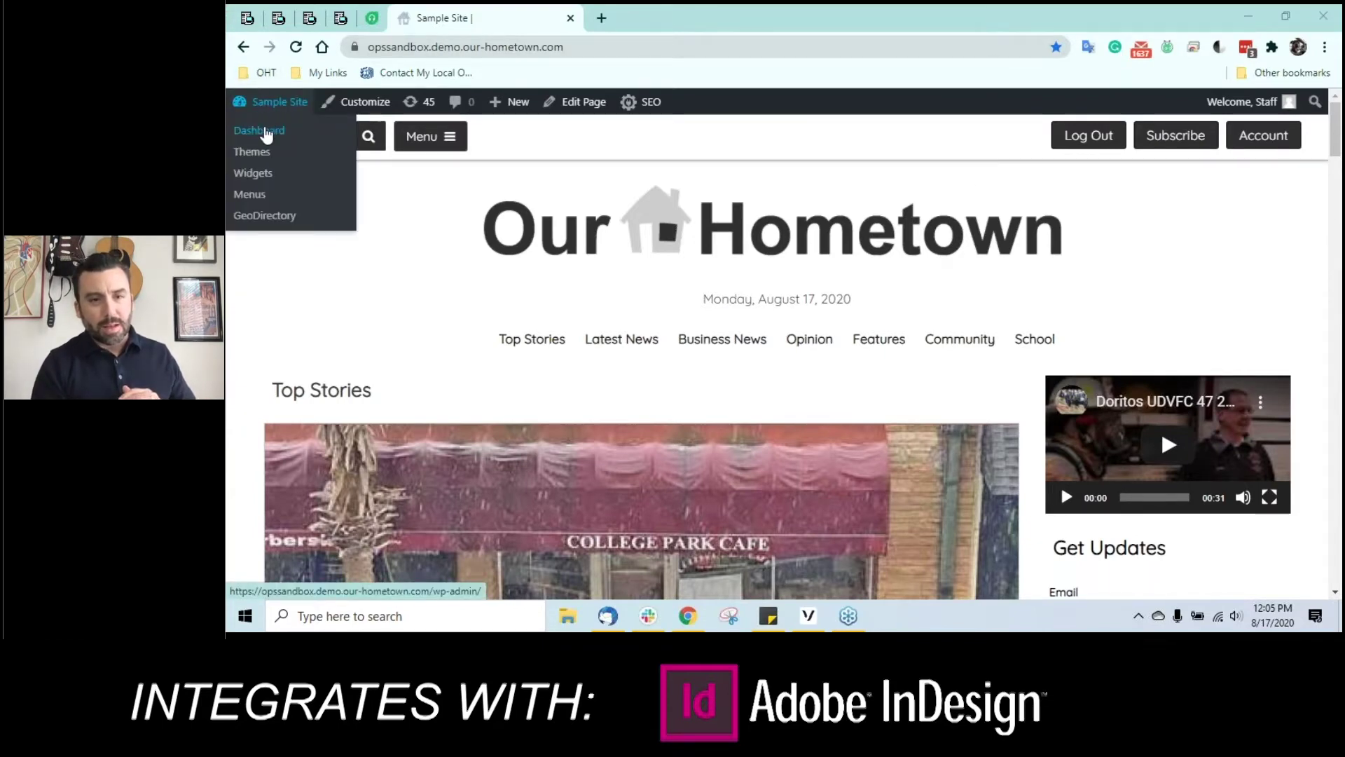
{"action": "left_click", "coordinate": [259, 131]}
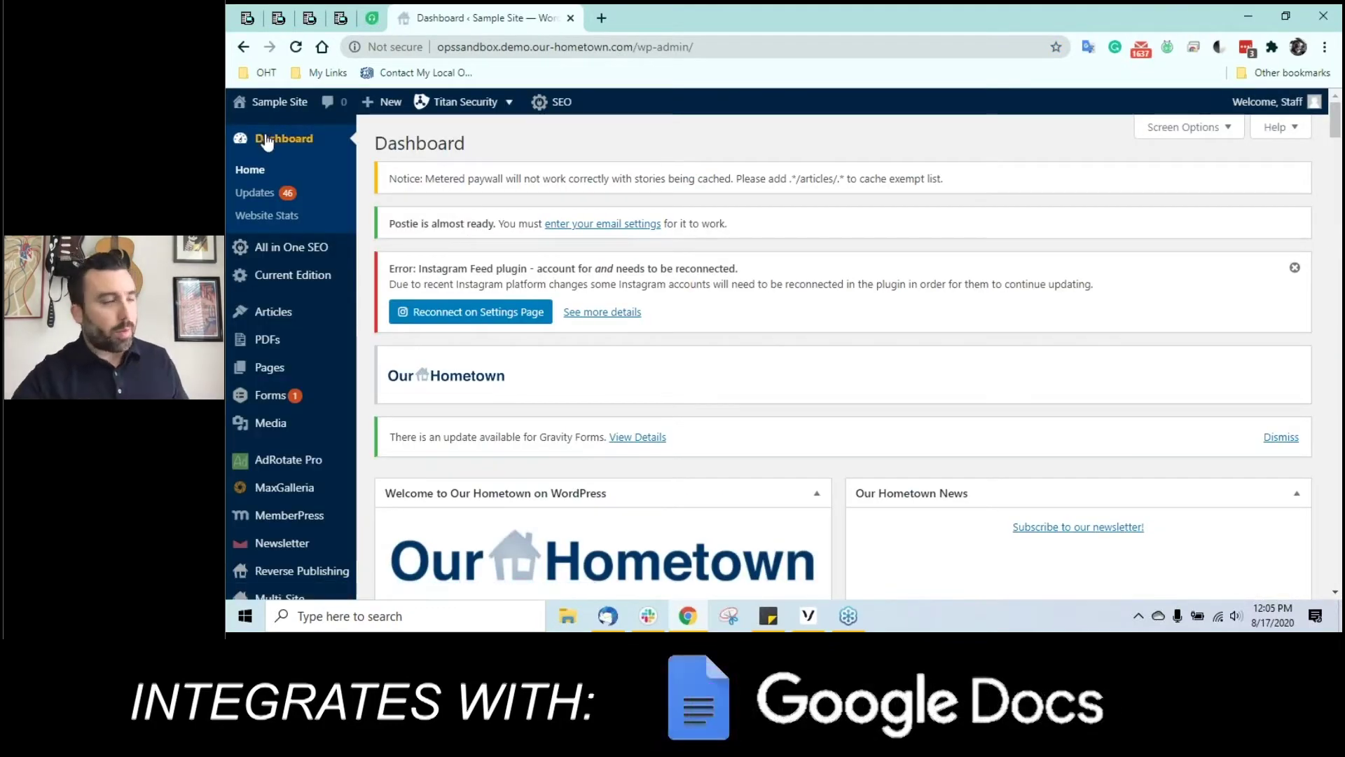
{"action": "scroll", "coordinate": [270, 161], "scroll_direction": "down", "scroll_amount": 1}
{"action": "mouse_move", "coordinate": [274, 171]}
{"action": "scroll", "coordinate": [277, 185], "scroll_direction": "down", "scroll_amount": 1}
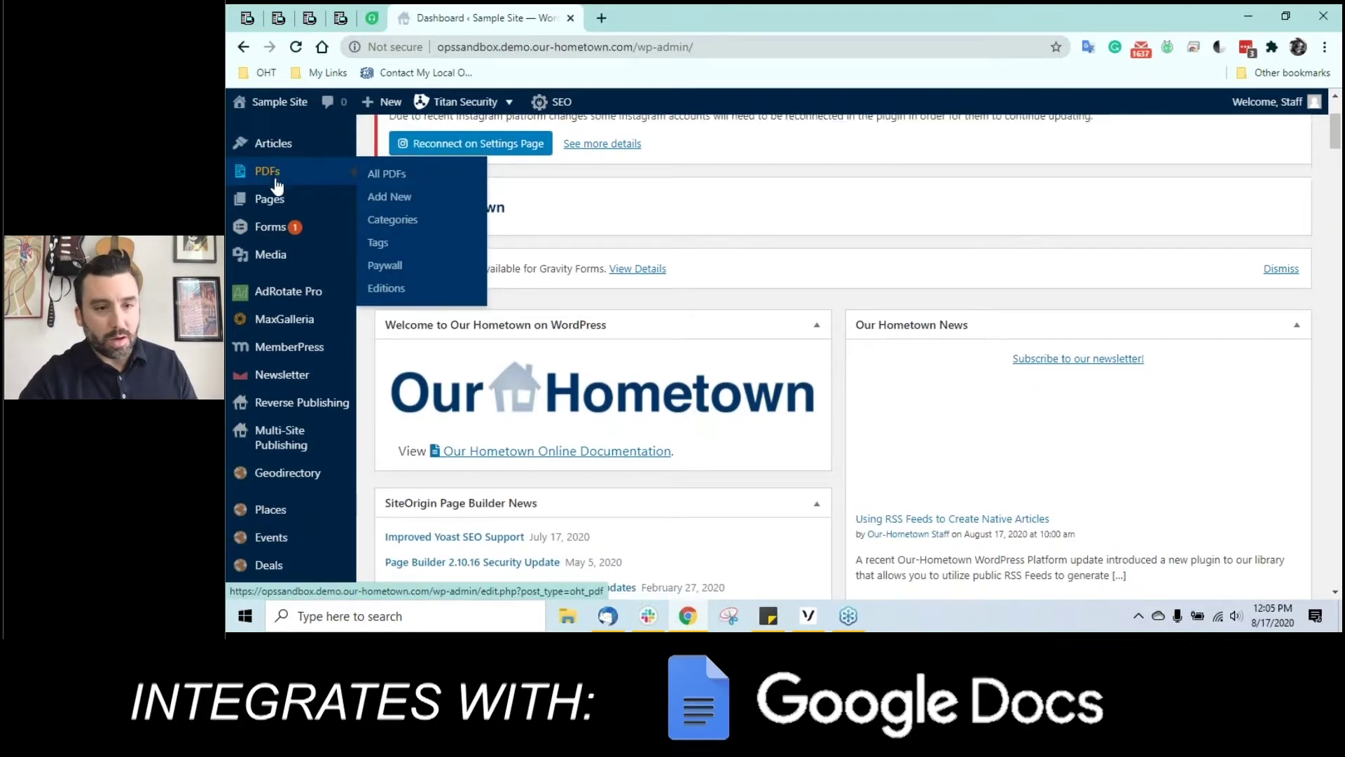
{"action": "scroll", "coordinate": [277, 185], "scroll_direction": "down", "scroll_amount": 4}
{"action": "scroll", "coordinate": [278, 184], "scroll_direction": "down", "scroll_amount": 4}
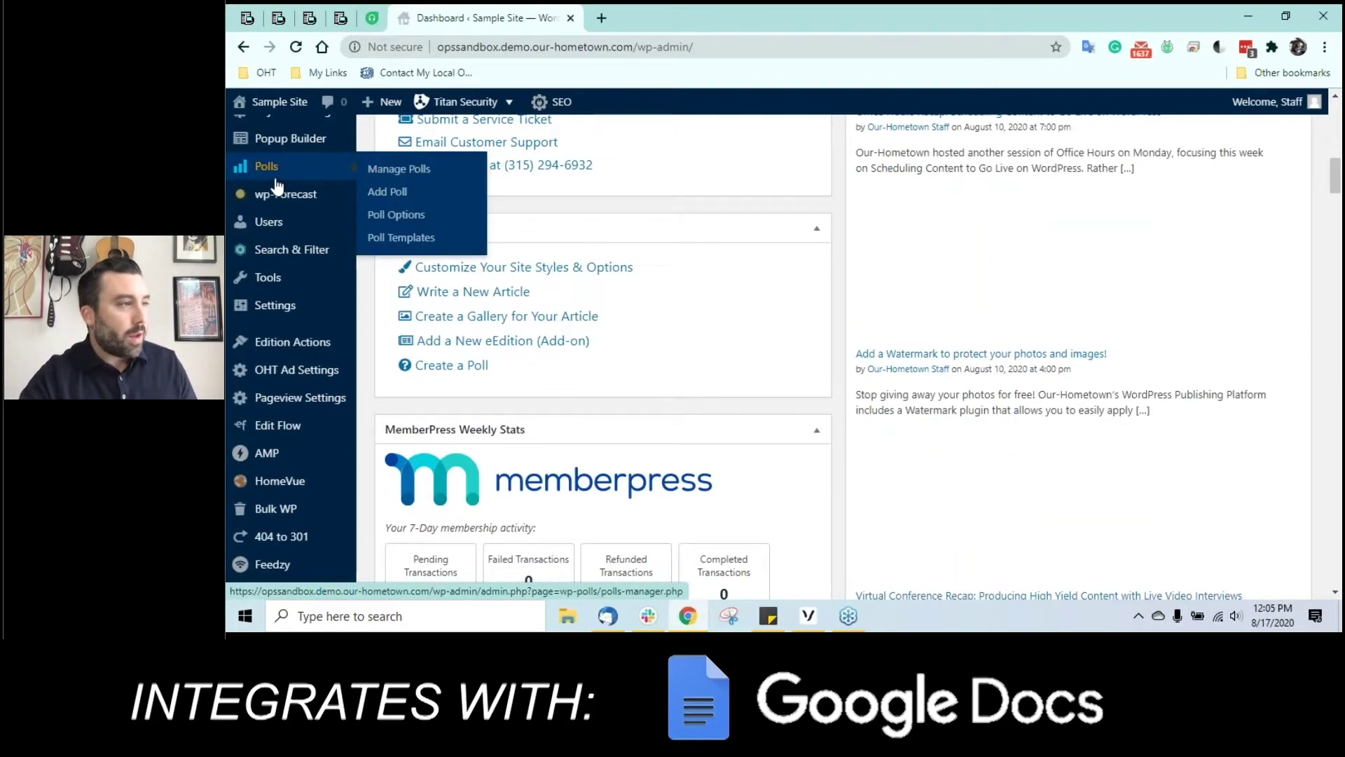
{"action": "scroll", "coordinate": [277, 184], "scroll_direction": "down", "scroll_amount": 3}
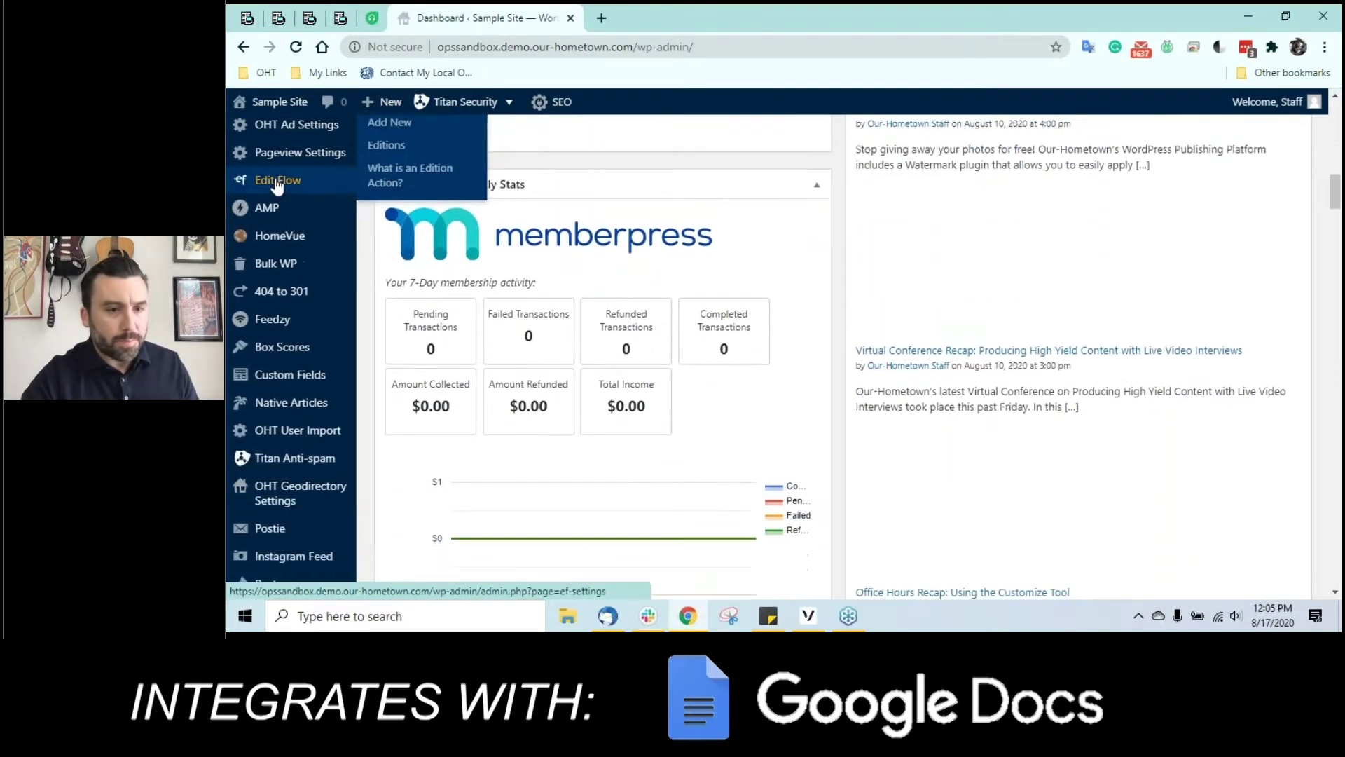
{"action": "scroll", "coordinate": [278, 186], "scroll_direction": "down", "scroll_amount": 2}
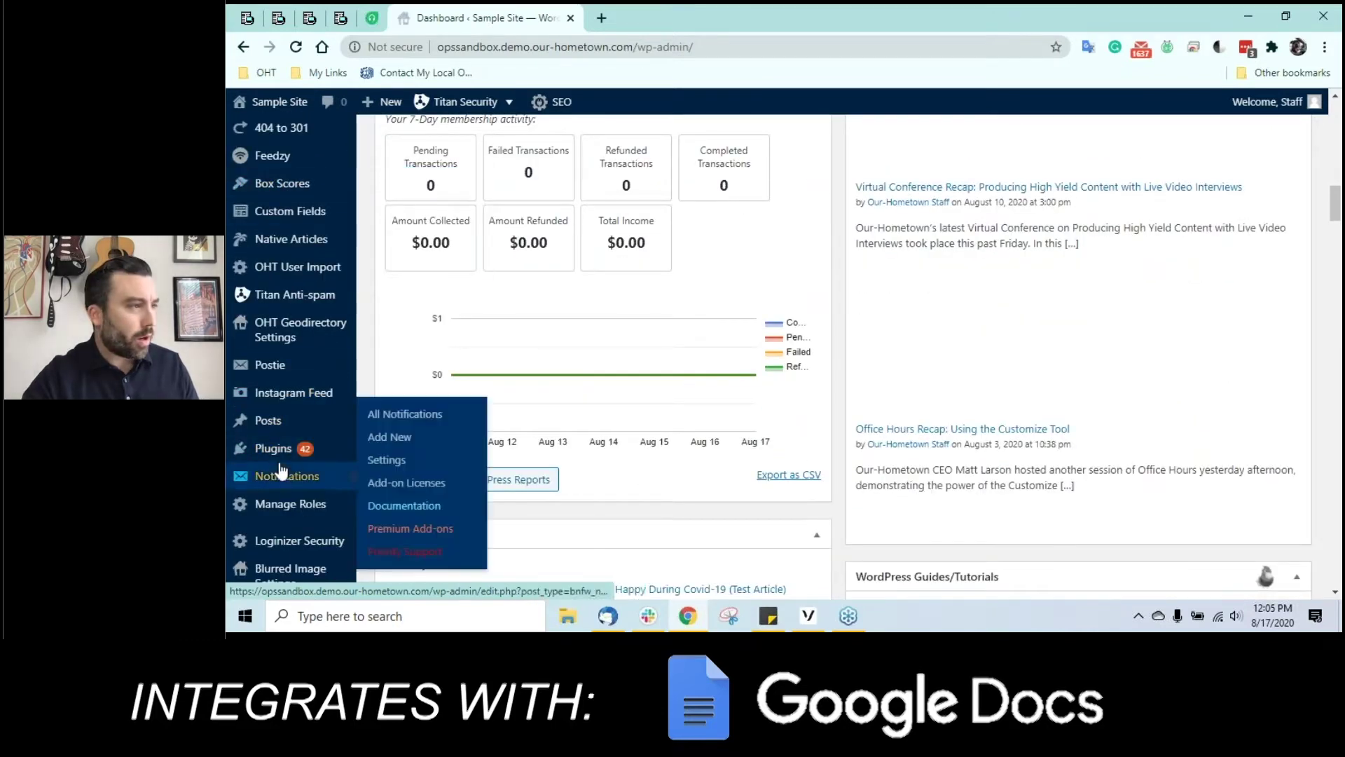
{"action": "mouse_move", "coordinate": [291, 461]}
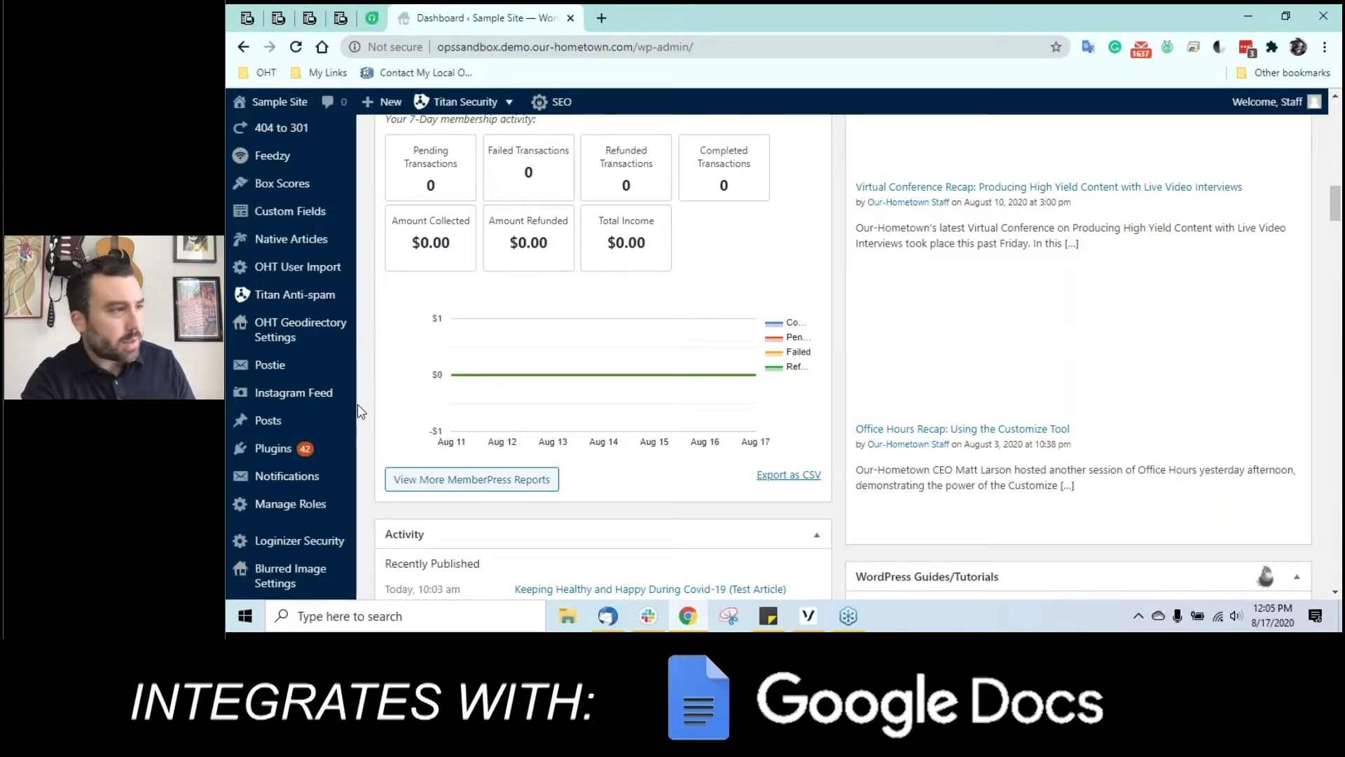
Step: Find the Watermark entry among the site settings and open the Image Watermark options
{"action": "scroll", "coordinate": [358, 406], "scroll_direction": "up", "scroll_amount": 1}
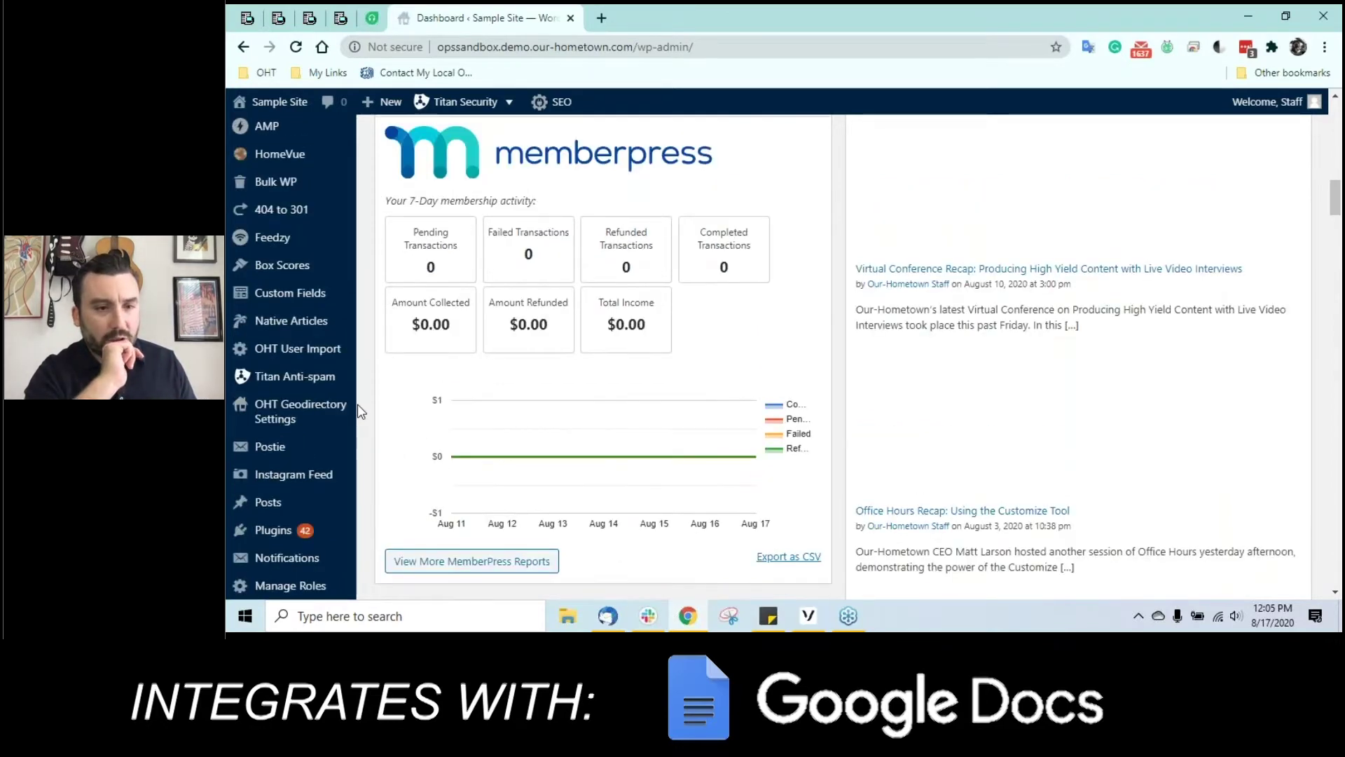
{"action": "scroll", "coordinate": [358, 407], "scroll_direction": "down", "scroll_amount": 6}
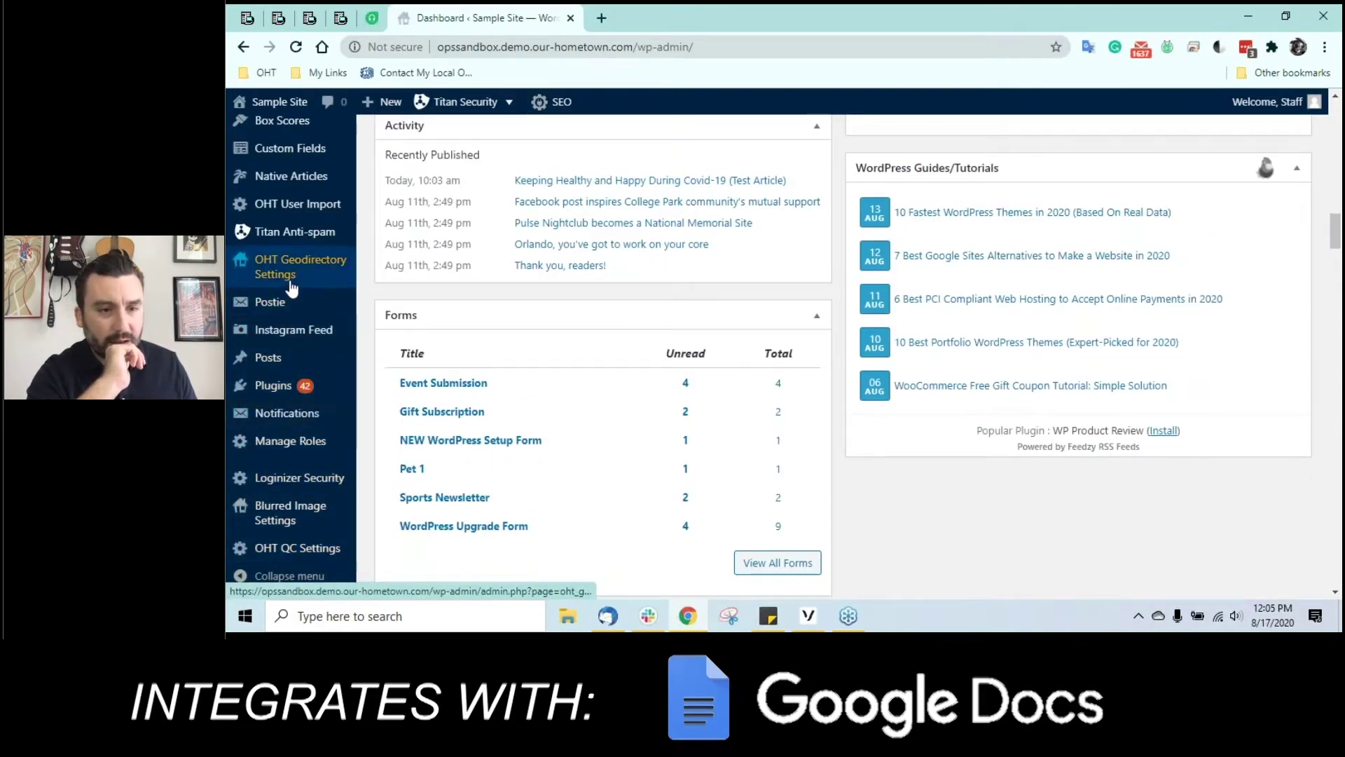
{"action": "scroll", "coordinate": [292, 302], "scroll_direction": "up", "scroll_amount": 2}
{"action": "scroll", "coordinate": [292, 288], "scroll_direction": "up", "scroll_amount": 1}
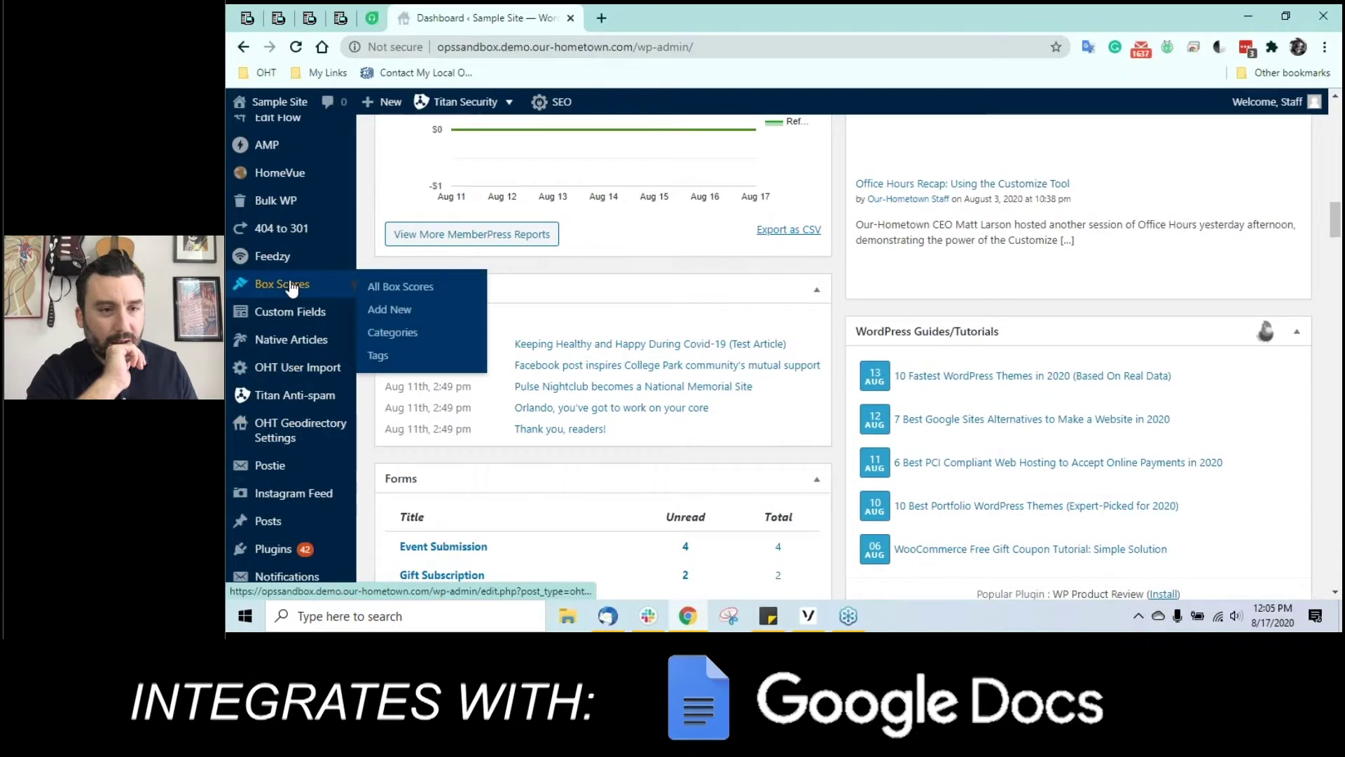
{"action": "scroll", "coordinate": [291, 280], "scroll_direction": "up", "scroll_amount": 4}
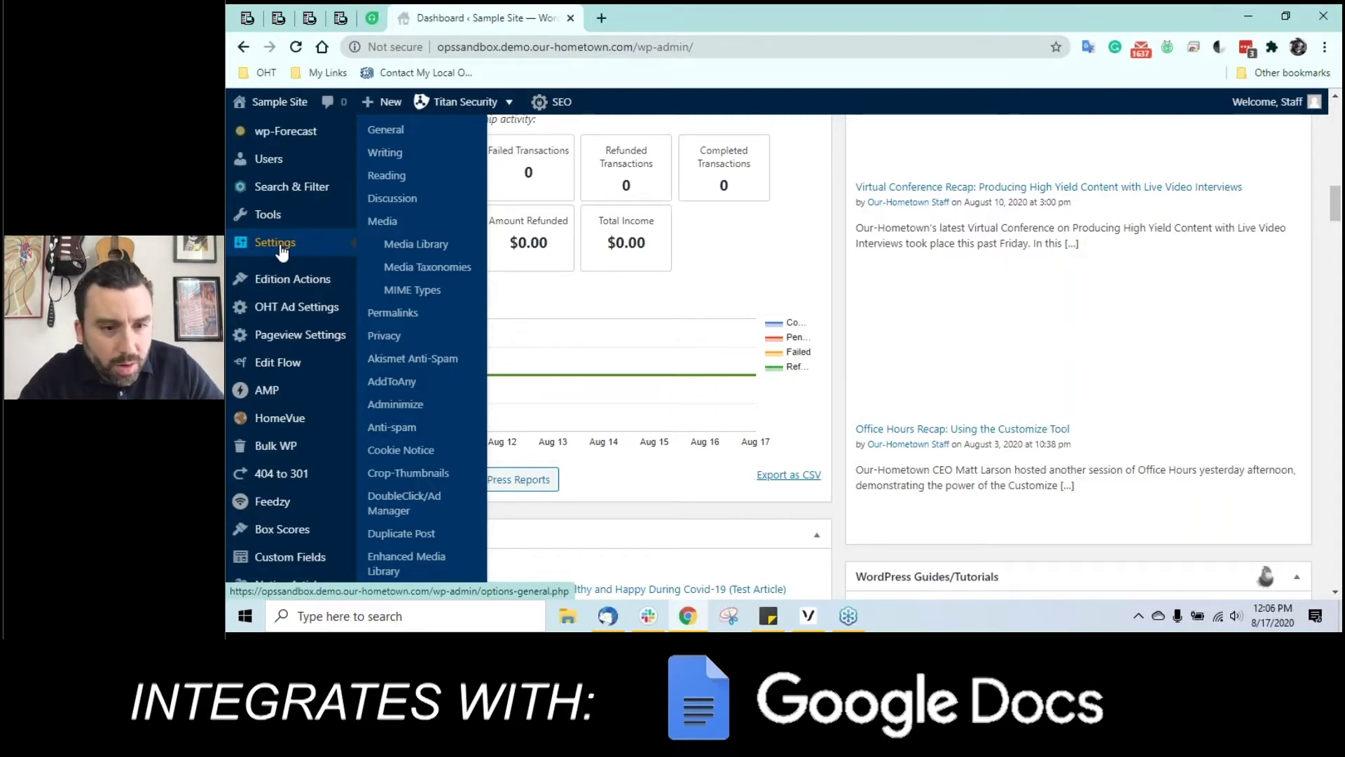
{"action": "scroll", "coordinate": [396, 319], "scroll_direction": "down", "scroll_amount": 3}
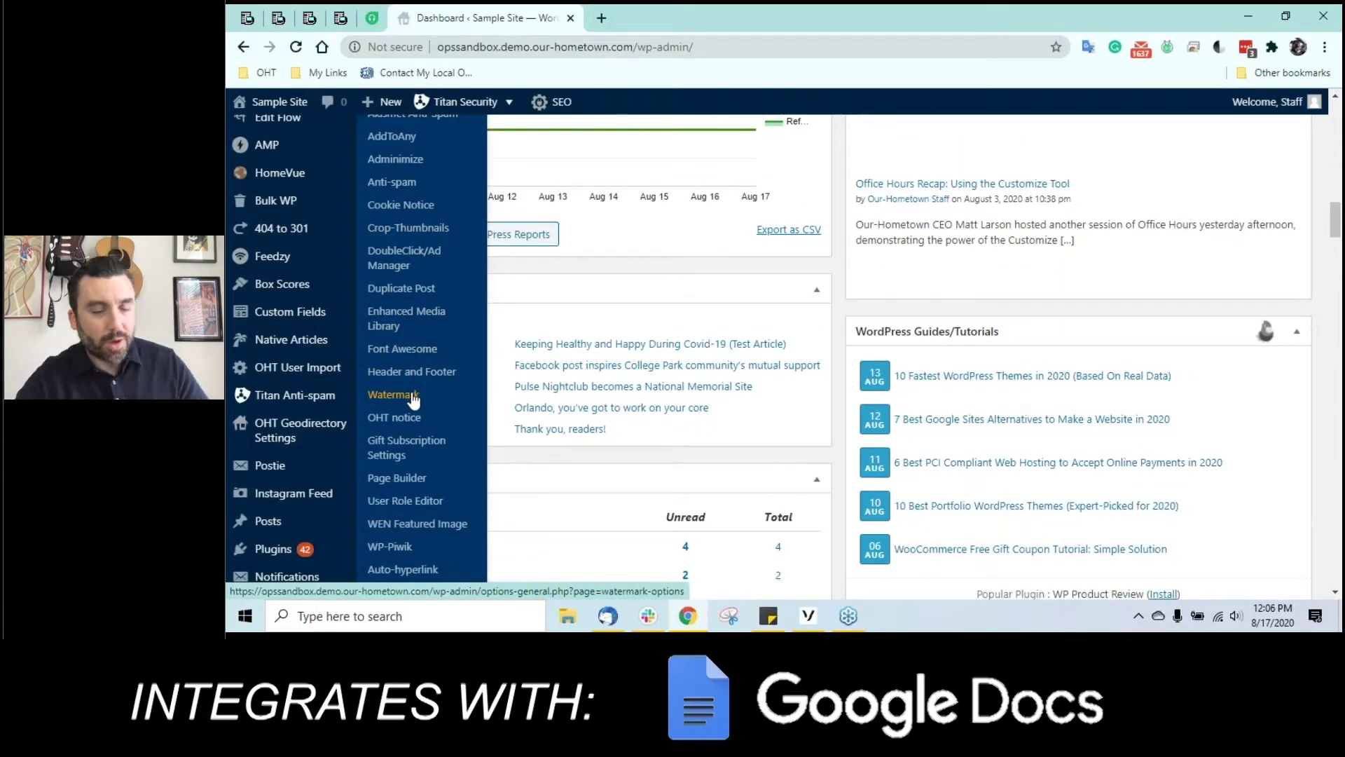
{"action": "scroll", "coordinate": [413, 399], "scroll_direction": "up", "scroll_amount": 2}
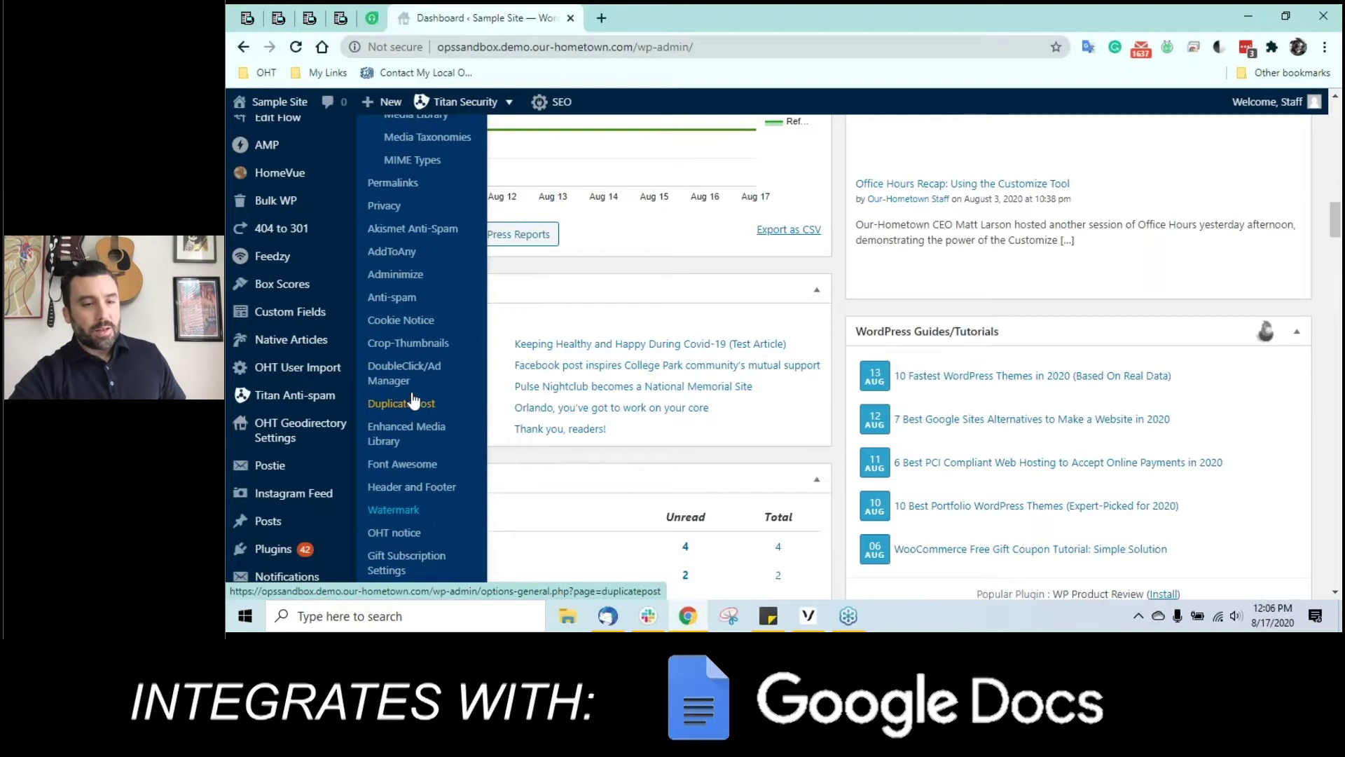
{"action": "left_click", "coordinate": [394, 510]}
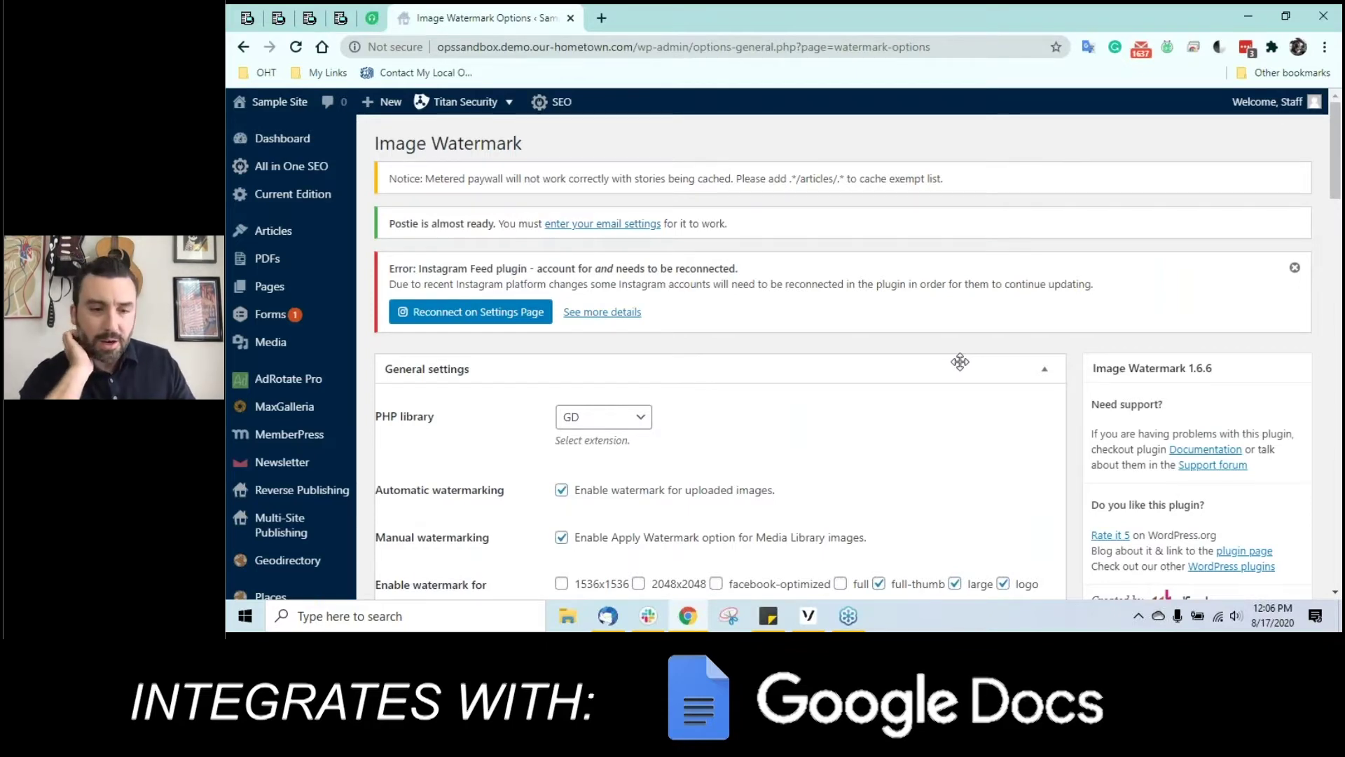
Step: Review the Image Watermark general settings for automatic and manual watermarking and the image sizes they apply to
{"action": "scroll", "coordinate": [958, 362], "scroll_direction": "down", "scroll_amount": 1}
{"action": "scroll", "coordinate": [958, 362], "scroll_direction": "down", "scroll_amount": 2}
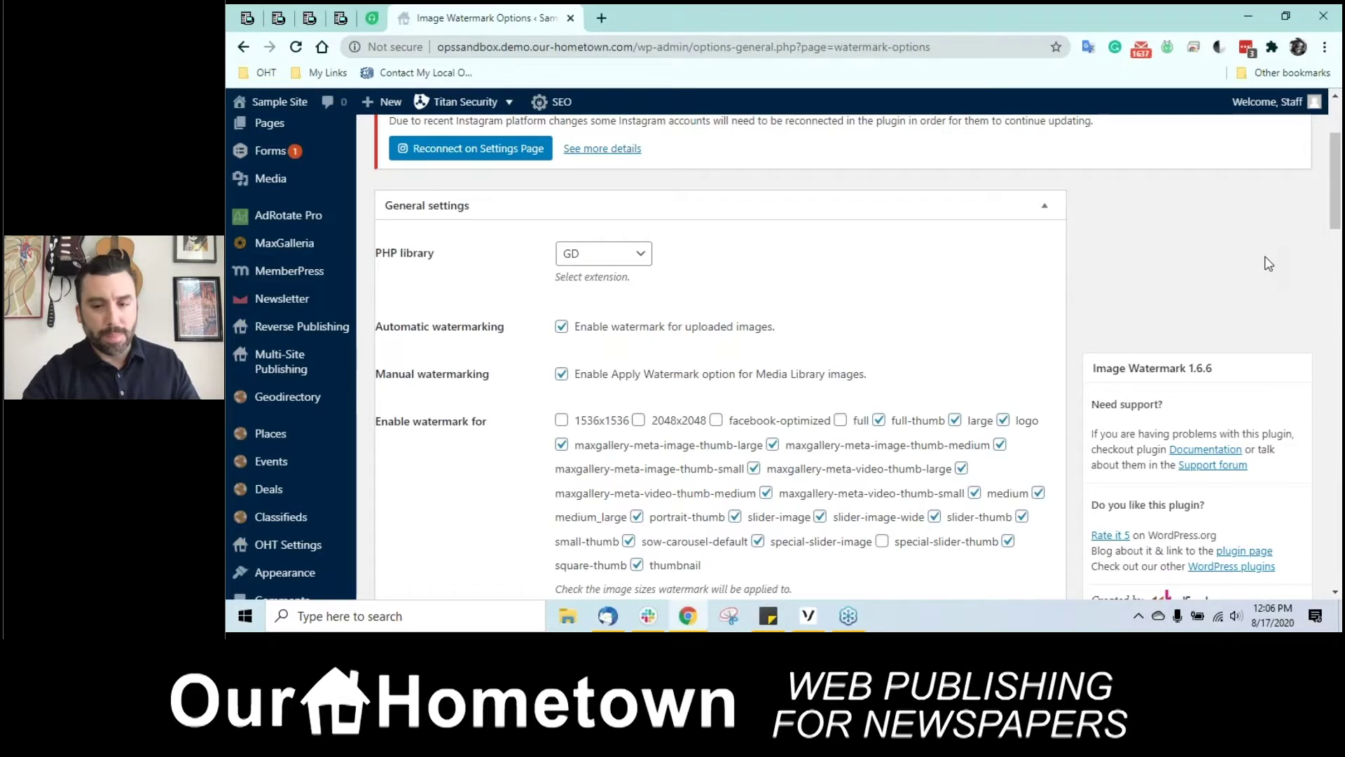
{"action": "scroll", "coordinate": [1268, 264], "scroll_direction": "down", "scroll_amount": 1}
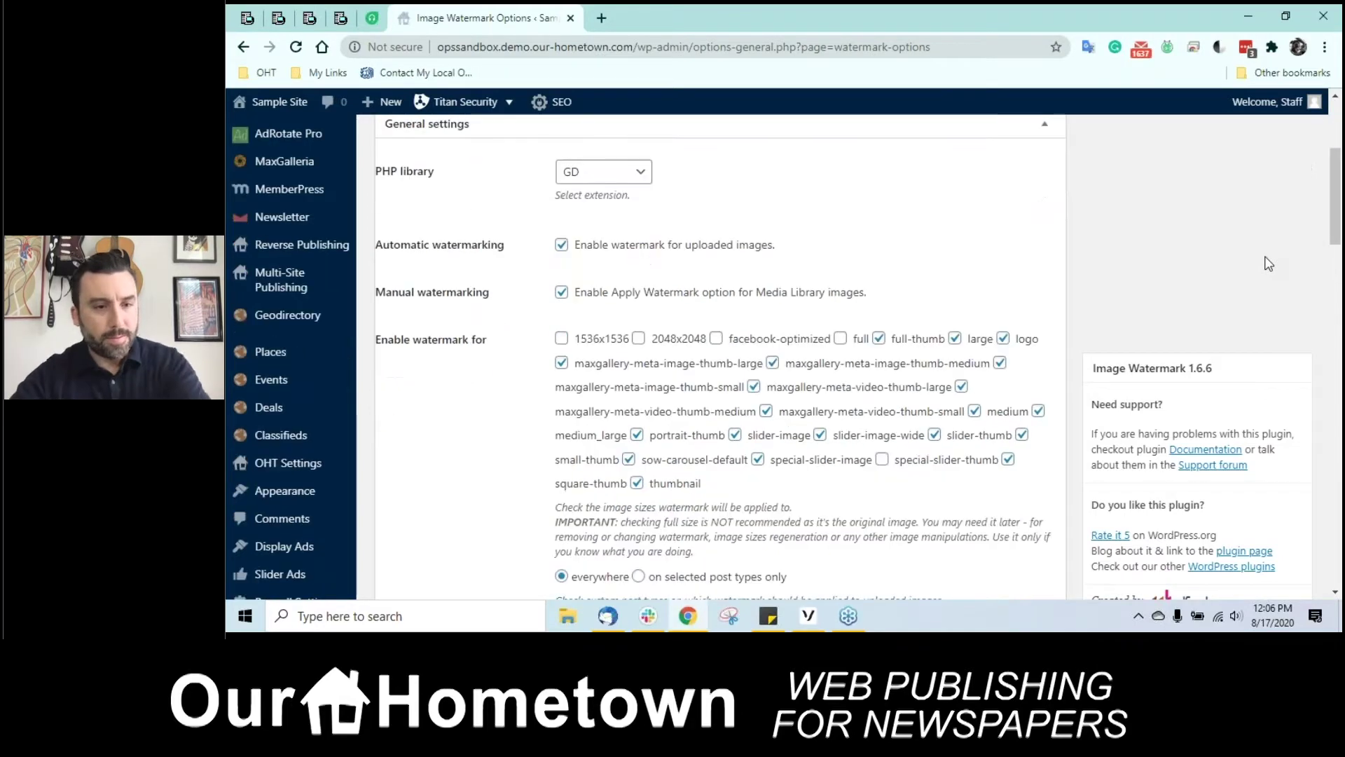
{"action": "scroll", "coordinate": [1268, 263], "scroll_direction": "down", "scroll_amount": 1}
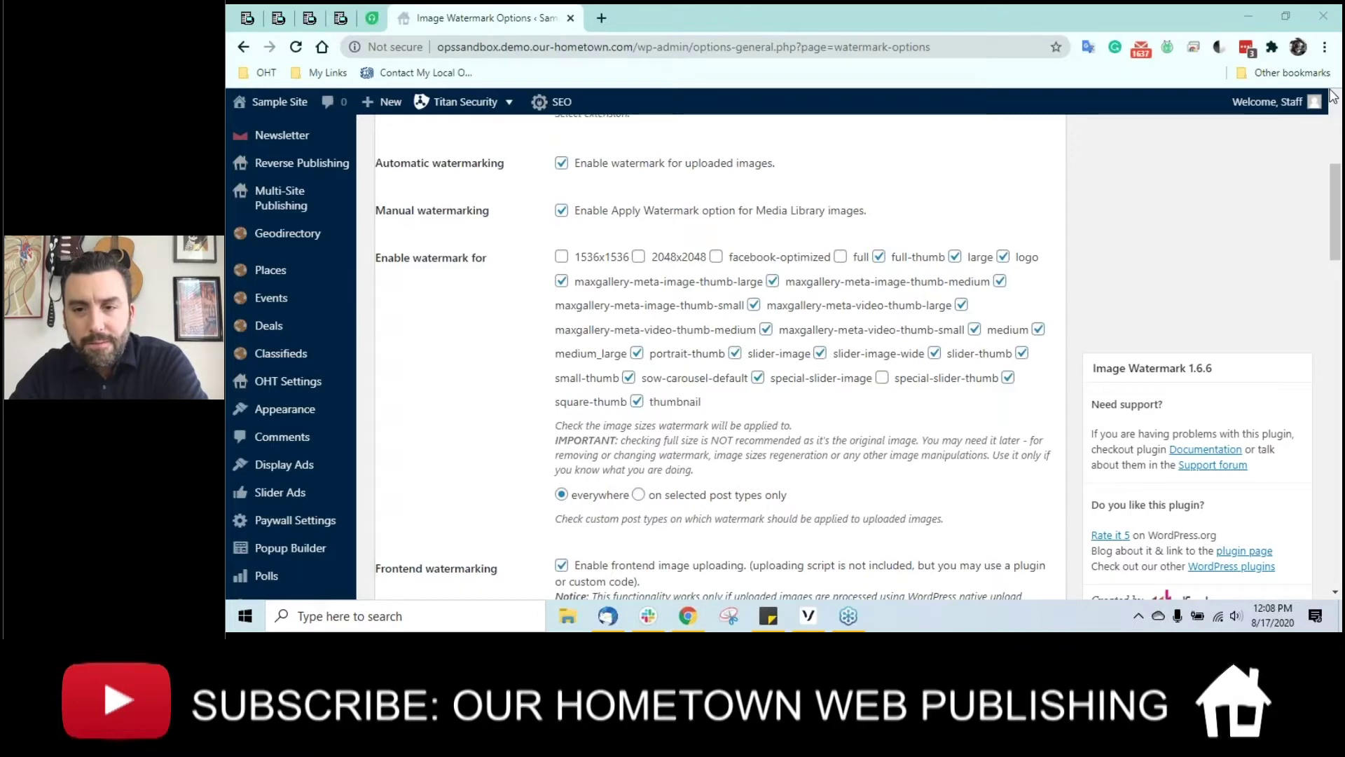
{"action": "left_click", "coordinate": [1217, 160]}
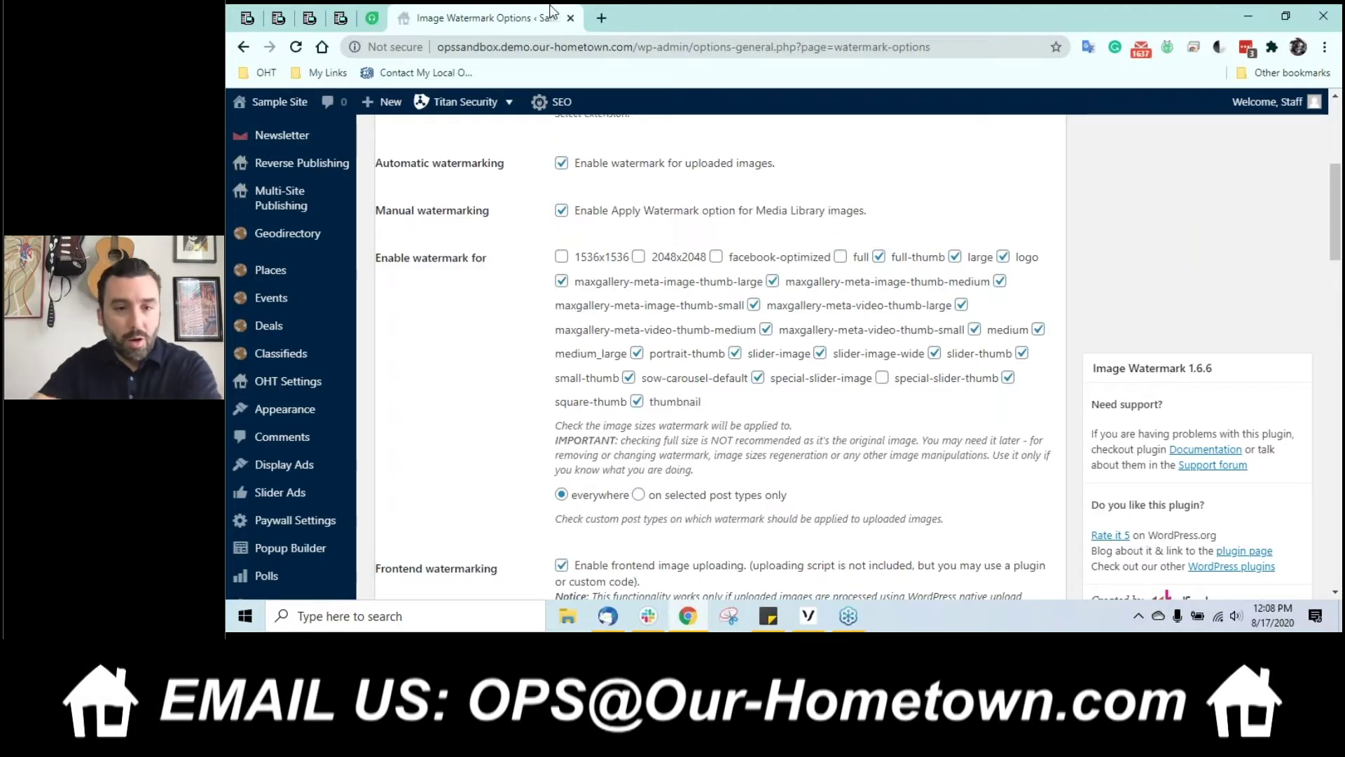
Step: Duplicate the Image Watermark options tab and open the sample site's front page in the copy
{"action": "right_click", "coordinate": [515, 23]}
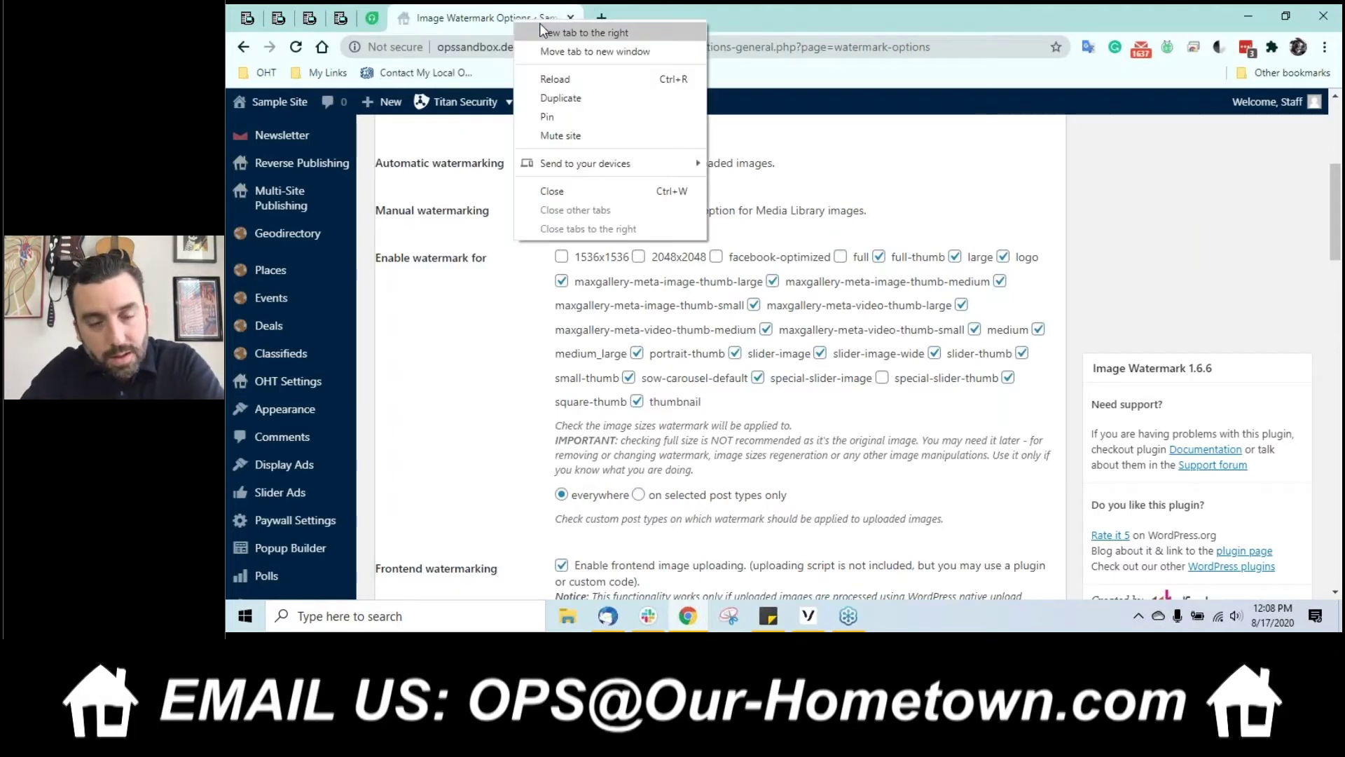
{"action": "left_click", "coordinate": [559, 100]}
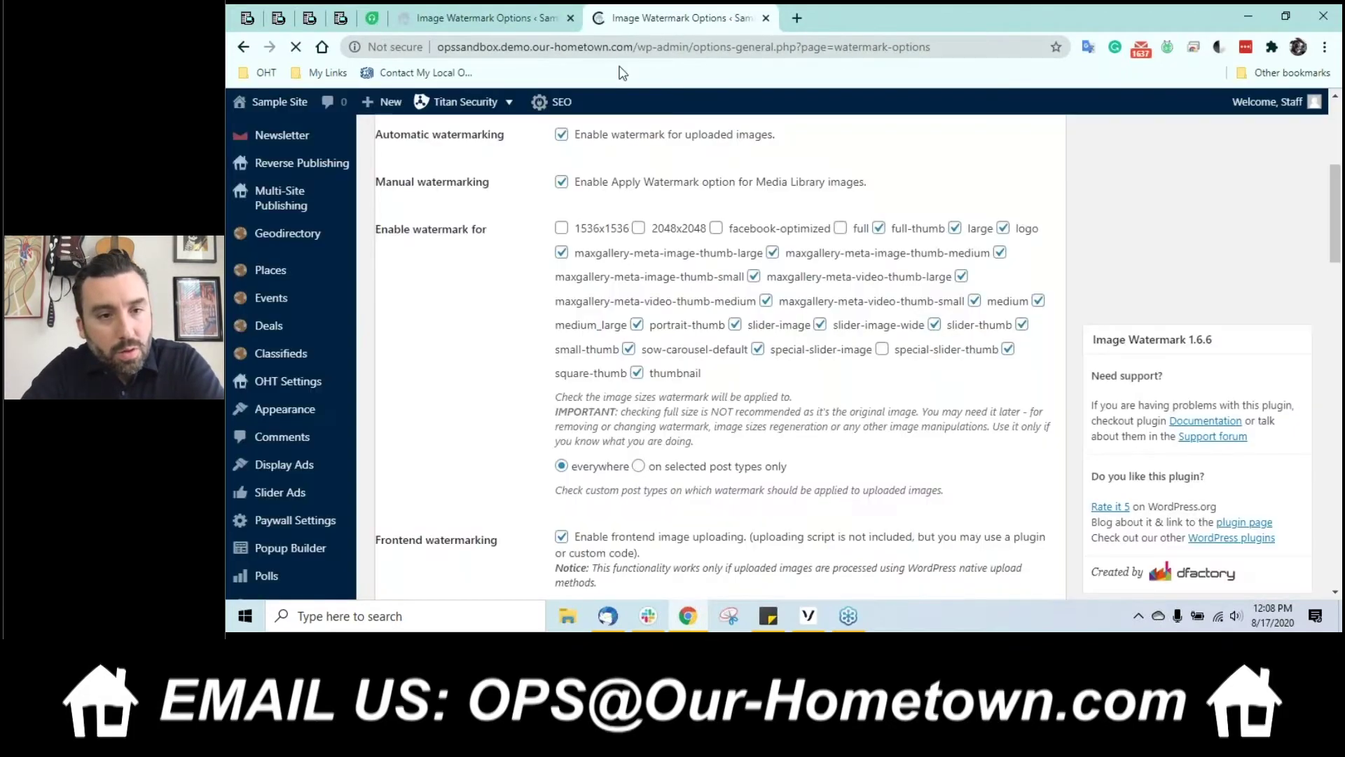
{"action": "mouse_move", "coordinate": [275, 105]}
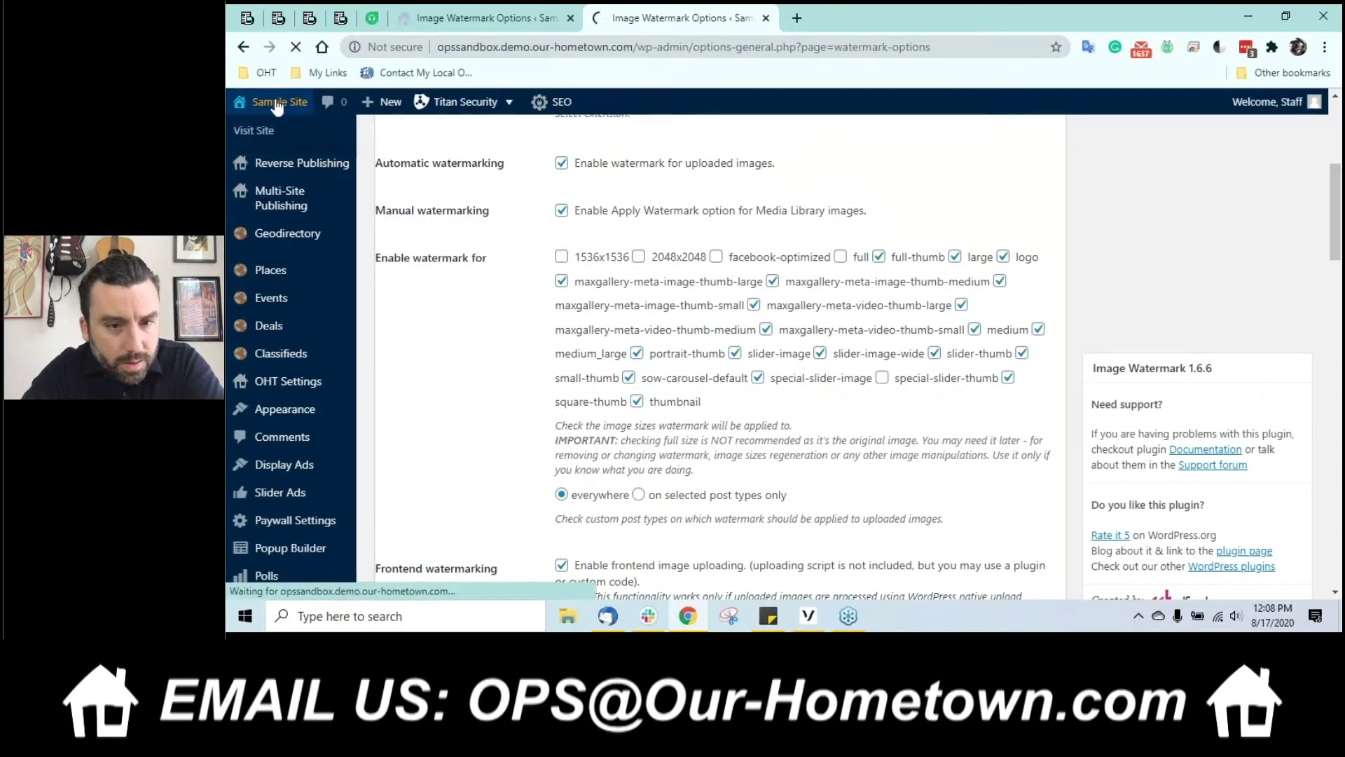
{"action": "left_click", "coordinate": [275, 105]}
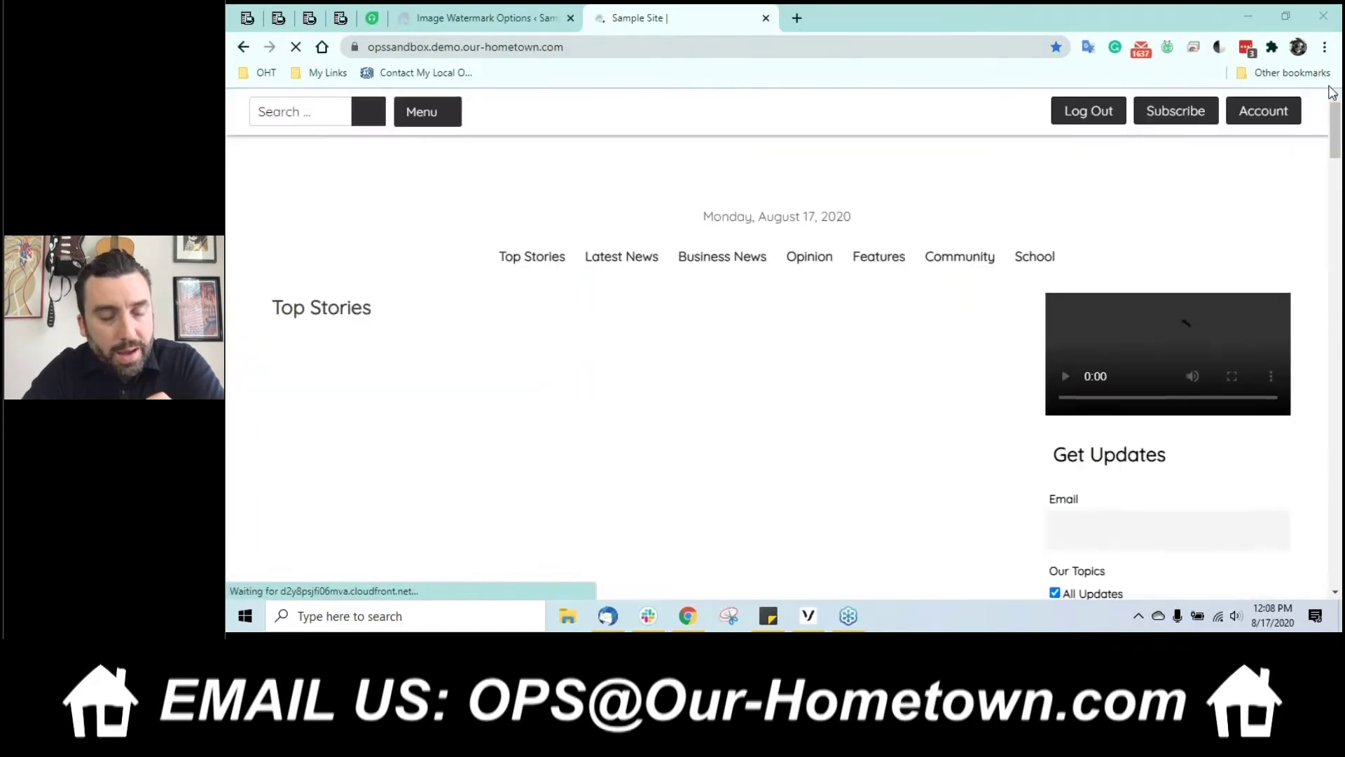
Step: Open the Latest News story "Keeping Healthy and Happy During Covid-19 (Test Article)" and view the watermark on its photo
{"action": "scroll", "coordinate": [662, 282], "scroll_direction": "down", "scroll_amount": 1}
{"action": "scroll", "coordinate": [675, 250], "scroll_direction": "down", "scroll_amount": 1}
{"action": "scroll", "coordinate": [675, 250], "scroll_direction": "up", "scroll_amount": 2}
{"action": "scroll", "coordinate": [679, 245], "scroll_direction": "down", "scroll_amount": 6}
{"action": "scroll", "coordinate": [681, 244], "scroll_direction": "down", "scroll_amount": 4}
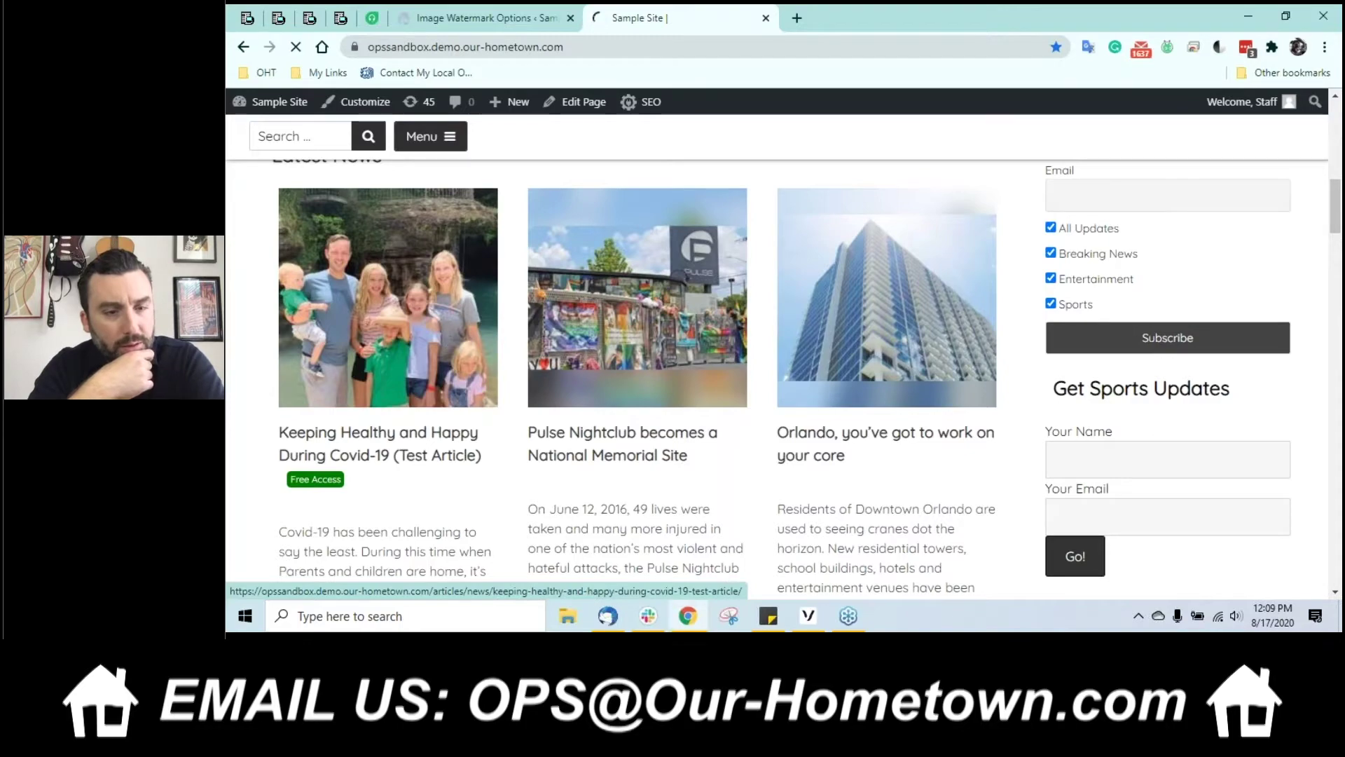
{"action": "left_click", "coordinate": [452, 346]}
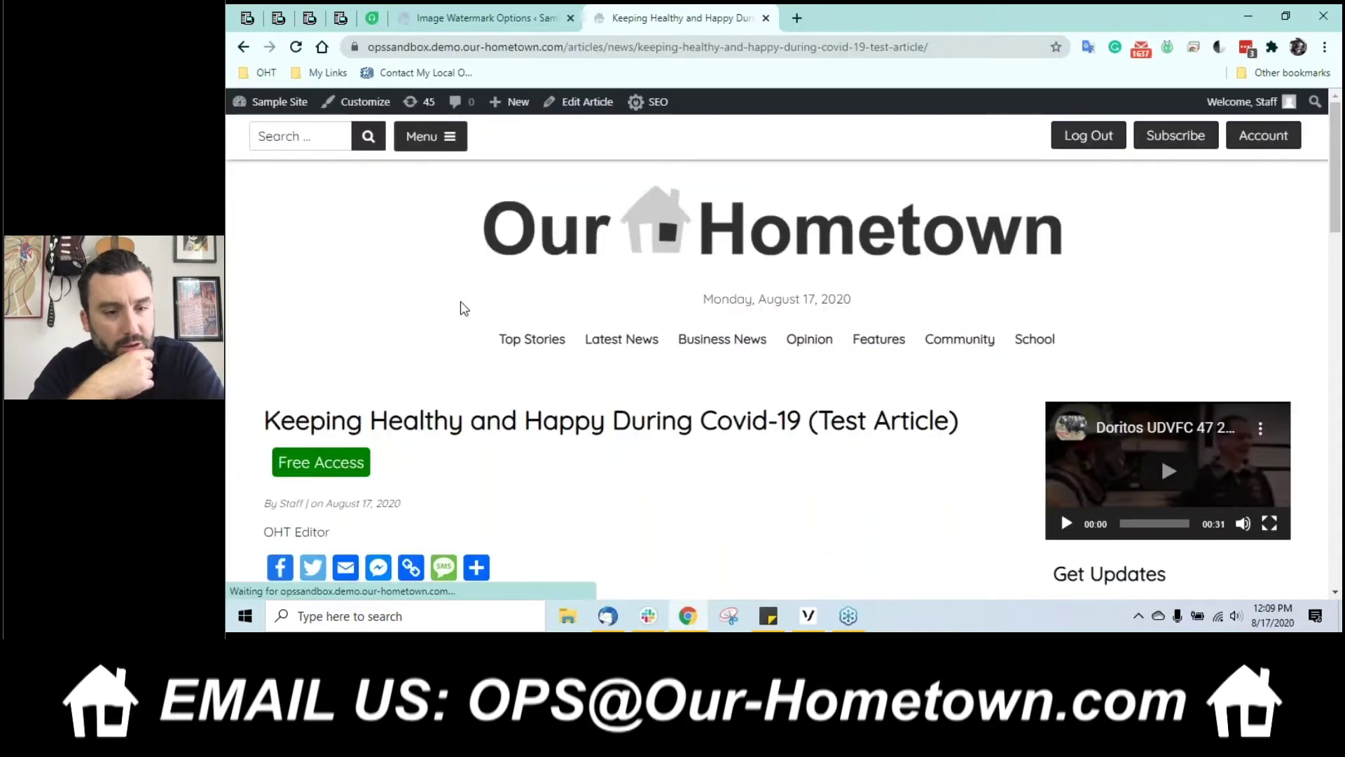
{"action": "scroll", "coordinate": [460, 303], "scroll_direction": "down", "scroll_amount": 2}
{"action": "scroll", "coordinate": [461, 293], "scroll_direction": "down", "scroll_amount": 4}
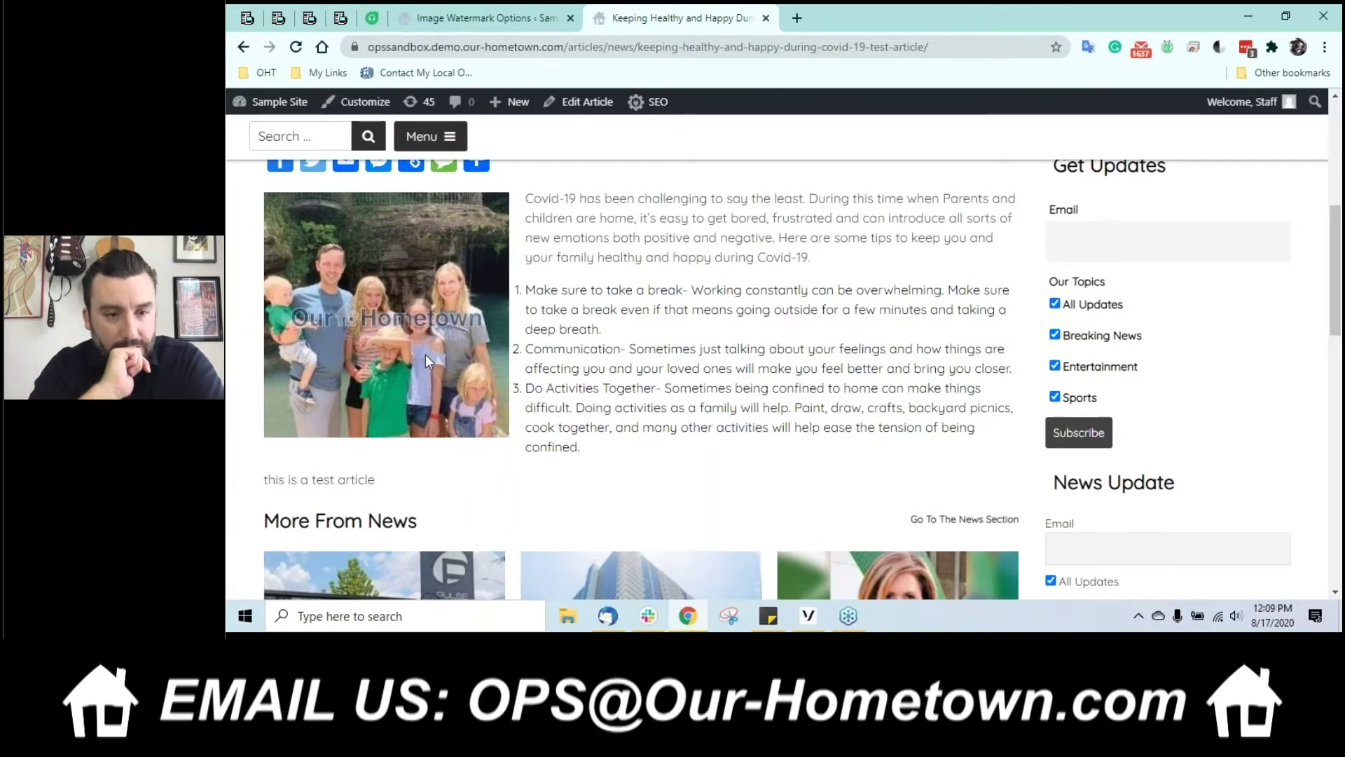
Step: Return to the Image Watermark options and check the frontend watermarking and watermark position sections
{"action": "mouse_move", "coordinate": [238, 107]}
{"action": "key", "text": "ctrl+shift+Tab"}
{"action": "scroll", "coordinate": [319, 364], "scroll_direction": "down", "scroll_amount": 2}
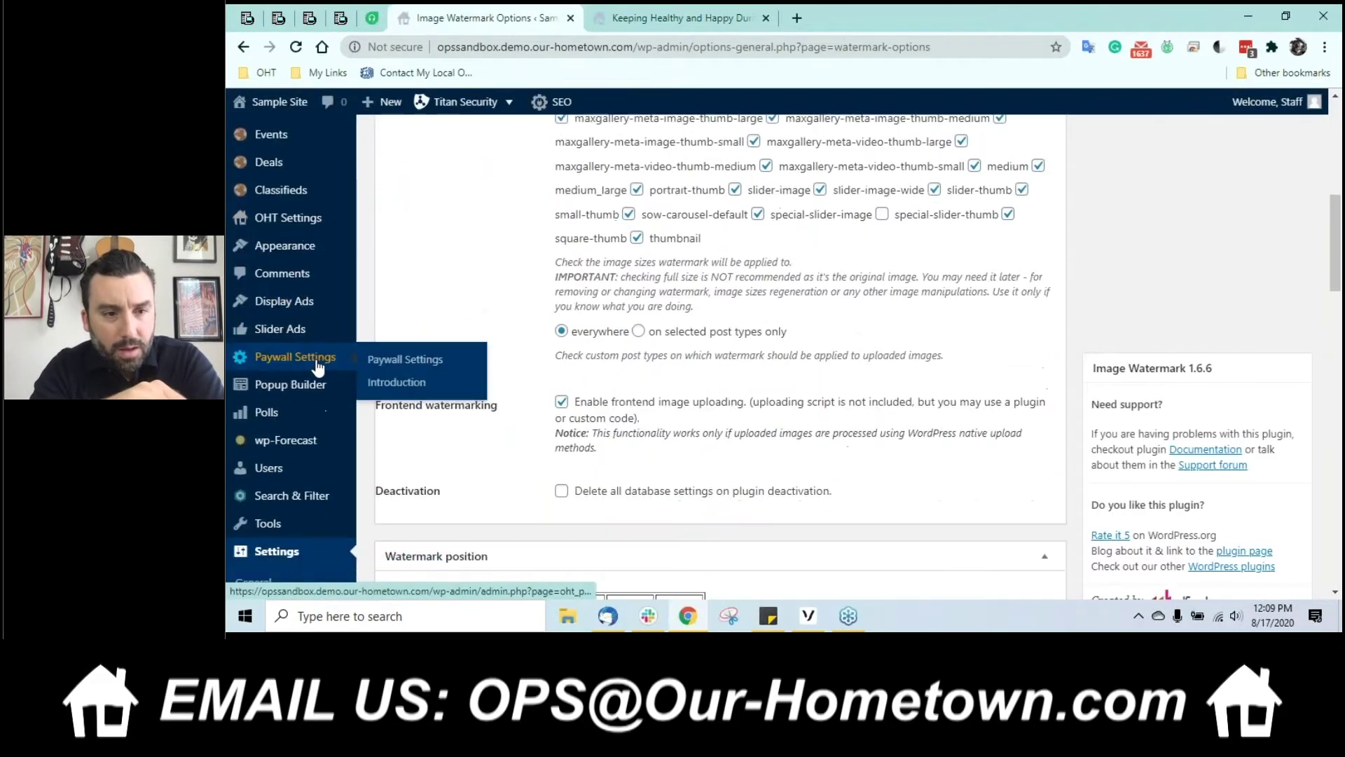
{"action": "scroll", "coordinate": [319, 365], "scroll_direction": "down", "scroll_amount": 1}
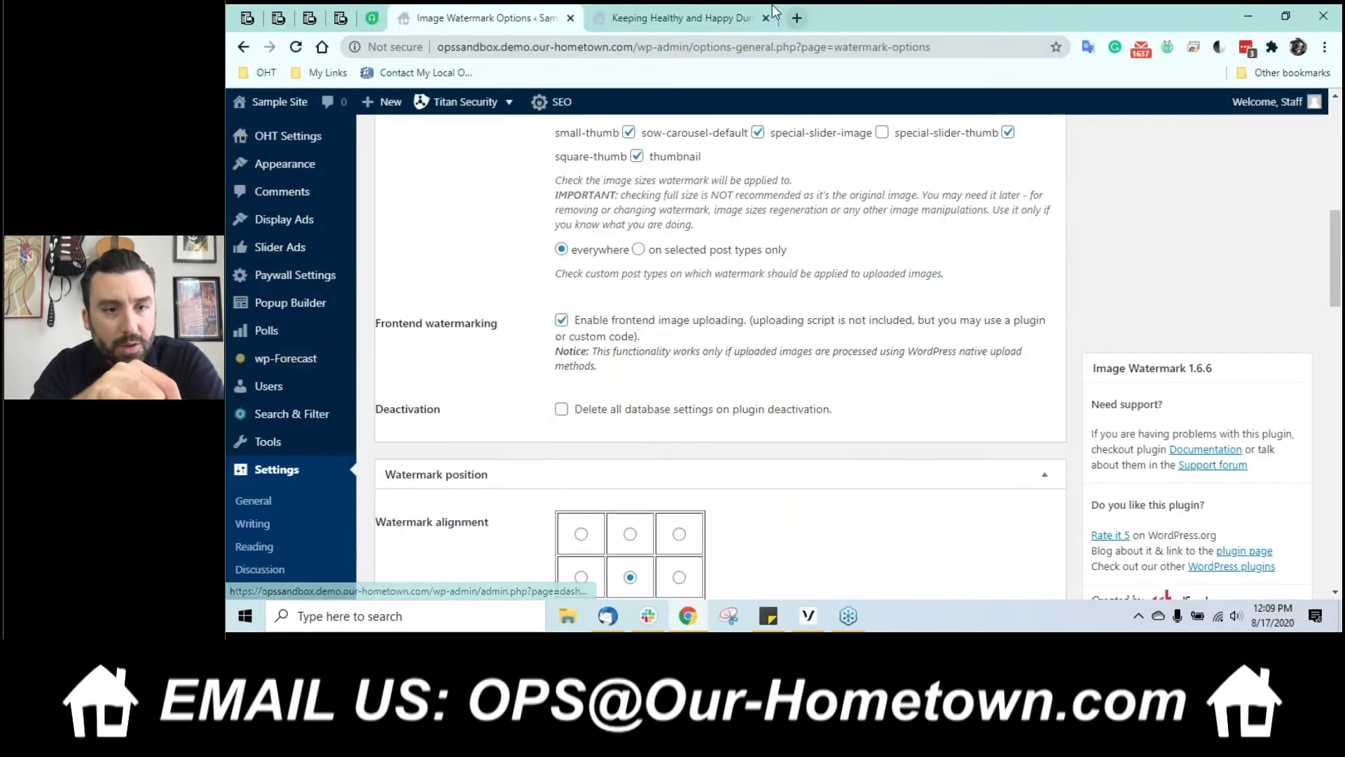
Step: Open the "Keeping Healthy and Happy During Covid-19 (Test Article)" for editing and examine the watermarked photo in its body
{"action": "left_click", "coordinate": [642, 20]}
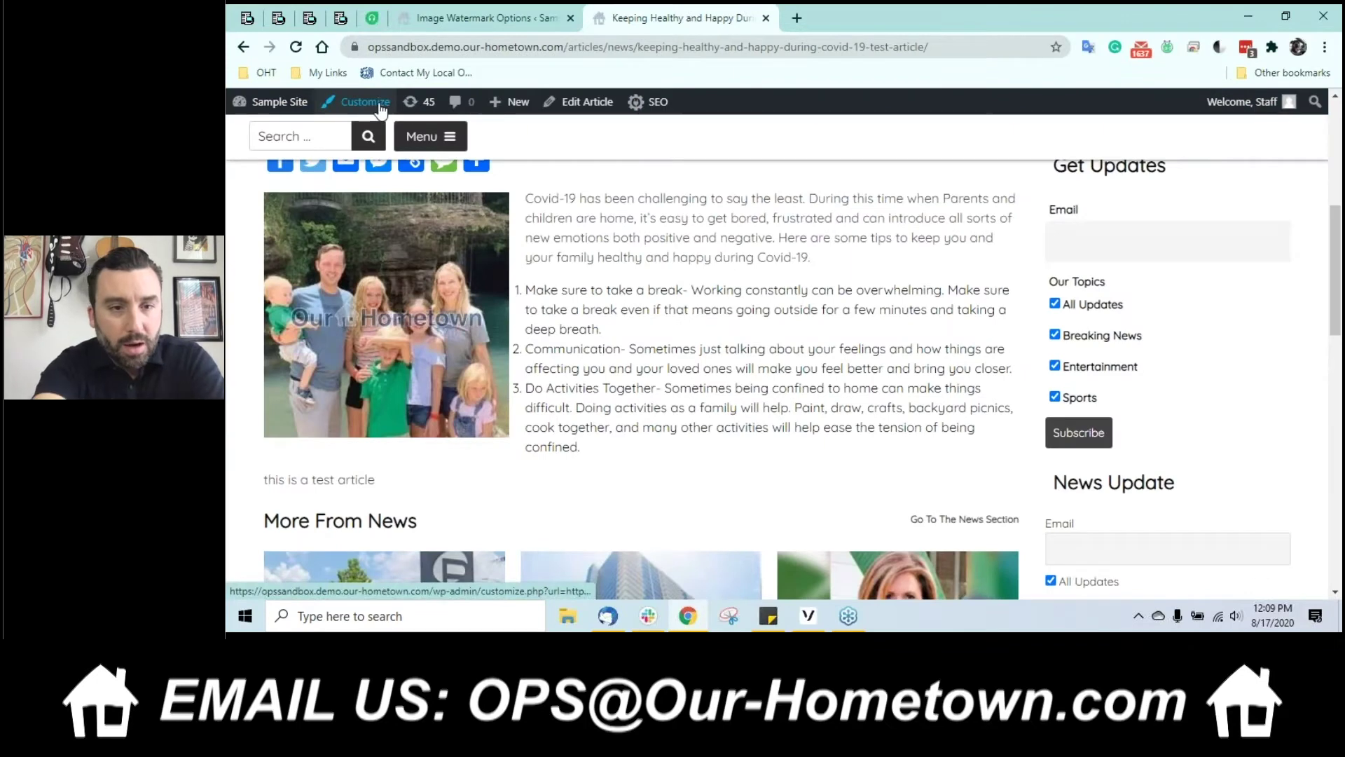
{"action": "left_click", "coordinate": [562, 105]}
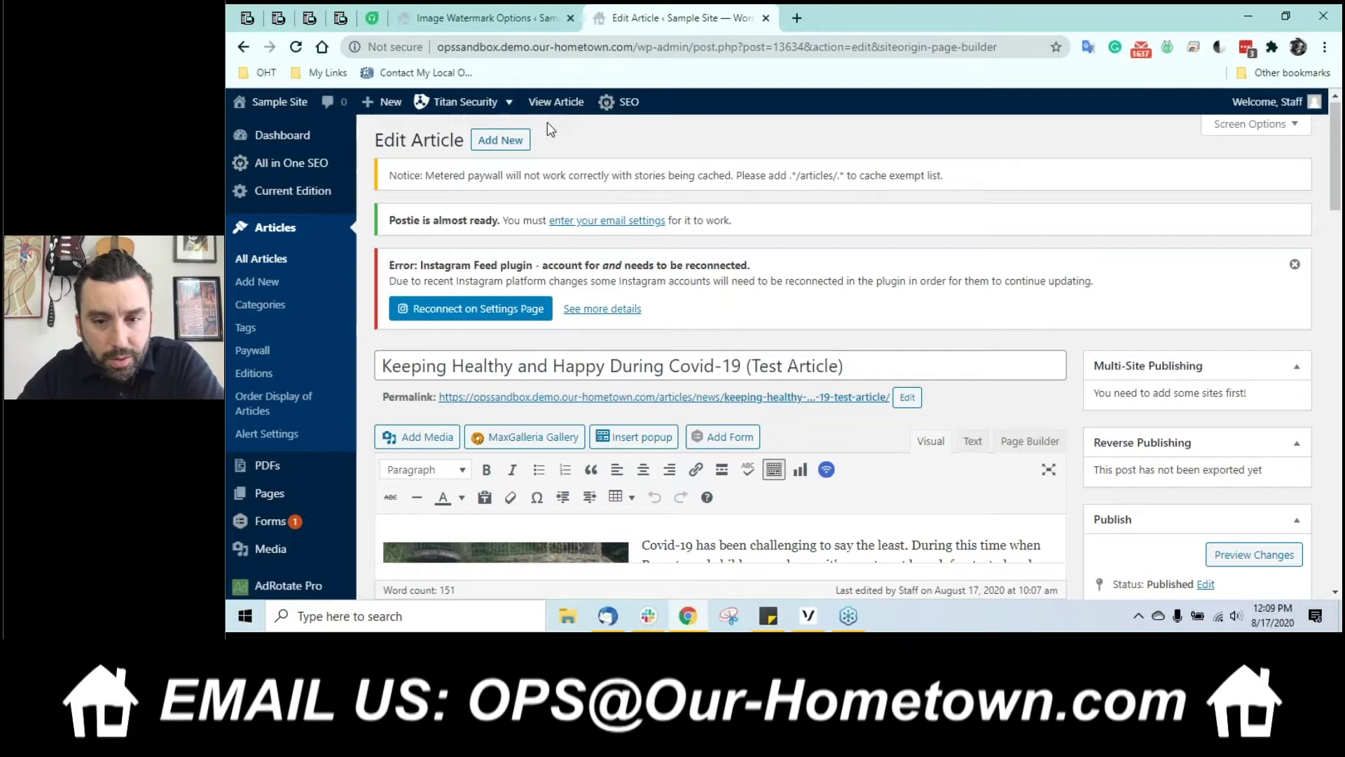
{"action": "scroll", "coordinate": [550, 129], "scroll_direction": "down", "scroll_amount": 3}
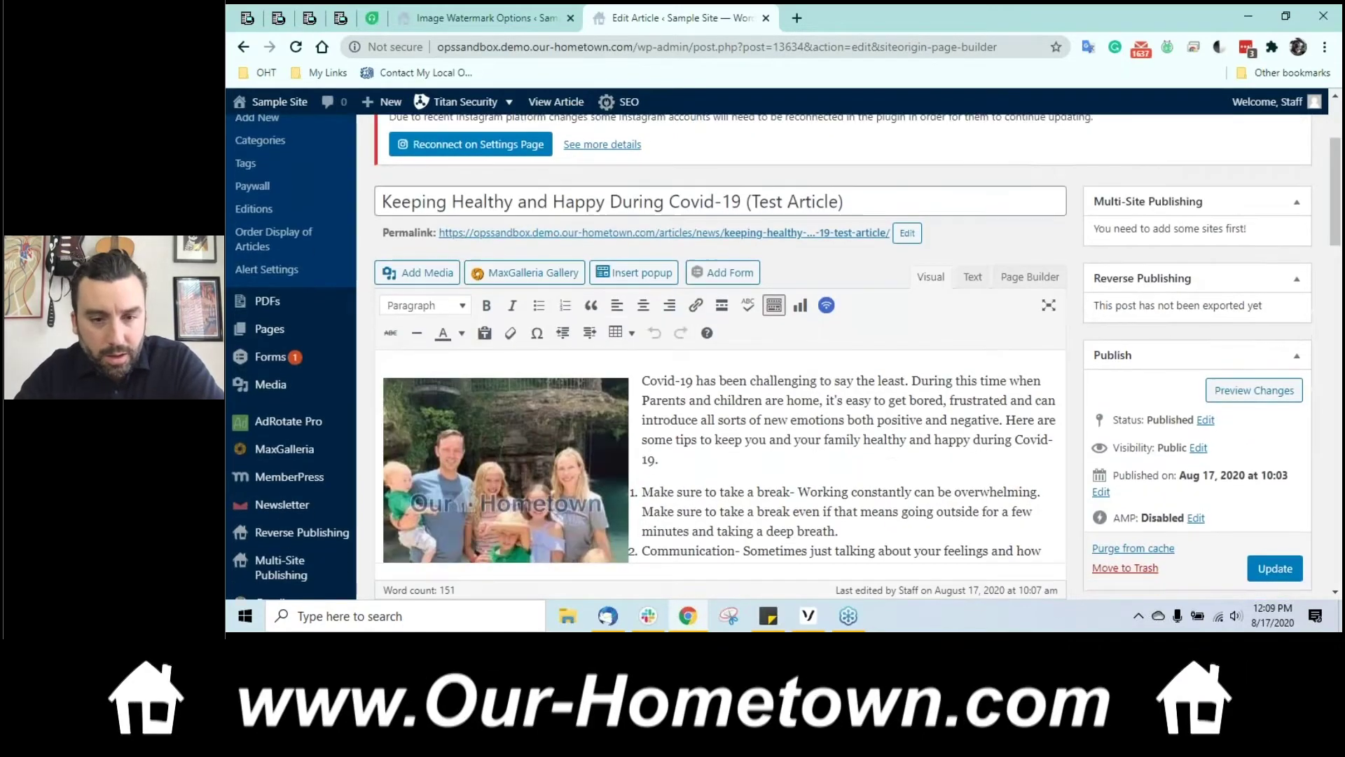
{"action": "scroll", "coordinate": [720, 392], "scroll_direction": "down", "scroll_amount": 1}
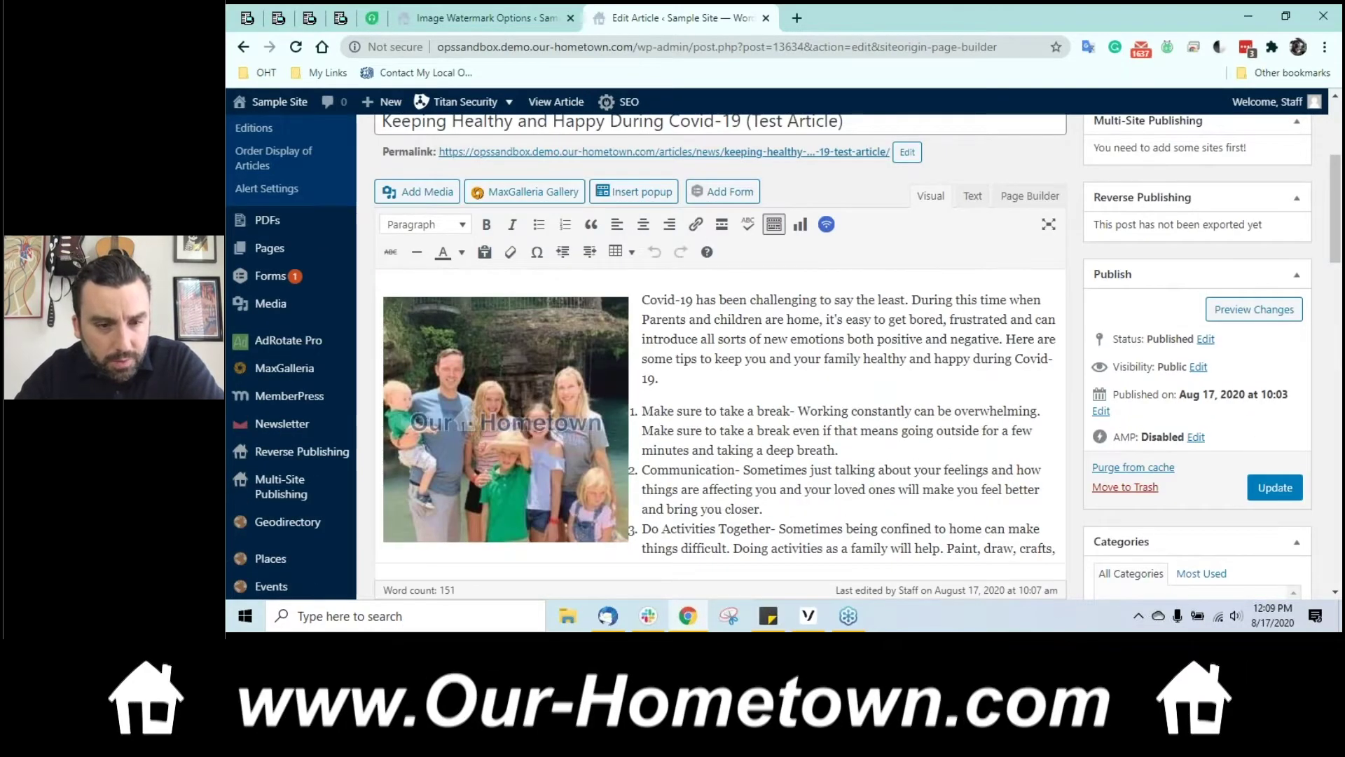
{"action": "scroll", "coordinate": [720, 378], "scroll_direction": "down", "scroll_amount": 1}
{"action": "left_click", "coordinate": [518, 302]}
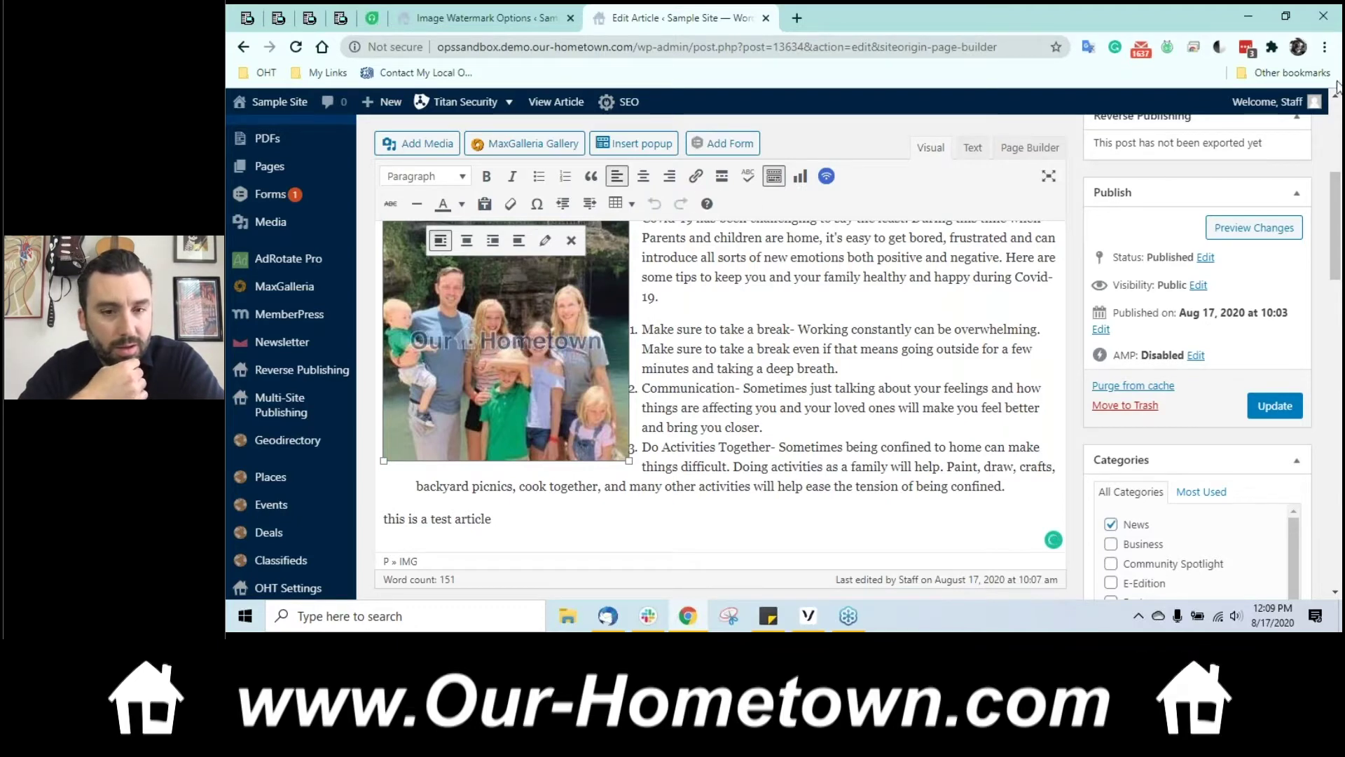
{"action": "scroll", "coordinate": [729, 395], "scroll_direction": "down", "scroll_amount": 3}
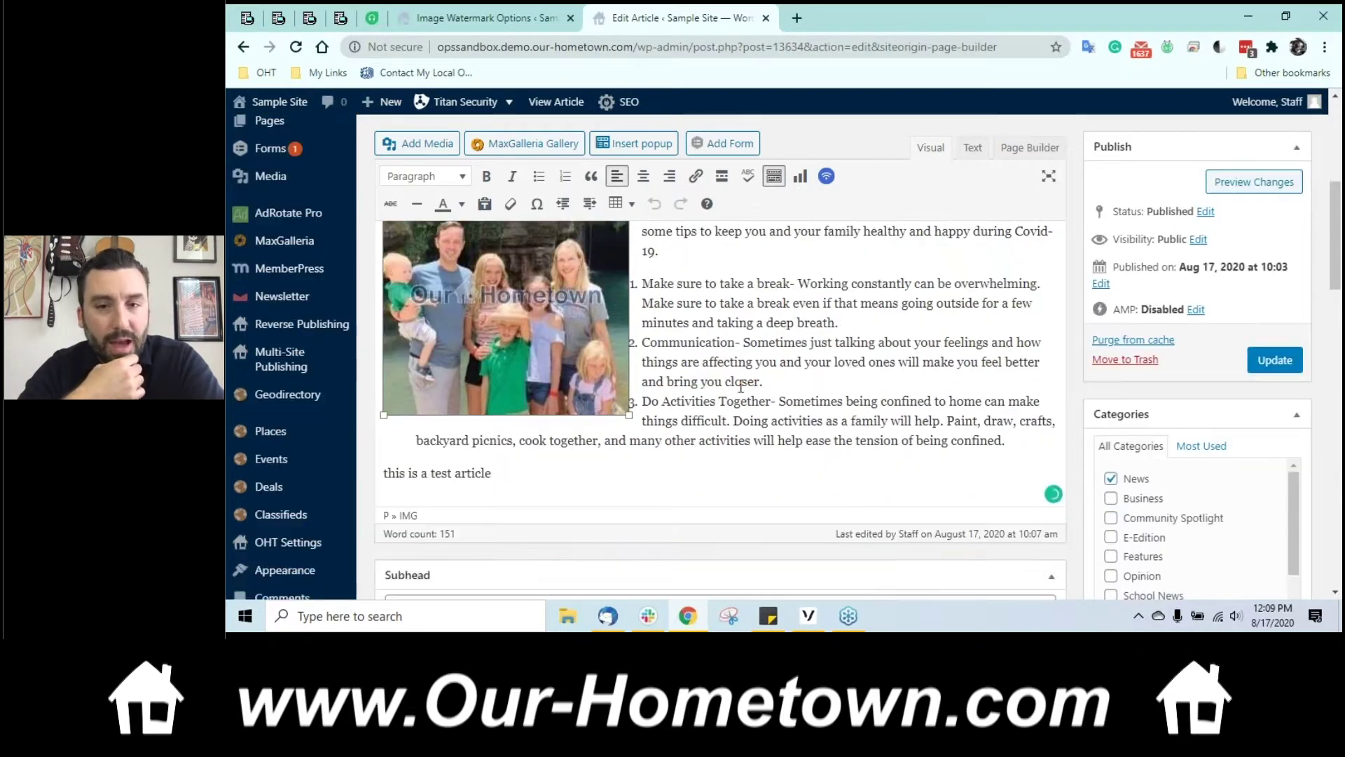
{"action": "left_click", "coordinate": [563, 359]}
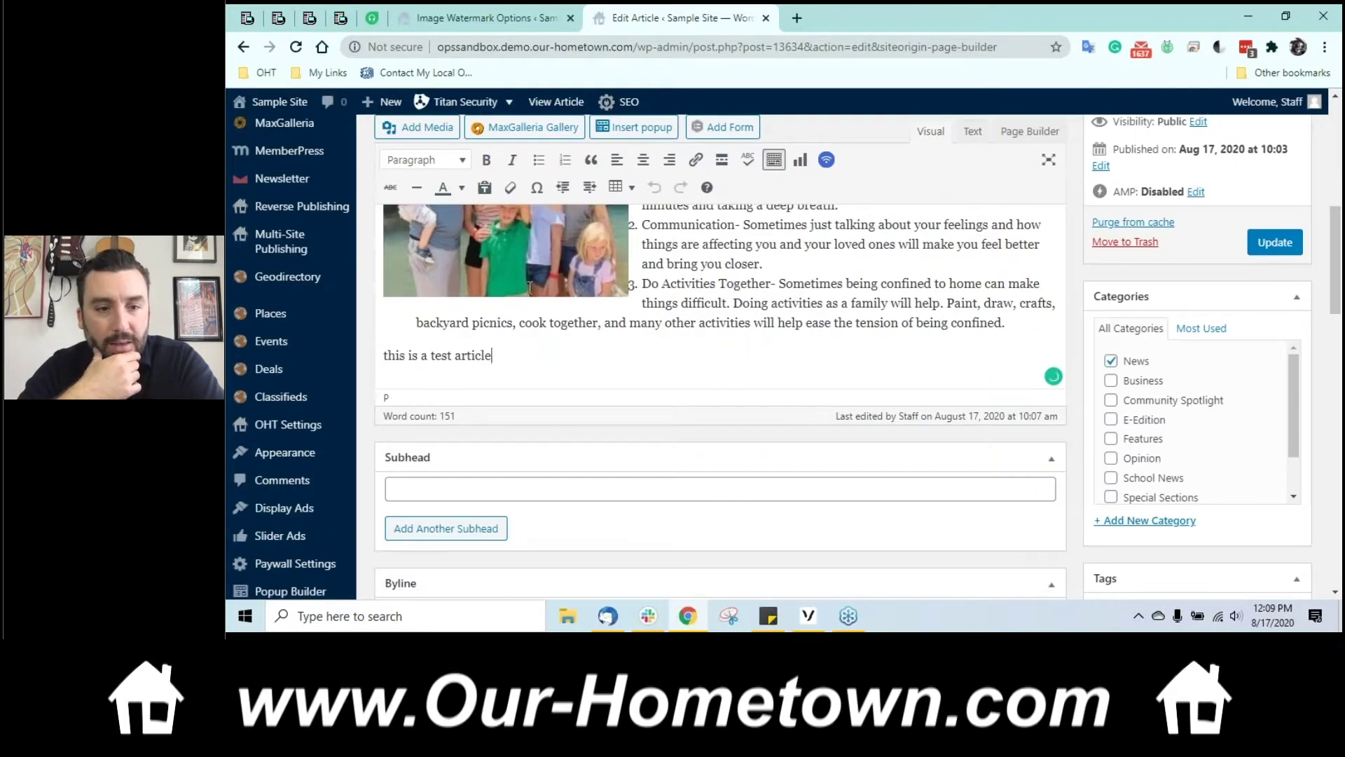
{"action": "scroll", "coordinate": [532, 287], "scroll_direction": "up", "scroll_amount": 1}
{"action": "scroll", "coordinate": [536, 288], "scroll_direction": "up", "scroll_amount": 1}
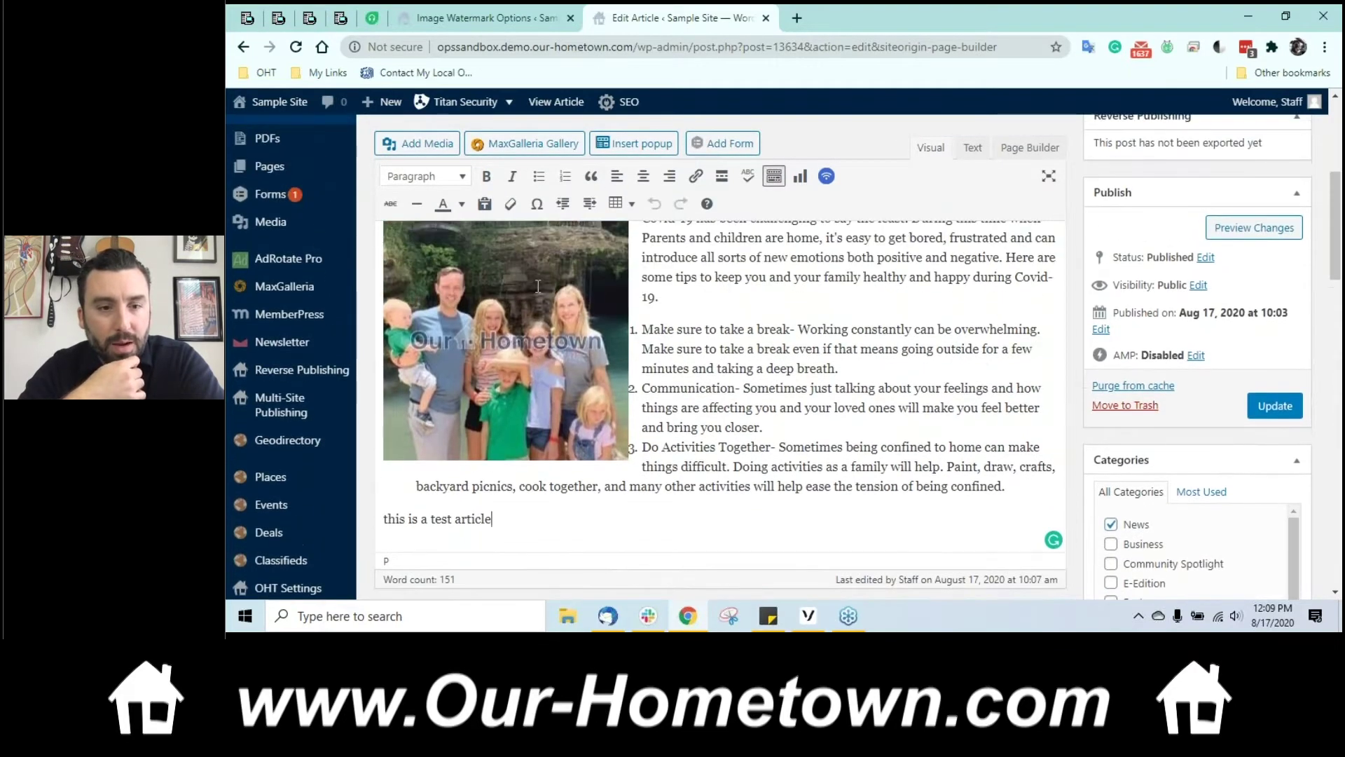
Step: Look through the media library available for the article and close it without inserting anything
{"action": "left_click", "coordinate": [1337, 95]}
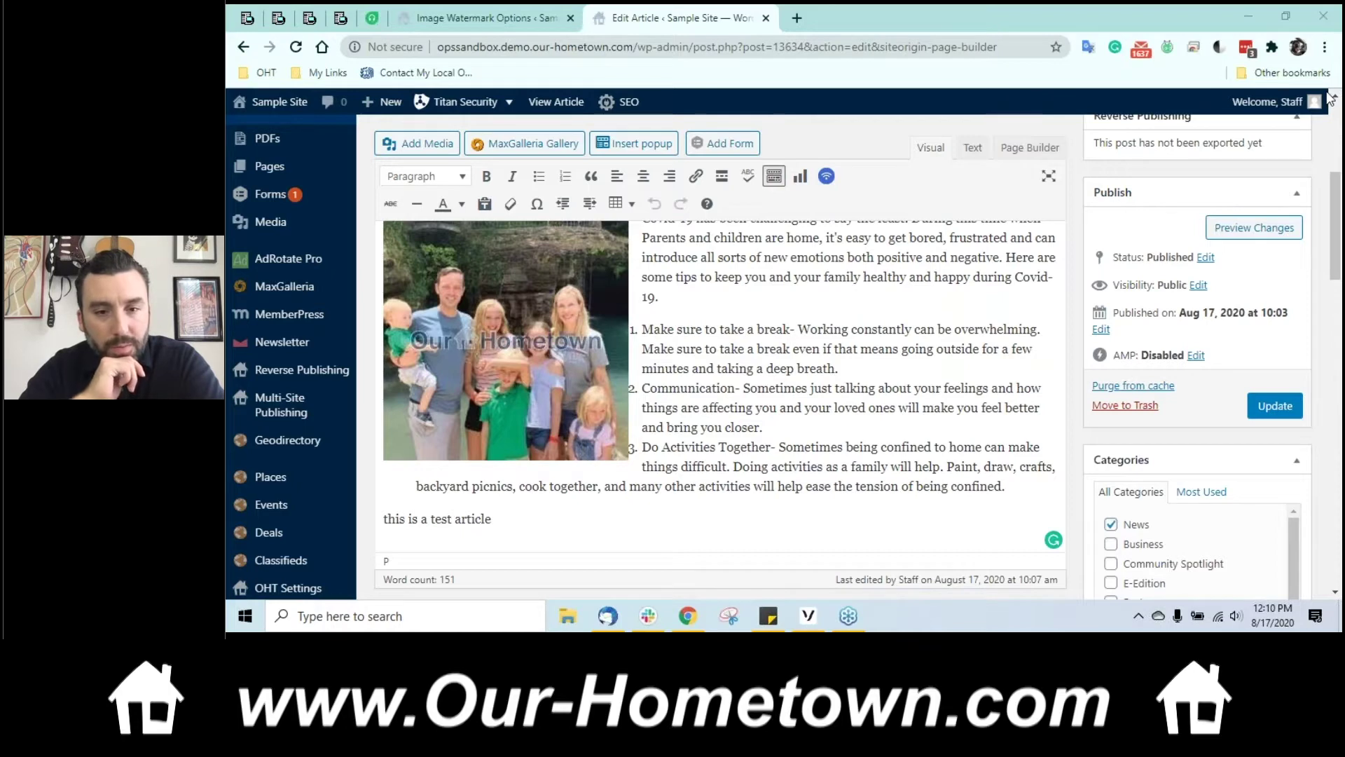
{"action": "left_click", "coordinate": [427, 145]}
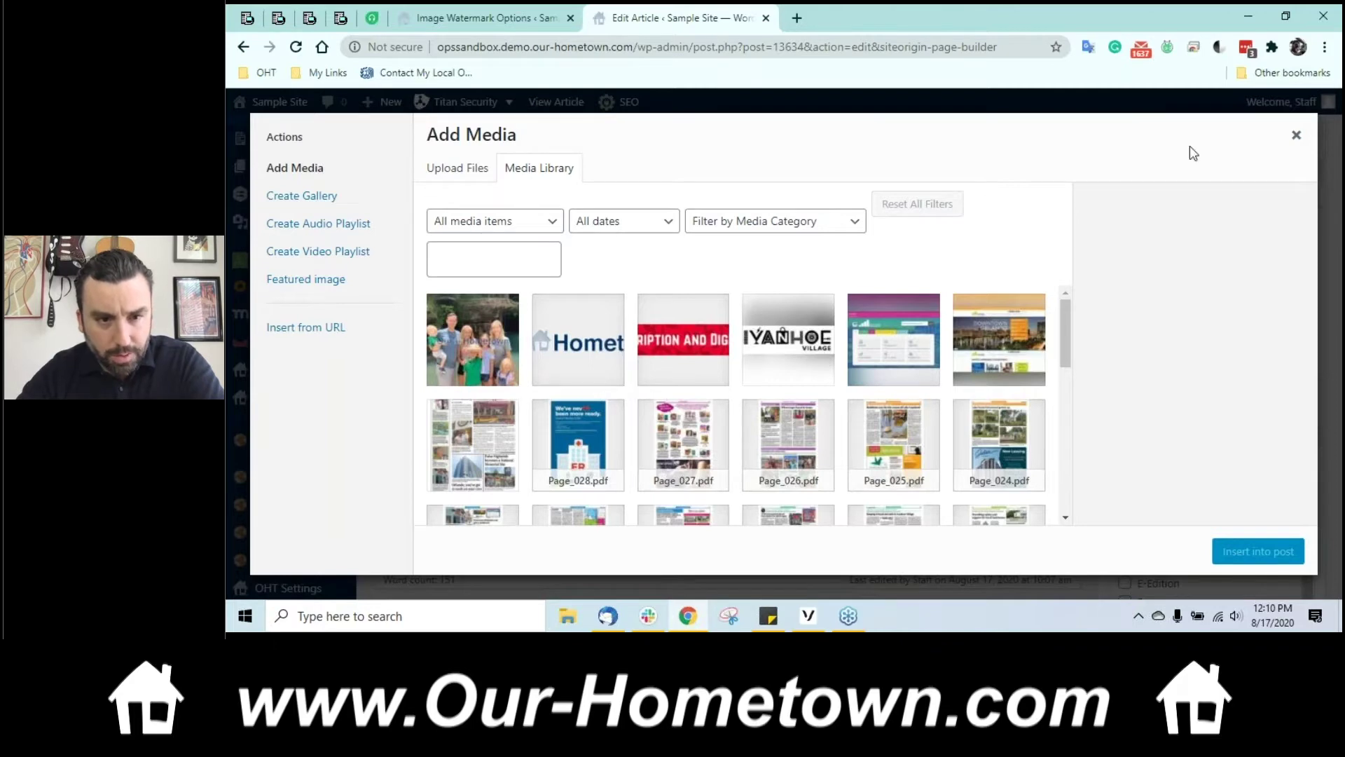
{"action": "scroll", "coordinate": [994, 299], "scroll_direction": "down", "scroll_amount": 1}
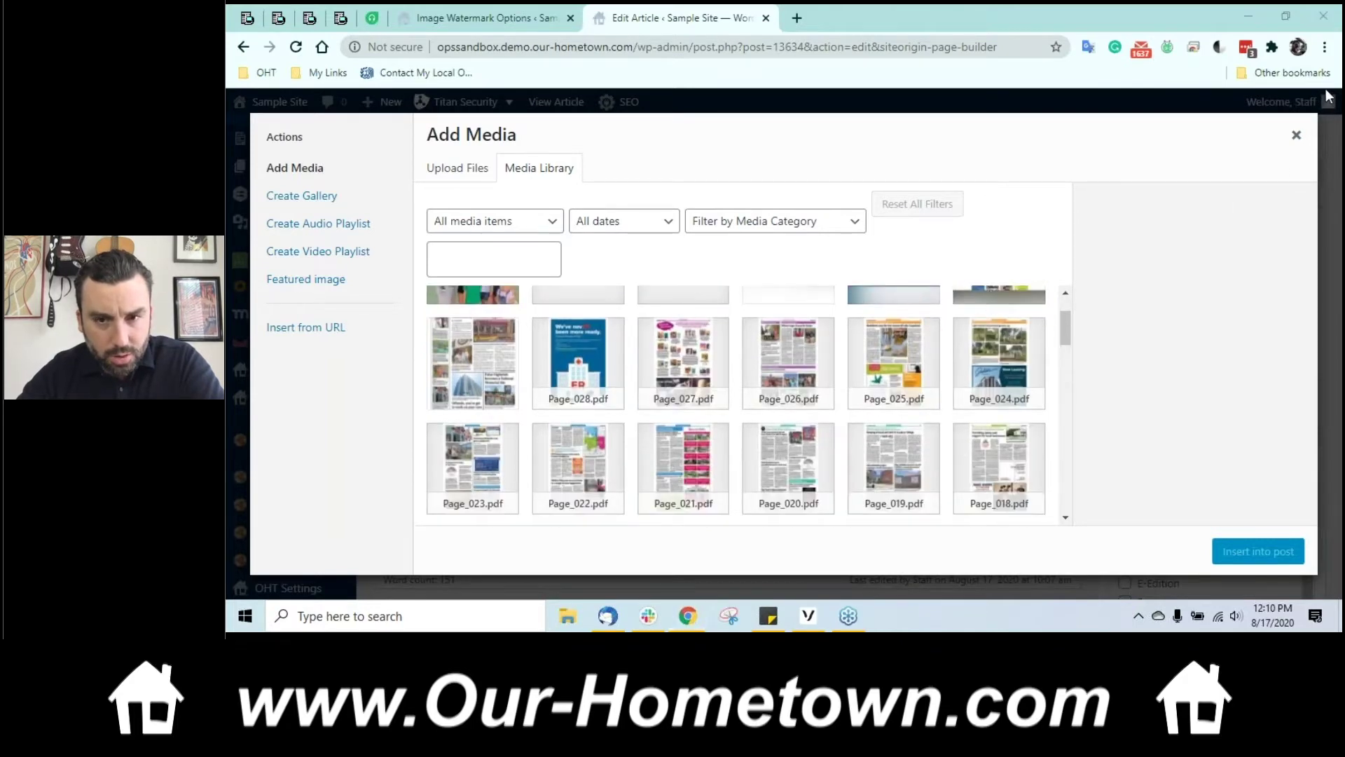
{"action": "left_click", "coordinate": [1292, 138]}
Step: Open the original of the watermarked family photo for editing, examine its scale, crop and thumbnail settings, and leave without changes
{"action": "left_click", "coordinate": [557, 235]}
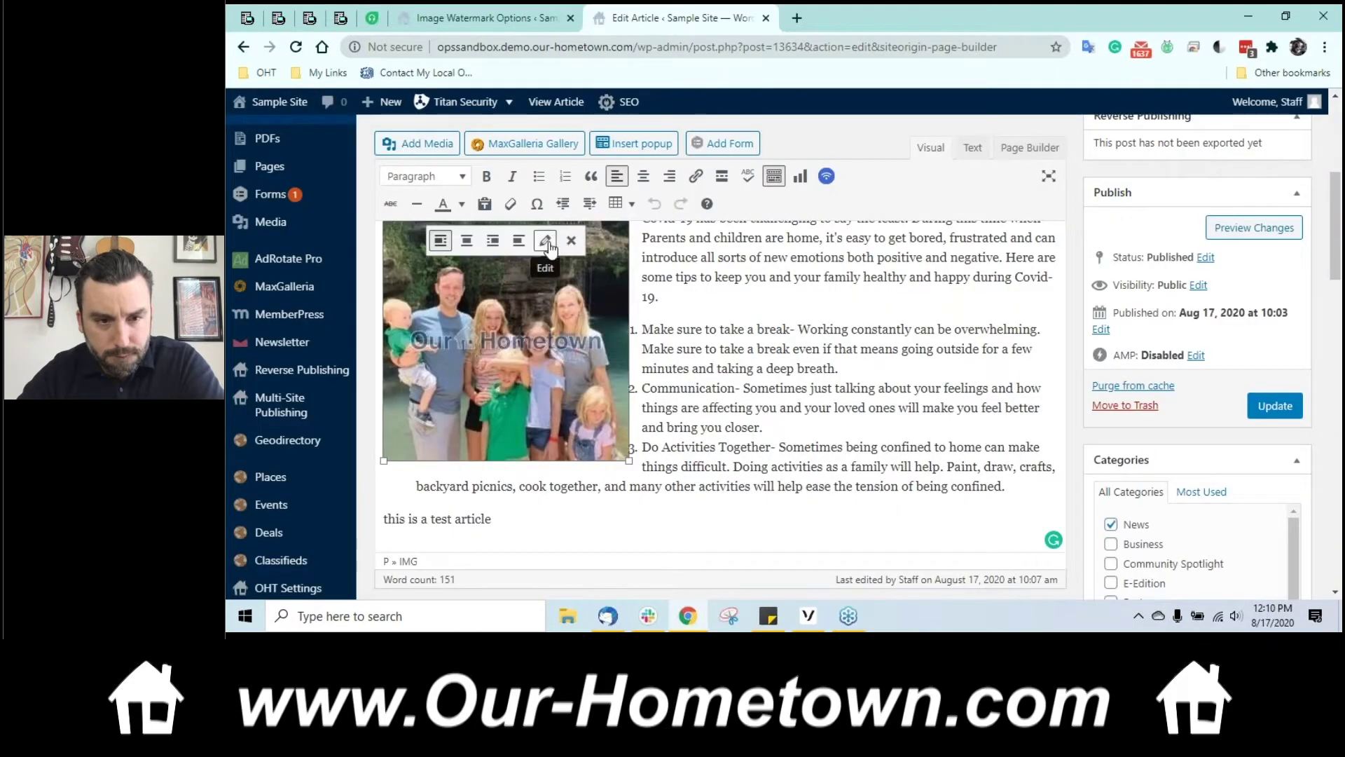
{"action": "left_click", "coordinate": [545, 240]}
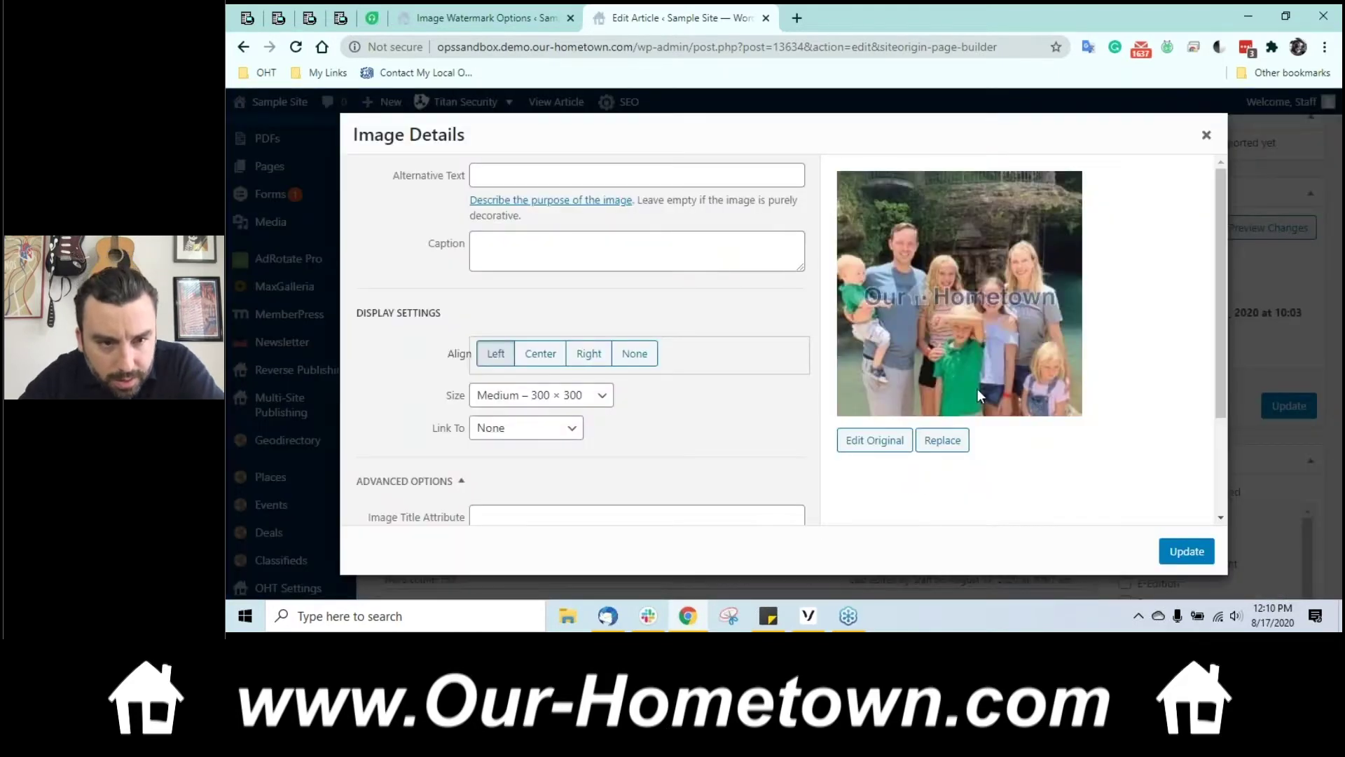
{"action": "left_click", "coordinate": [897, 447]}
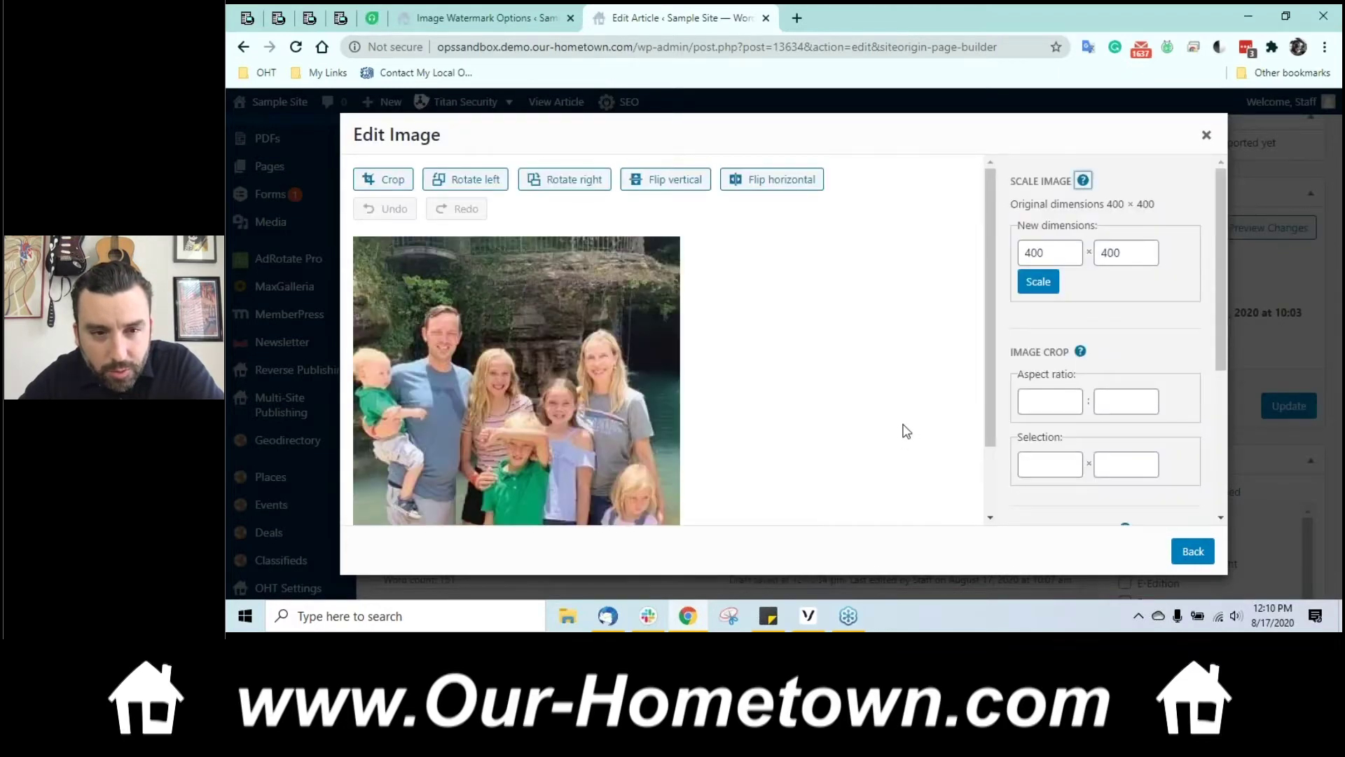
{"action": "scroll", "coordinate": [899, 436], "scroll_direction": "down", "scroll_amount": 2}
{"action": "scroll", "coordinate": [898, 438], "scroll_direction": "up", "scroll_amount": 2}
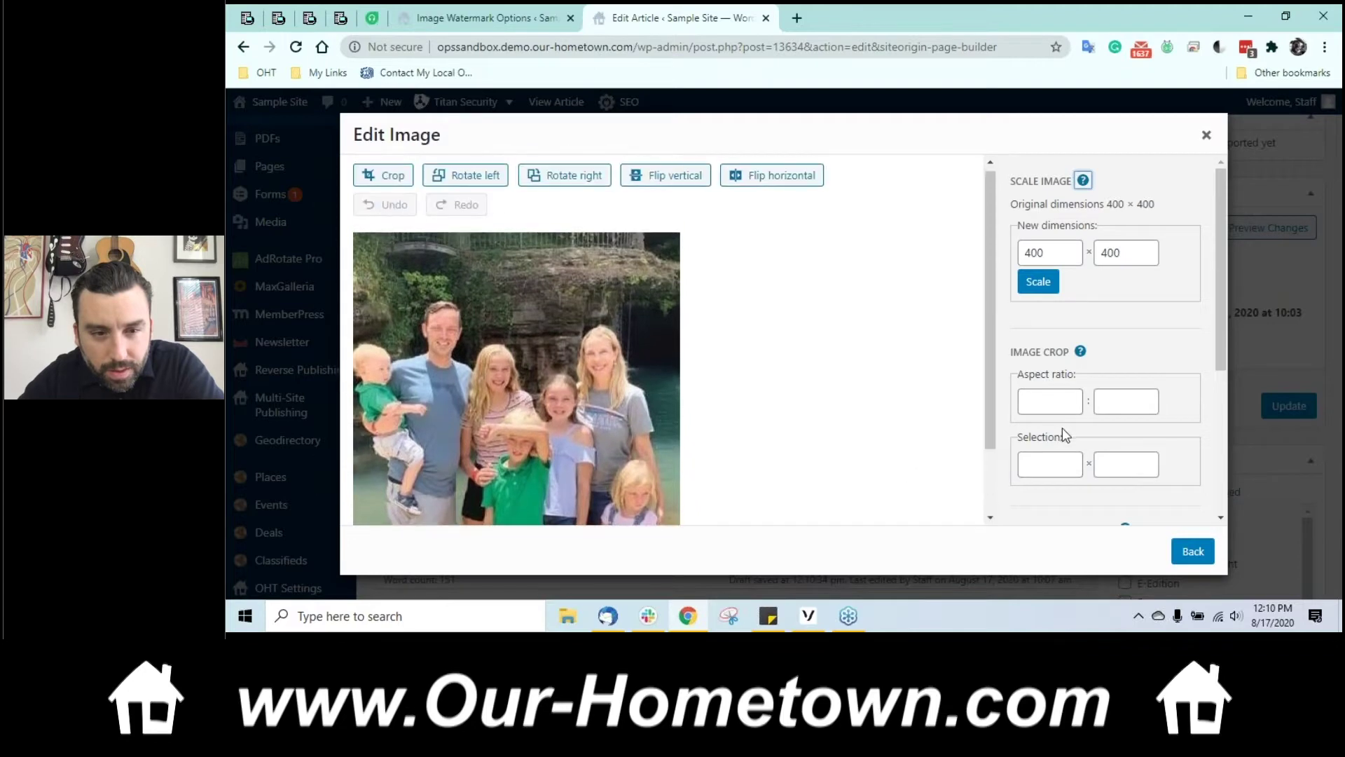
{"action": "scroll", "coordinate": [1068, 439], "scroll_direction": "down", "scroll_amount": 4}
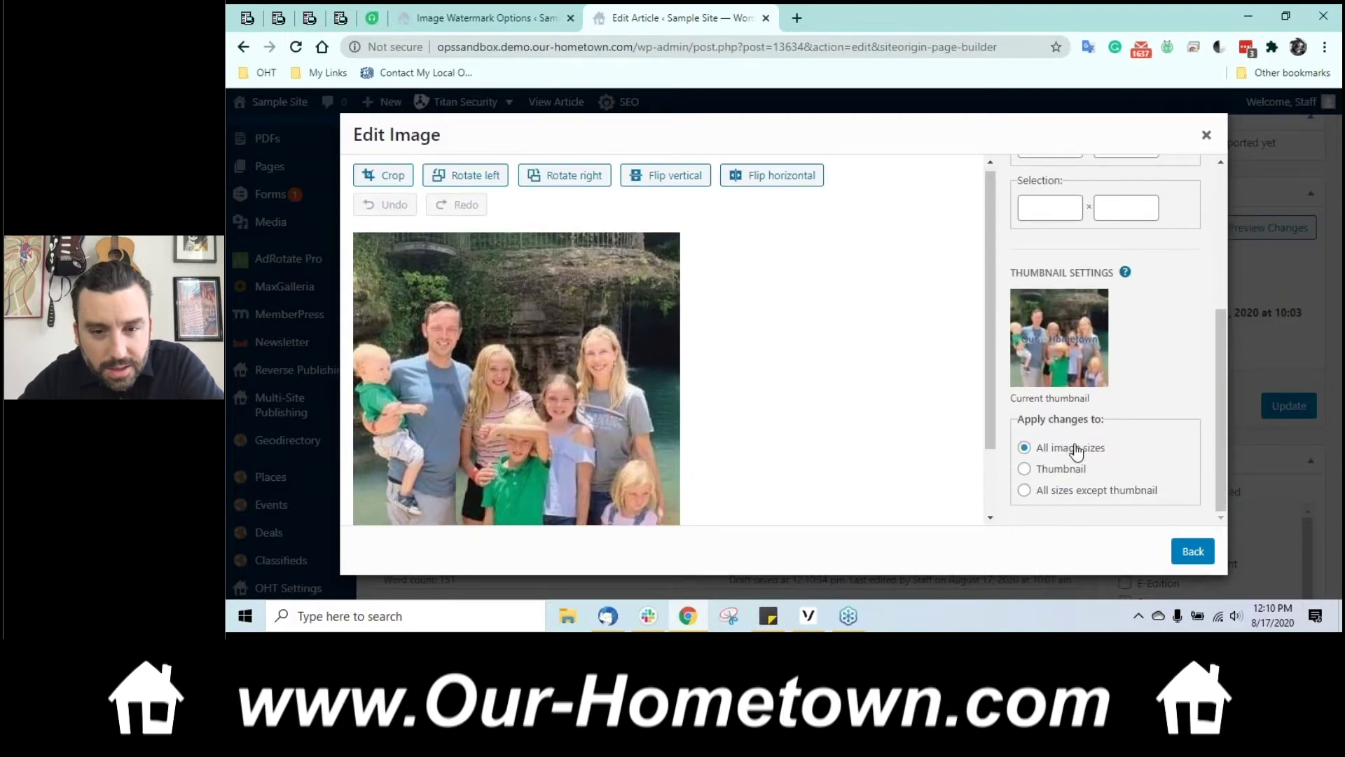
{"action": "scroll", "coordinate": [1077, 452], "scroll_direction": "up", "scroll_amount": 4}
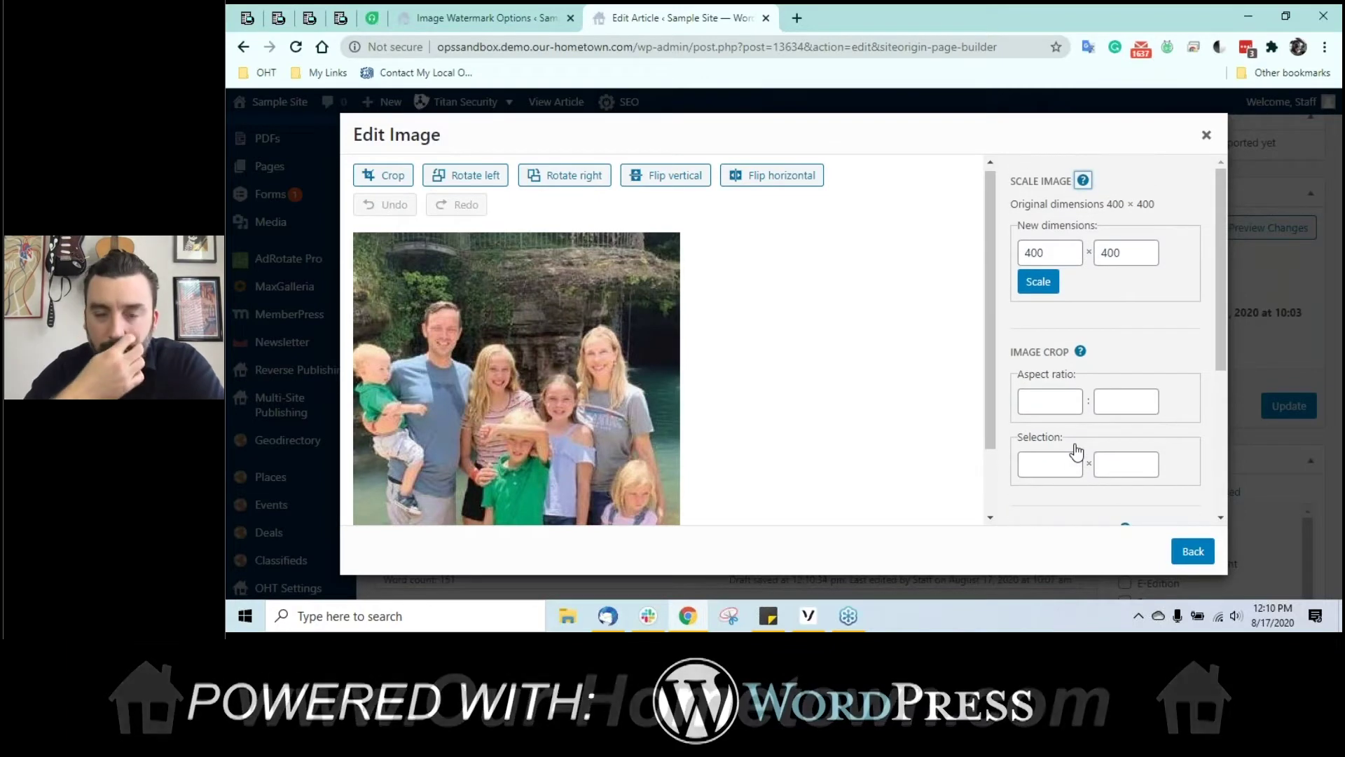
{"action": "left_click", "coordinate": [1193, 552]}
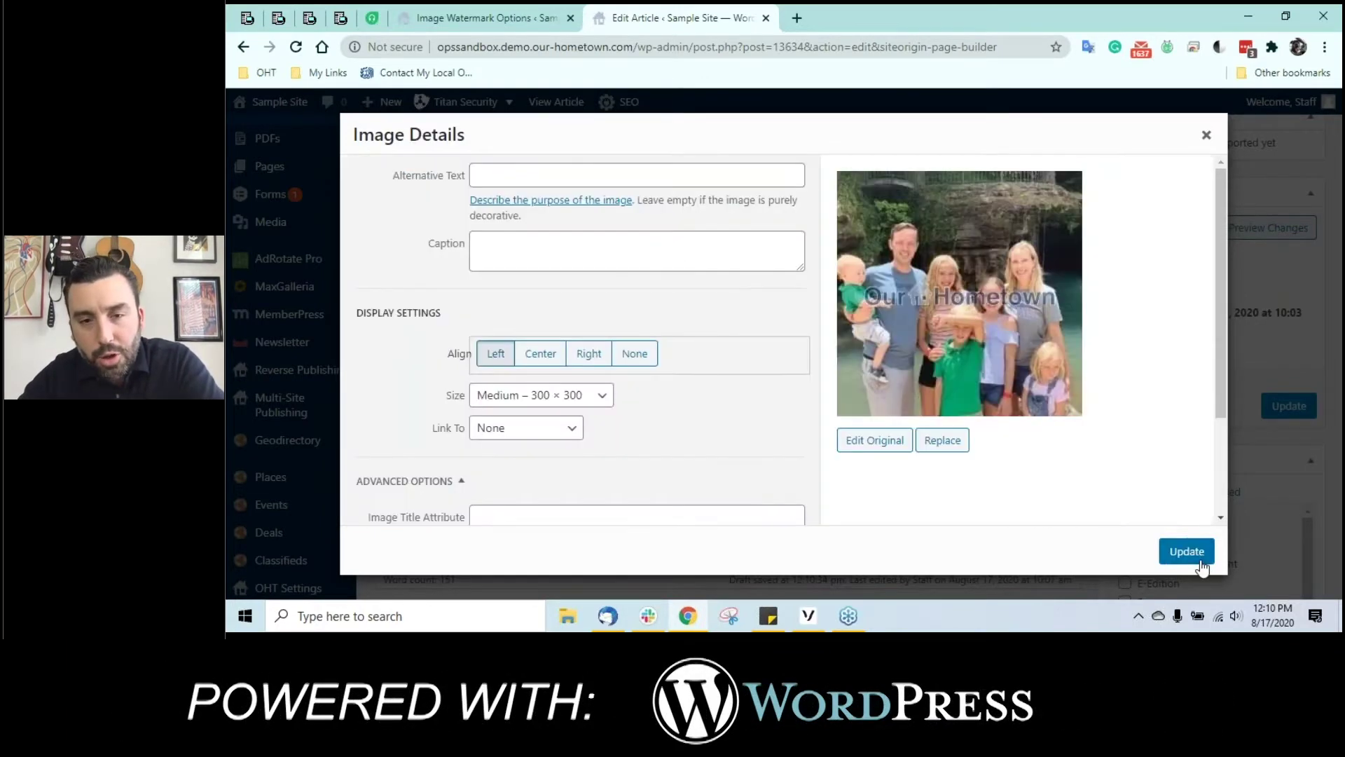
{"action": "left_click", "coordinate": [1206, 138]}
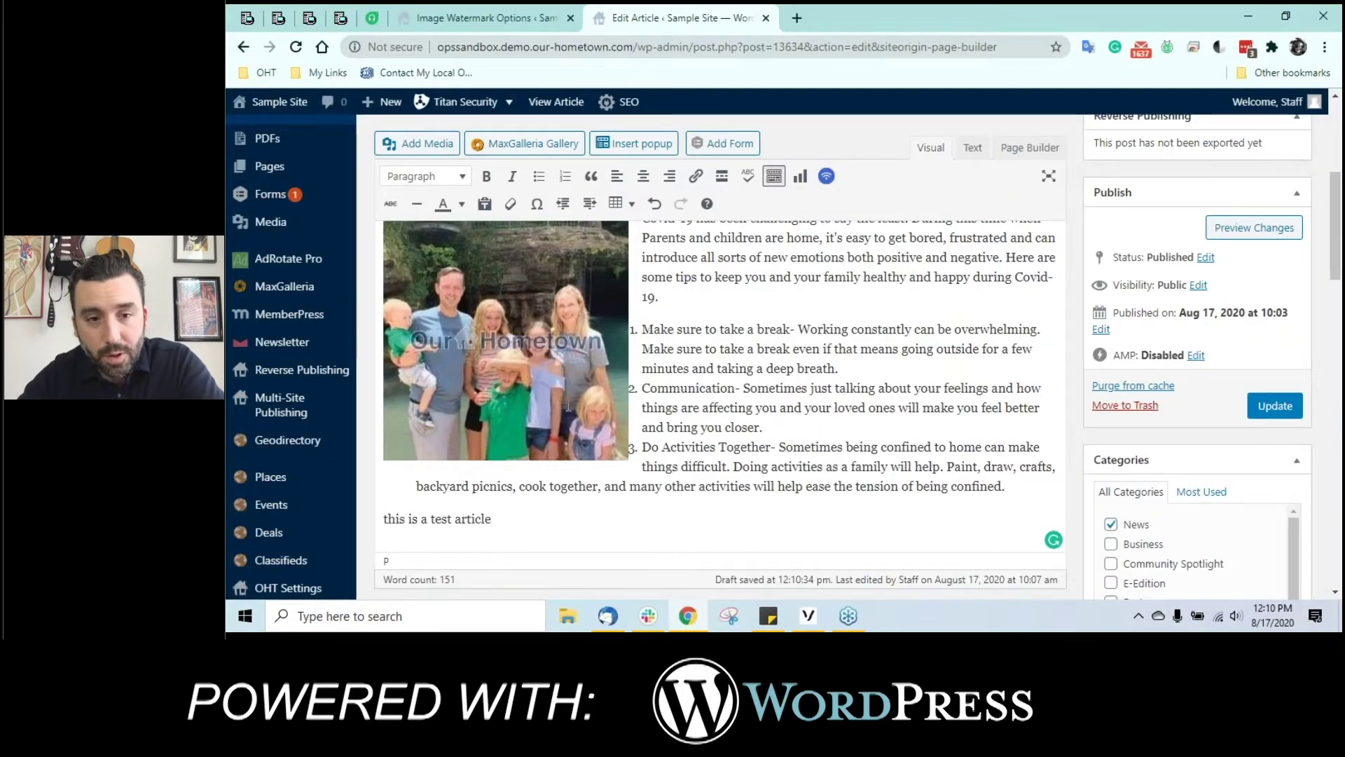
Step: Reopen the watermarked photo's image details, check its display settings and advanced options, and return to the article text
{"action": "left_click", "coordinate": [552, 277]}
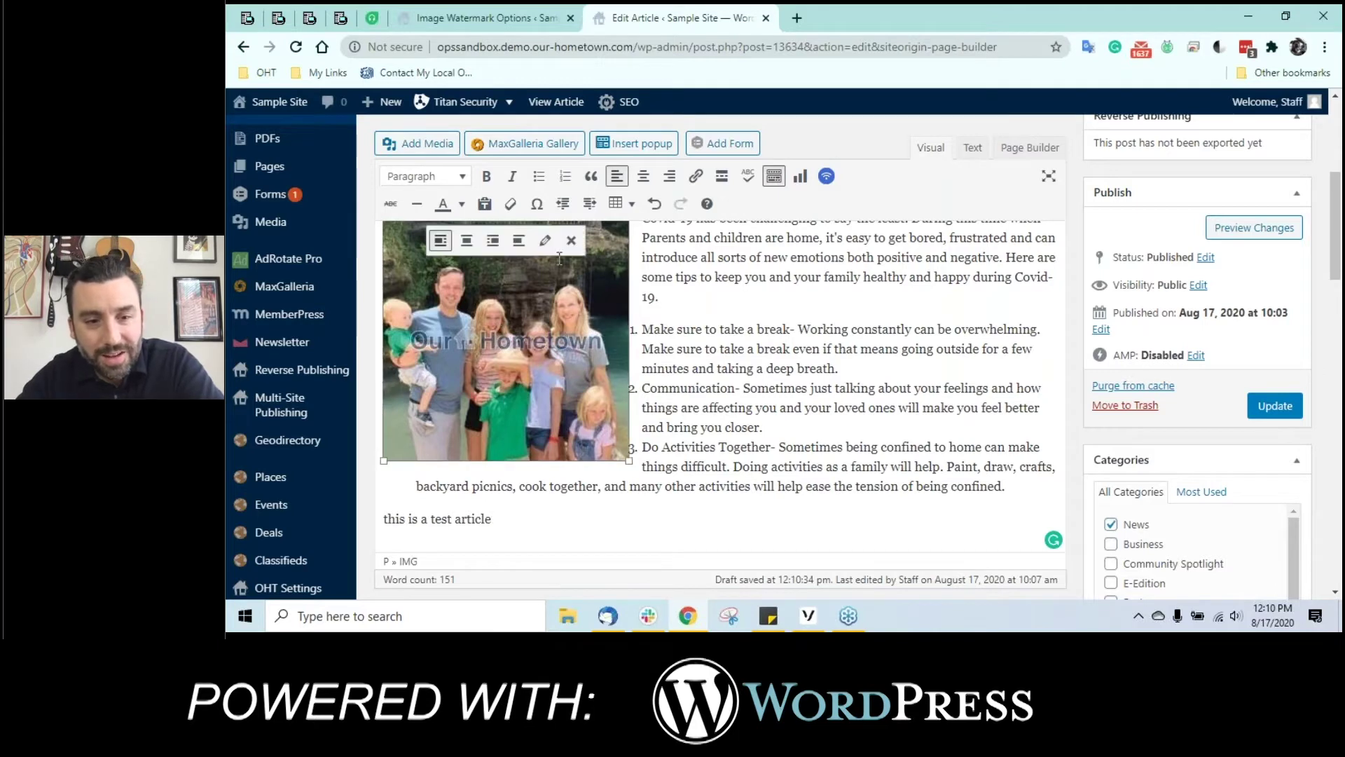
{"action": "left_click", "coordinate": [545, 240]}
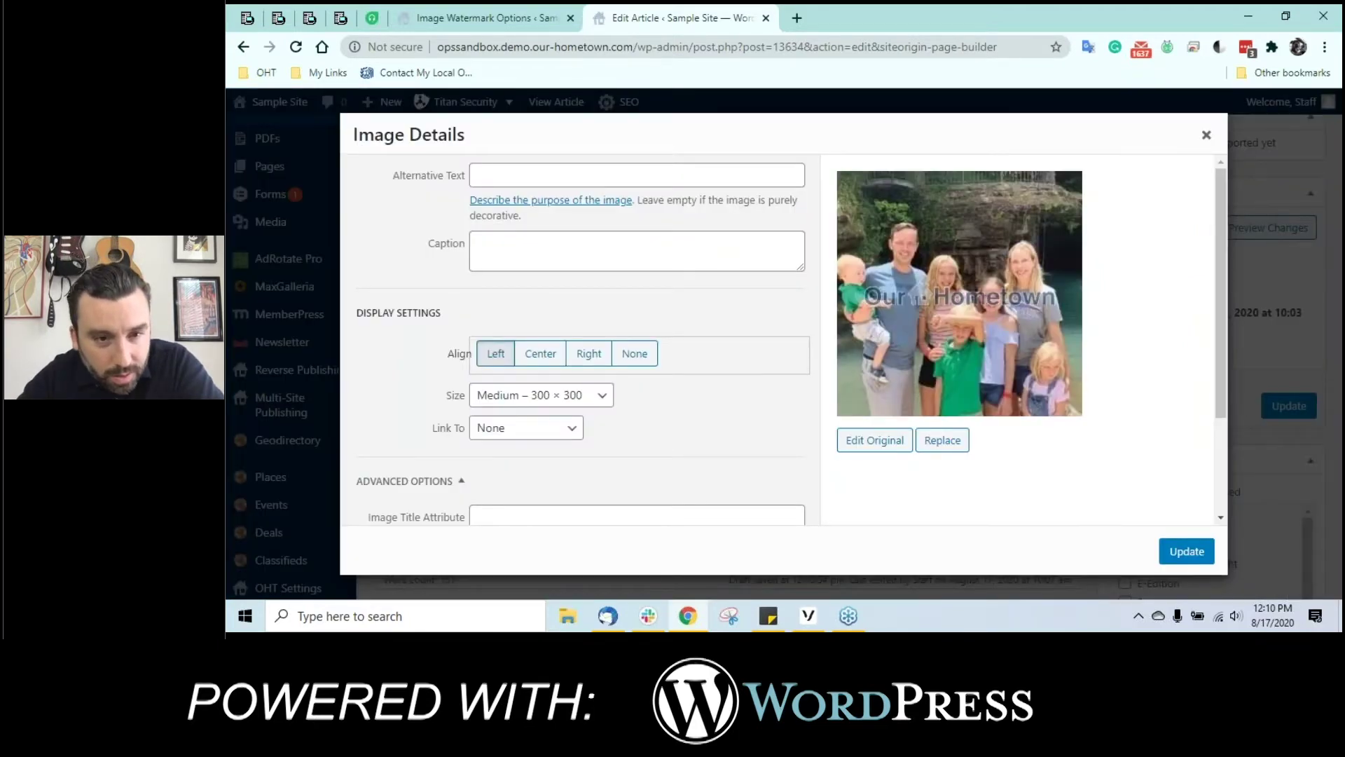
{"action": "scroll", "coordinate": [577, 374], "scroll_direction": "down", "scroll_amount": 2}
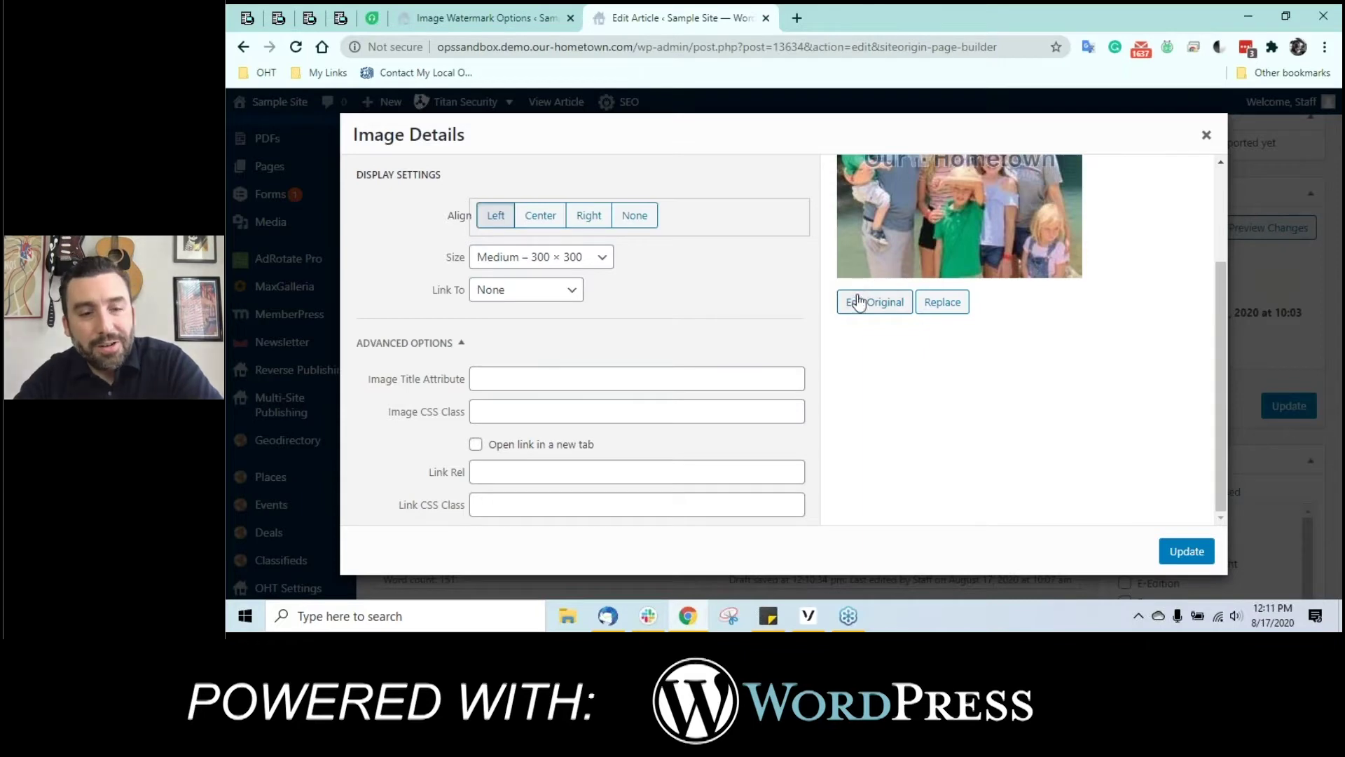
{"action": "left_click", "coordinate": [1207, 137]}
{"action": "left_click", "coordinate": [639, 526]}
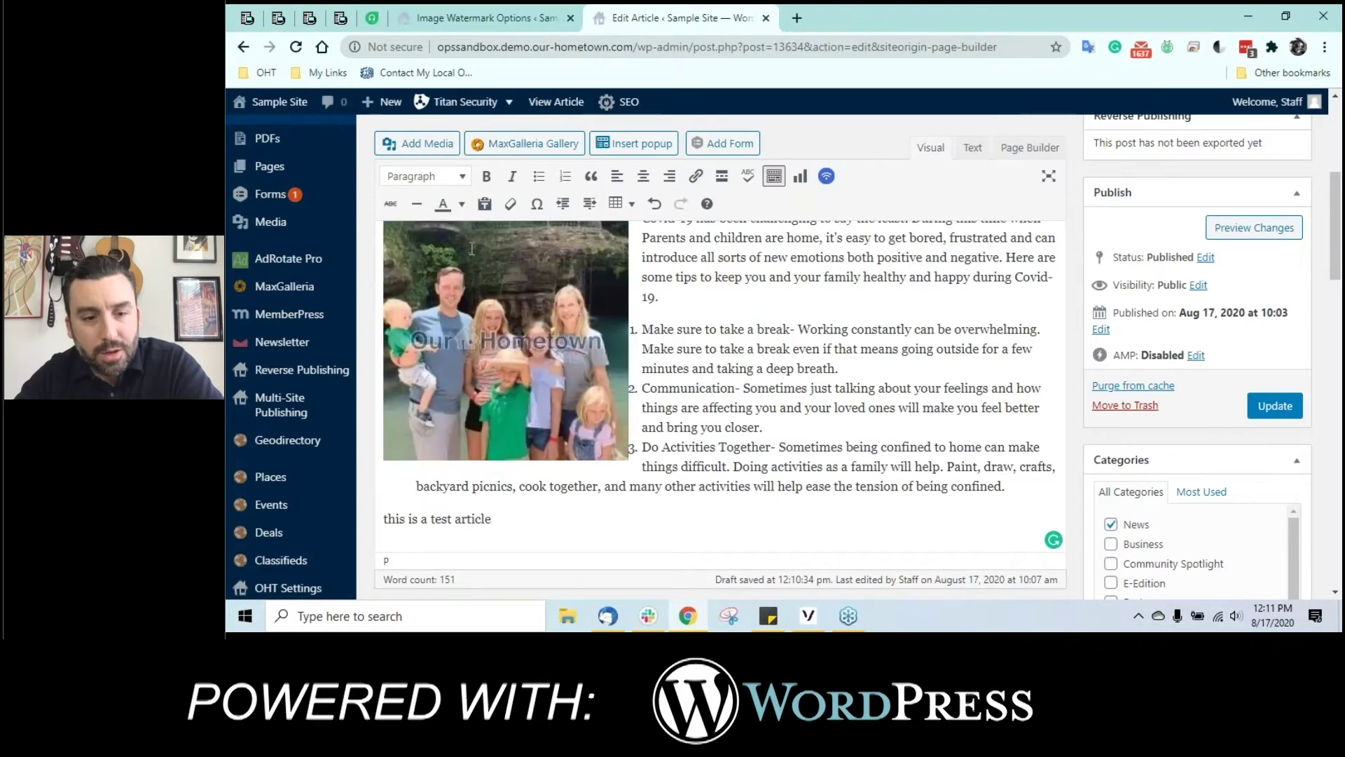
Step: Find the family photo 41p1.jpg in the media library and apply the image watermark to it
{"action": "left_click", "coordinate": [434, 152]}
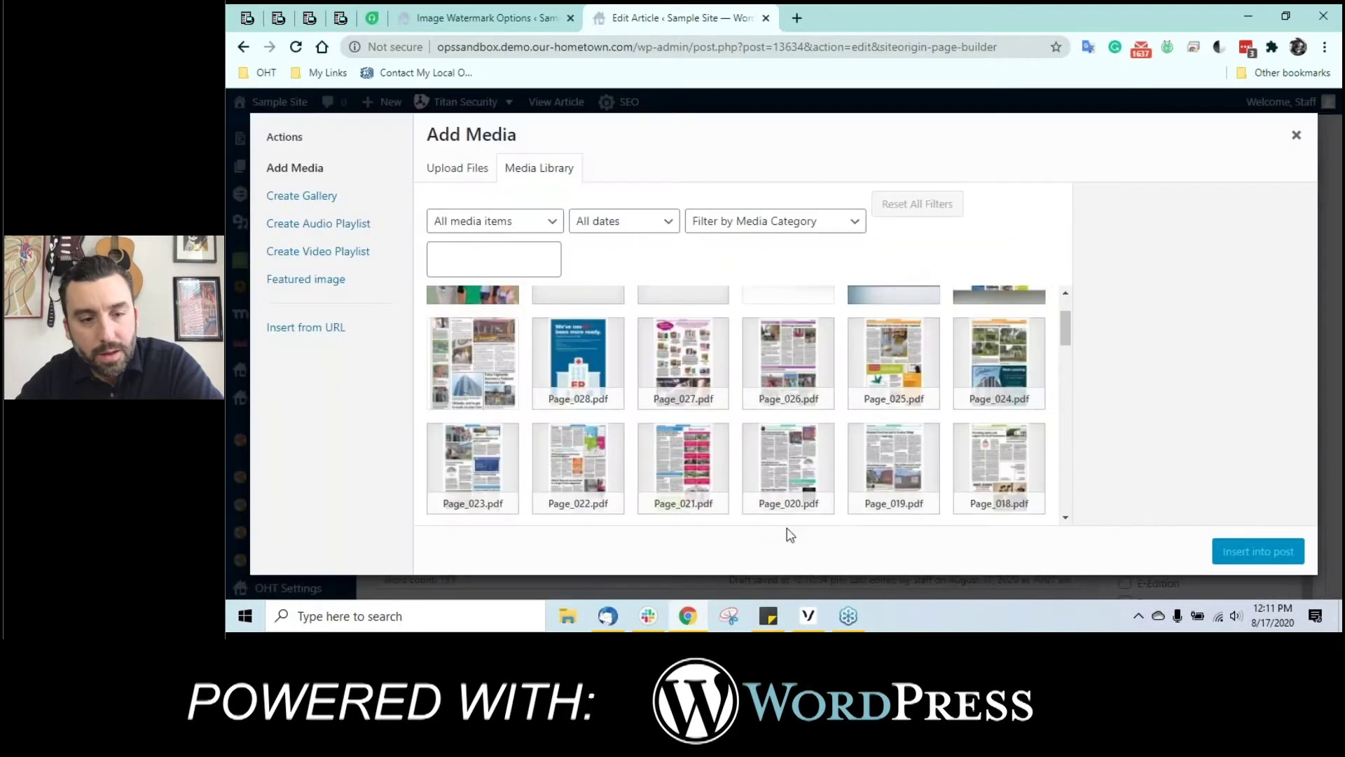
{"action": "scroll", "coordinate": [810, 443], "scroll_direction": "down", "scroll_amount": 10}
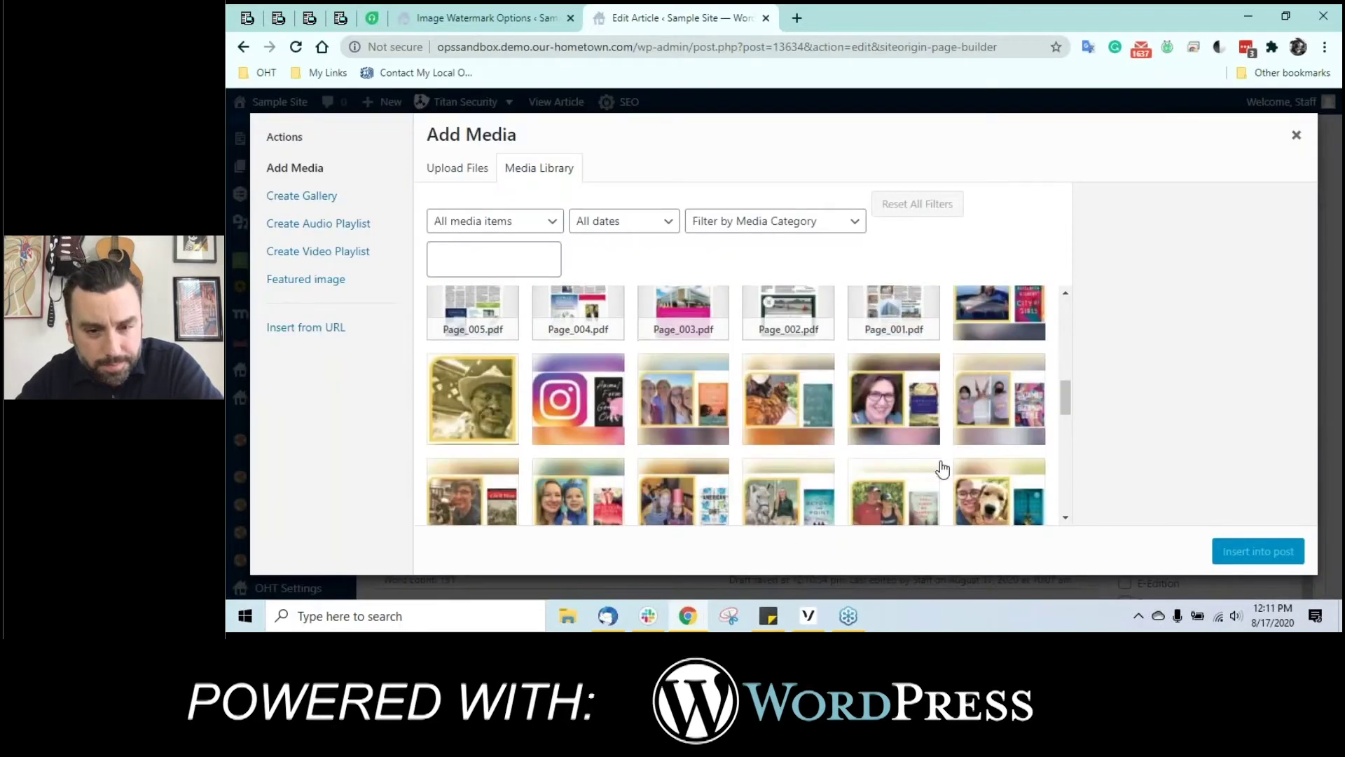
{"action": "left_click", "coordinate": [993, 466]}
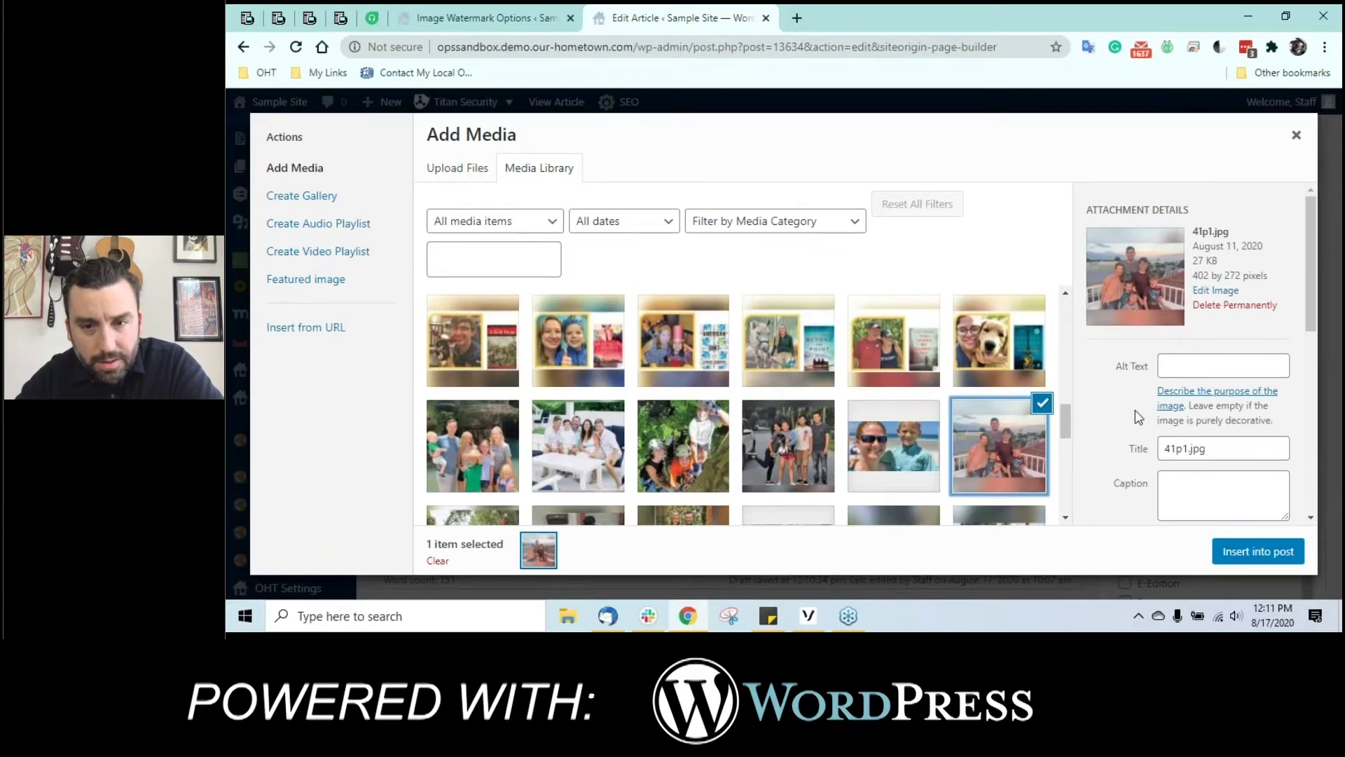
{"action": "scroll", "coordinate": [1138, 417], "scroll_direction": "down", "scroll_amount": 2}
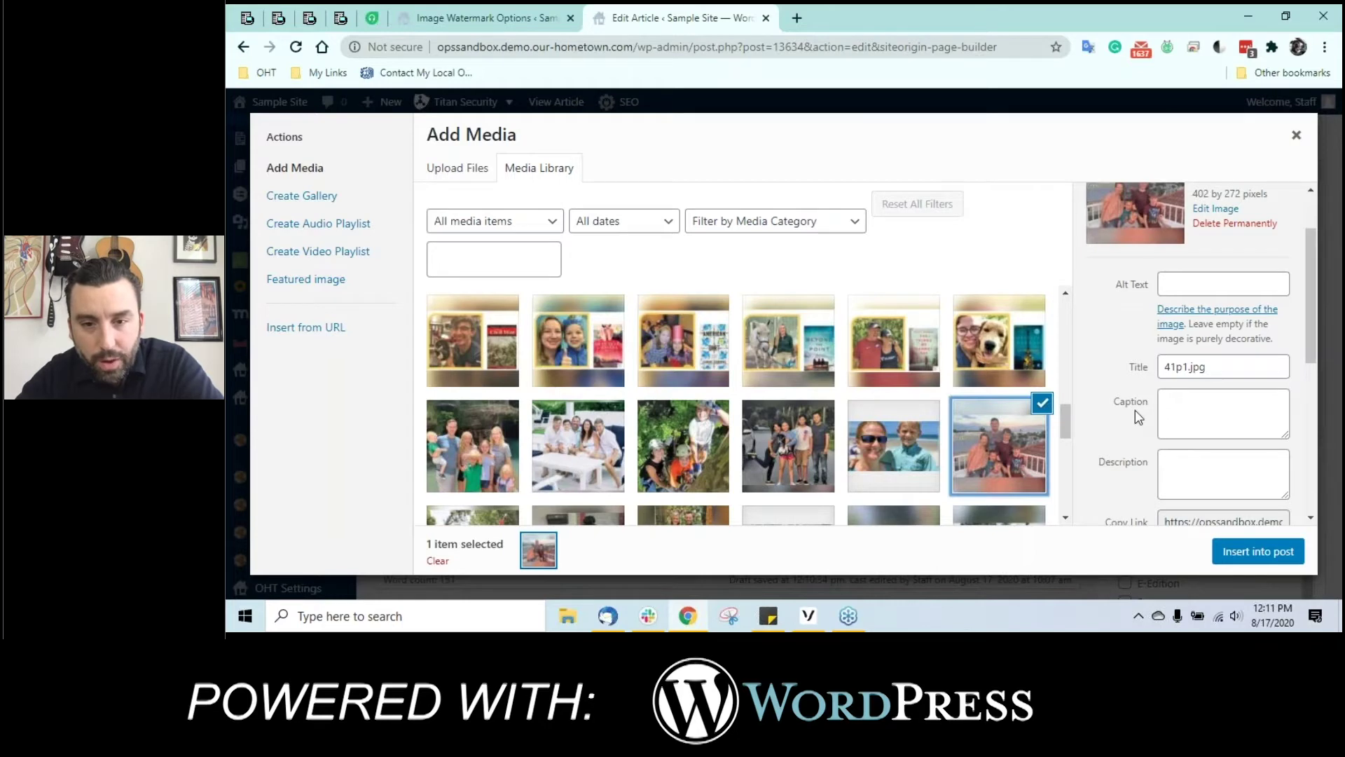
{"action": "scroll", "coordinate": [1142, 420], "scroll_direction": "down", "scroll_amount": 5}
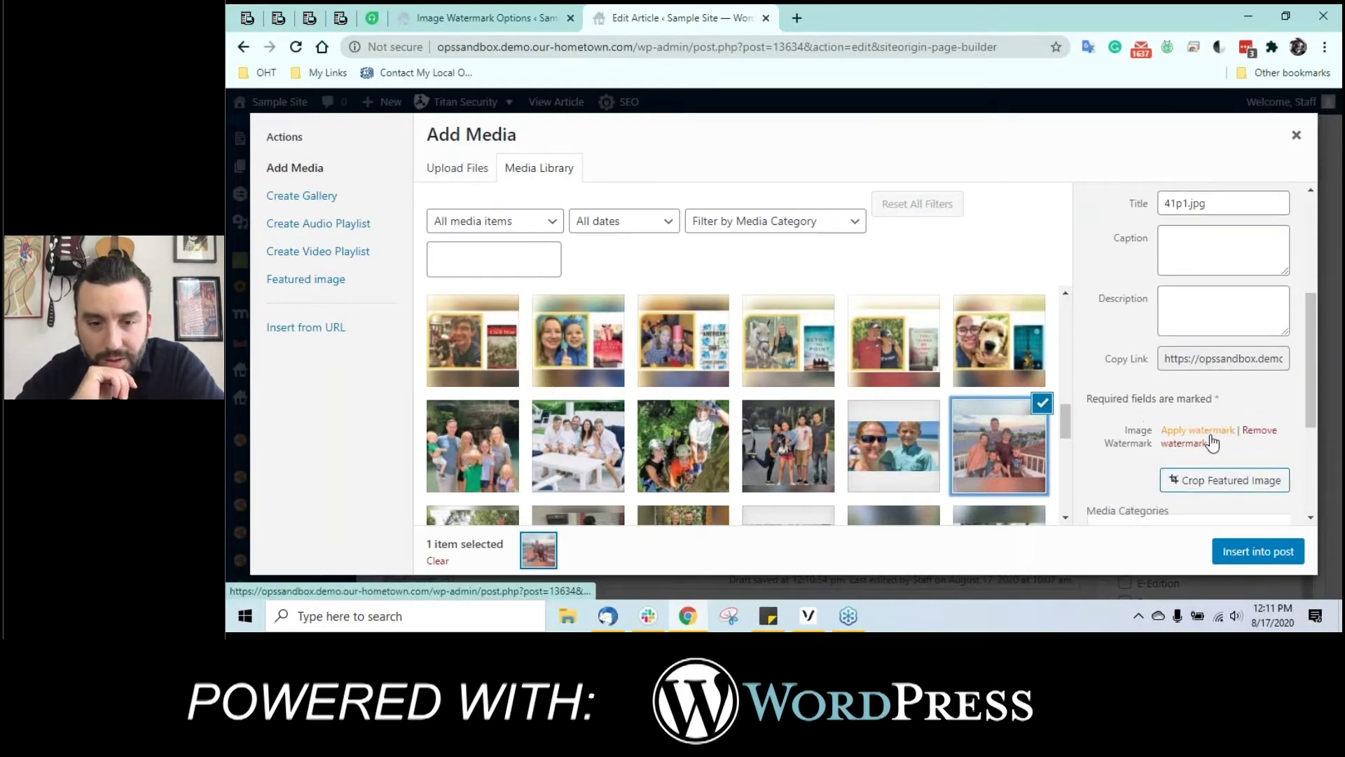
{"action": "left_click", "coordinate": [1209, 432]}
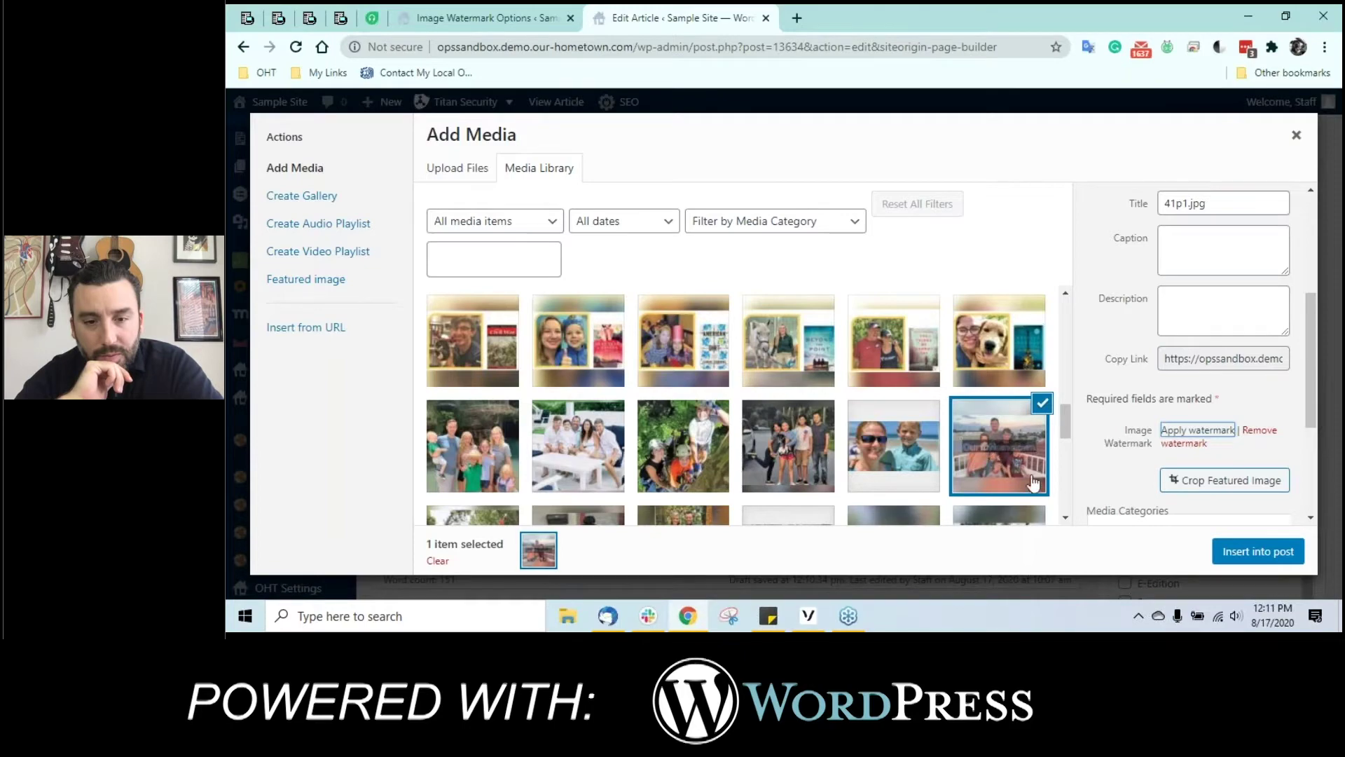
Step: Insert 41p1.jpg after the article's closing line "this is a test article", inspect it, and delete it from the body
{"action": "left_click", "coordinate": [1259, 551]}
{"action": "scroll", "coordinate": [871, 400], "scroll_direction": "down", "scroll_amount": 5}
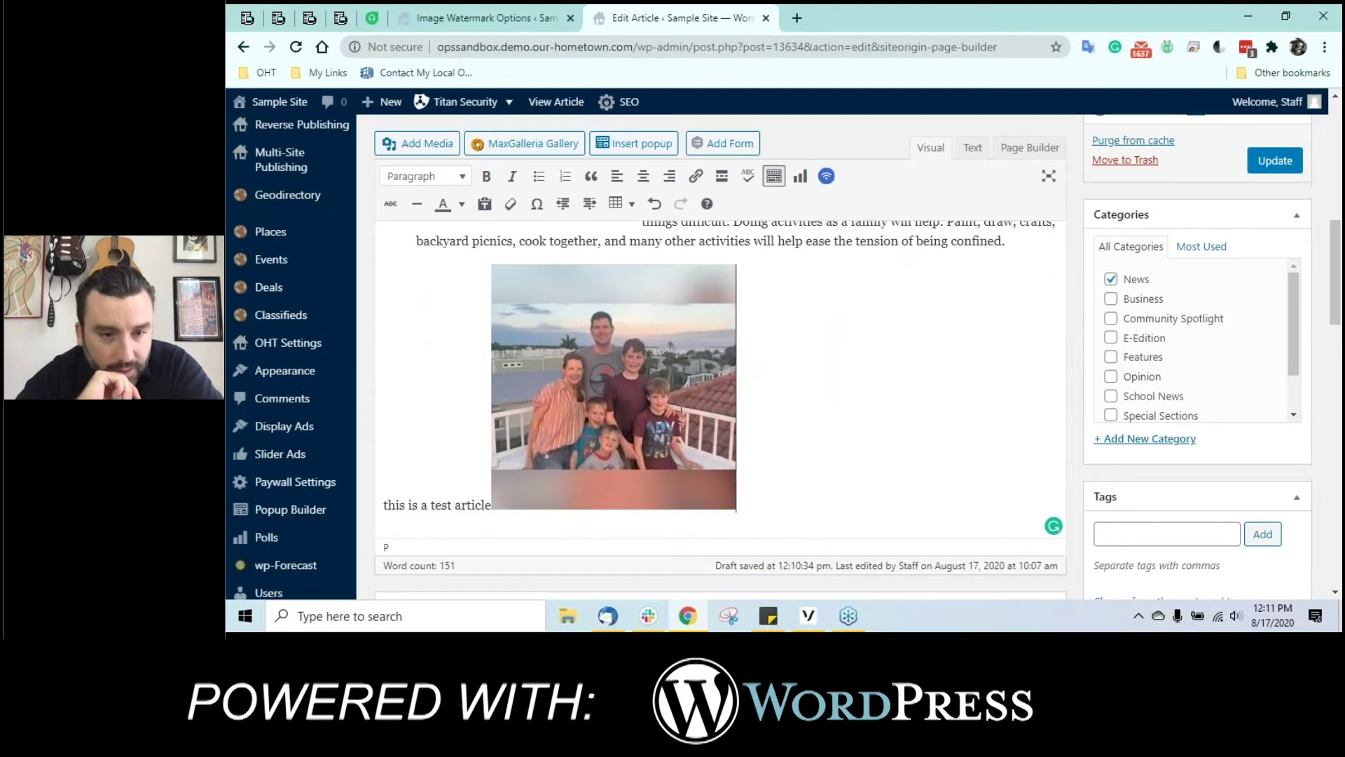
{"action": "left_click", "coordinate": [681, 410]}
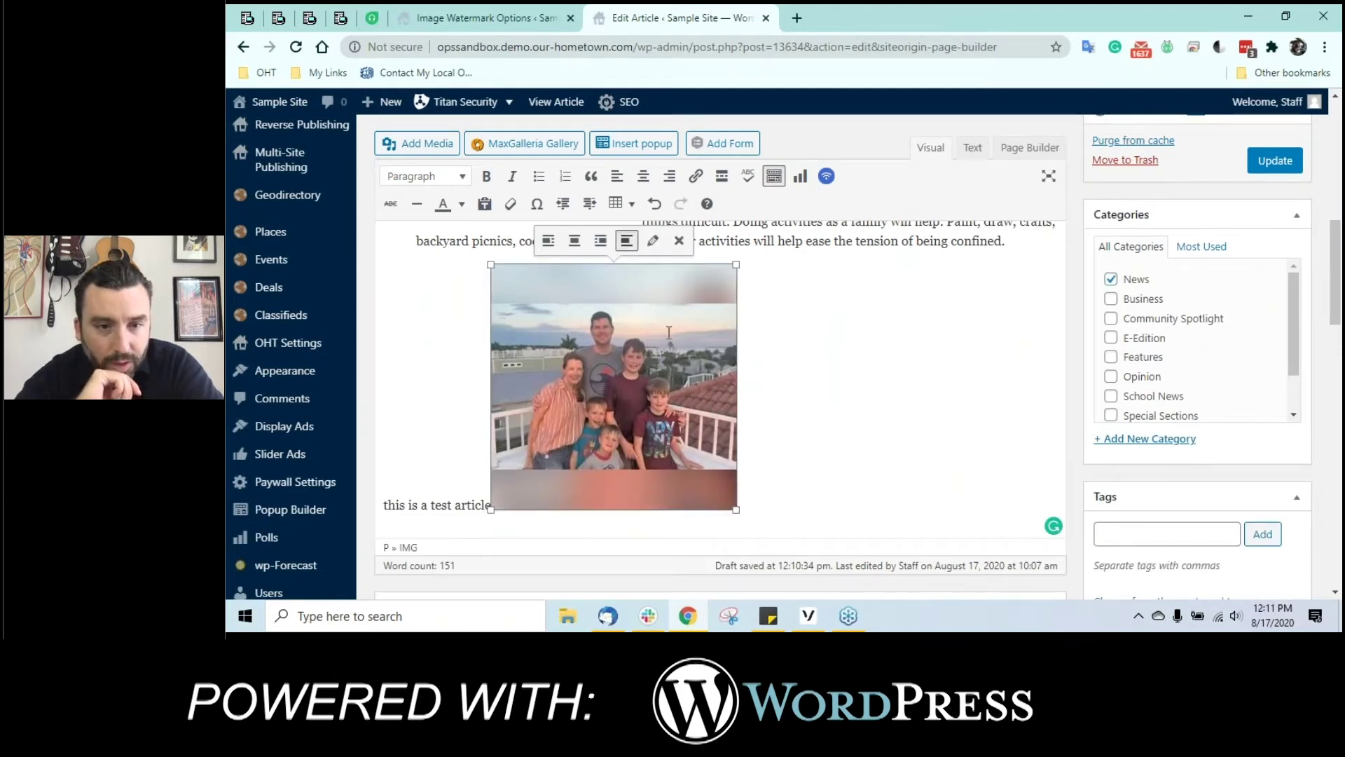
{"action": "key", "text": "Delete"}
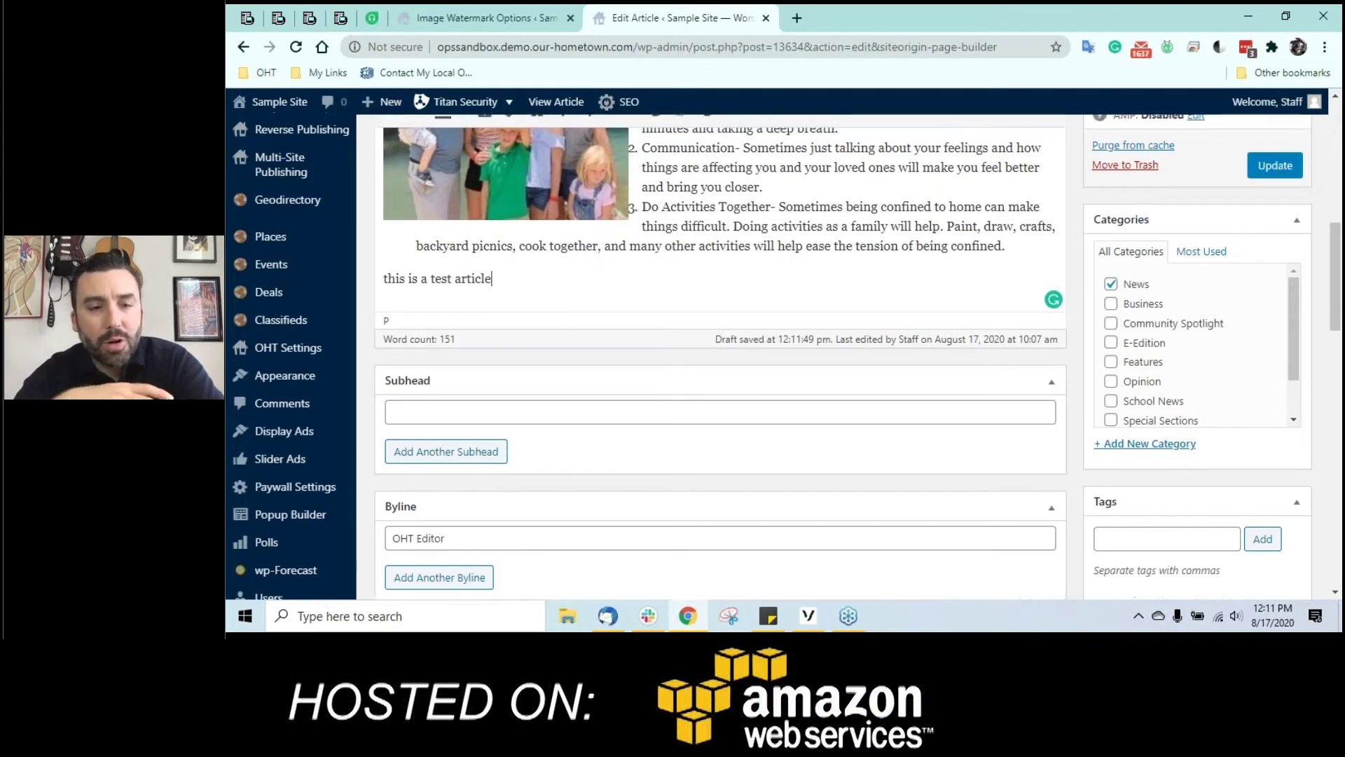
Step: Select 41p1.jpg in the media library again, review its attachment display settings, and reapply the image watermark
{"action": "scroll", "coordinate": [720, 350], "scroll_direction": "up", "scroll_amount": 6}
{"action": "left_click", "coordinate": [422, 269]}
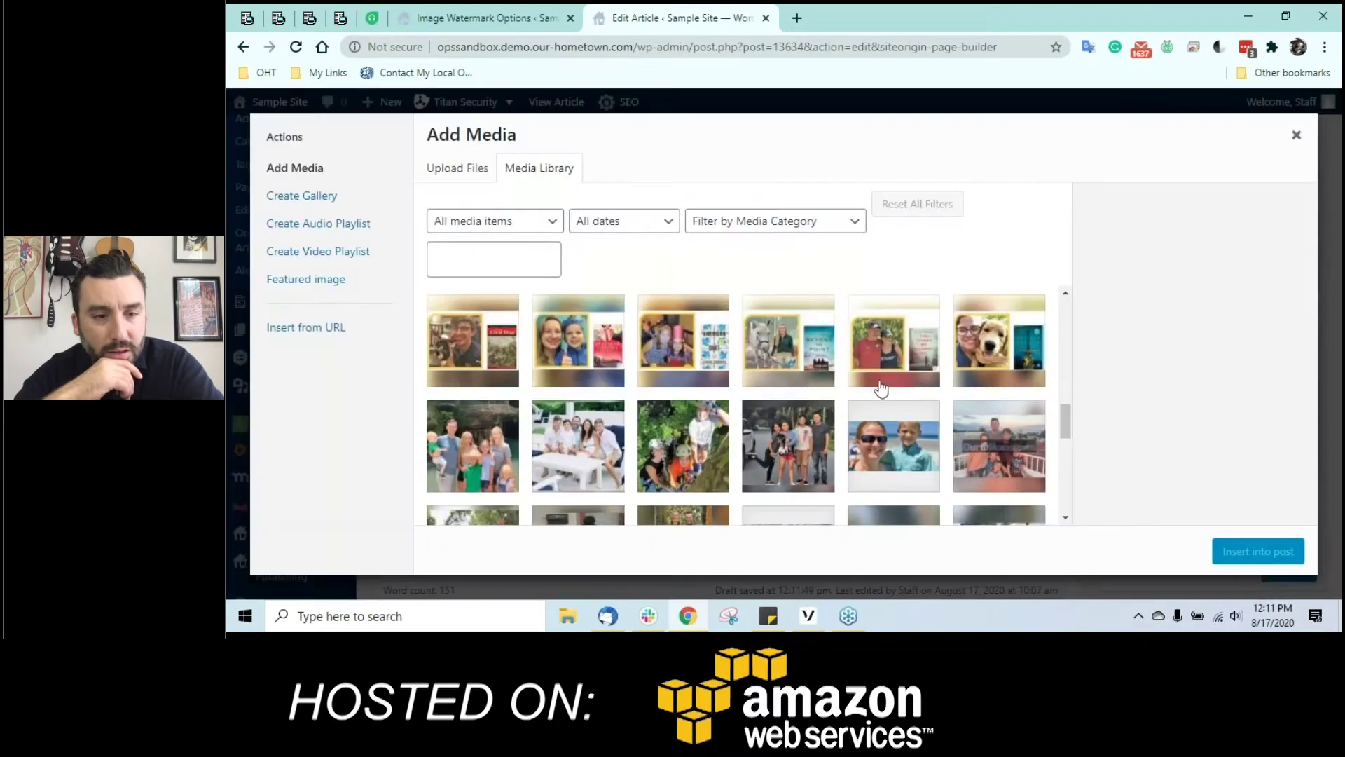
{"action": "scroll", "coordinate": [885, 434], "scroll_direction": "down", "scroll_amount": 1}
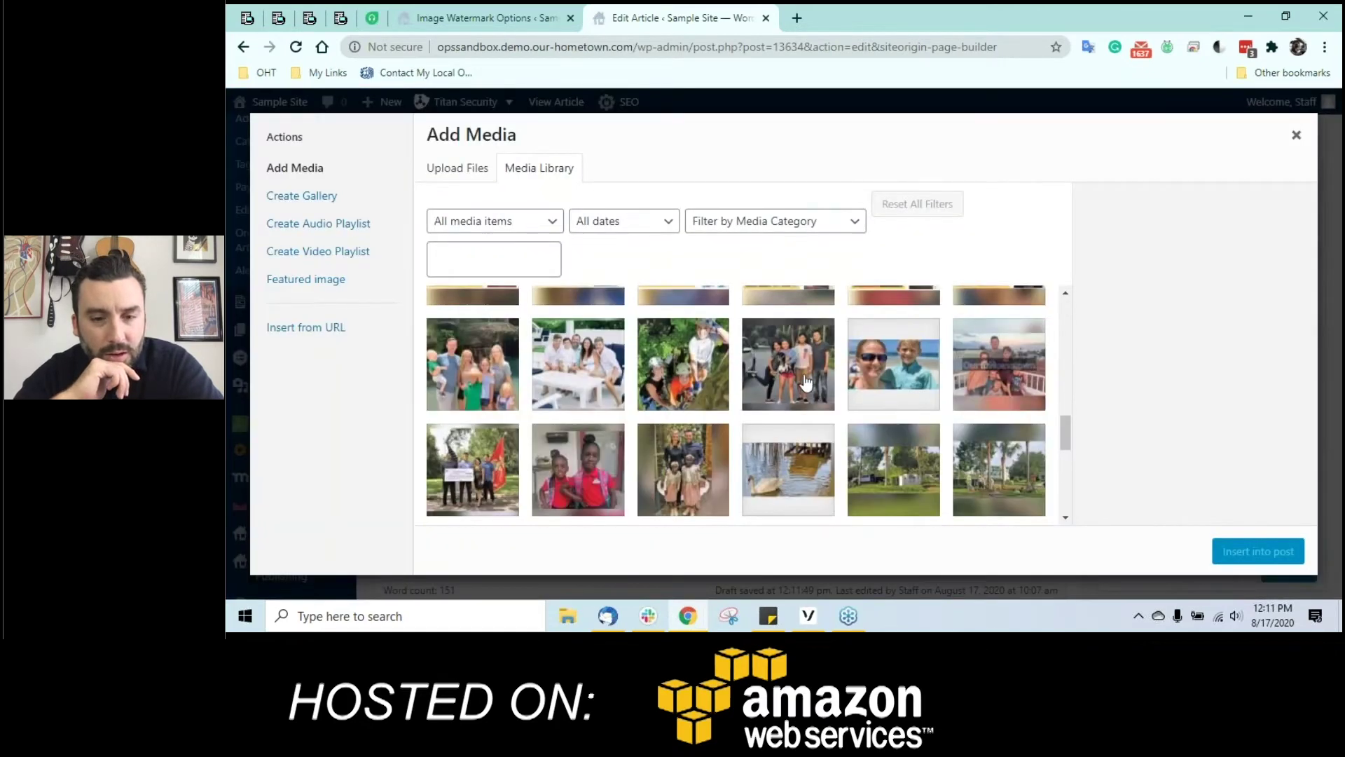
{"action": "scroll", "coordinate": [916, 383], "scroll_direction": "up", "scroll_amount": 1}
{"action": "left_click", "coordinate": [999, 446]}
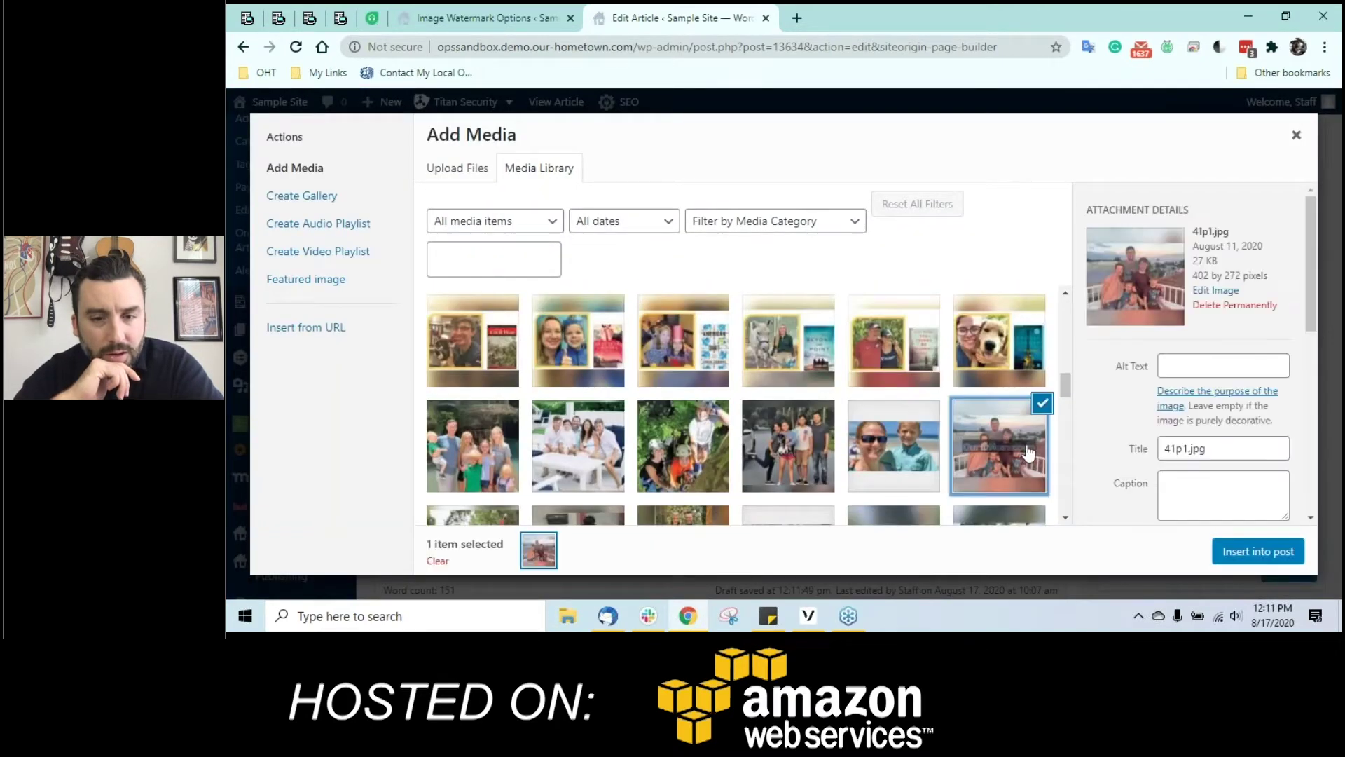
{"action": "scroll", "coordinate": [1252, 427], "scroll_direction": "down", "scroll_amount": 2}
{"action": "scroll", "coordinate": [1252, 435], "scroll_direction": "down", "scroll_amount": 2}
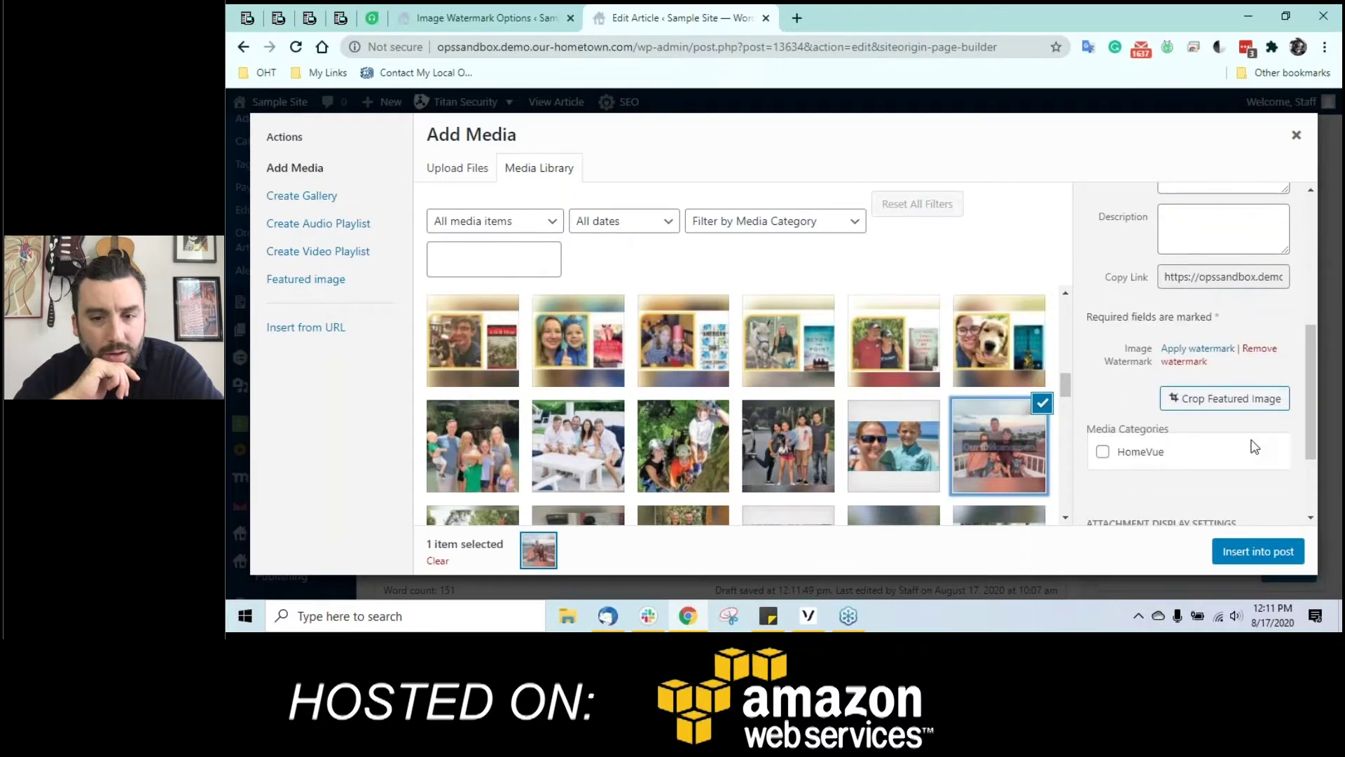
{"action": "scroll", "coordinate": [1254, 446], "scroll_direction": "down", "scroll_amount": 2}
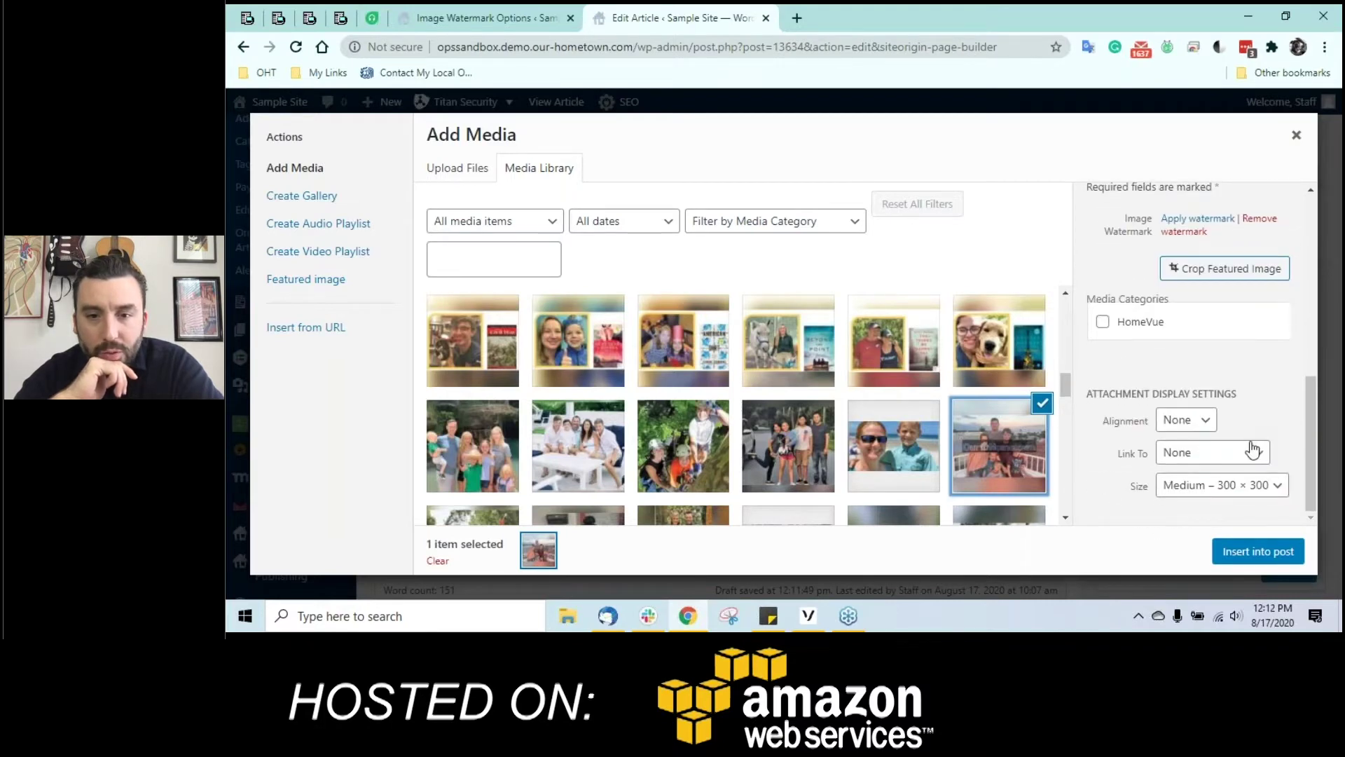
{"action": "scroll", "coordinate": [1254, 449], "scroll_direction": "up", "scroll_amount": 1}
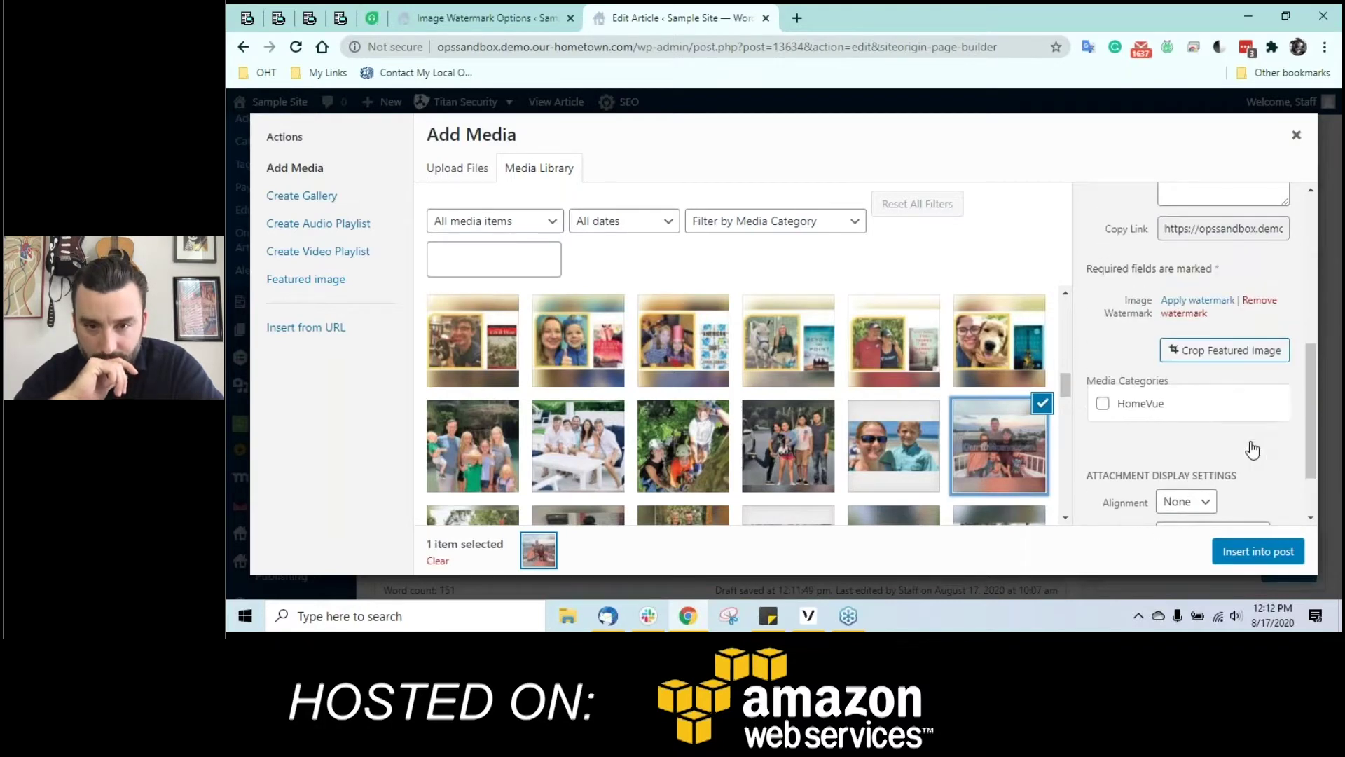
{"action": "scroll", "coordinate": [1252, 448], "scroll_direction": "up", "scroll_amount": 1}
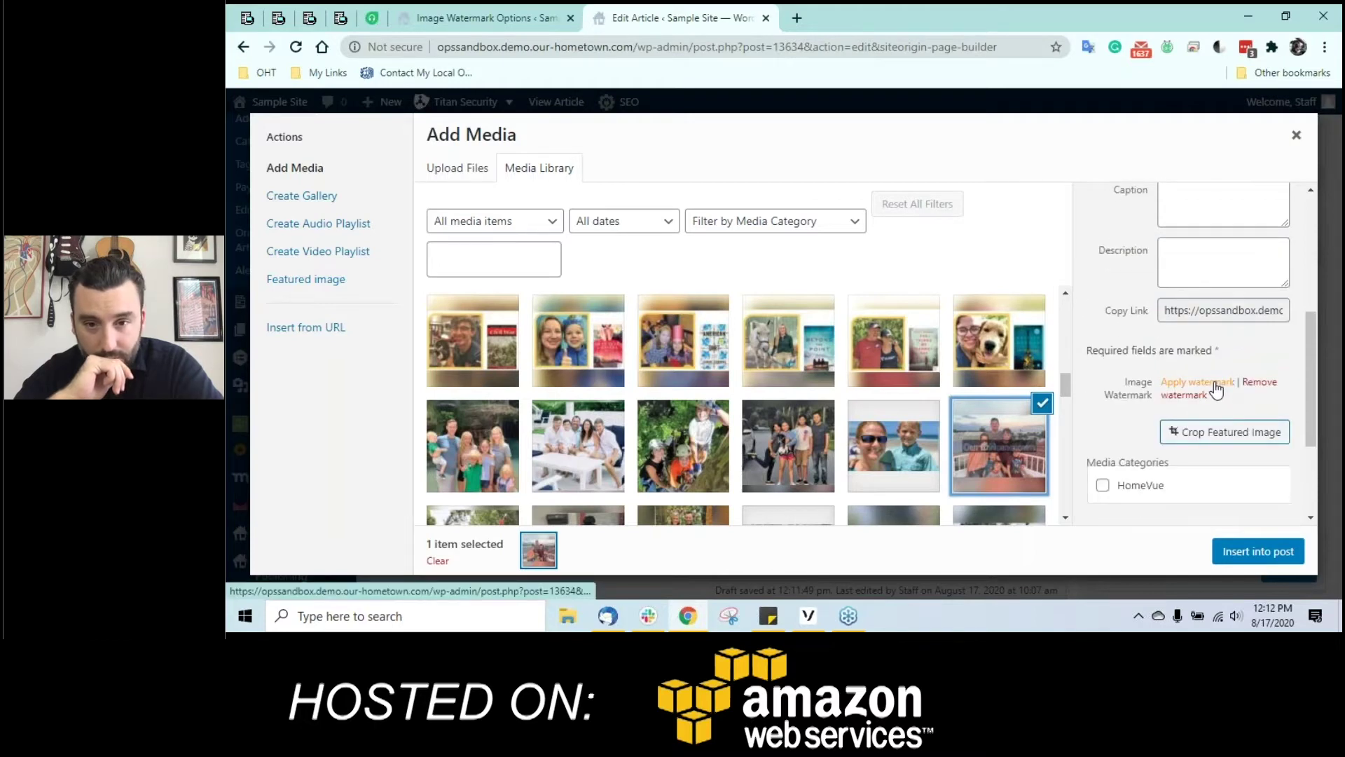
{"action": "left_click", "coordinate": [1214, 383]}
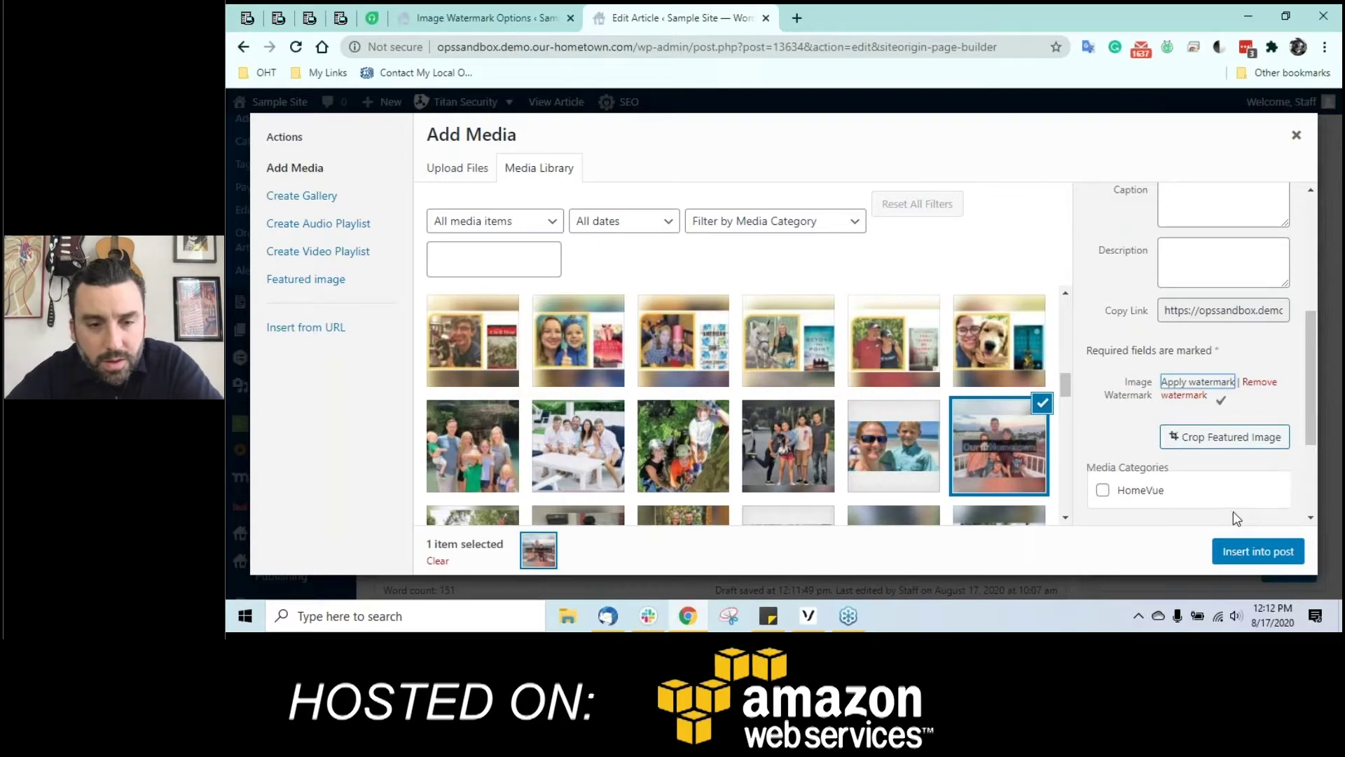
Step: Insert 41p1.jpg at the end of the article at Medium size without alignment and open its image details
{"action": "left_click", "coordinate": [1254, 552]}
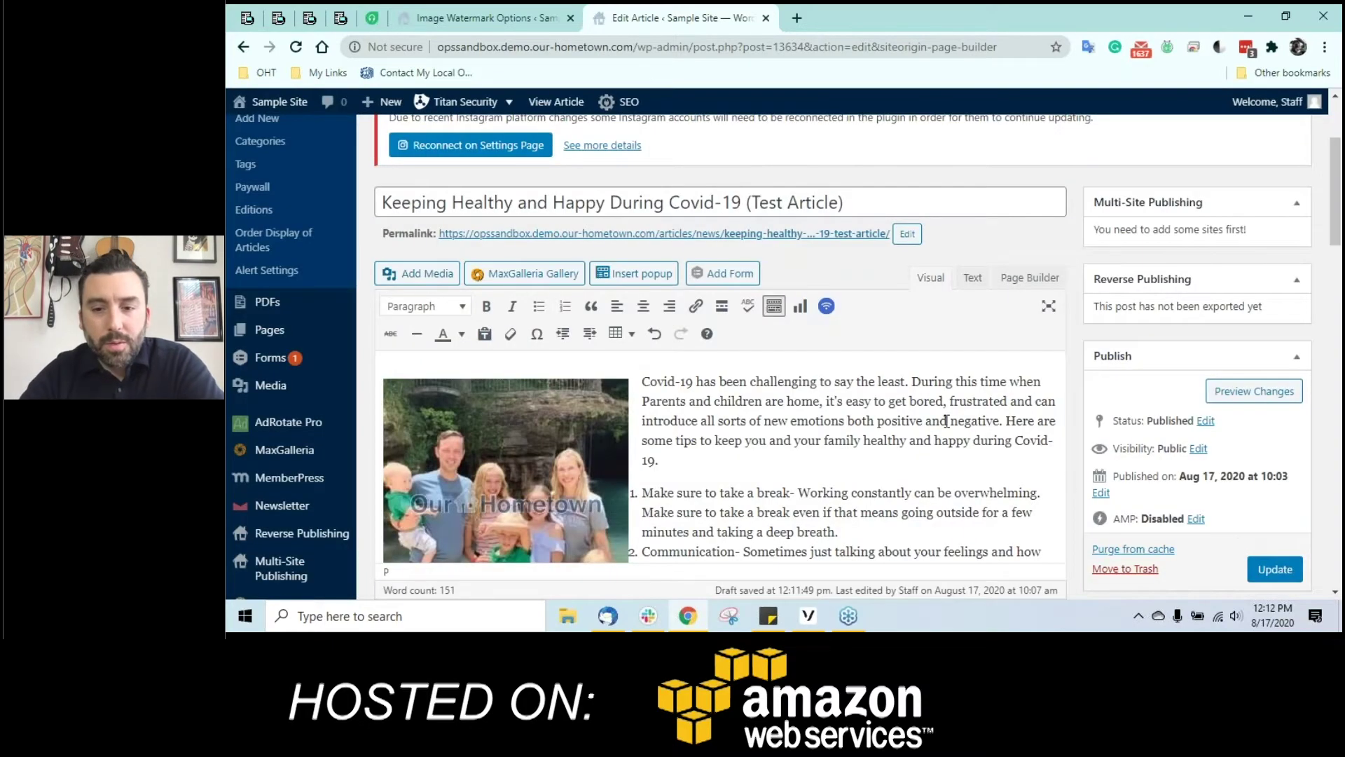
{"action": "scroll", "coordinate": [943, 421], "scroll_direction": "down", "scroll_amount": 5}
{"action": "left_click", "coordinate": [615, 427]}
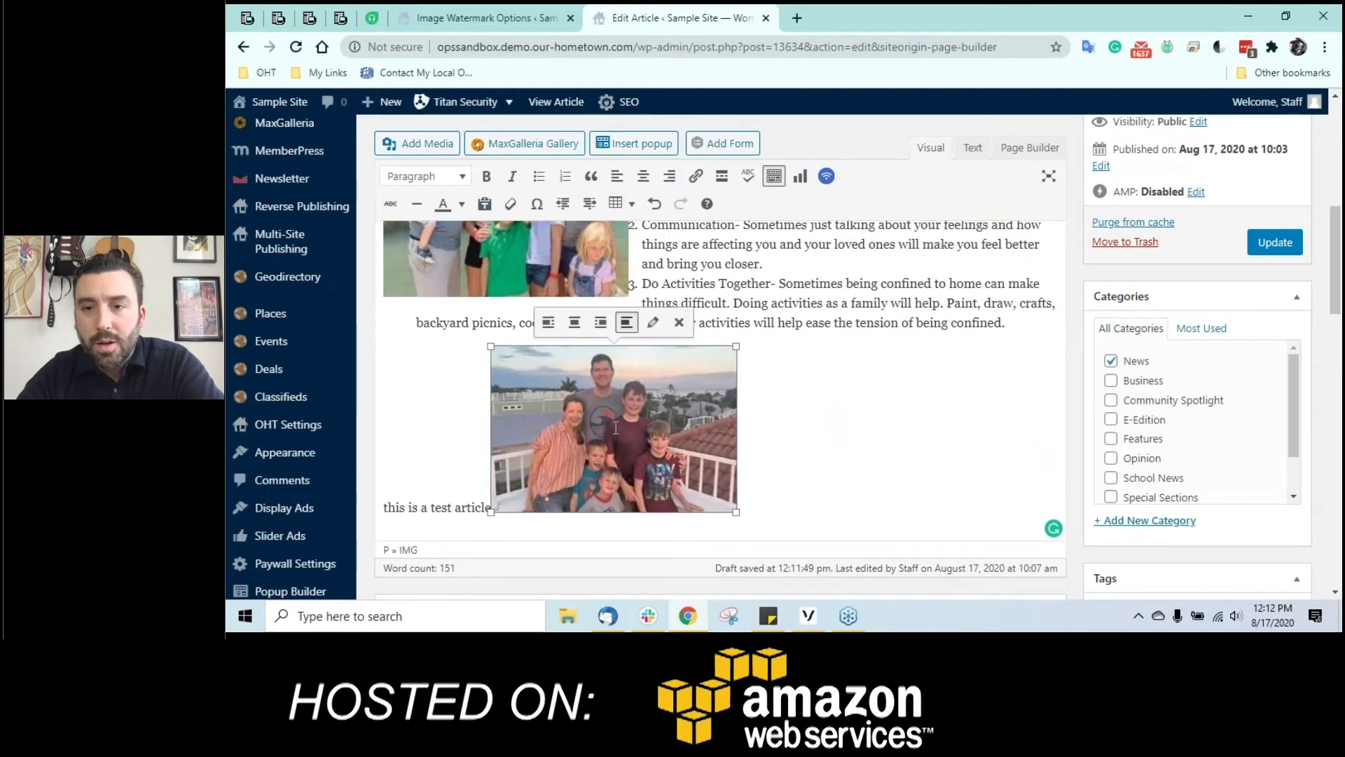
{"action": "left_click", "coordinate": [653, 322]}
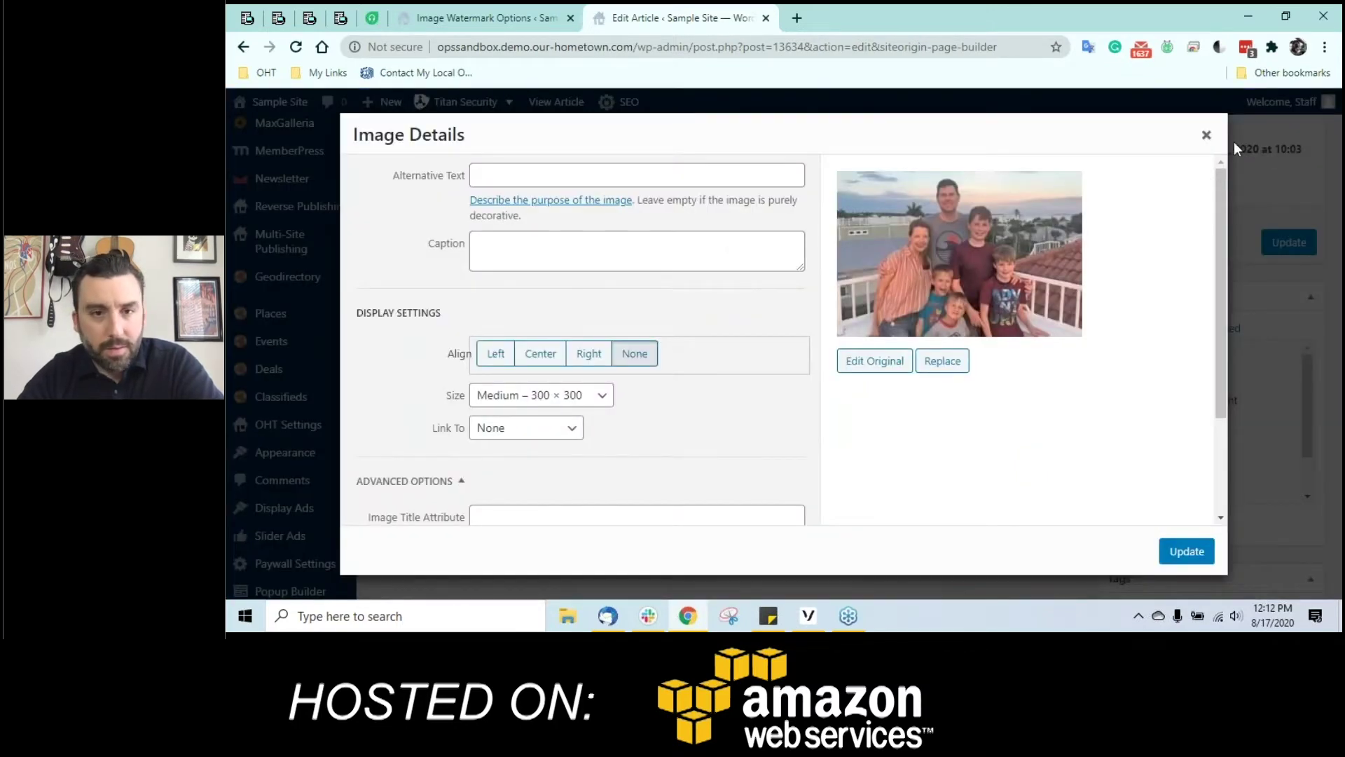
Step: Close the image details without changes and remove 41p1.jpg from the end of the article
{"action": "left_click", "coordinate": [1207, 134]}
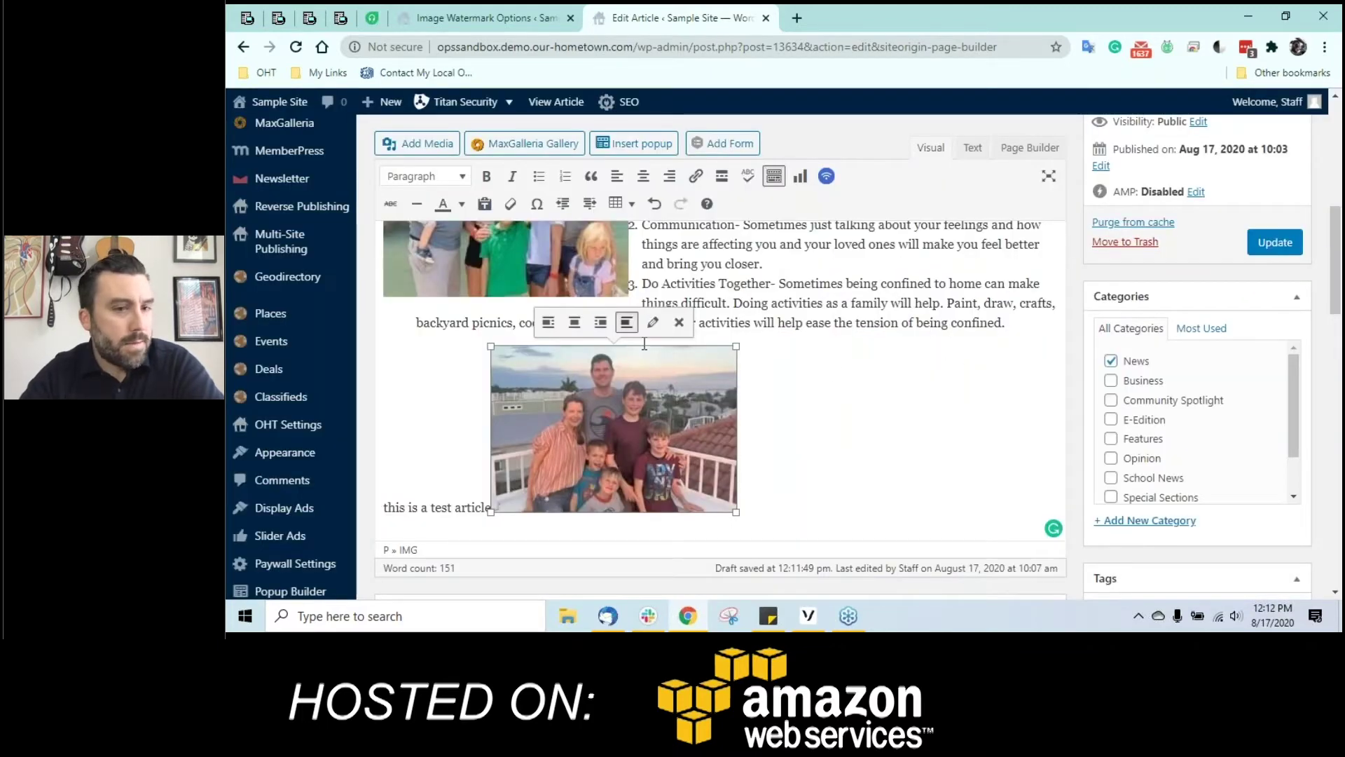
{"action": "left_click", "coordinate": [679, 322]}
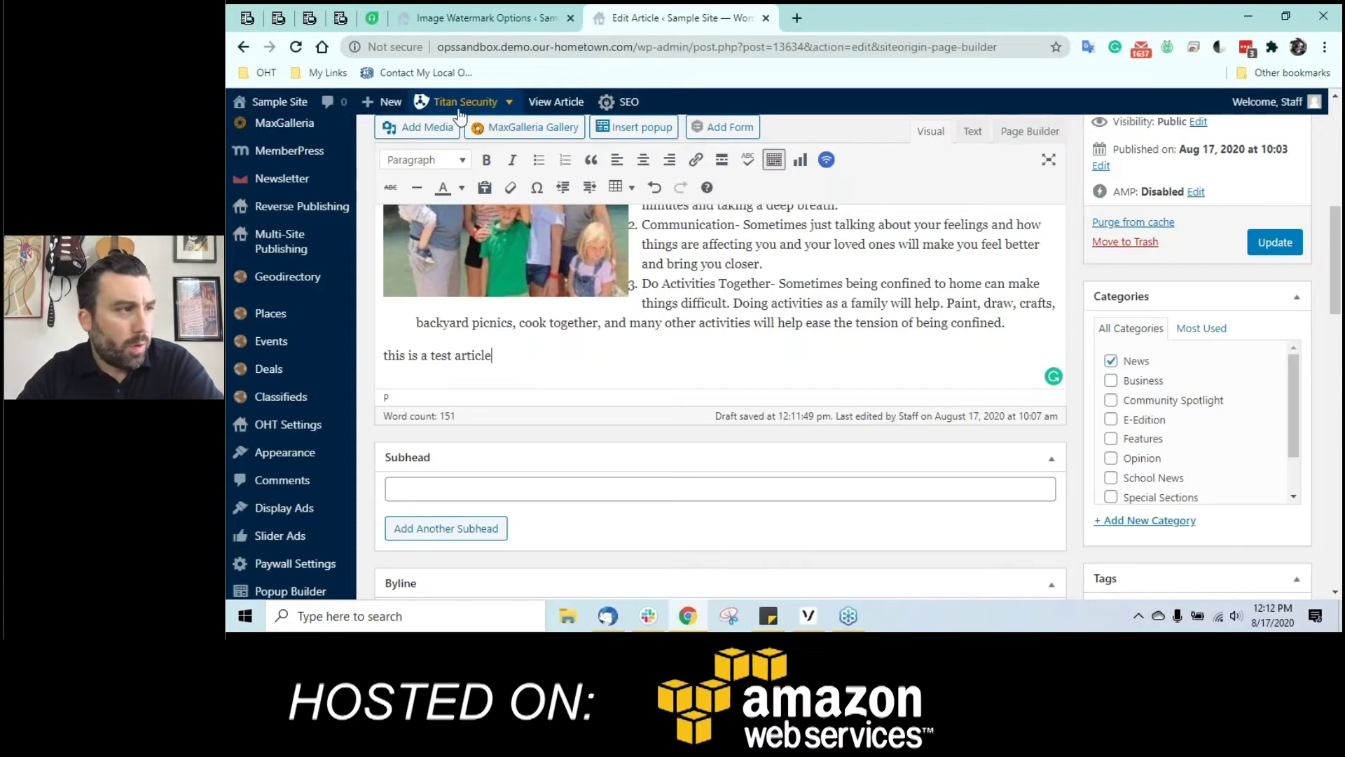
Step: Upload the family photo titled "test" from the computer to the media library
{"action": "left_click", "coordinate": [434, 127]}
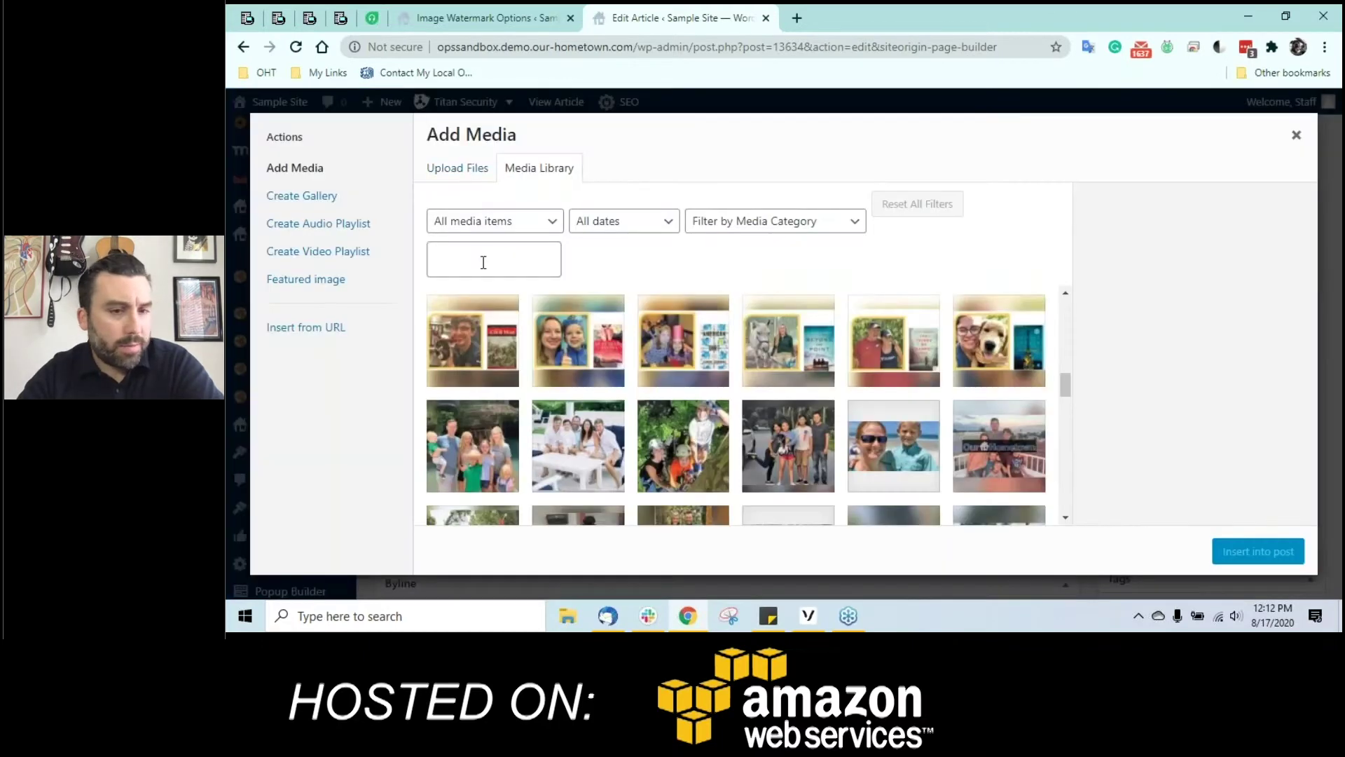
{"action": "left_click", "coordinate": [461, 179]}
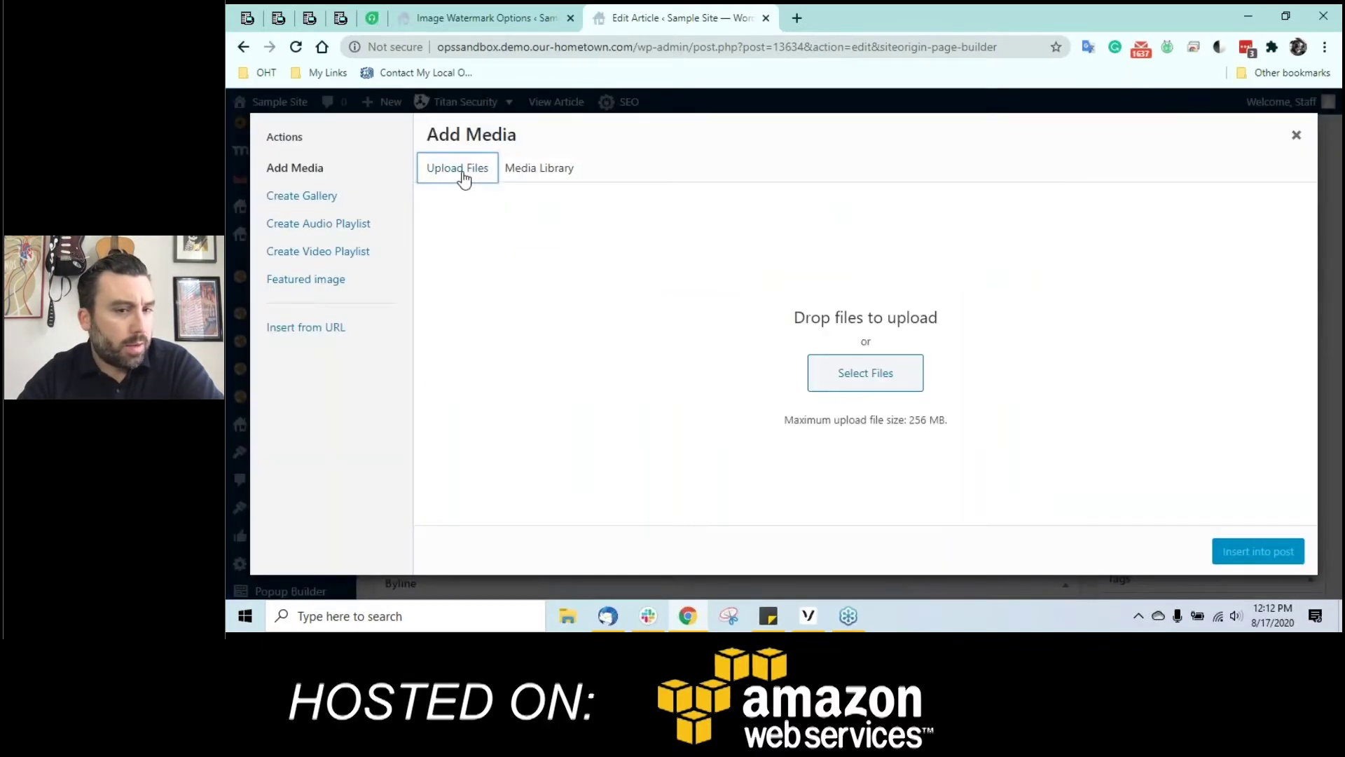
{"action": "left_click", "coordinate": [880, 372]}
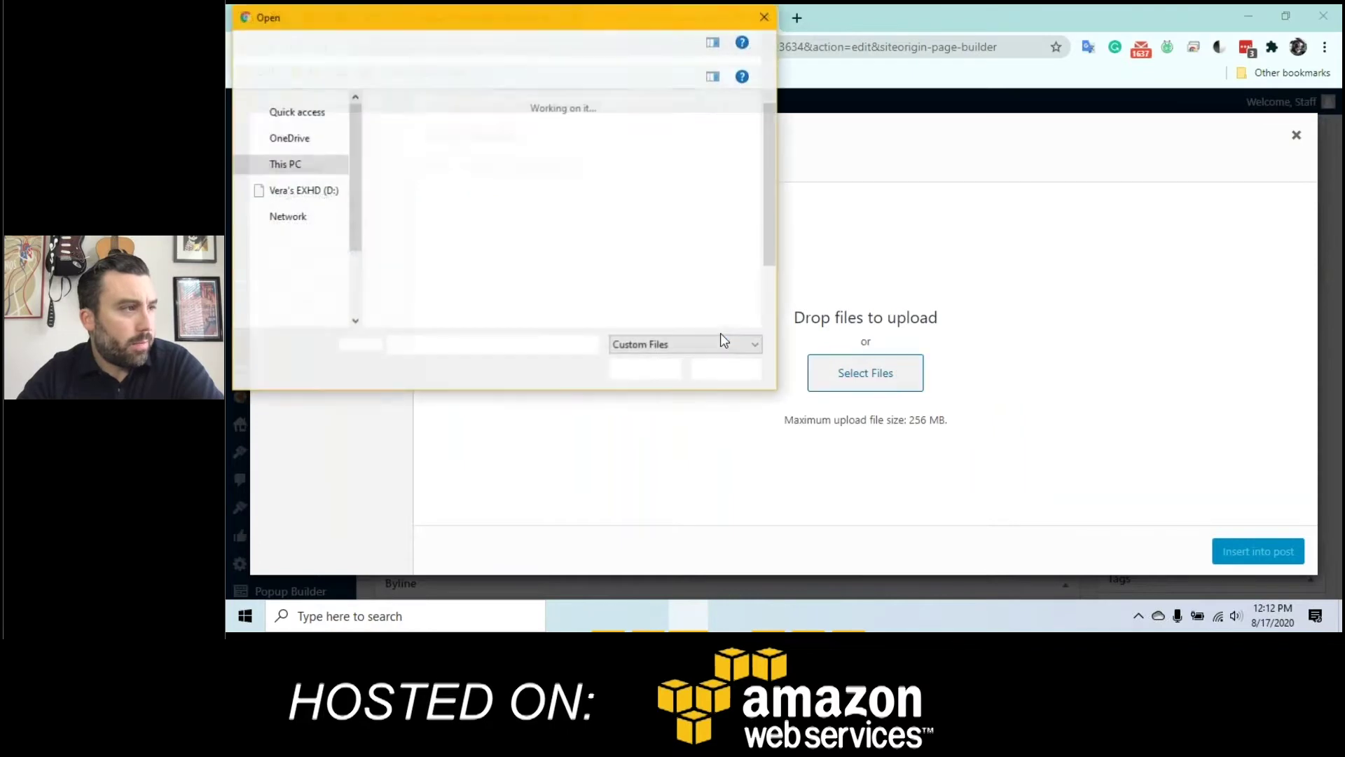
{"action": "scroll", "coordinate": [673, 294], "scroll_direction": "down", "scroll_amount": 1}
{"action": "double_click", "coordinate": [517, 280]}
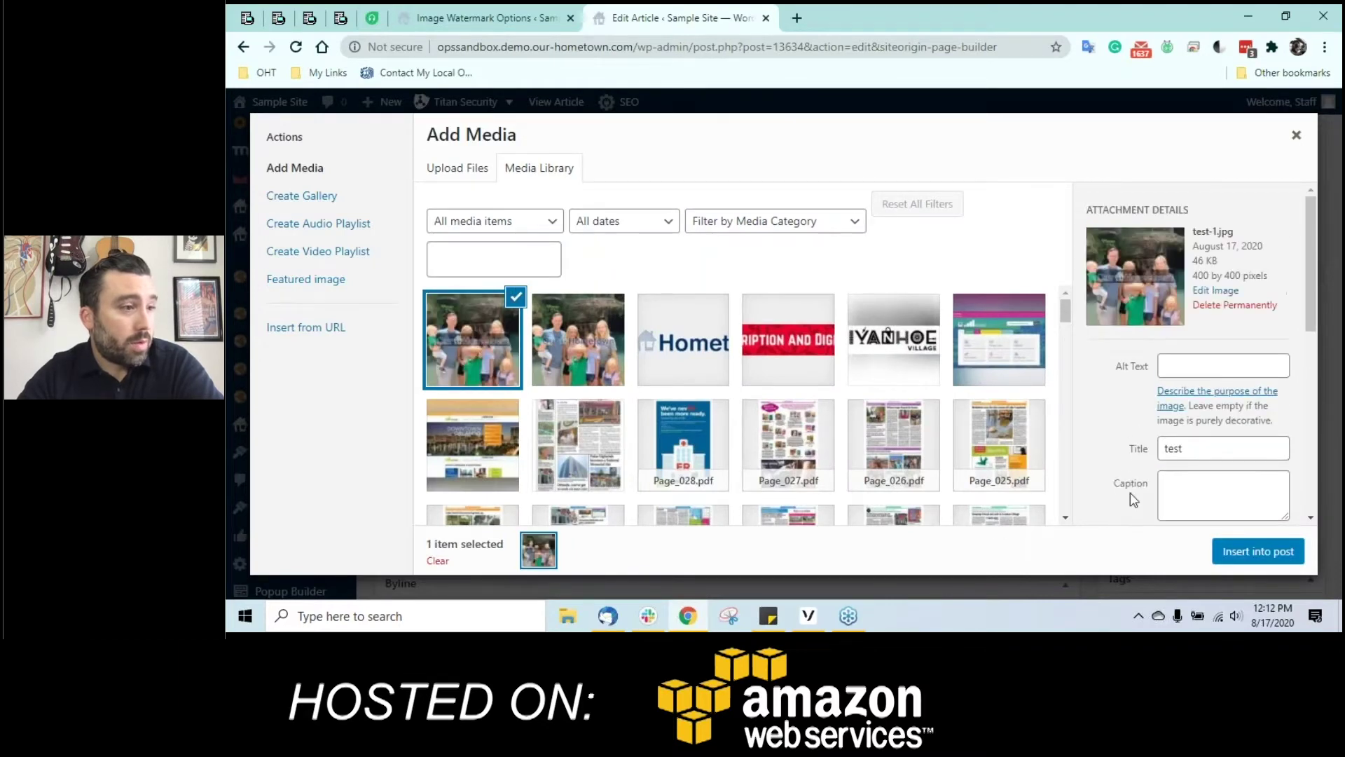
Step: Insert the uploaded test-1.jpg after the article's closing line "this is a test article", inspect it, and delete it from the body
{"action": "scroll", "coordinate": [1194, 468], "scroll_direction": "down", "scroll_amount": 4}
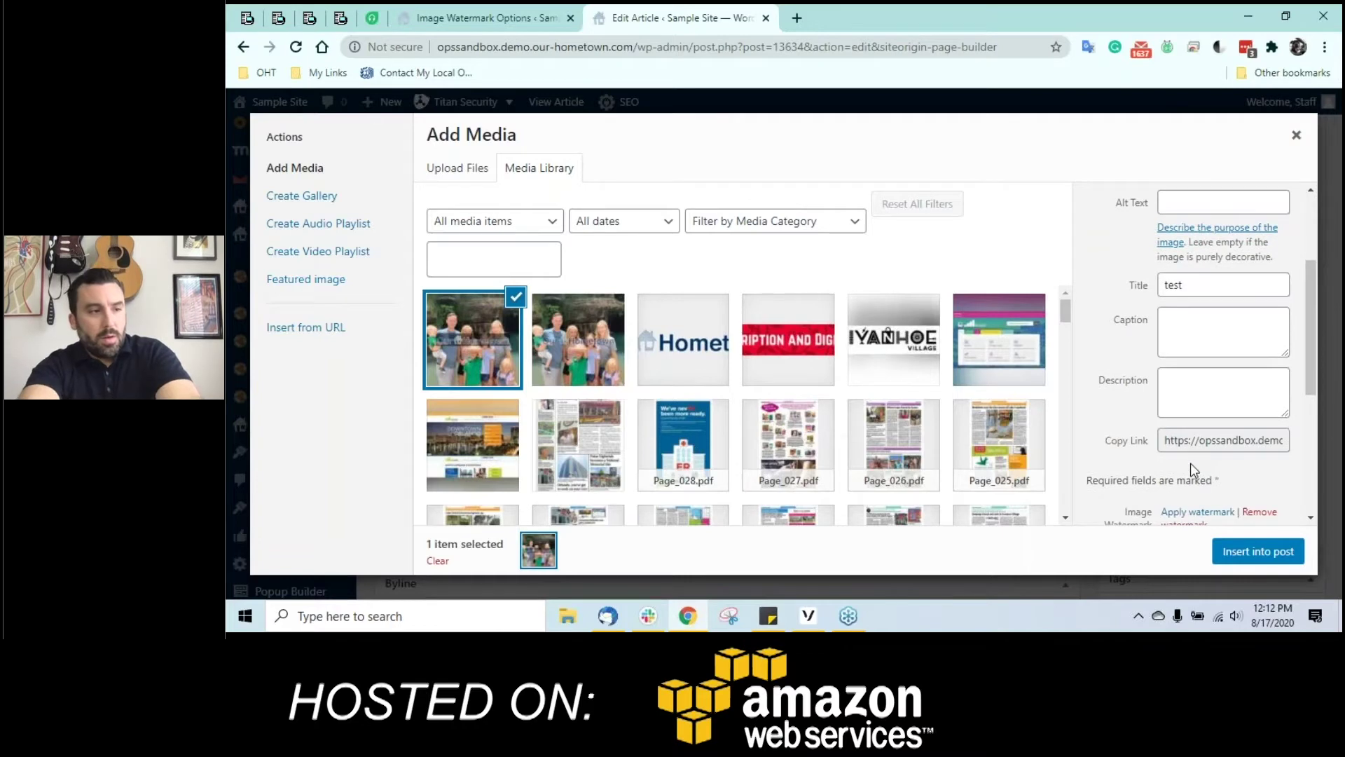
{"action": "left_click", "coordinate": [1190, 434]}
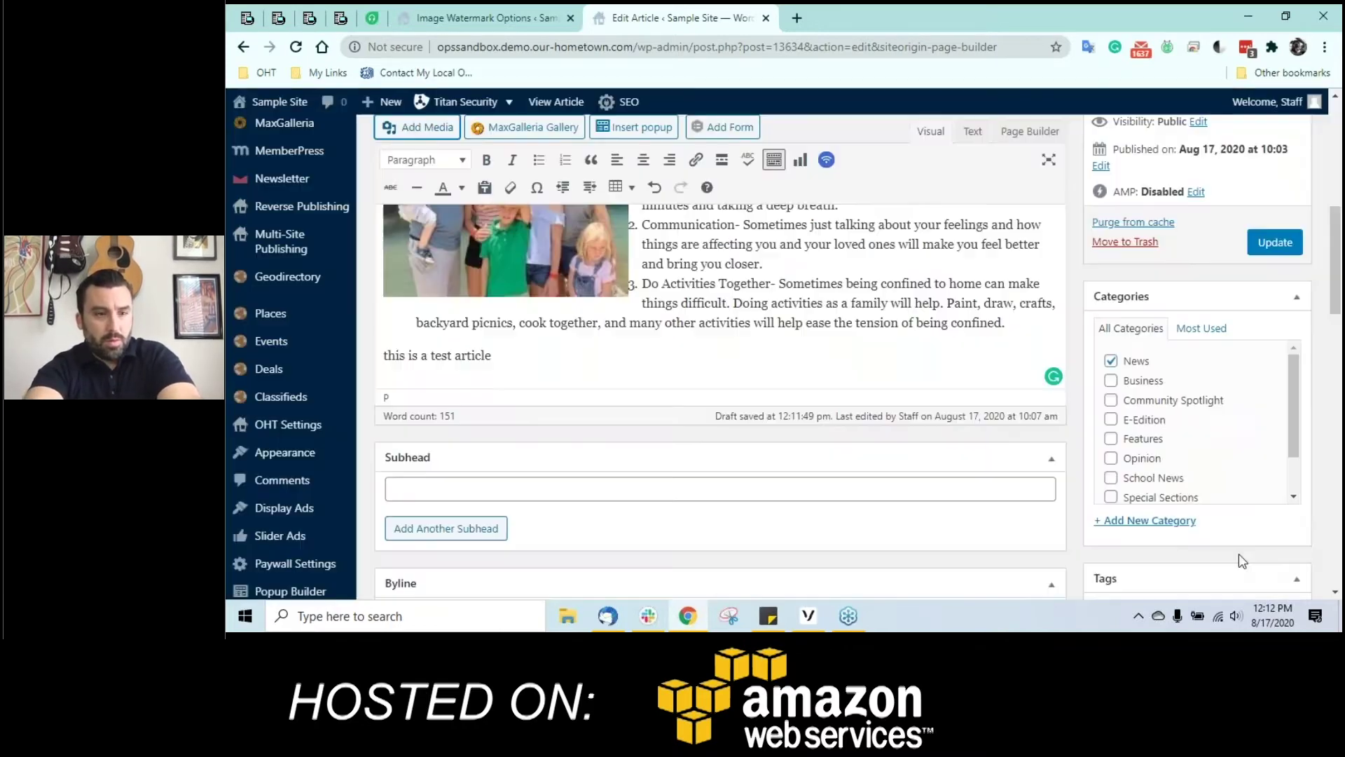
{"action": "left_click", "coordinate": [1241, 553]}
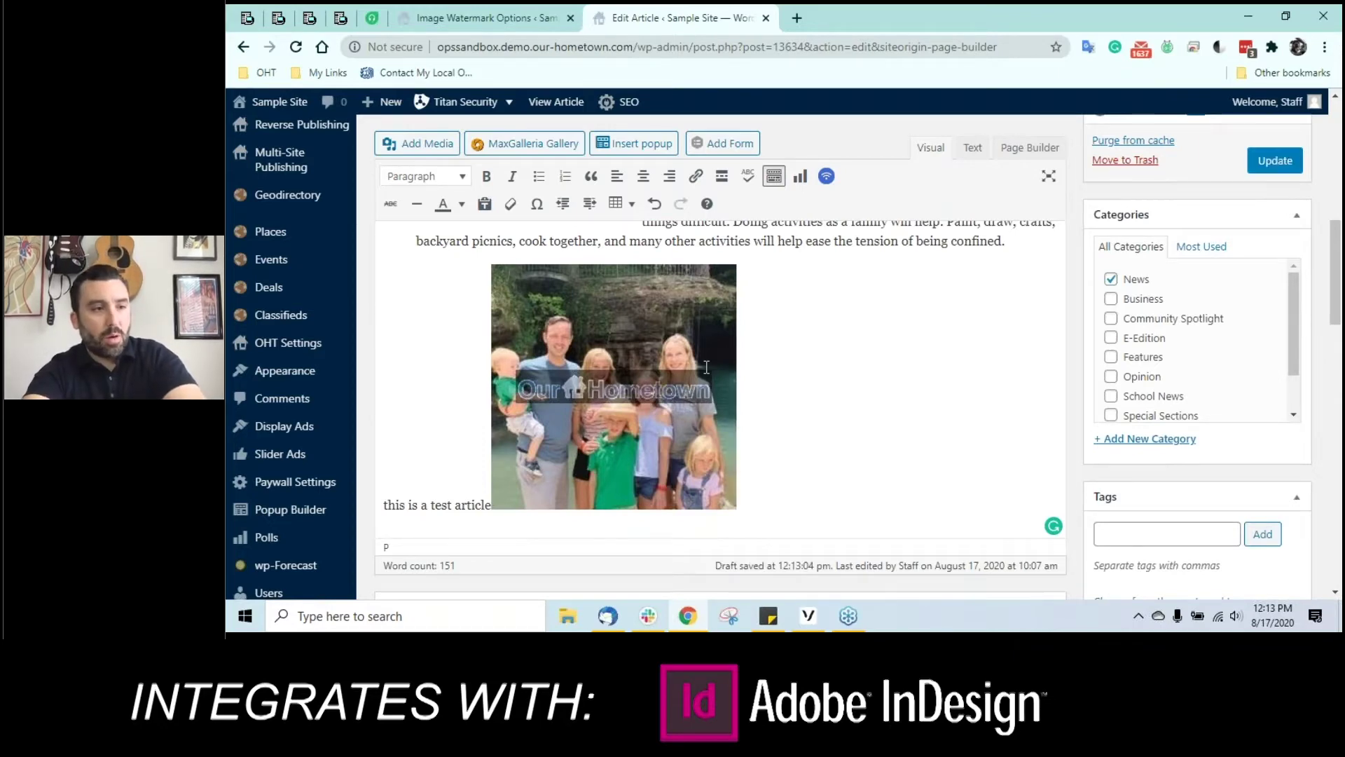
{"action": "left_click", "coordinate": [1333, 92]}
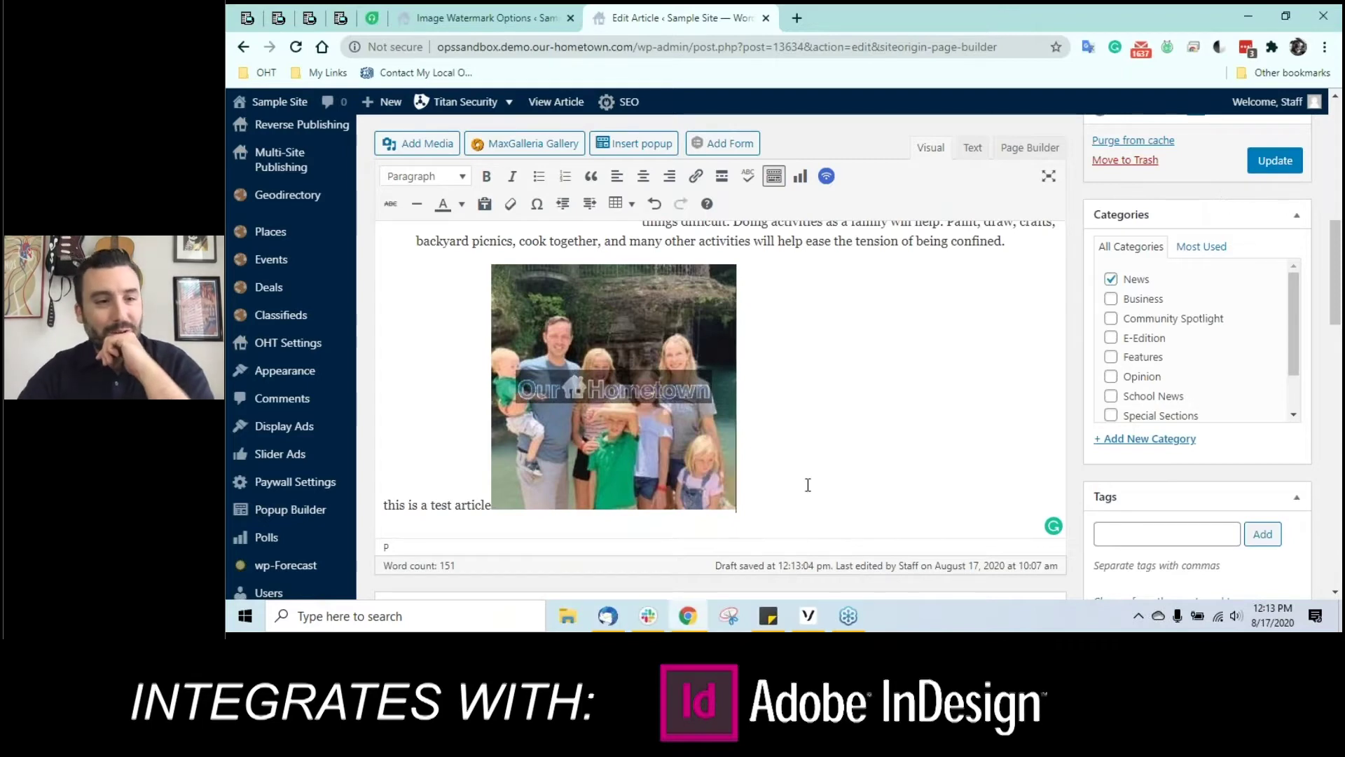
{"action": "left_click", "coordinate": [698, 443]}
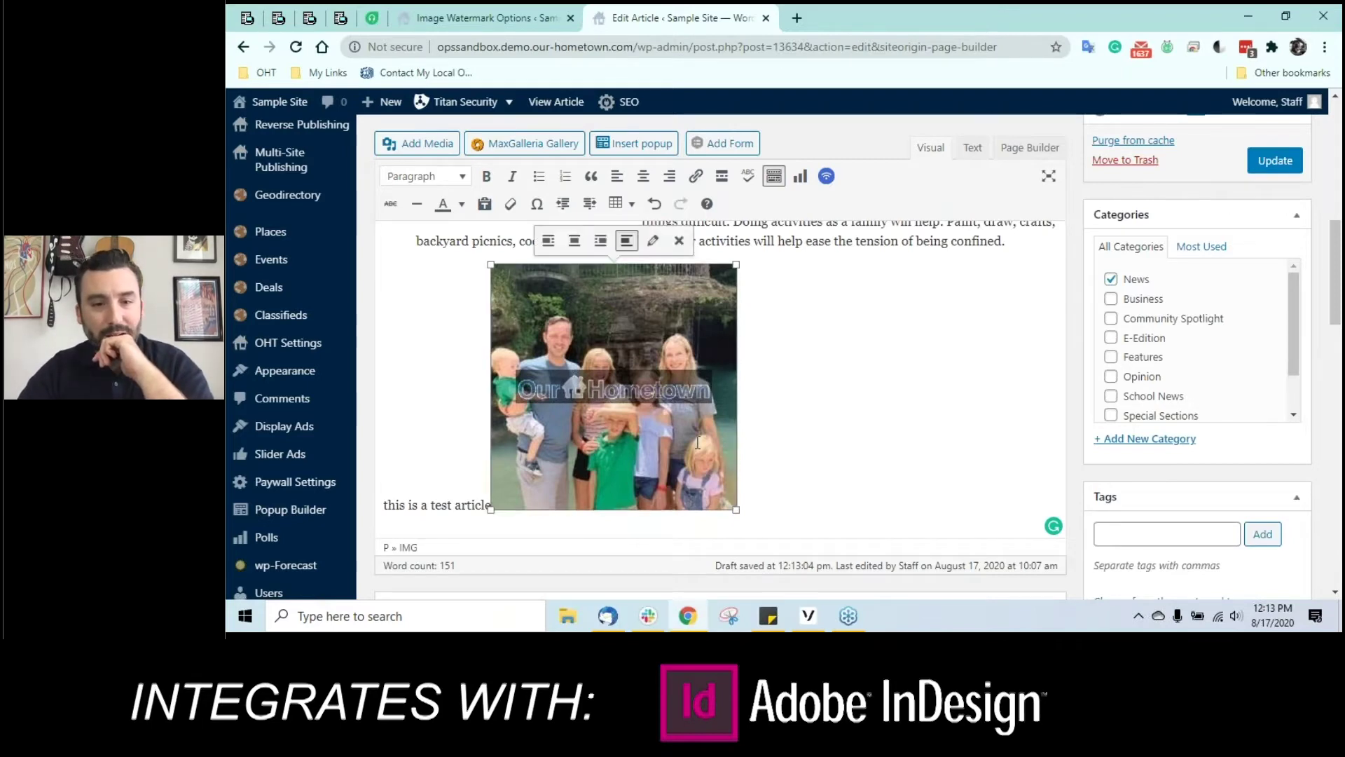
{"action": "key", "text": "Delete"}
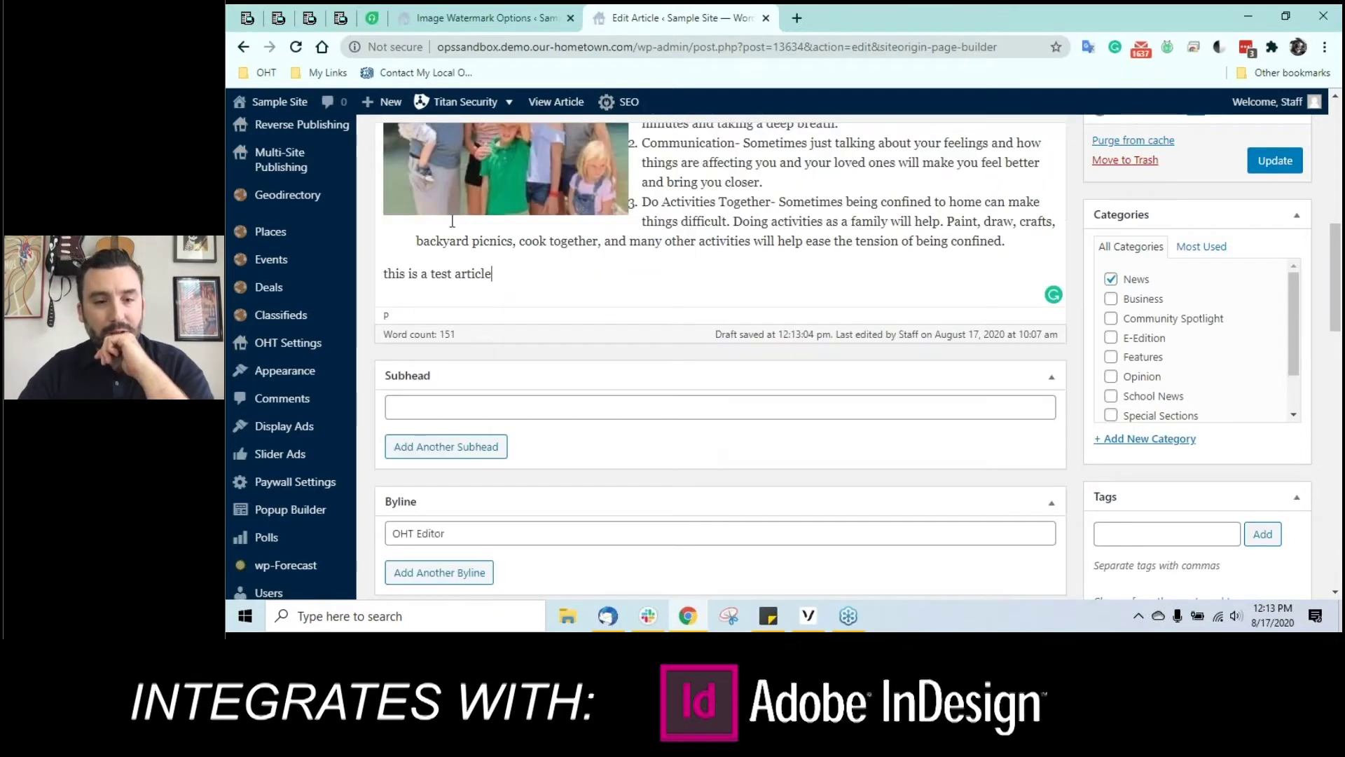
Step: Find the group photo 41p3.jpg in the media library and apply the image watermark to it
{"action": "scroll", "coordinate": [701, 350], "scroll_direction": "up", "scroll_amount": 5}
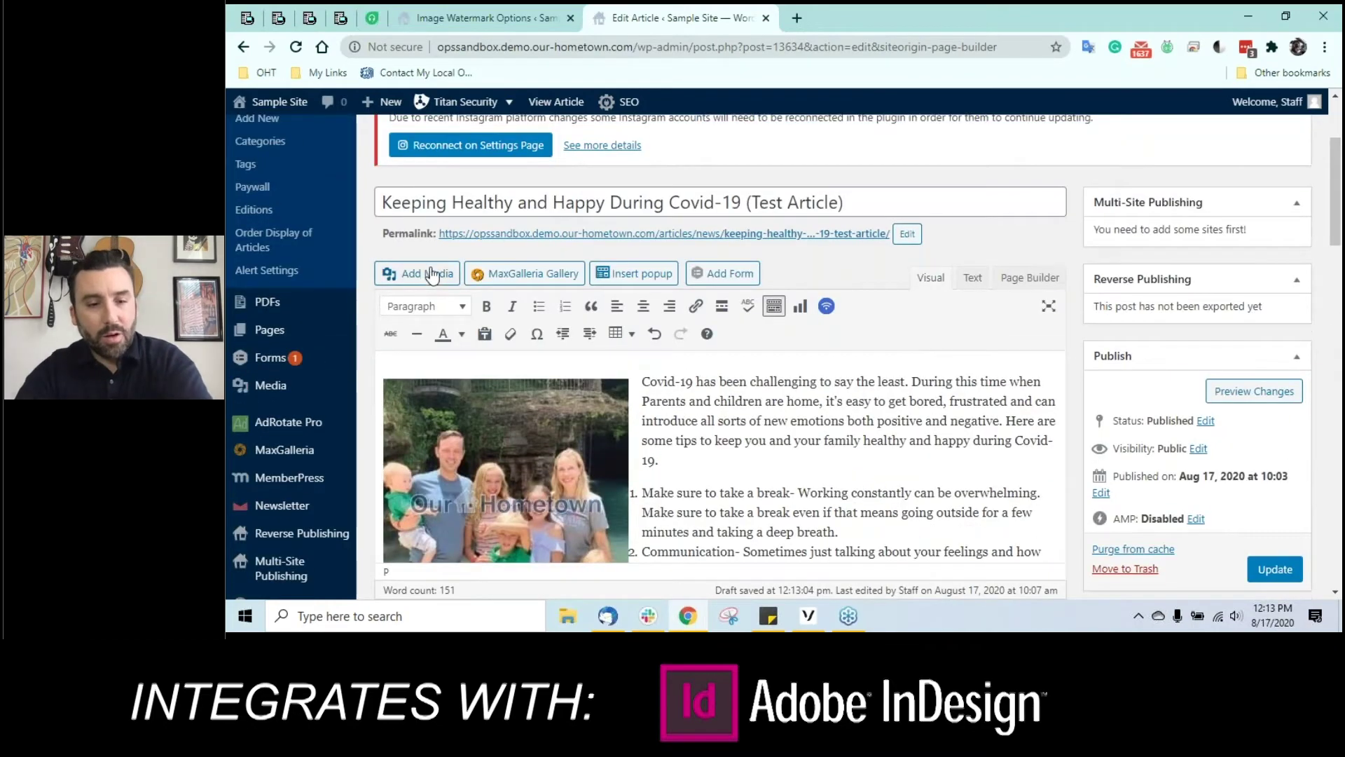
{"action": "left_click", "coordinate": [432, 273]}
{"action": "scroll", "coordinate": [918, 454], "scroll_direction": "down", "scroll_amount": 5}
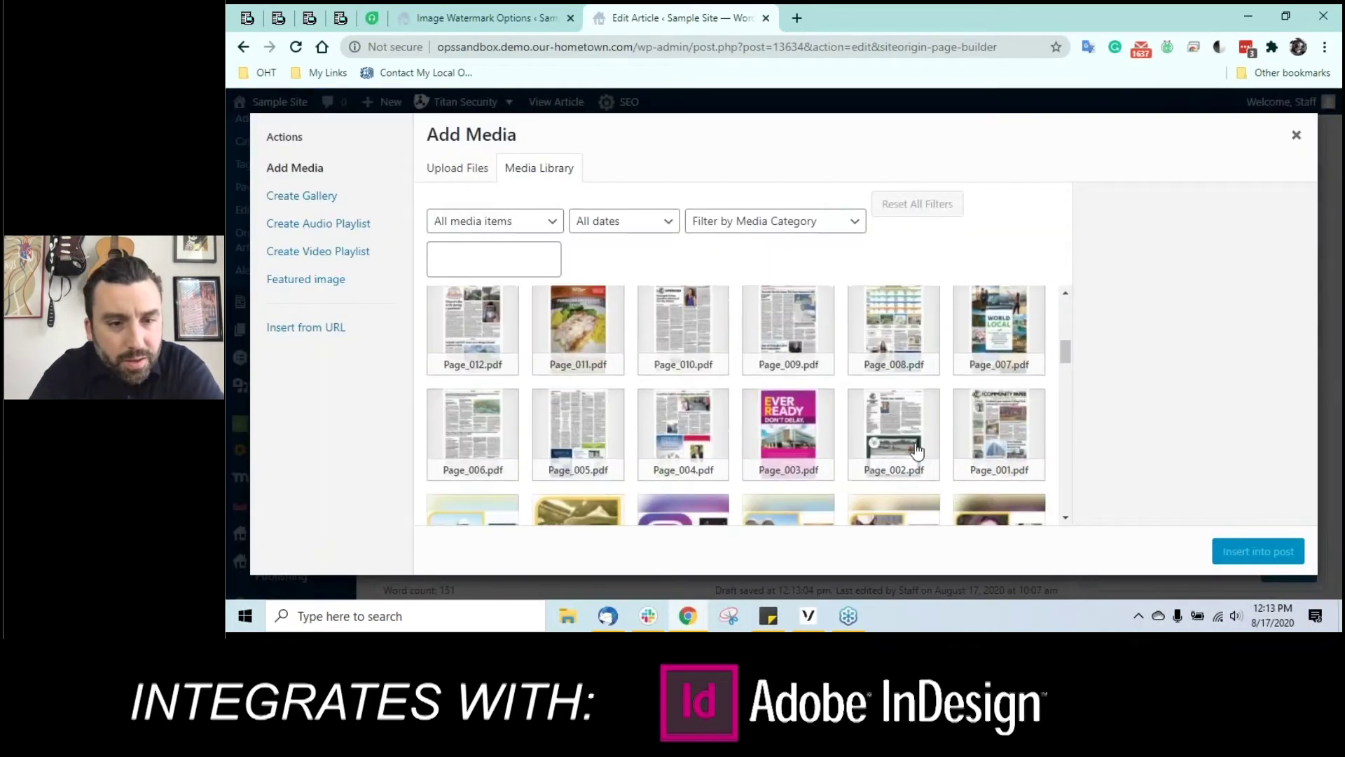
{"action": "left_click", "coordinate": [907, 377]}
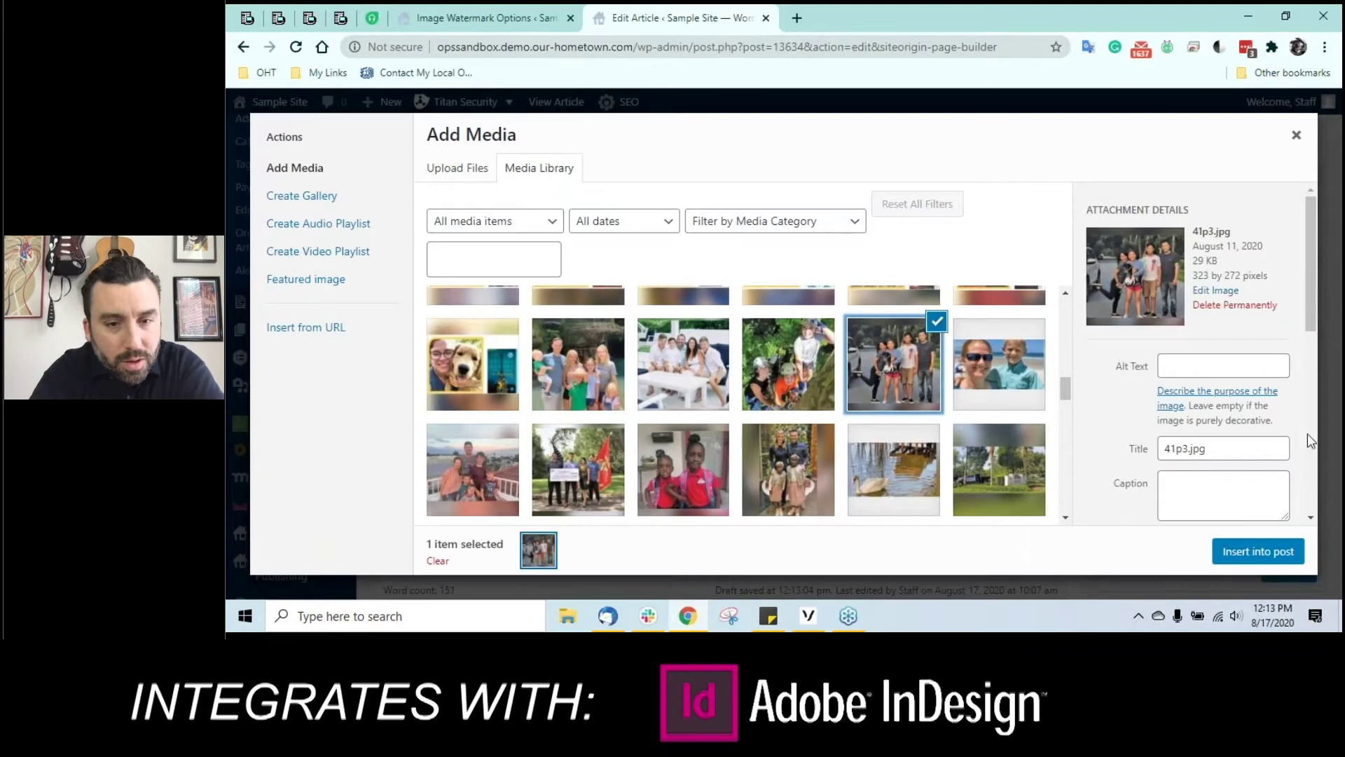
{"action": "scroll", "coordinate": [1259, 444], "scroll_direction": "down", "scroll_amount": 1}
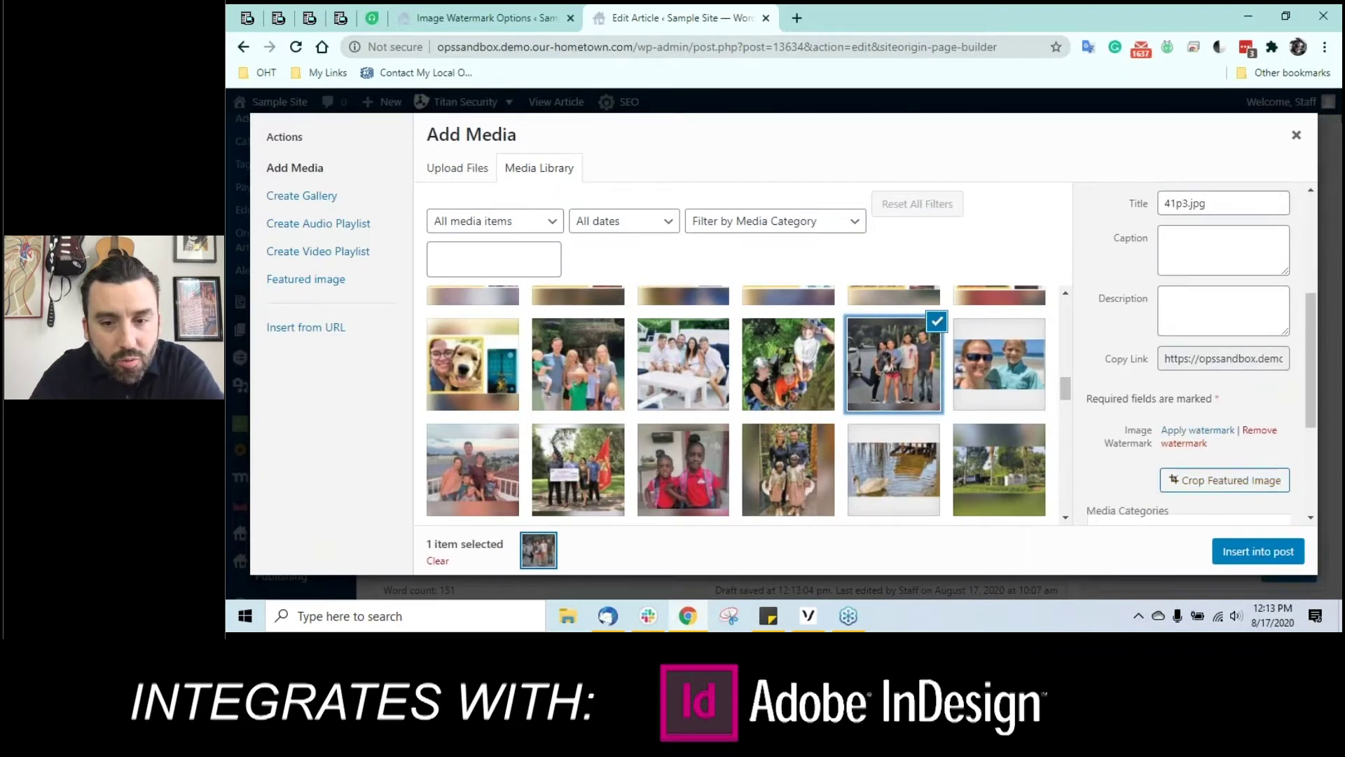
{"action": "left_click", "coordinate": [1326, 85]}
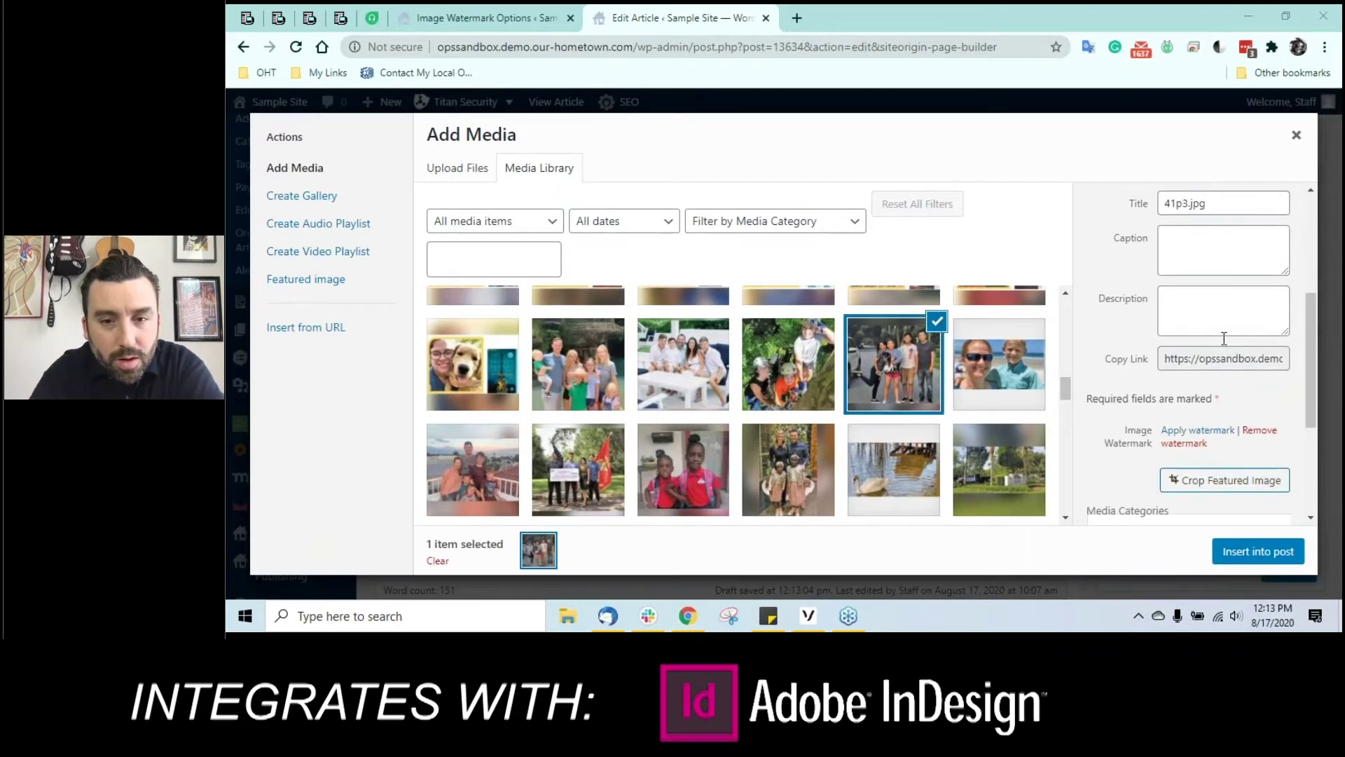
{"action": "left_click", "coordinate": [1225, 431]}
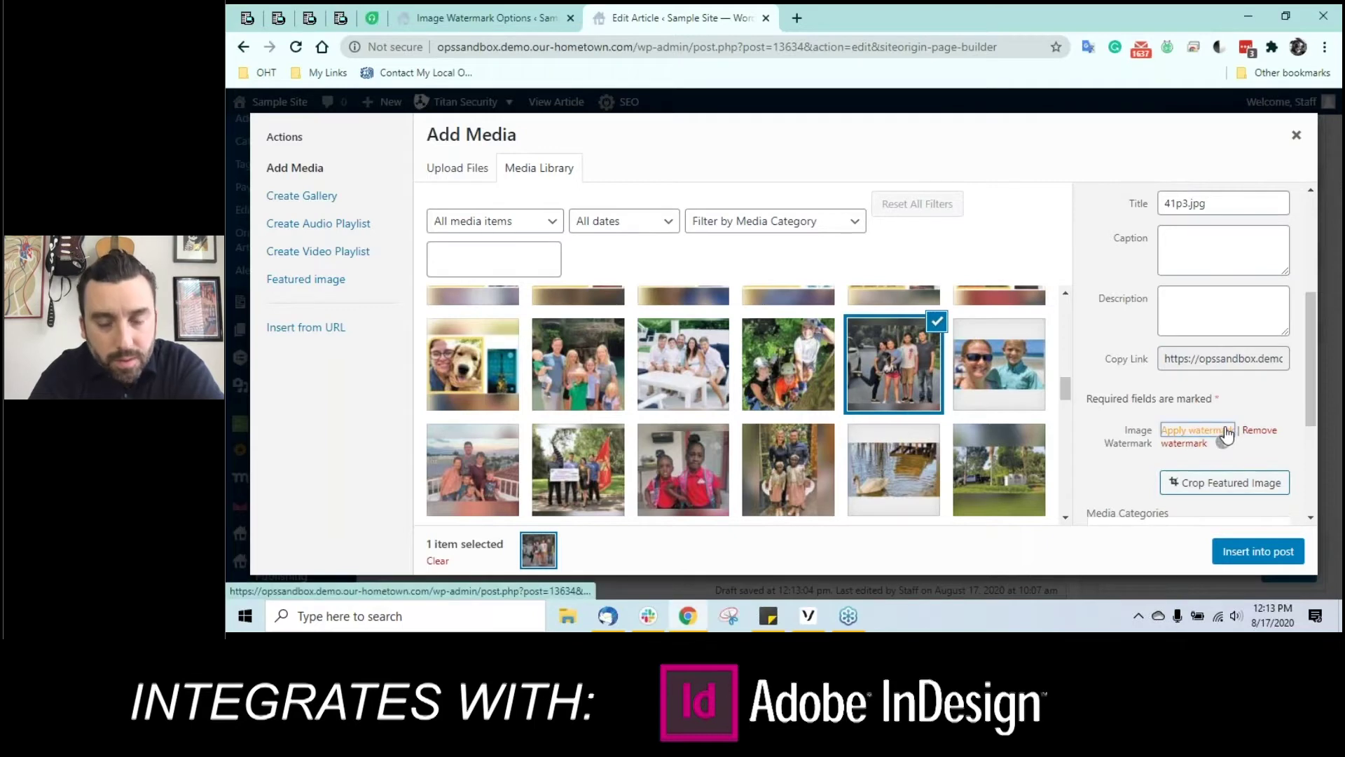
Step: Insert 41p3.jpg after the article's closing line, inspect it, and delete it from the body
{"action": "left_click", "coordinate": [1252, 552]}
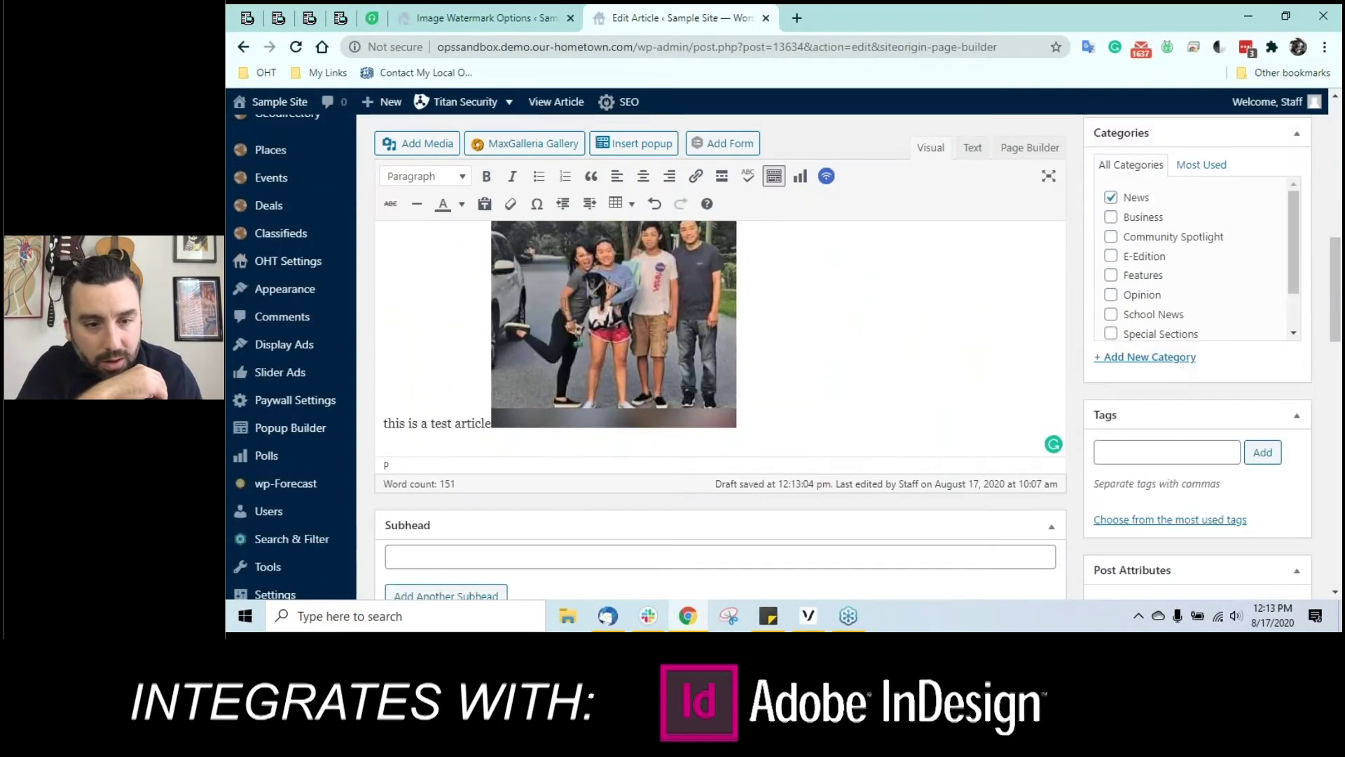
{"action": "left_click", "coordinate": [613, 330]}
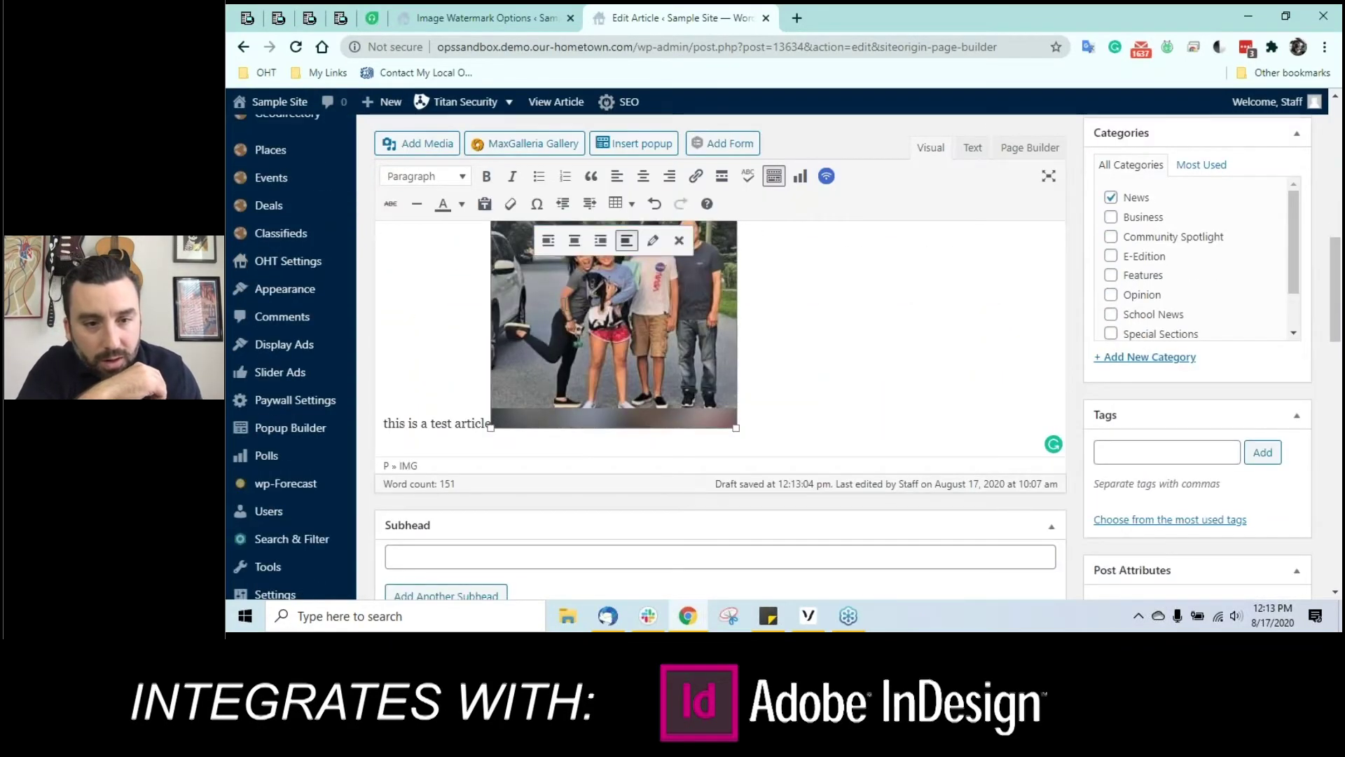
{"action": "left_click", "coordinate": [679, 242]}
{"action": "scroll", "coordinate": [696, 219], "scroll_direction": "up", "scroll_amount": 5}
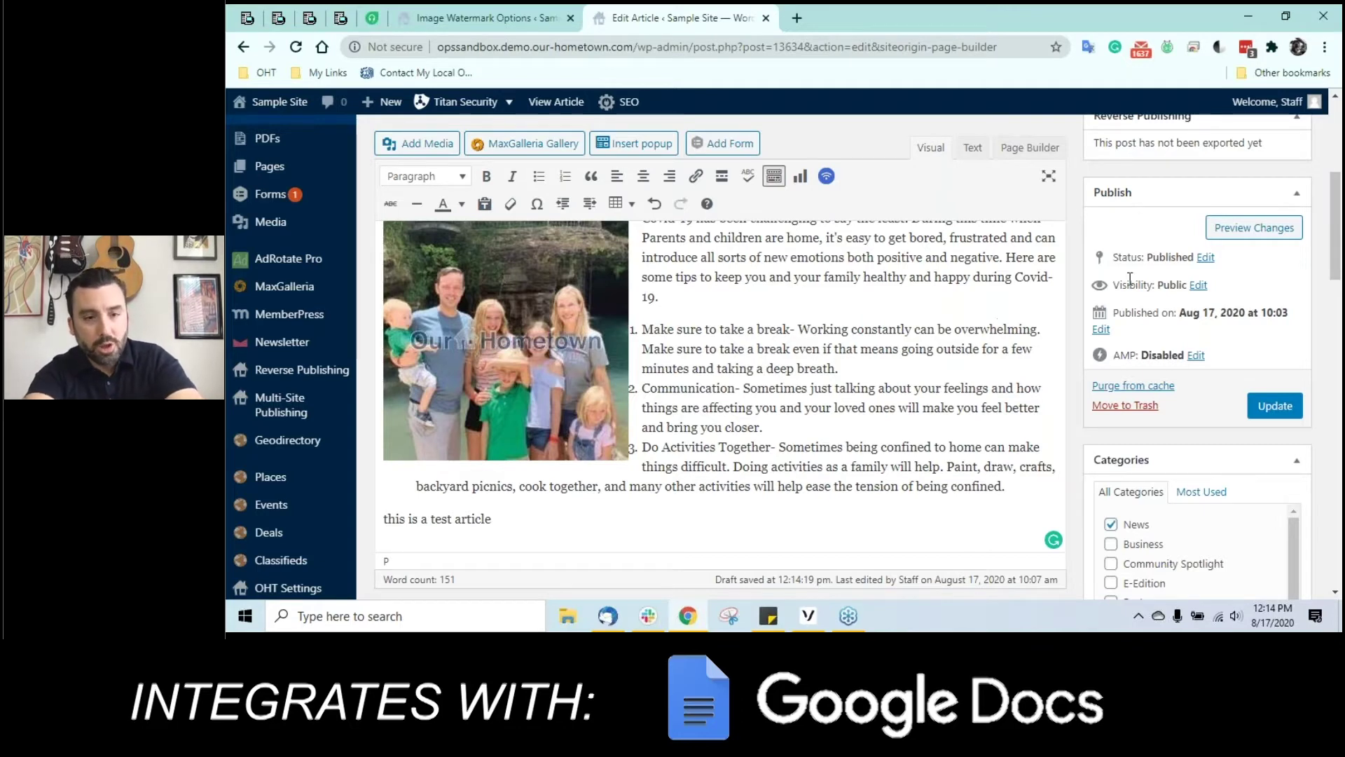
Step: Update the published Covid-19 test article
{"action": "left_click", "coordinate": [1280, 407]}
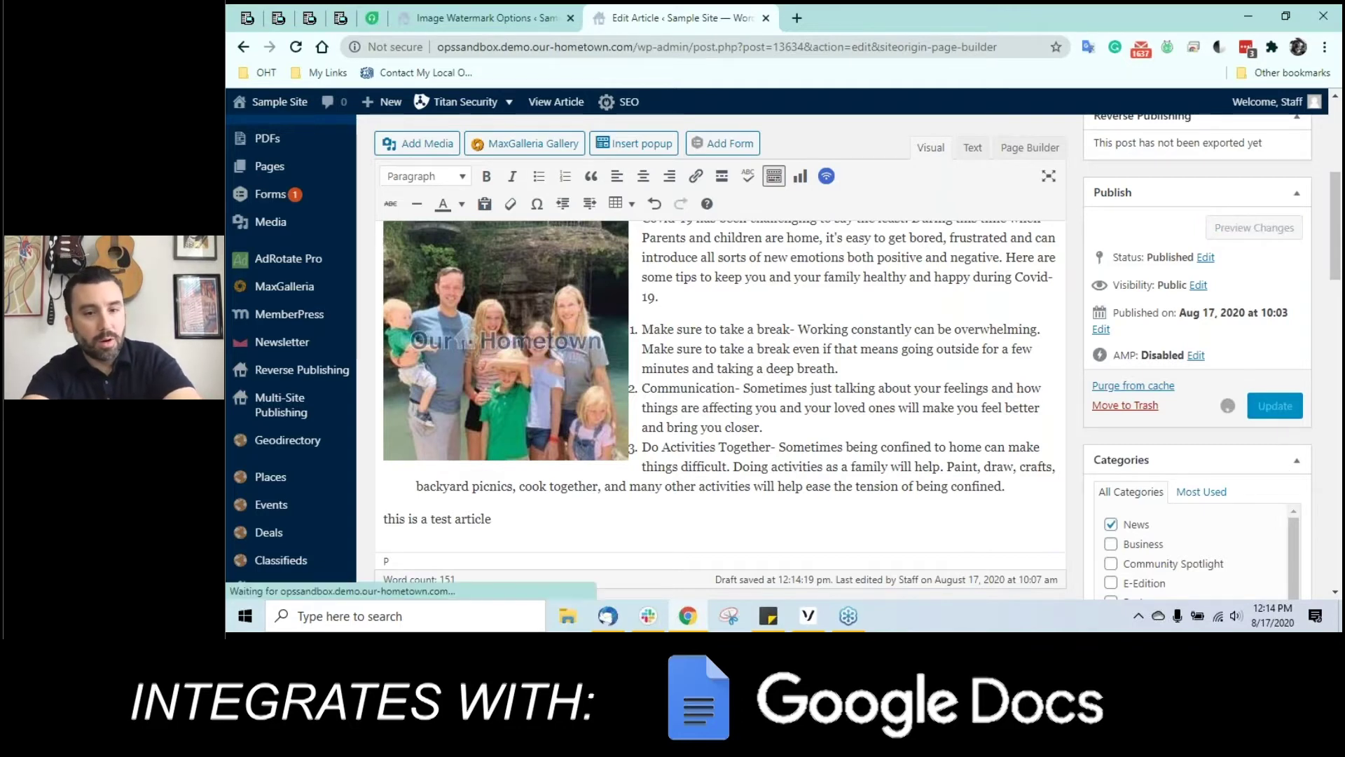
{"action": "left_click", "coordinate": [519, 339]}
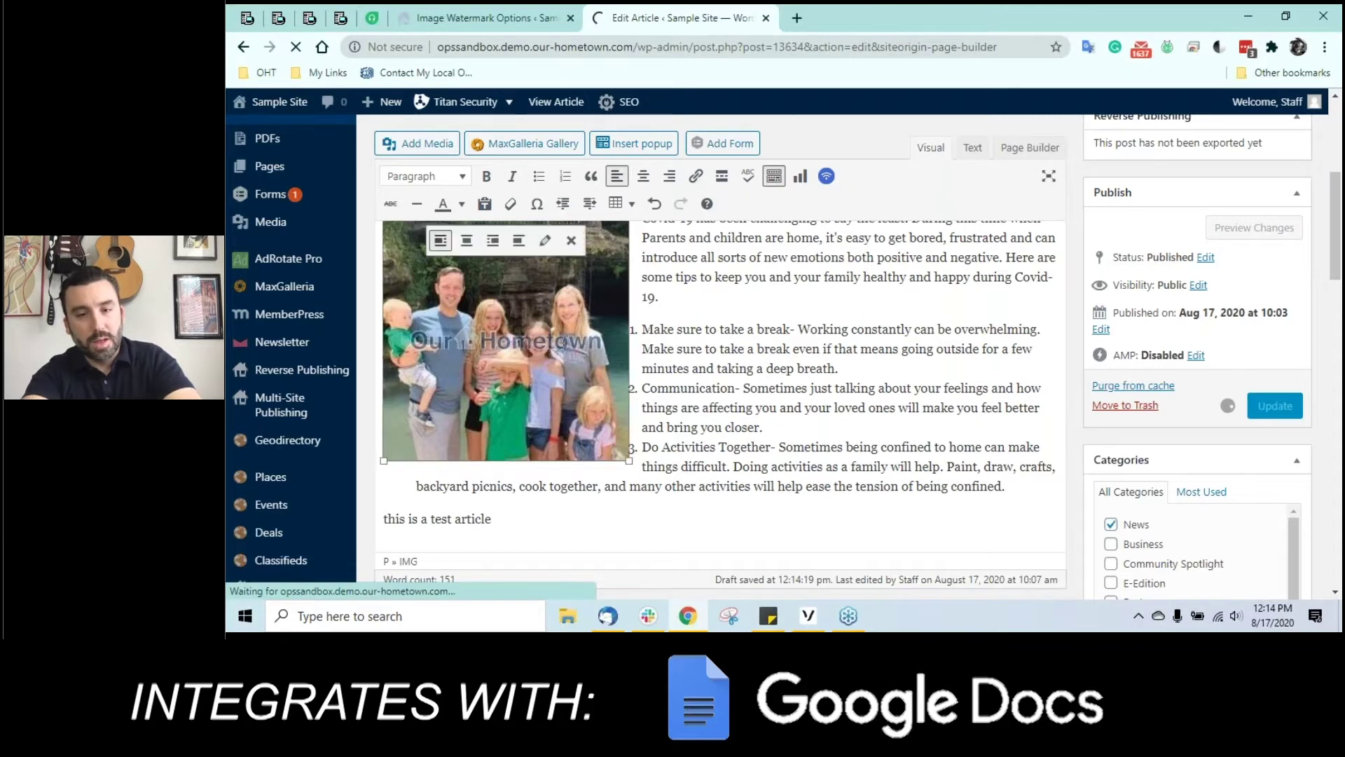
{"action": "left_click", "coordinate": [598, 516]}
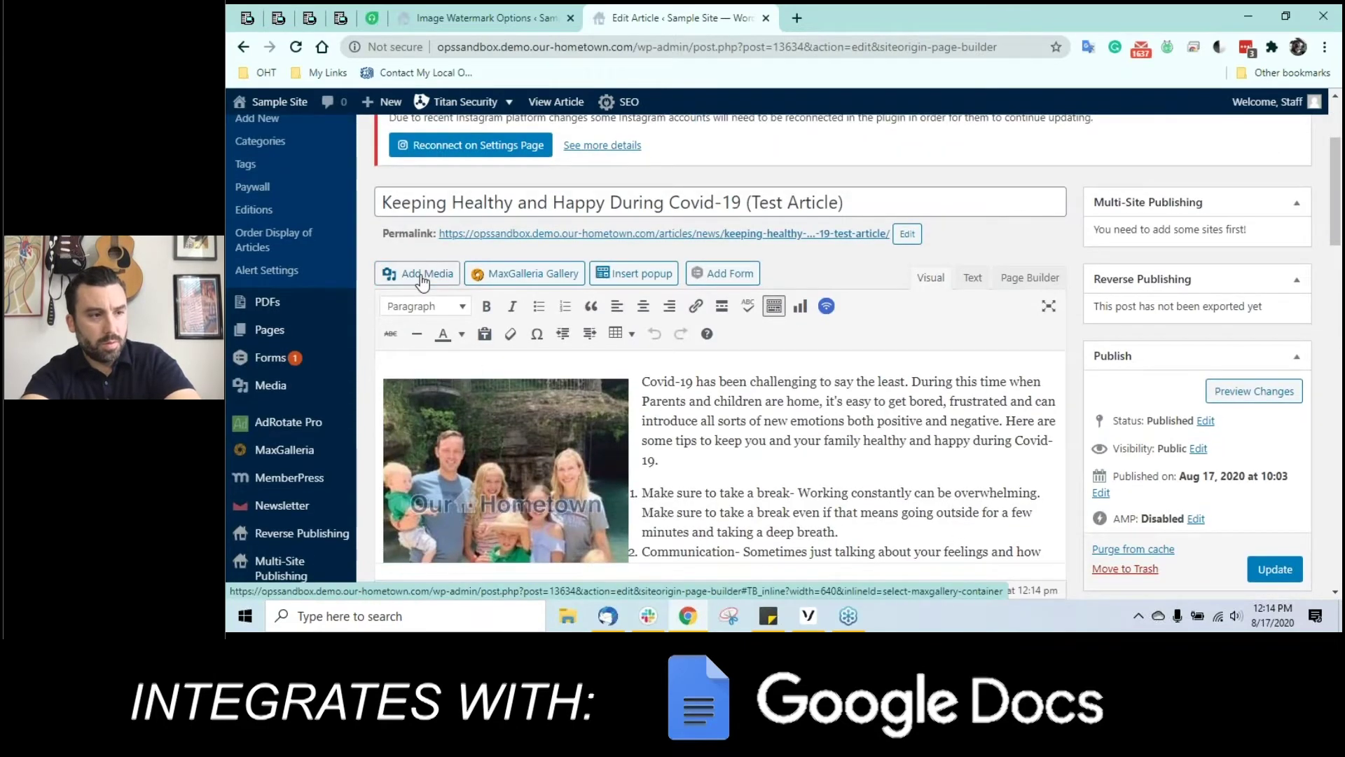
{"action": "left_click", "coordinate": [420, 273]}
{"action": "left_click", "coordinate": [457, 170]}
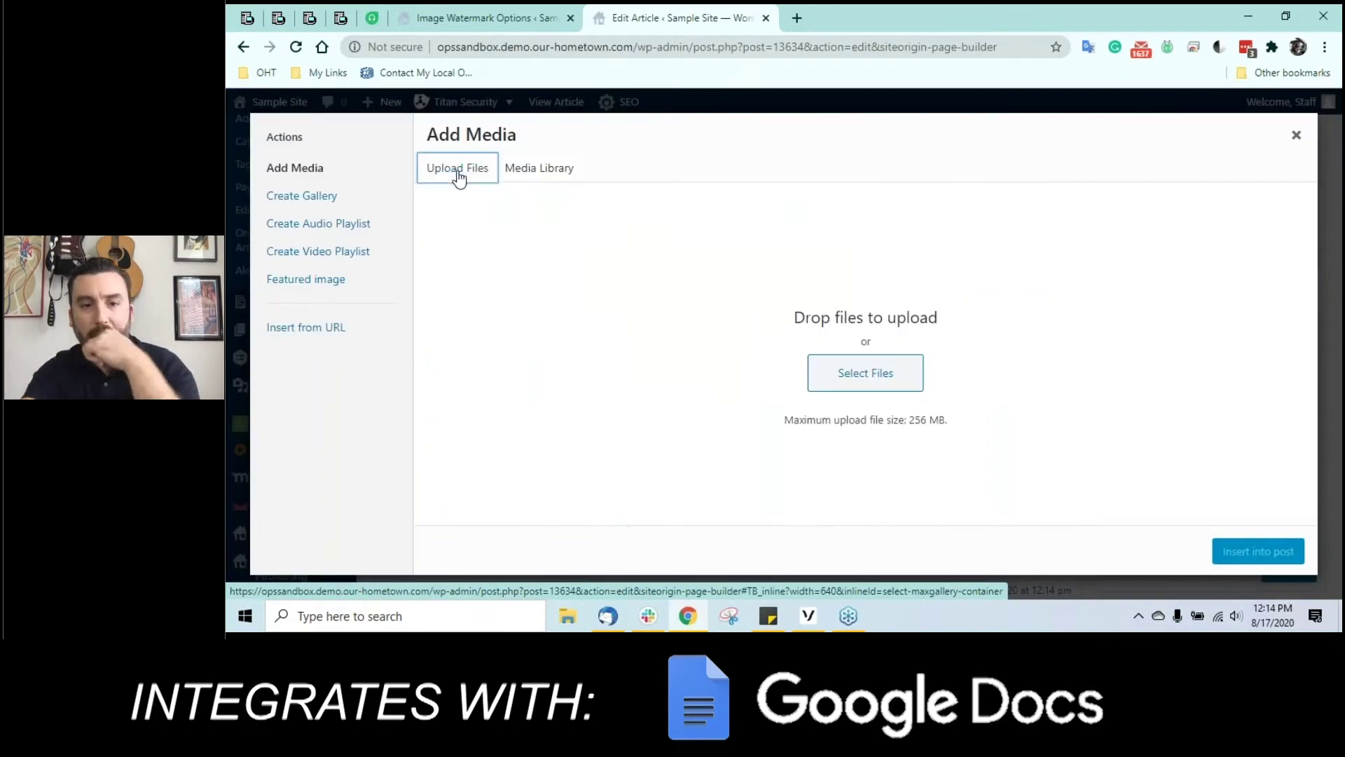
{"action": "left_click", "coordinate": [863, 380]}
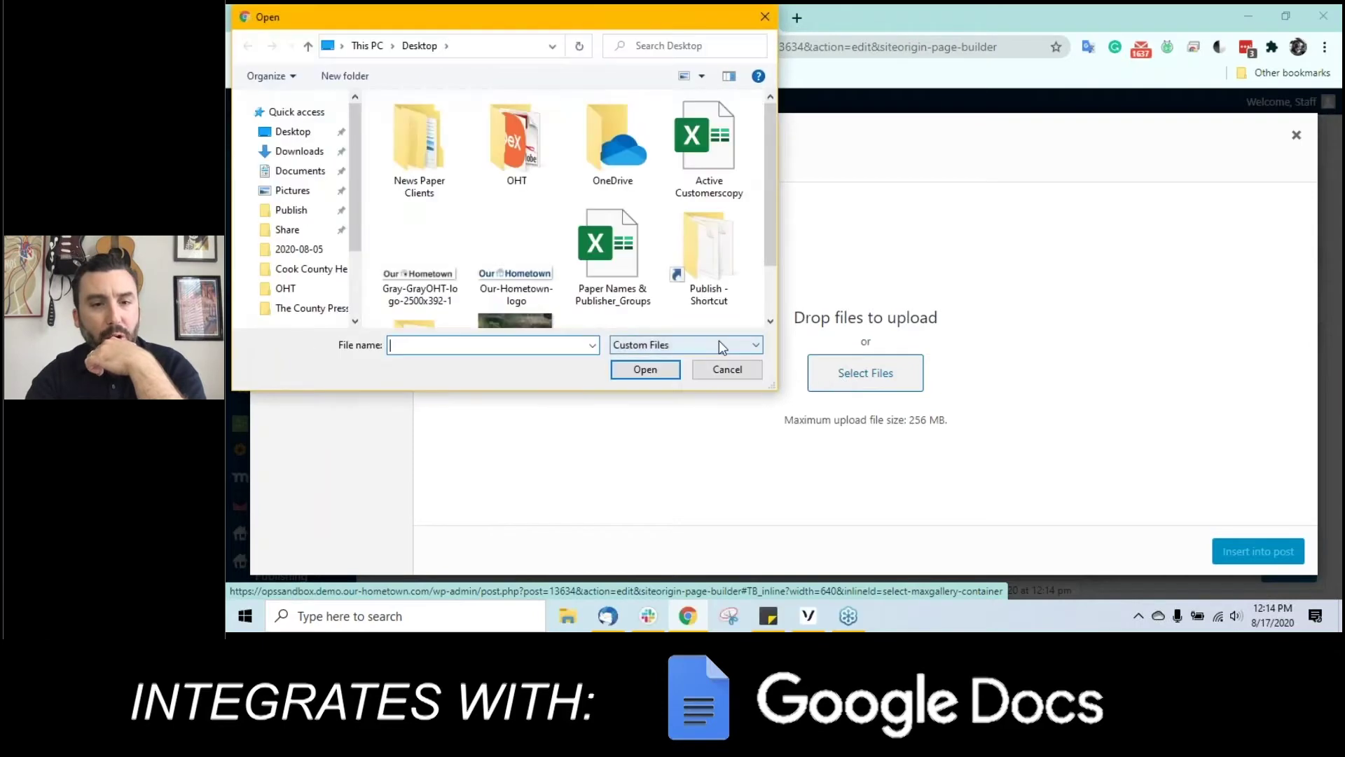
{"action": "left_click", "coordinate": [748, 369]}
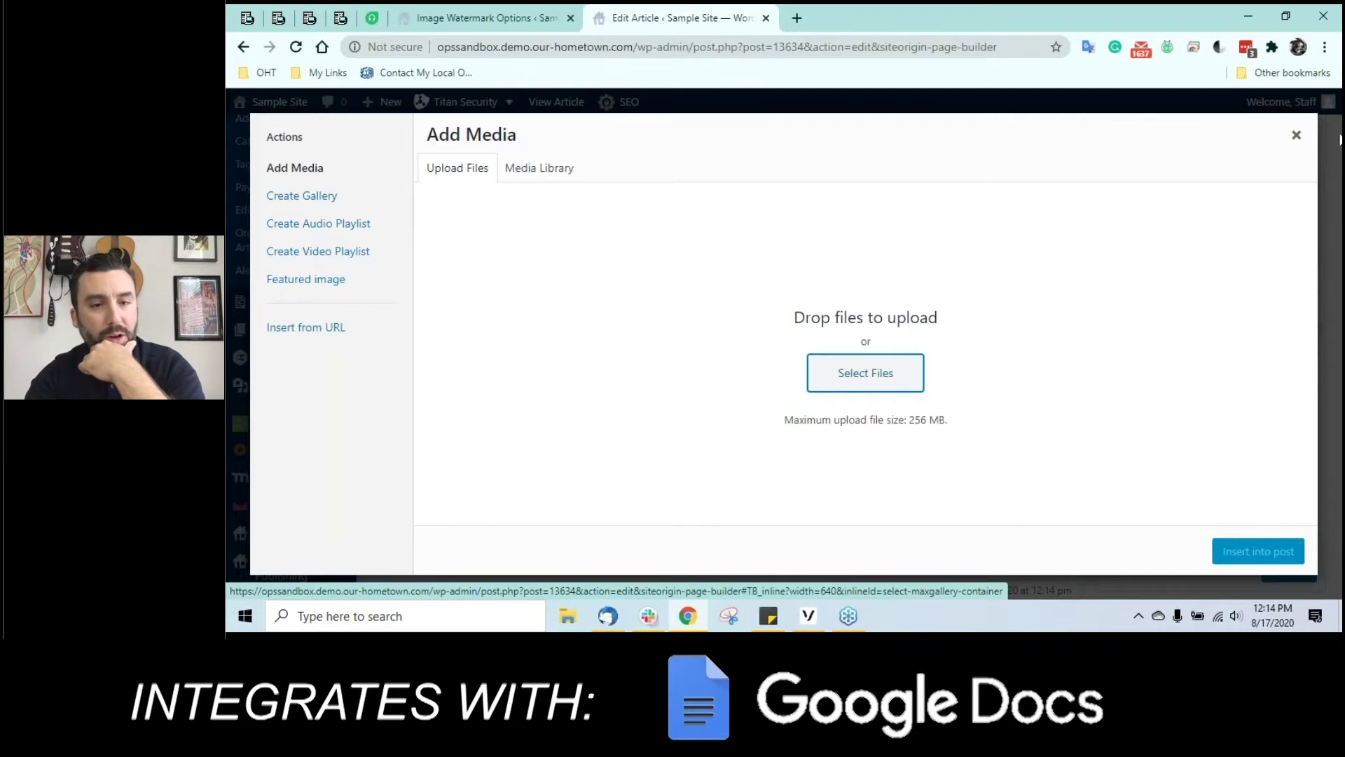
{"action": "left_click", "coordinate": [1303, 143]}
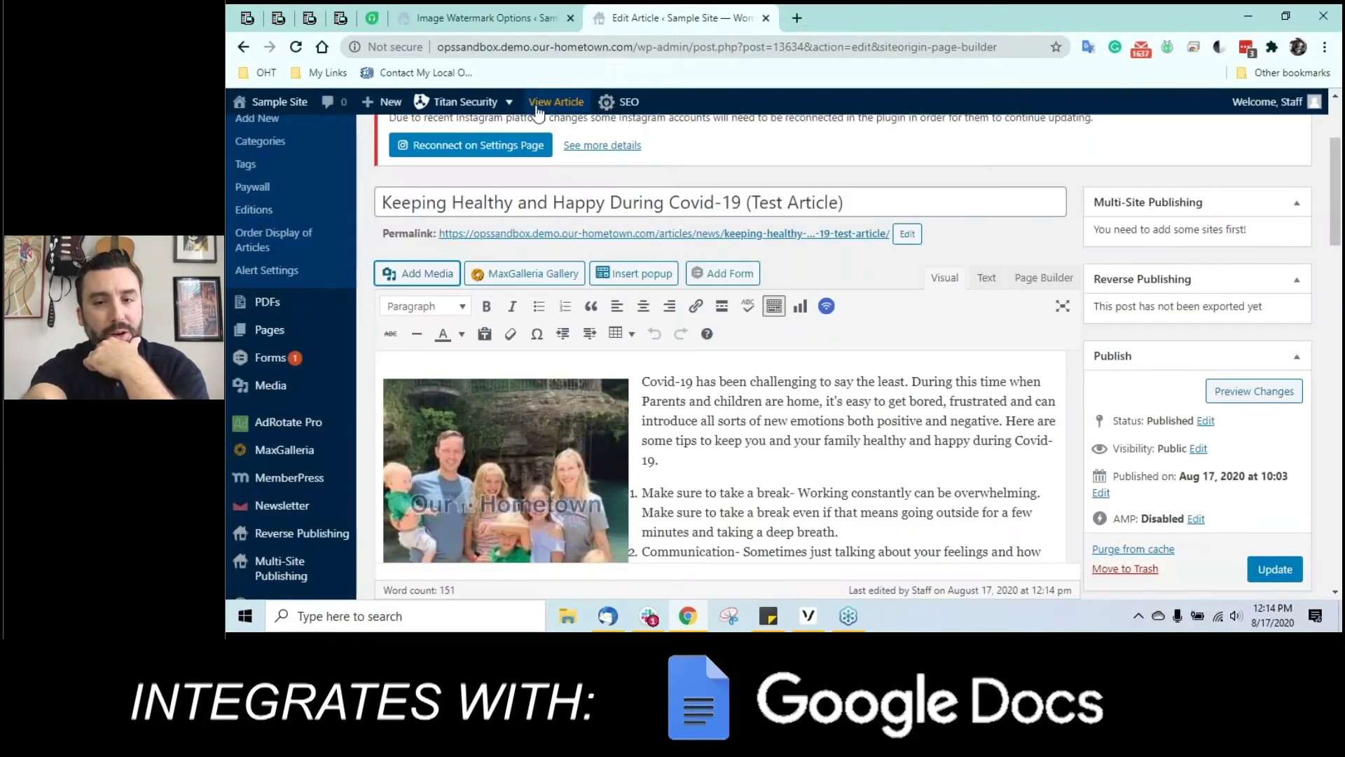
Step: Find the photo 39p2.jpg of two children in red shirts in the media library and apply the image watermark to it
{"action": "left_click", "coordinate": [435, 280]}
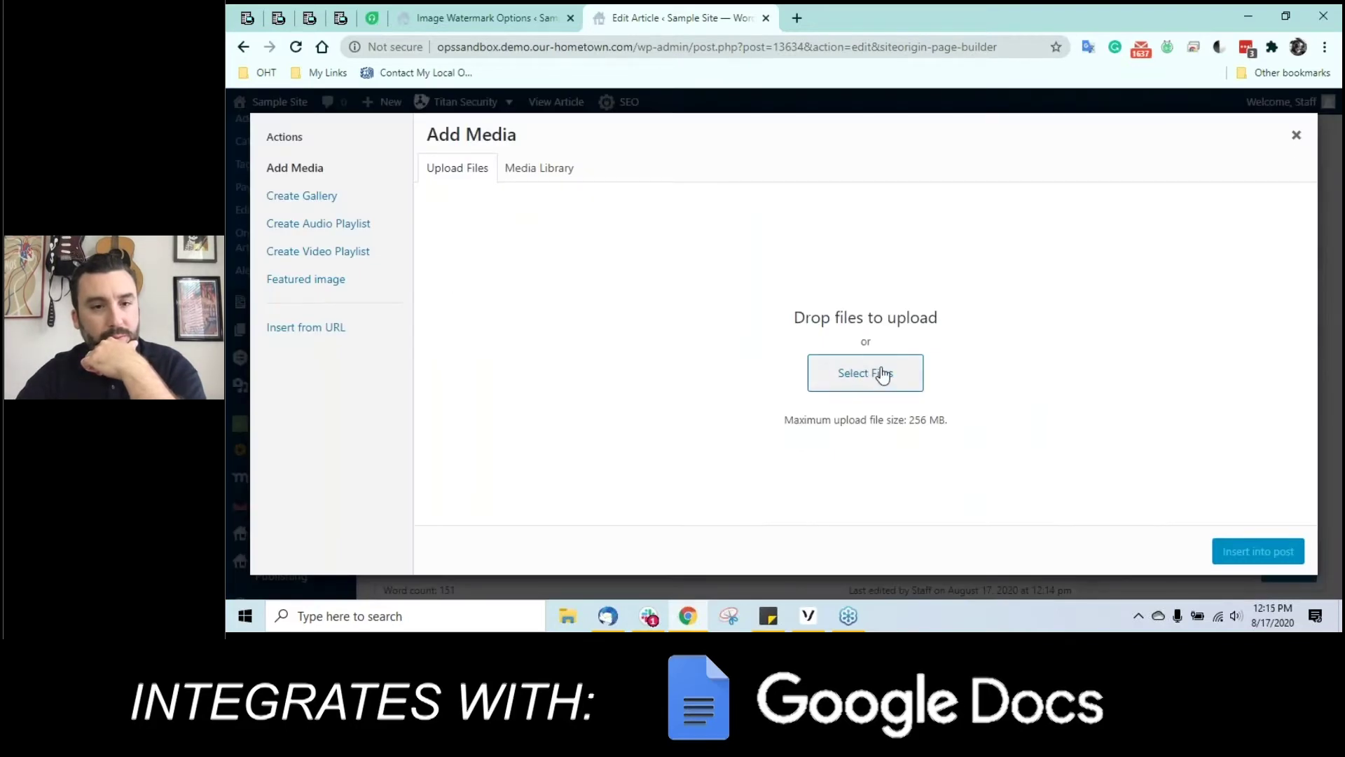
{"action": "left_click", "coordinate": [553, 169]}
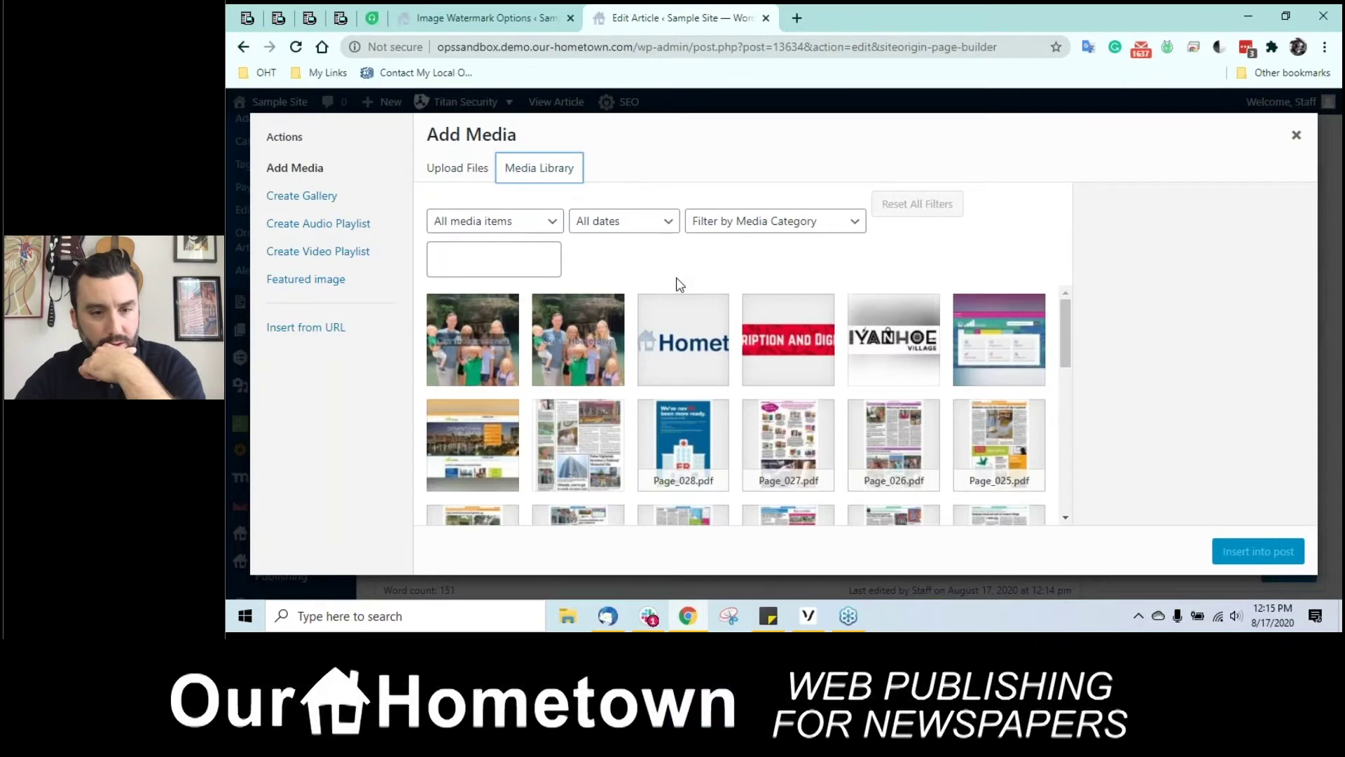
{"action": "scroll", "coordinate": [841, 381], "scroll_direction": "down", "scroll_amount": 7}
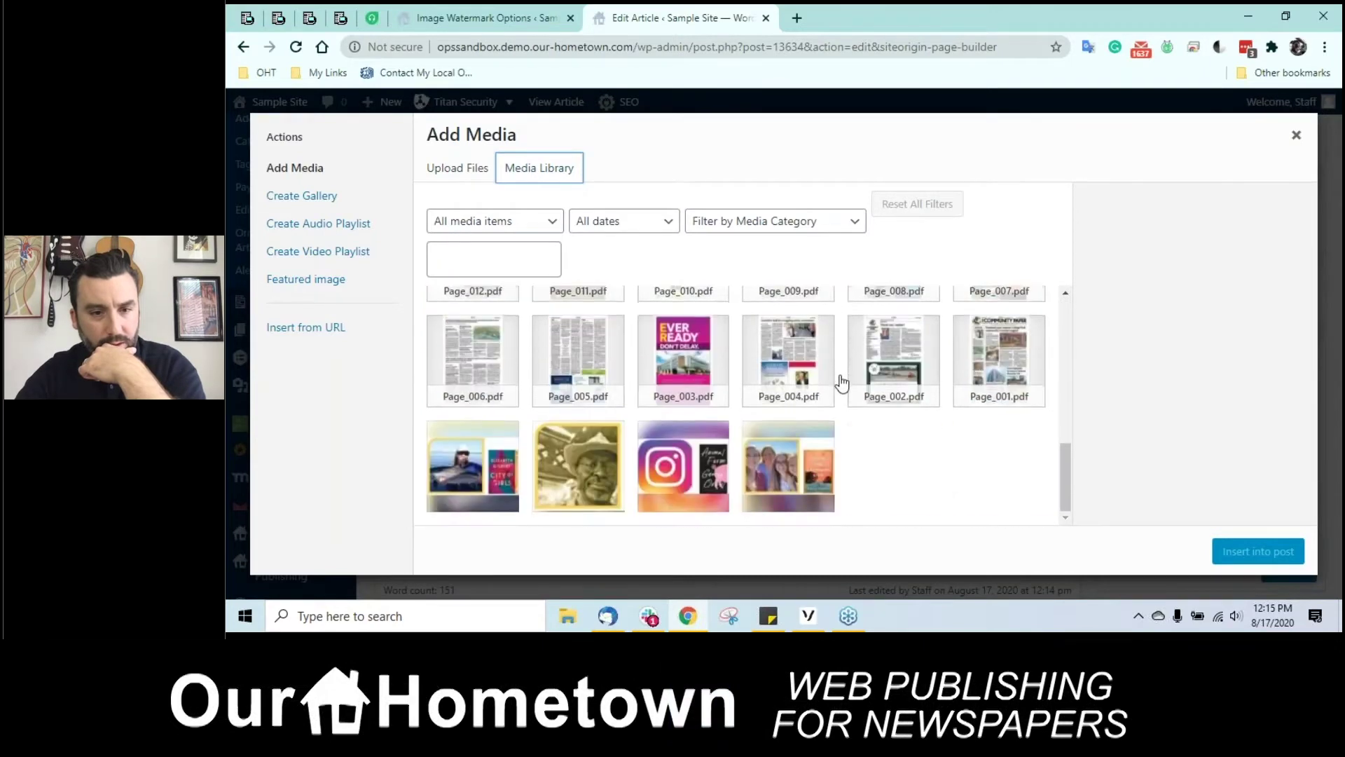
{"action": "scroll", "coordinate": [842, 382], "scroll_direction": "down", "scroll_amount": 1}
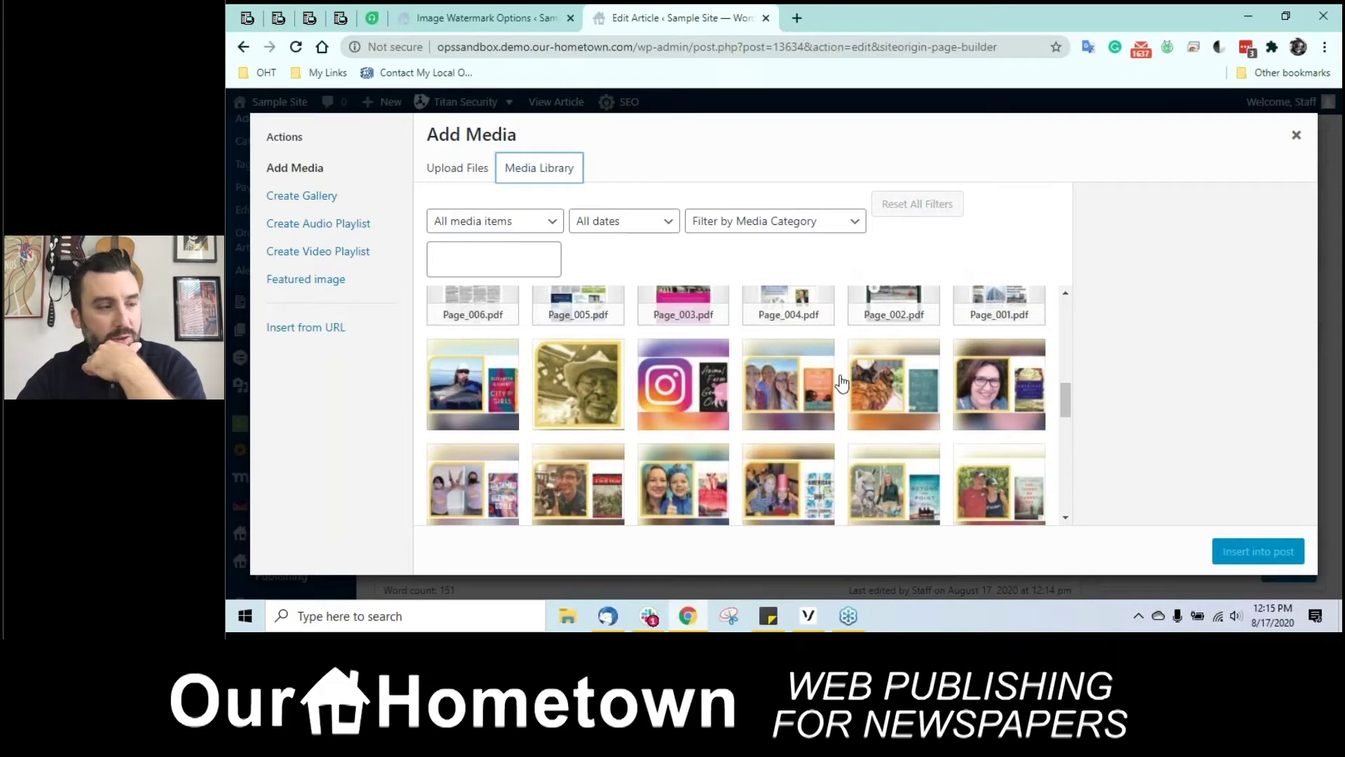
{"action": "scroll", "coordinate": [840, 382], "scroll_direction": "down", "scroll_amount": 3}
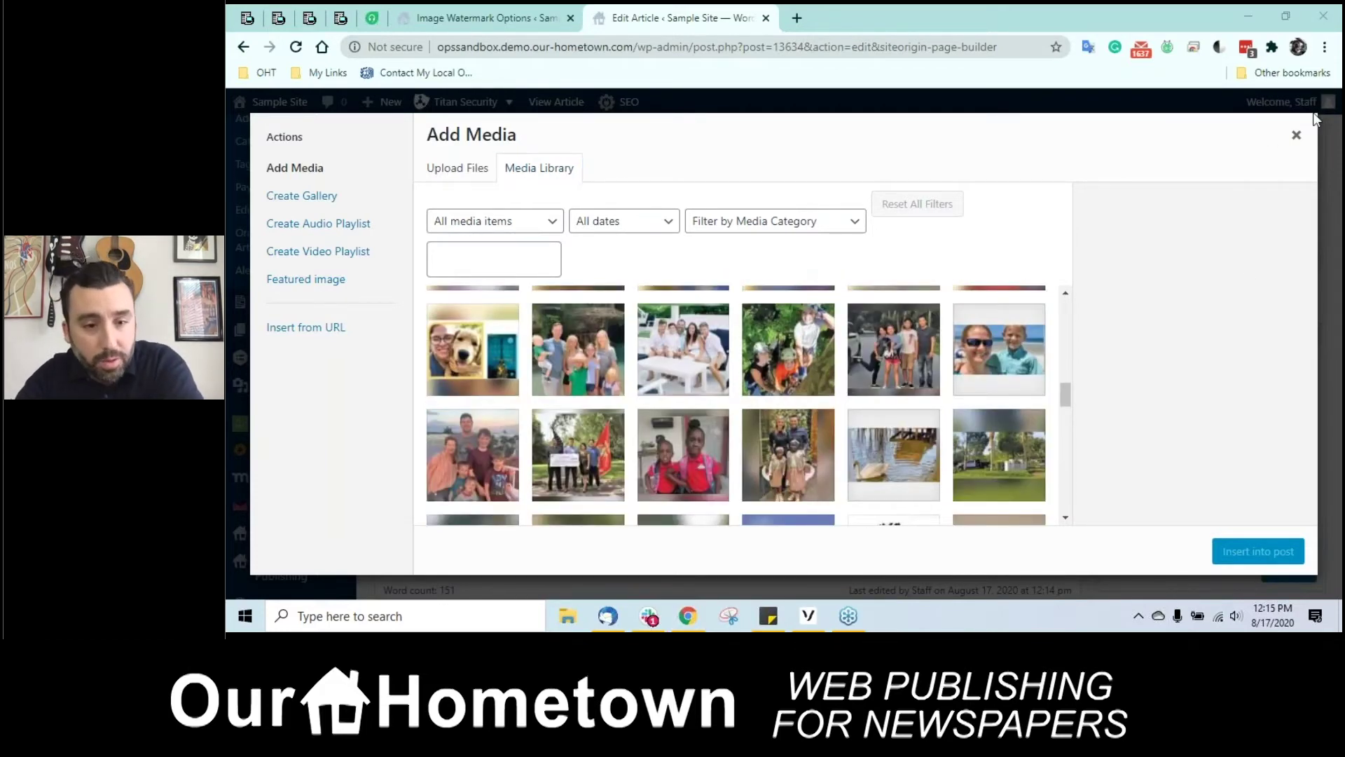
{"action": "left_click", "coordinate": [1229, 435]}
{"action": "scroll", "coordinate": [1003, 445], "scroll_direction": "down", "scroll_amount": 1}
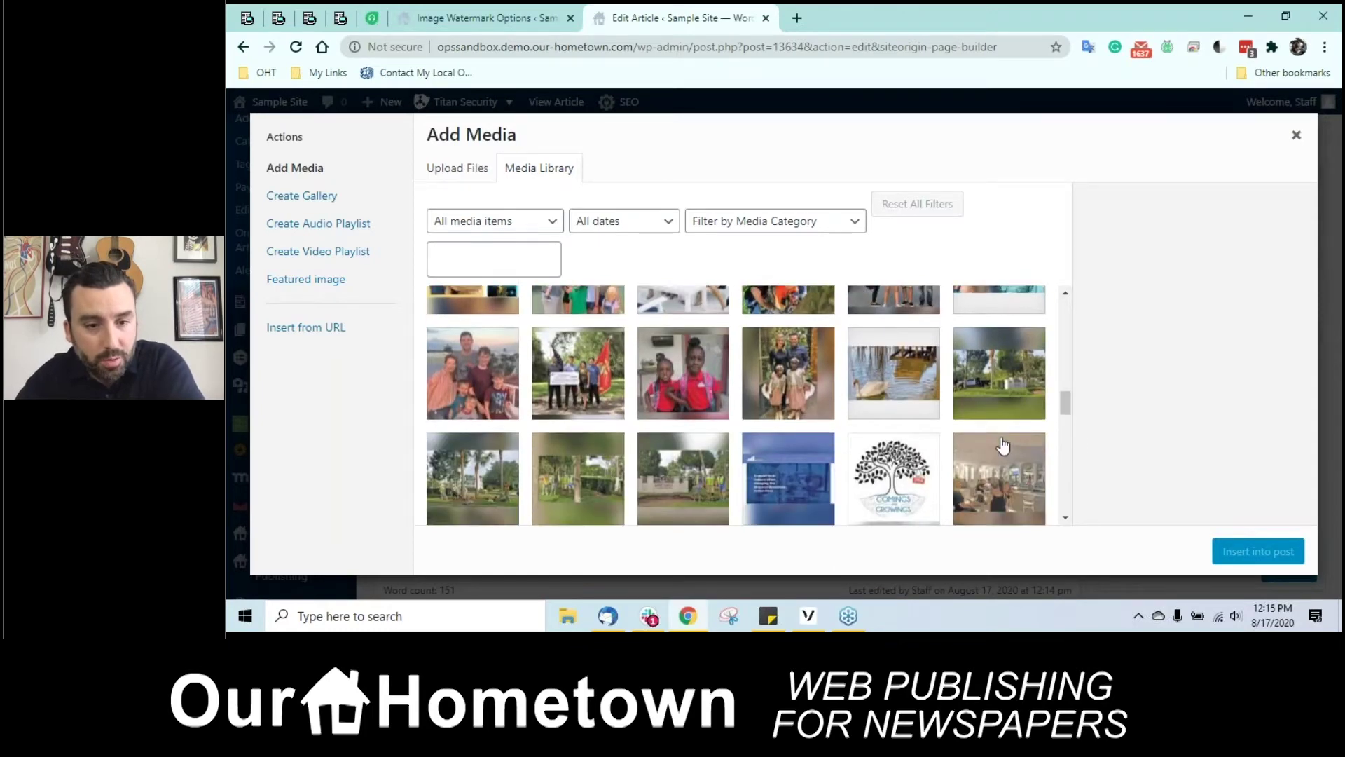
{"action": "left_click", "coordinate": [704, 397]}
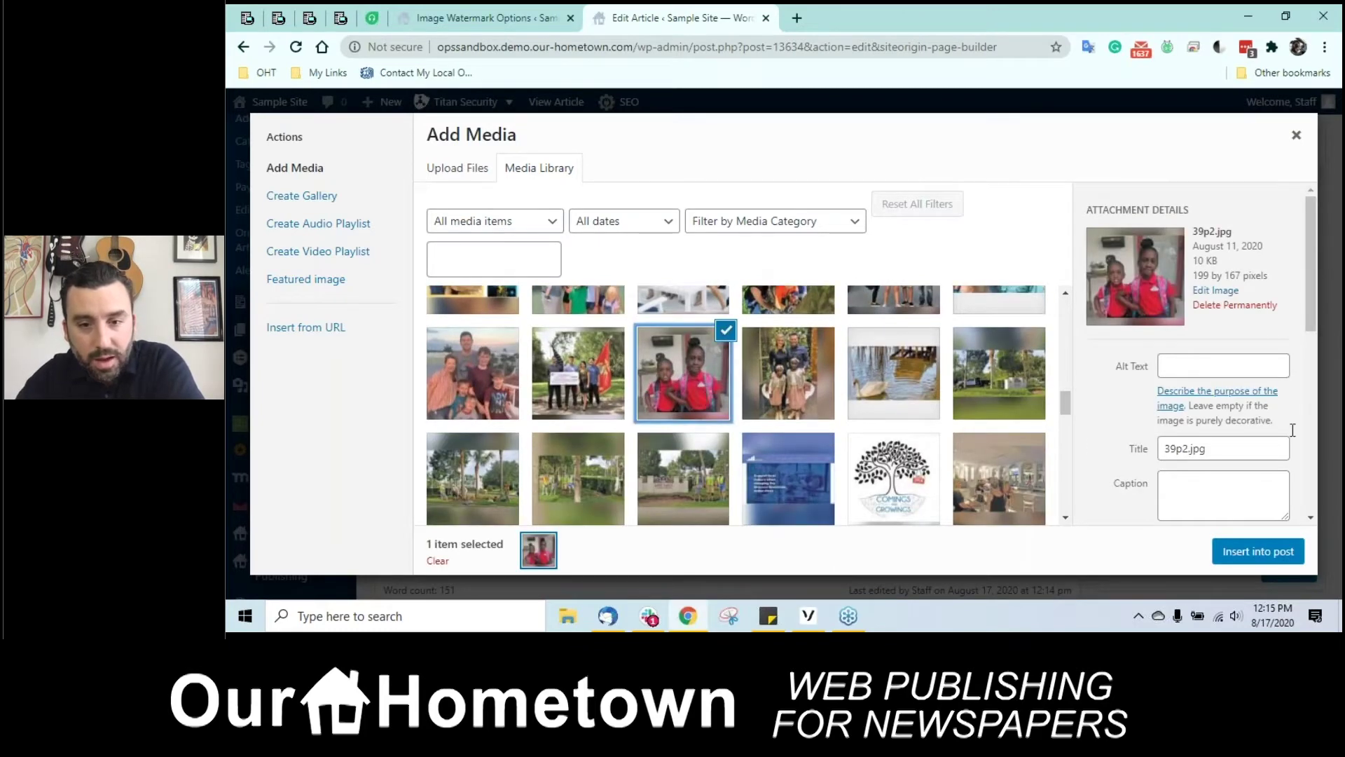
{"action": "scroll", "coordinate": [1261, 388], "scroll_direction": "down", "scroll_amount": 6}
{"action": "left_click", "coordinate": [1200, 269]}
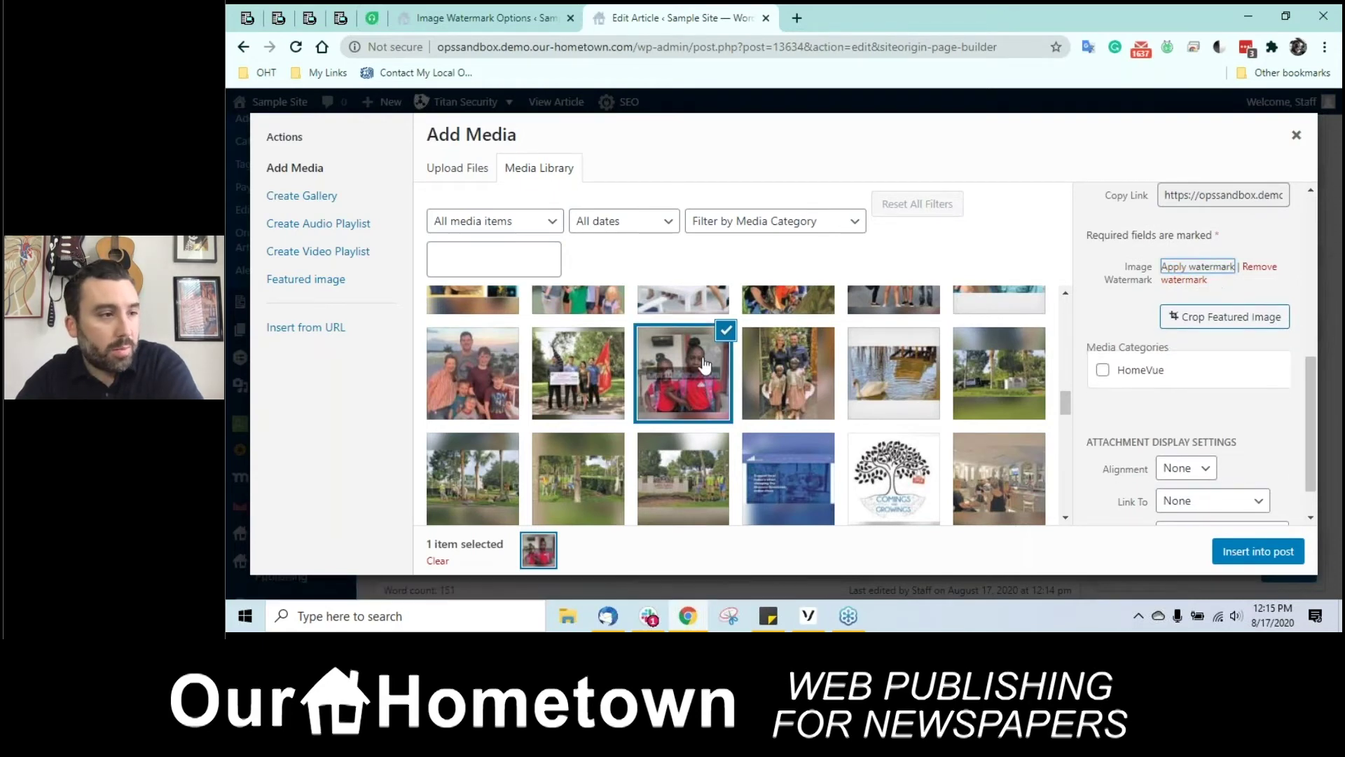
Step: Insert 39p2.jpg at the start of the article body, inspect it, and delete it from the body
{"action": "left_click", "coordinate": [1268, 551]}
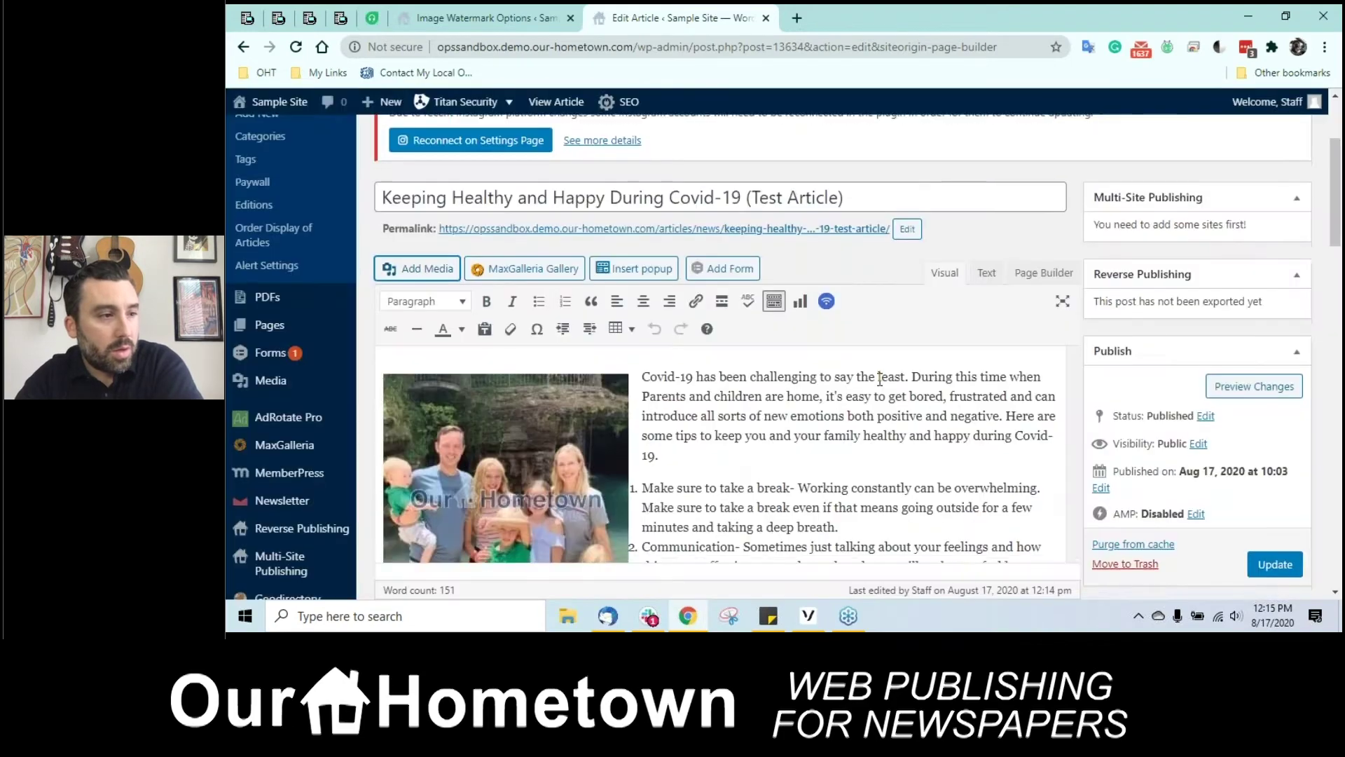
{"action": "scroll", "coordinate": [869, 388], "scroll_direction": "down", "scroll_amount": 5}
{"action": "scroll", "coordinate": [844, 361], "scroll_direction": "up", "scroll_amount": 3}
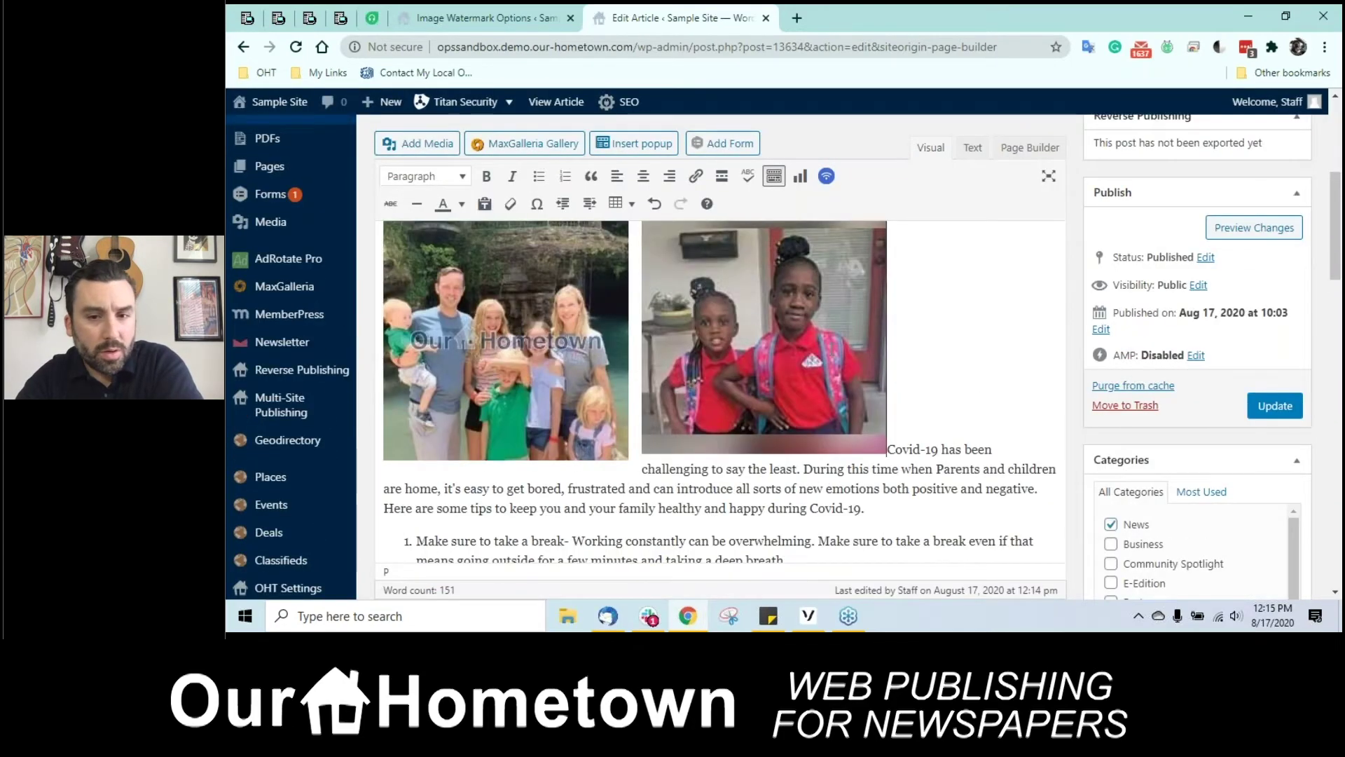
{"action": "left_click", "coordinate": [794, 265]}
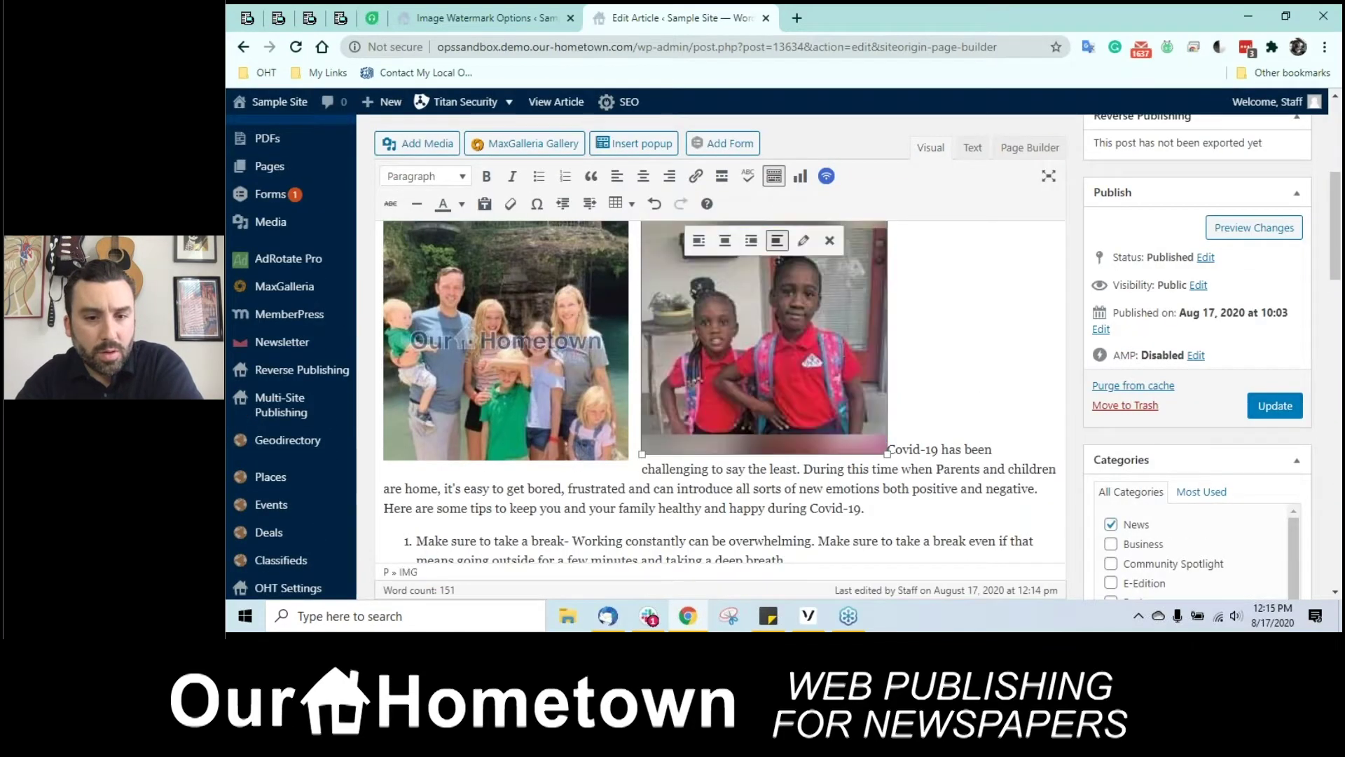
{"action": "left_click", "coordinate": [831, 246]}
Step: Select 39p2.jpg in the media library again, reapply the image watermark, and review its attachment details
{"action": "left_click", "coordinate": [426, 143]}
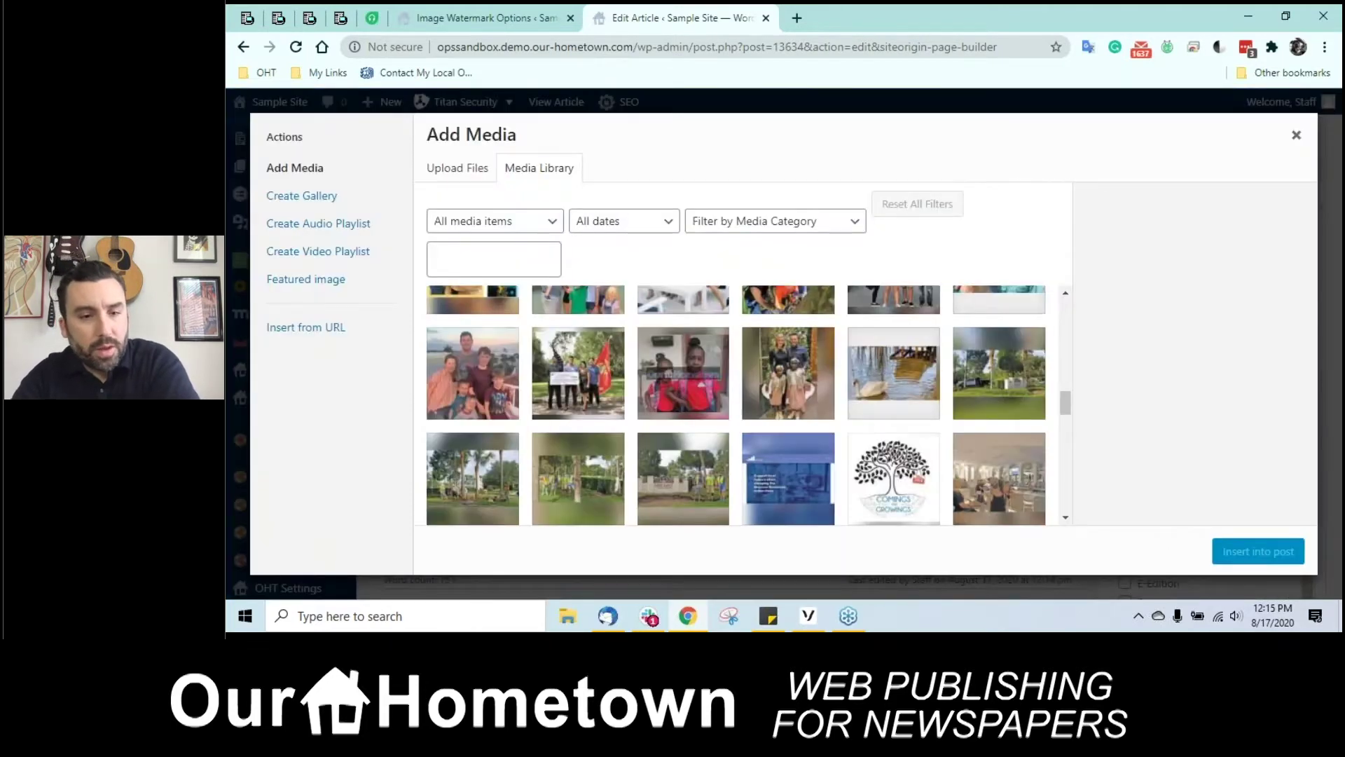
{"action": "left_click", "coordinate": [716, 366]}
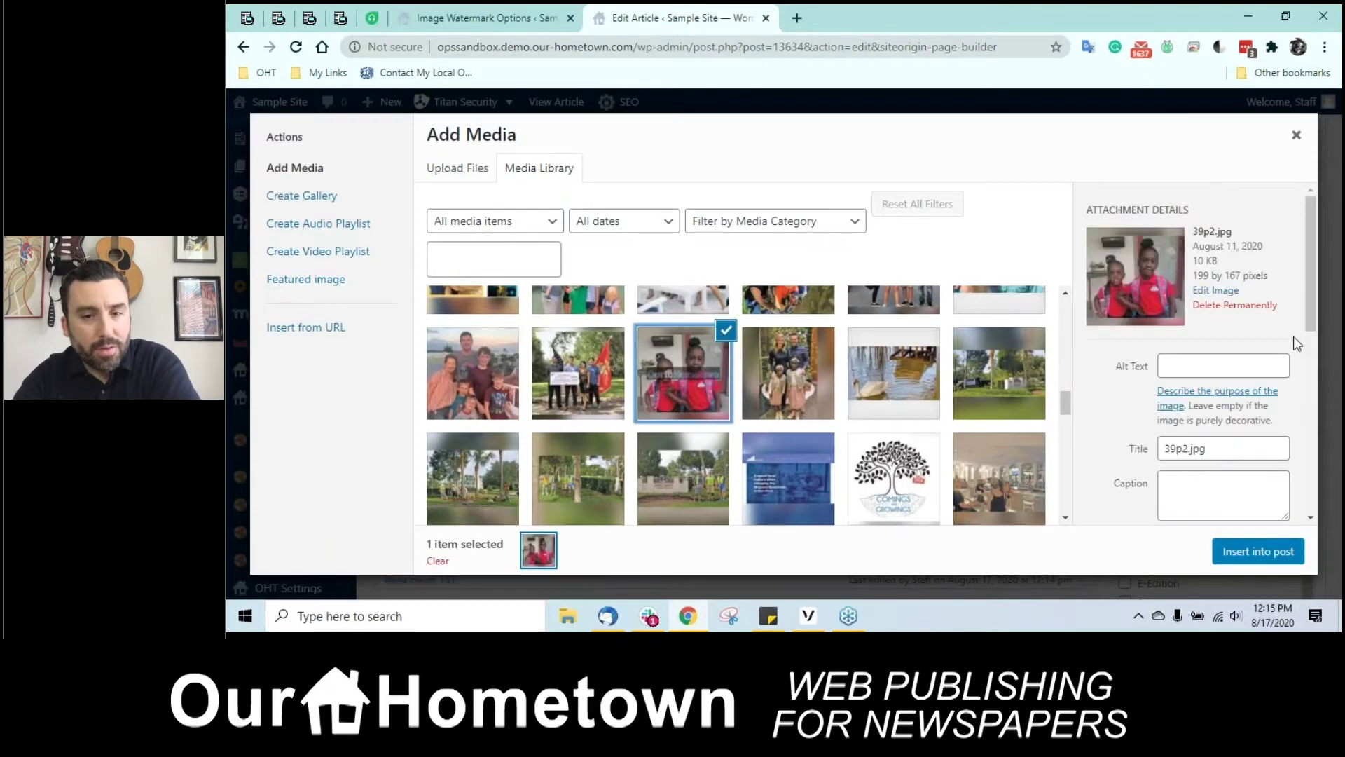
{"action": "scroll", "coordinate": [1297, 344], "scroll_direction": "down", "scroll_amount": 3}
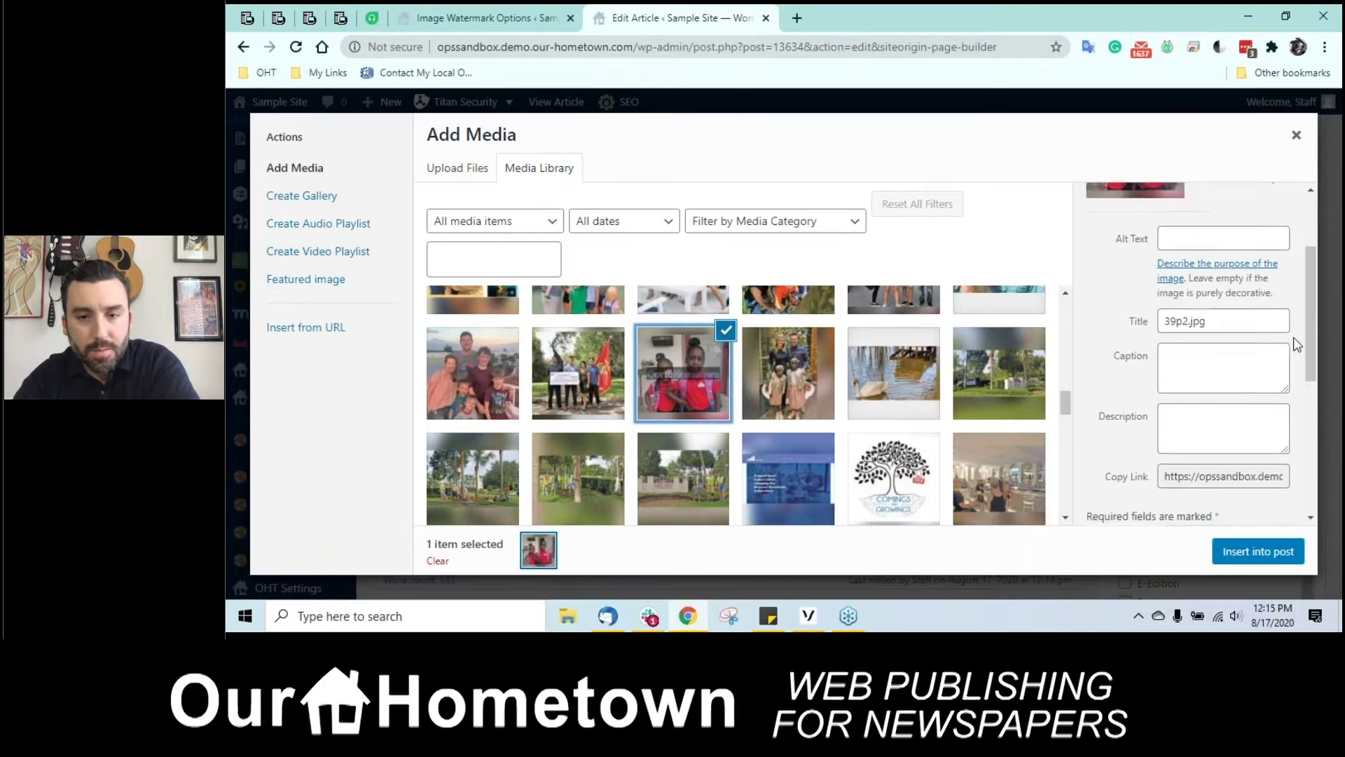
{"action": "scroll", "coordinate": [1297, 343], "scroll_direction": "down", "scroll_amount": 1}
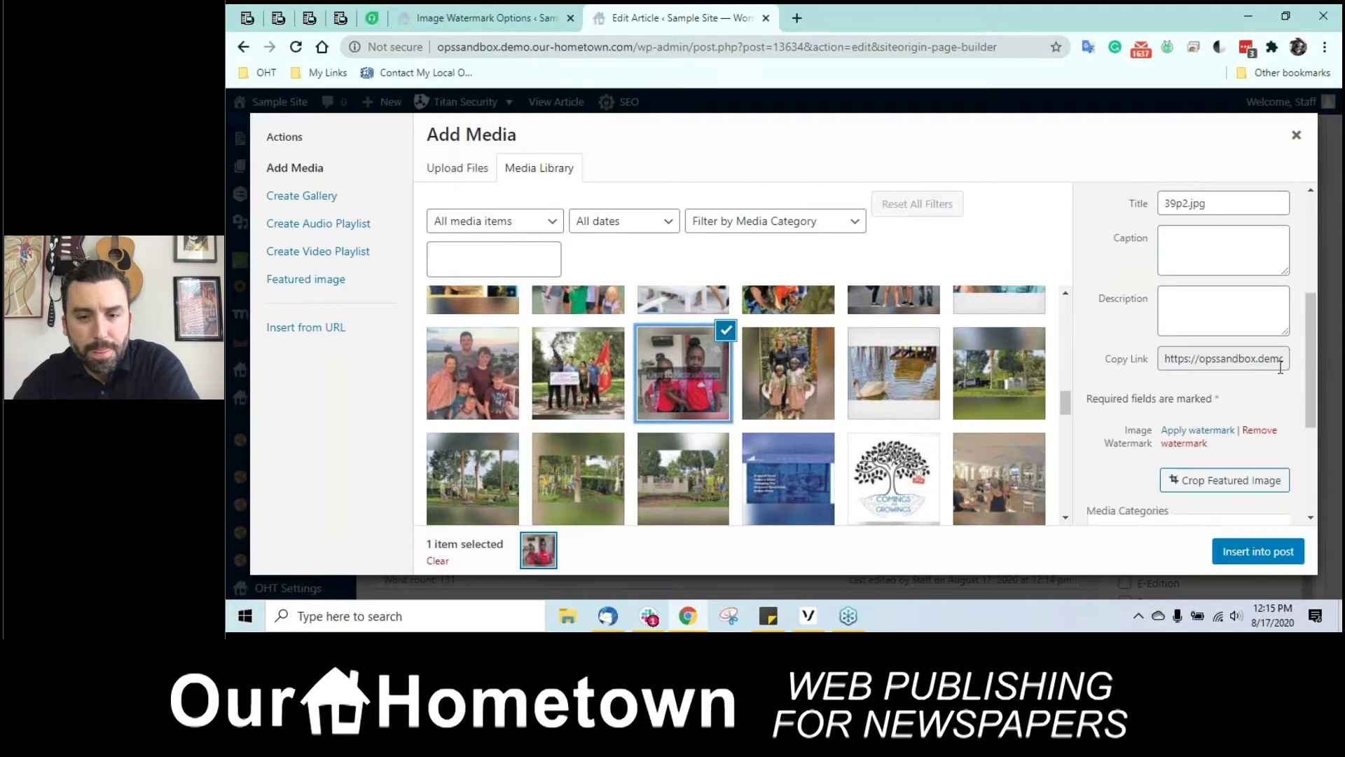
{"action": "left_click", "coordinate": [1205, 433]}
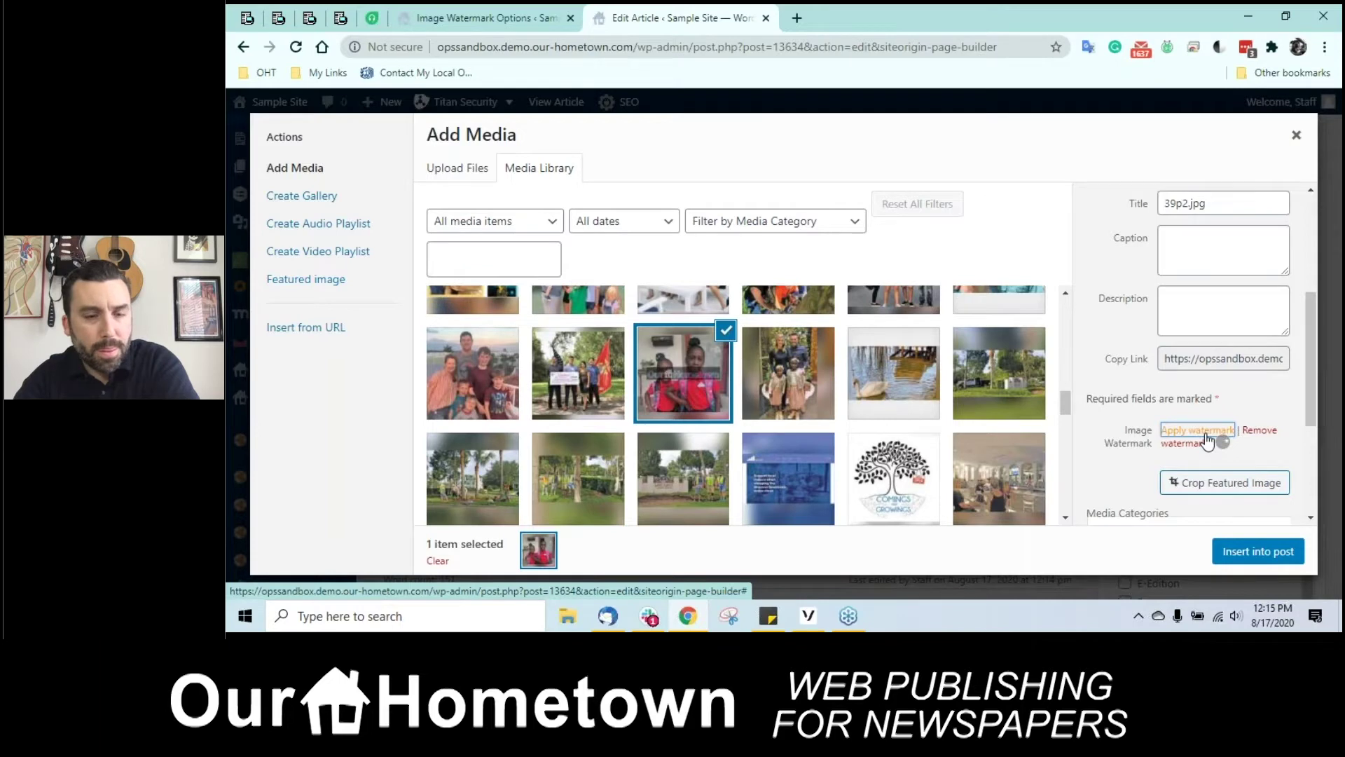
{"action": "scroll", "coordinate": [1207, 439], "scroll_direction": "down", "scroll_amount": 1}
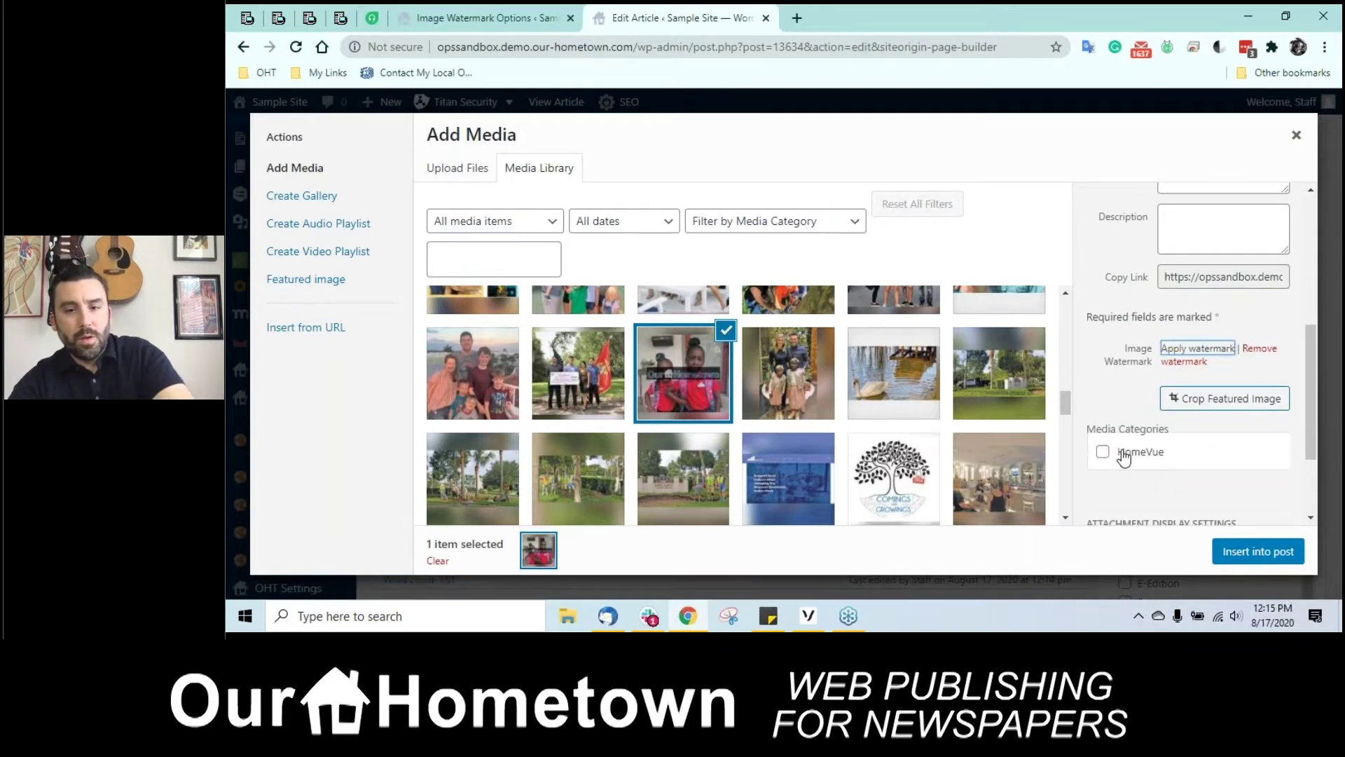
{"action": "scroll", "coordinate": [1123, 457], "scroll_direction": "down", "scroll_amount": 2}
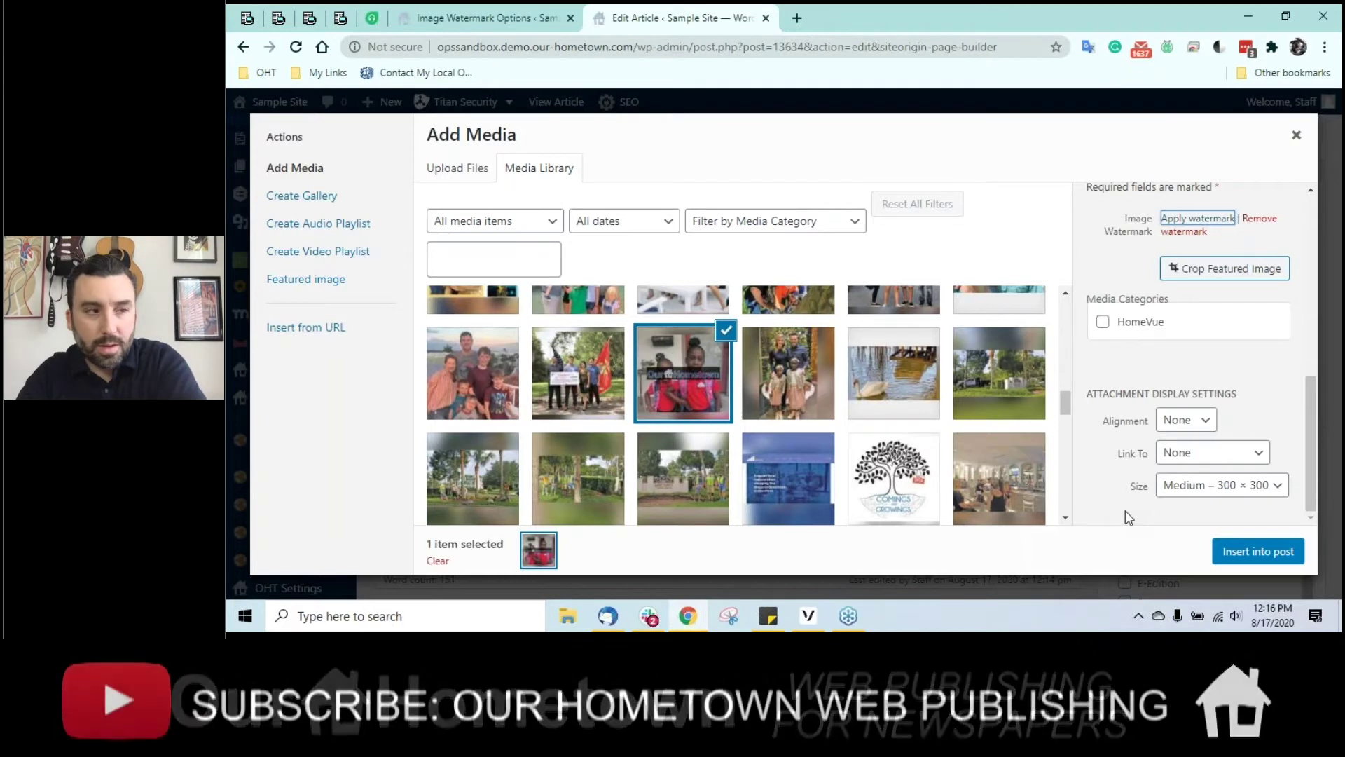
{"action": "scroll", "coordinate": [1128, 517], "scroll_direction": "up", "scroll_amount": 3}
{"action": "scroll", "coordinate": [1128, 516], "scroll_direction": "up", "scroll_amount": 3}
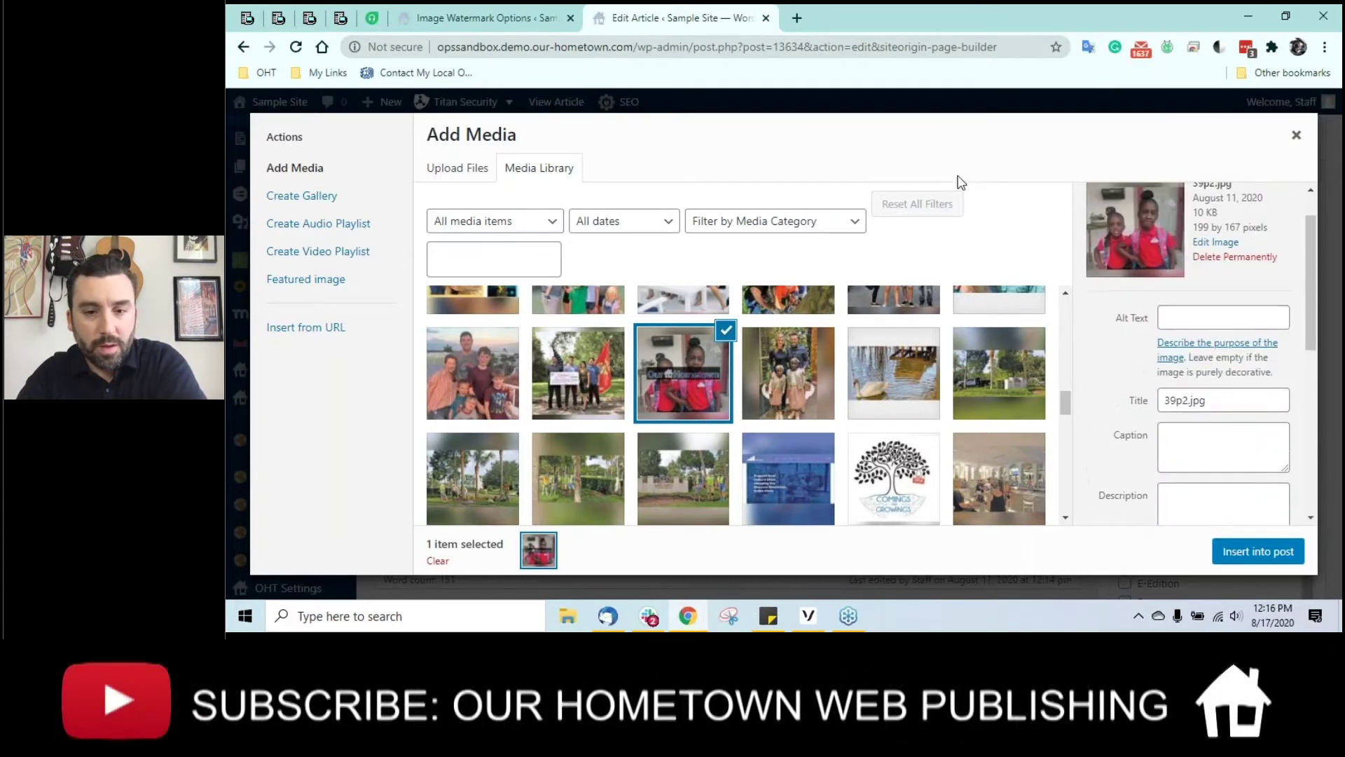
Step: Copy the article edit page's address, send it in the Slack group conversation that asks for the article link, and return to the browser
{"action": "left_click", "coordinate": [1015, 52]}
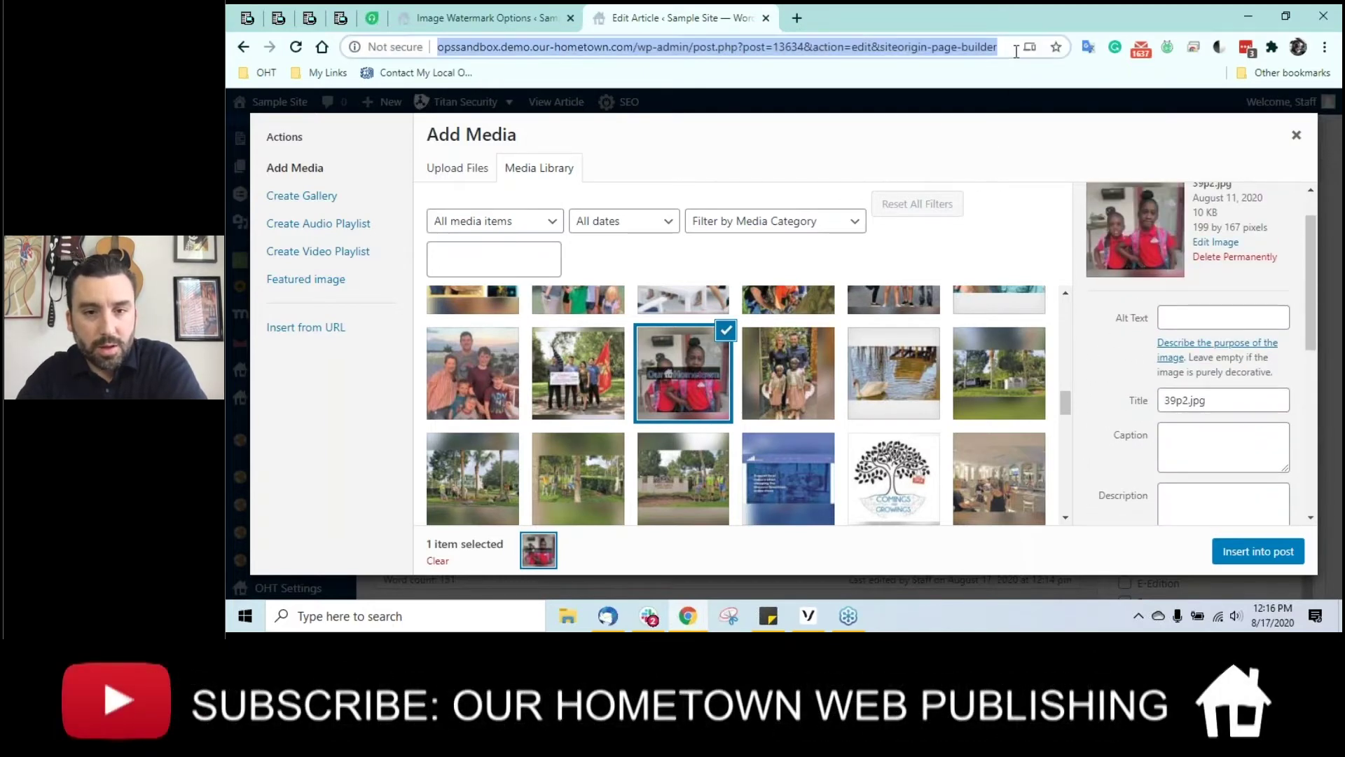
{"action": "right_click", "coordinate": [960, 49]}
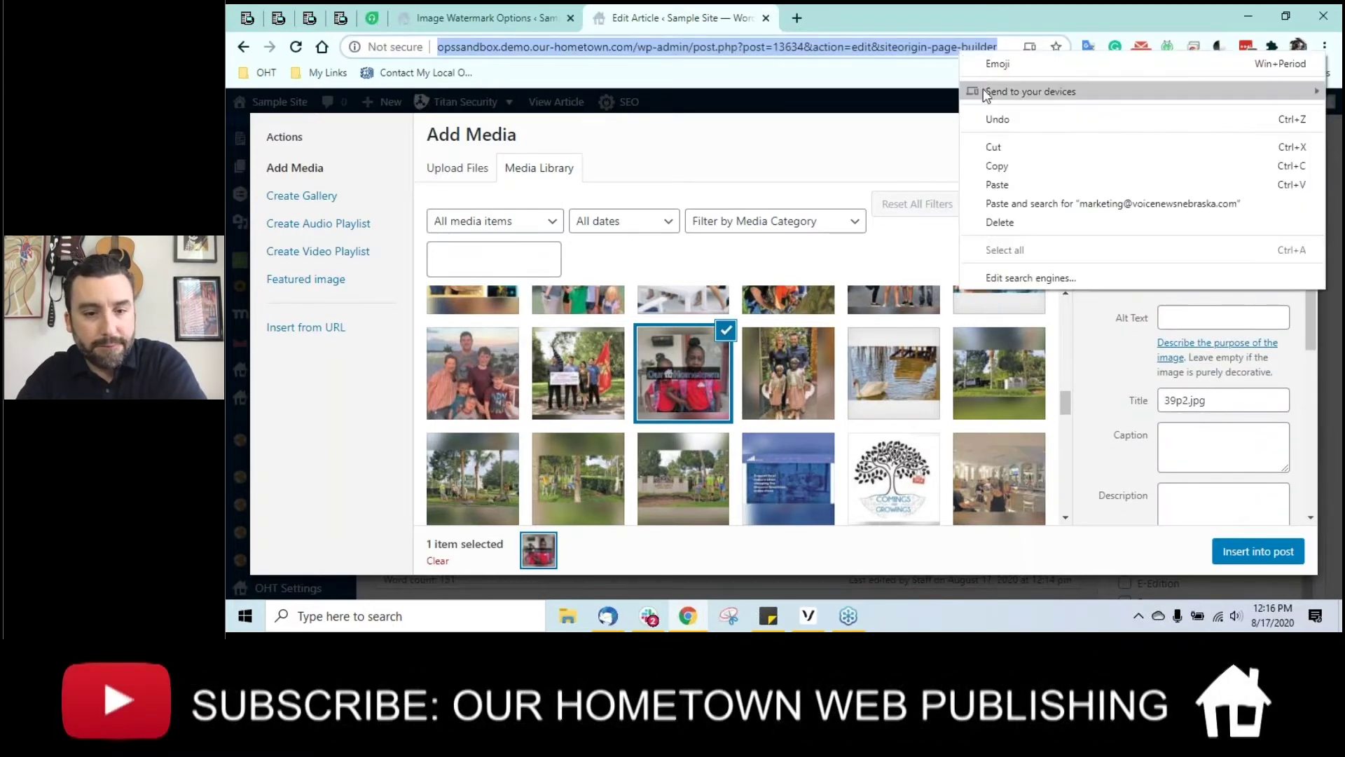
{"action": "left_click", "coordinate": [997, 168]}
{"action": "left_click", "coordinate": [649, 616]}
{"action": "scroll", "coordinate": [329, 350], "scroll_direction": "down", "scroll_amount": 5}
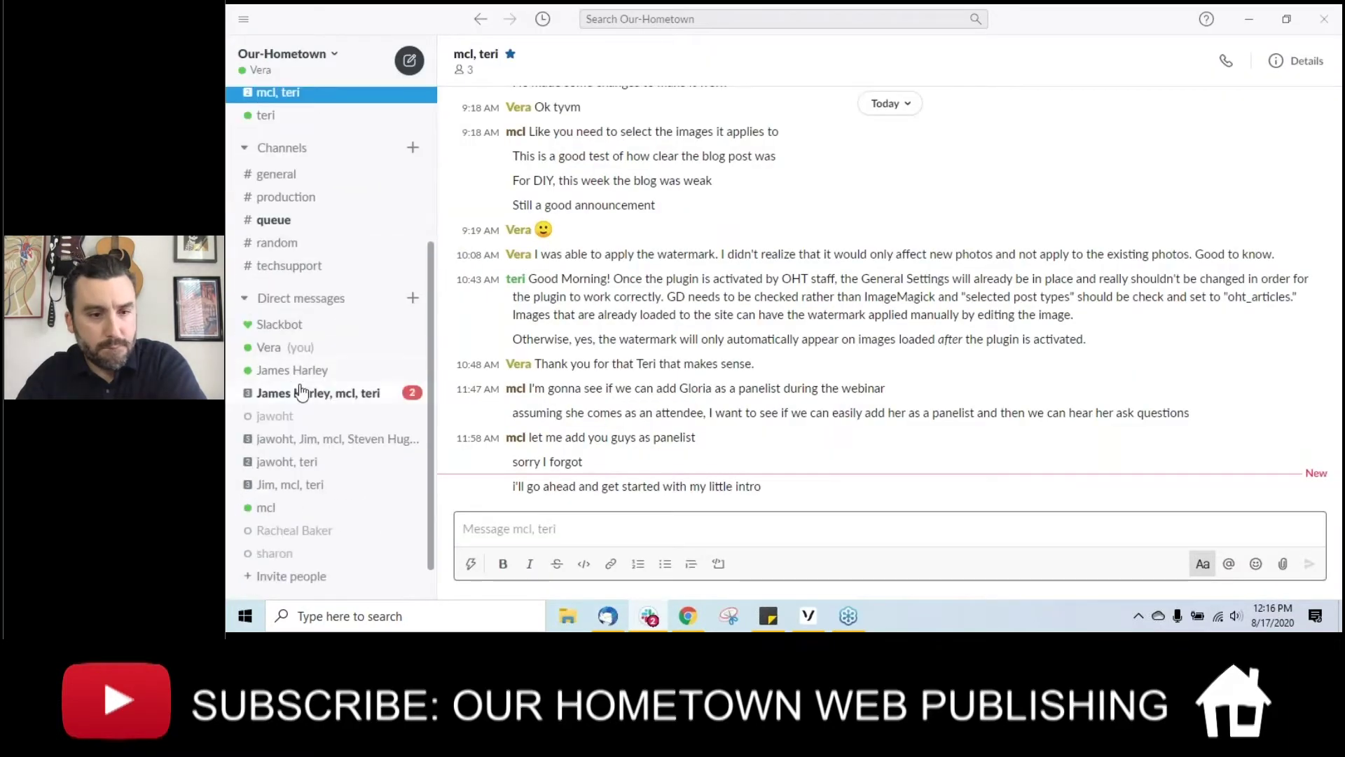
{"action": "left_click", "coordinate": [318, 392]}
{"action": "right_click", "coordinate": [526, 533]}
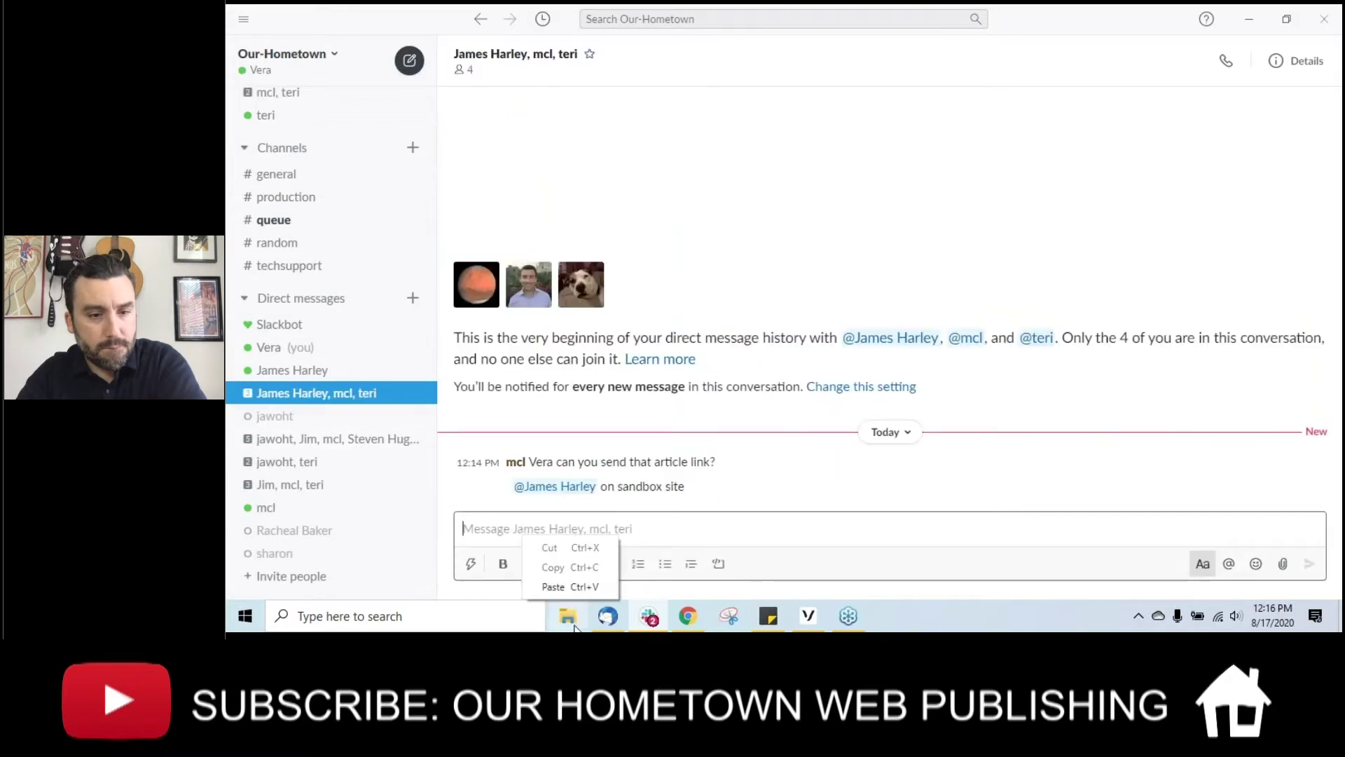
{"action": "left_click", "coordinate": [560, 587]}
{"action": "key", "text": "Return"}
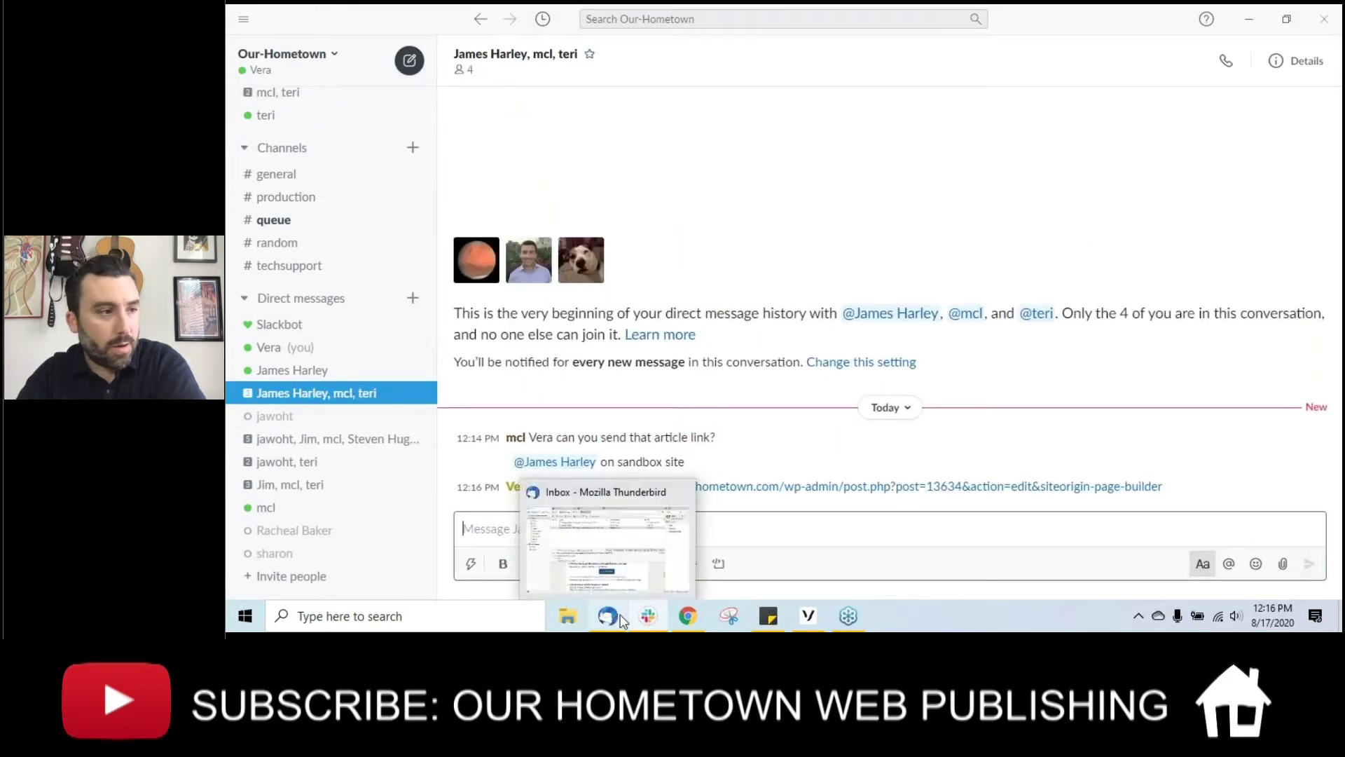
{"action": "left_click", "coordinate": [1248, 18]}
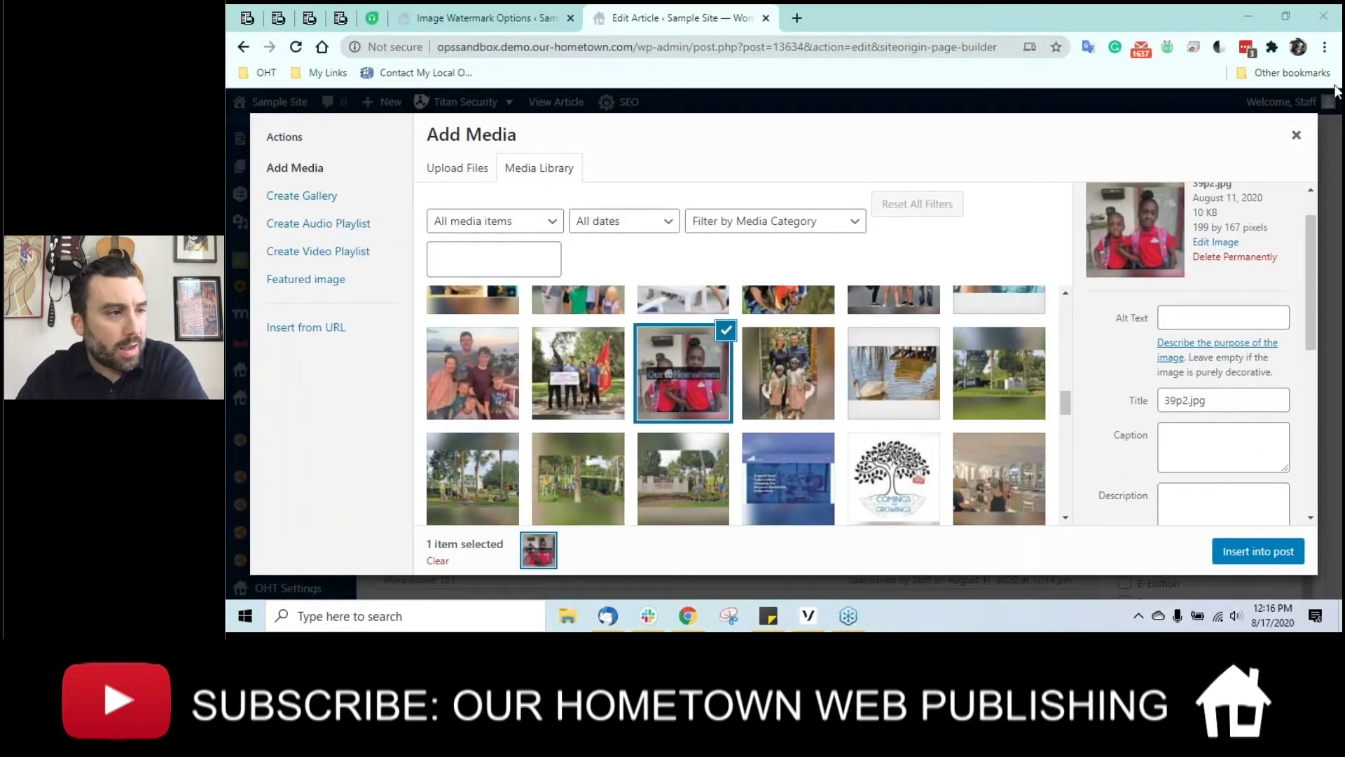
Step: Close the Add Media dialog without inserting the selected photo into the article
{"action": "left_click", "coordinate": [1240, 141]}
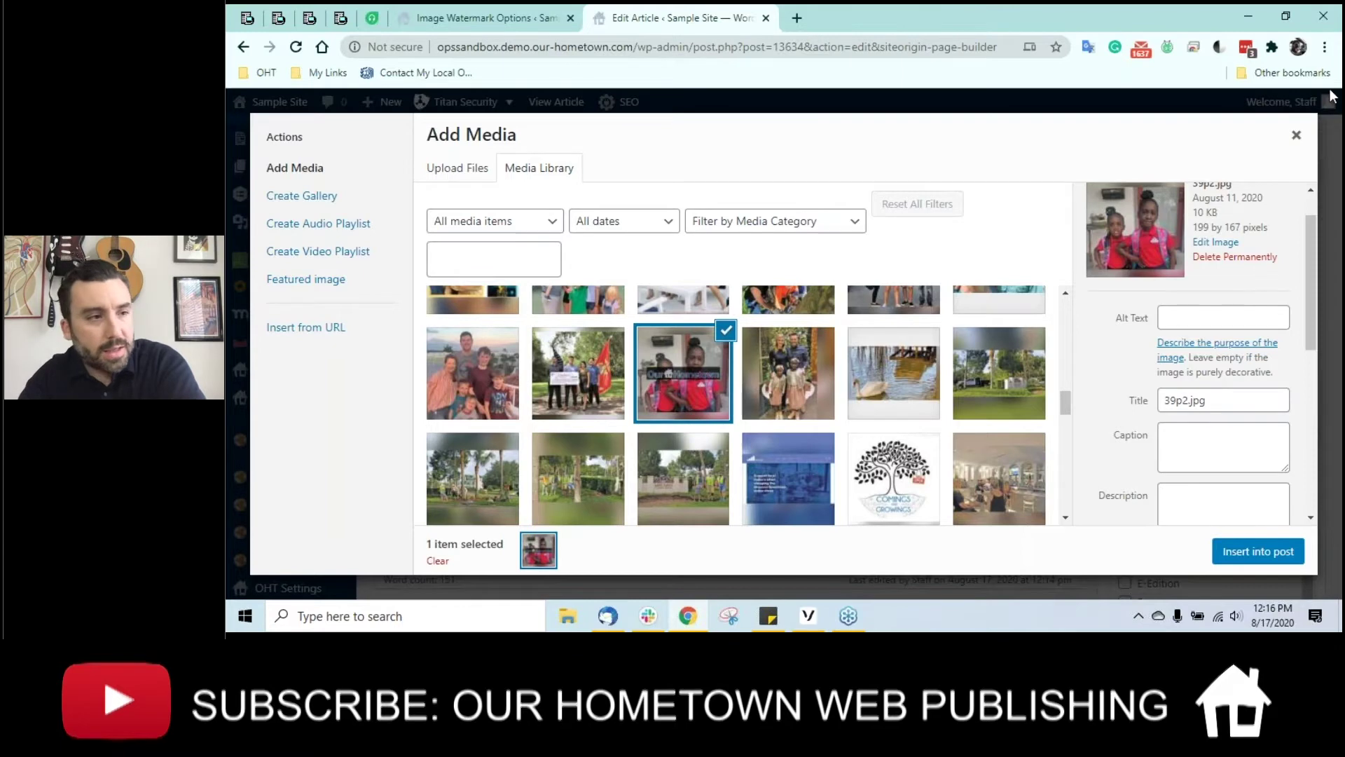
{"action": "left_click", "coordinate": [1296, 135]}
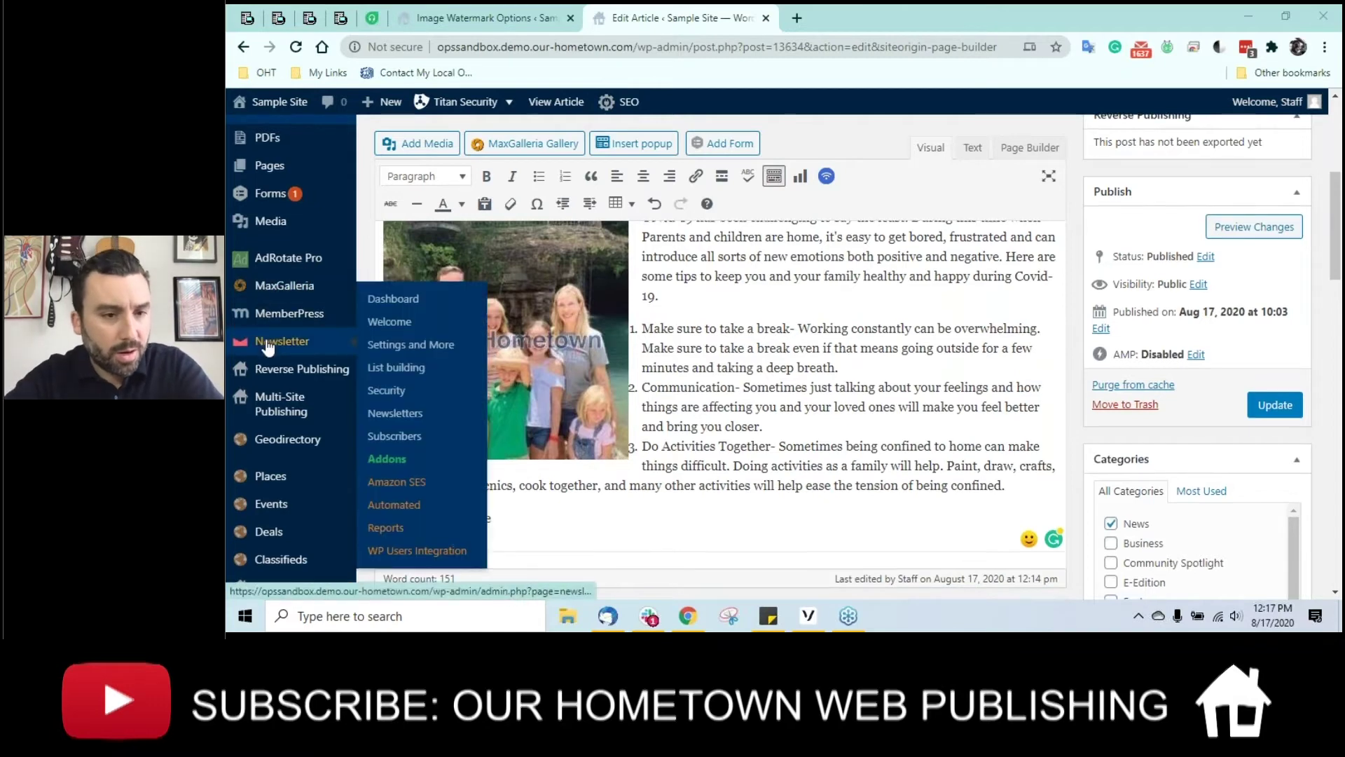
Step: Look through the full list of admin menu entries for the place to manage the site's images
{"action": "scroll", "coordinate": [280, 345], "scroll_direction": "down", "scroll_amount": 3}
{"action": "mouse_move", "coordinate": [279, 344]}
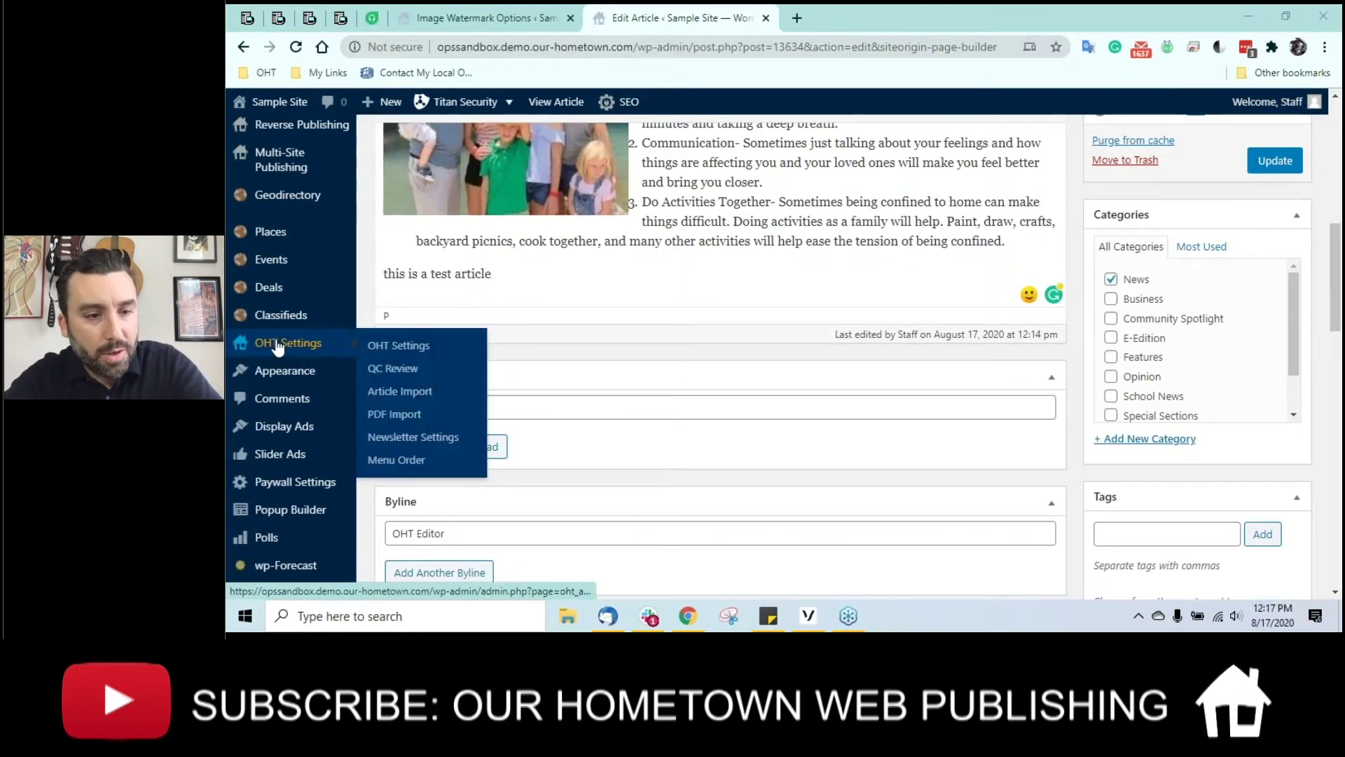
{"action": "scroll", "coordinate": [279, 345], "scroll_direction": "down", "scroll_amount": 4}
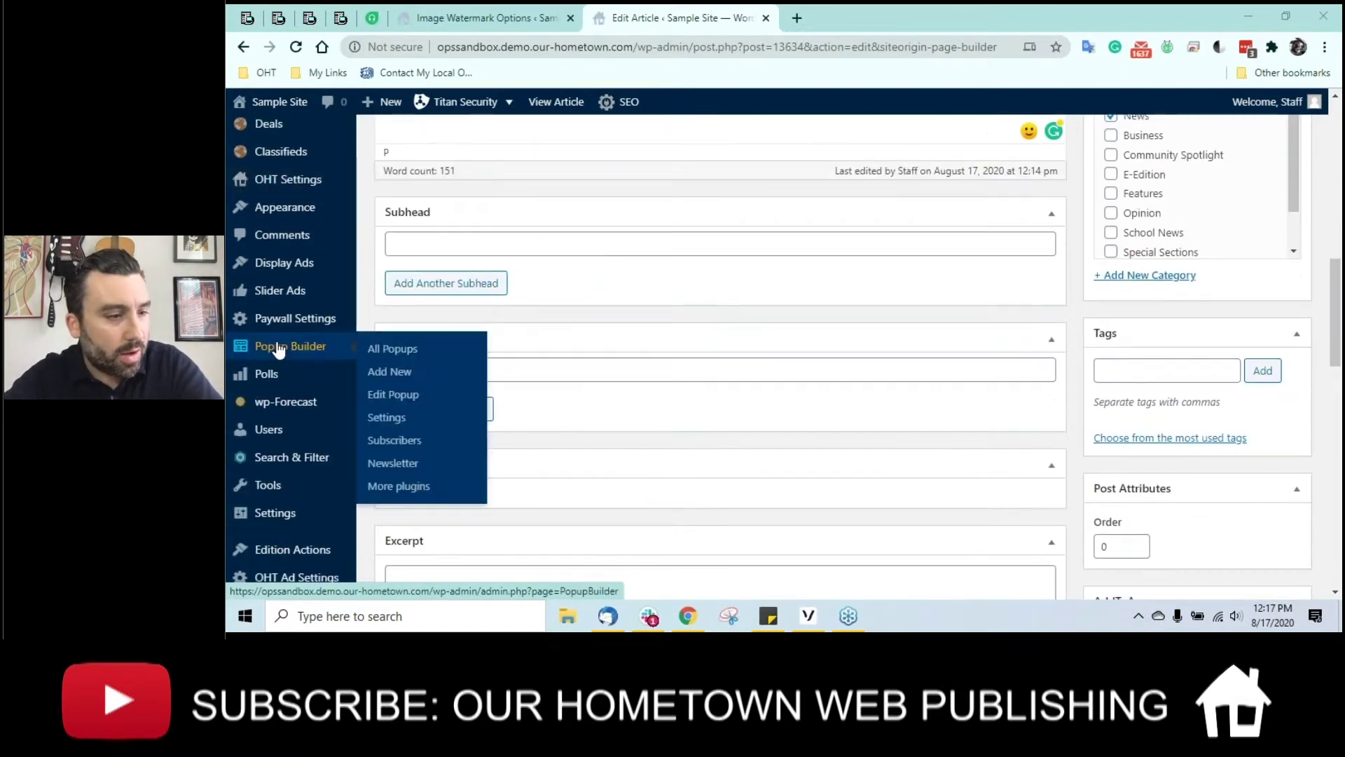
{"action": "scroll", "coordinate": [279, 348], "scroll_direction": "down", "scroll_amount": 4}
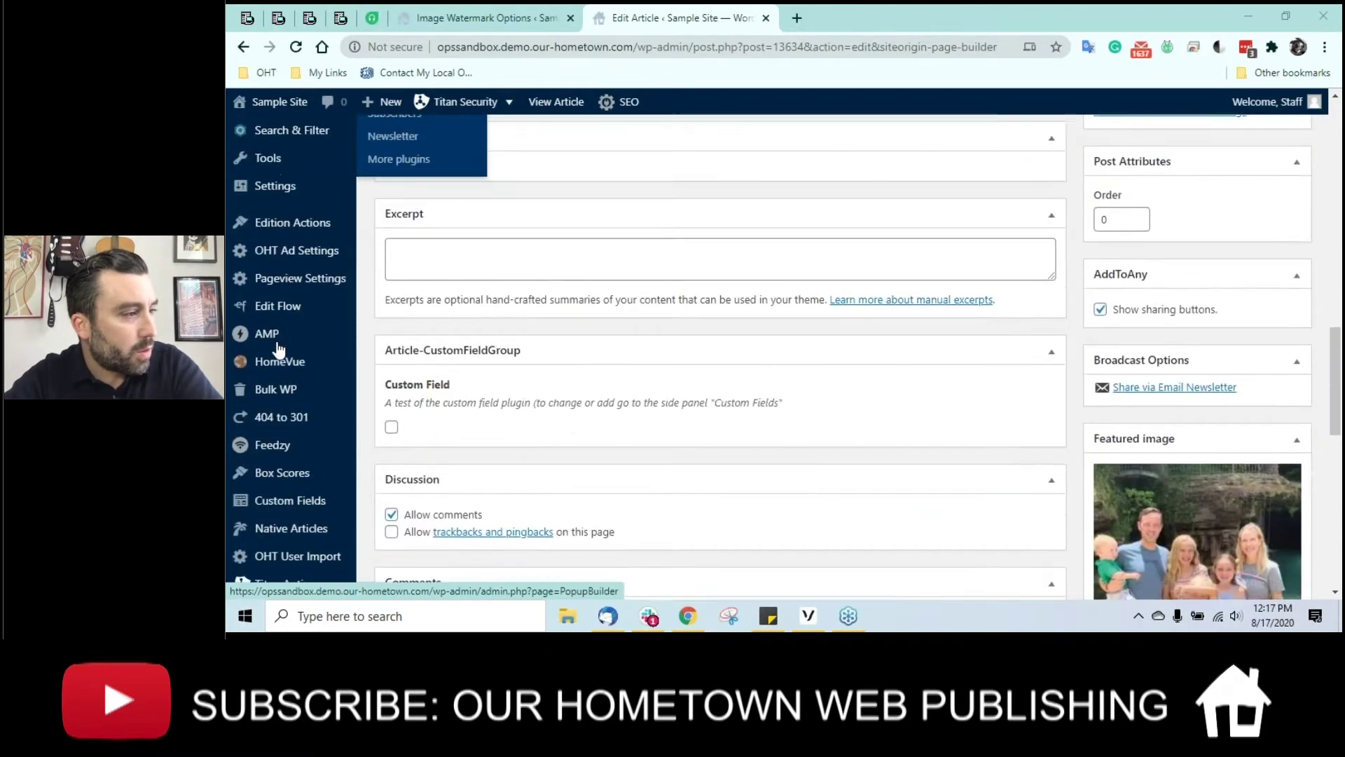
{"action": "scroll", "coordinate": [279, 348], "scroll_direction": "down", "scroll_amount": 5}
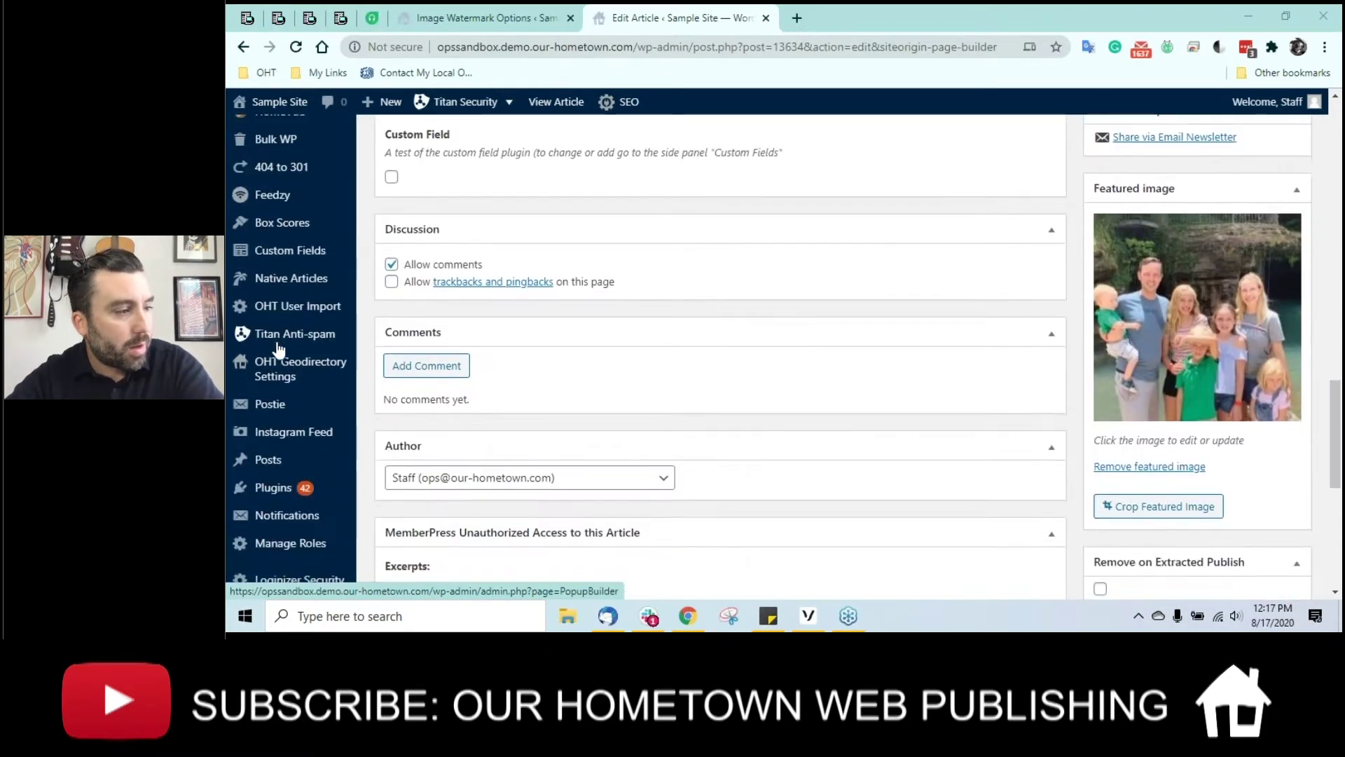
{"action": "scroll", "coordinate": [279, 348], "scroll_direction": "up", "scroll_amount": 4}
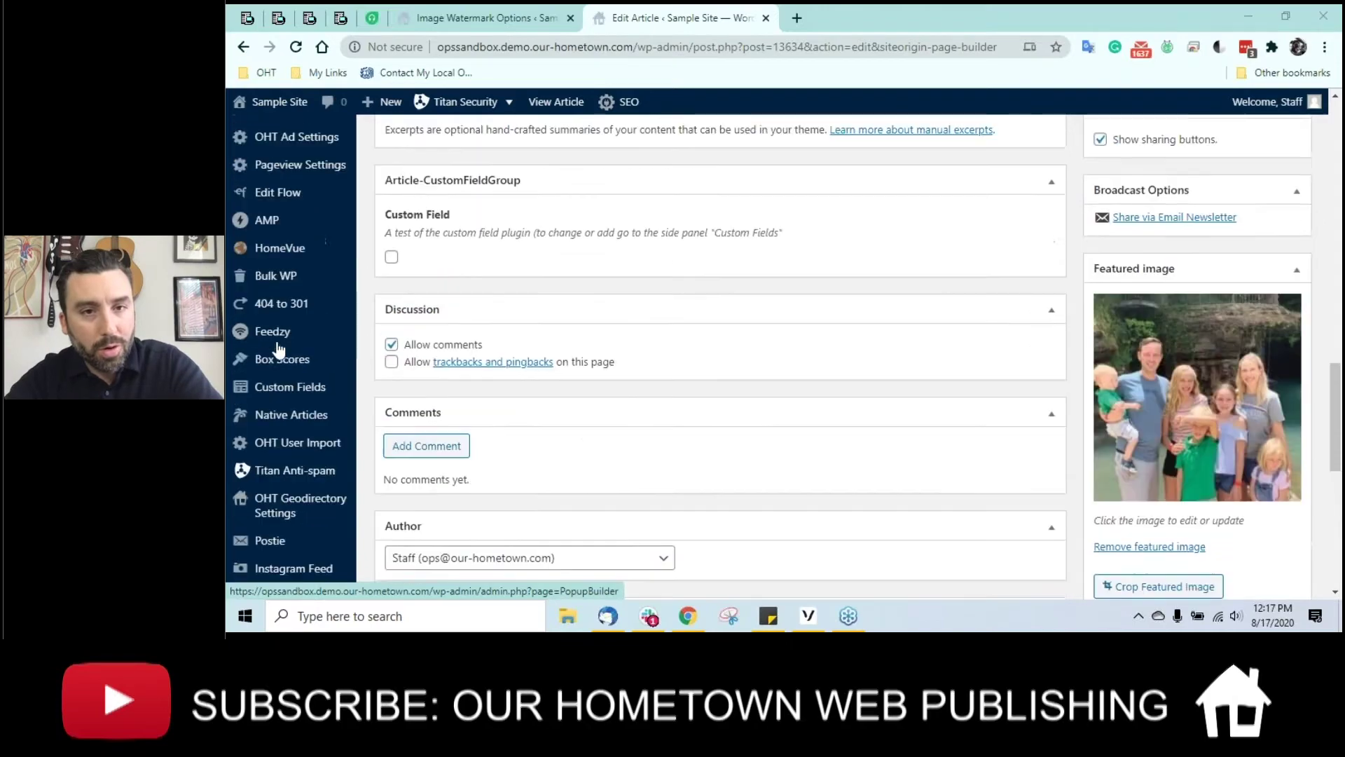
{"action": "scroll", "coordinate": [279, 348], "scroll_direction": "up", "scroll_amount": 5}
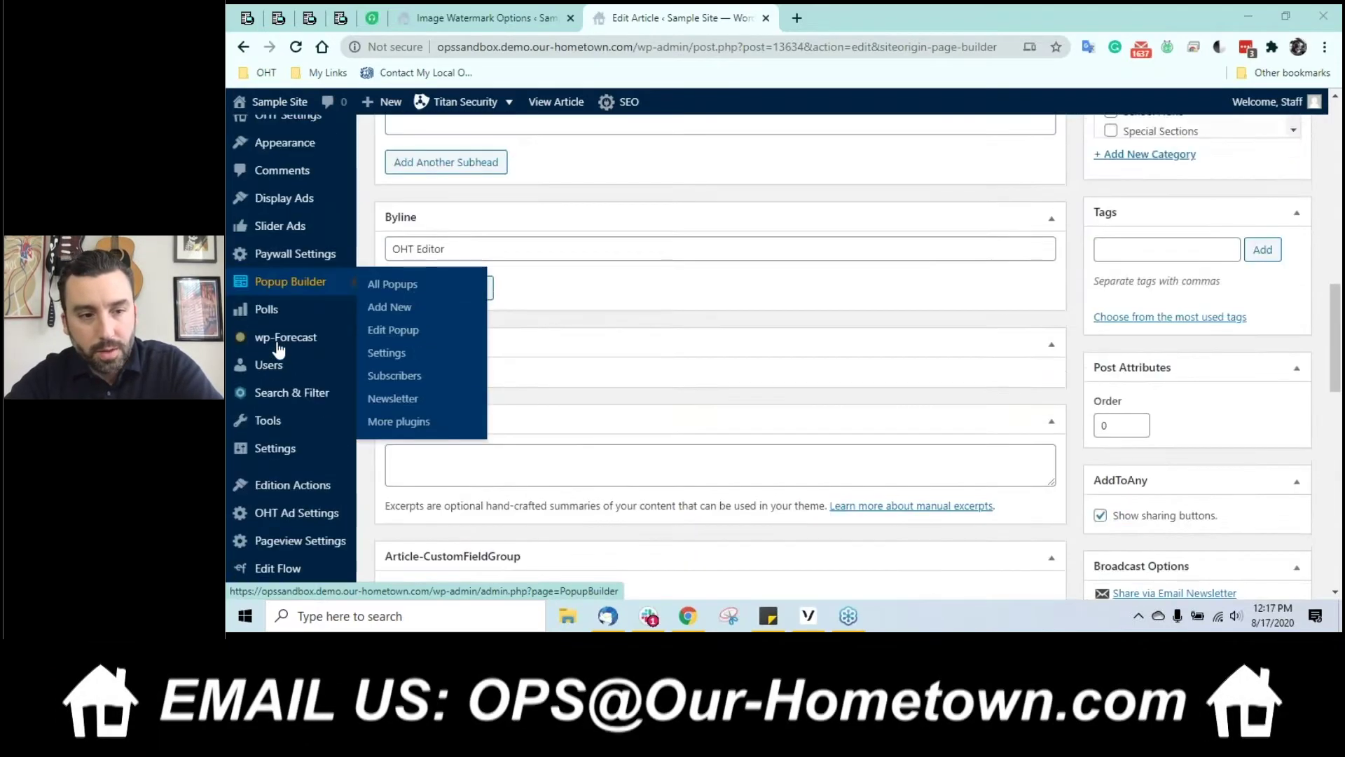
{"action": "scroll", "coordinate": [279, 348], "scroll_direction": "up", "scroll_amount": 4}
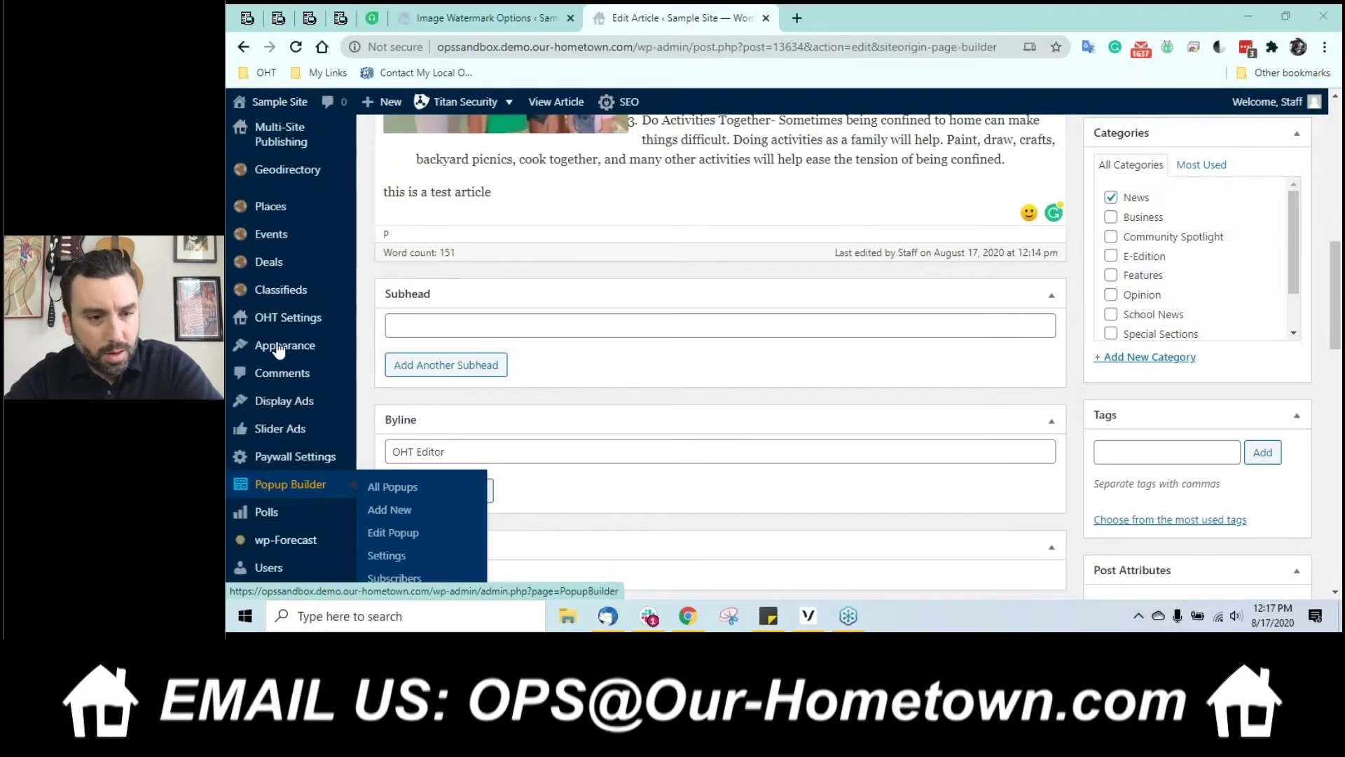
{"action": "scroll", "coordinate": [279, 348], "scroll_direction": "up", "scroll_amount": 7}
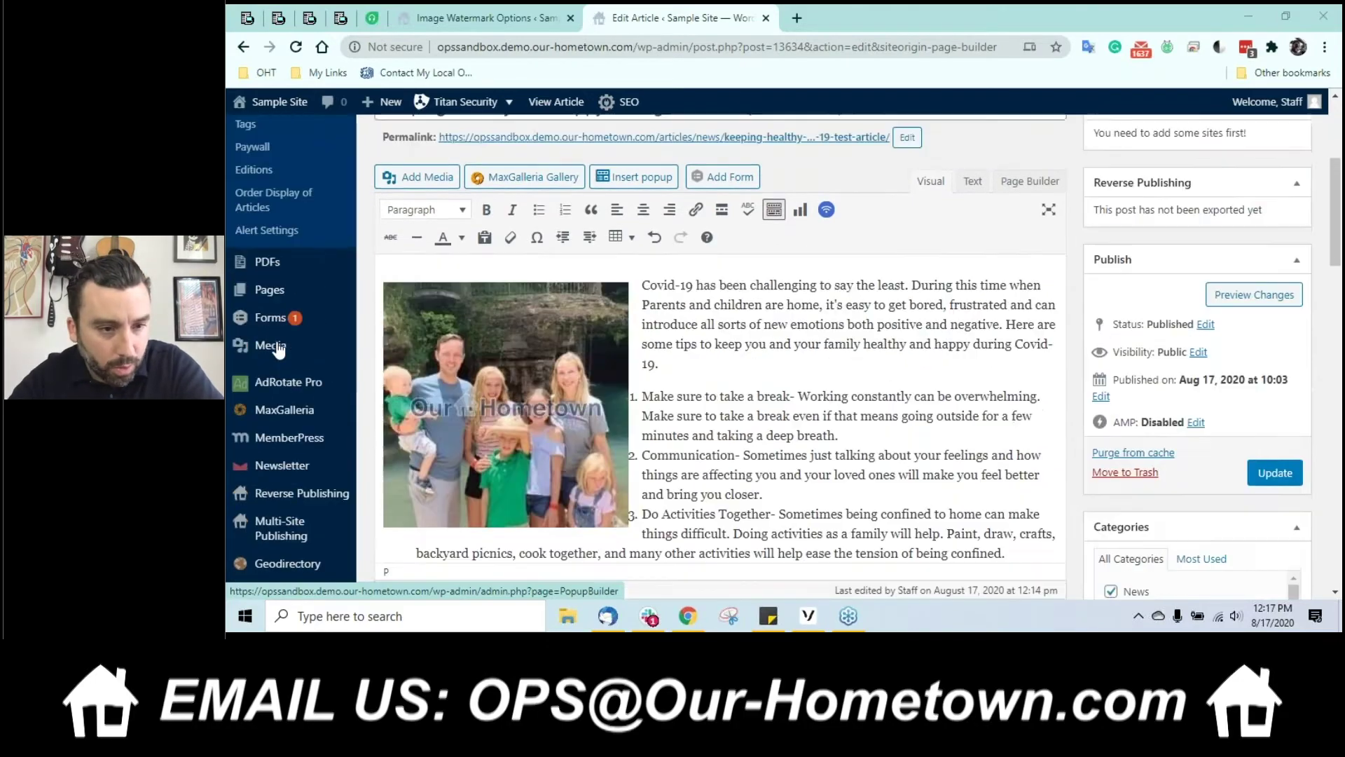
{"action": "scroll", "coordinate": [279, 348], "scroll_direction": "up", "scroll_amount": 4}
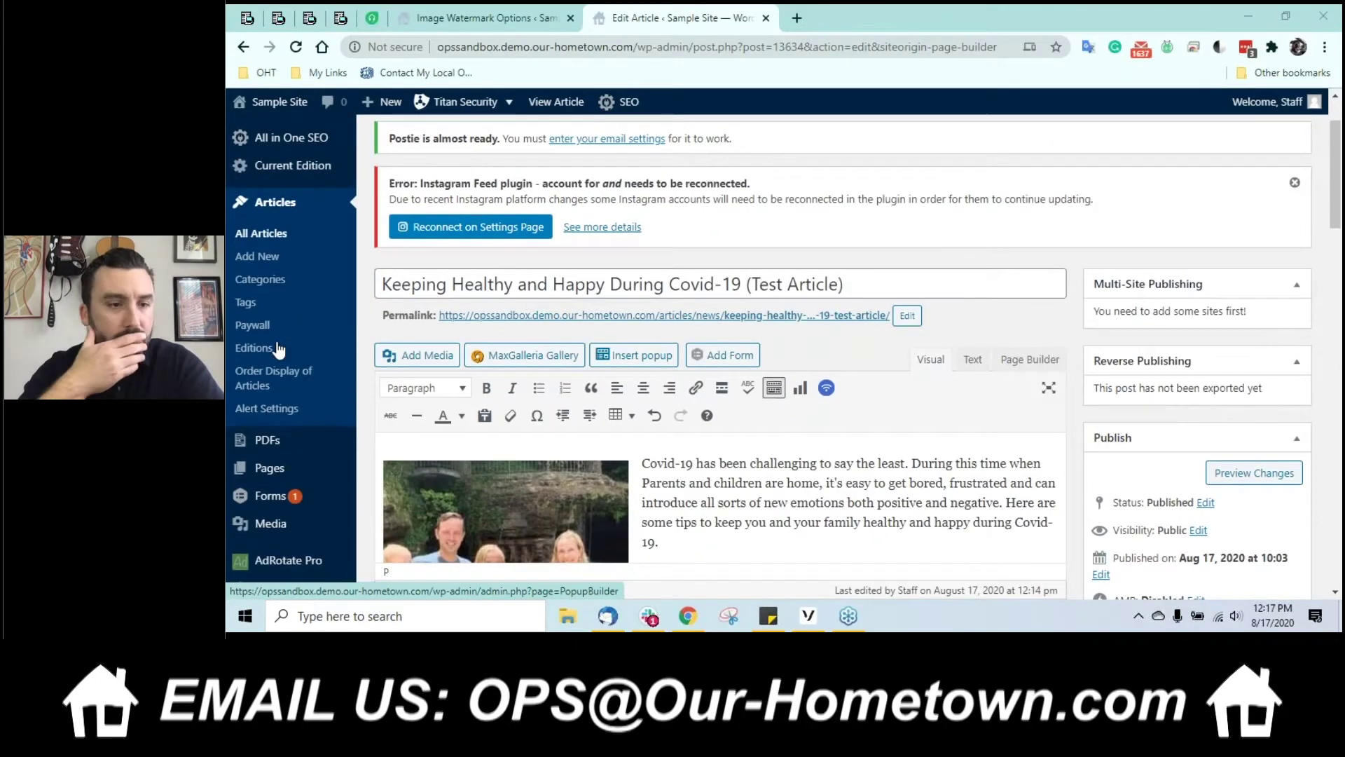
{"action": "scroll", "coordinate": [278, 350], "scroll_direction": "up", "scroll_amount": 1}
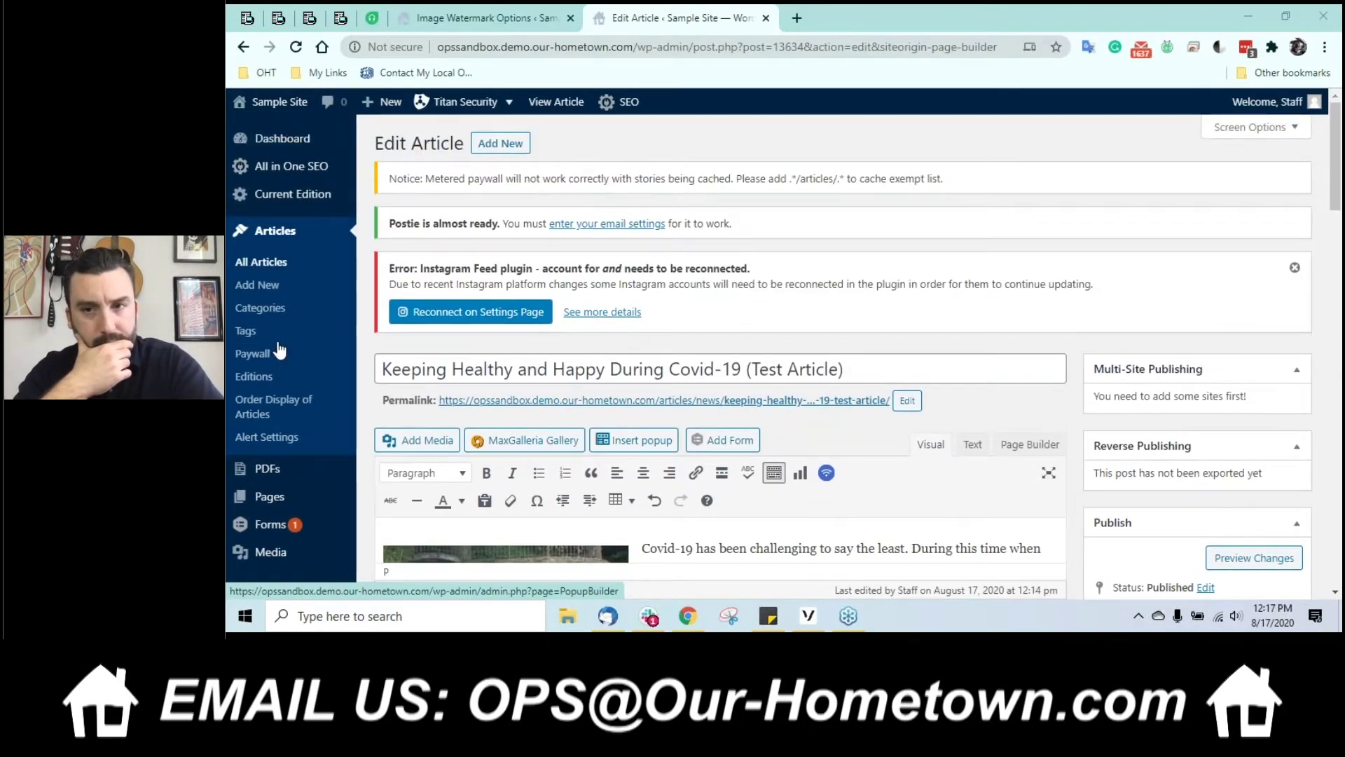
Step: Leave the article editor by way of the articles list and open the full Media Library
{"action": "left_click", "coordinate": [279, 235]}
{"action": "scroll", "coordinate": [308, 385], "scroll_direction": "down", "scroll_amount": 3}
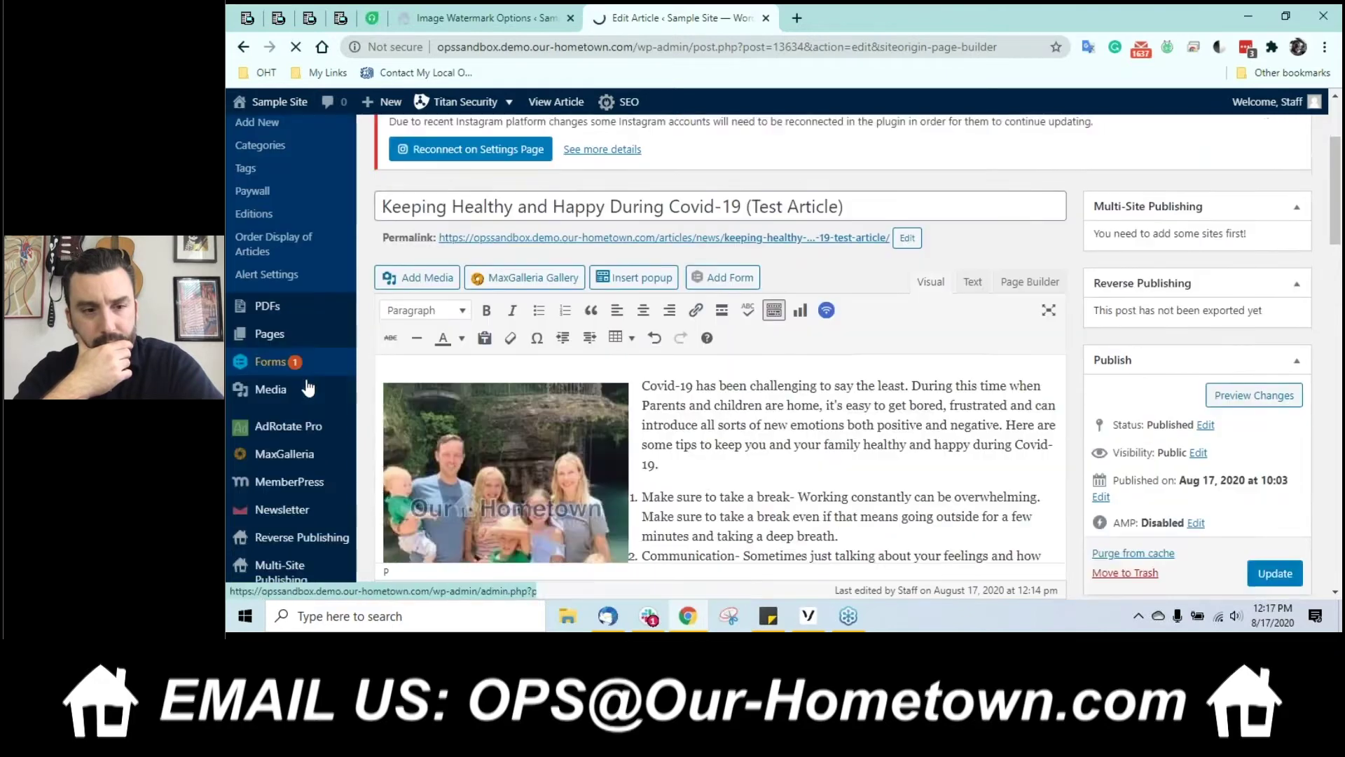
{"action": "scroll", "coordinate": [307, 387], "scroll_direction": "up", "scroll_amount": 3}
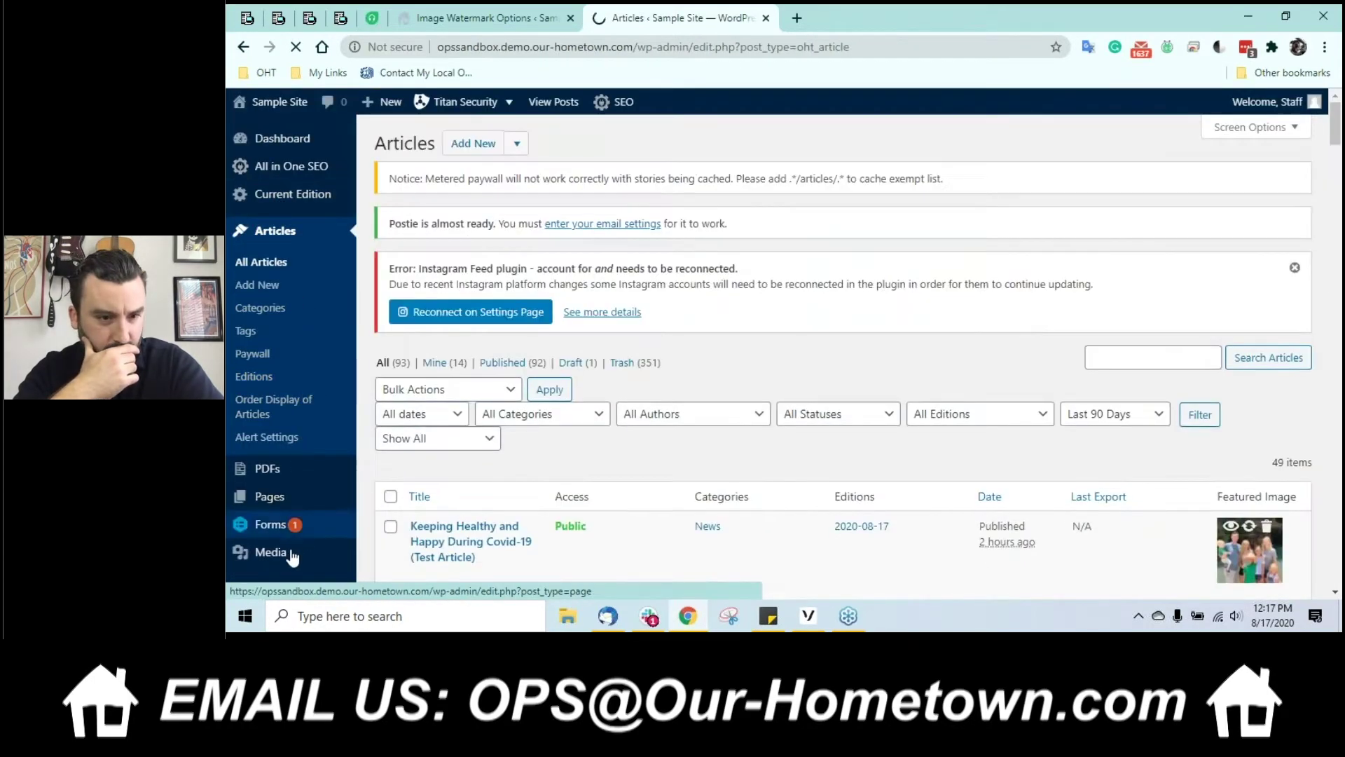
{"action": "left_click", "coordinate": [292, 554]}
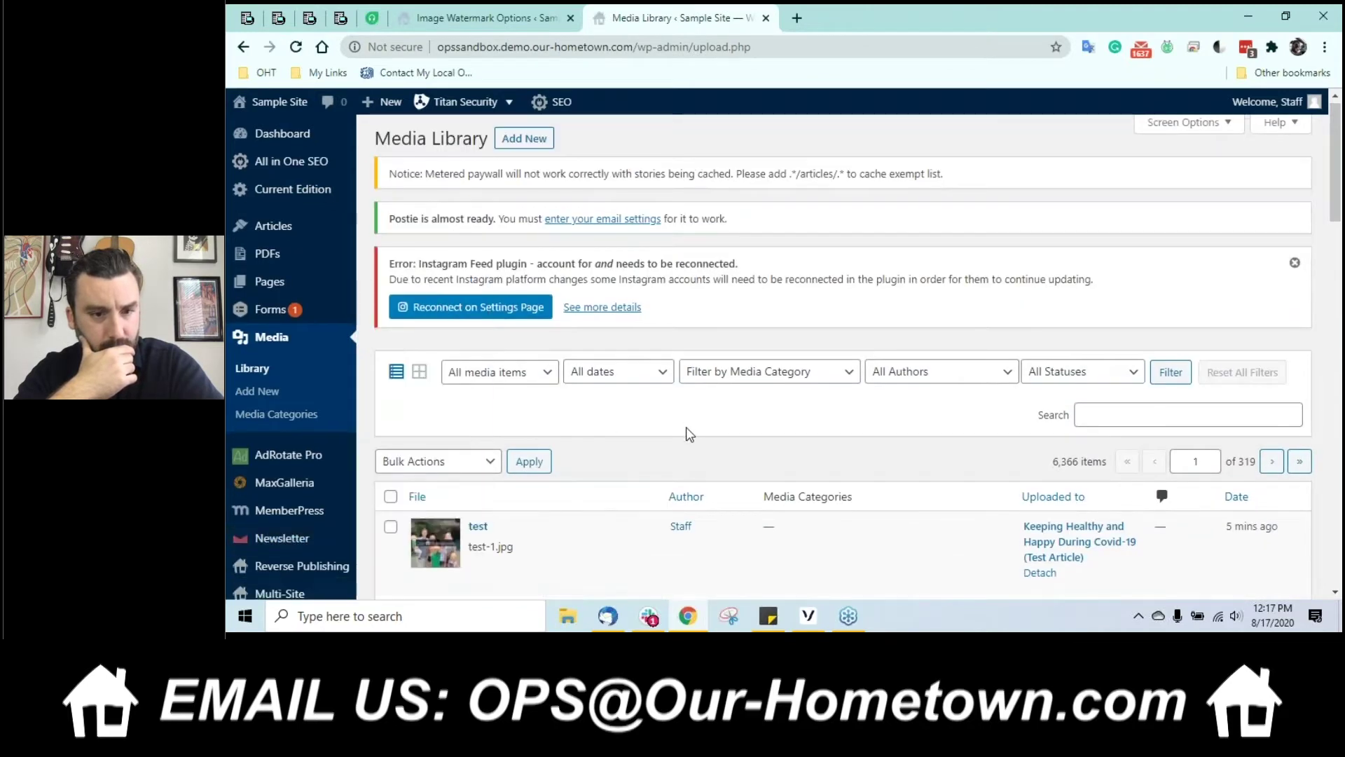
{"action": "scroll", "coordinate": [690, 435], "scroll_direction": "down", "scroll_amount": 2}
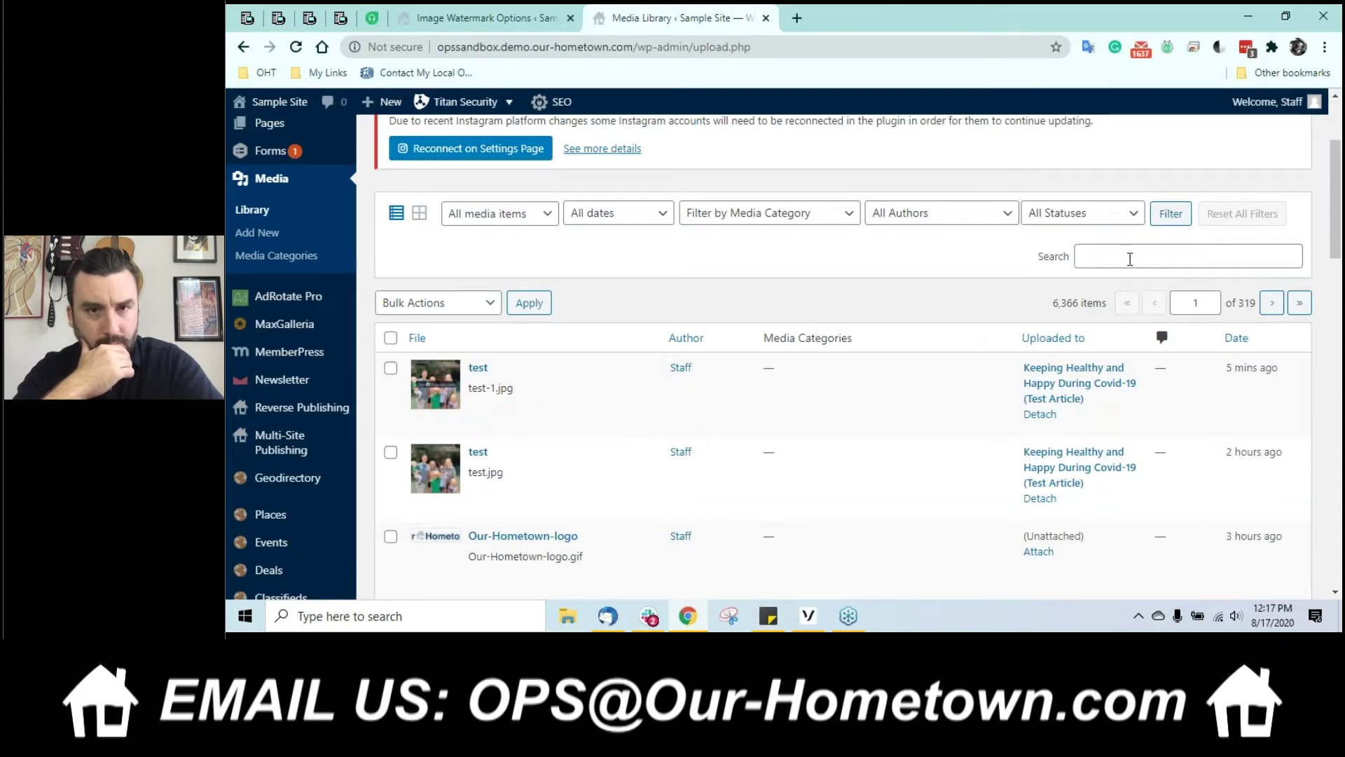
{"action": "scroll", "coordinate": [1128, 260], "scroll_direction": "up", "scroll_amount": 2}
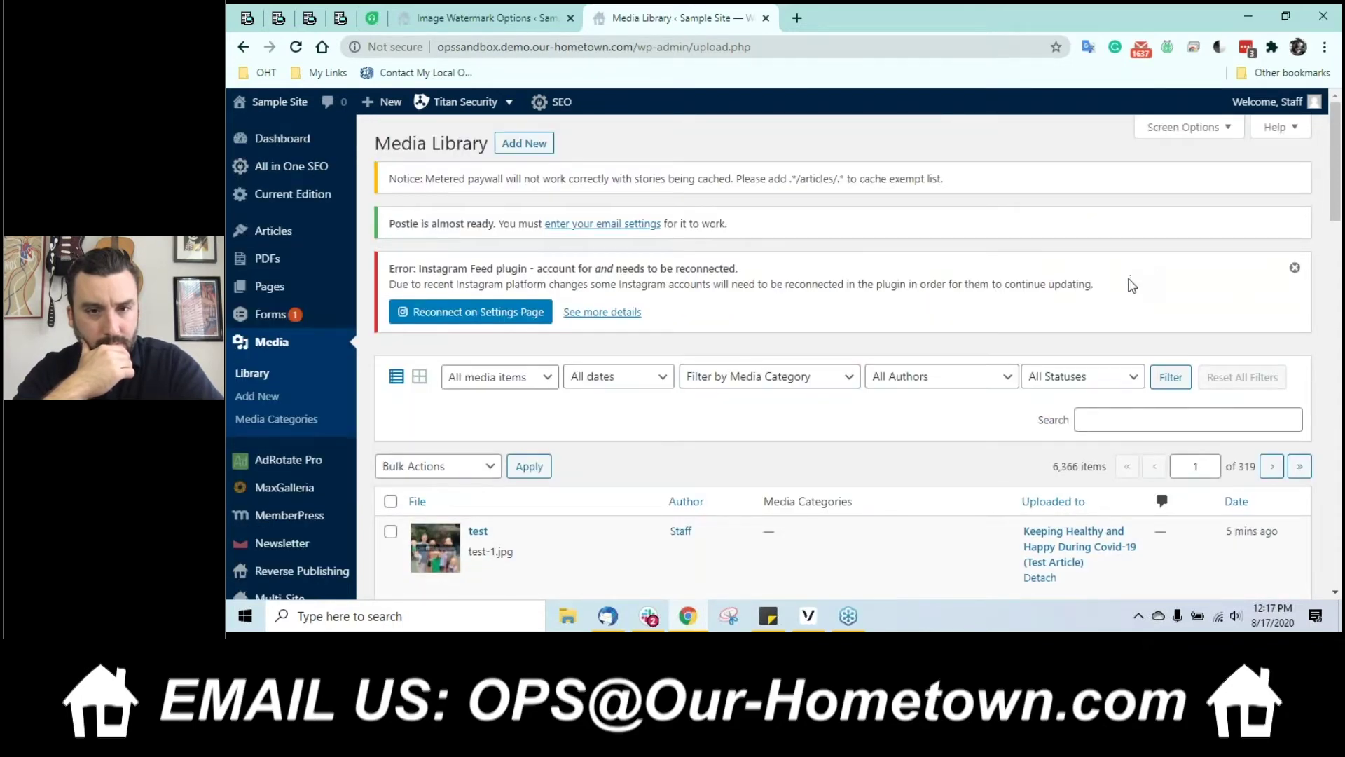
Step: Check the date and media type filter options, and show the Media Library in list view
{"action": "left_click", "coordinate": [603, 382]}
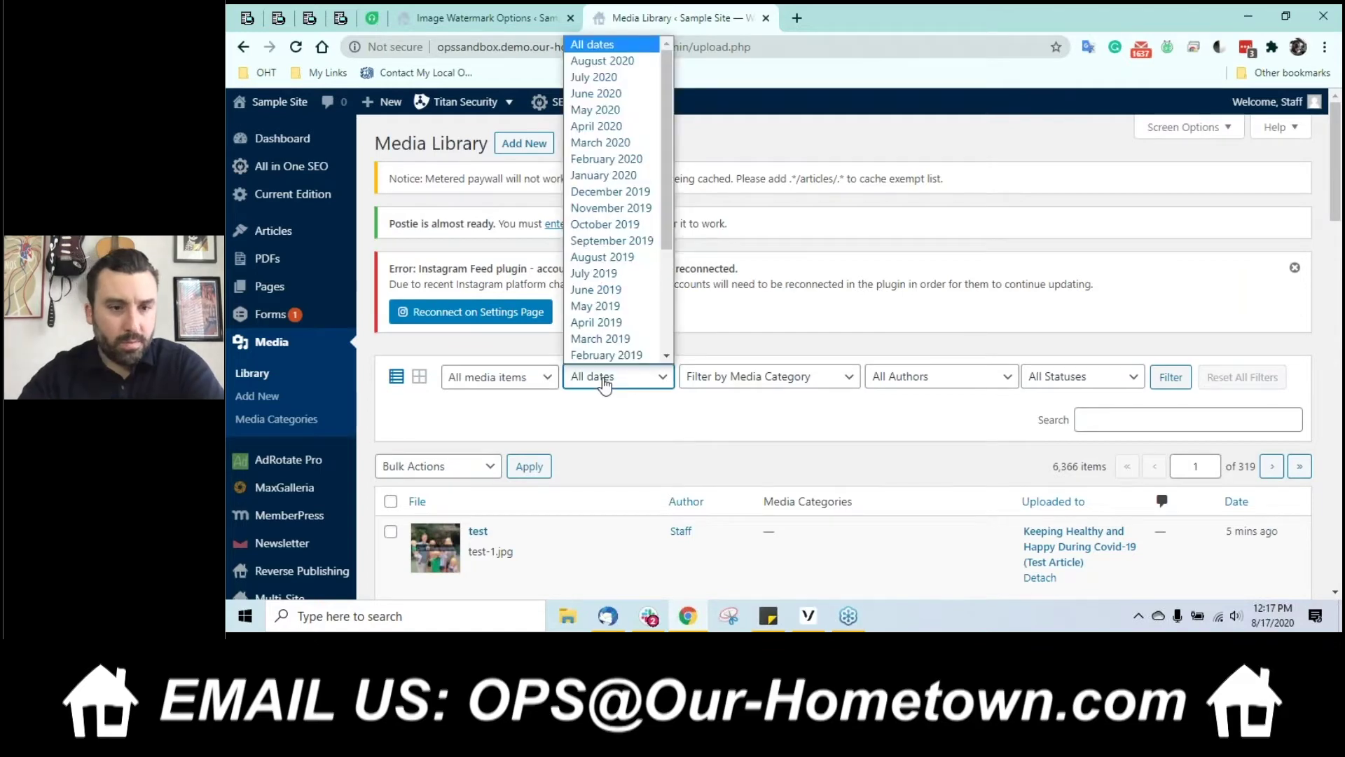
{"action": "left_click", "coordinate": [542, 383]}
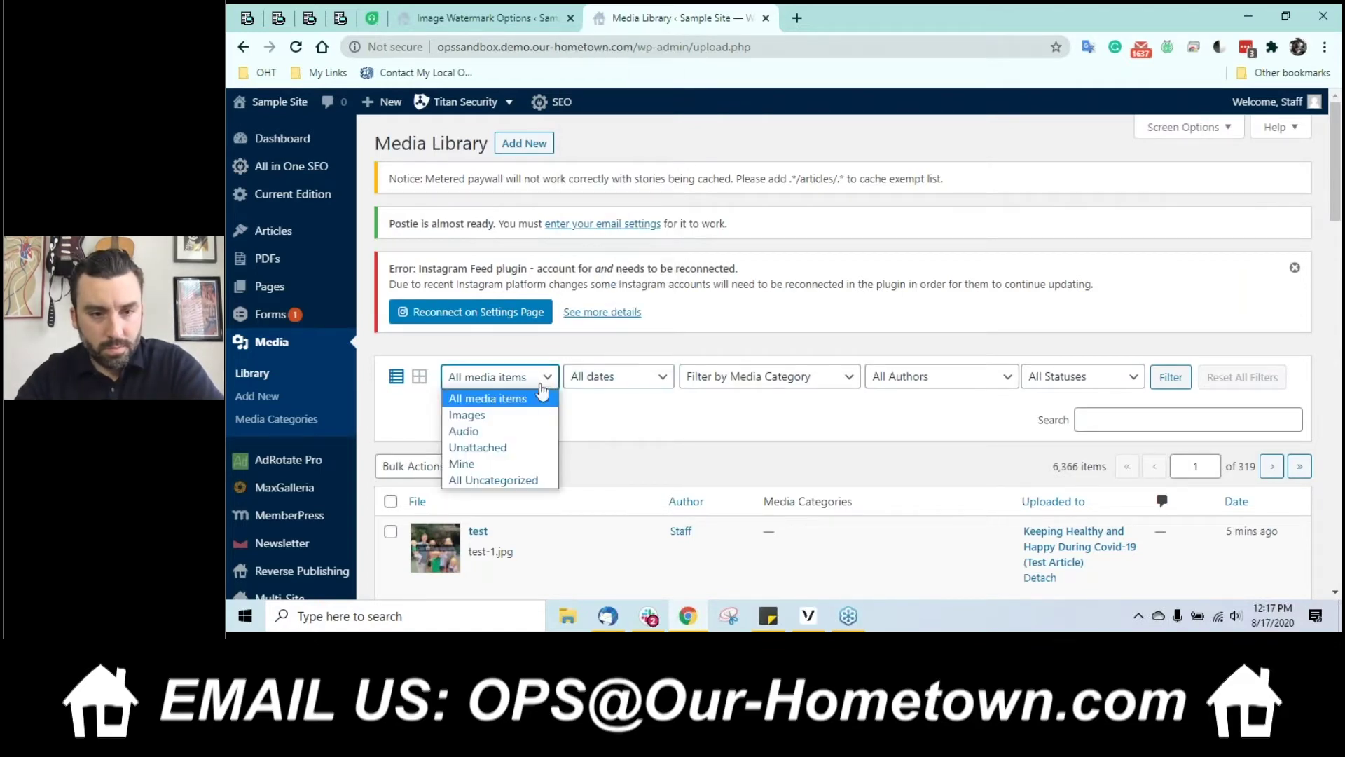
{"action": "left_click", "coordinate": [543, 389]}
{"action": "left_click", "coordinate": [396, 376]}
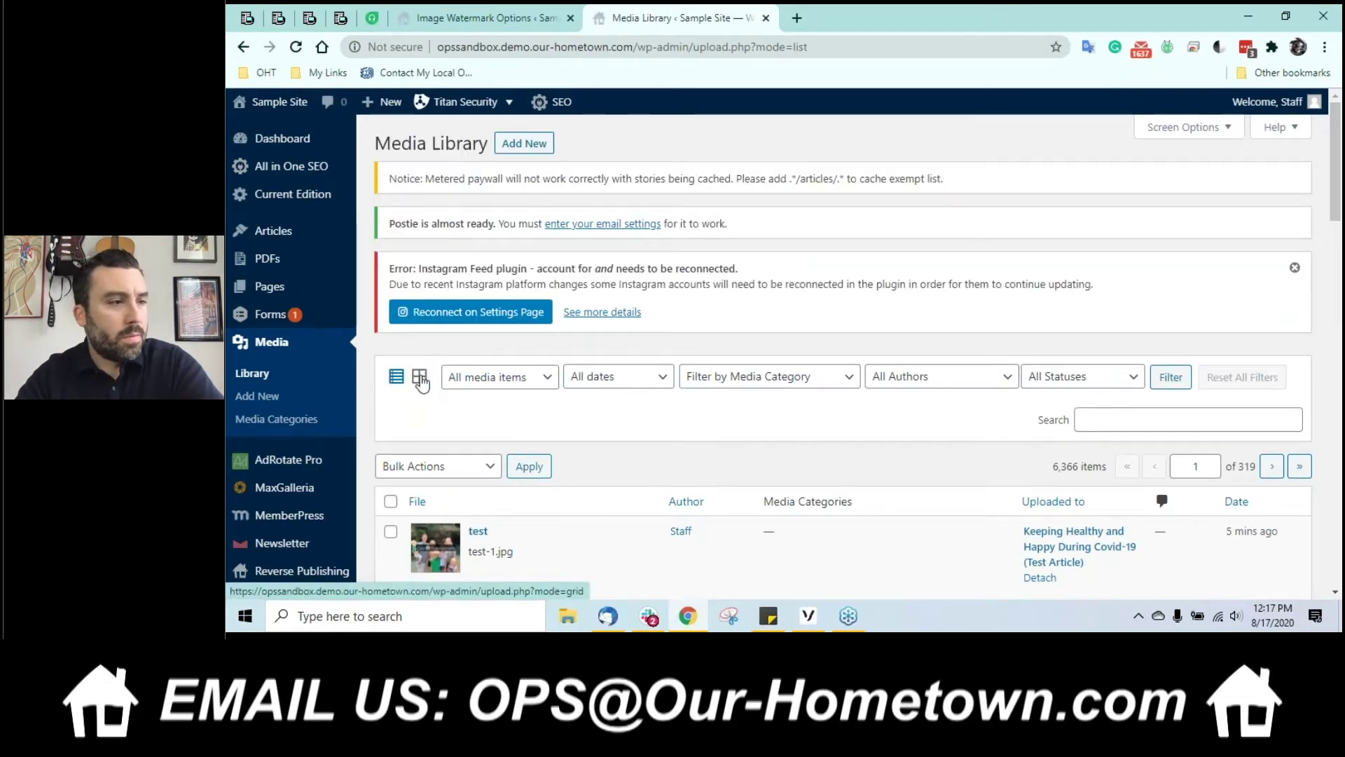
Step: Select all media items on the current page and run the Apply watermark bulk action on them
{"action": "scroll", "coordinate": [421, 382], "scroll_direction": "down", "scroll_amount": 1}
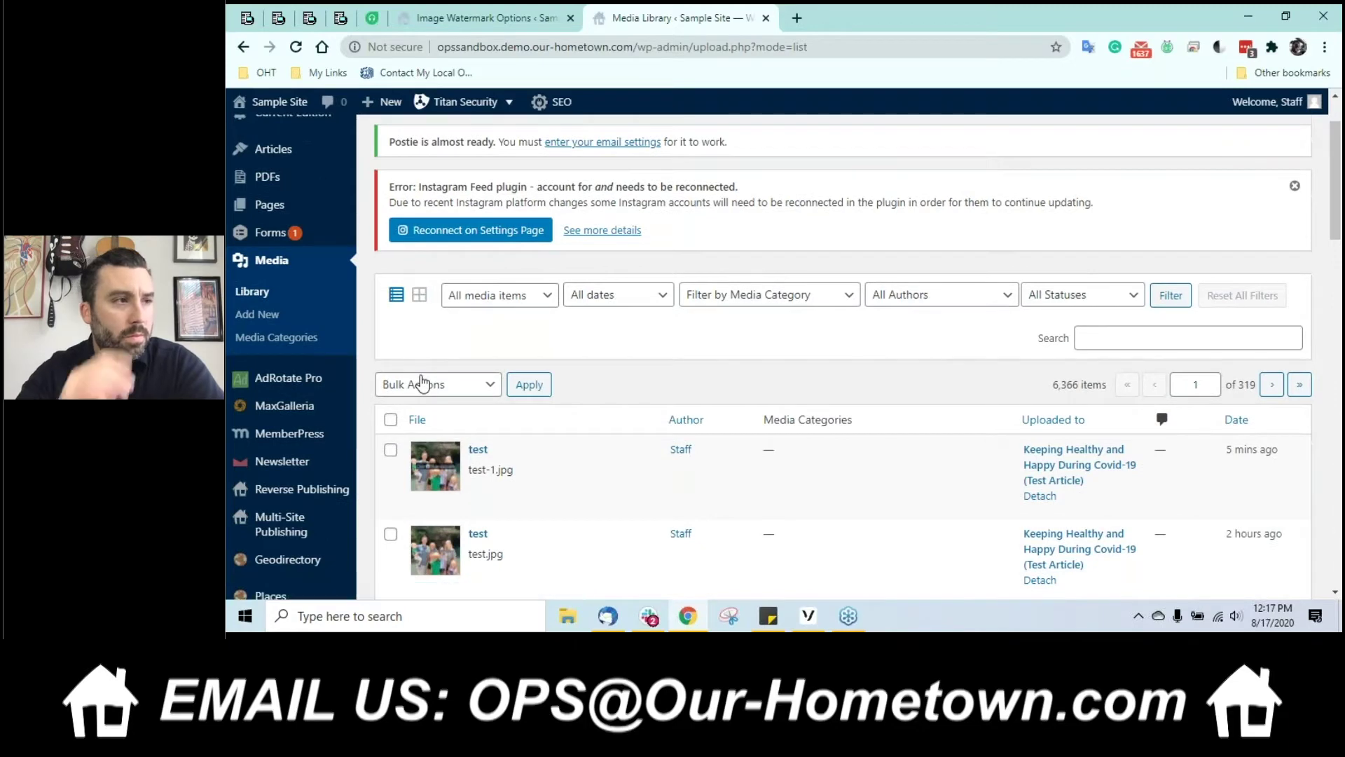
{"action": "left_click", "coordinate": [439, 387]}
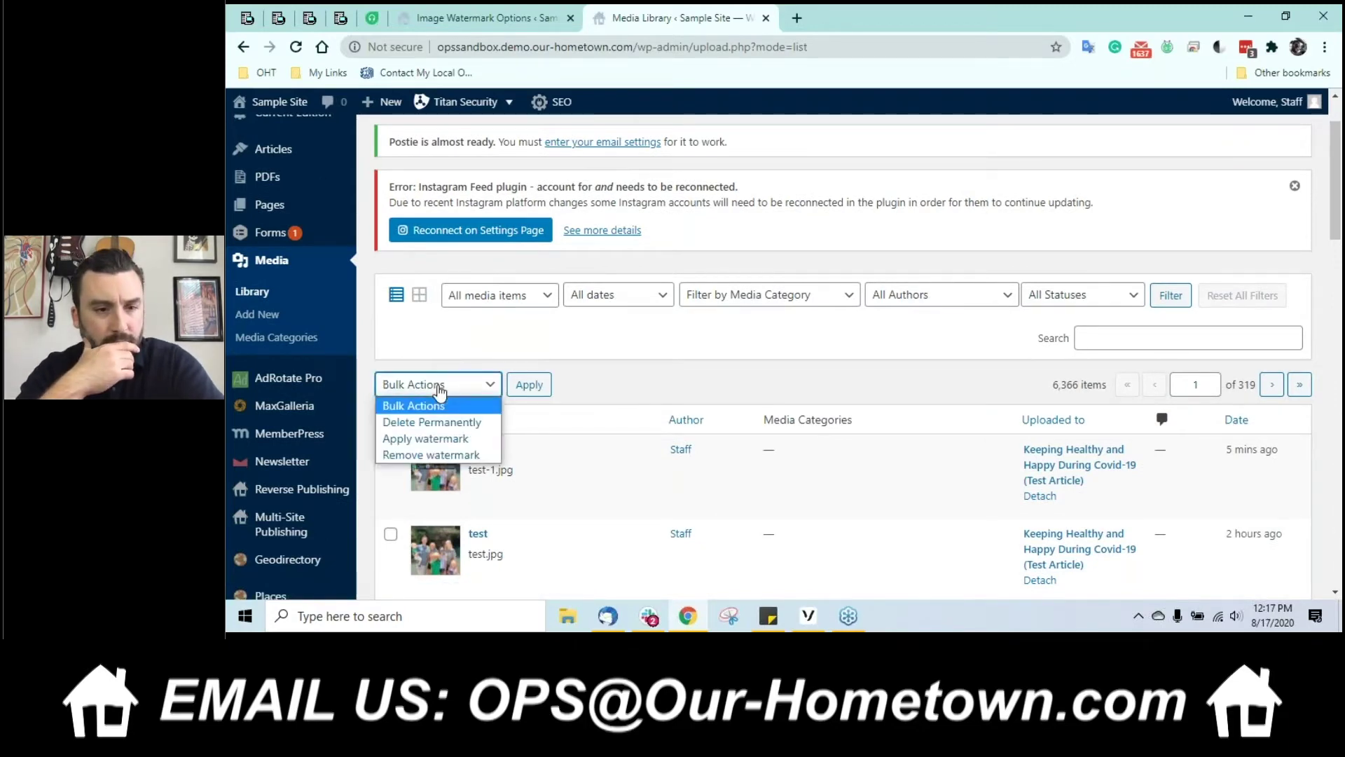
{"action": "left_click", "coordinate": [443, 440]}
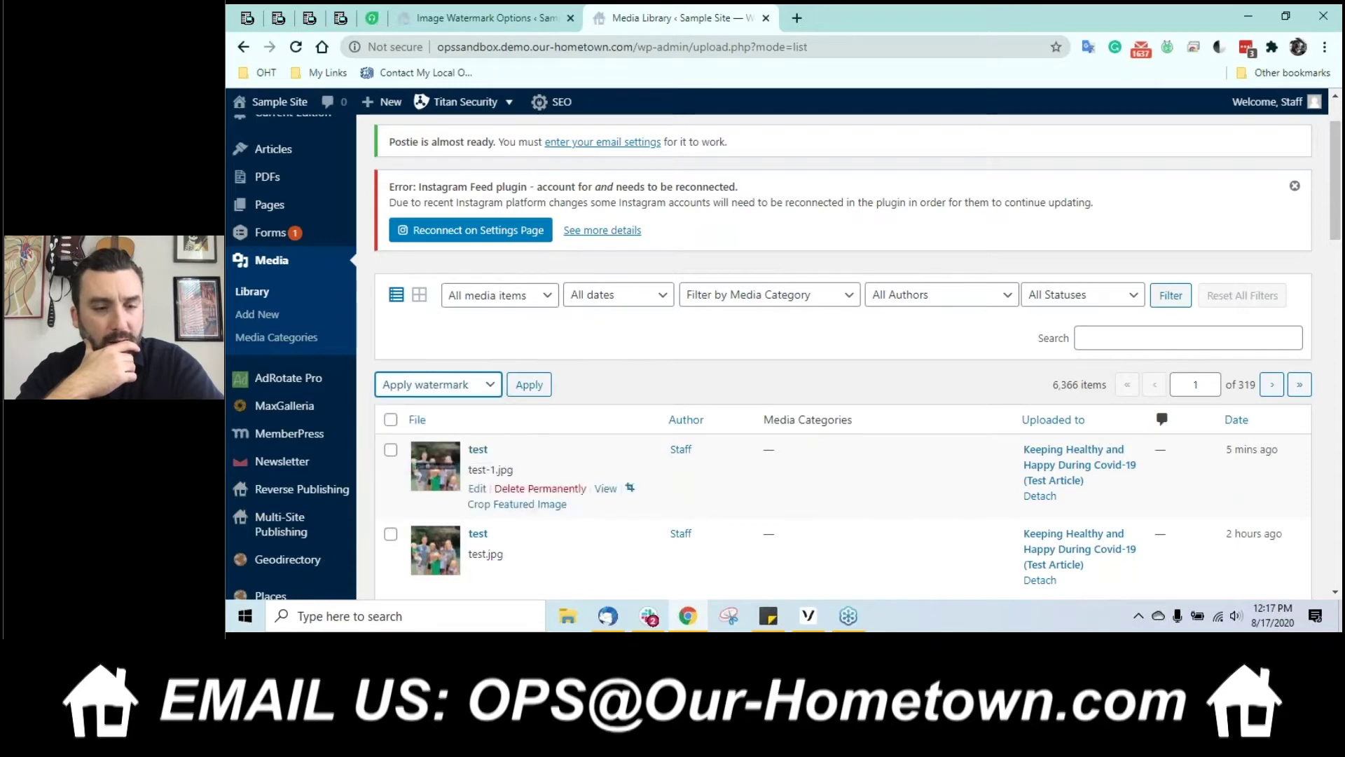
{"action": "left_click", "coordinate": [390, 419]}
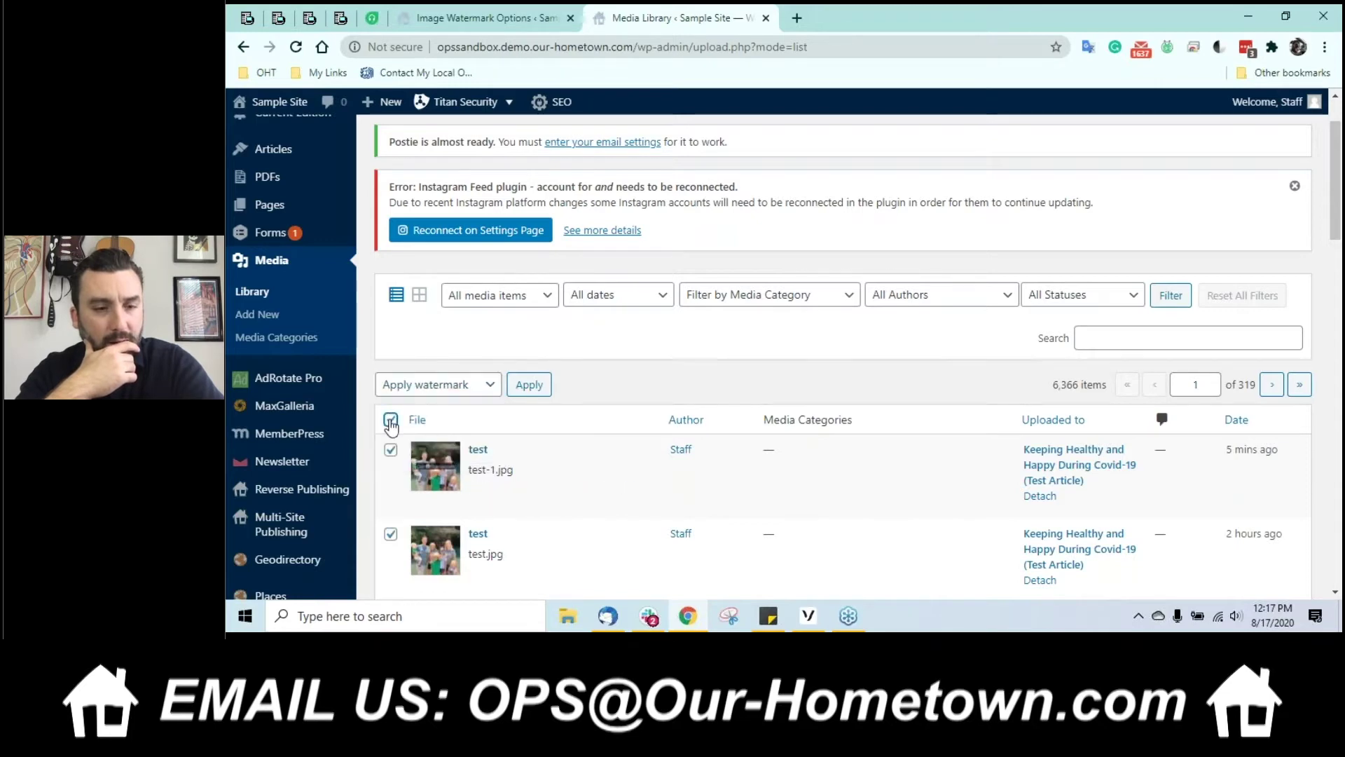
{"action": "left_click", "coordinate": [533, 389]}
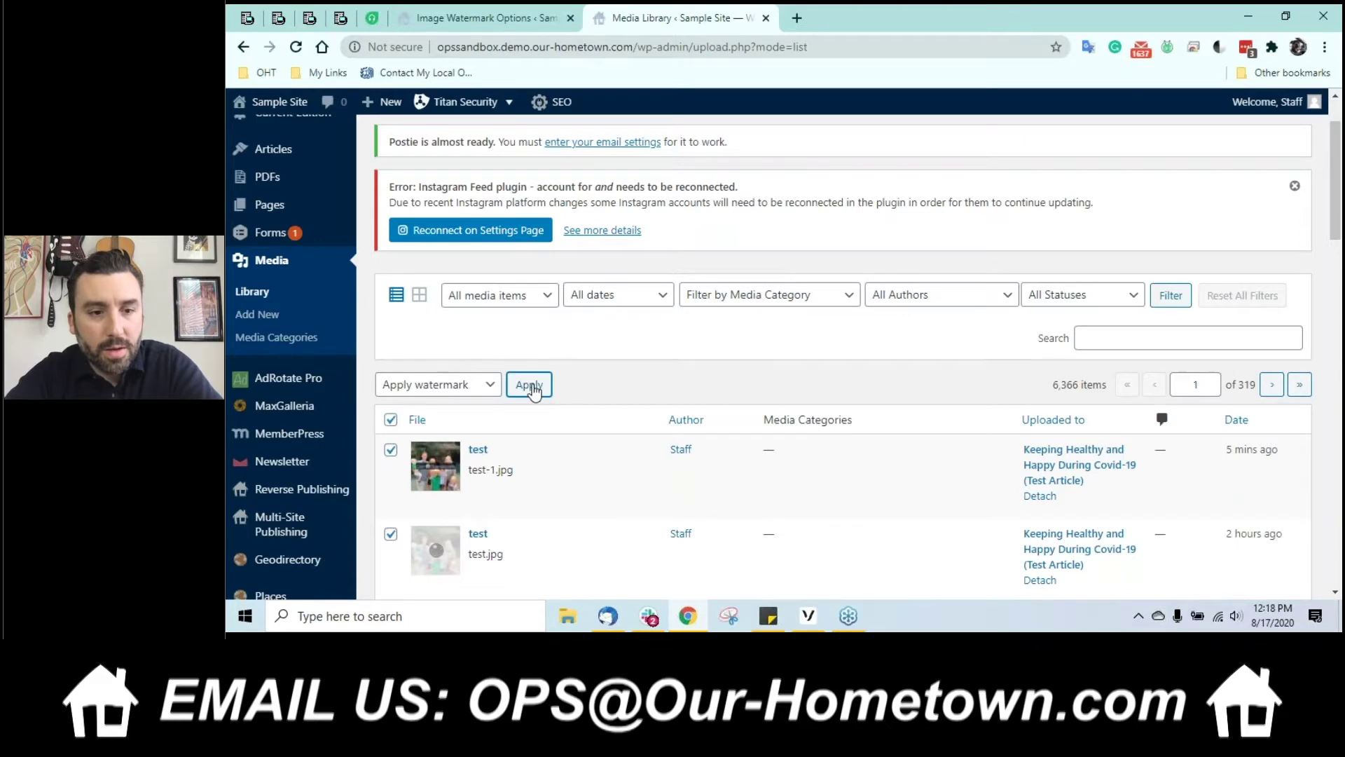
Step: Examine the thumbnails down to Page_017.pdf to follow the bulk watermarking's progress, and go back up through the list
{"action": "scroll", "coordinate": [532, 390], "scroll_direction": "down", "scroll_amount": 3}
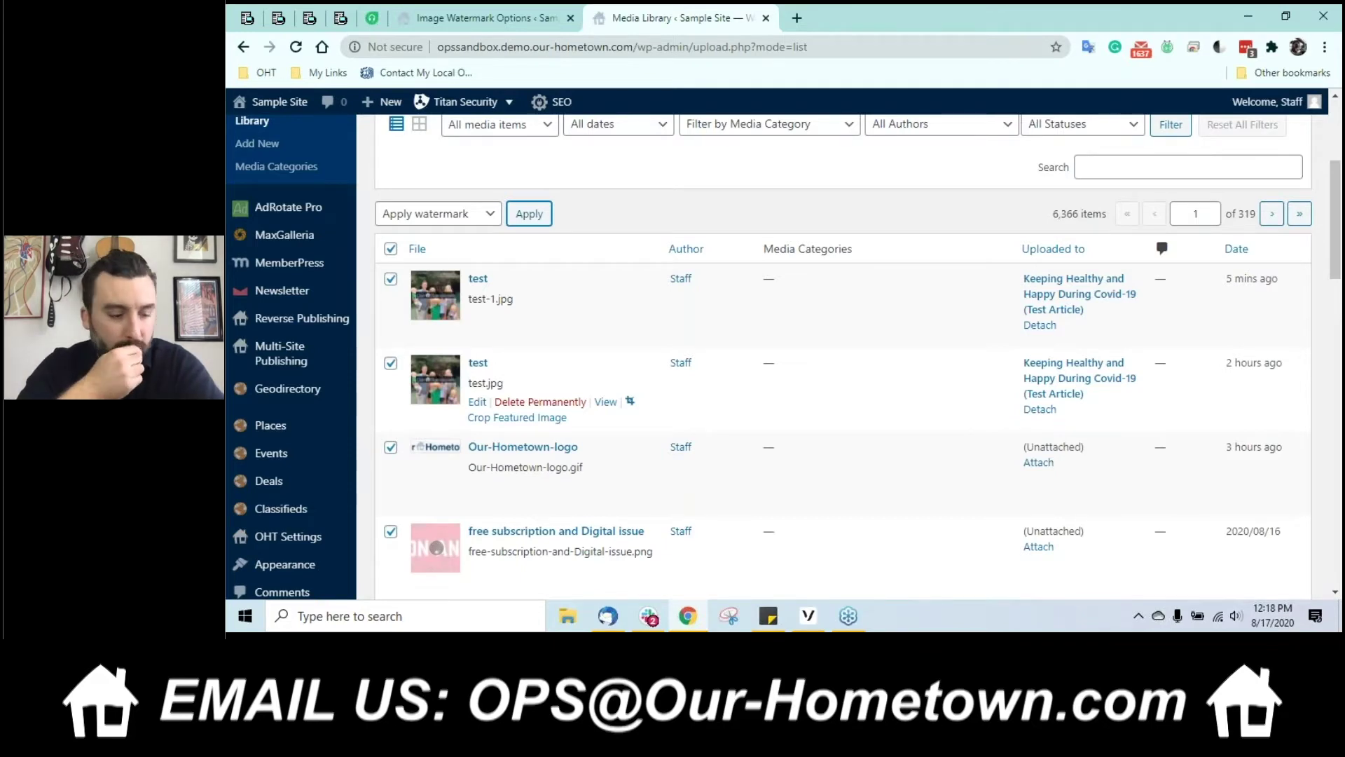
{"action": "scroll", "coordinate": [833, 392], "scroll_direction": "down", "scroll_amount": 1}
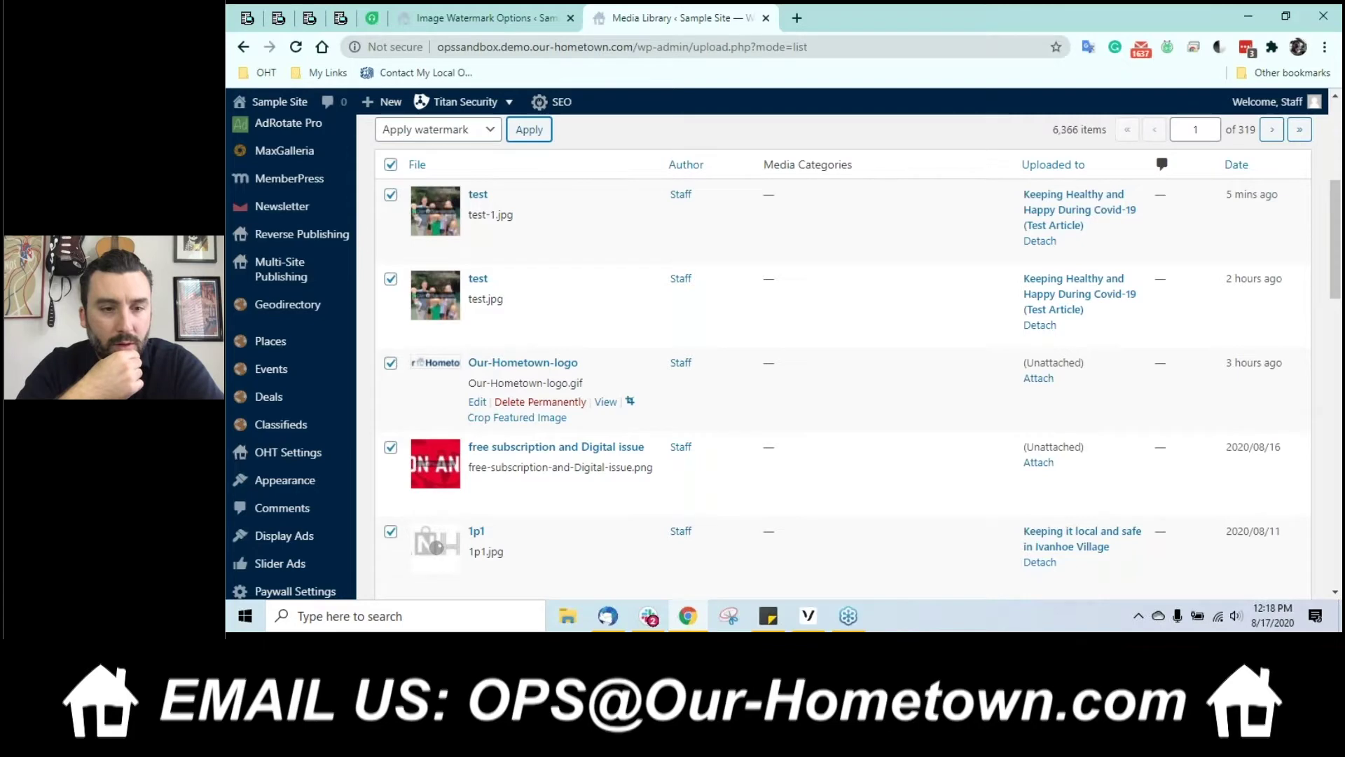
{"action": "scroll", "coordinate": [834, 392], "scroll_direction": "down", "scroll_amount": 1}
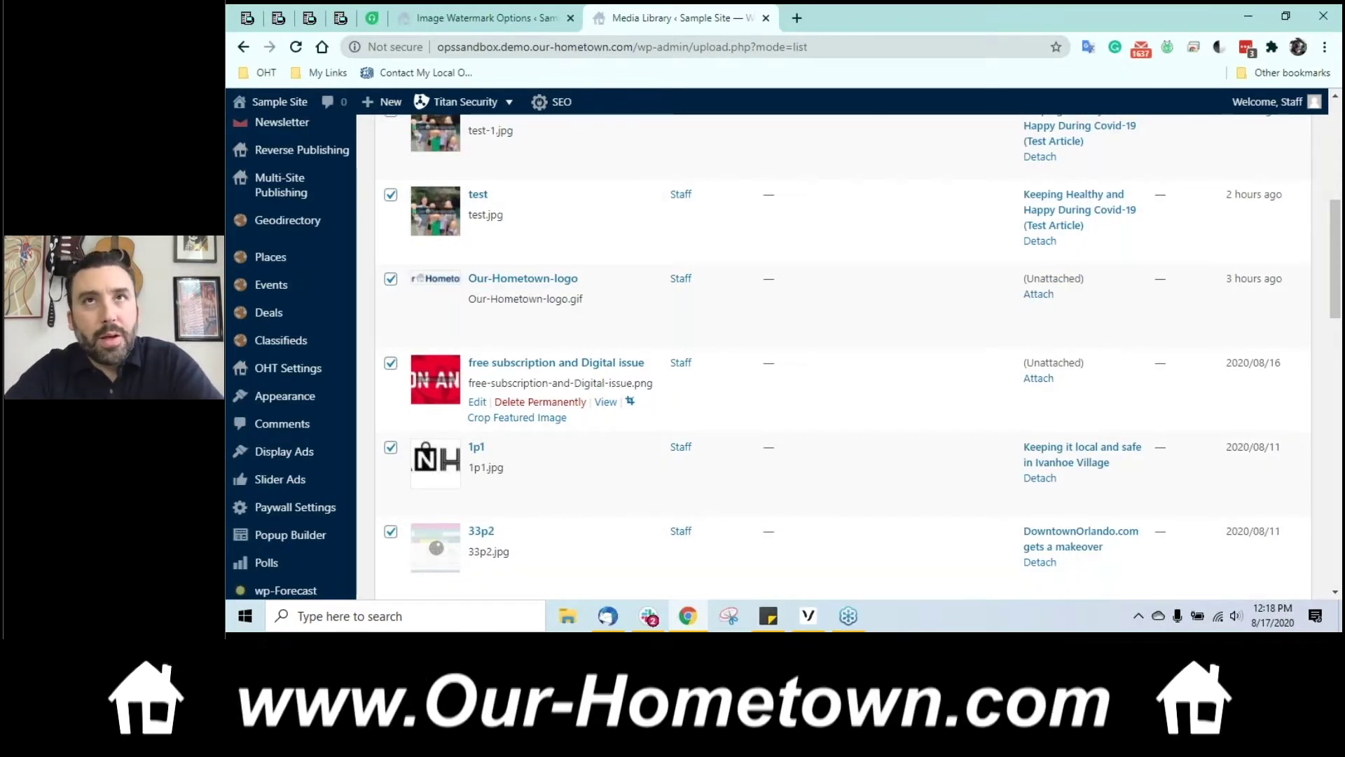
{"action": "scroll", "coordinate": [833, 393], "scroll_direction": "down", "scroll_amount": 1}
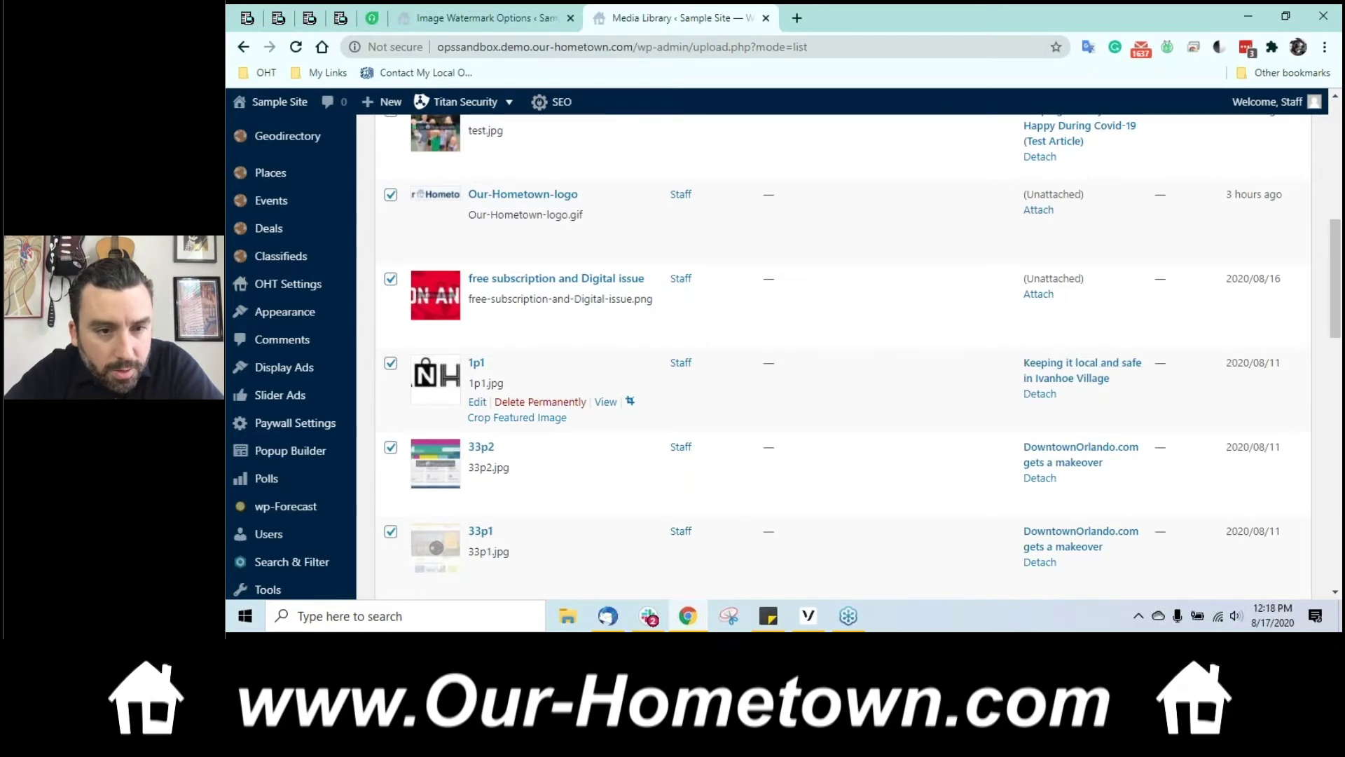
{"action": "scroll", "coordinate": [522, 381], "scroll_direction": "down", "scroll_amount": 1}
{"action": "scroll", "coordinate": [522, 381], "scroll_direction": "down", "scroll_amount": 2}
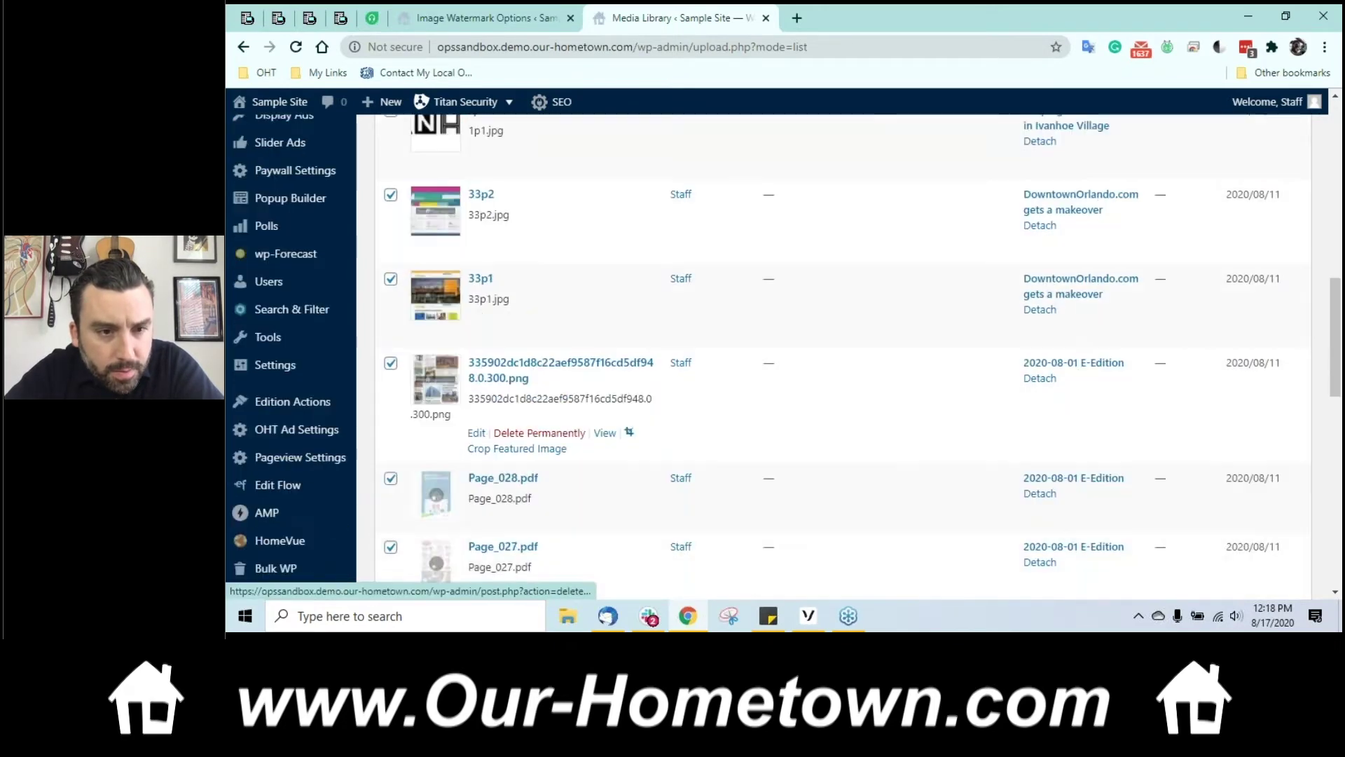
{"action": "scroll", "coordinate": [518, 398], "scroll_direction": "down", "scroll_amount": 4}
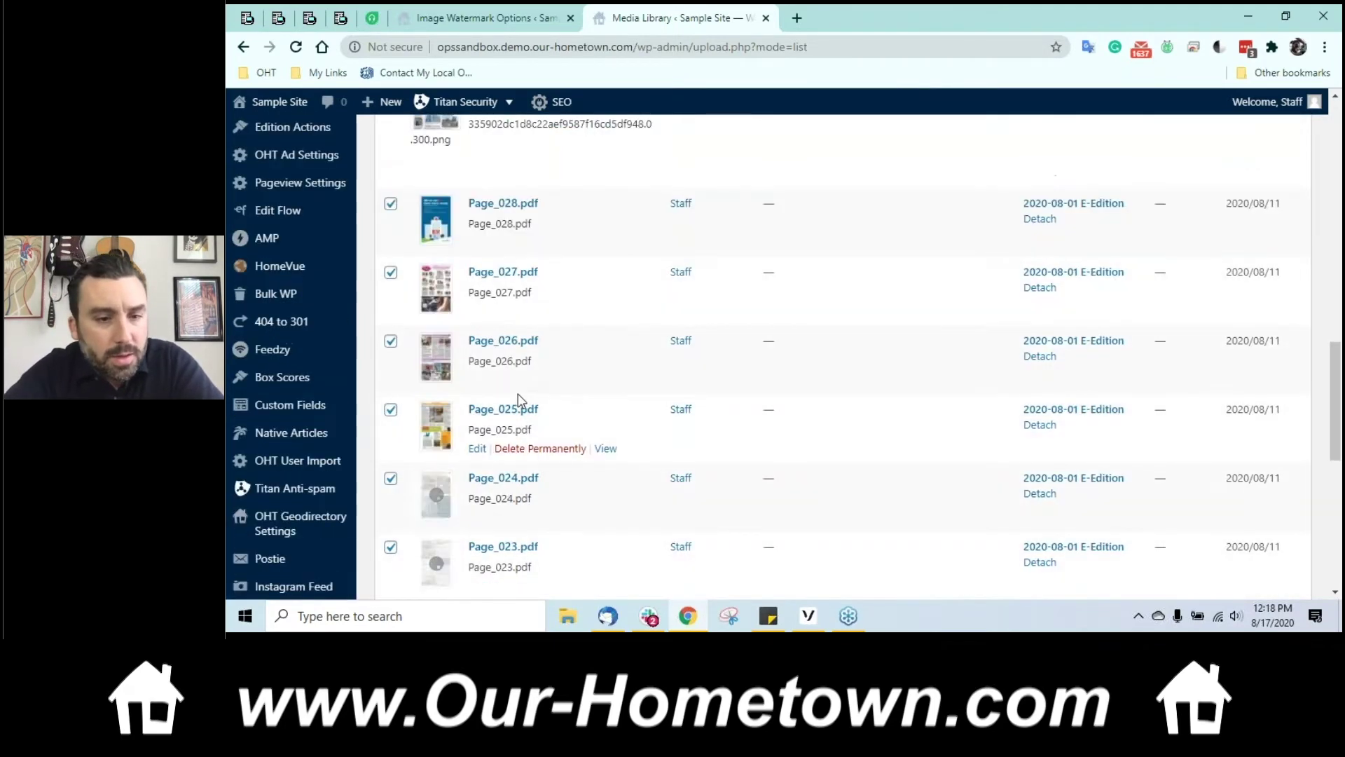
{"action": "scroll", "coordinate": [519, 399], "scroll_direction": "down", "scroll_amount": 3}
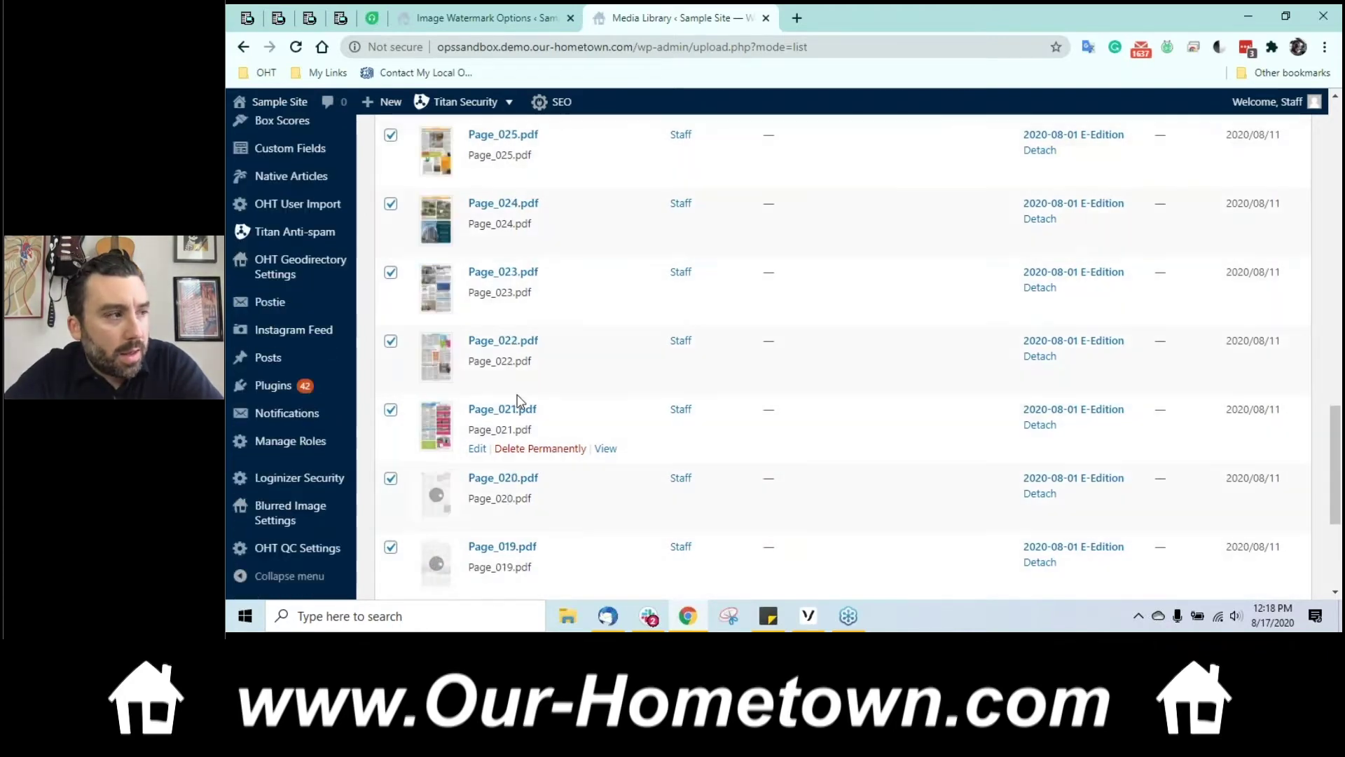
{"action": "scroll", "coordinate": [517, 400], "scroll_direction": "down", "scroll_amount": 2}
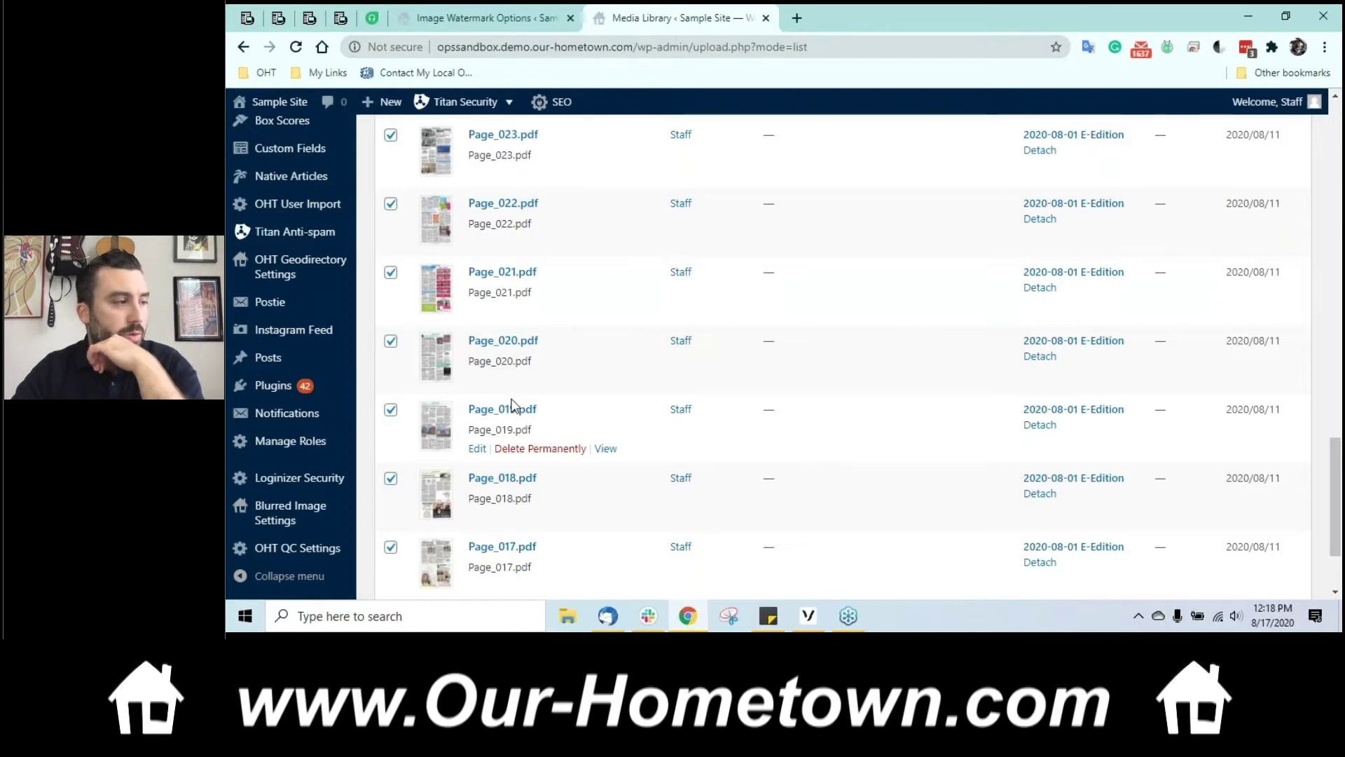
{"action": "scroll", "coordinate": [511, 404], "scroll_direction": "down", "scroll_amount": 2}
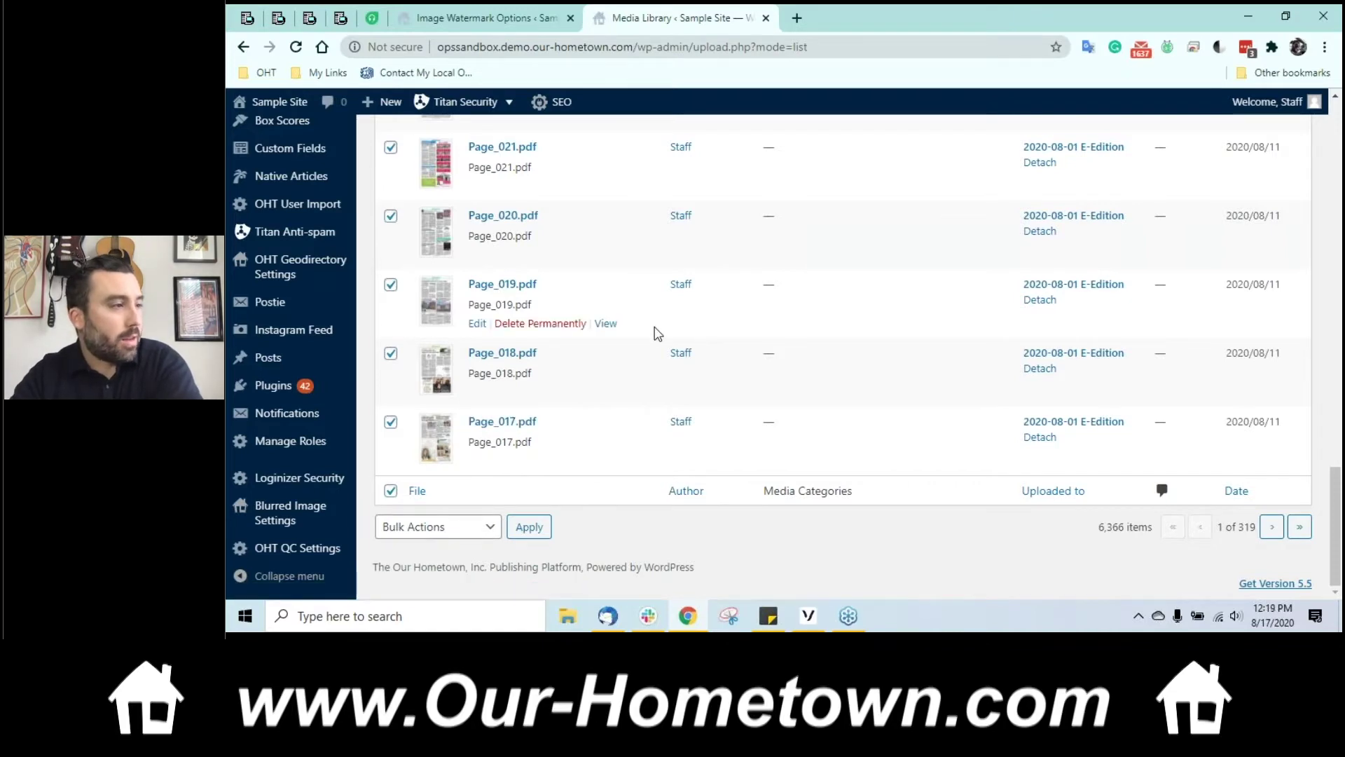
{"action": "scroll", "coordinate": [415, 255], "scroll_direction": "up", "scroll_amount": 10}
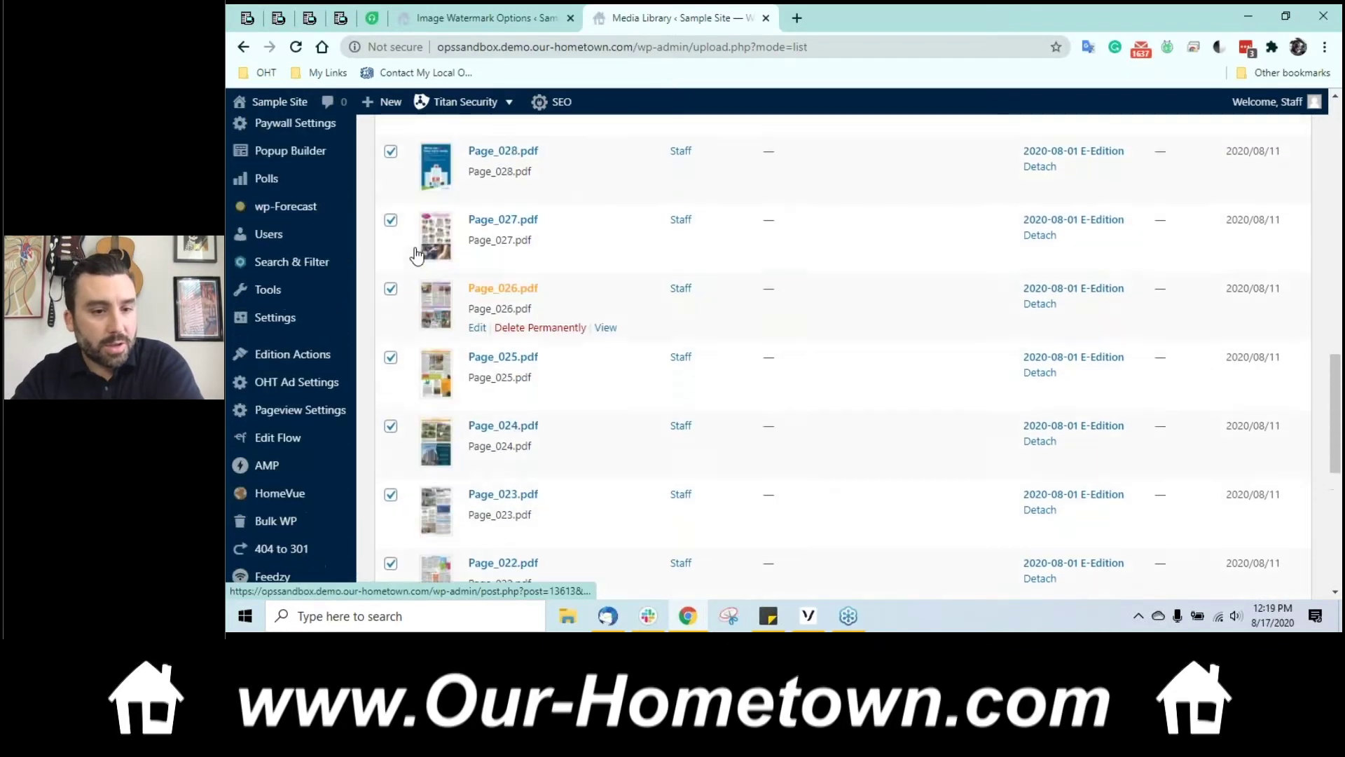
Step: Run the Remove watermark bulk action on all the selected media items of the current page
{"action": "scroll", "coordinate": [415, 254], "scroll_direction": "up", "scroll_amount": 10}
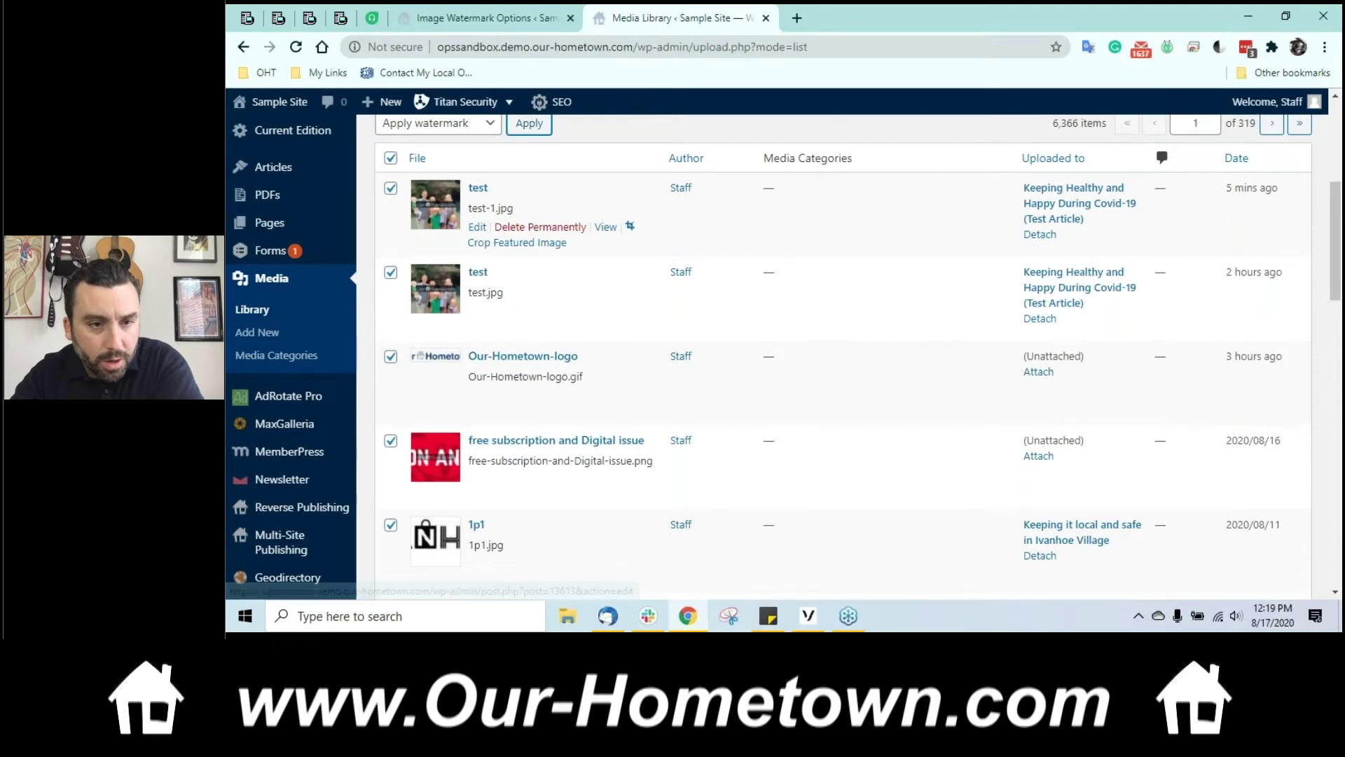
{"action": "scroll", "coordinate": [414, 258], "scroll_direction": "up", "scroll_amount": 3}
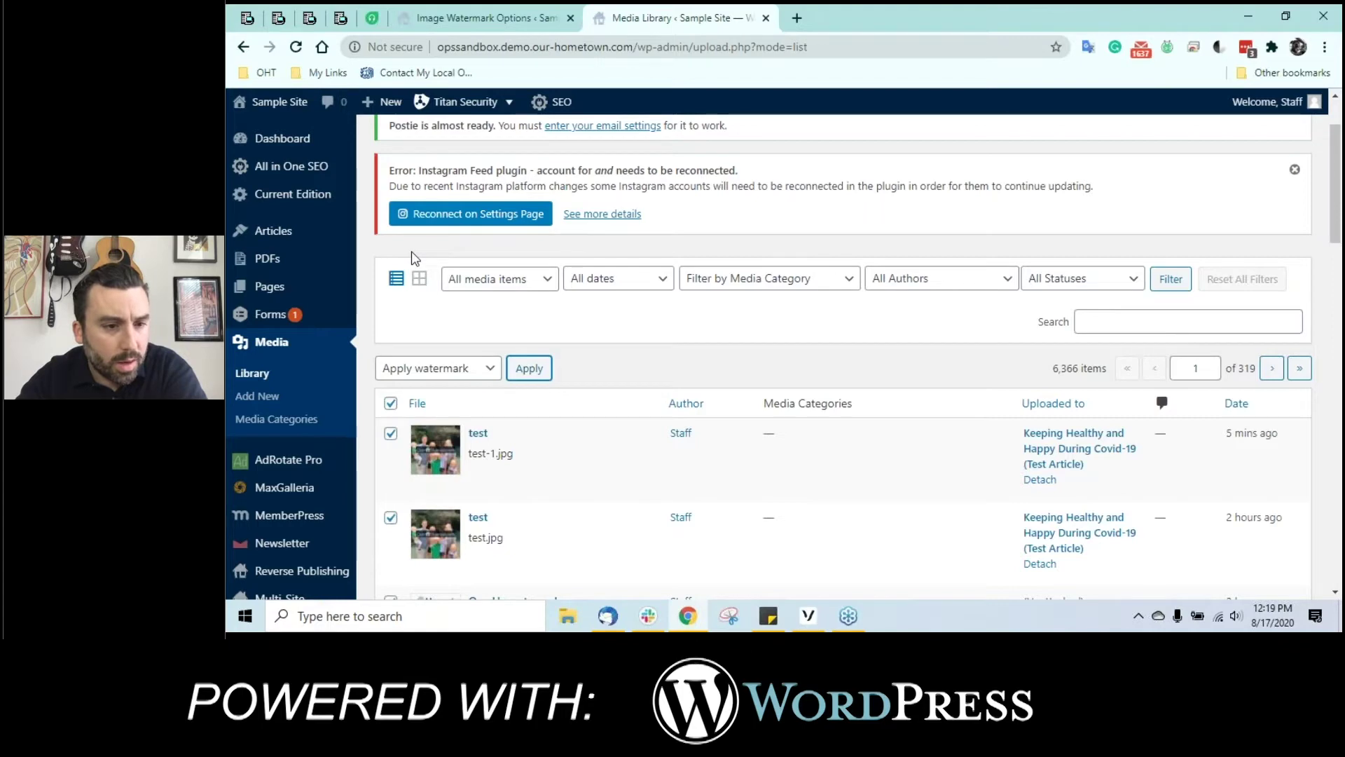
{"action": "mouse_move", "coordinate": [308, 229]}
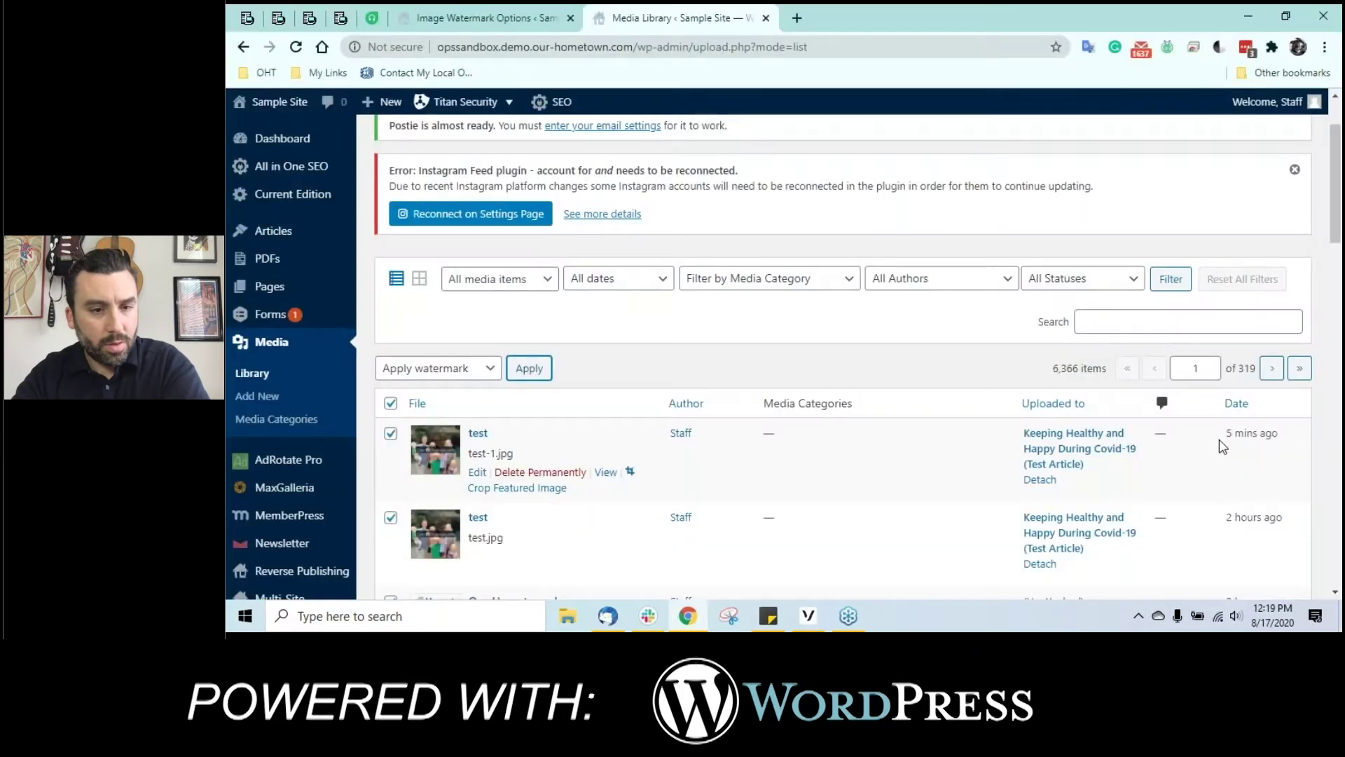
{"action": "left_click", "coordinate": [428, 370]}
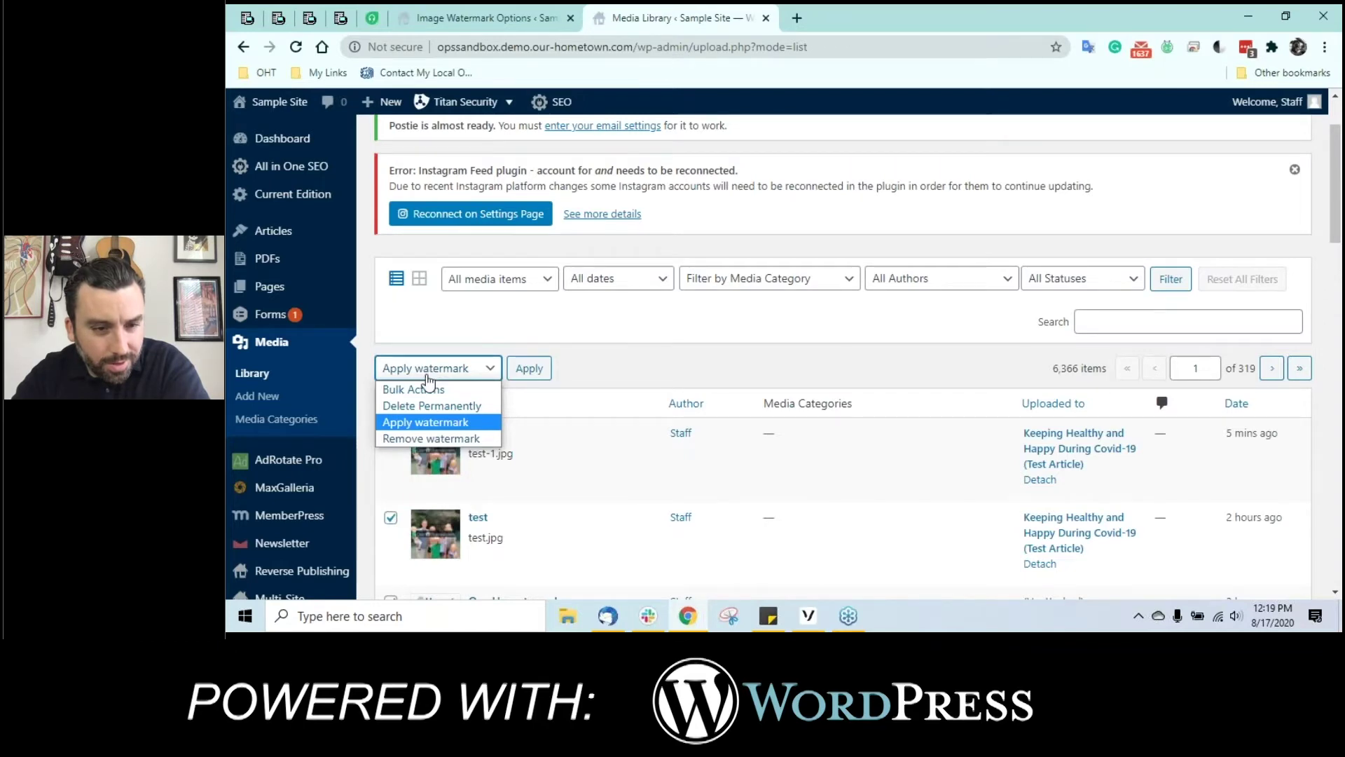
{"action": "left_click", "coordinate": [426, 437]}
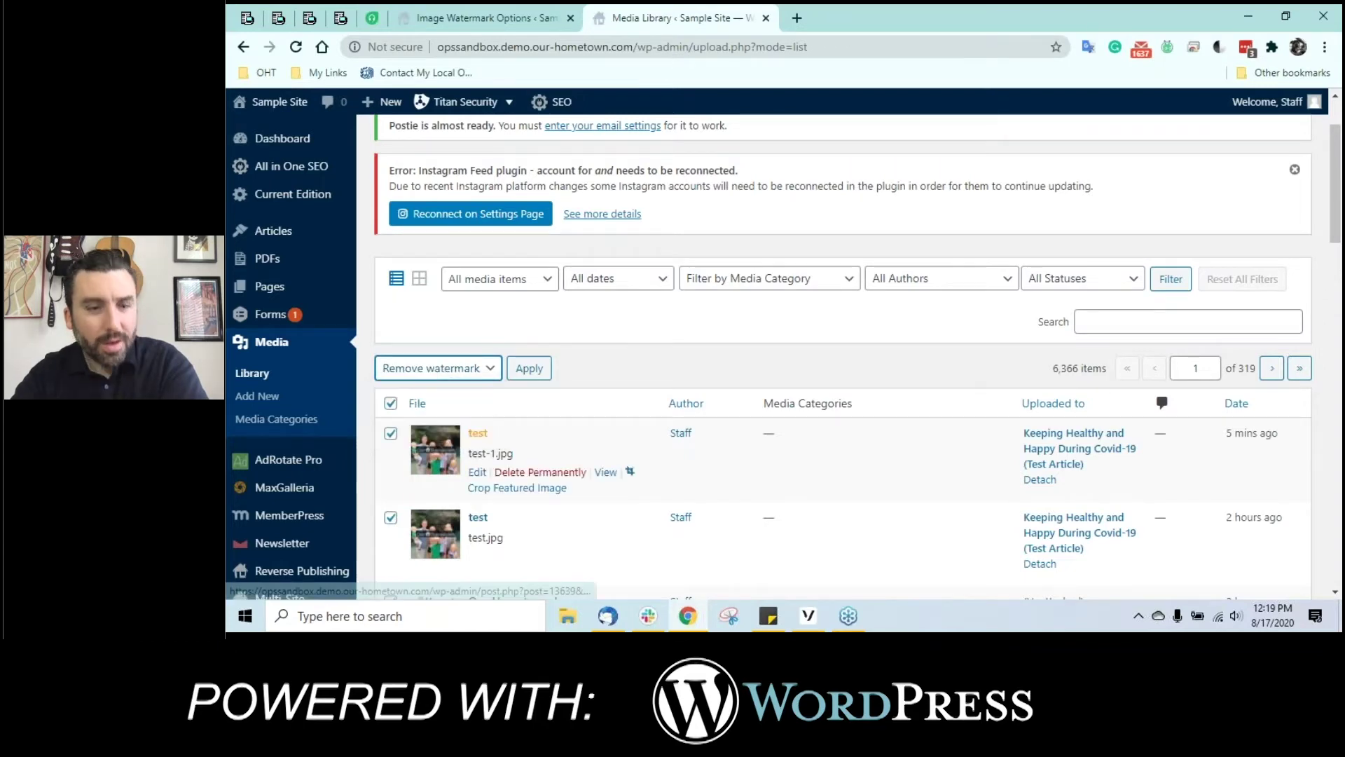
{"action": "left_click", "coordinate": [530, 368]}
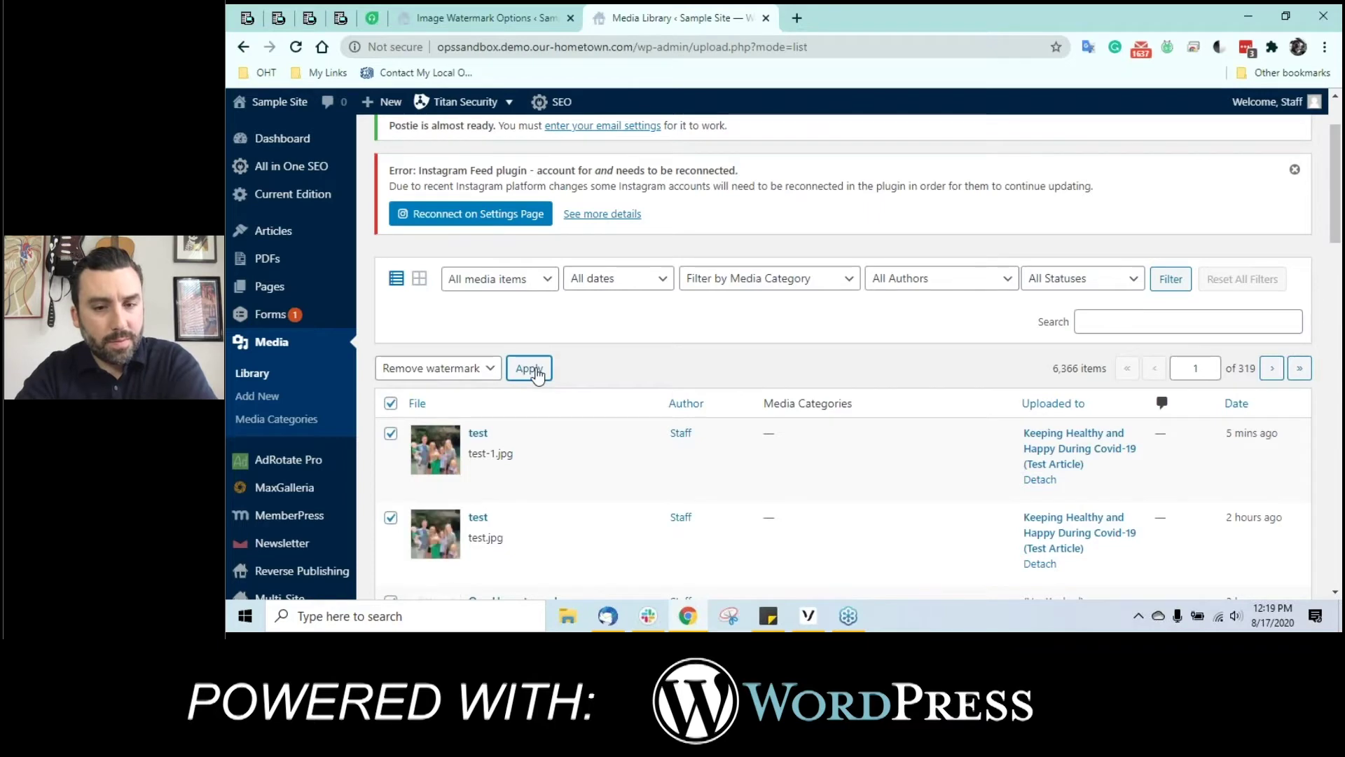
Step: Examine the thumbnails down to Page_018.pdf to follow the progress of the bulk watermark removal
{"action": "scroll", "coordinate": [538, 376], "scroll_direction": "down", "scroll_amount": 2}
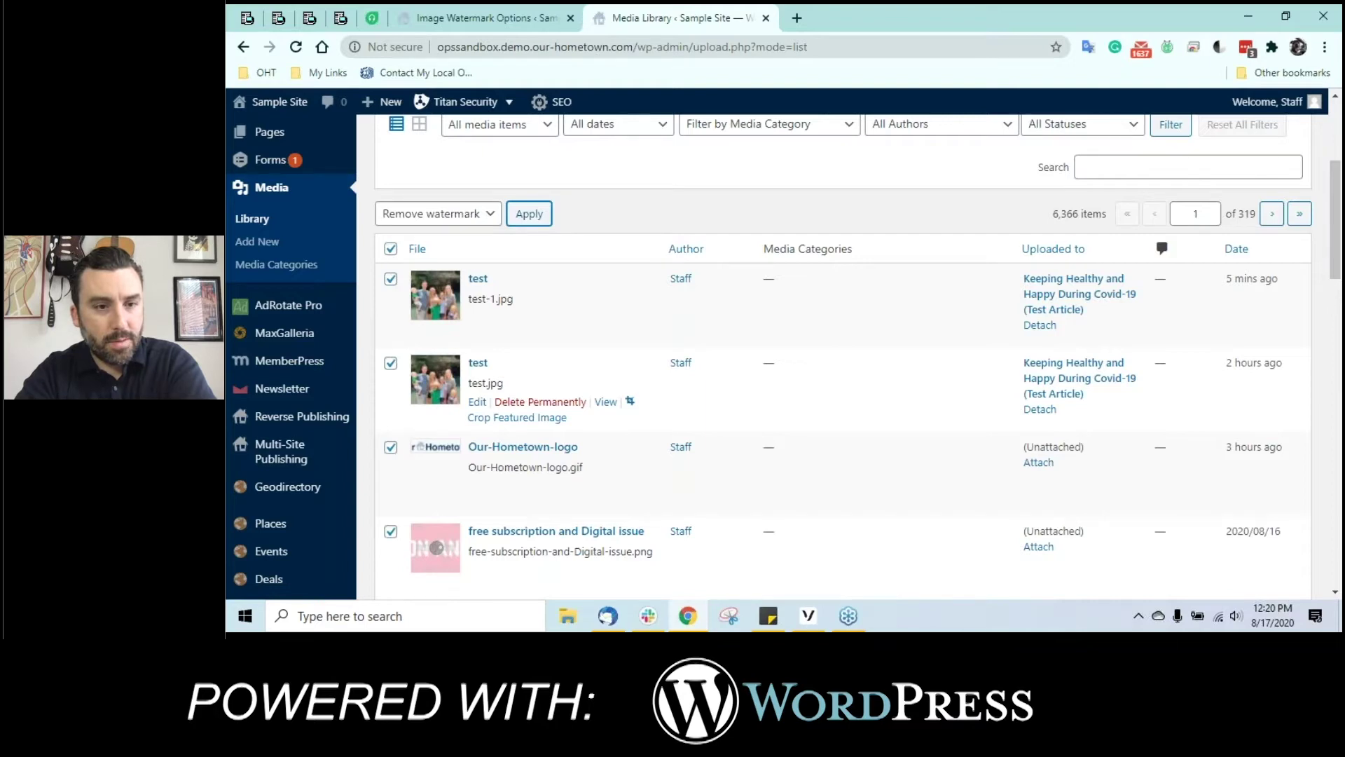
{"action": "scroll", "coordinate": [511, 376], "scroll_direction": "down", "scroll_amount": 1}
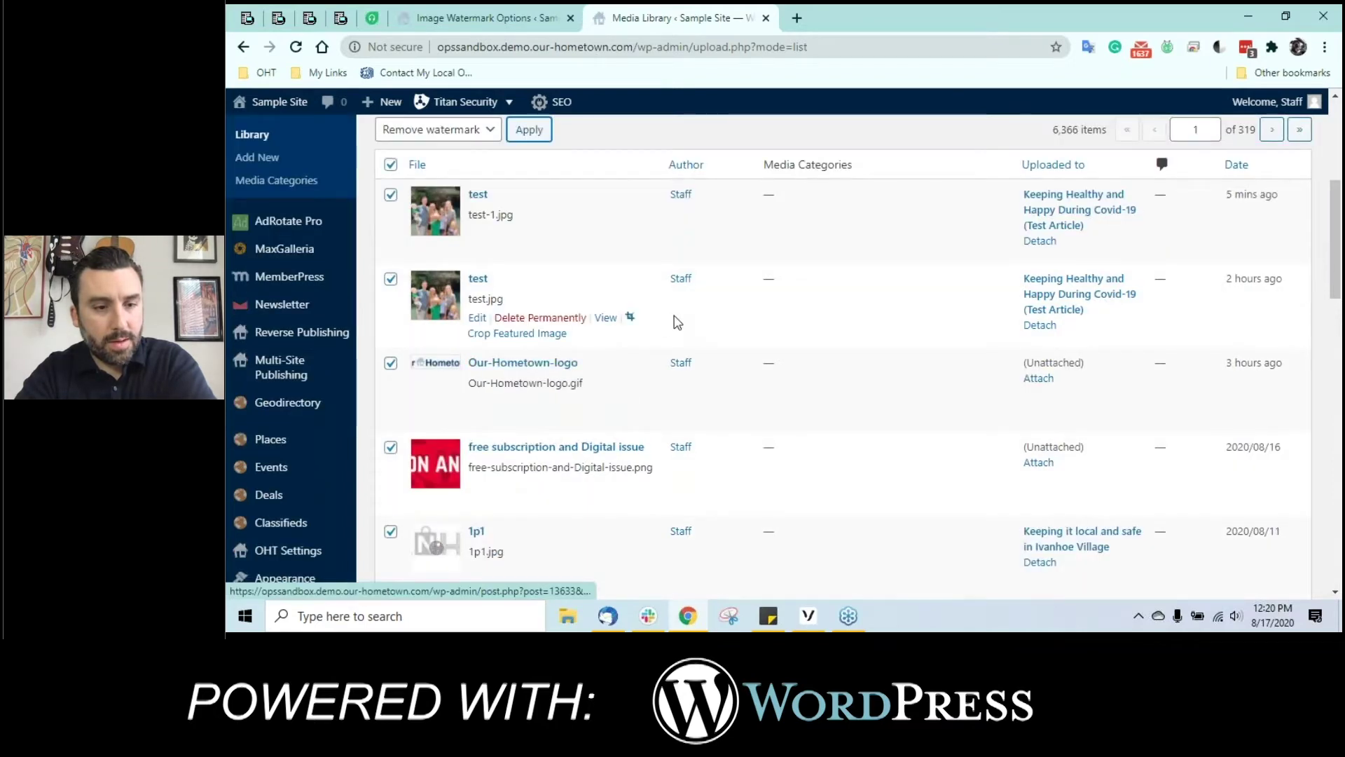
{"action": "scroll", "coordinate": [511, 377], "scroll_direction": "down", "scroll_amount": 1}
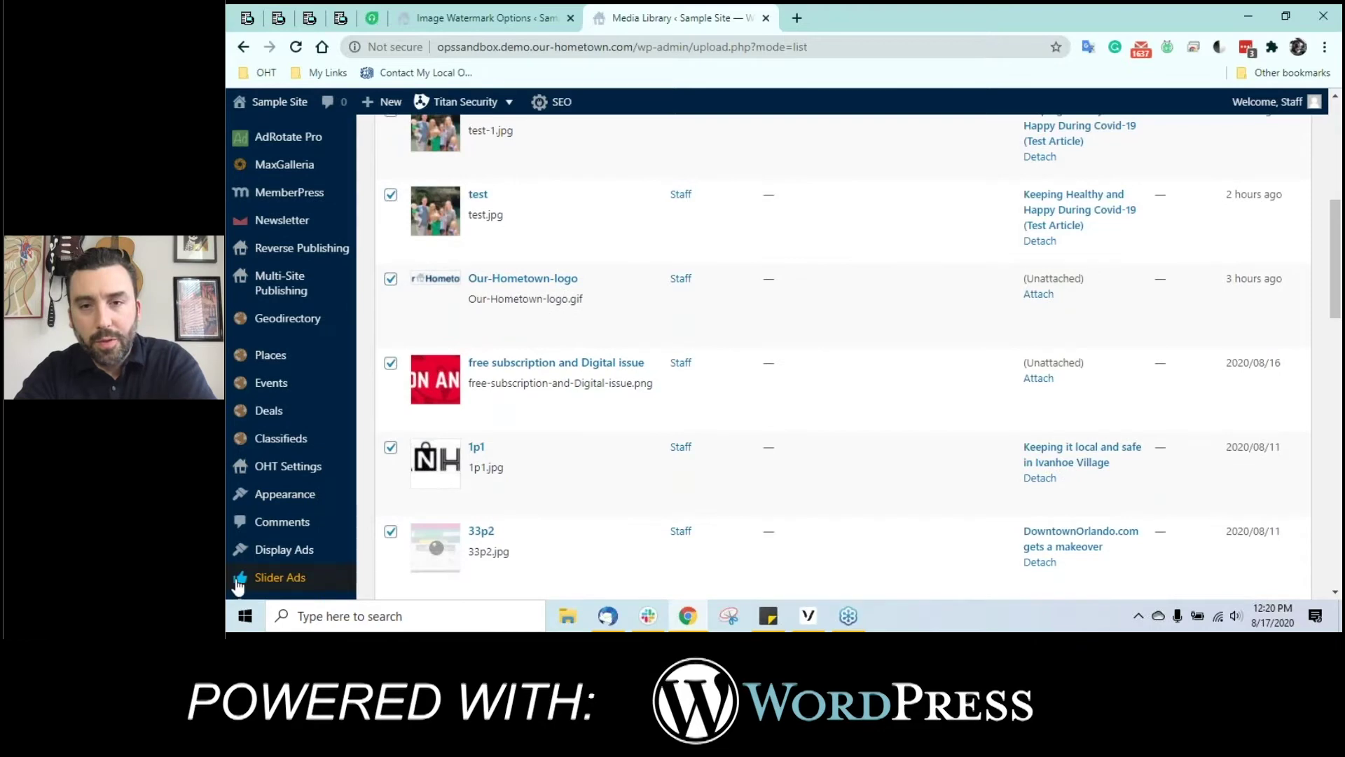
{"action": "scroll", "coordinate": [237, 583], "scroll_direction": "down", "scroll_amount": 1}
{"action": "scroll", "coordinate": [237, 582], "scroll_direction": "down", "scroll_amount": 2}
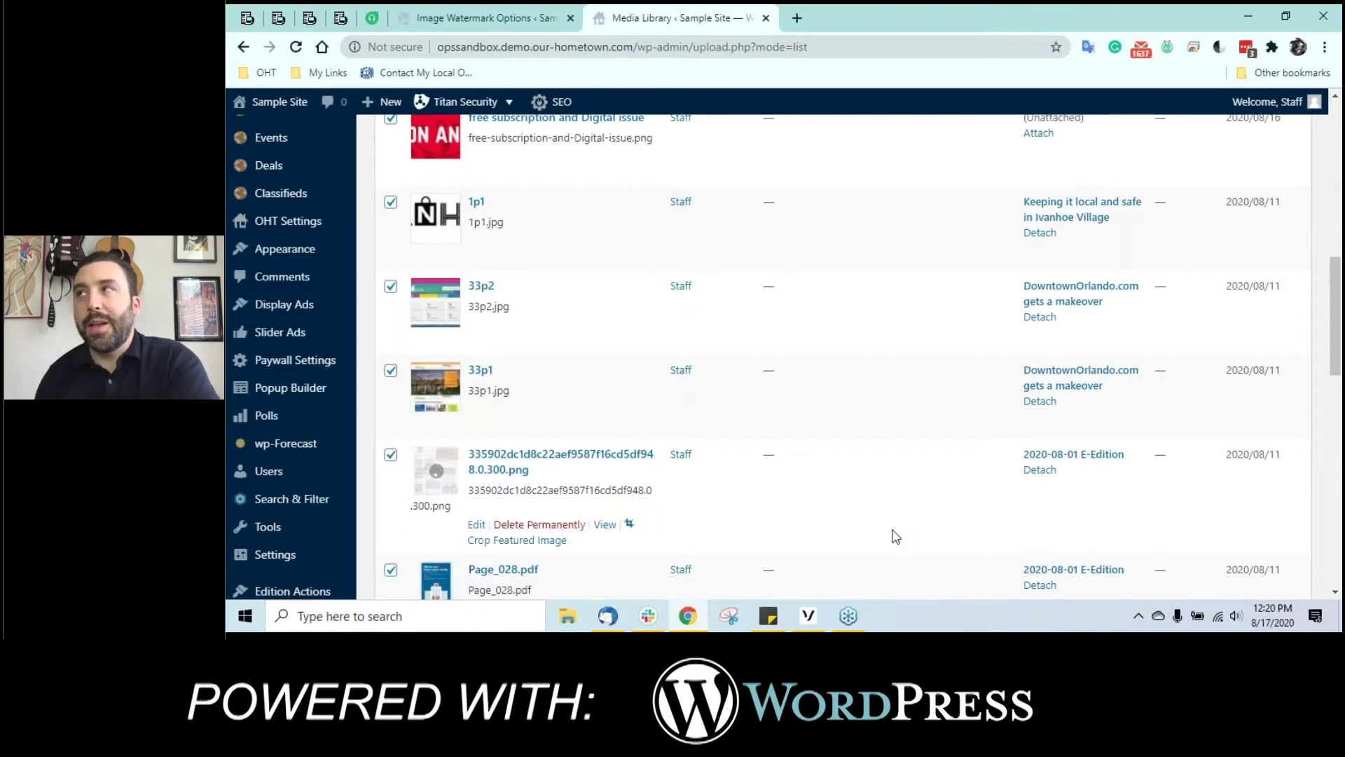
{"action": "scroll", "coordinate": [895, 536], "scroll_direction": "down", "scroll_amount": 3}
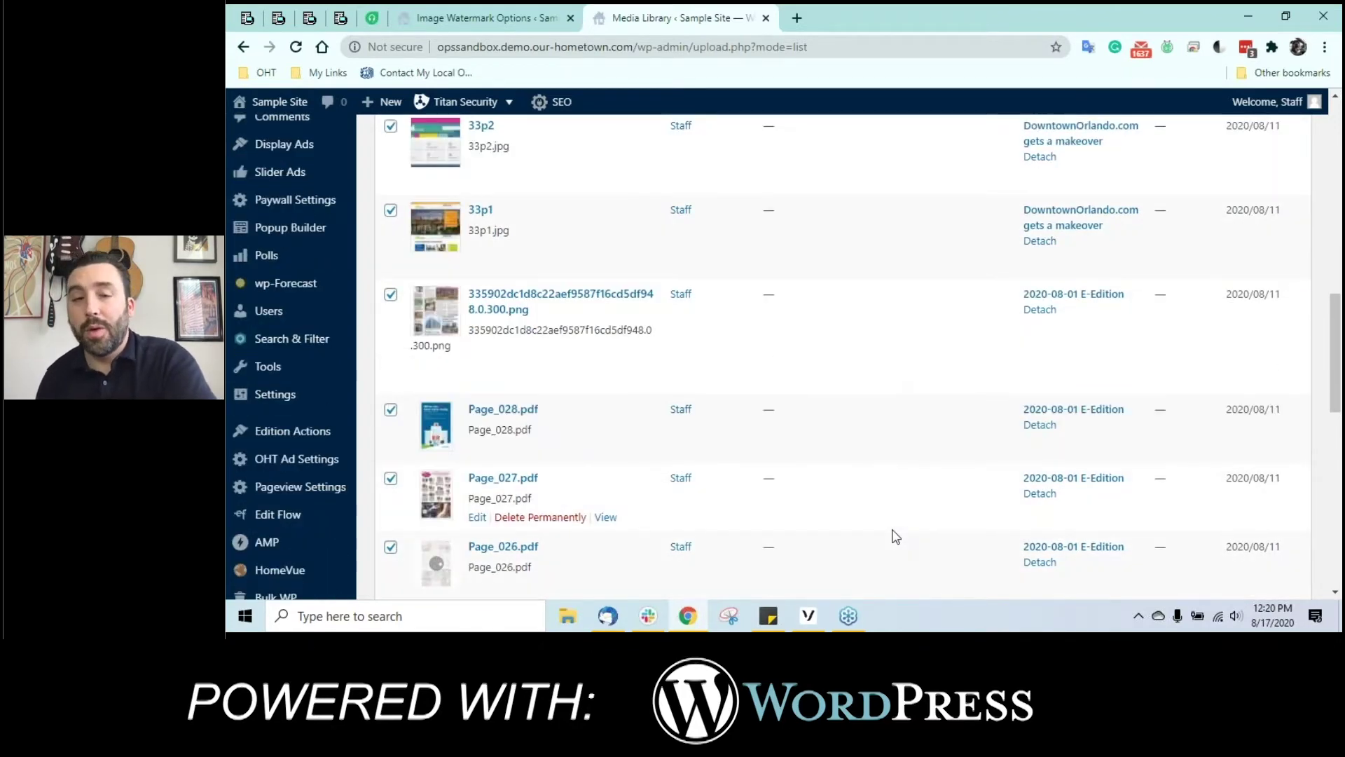
{"action": "scroll", "coordinate": [895, 536], "scroll_direction": "down", "scroll_amount": 4}
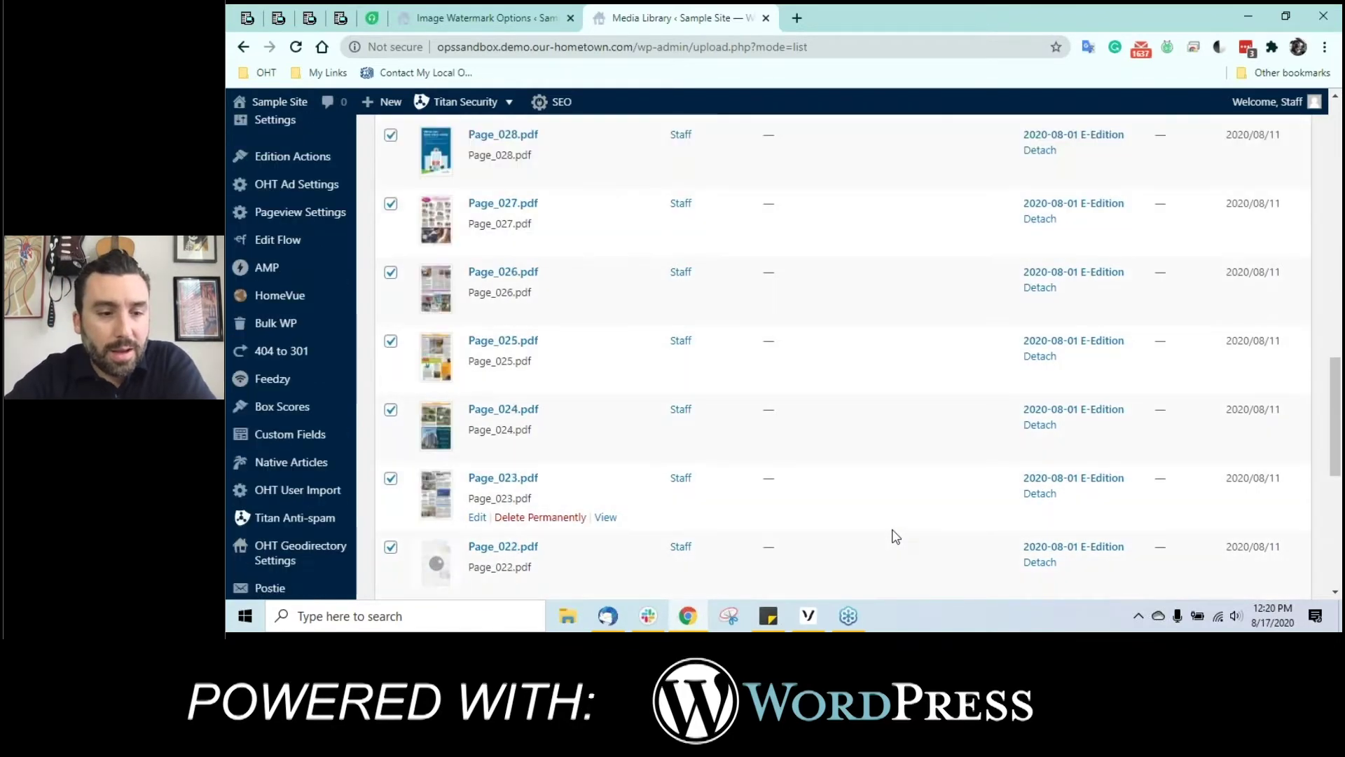
{"action": "scroll", "coordinate": [895, 536], "scroll_direction": "down", "scroll_amount": 4}
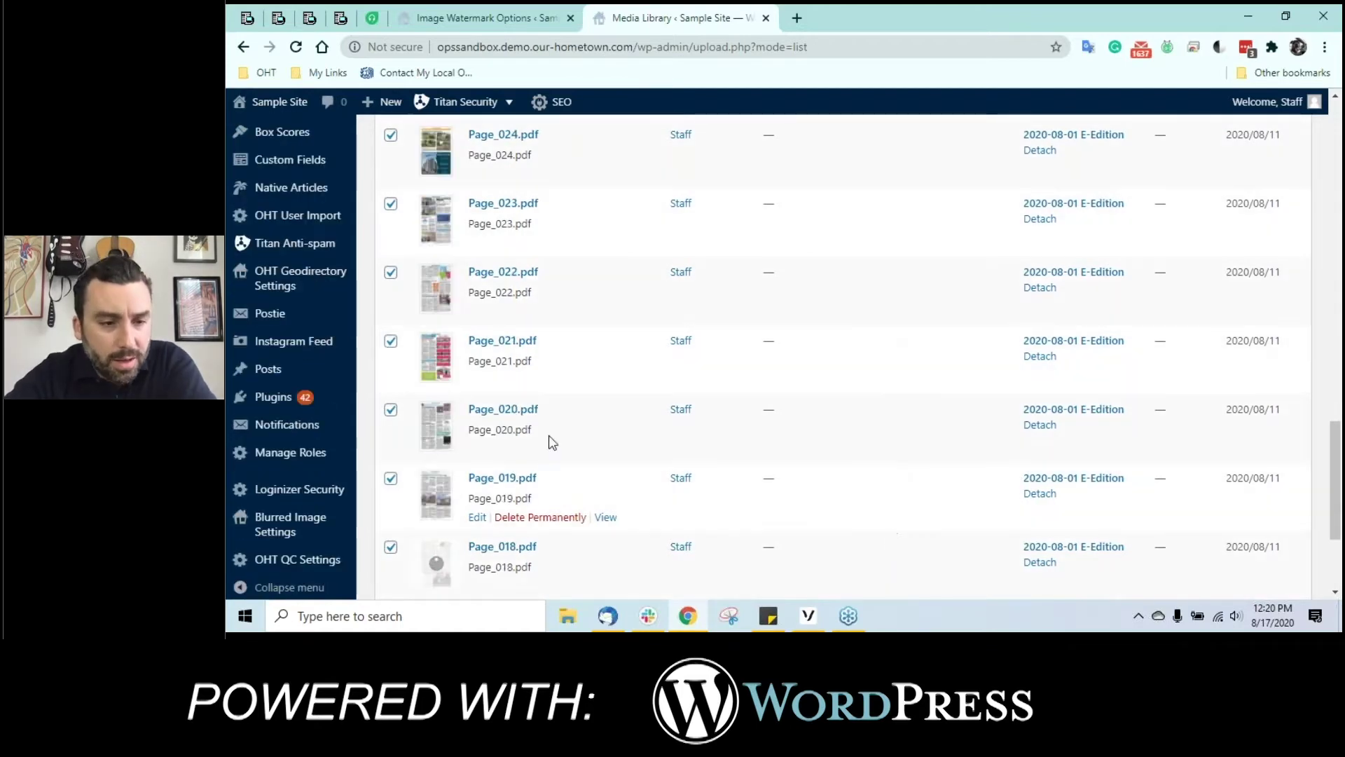
Step: Open the Image Watermark settings and set the watermark alignment to the bottom-right cell of the grid
{"action": "mouse_move", "coordinate": [266, 329]}
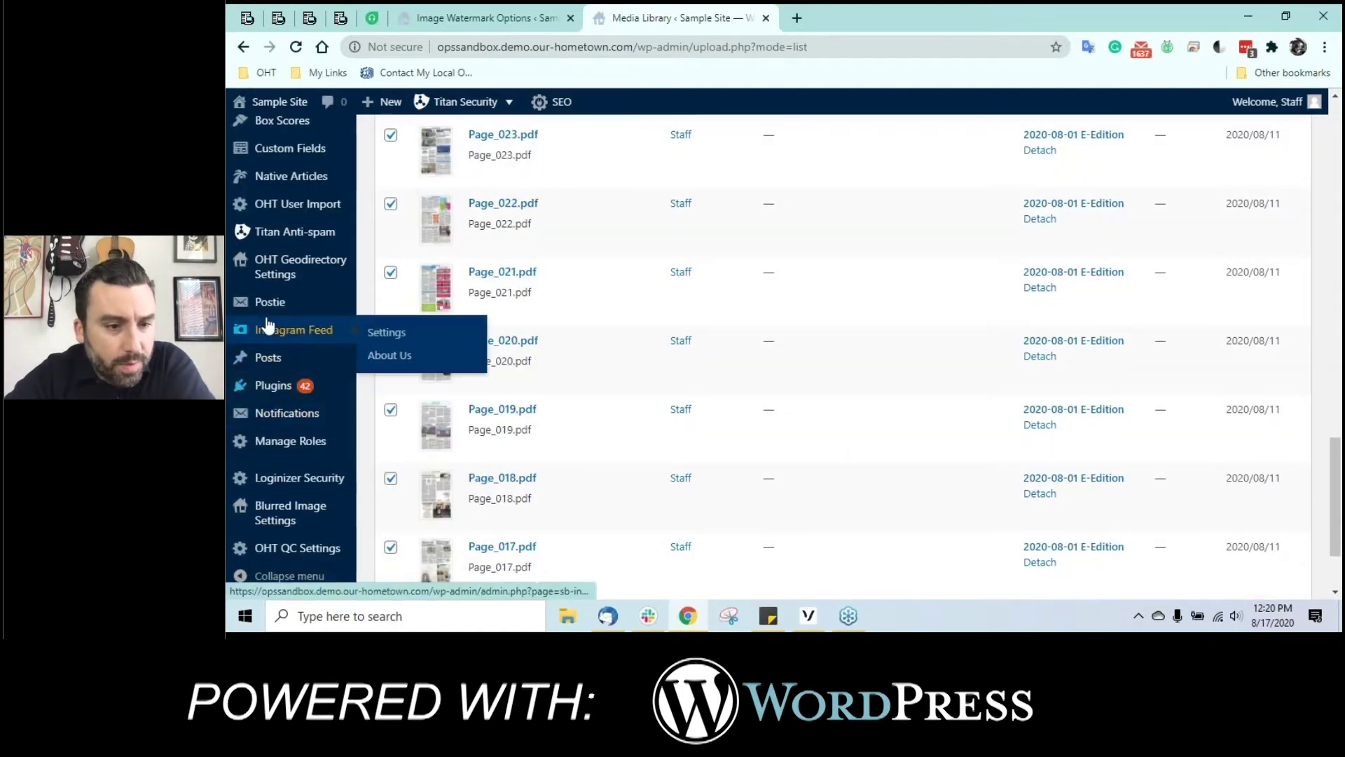
{"action": "scroll", "coordinate": [266, 324], "scroll_direction": "up", "scroll_amount": 5}
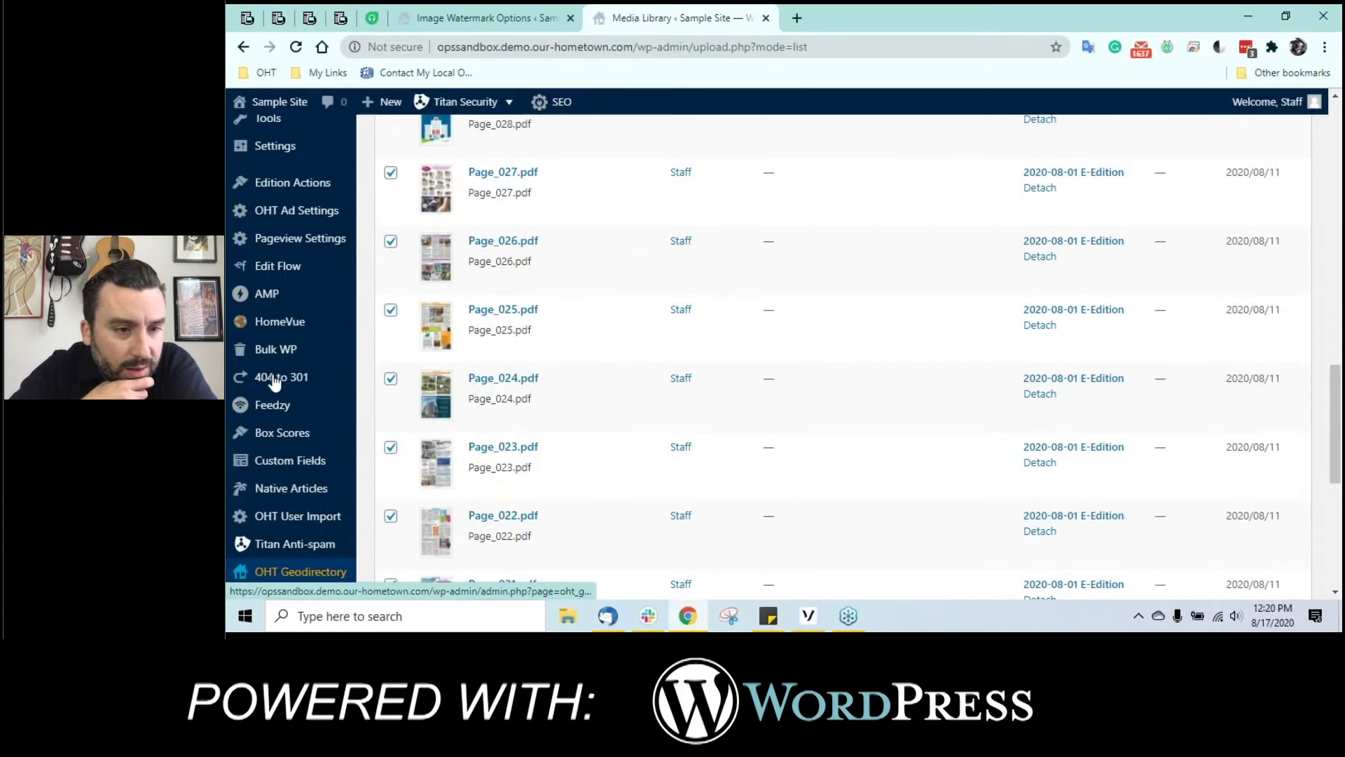
{"action": "mouse_move", "coordinate": [253, 245]}
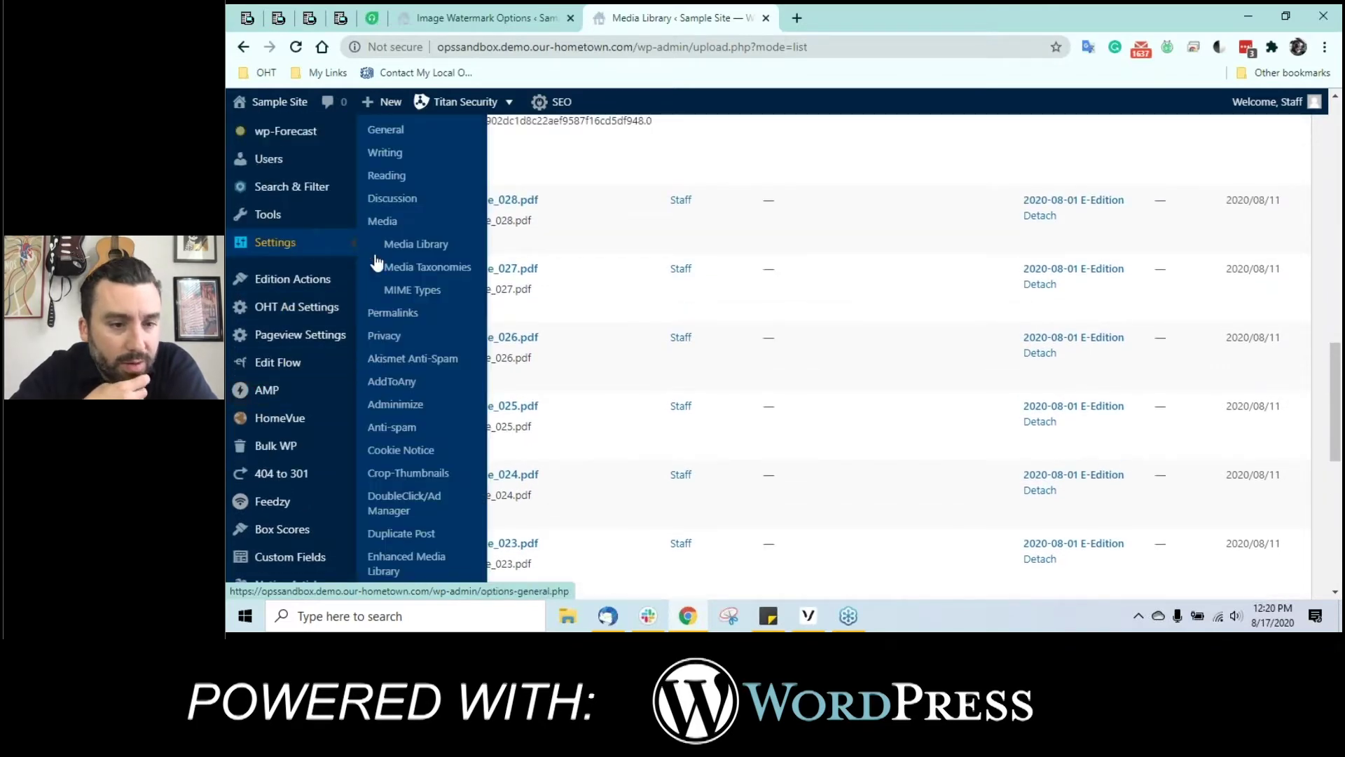
{"action": "scroll", "coordinate": [427, 385], "scroll_direction": "down", "scroll_amount": 4}
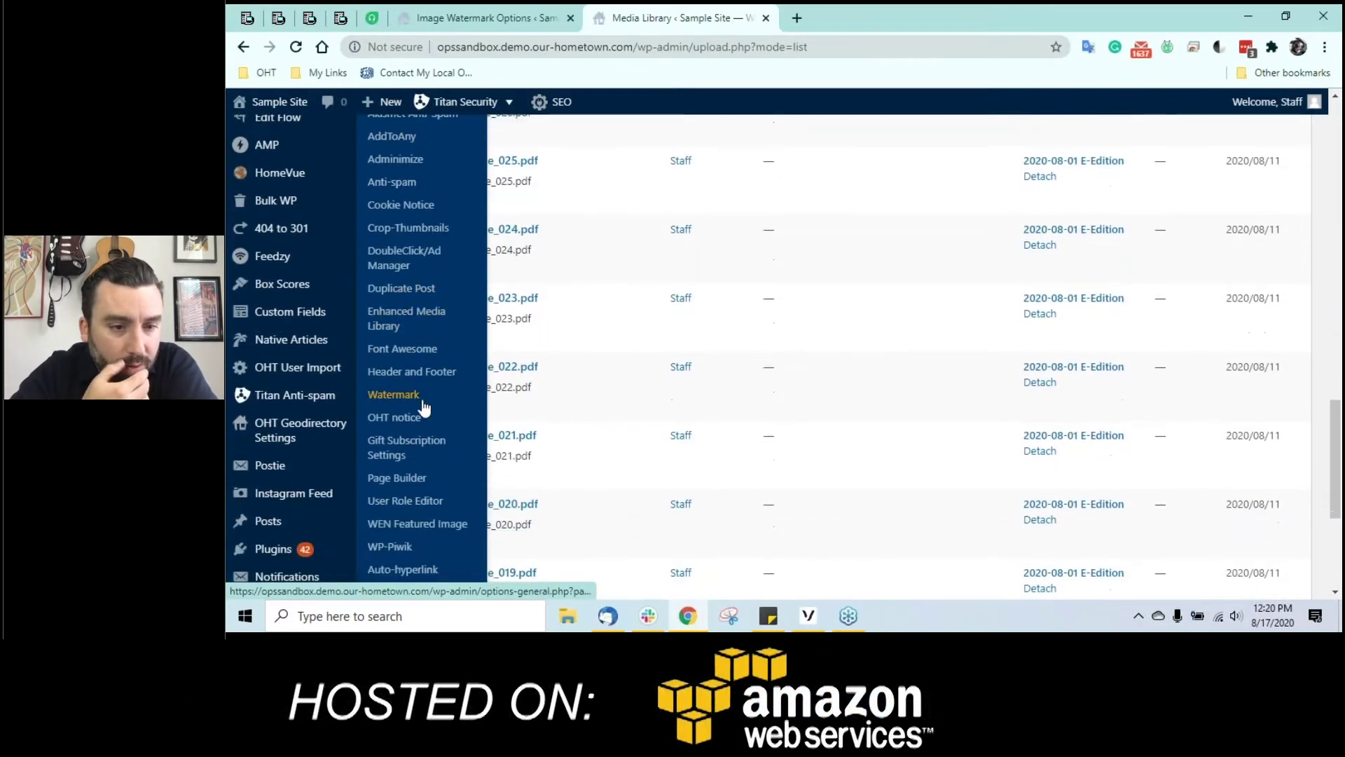
{"action": "left_click", "coordinate": [417, 518]}
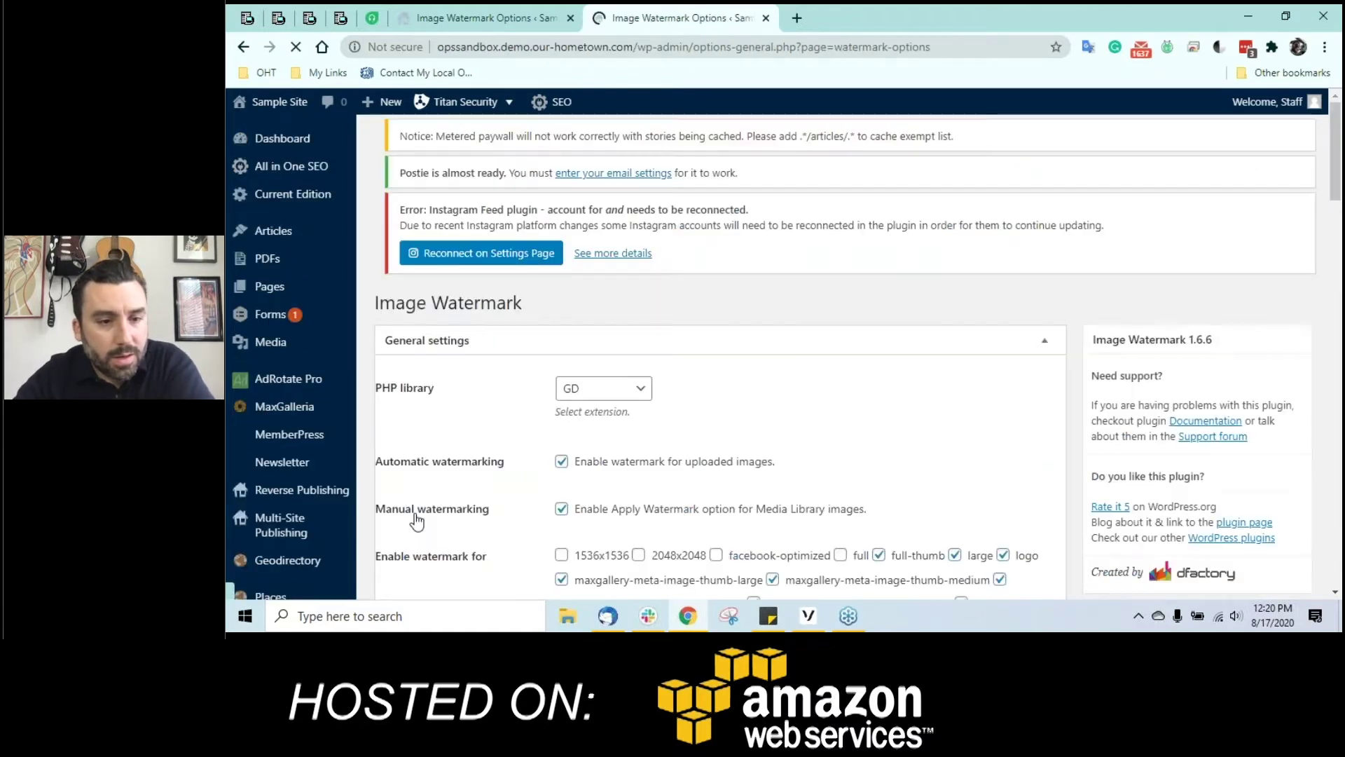
{"action": "scroll", "coordinate": [565, 448], "scroll_direction": "down", "scroll_amount": 15}
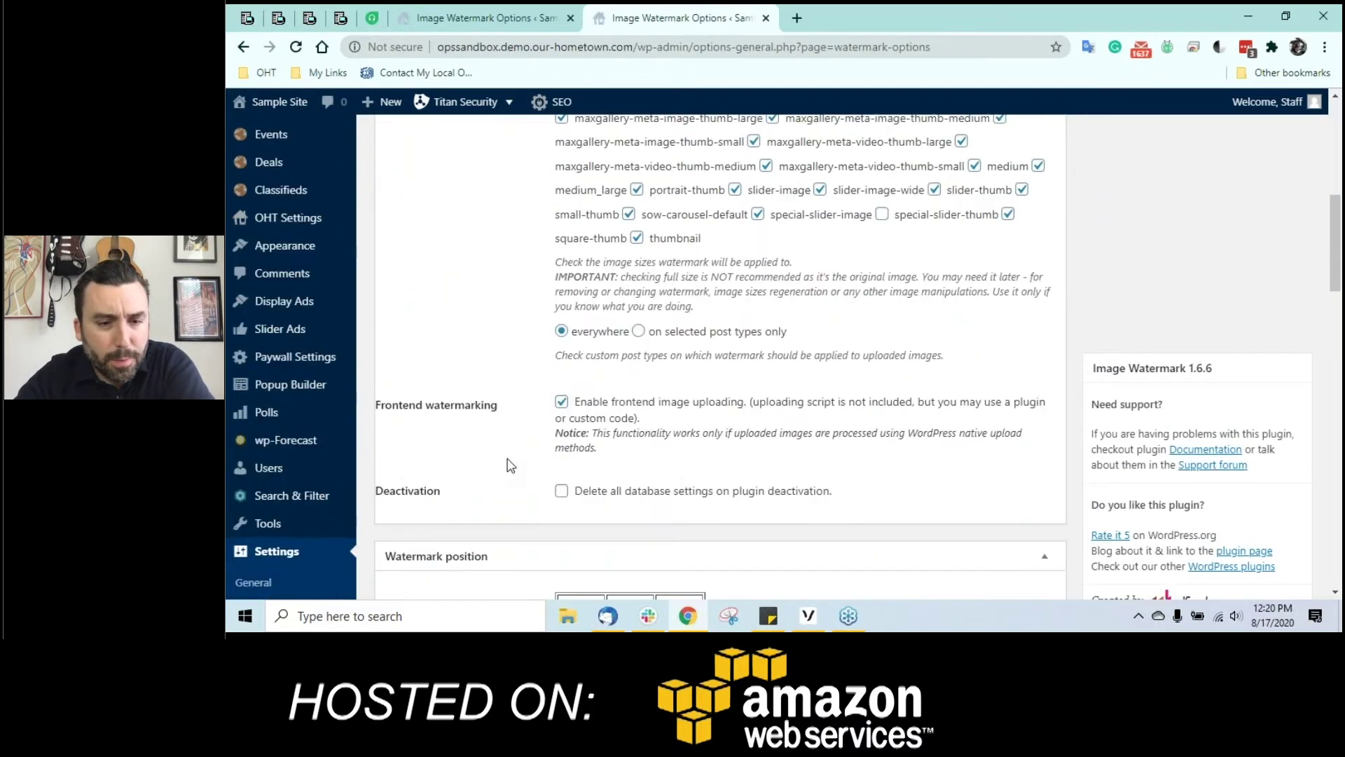
{"action": "left_click", "coordinate": [679, 375]}
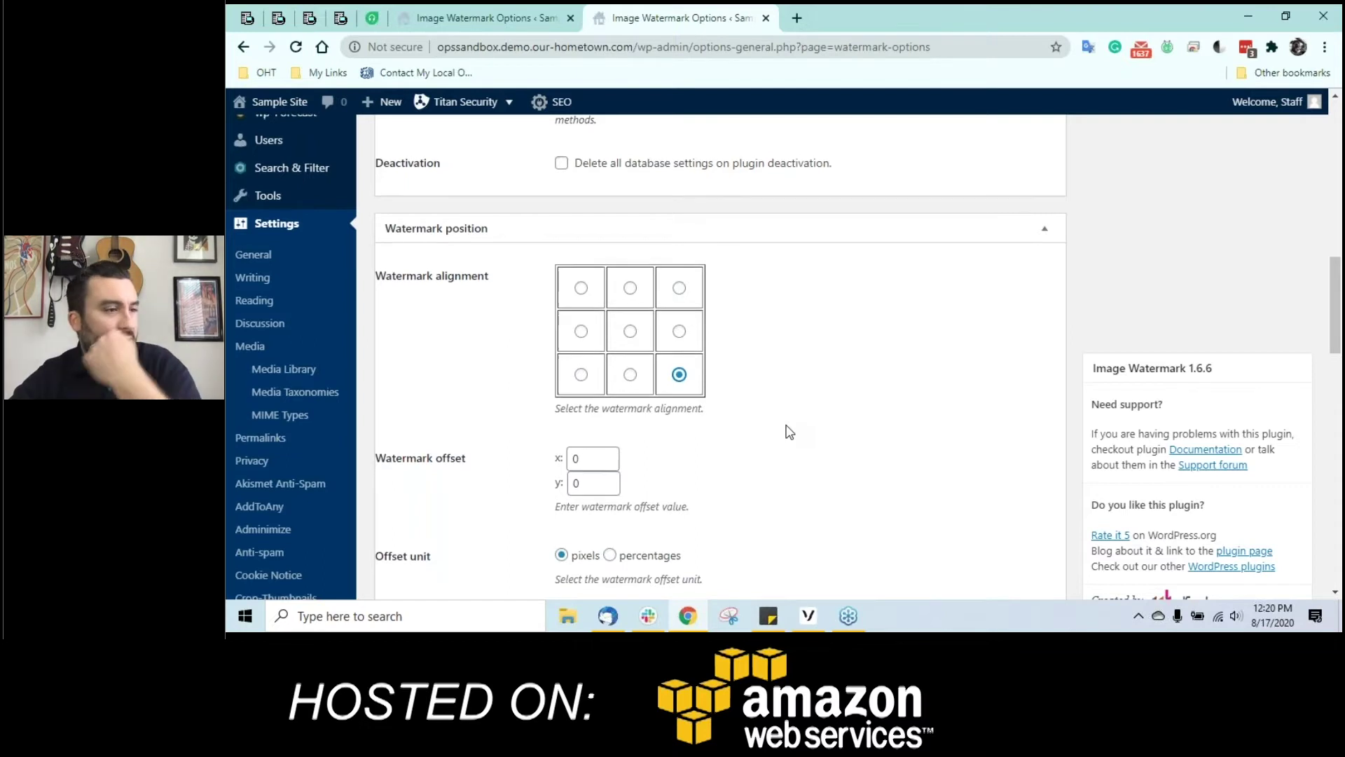
Step: Choose Our-Hometown-logo.gif from the Media Library as the watermark image
{"action": "scroll", "coordinate": [790, 432], "scroll_direction": "down", "scroll_amount": 1}
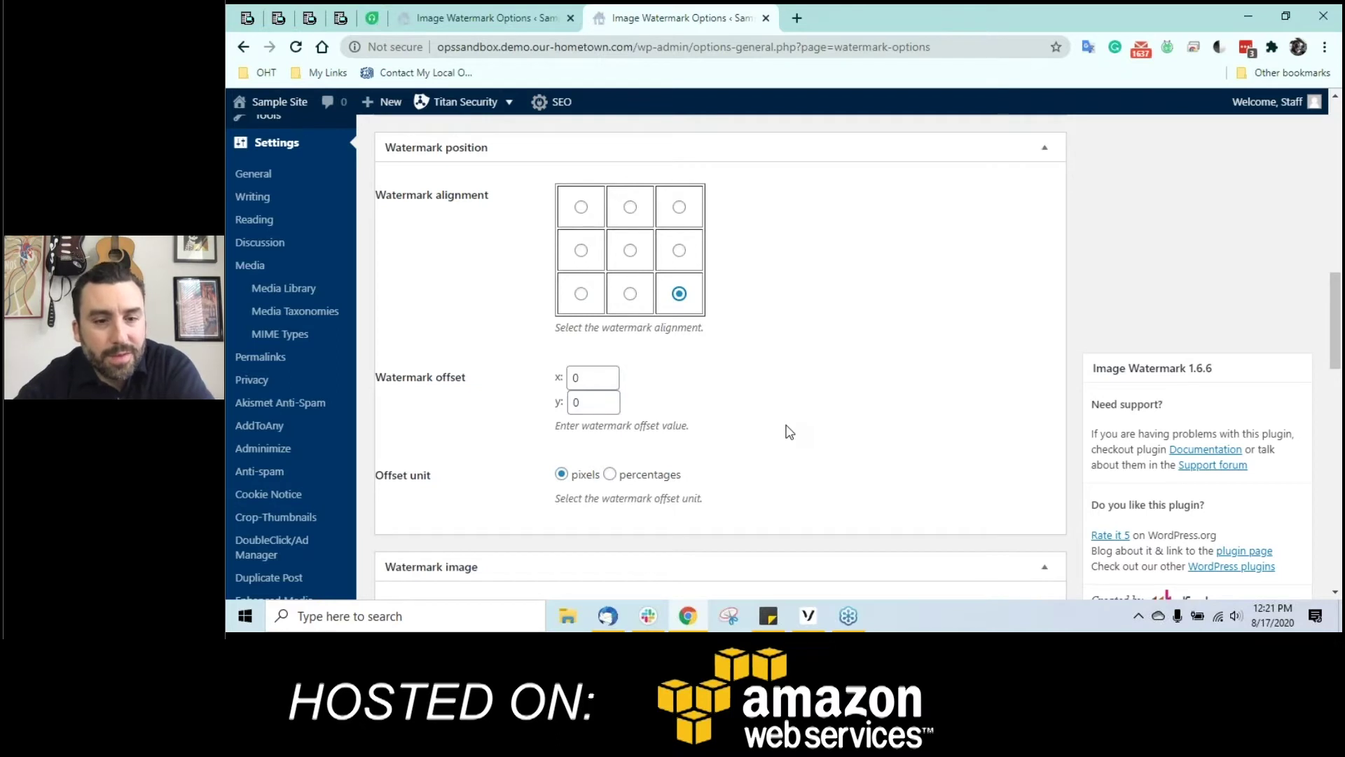
{"action": "scroll", "coordinate": [789, 432], "scroll_direction": "down", "scroll_amount": 1}
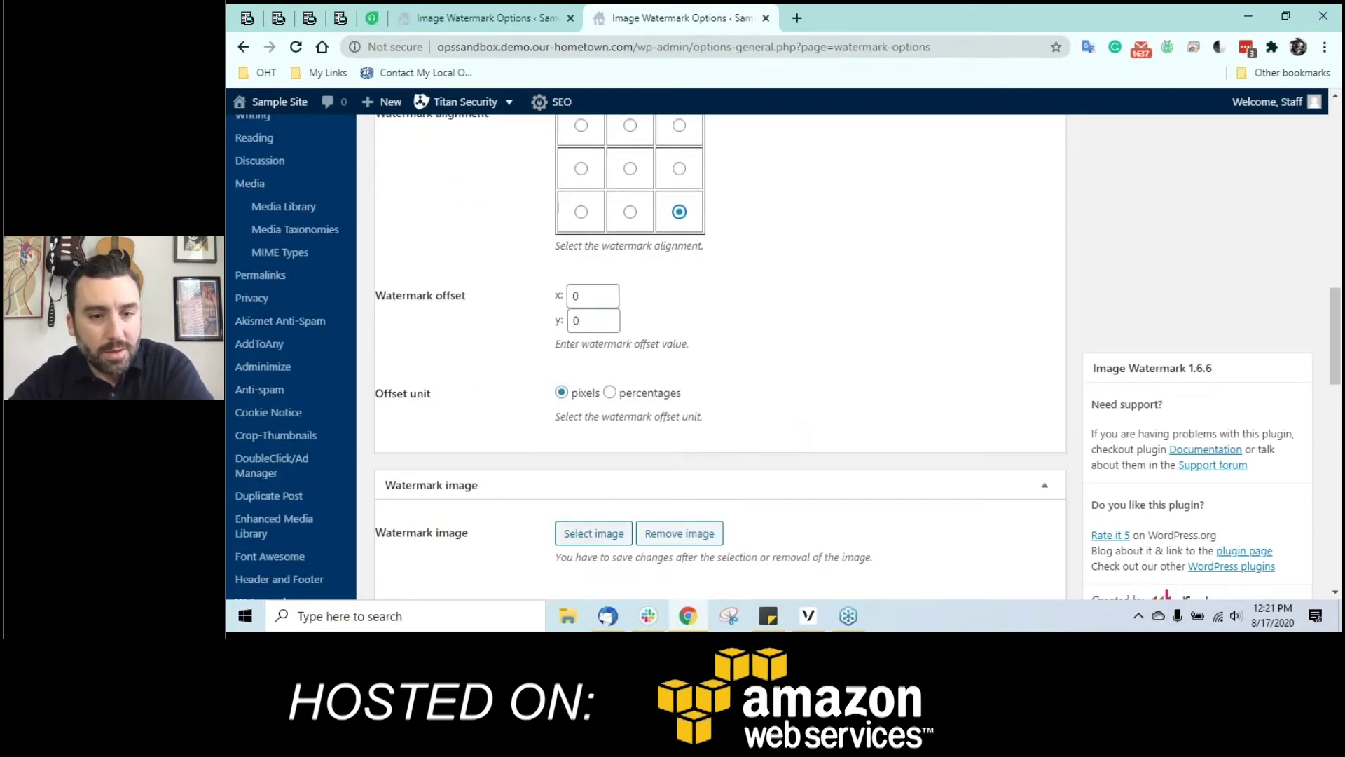
{"action": "left_click", "coordinate": [608, 535]}
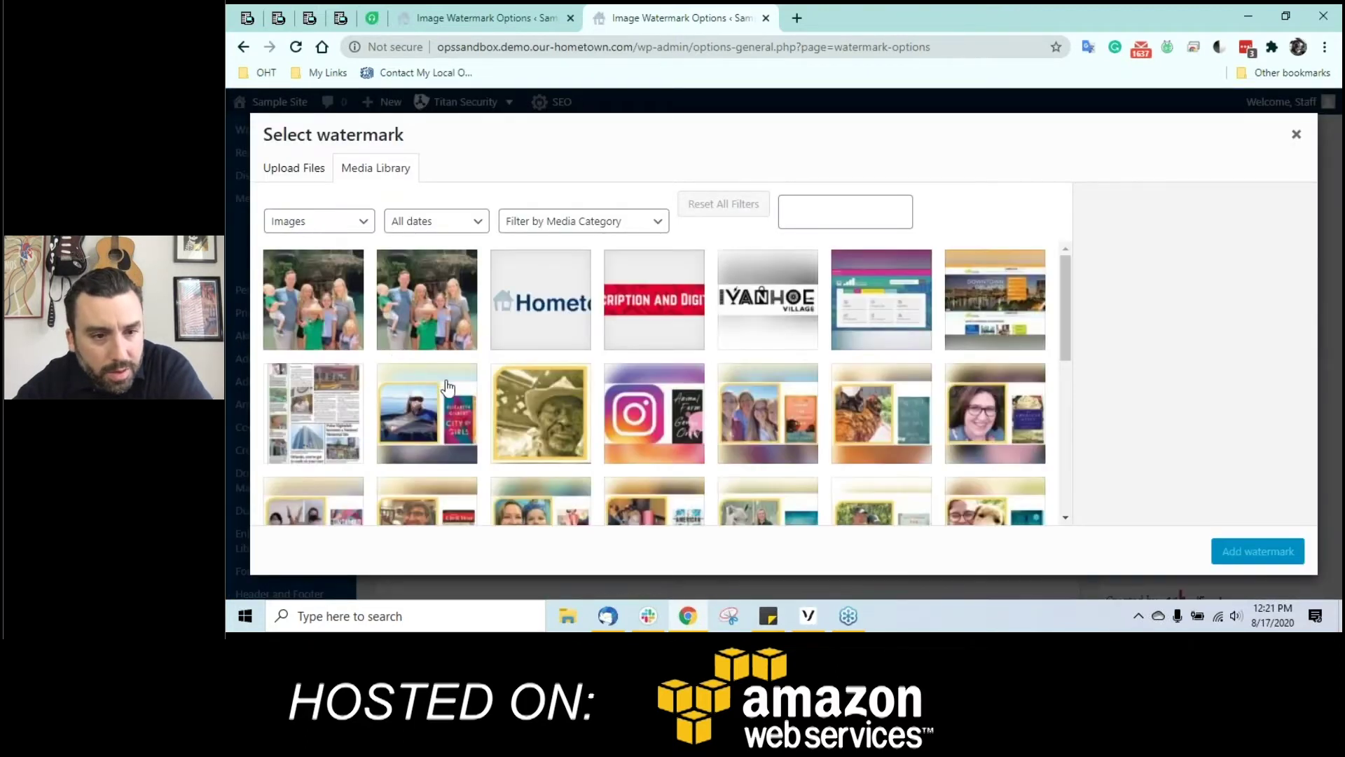
{"action": "left_click", "coordinate": [517, 319]}
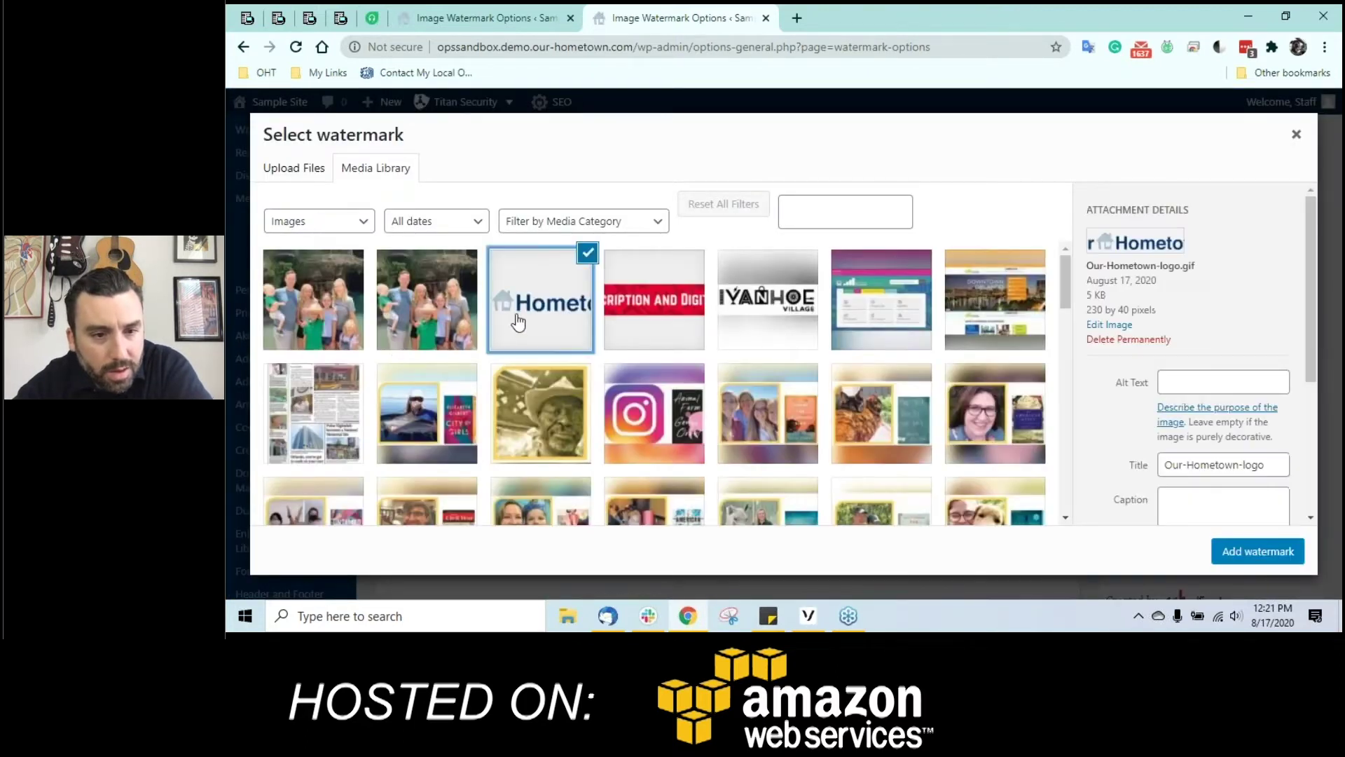
{"action": "left_click", "coordinate": [1258, 553]}
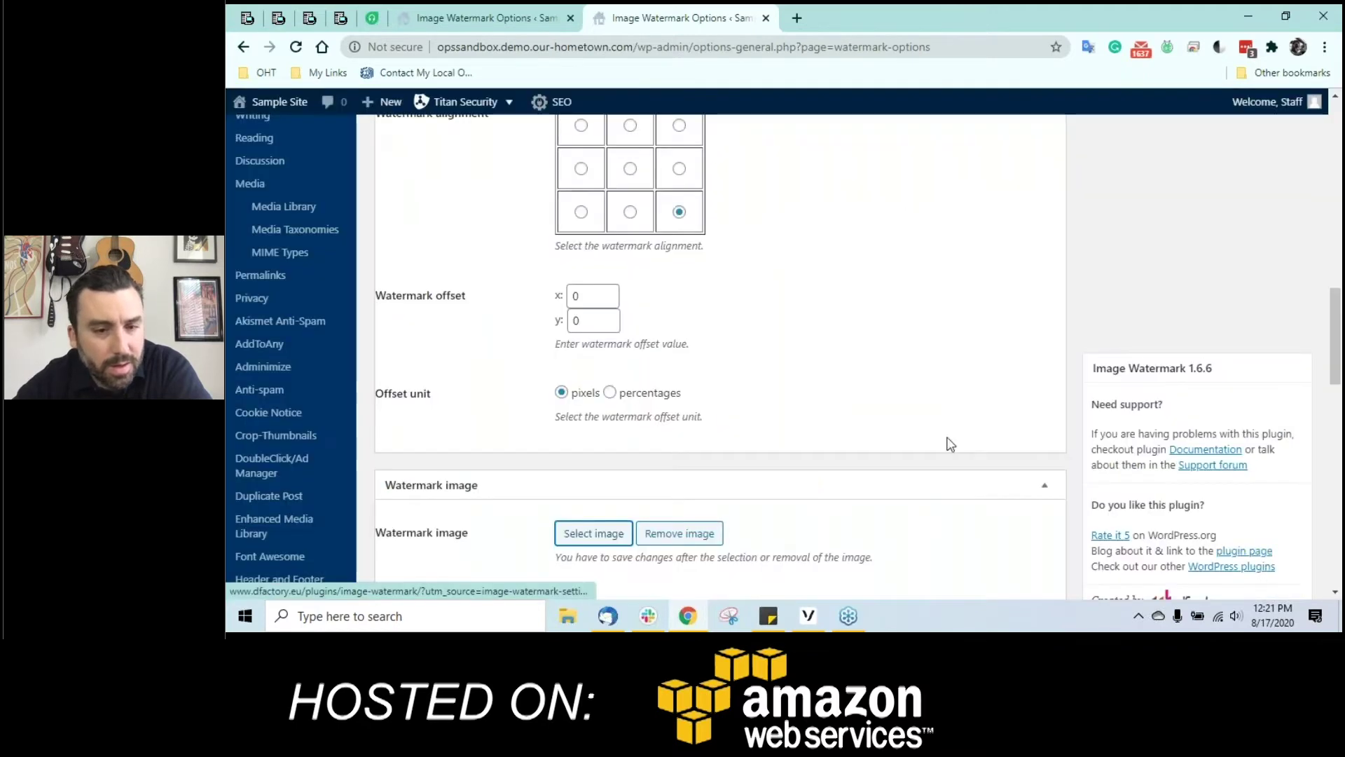
Step: Check the watermark position options again and save the Image Watermark settings
{"action": "scroll", "coordinate": [944, 438], "scroll_direction": "up", "scroll_amount": 2}
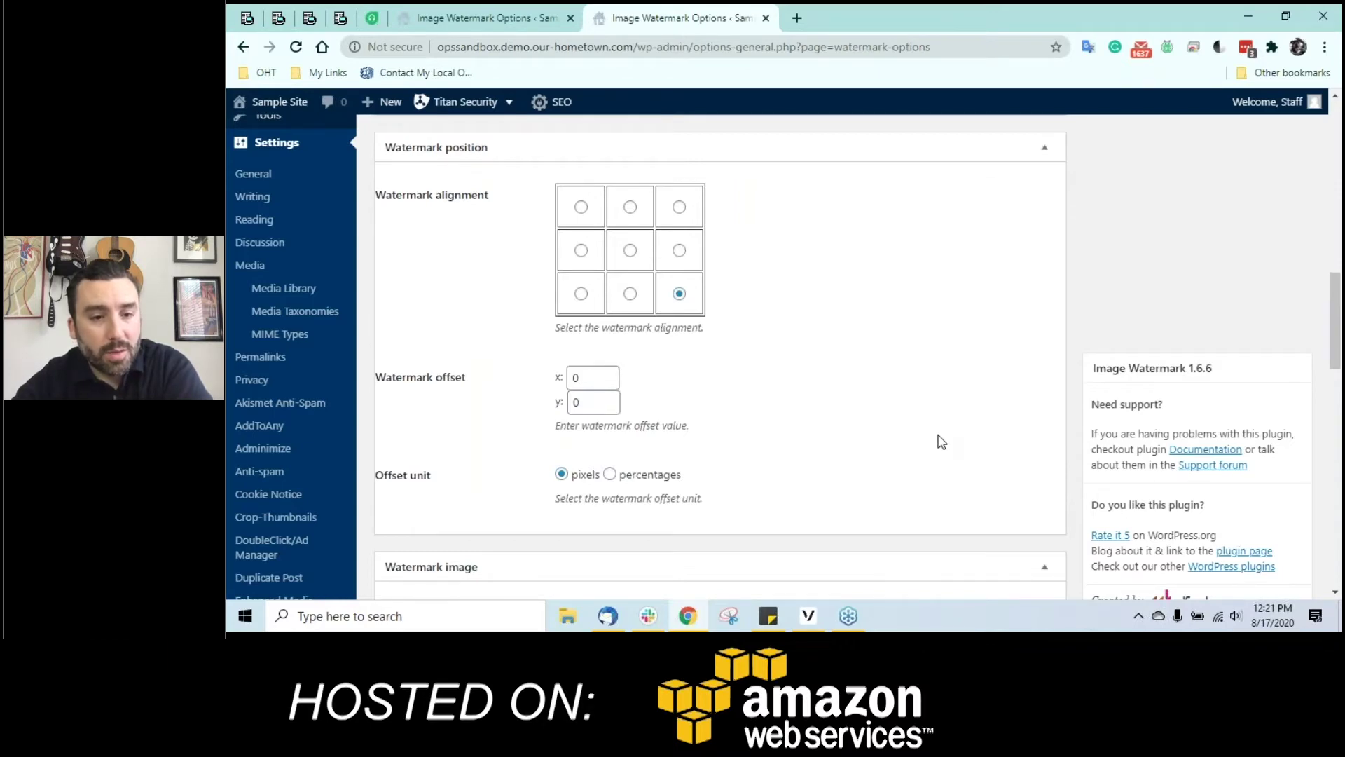
{"action": "scroll", "coordinate": [941, 446], "scroll_direction": "down", "scroll_amount": 15}
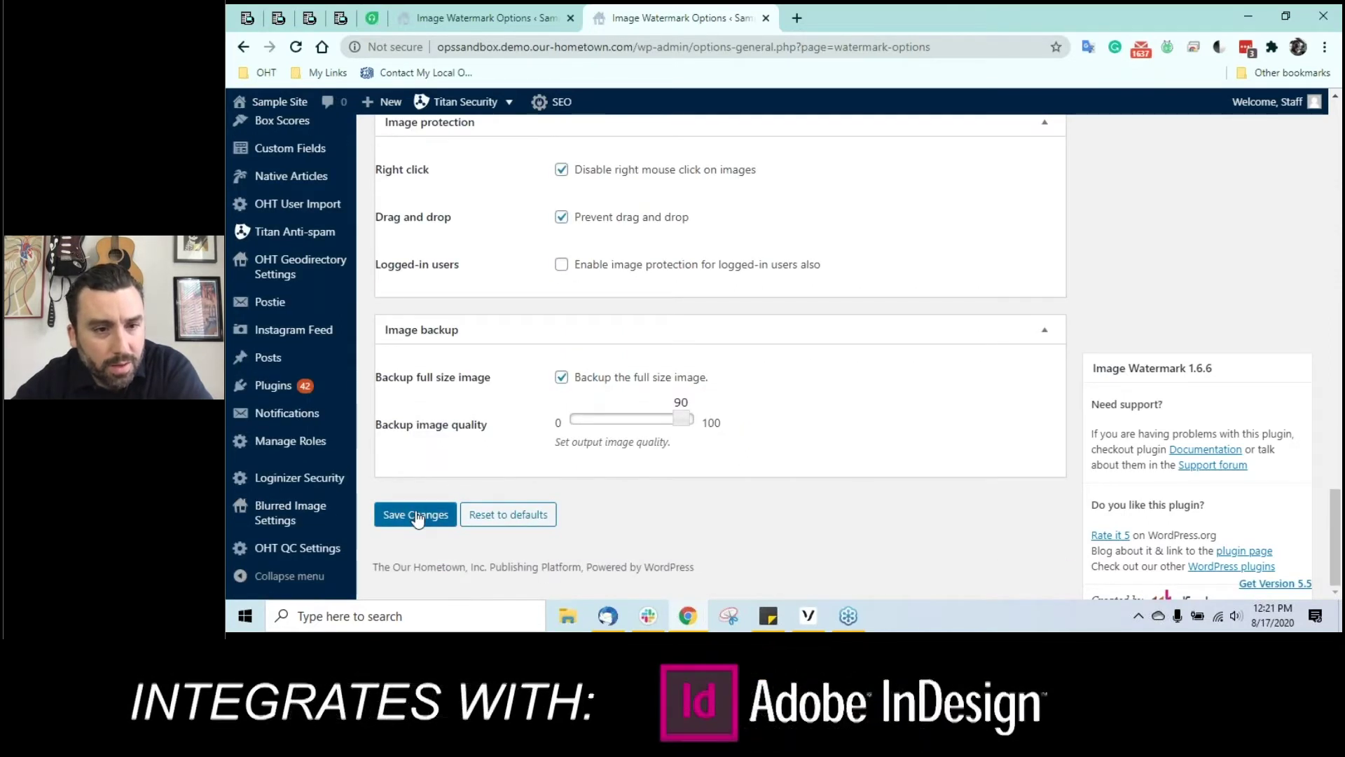
{"action": "left_click", "coordinate": [416, 516]}
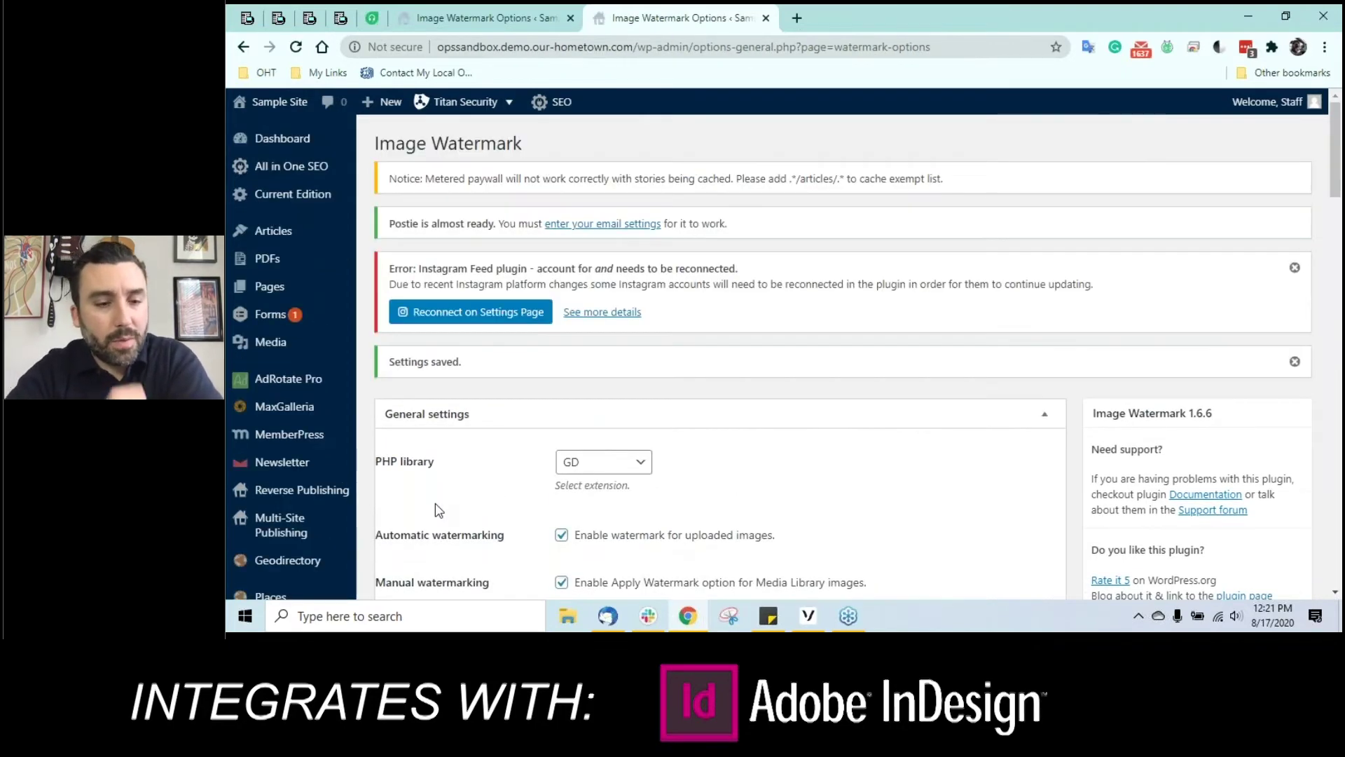
Step: Review the Image Watermark options from the general settings down to image backup, and return to the general settings
{"action": "scroll", "coordinate": [435, 509], "scroll_direction": "down", "scroll_amount": 2}
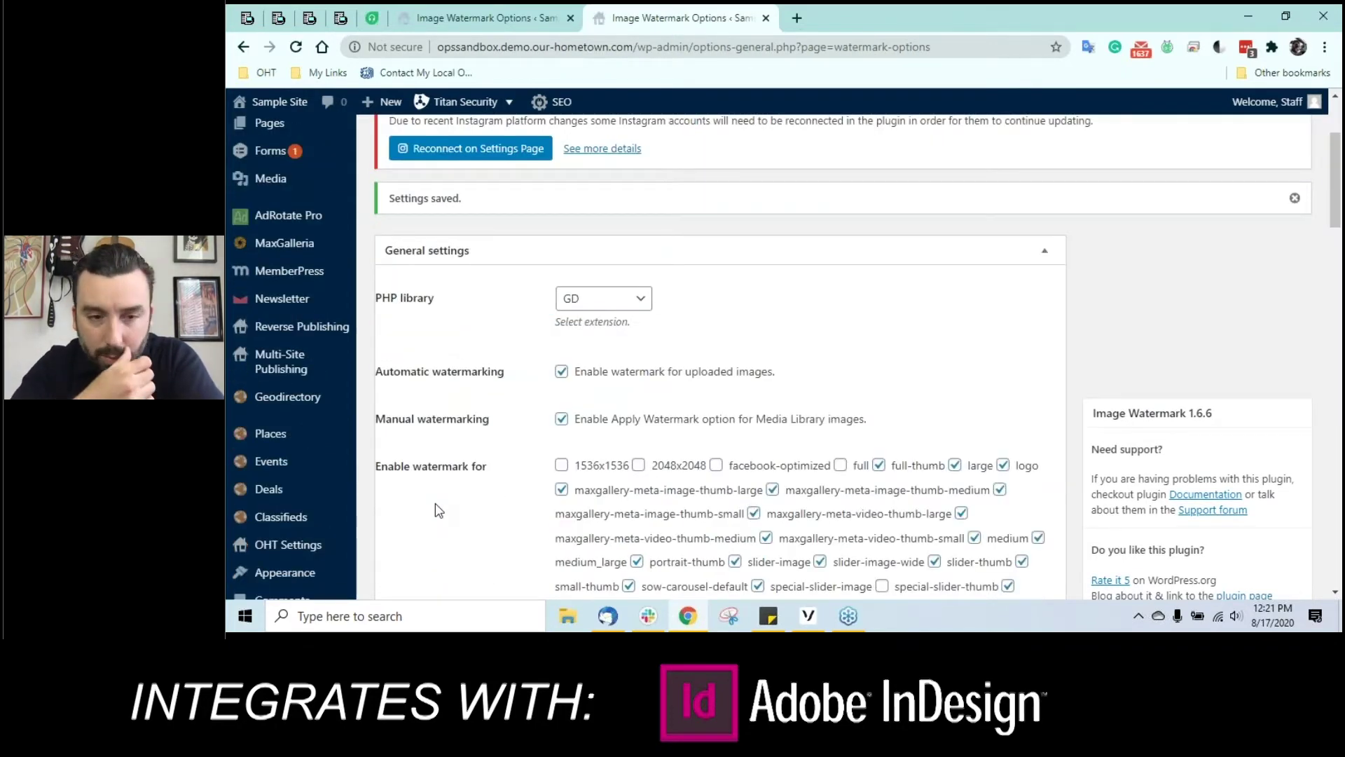
{"action": "scroll", "coordinate": [439, 510], "scroll_direction": "down", "scroll_amount": 15}
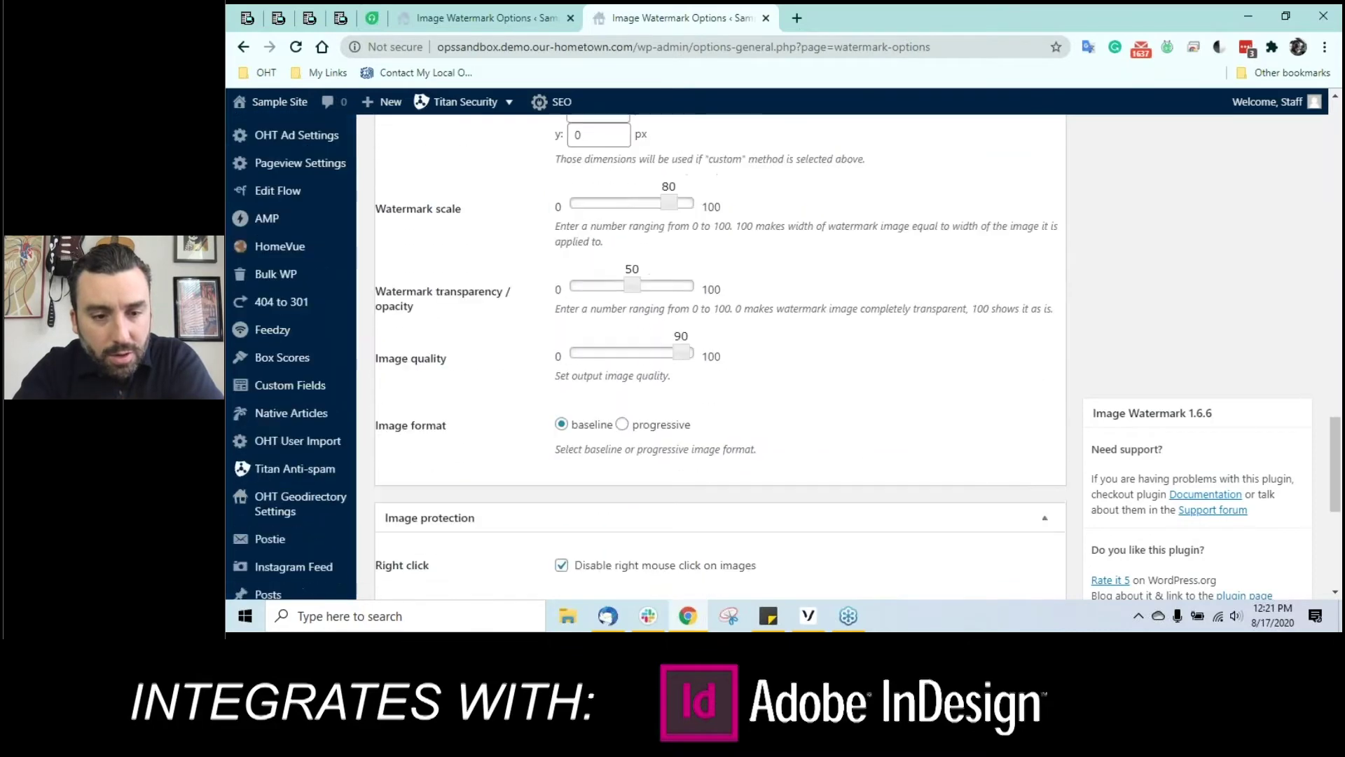
{"action": "scroll", "coordinate": [439, 510], "scroll_direction": "down", "scroll_amount": 3}
{"action": "scroll", "coordinate": [720, 357], "scroll_direction": "down", "scroll_amount": 2}
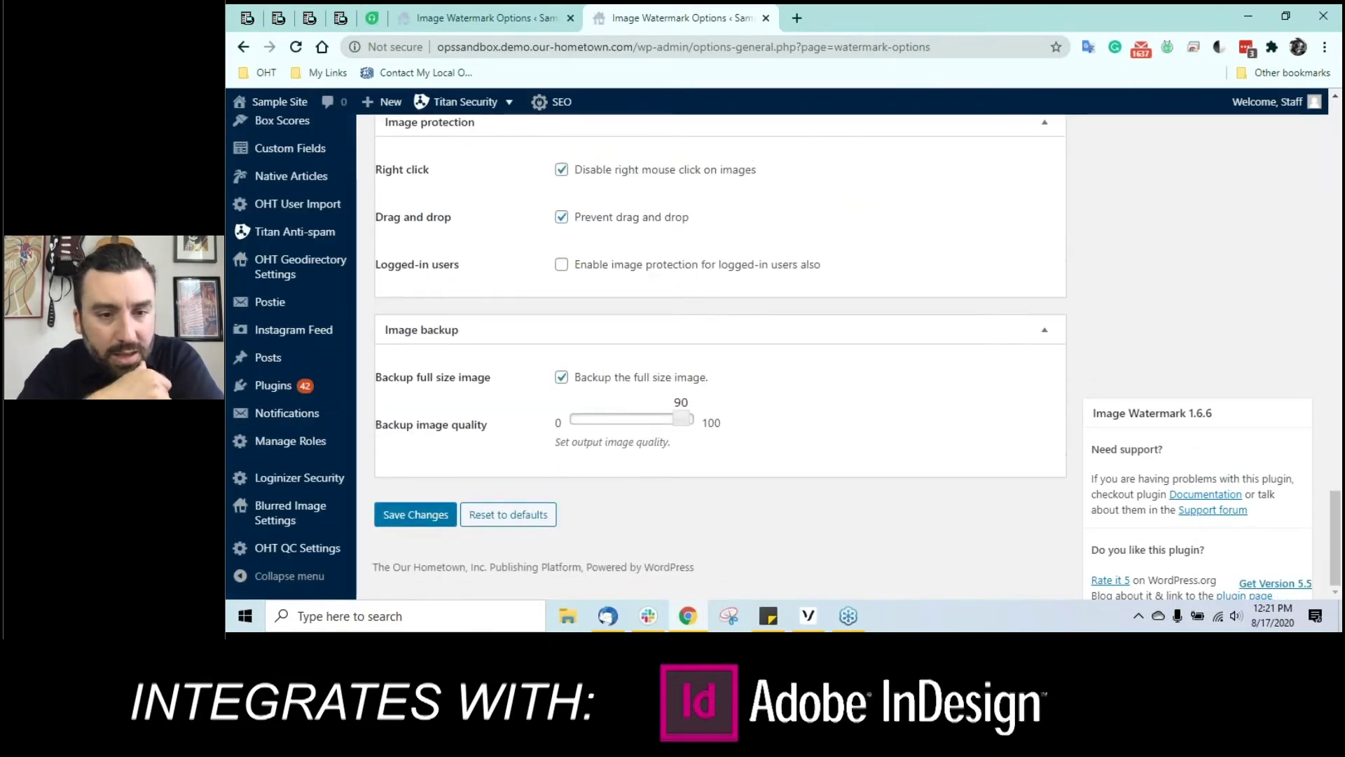
{"action": "scroll", "coordinate": [720, 357], "scroll_direction": "up", "scroll_amount": 1}
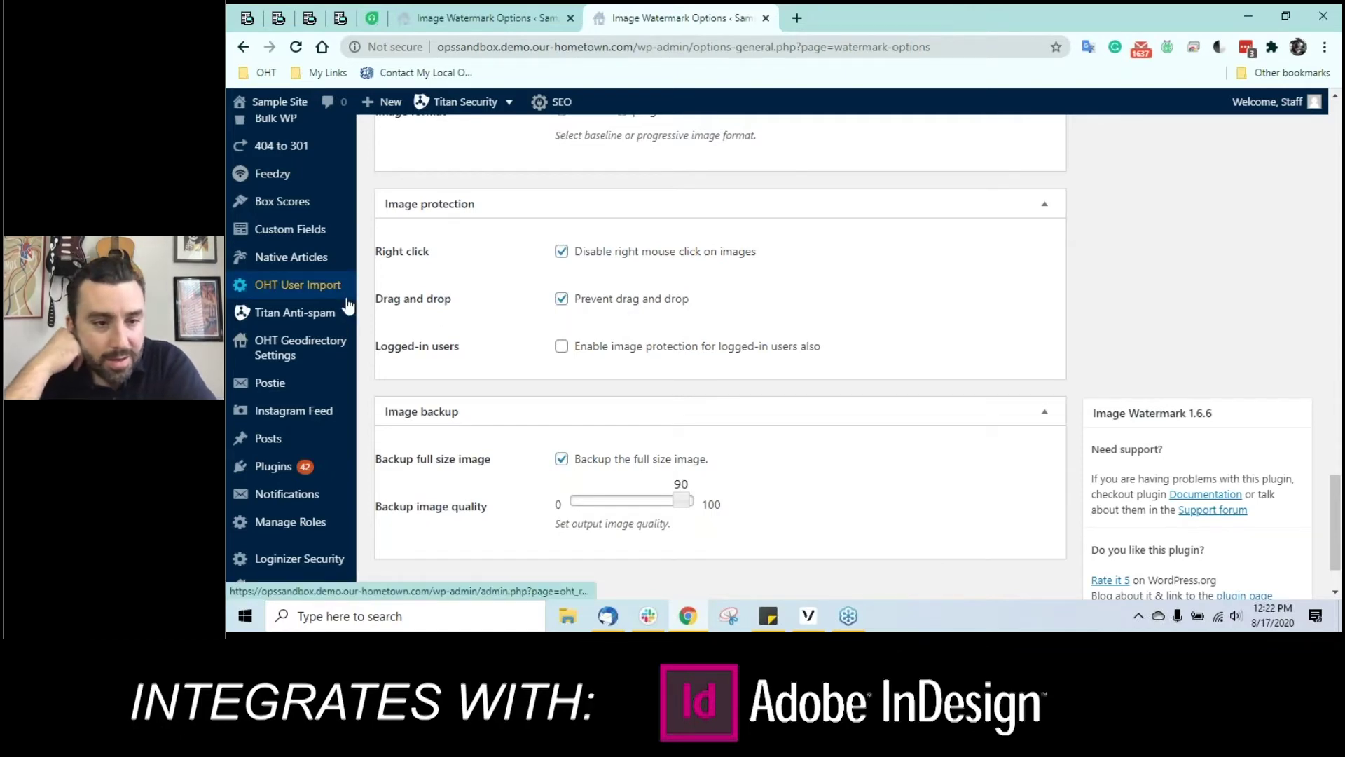
{"action": "scroll", "coordinate": [347, 306], "scroll_direction": "up", "scroll_amount": 10}
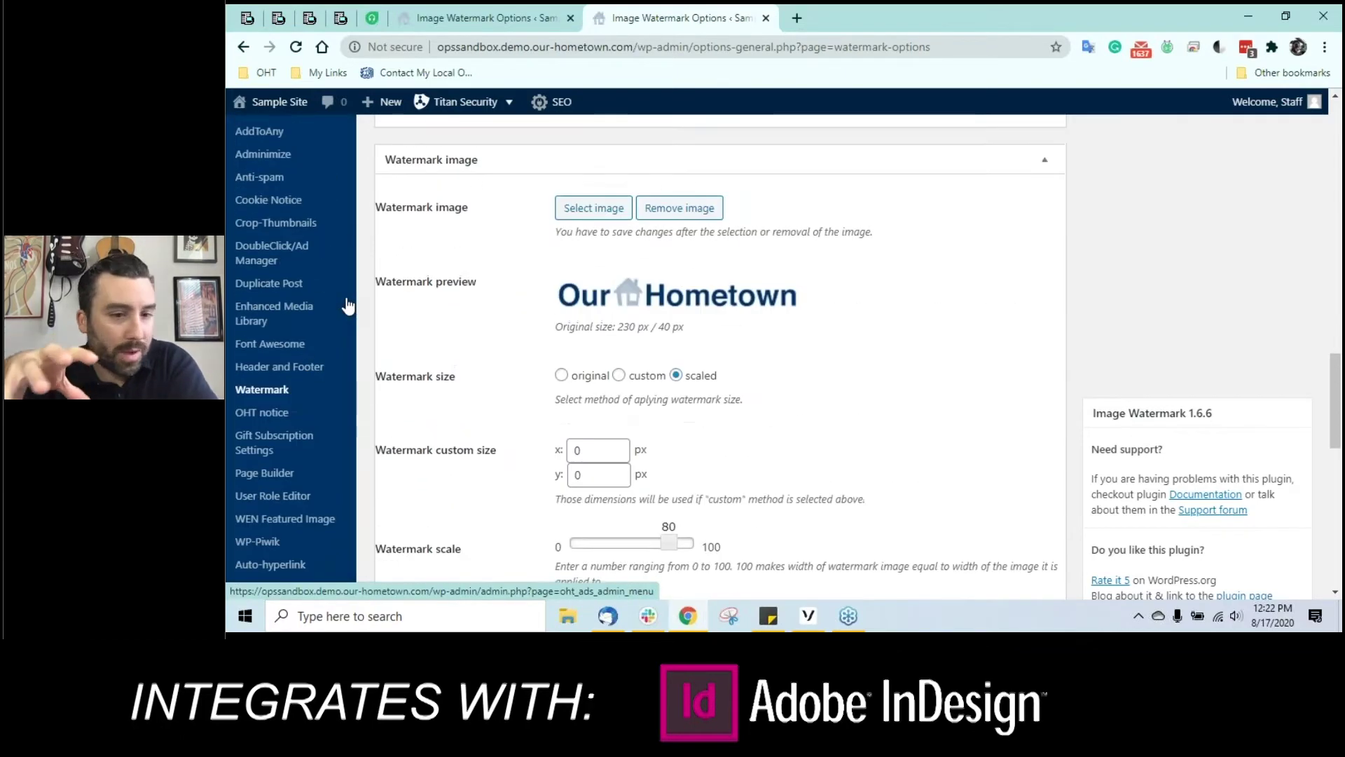
{"action": "scroll", "coordinate": [346, 306], "scroll_direction": "up", "scroll_amount": 10}
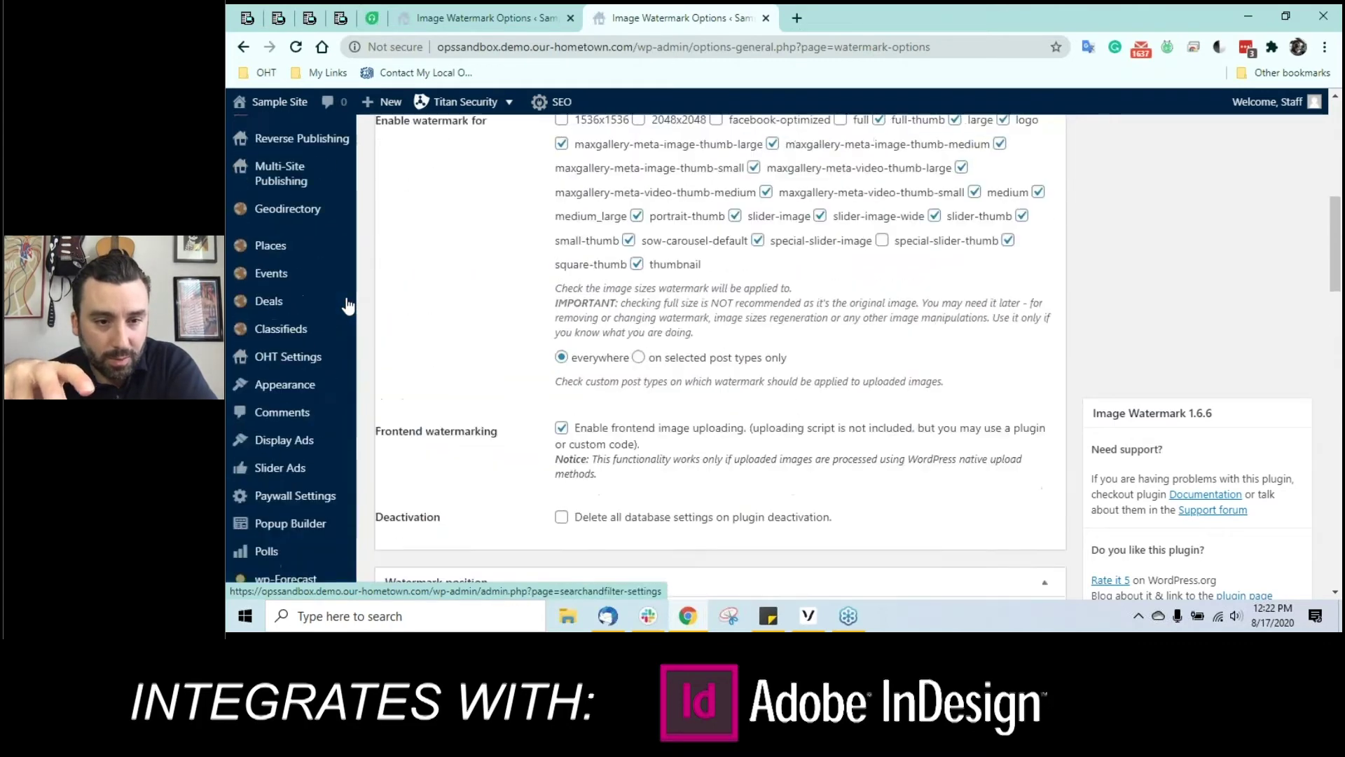
{"action": "scroll", "coordinate": [347, 305], "scroll_direction": "up", "scroll_amount": 2}
{"action": "scroll", "coordinate": [347, 306], "scroll_direction": "up", "scroll_amount": 7}
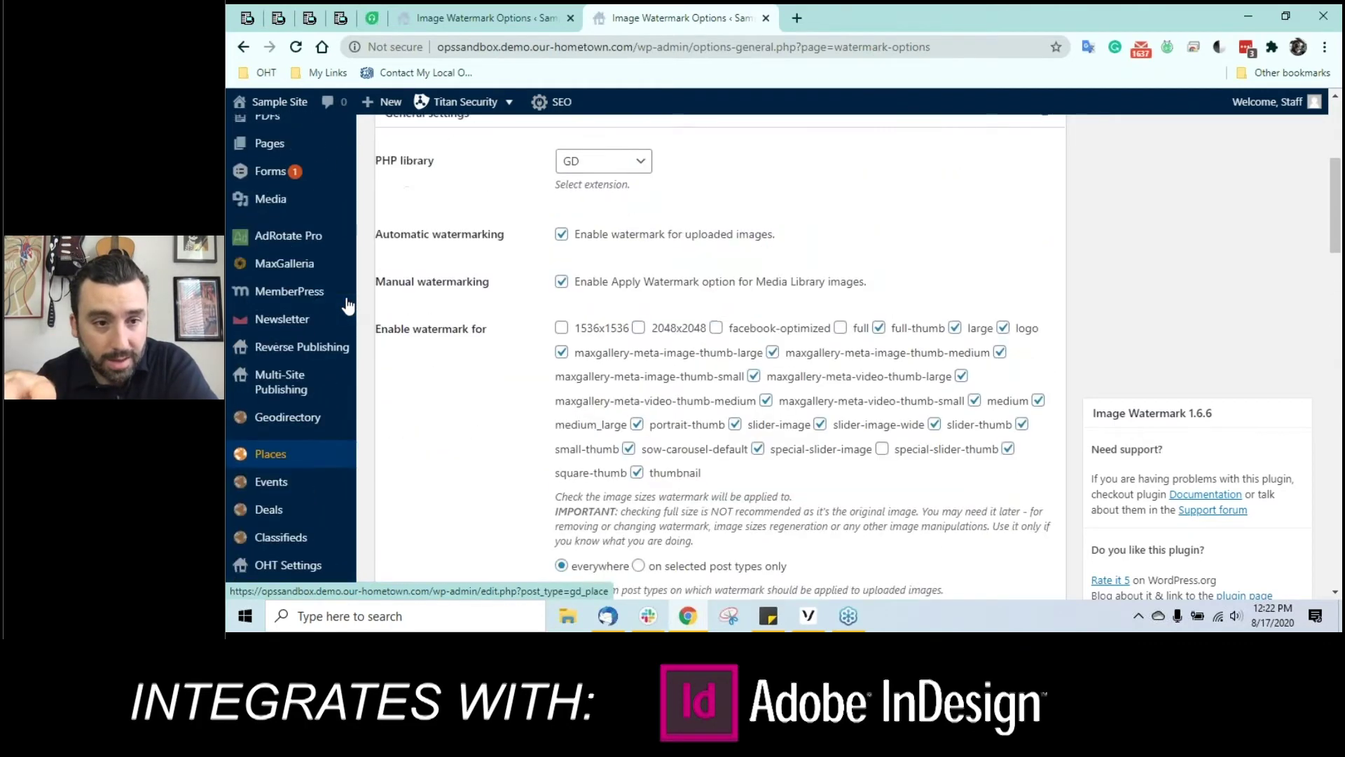
Step: Open the Media Library's list of files
{"action": "scroll", "coordinate": [347, 305], "scroll_direction": "up", "scroll_amount": 2}
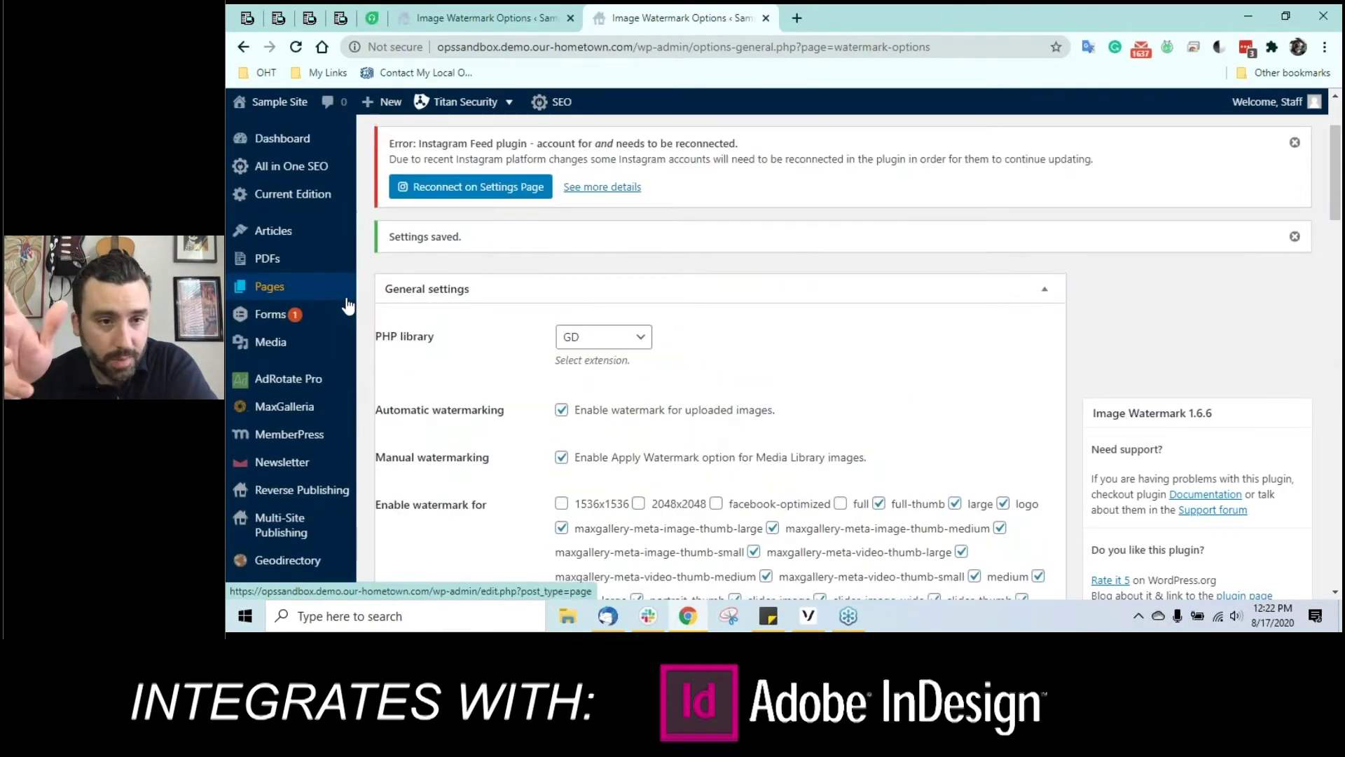
{"action": "mouse_move", "coordinate": [323, 292]}
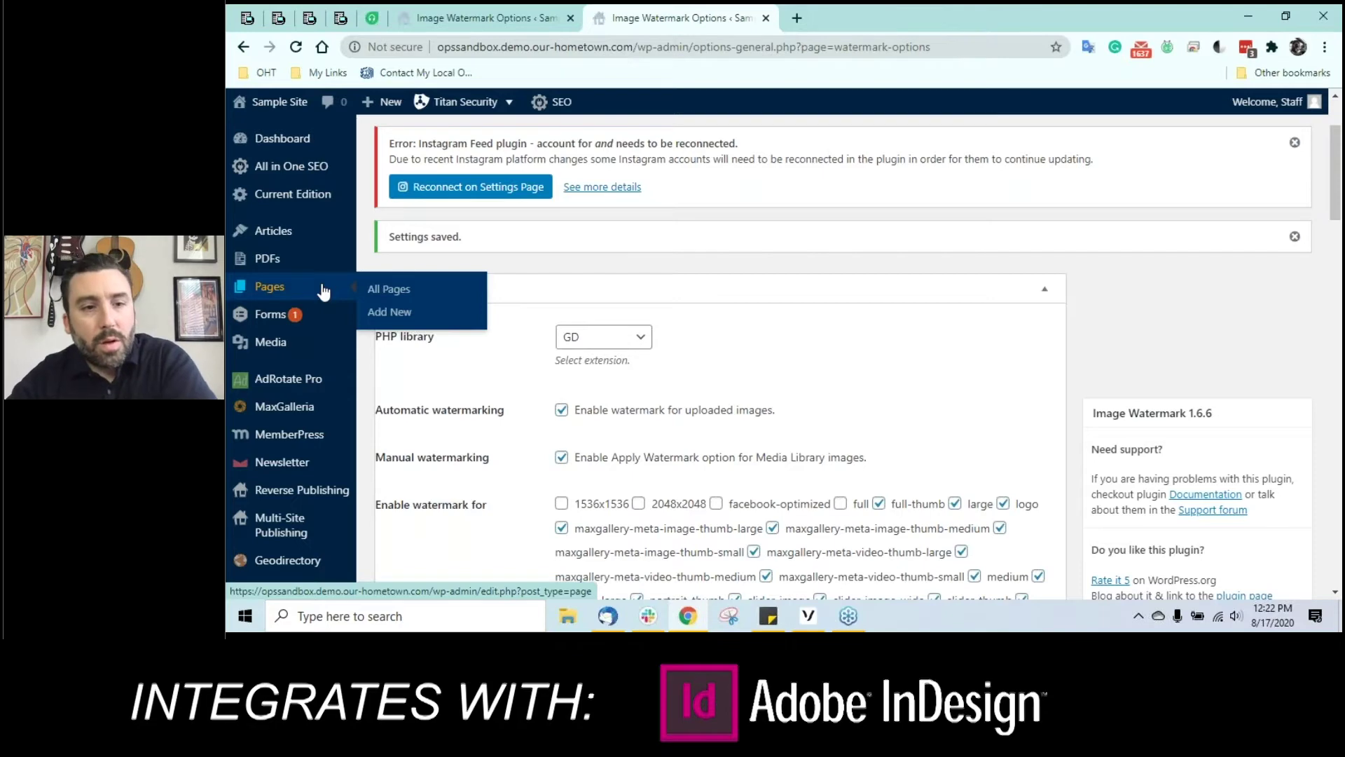
{"action": "mouse_move", "coordinate": [319, 343]}
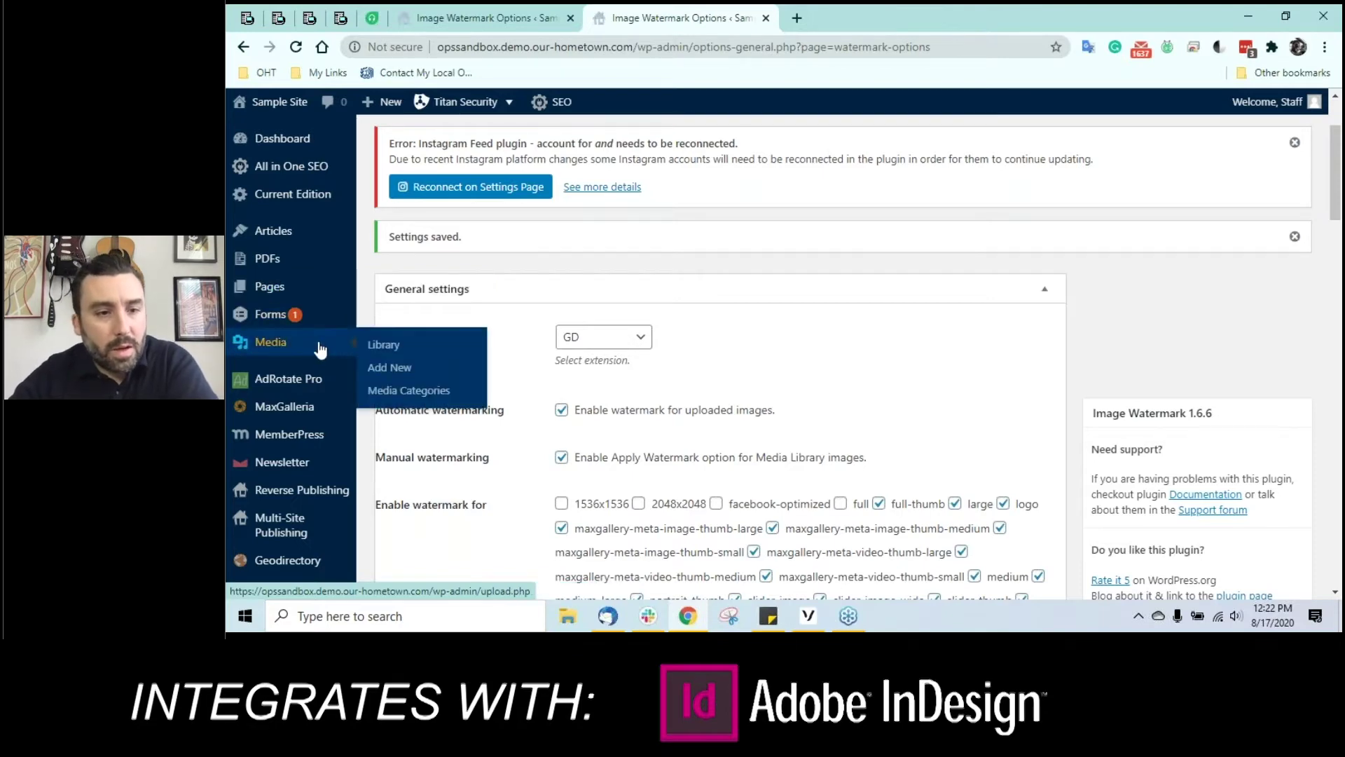
{"action": "left_click", "coordinate": [374, 348]}
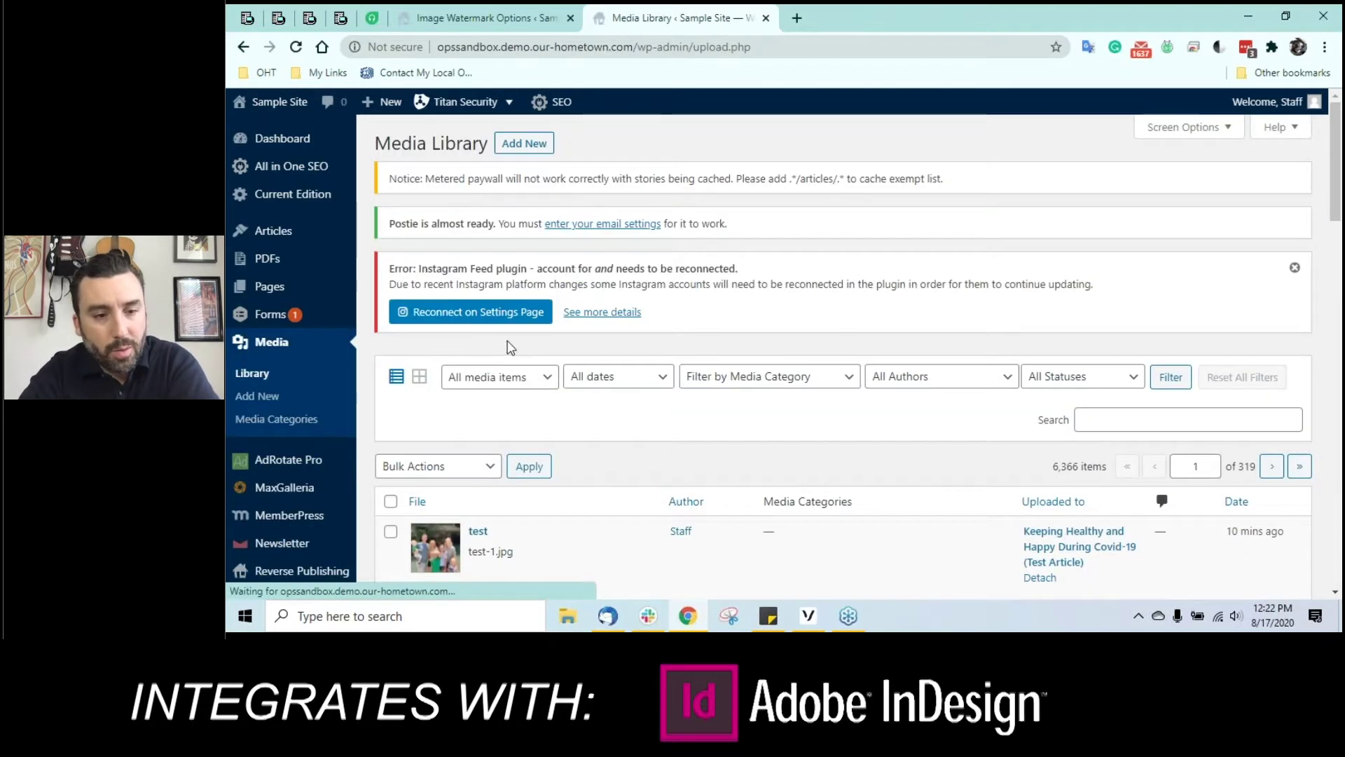
Step: Bulk-apply the watermark to every item on the Media Library's first page and follow the processing down the list
{"action": "scroll", "coordinate": [510, 347], "scroll_direction": "down", "scroll_amount": 2}
{"action": "scroll", "coordinate": [510, 347], "scroll_direction": "down", "scroll_amount": 1}
{"action": "left_click", "coordinate": [462, 303]}
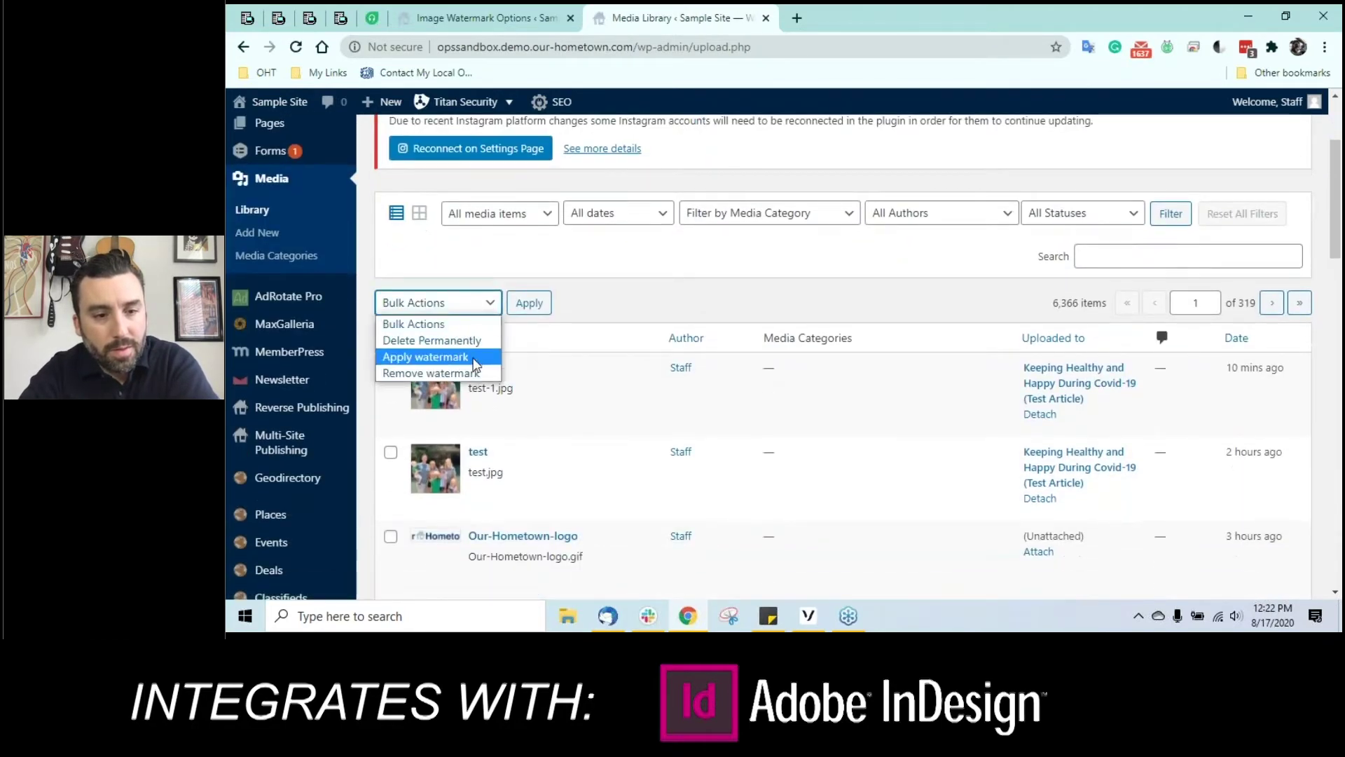
{"action": "left_click", "coordinate": [449, 355]}
{"action": "left_click", "coordinate": [390, 337]}
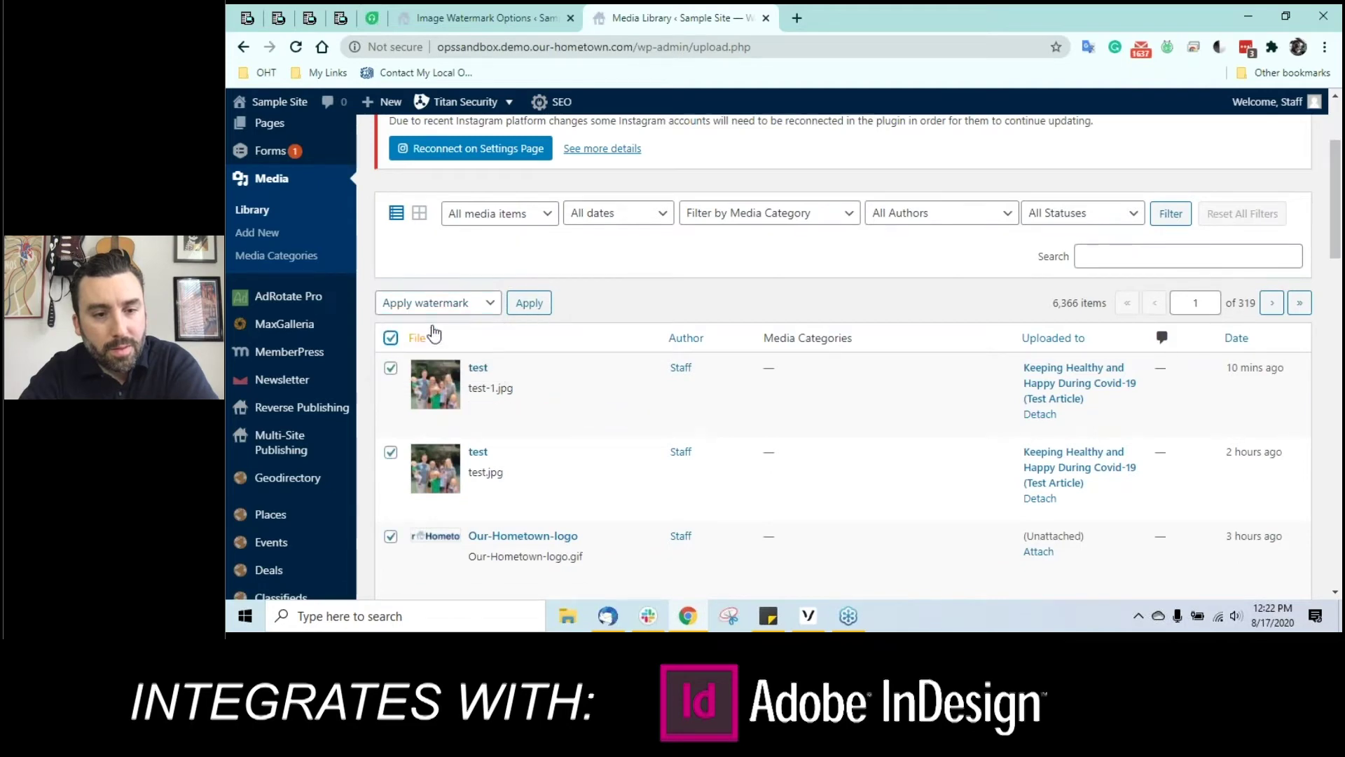
{"action": "left_click", "coordinate": [524, 304]}
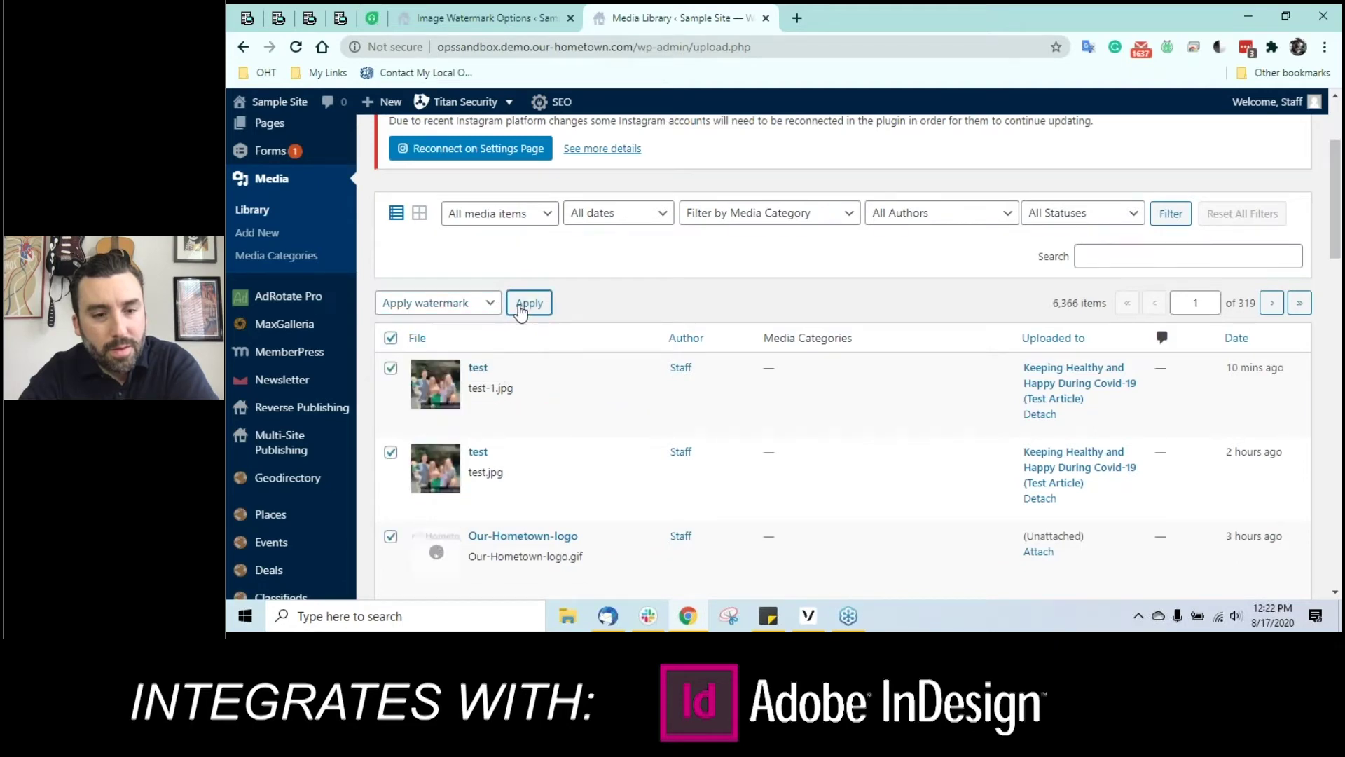
{"action": "scroll", "coordinate": [521, 311], "scroll_direction": "down", "scroll_amount": 3}
{"action": "scroll", "coordinate": [517, 302], "scroll_direction": "down", "scroll_amount": 4}
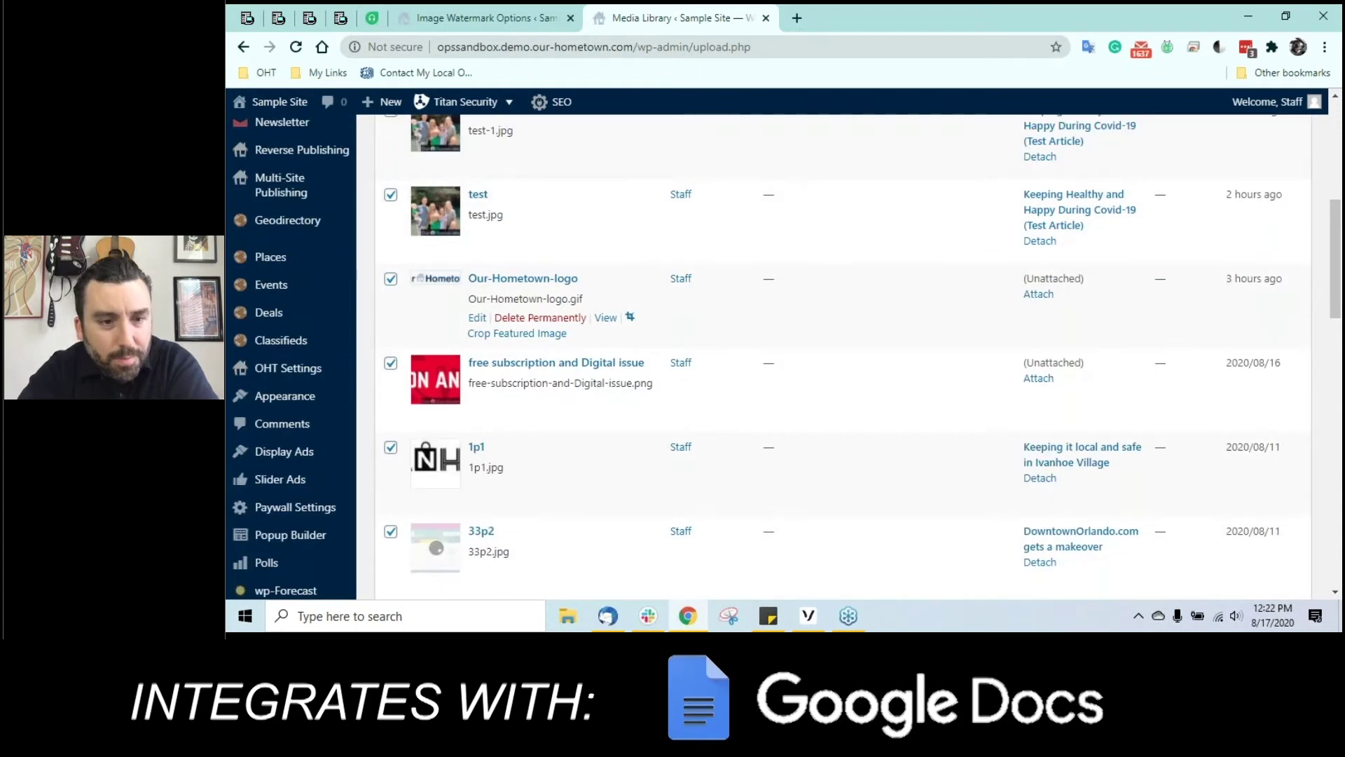
{"action": "scroll", "coordinate": [518, 301], "scroll_direction": "down", "scroll_amount": 4}
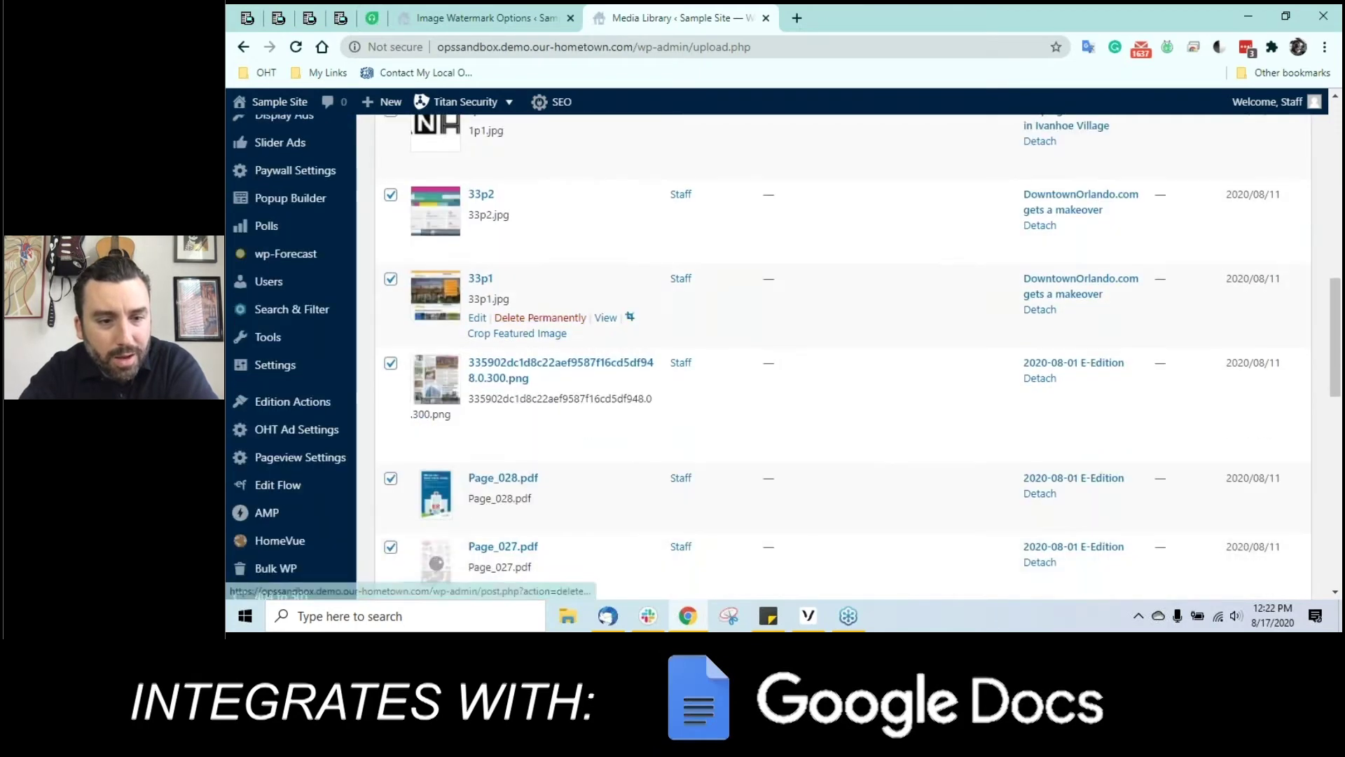
{"action": "scroll", "coordinate": [532, 309], "scroll_direction": "down", "scroll_amount": 4}
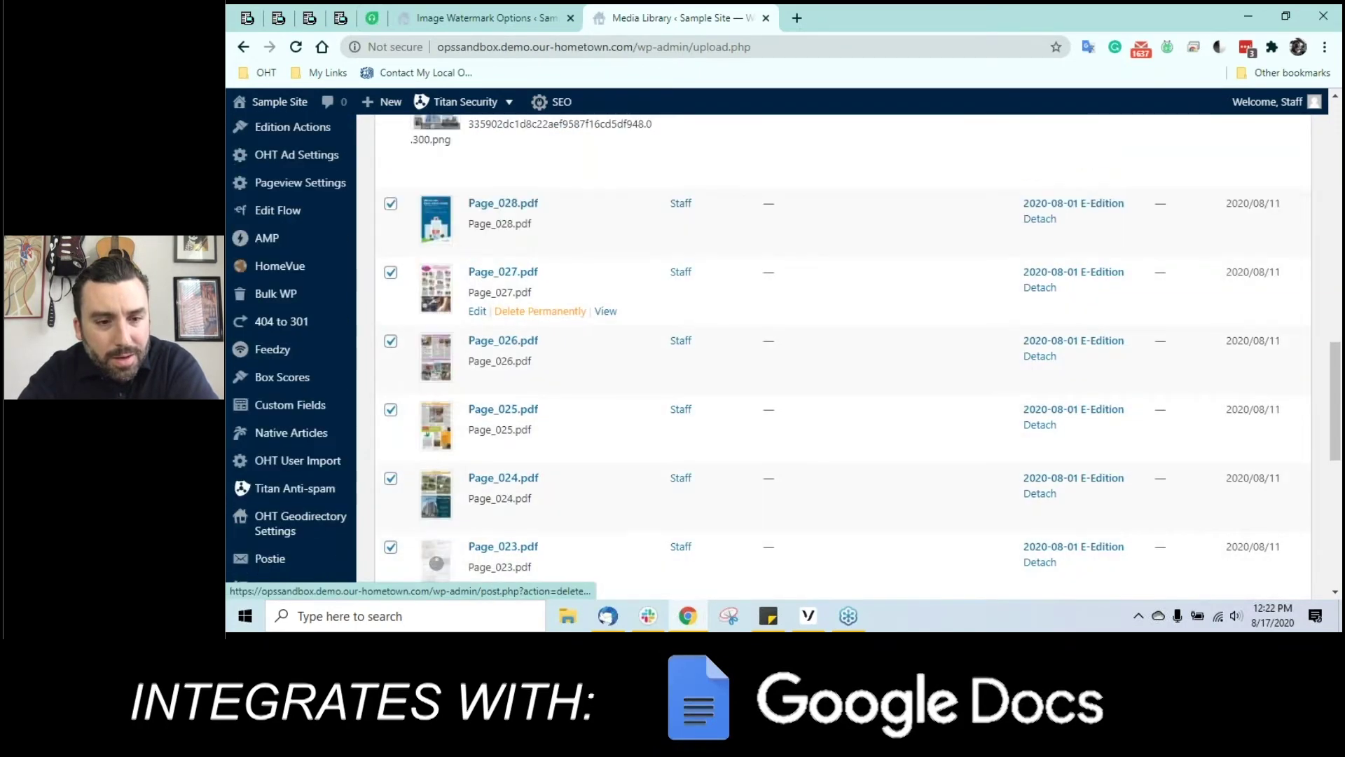
{"action": "scroll", "coordinate": [540, 311], "scroll_direction": "down", "scroll_amount": 4}
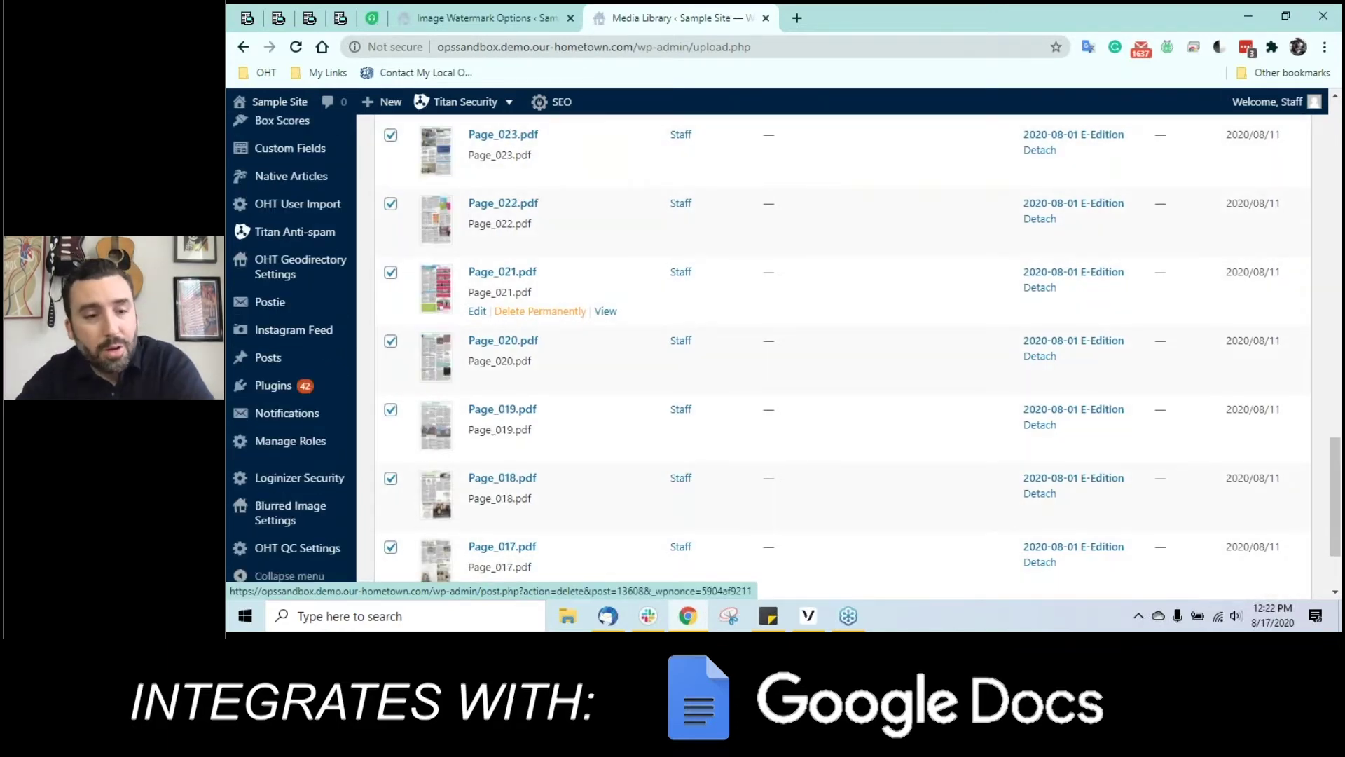
Step: Visit the live site and open the article "Keeping Healthy and Happy During Covid-19 (Test Article)" from Latest News
{"action": "scroll", "coordinate": [299, 165], "scroll_direction": "up", "scroll_amount": 15}
{"action": "mouse_move", "coordinate": [284, 112]}
{"action": "left_click", "coordinate": [260, 132]}
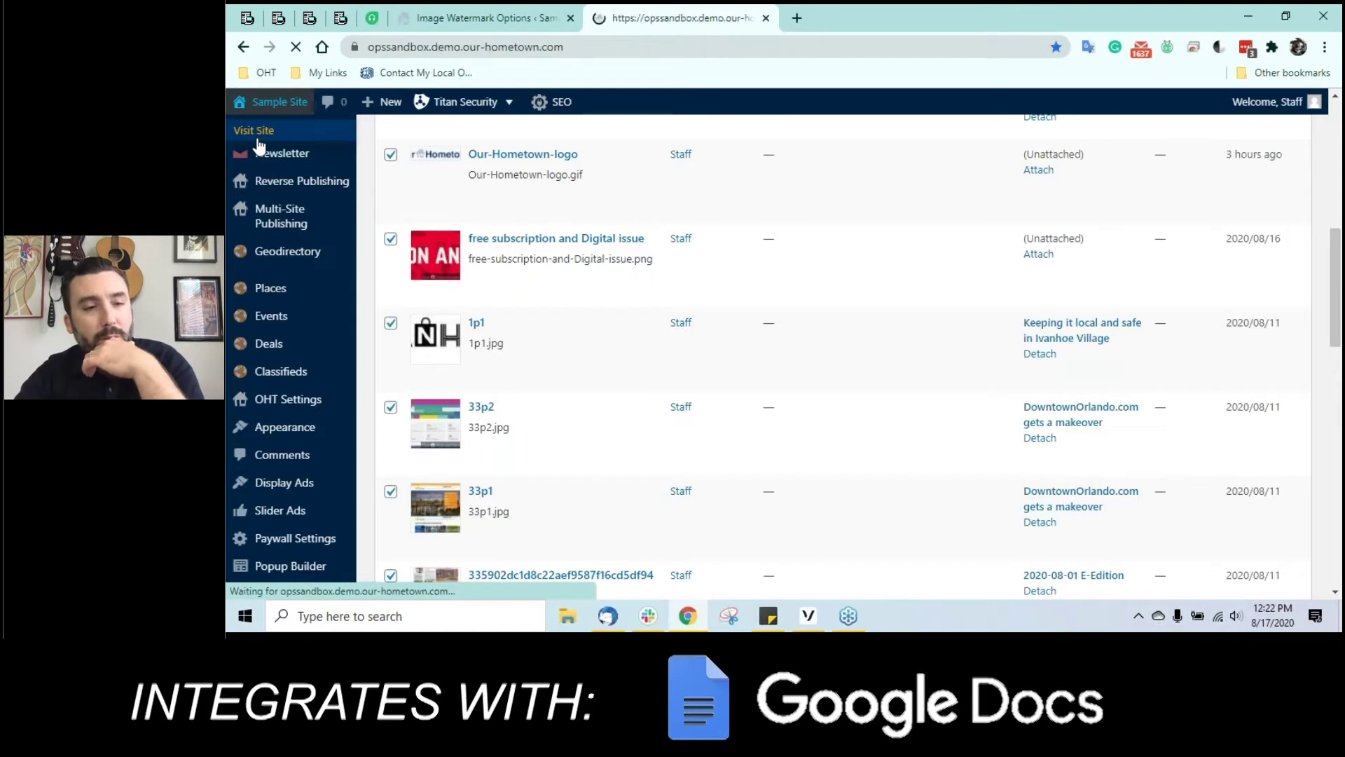
{"action": "scroll", "coordinate": [449, 324], "scroll_direction": "down", "scroll_amount": 10}
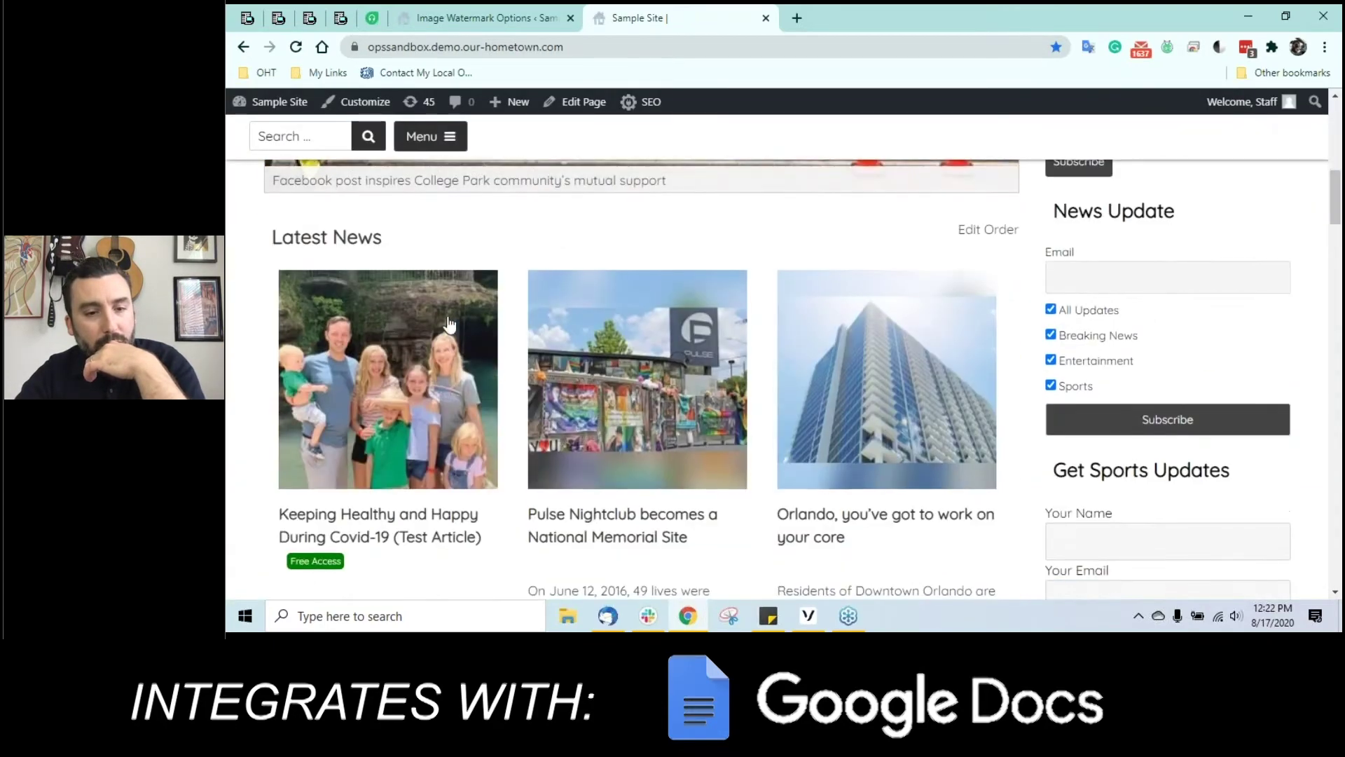
{"action": "left_click", "coordinate": [449, 324]}
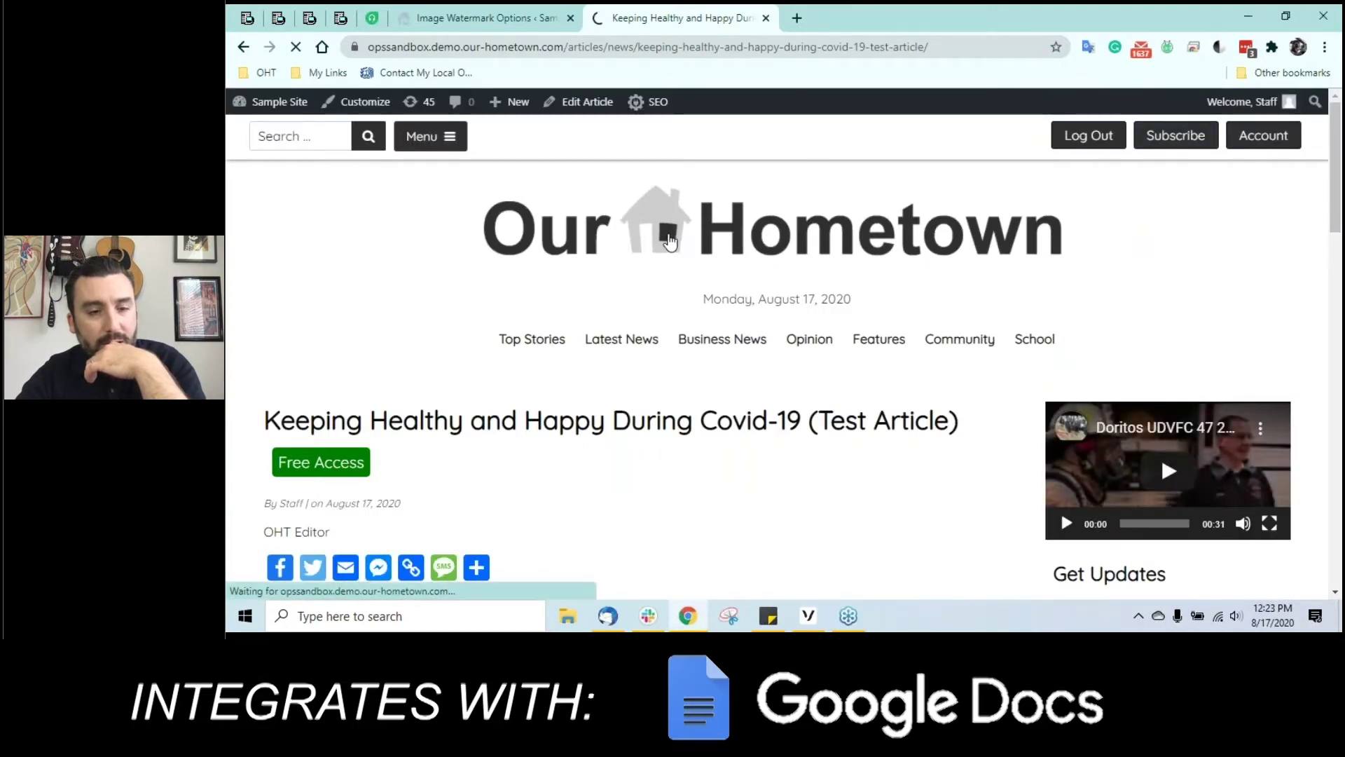
Step: Return to the site's home page, reopen the Covid-19 test article and examine the watermark on its photo
{"action": "left_click", "coordinate": [673, 241]}
{"action": "scroll", "coordinate": [670, 241], "scroll_direction": "down", "scroll_amount": 10}
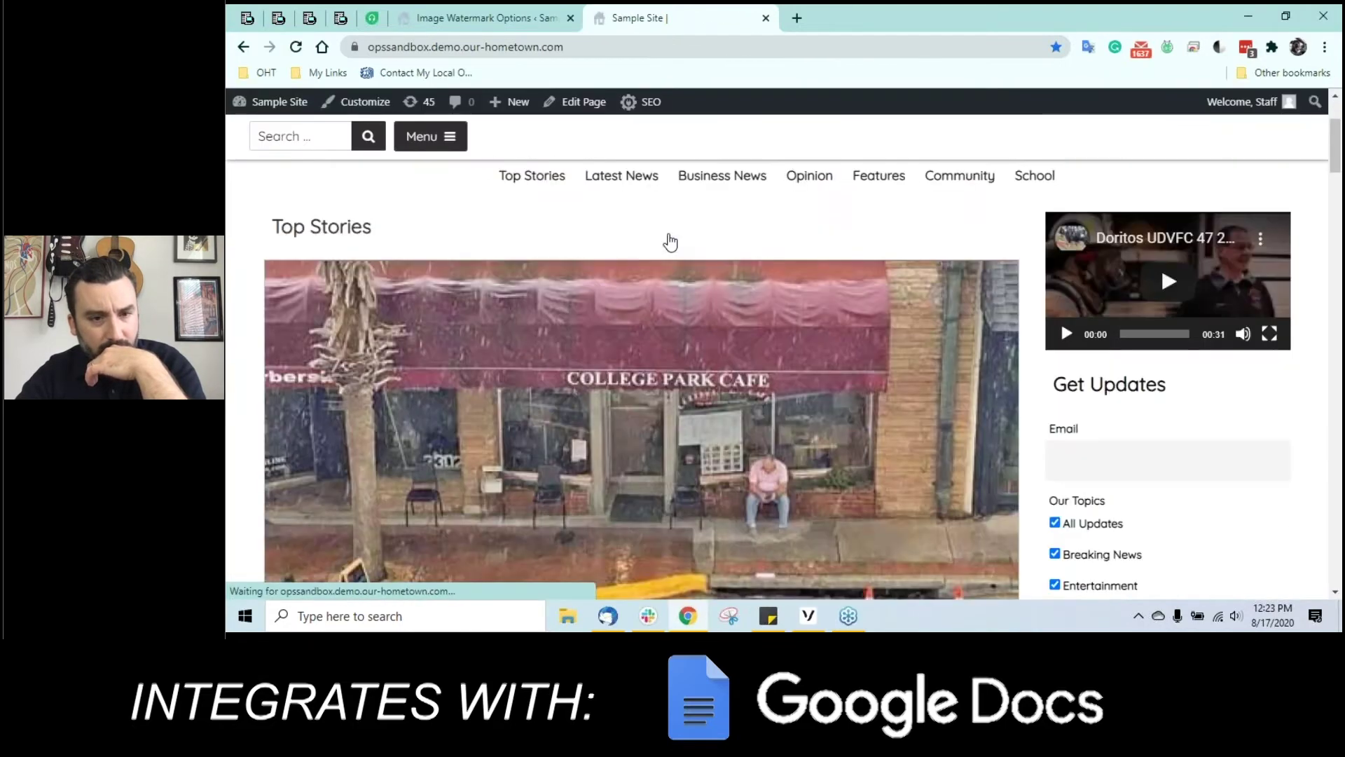
{"action": "left_click", "coordinate": [424, 369]}
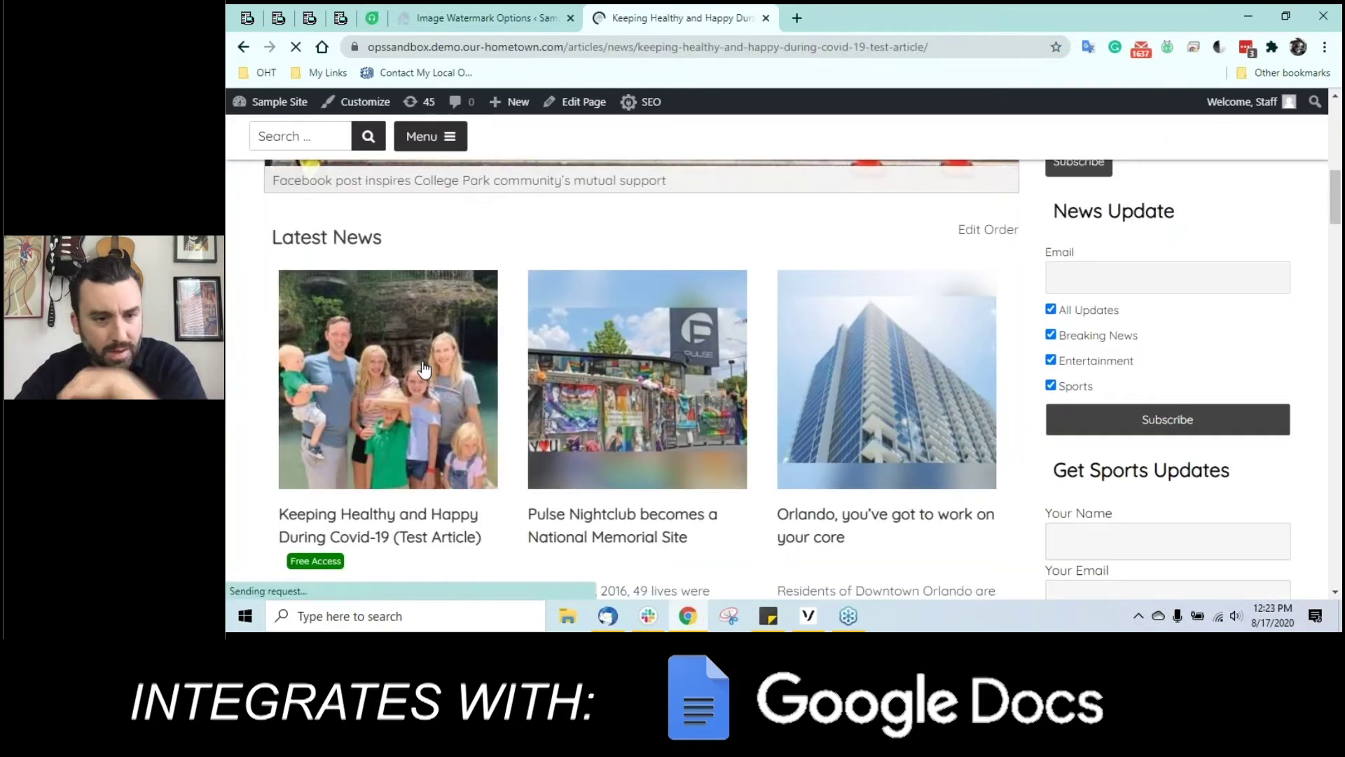
{"action": "scroll", "coordinate": [452, 377], "scroll_direction": "down", "scroll_amount": 2}
{"action": "scroll", "coordinate": [454, 379], "scroll_direction": "down", "scroll_amount": 4}
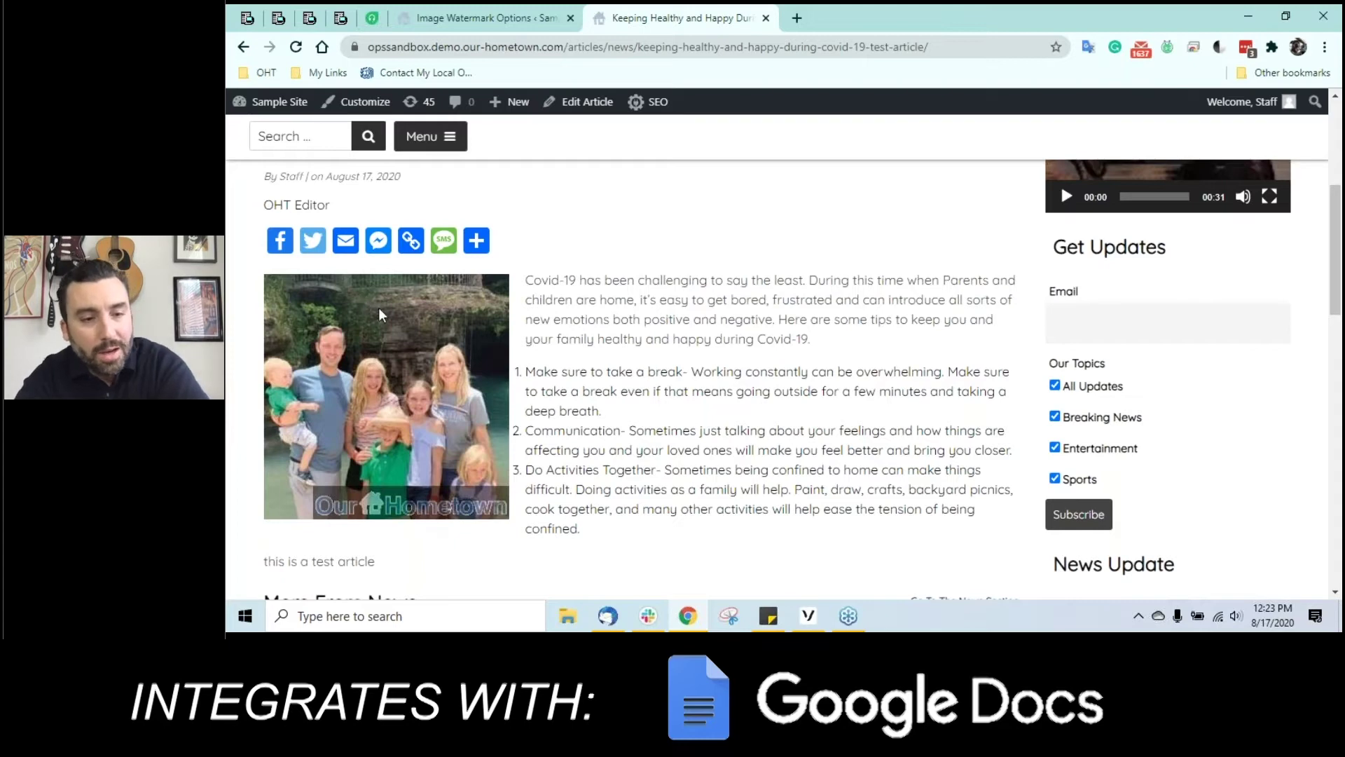
{"action": "scroll", "coordinate": [529, 473], "scroll_direction": "down", "scroll_amount": 4}
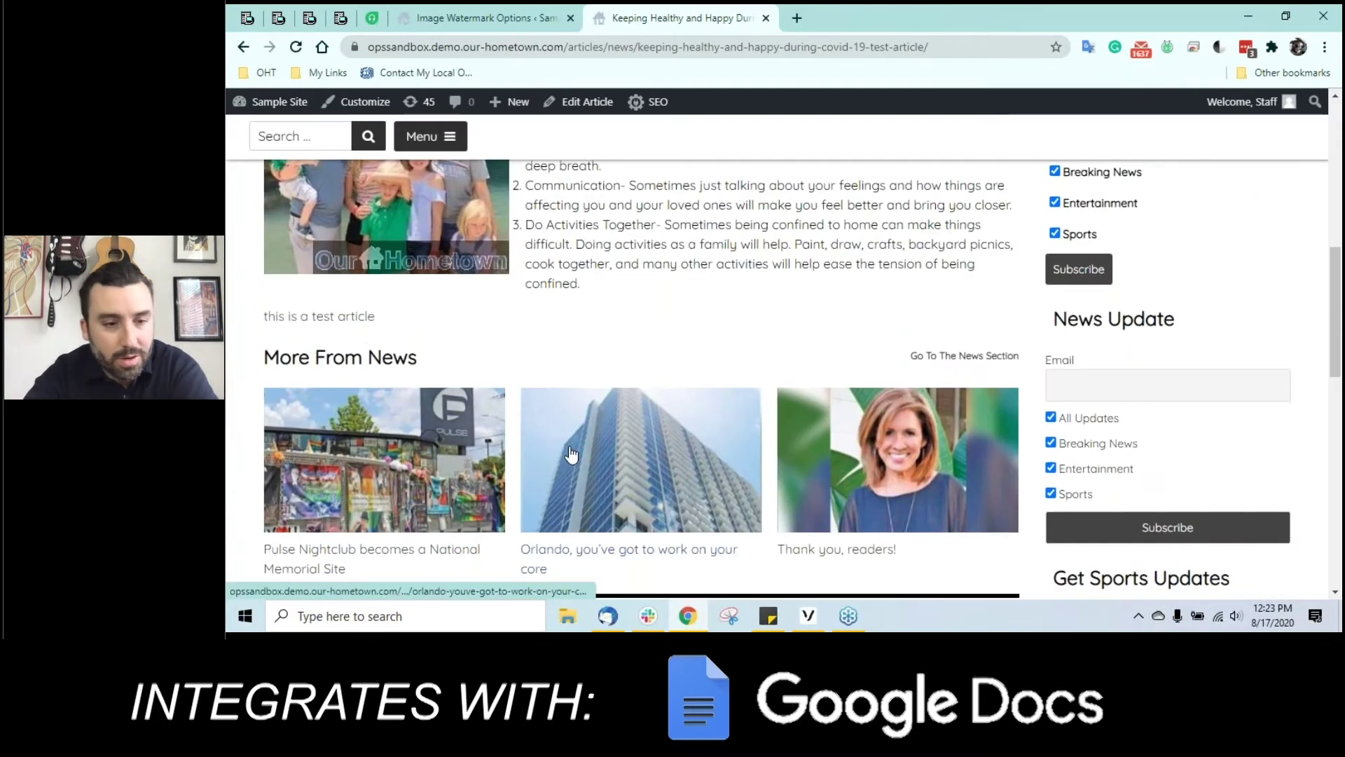
{"action": "scroll", "coordinate": [571, 454], "scroll_direction": "up", "scroll_amount": 4}
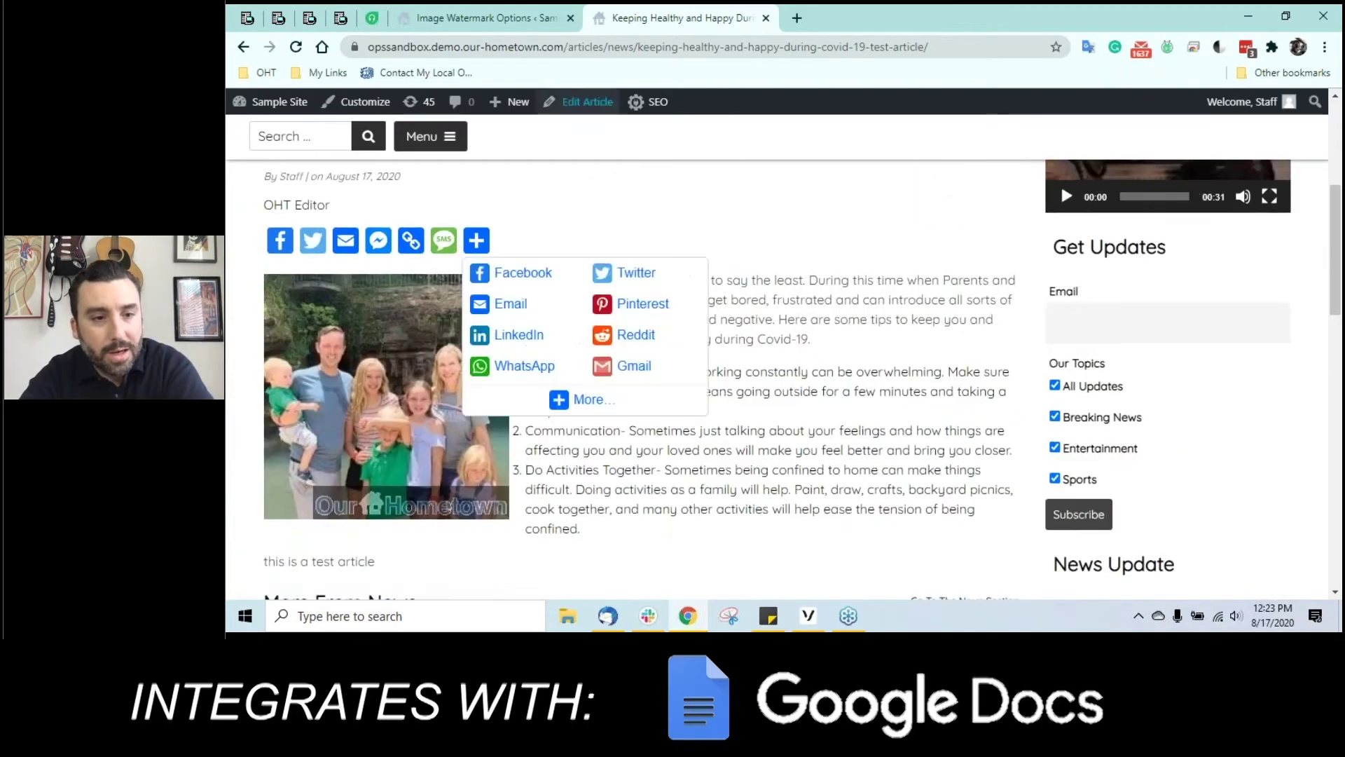
Step: Return to the site's dashboard and open the Image Watermark settings
{"action": "mouse_move", "coordinate": [275, 112]}
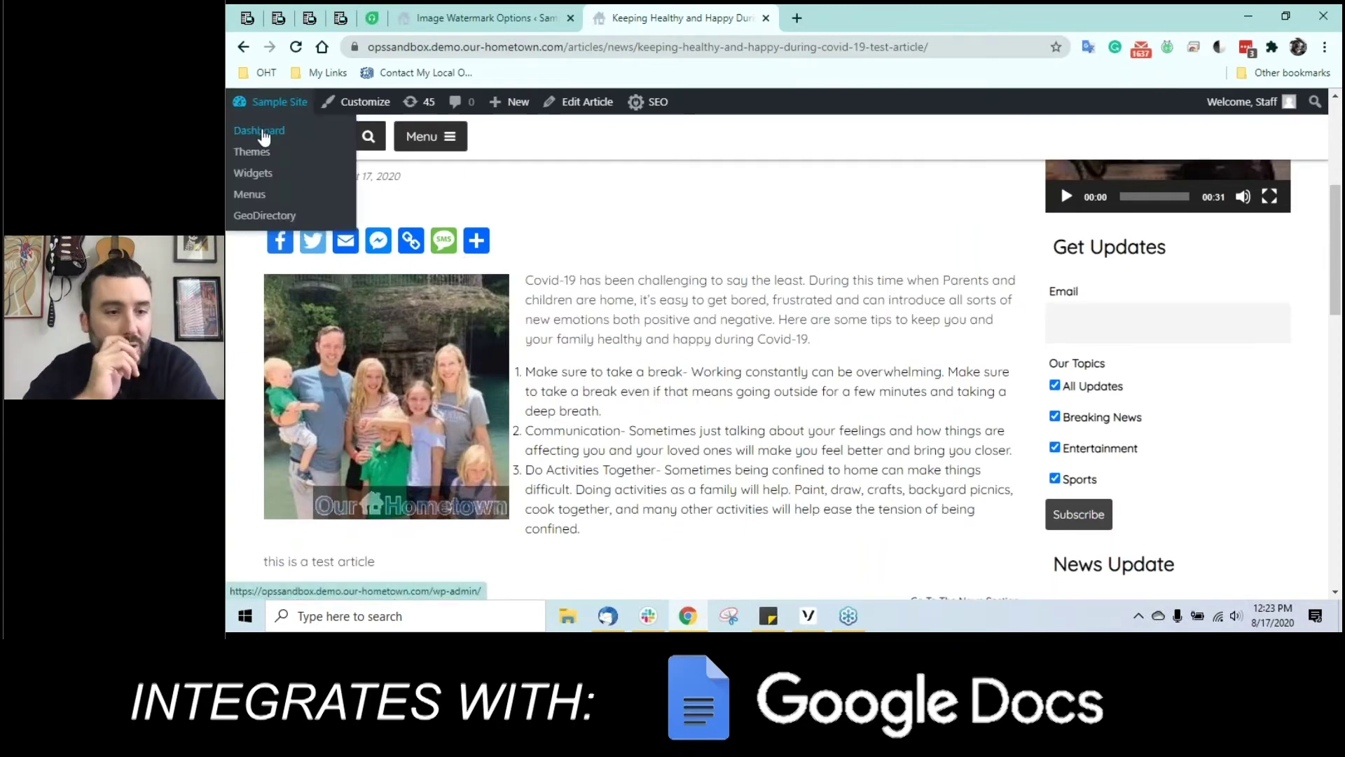
{"action": "left_click", "coordinate": [264, 135]}
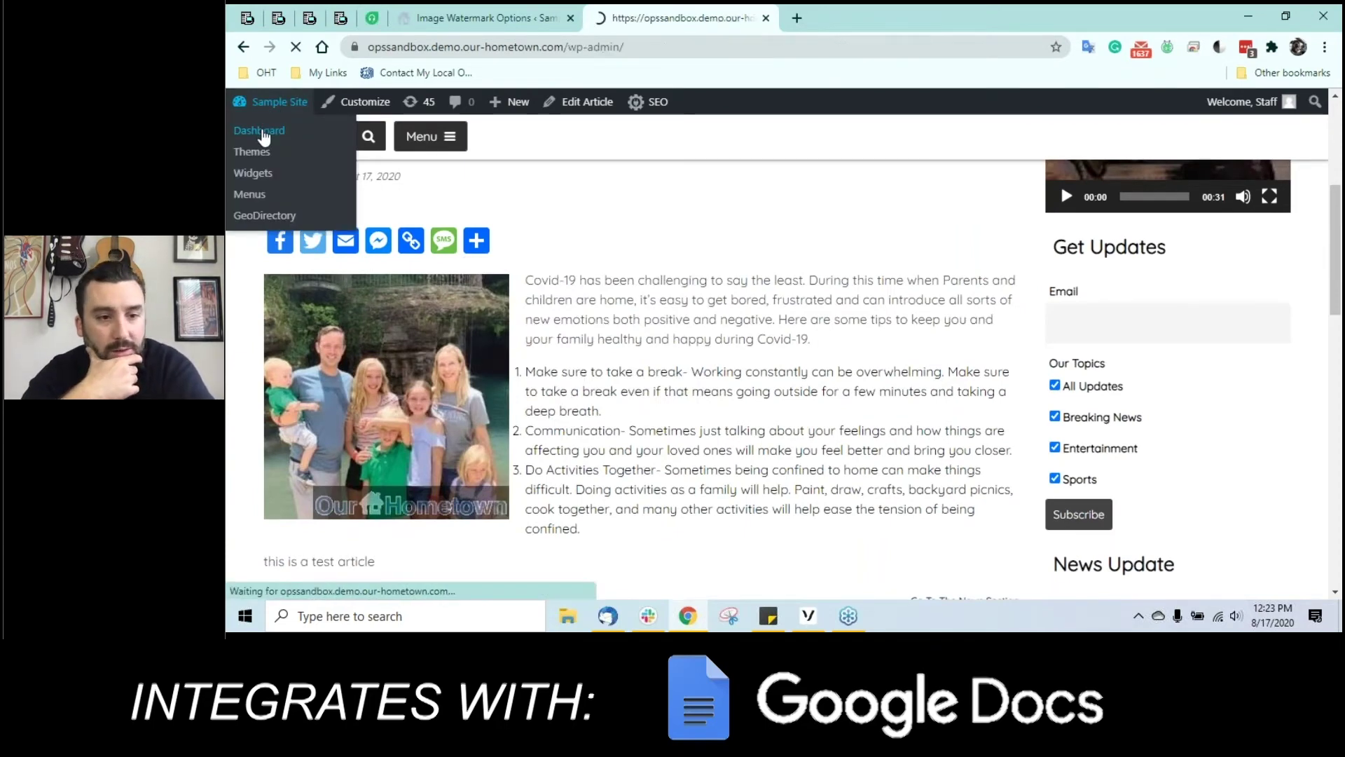
{"action": "scroll", "coordinate": [280, 346], "scroll_direction": "down", "scroll_amount": 5}
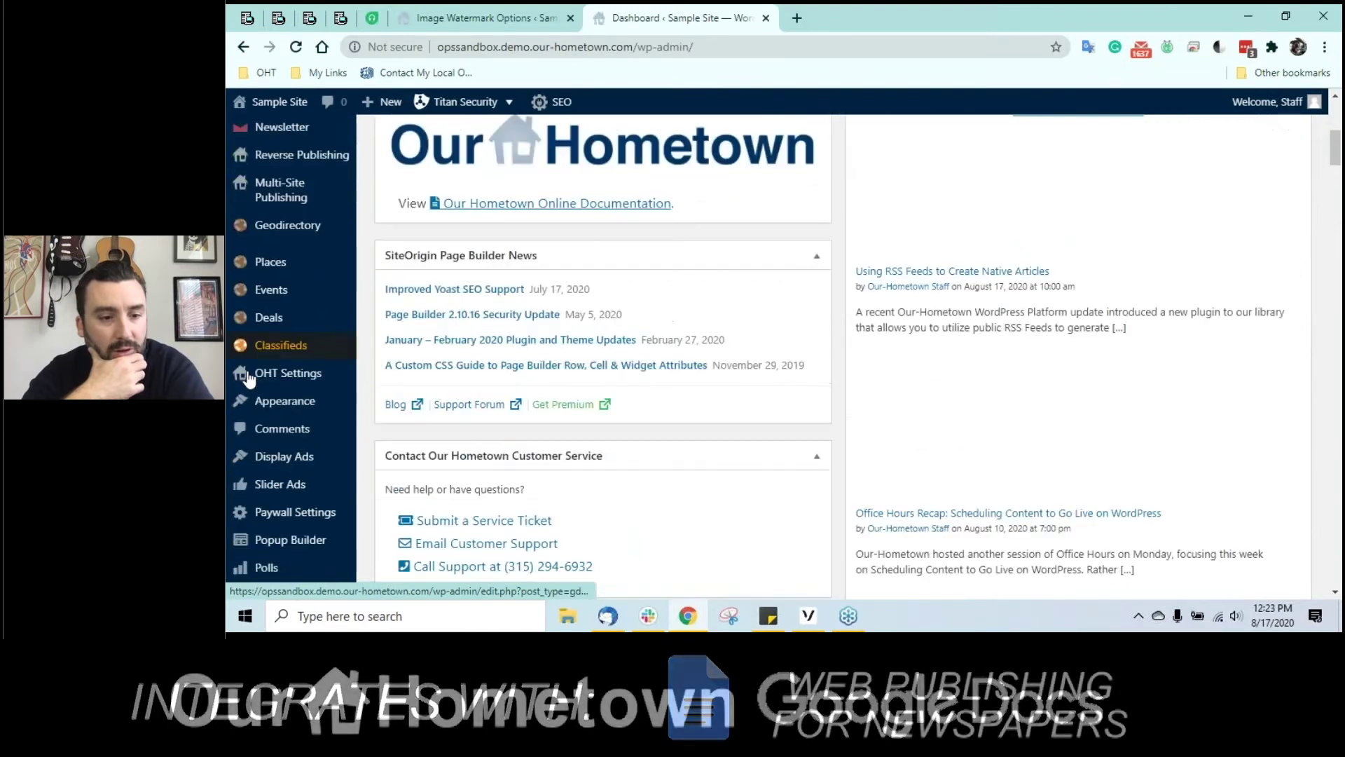
{"action": "mouse_move", "coordinate": [249, 378]}
{"action": "scroll", "coordinate": [249, 379], "scroll_direction": "down", "scroll_amount": 4}
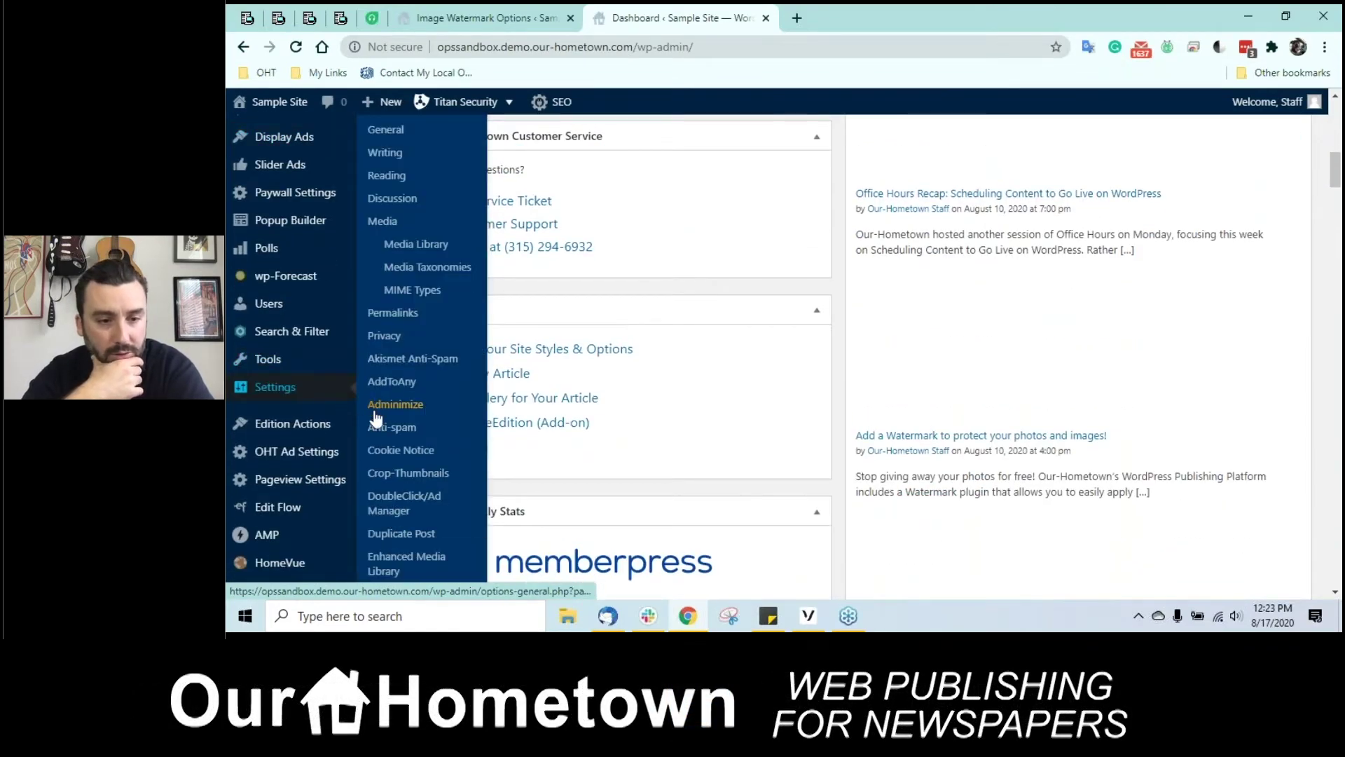
{"action": "scroll", "coordinate": [390, 413], "scroll_direction": "down", "scroll_amount": 5}
{"action": "left_click", "coordinate": [396, 318]}
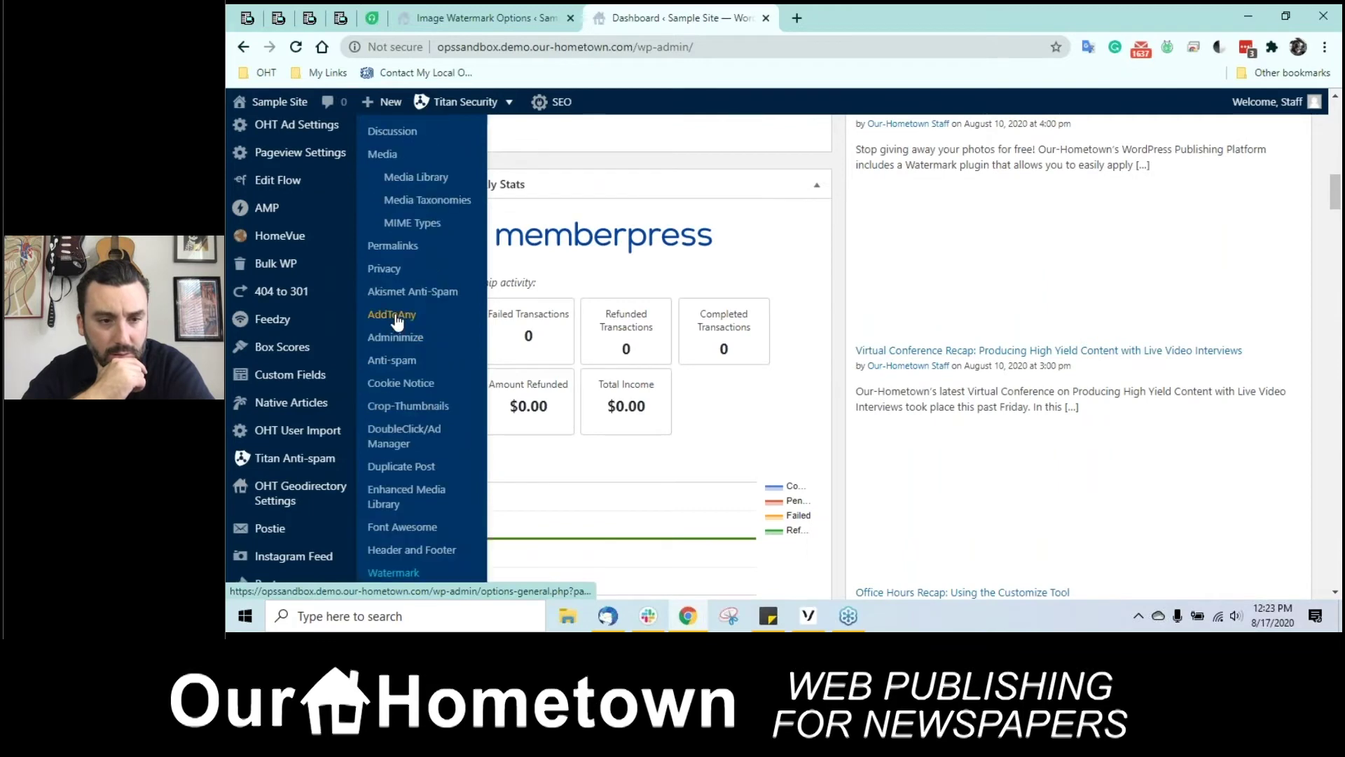
{"action": "scroll", "coordinate": [401, 384], "scroll_direction": "down", "scroll_amount": 3}
{"action": "left_click", "coordinate": [401, 350]}
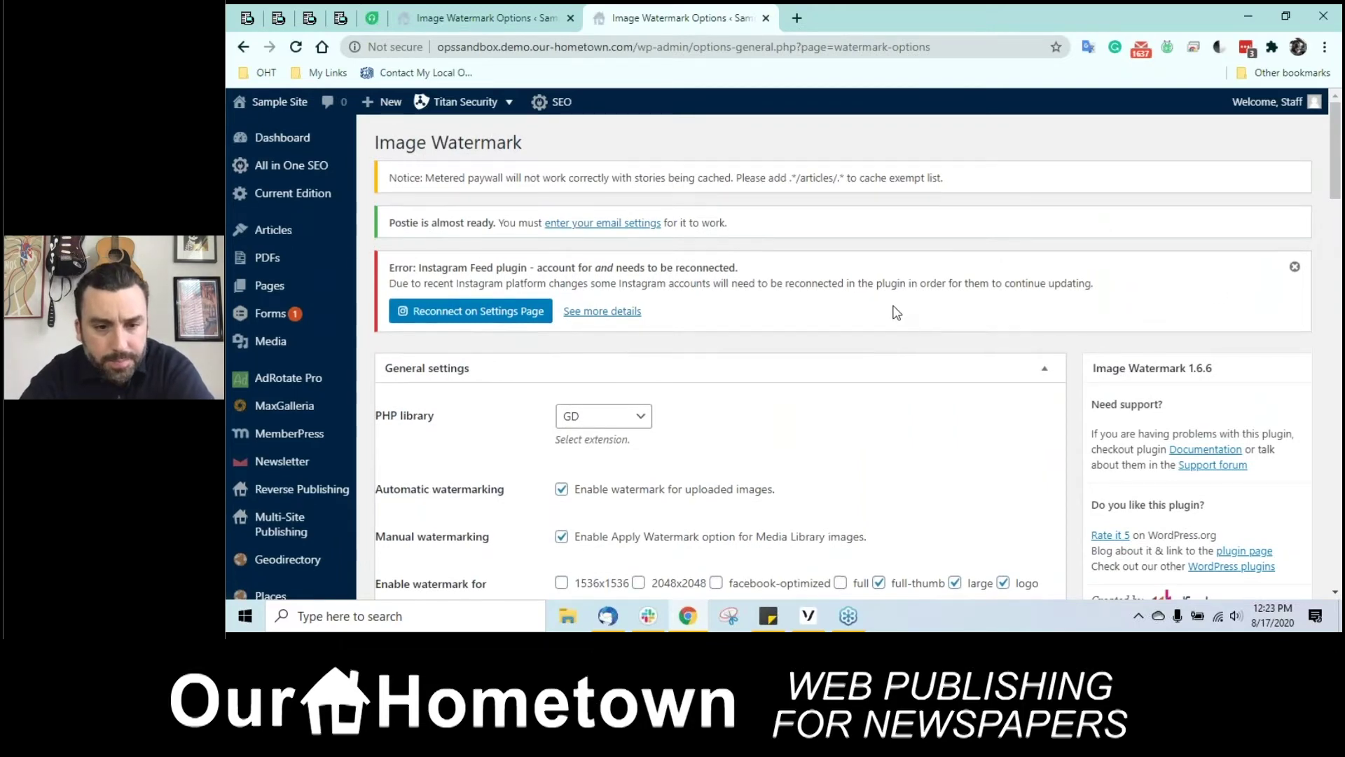
Step: Set the watermark alignment to the top-left cell of the grid and save the Image Watermark settings
{"action": "scroll", "coordinate": [900, 312], "scroll_direction": "down", "scroll_amount": 10}
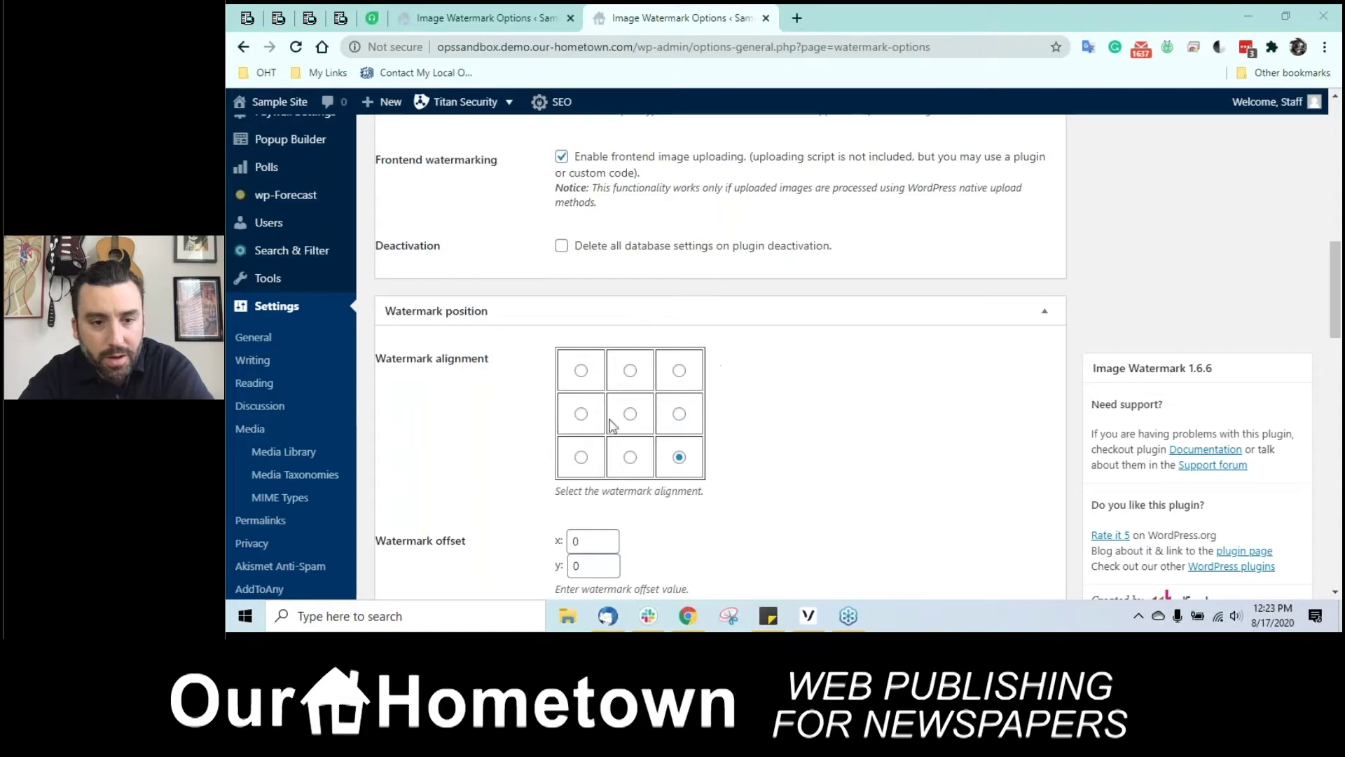
{"action": "left_click", "coordinate": [582, 371]}
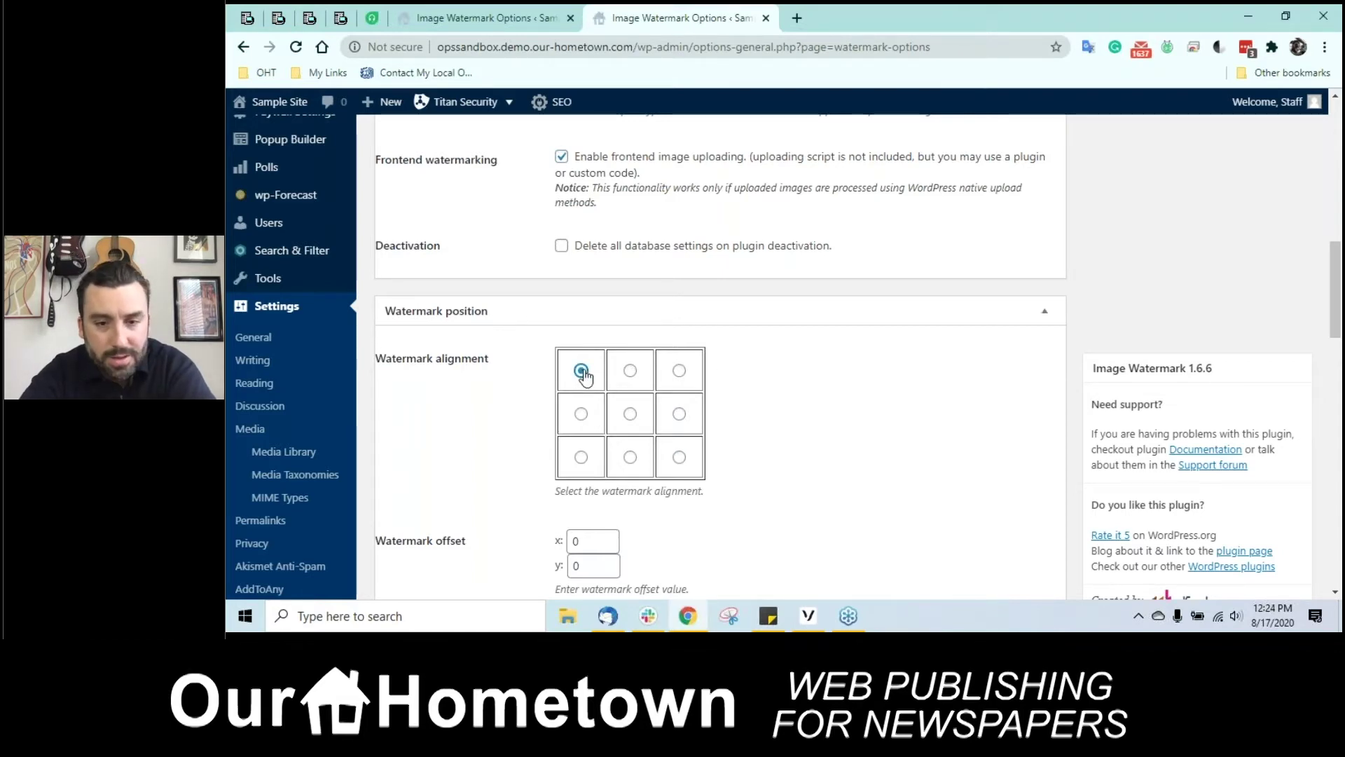
{"action": "scroll", "coordinate": [583, 375], "scroll_direction": "down", "scroll_amount": 15}
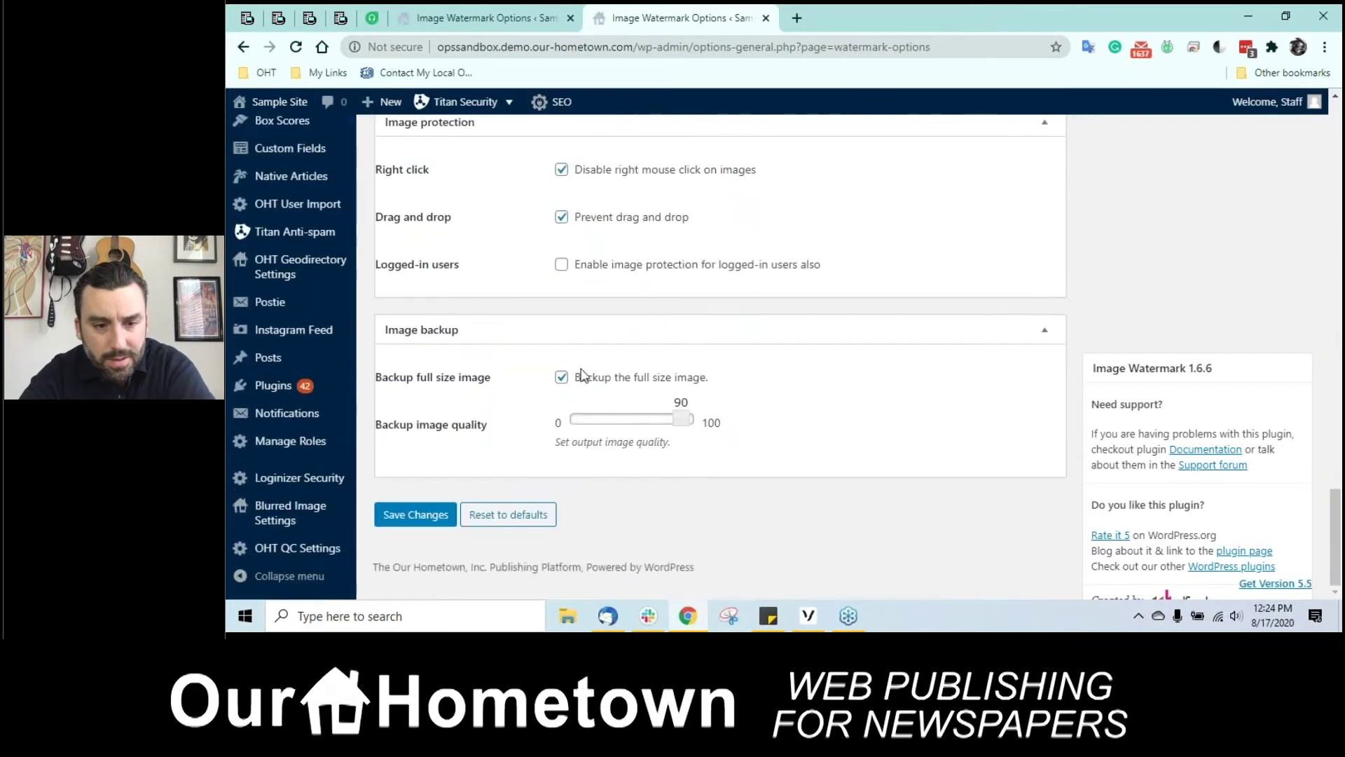
{"action": "left_click", "coordinate": [414, 516]}
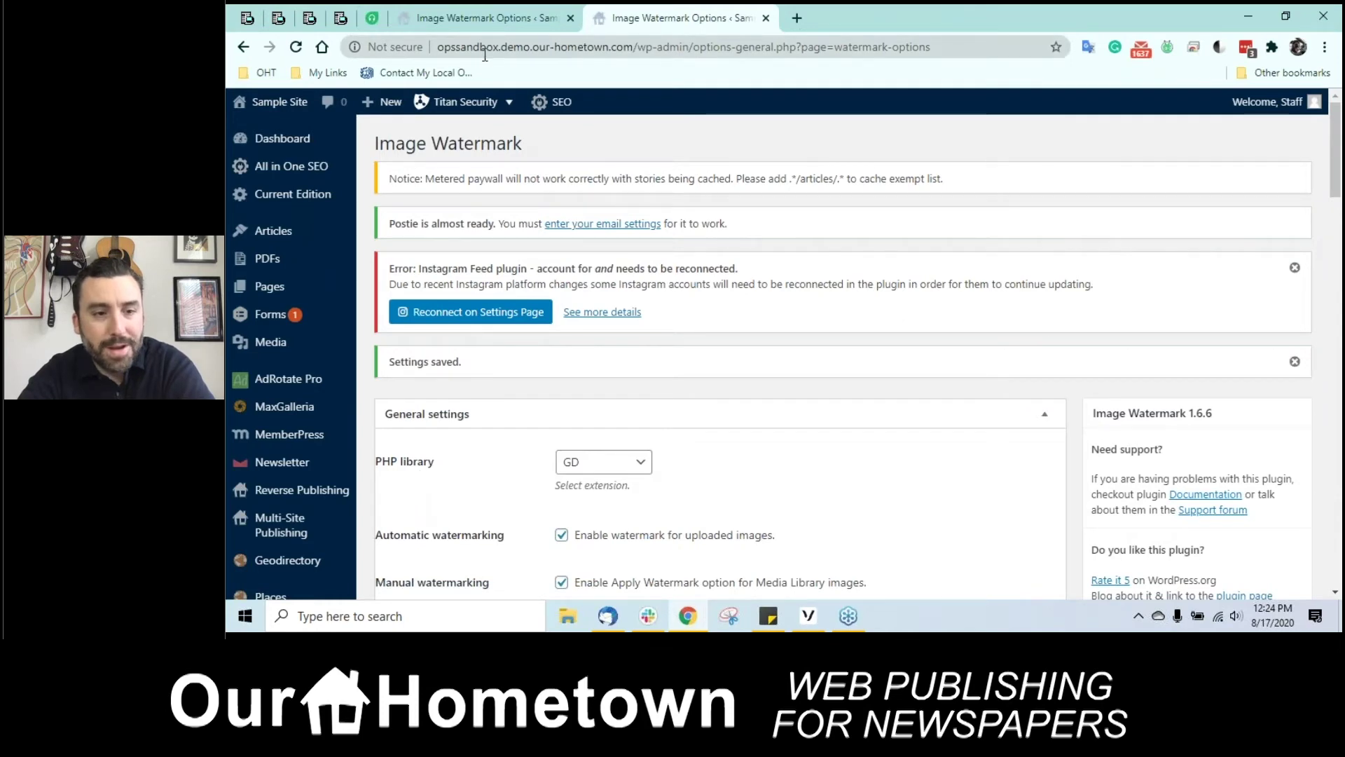
Step: Visit the site's home page and look at the photos in the Latest News section
{"action": "mouse_move", "coordinate": [288, 118]}
{"action": "left_click", "coordinate": [287, 116]}
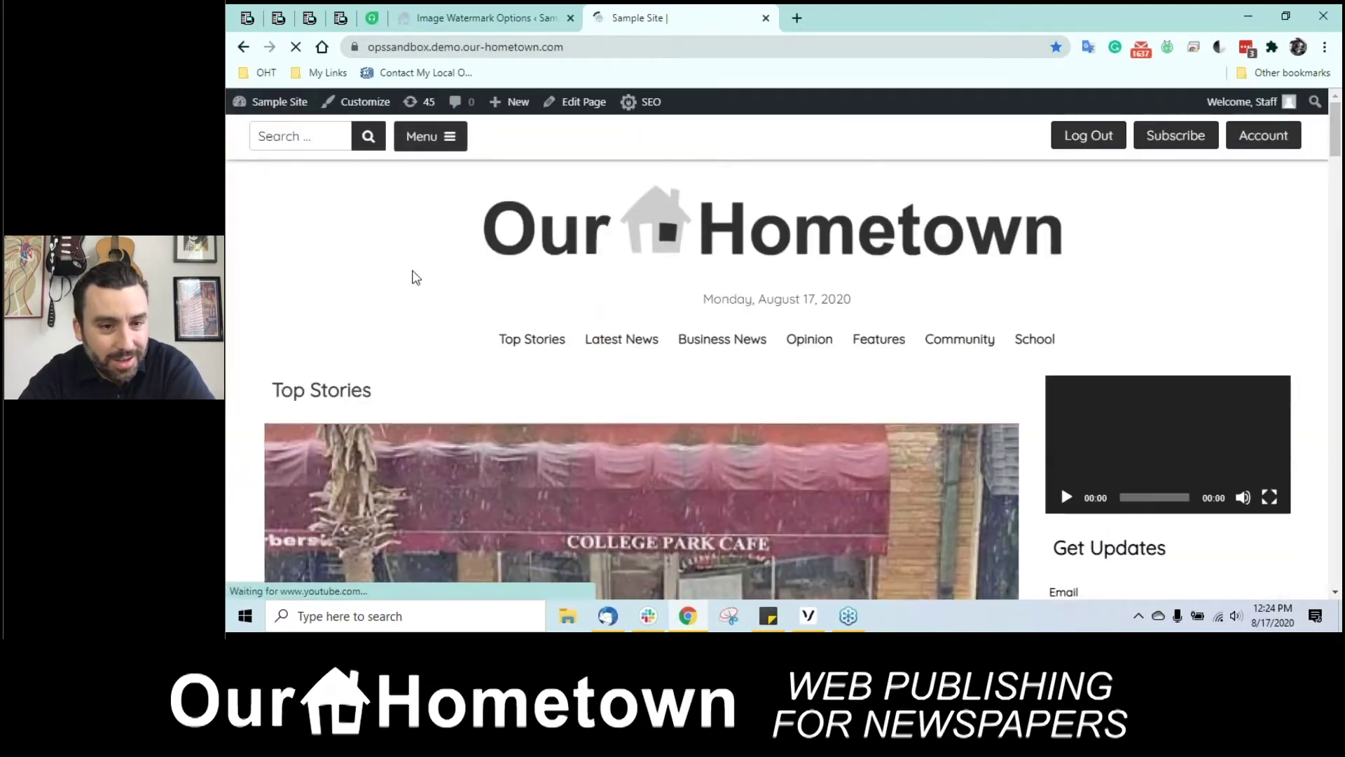
{"action": "scroll", "coordinate": [412, 277], "scroll_direction": "down", "scroll_amount": 10}
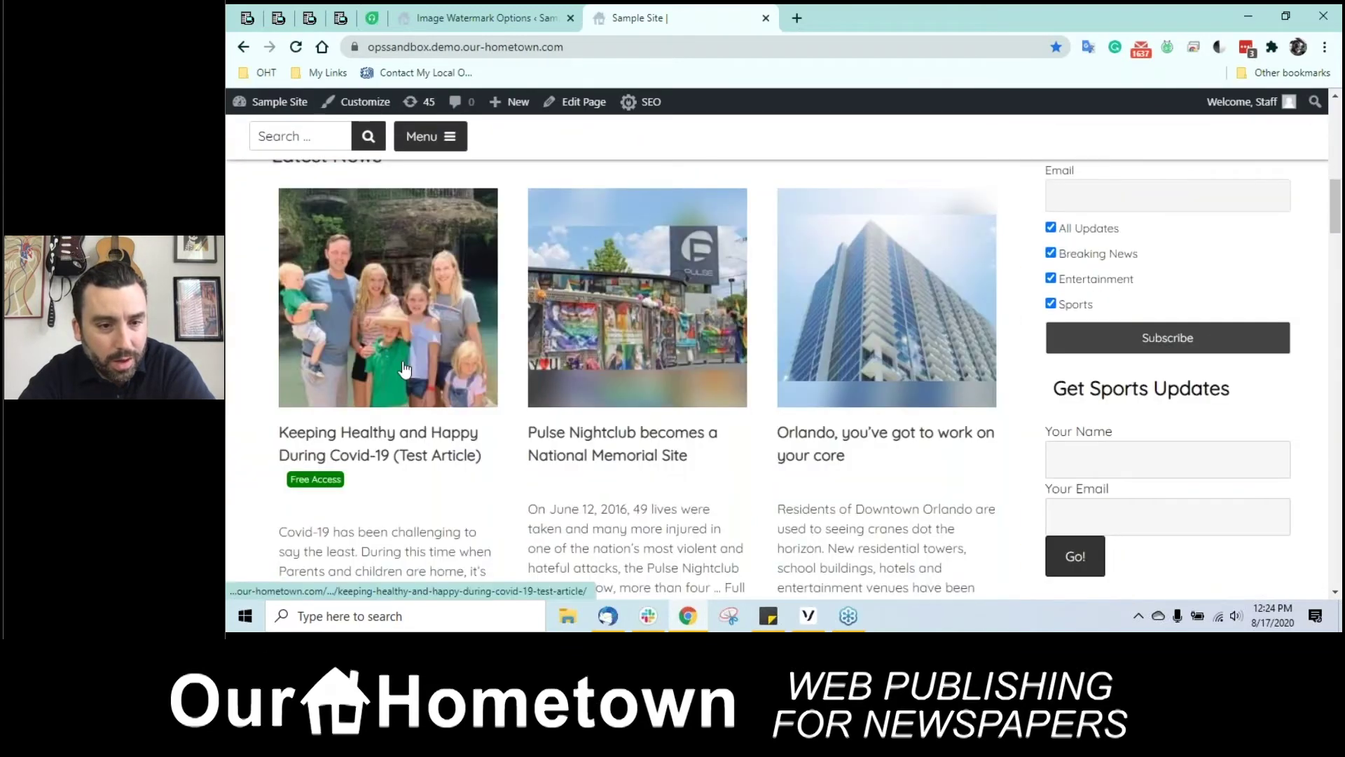
Step: Go back to the dashboard and open the Media Library in the other browser tab holding the Image Watermark options
{"action": "left_click", "coordinate": [287, 102]}
{"action": "left_click", "coordinate": [459, 18]}
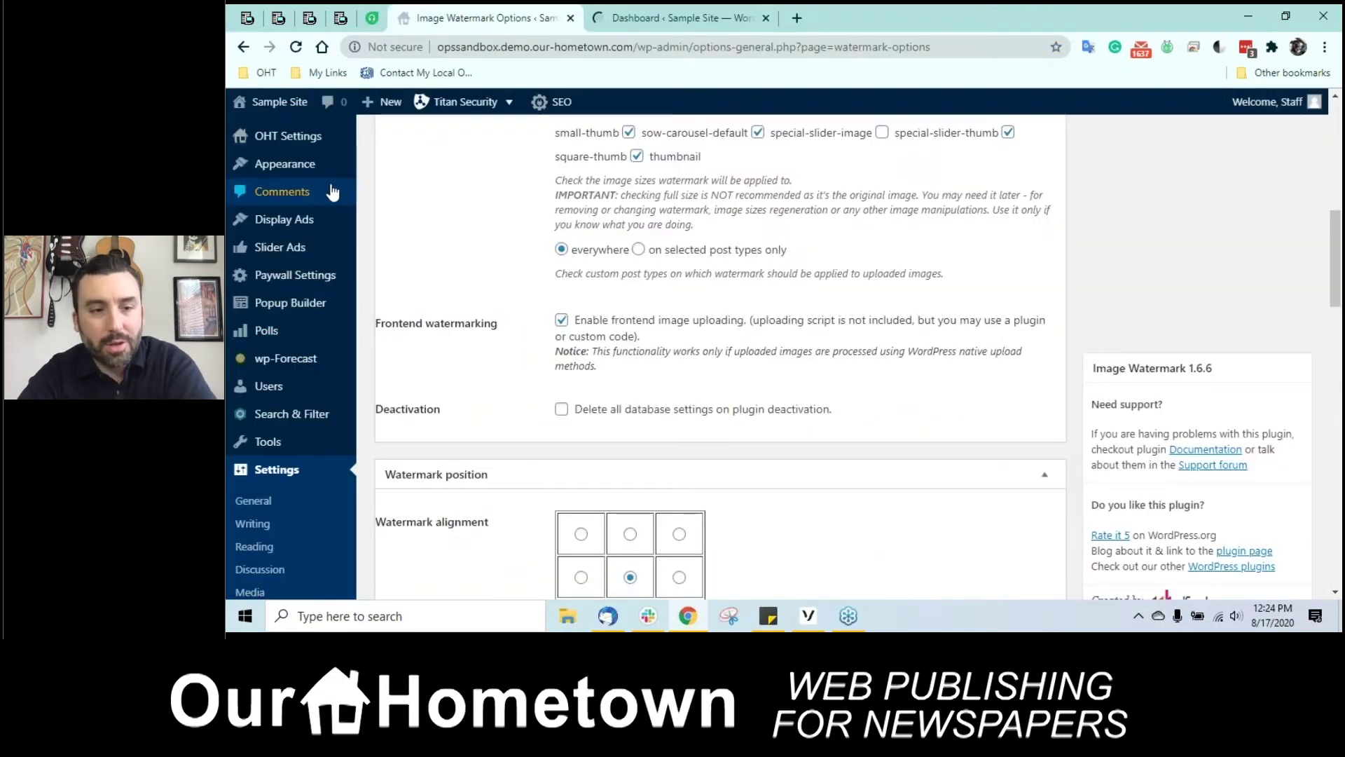
{"action": "scroll", "coordinate": [333, 193], "scroll_direction": "up", "scroll_amount": 4}
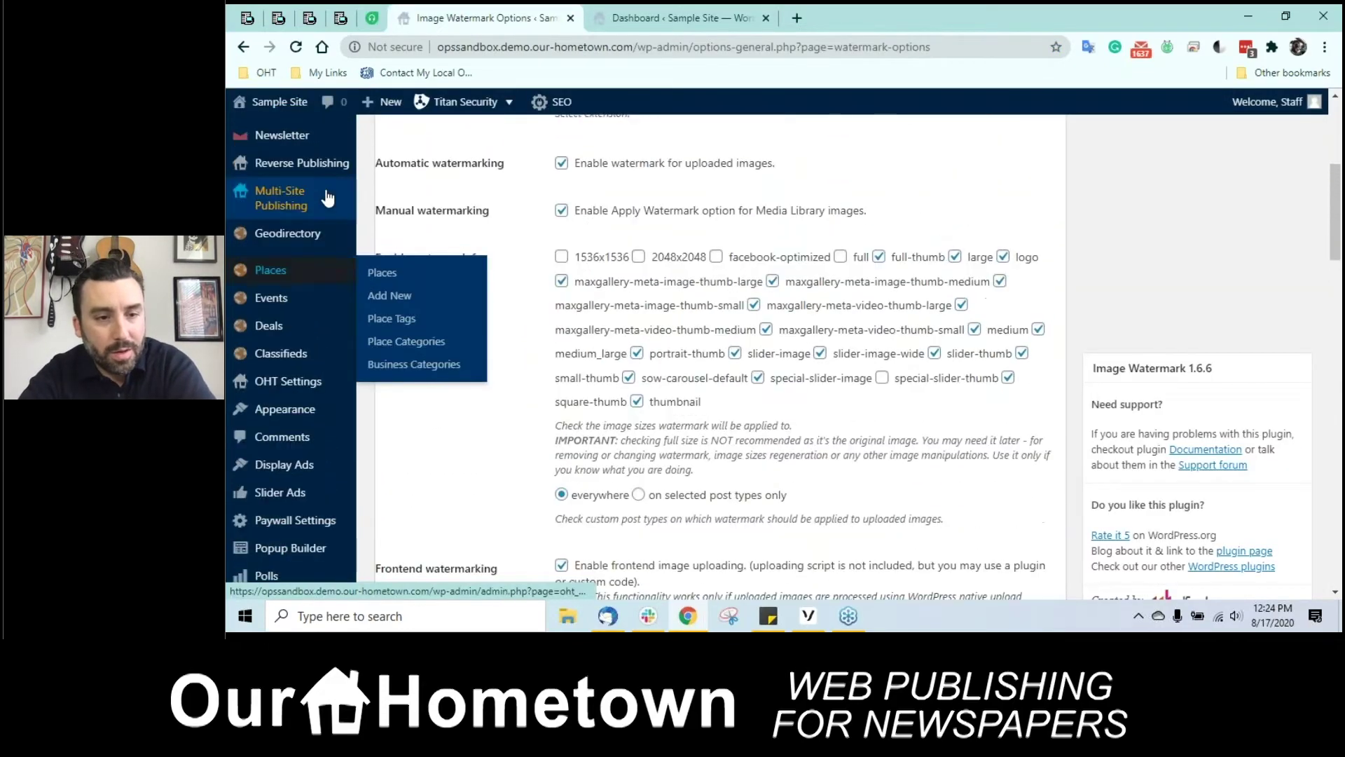
{"action": "scroll", "coordinate": [327, 198], "scroll_direction": "up", "scroll_amount": 3}
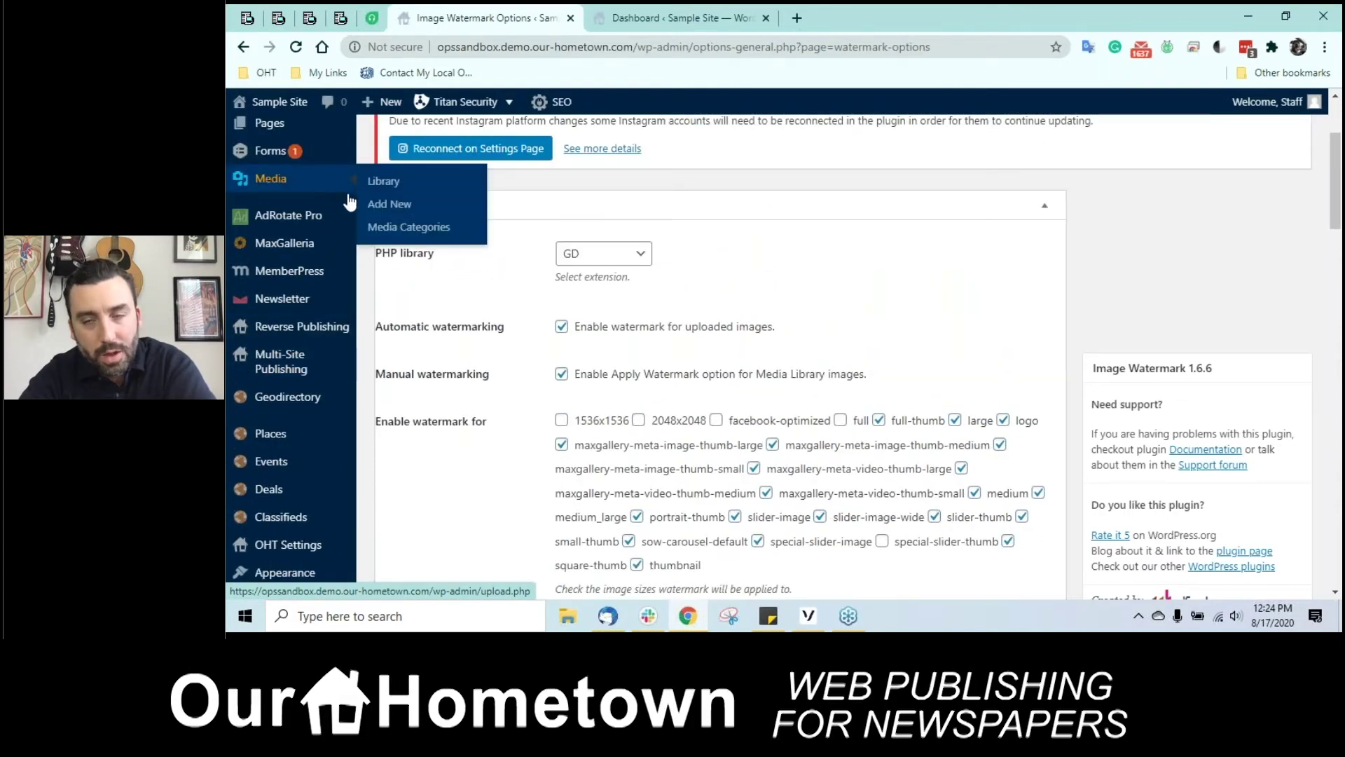
{"action": "left_click", "coordinate": [386, 183]}
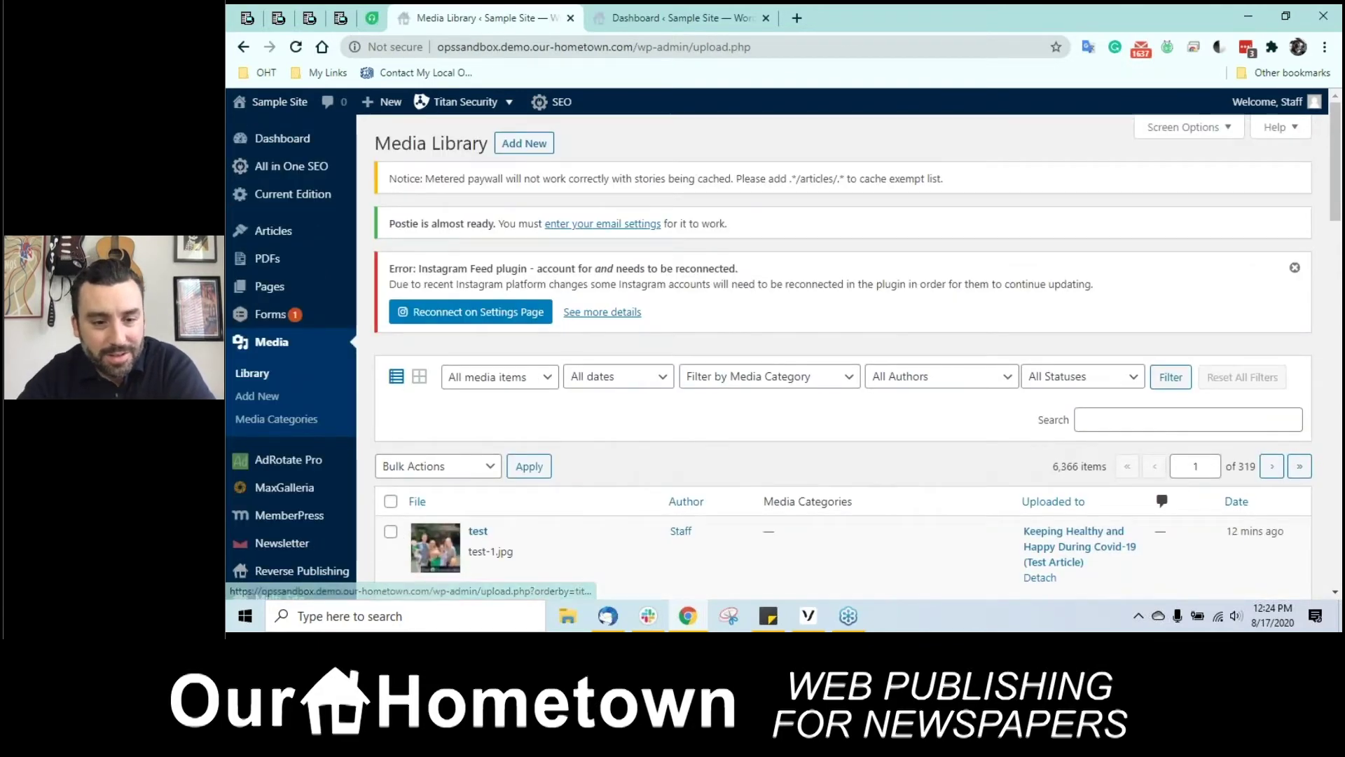
Step: Select every image on the first Media Library page, run the Apply watermark bulk action on them and follow its progress down the list
{"action": "left_click", "coordinate": [496, 467]}
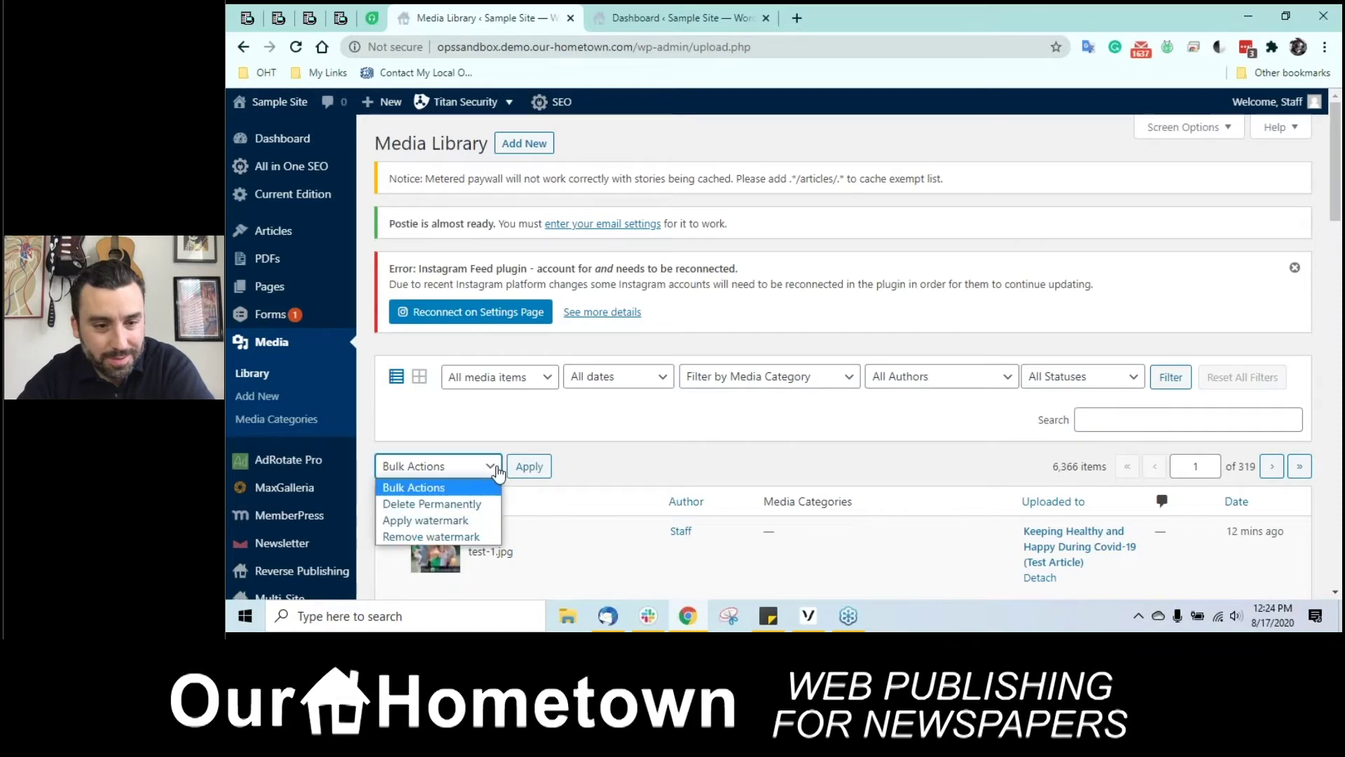
{"action": "left_click", "coordinate": [471, 520]}
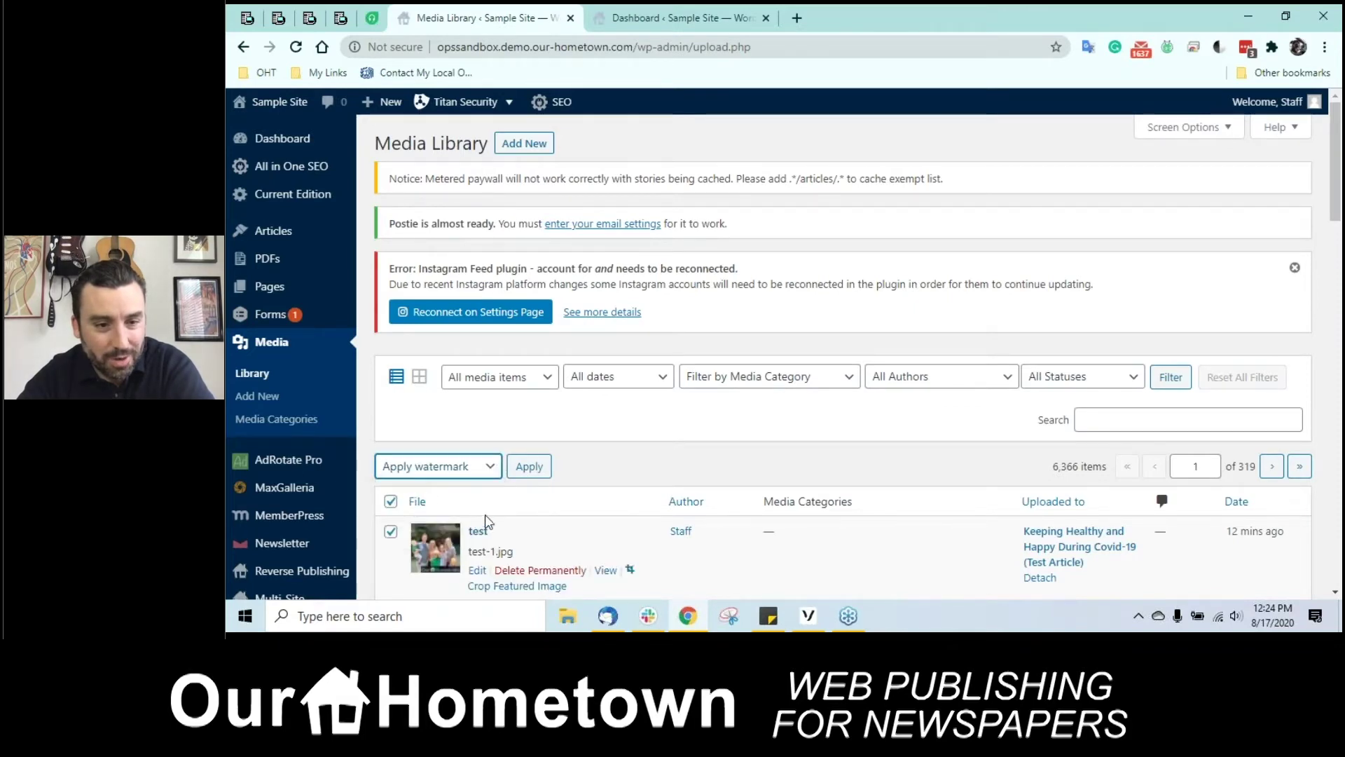
{"action": "left_click", "coordinate": [532, 475]}
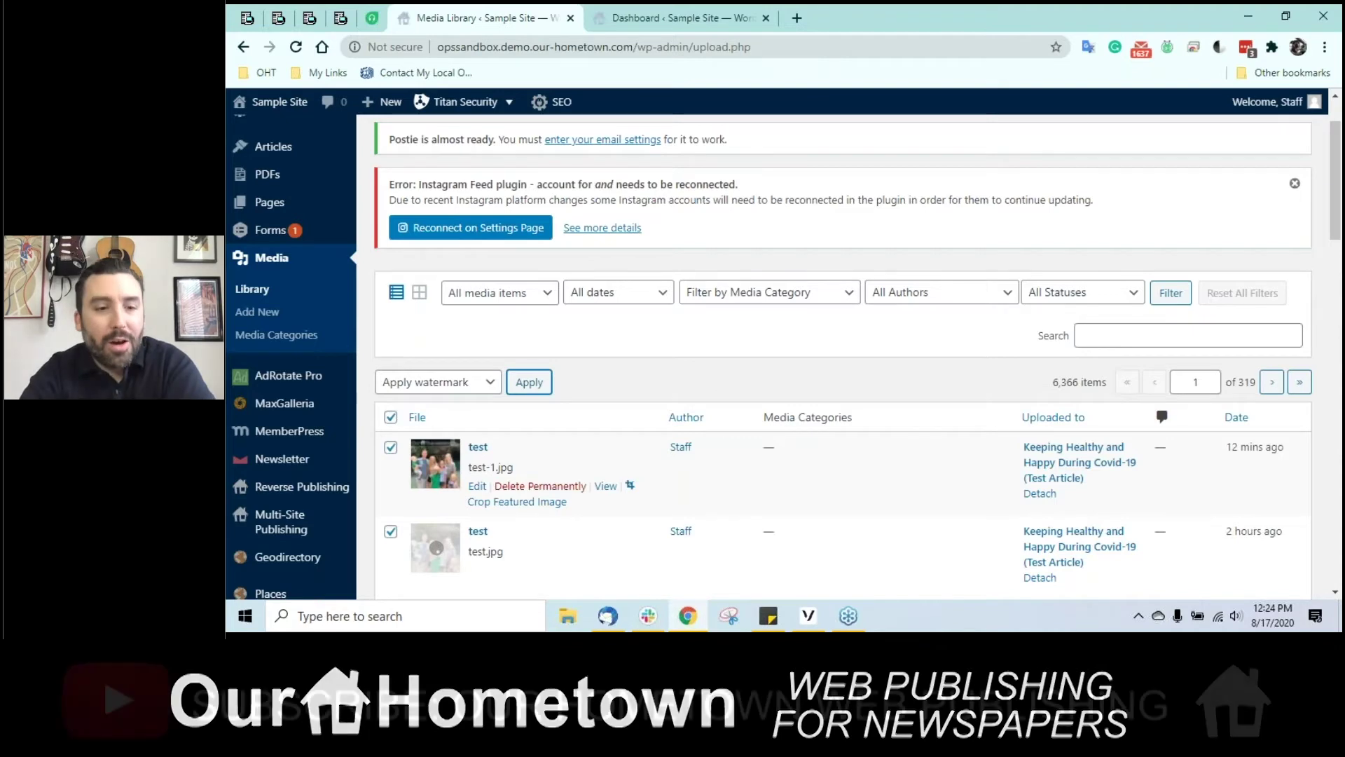
{"action": "scroll", "coordinate": [841, 455], "scroll_direction": "down", "scroll_amount": 1}
{"action": "scroll", "coordinate": [841, 456], "scroll_direction": "down", "scroll_amount": 1}
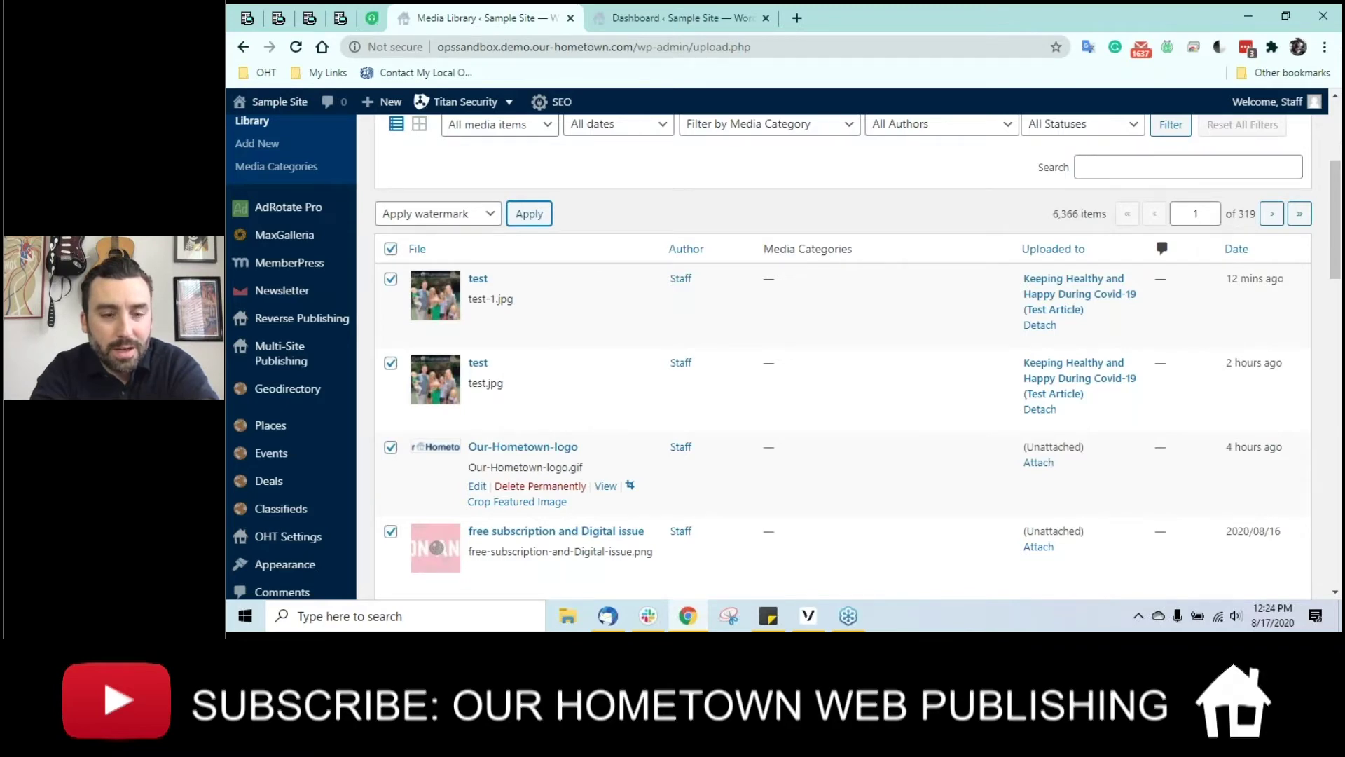
{"action": "scroll", "coordinate": [840, 455], "scroll_direction": "down", "scroll_amount": 1}
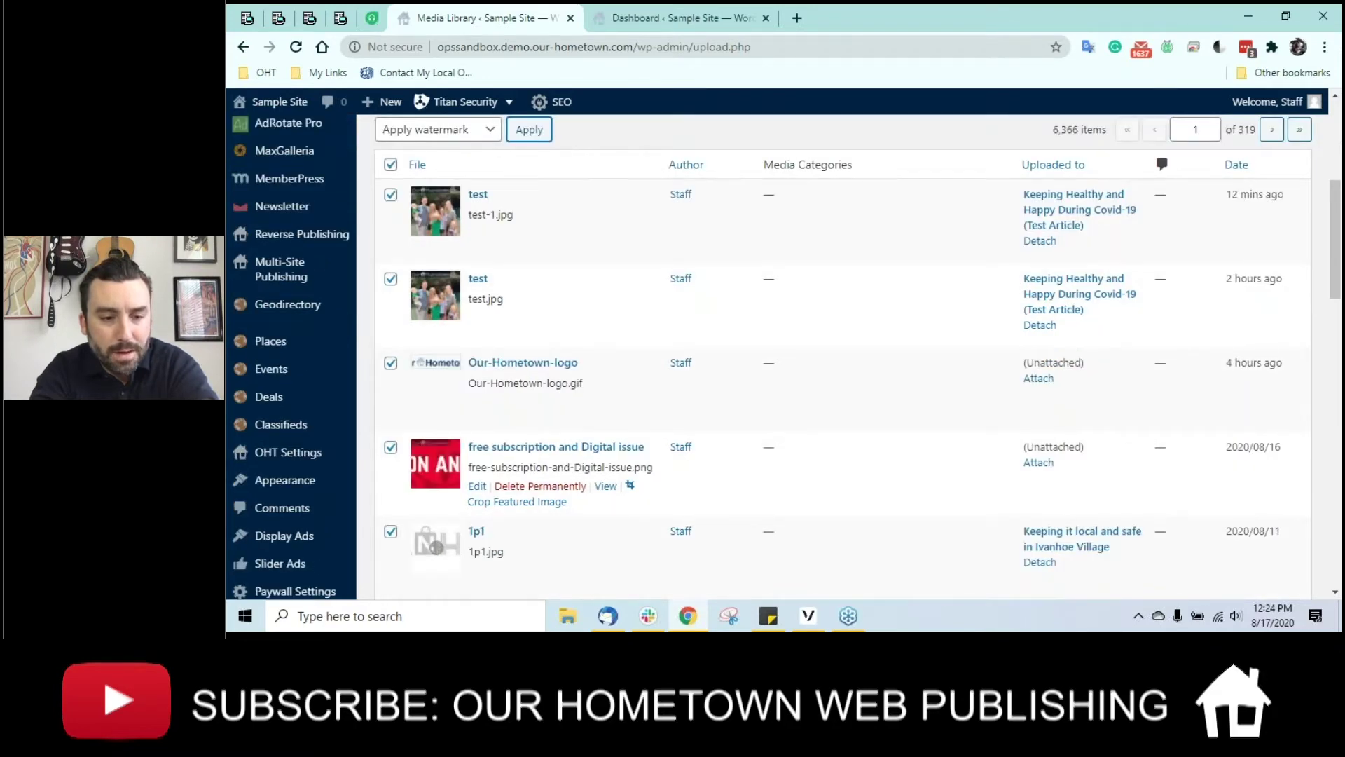
{"action": "scroll", "coordinate": [840, 477], "scroll_direction": "down", "scroll_amount": 1}
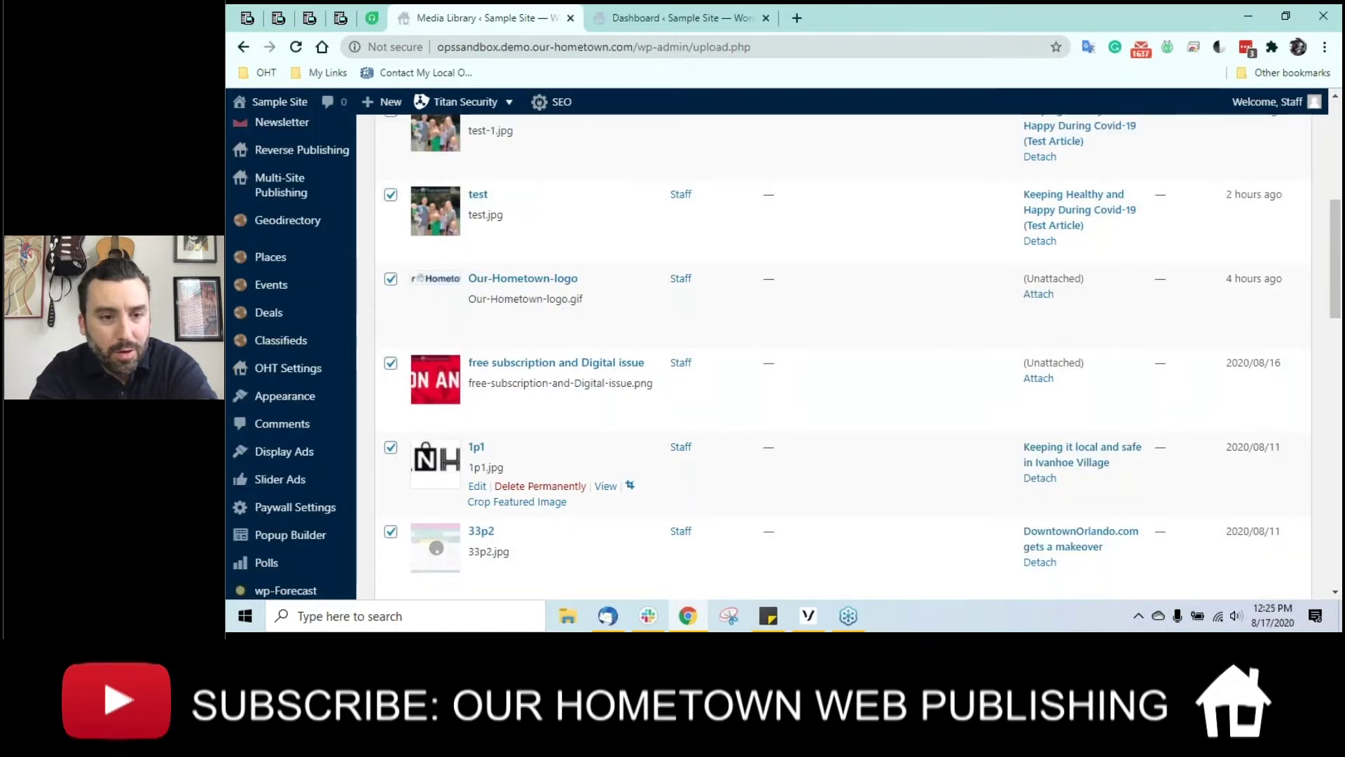
{"action": "scroll", "coordinate": [841, 476], "scroll_direction": "down", "scroll_amount": 1}
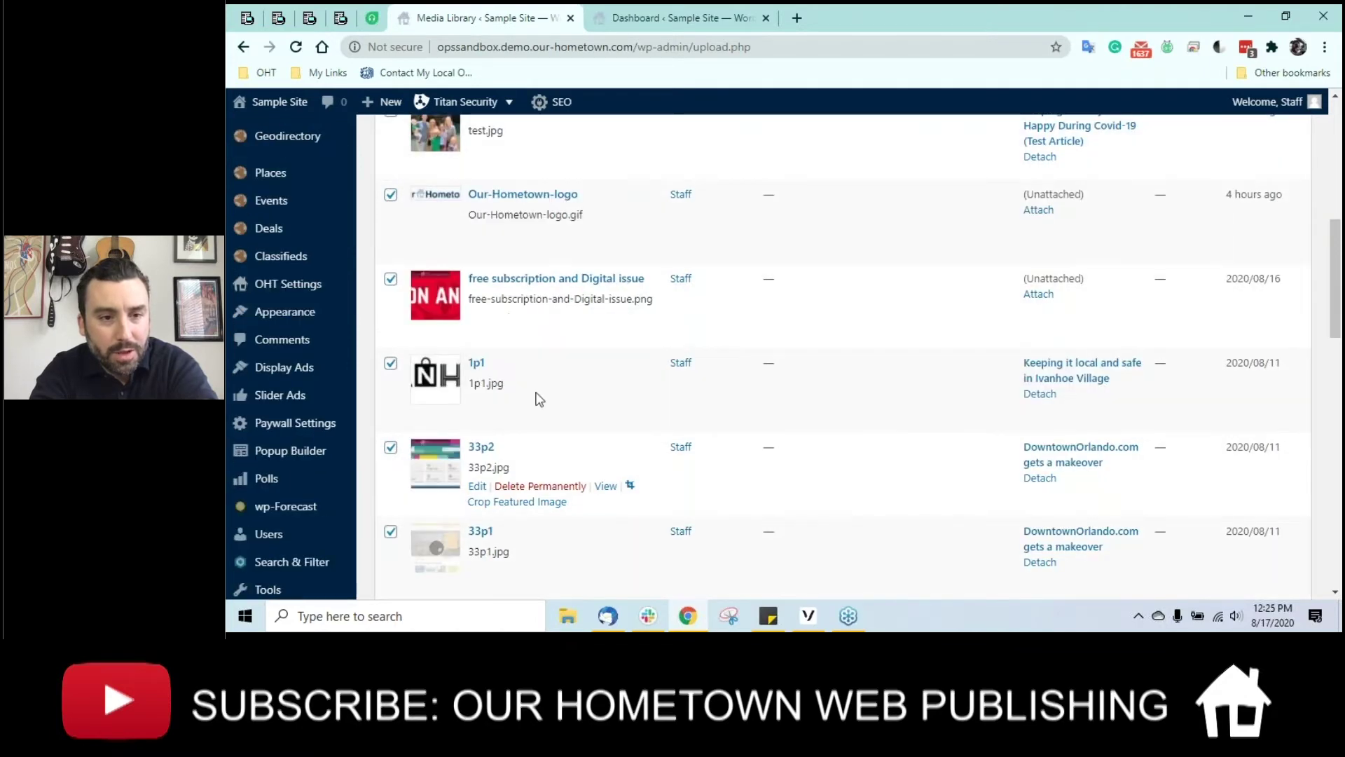
Step: Open the "Keeping Healthy and Happy During Covid-19 (Test Article)" story on the live site to view its watermarked photo
{"action": "left_click", "coordinate": [650, 16]}
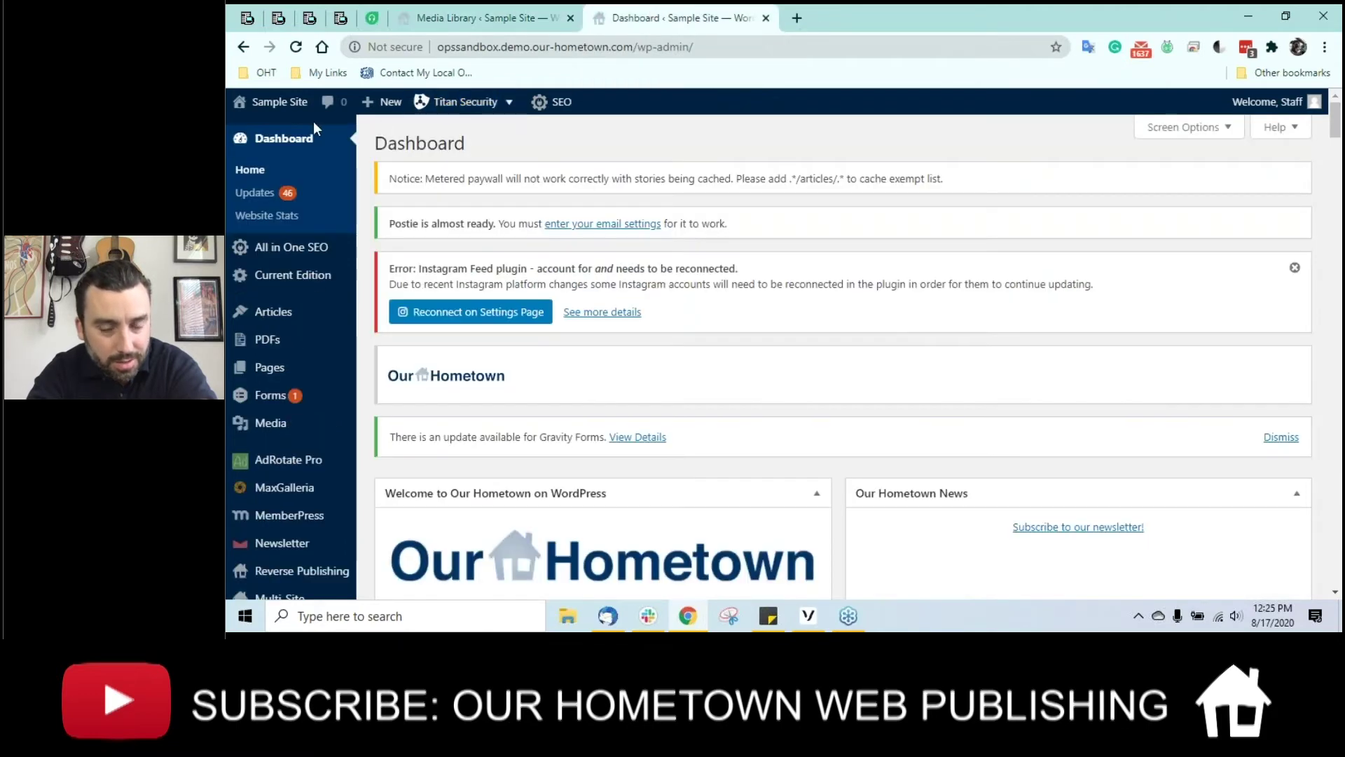
{"action": "left_click", "coordinate": [294, 121]}
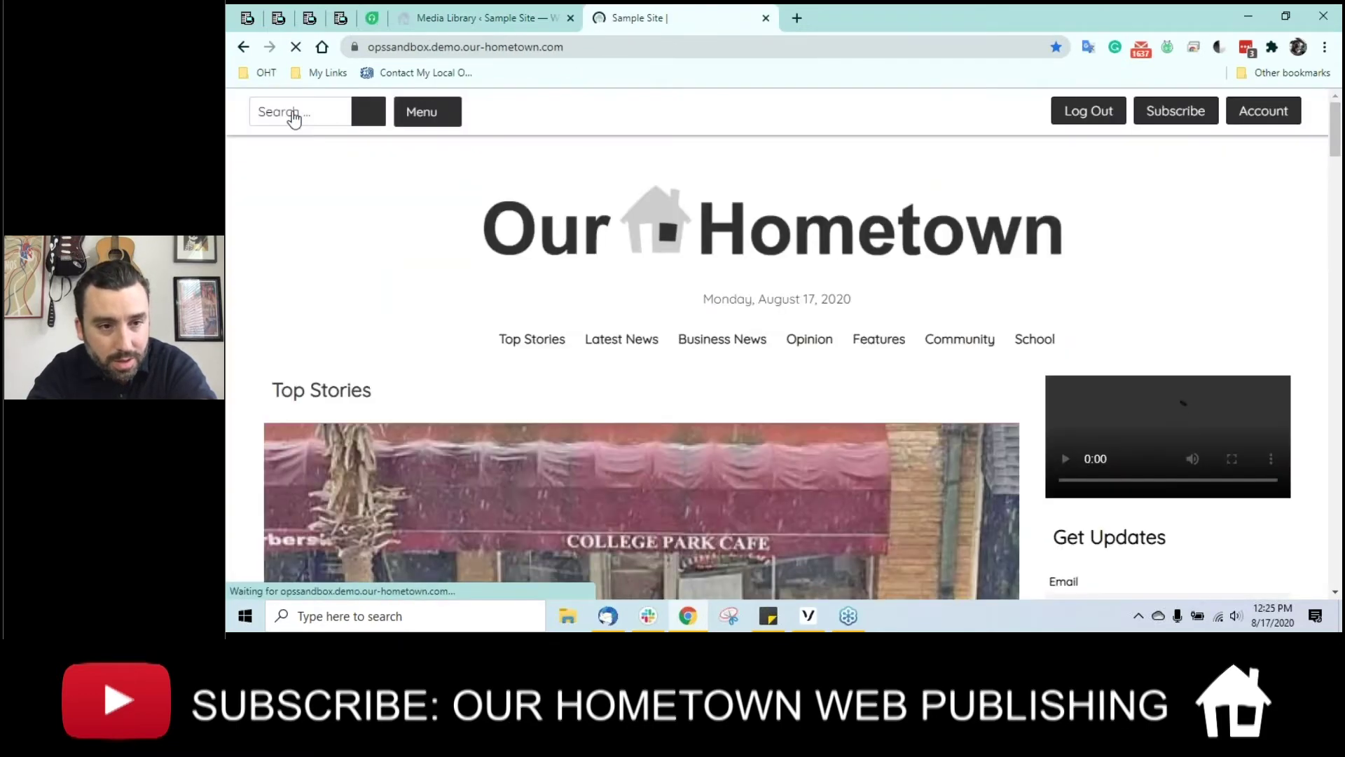
{"action": "scroll", "coordinate": [405, 285], "scroll_direction": "down", "scroll_amount": 10}
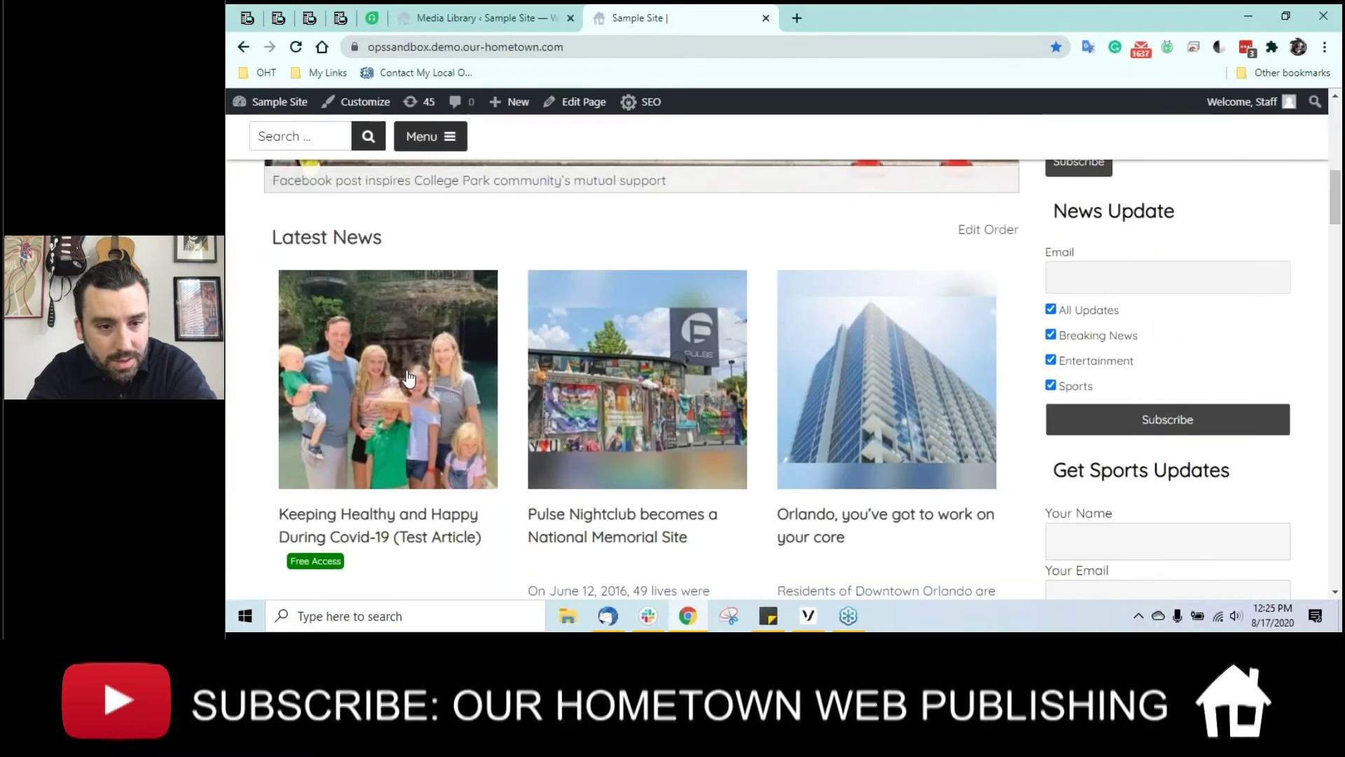
{"action": "left_click", "coordinate": [393, 350]}
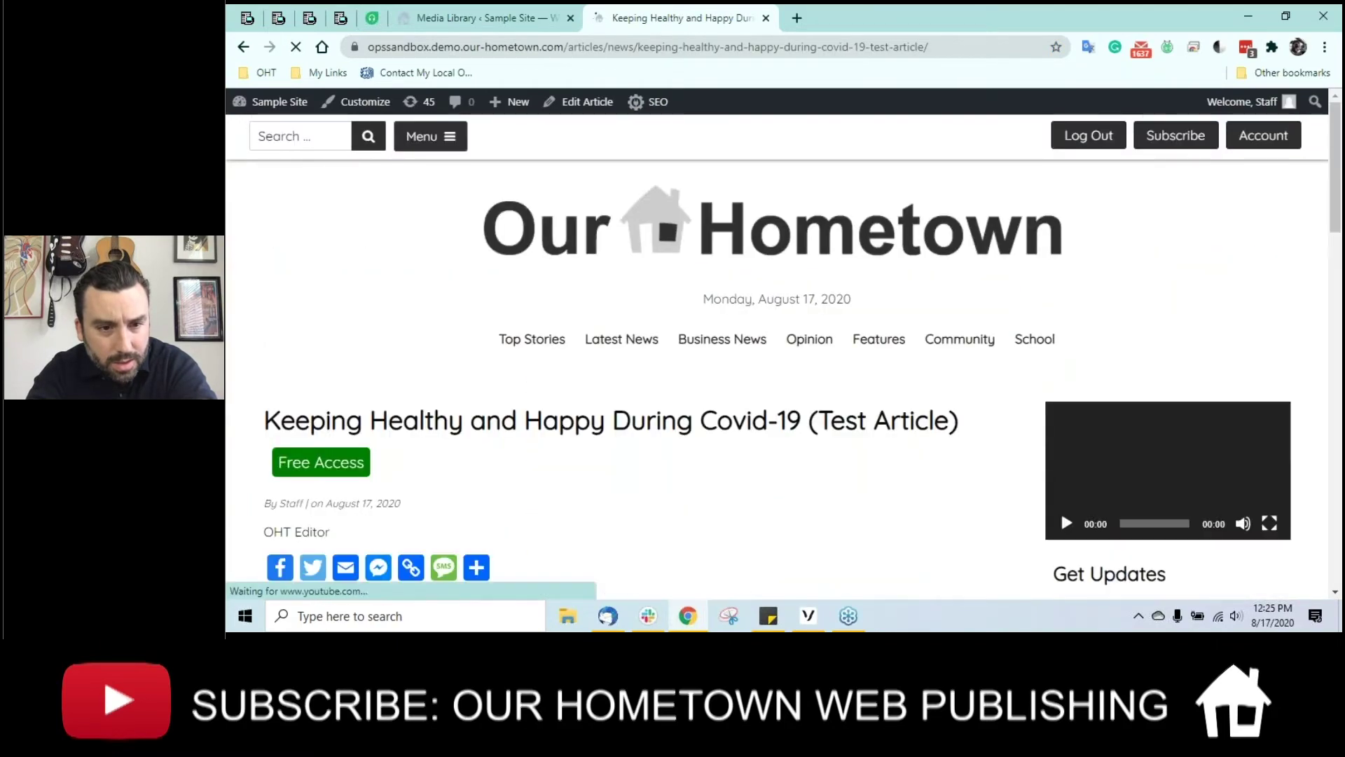
{"action": "scroll", "coordinate": [777, 378], "scroll_direction": "down", "scroll_amount": 5}
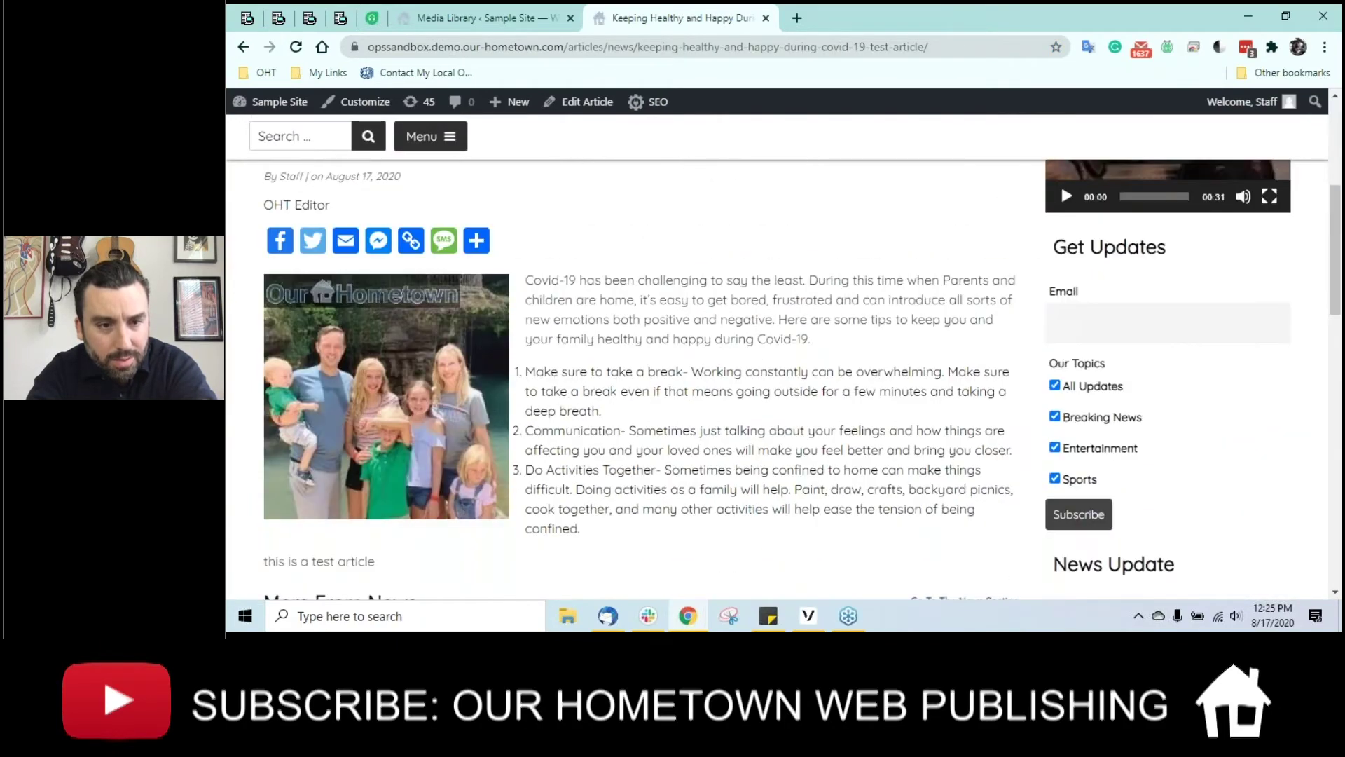
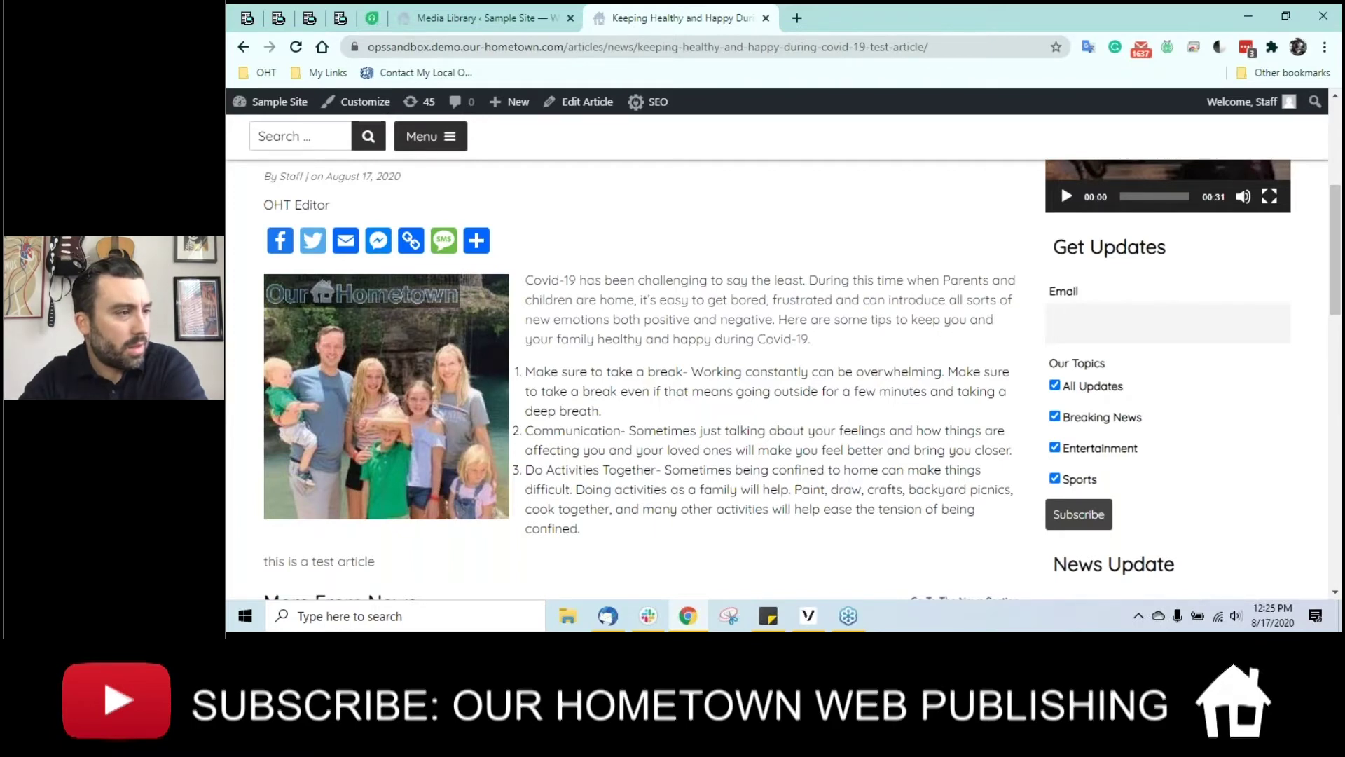
Step: Return to the site's admin area and open the General Settings page
{"action": "left_click", "coordinate": [495, 14]}
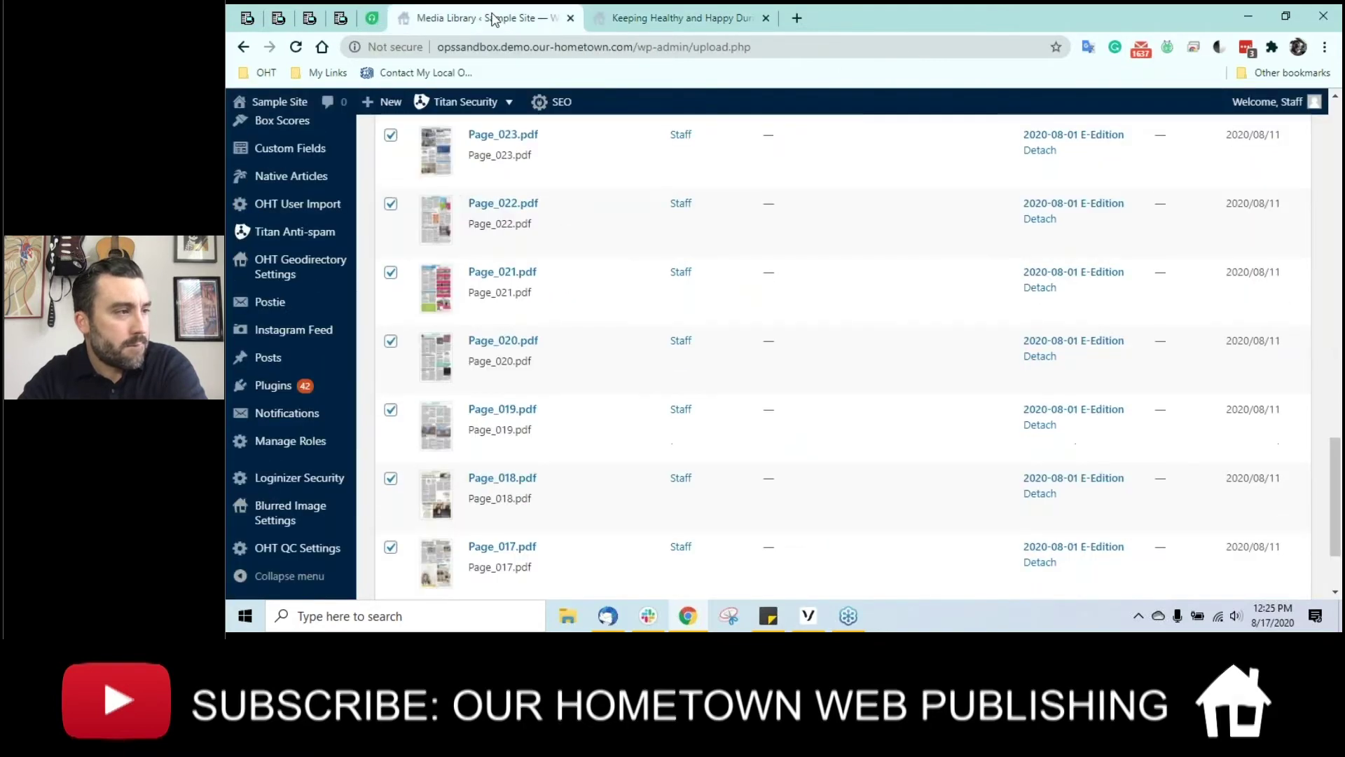
{"action": "mouse_move", "coordinate": [278, 366]}
{"action": "scroll", "coordinate": [278, 366], "scroll_direction": "down", "scroll_amount": 2}
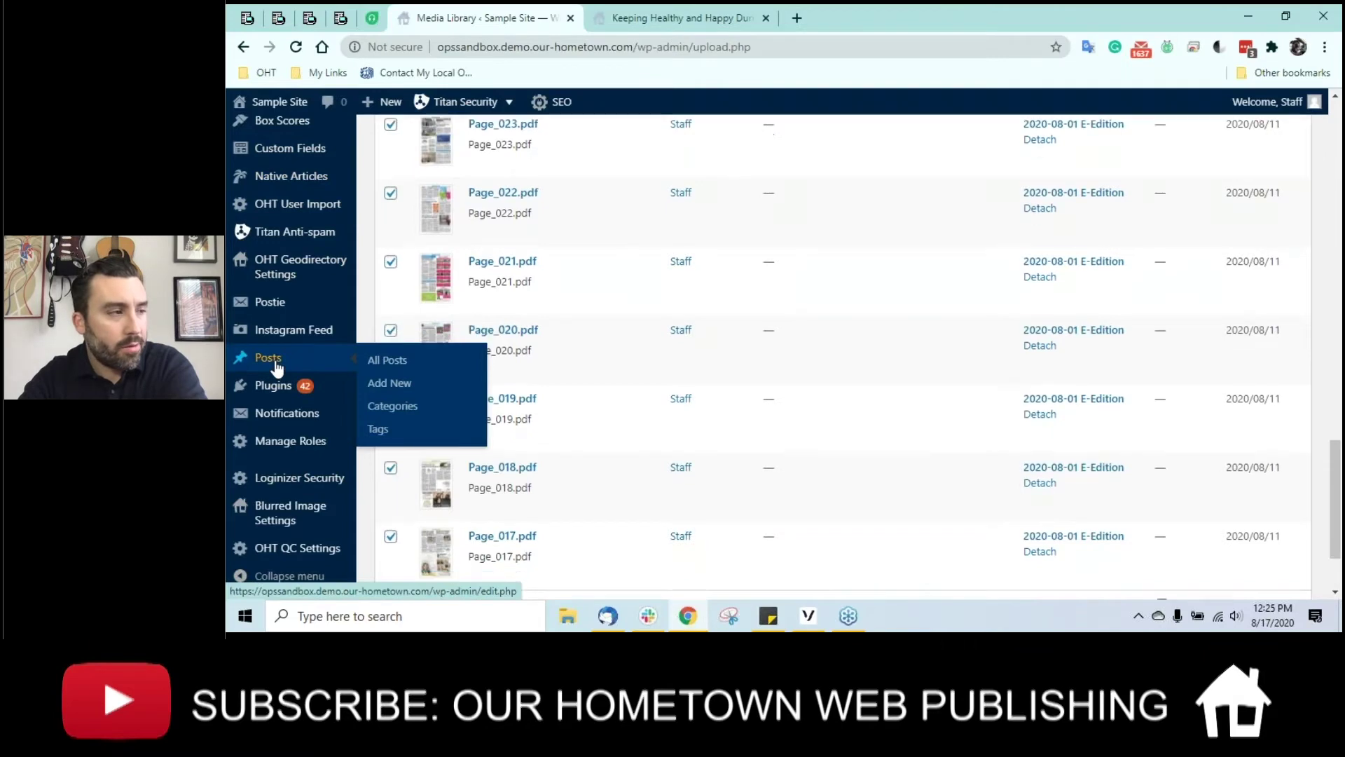
{"action": "scroll", "coordinate": [286, 449], "scroll_direction": "up", "scroll_amount": 3}
{"action": "scroll", "coordinate": [285, 449], "scroll_direction": "up", "scroll_amount": 4}
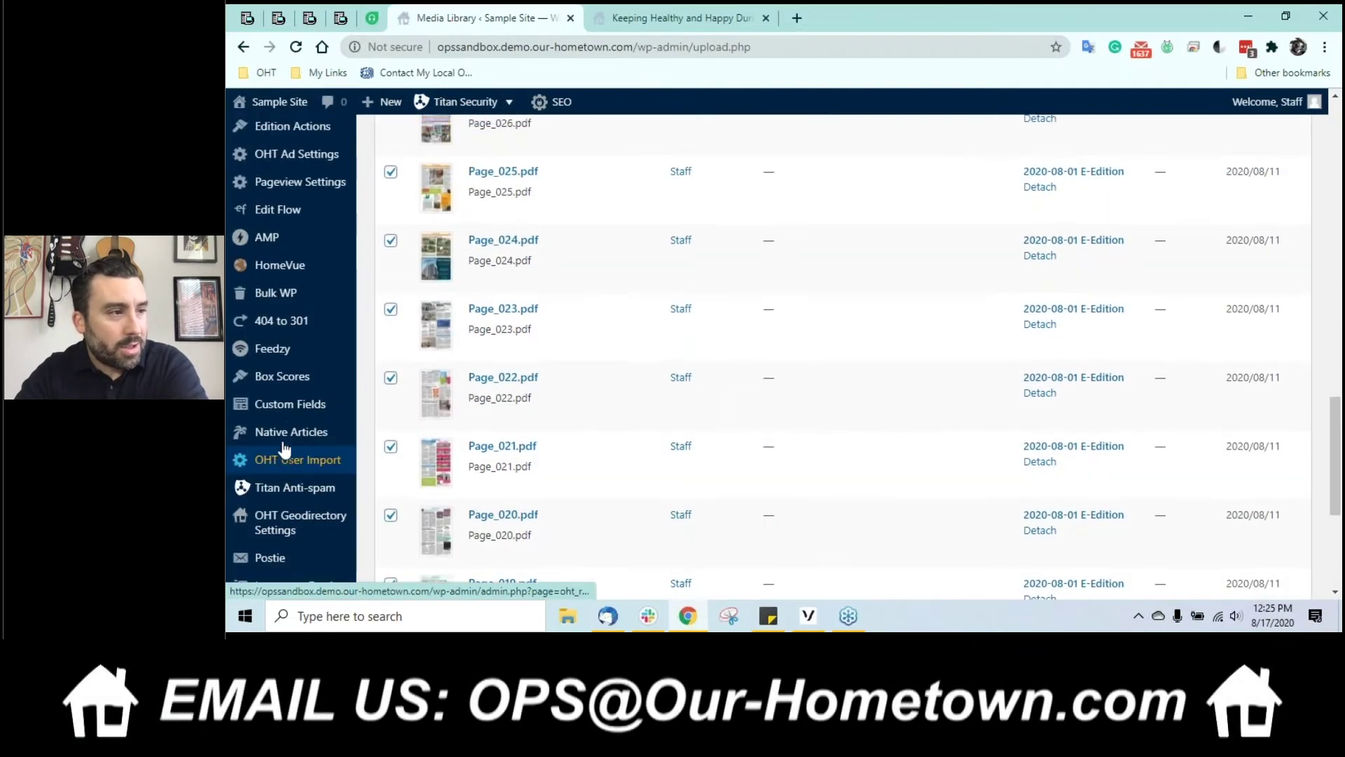
{"action": "mouse_move", "coordinate": [292, 334]}
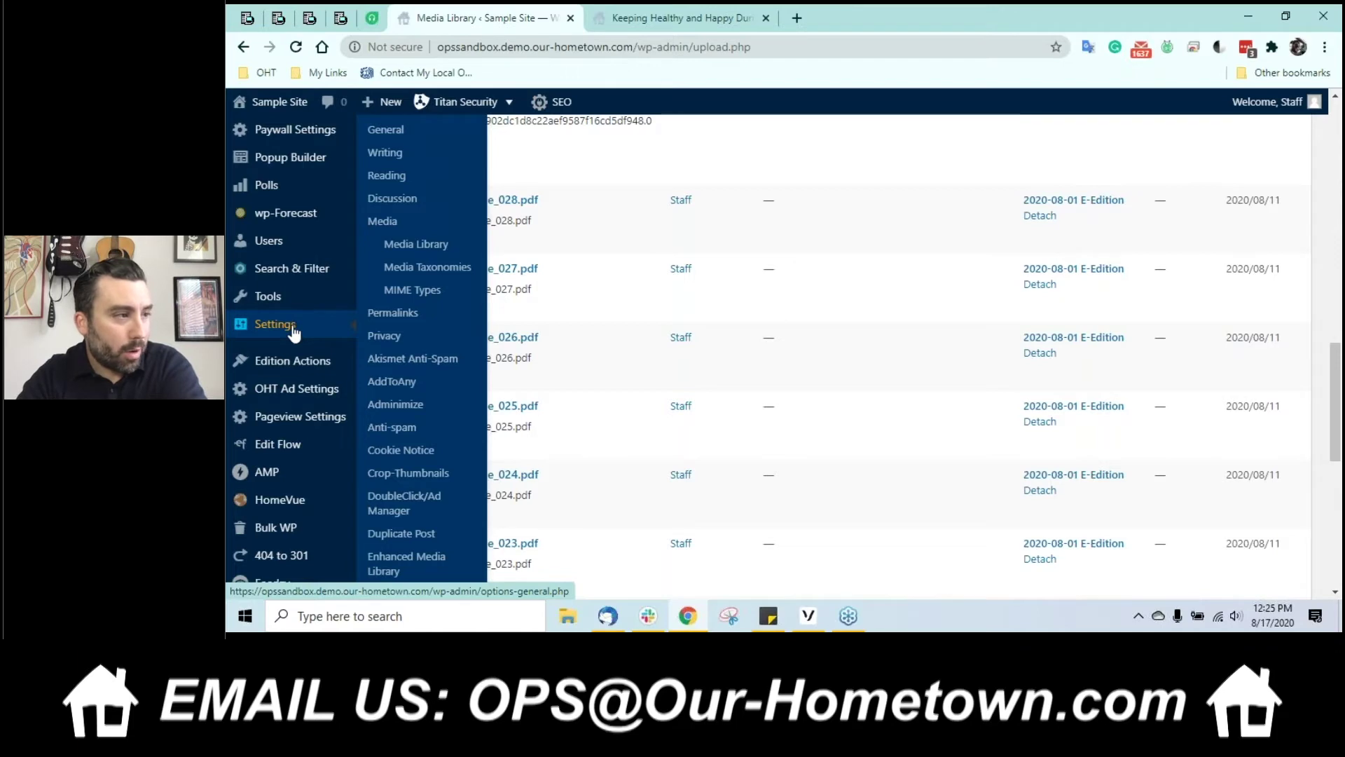
{"action": "left_click", "coordinate": [293, 329]}
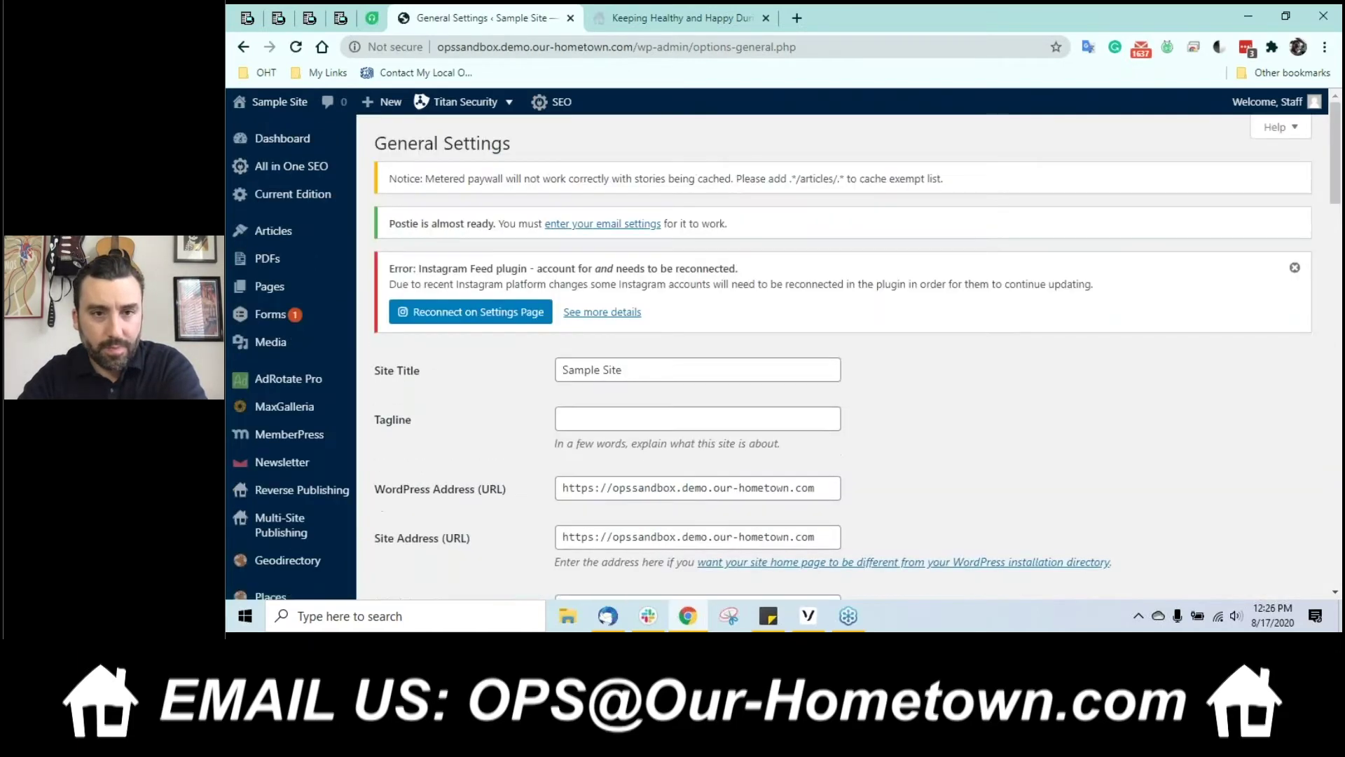
{"action": "scroll", "coordinate": [571, 437], "scroll_direction": "down", "scroll_amount": 6}
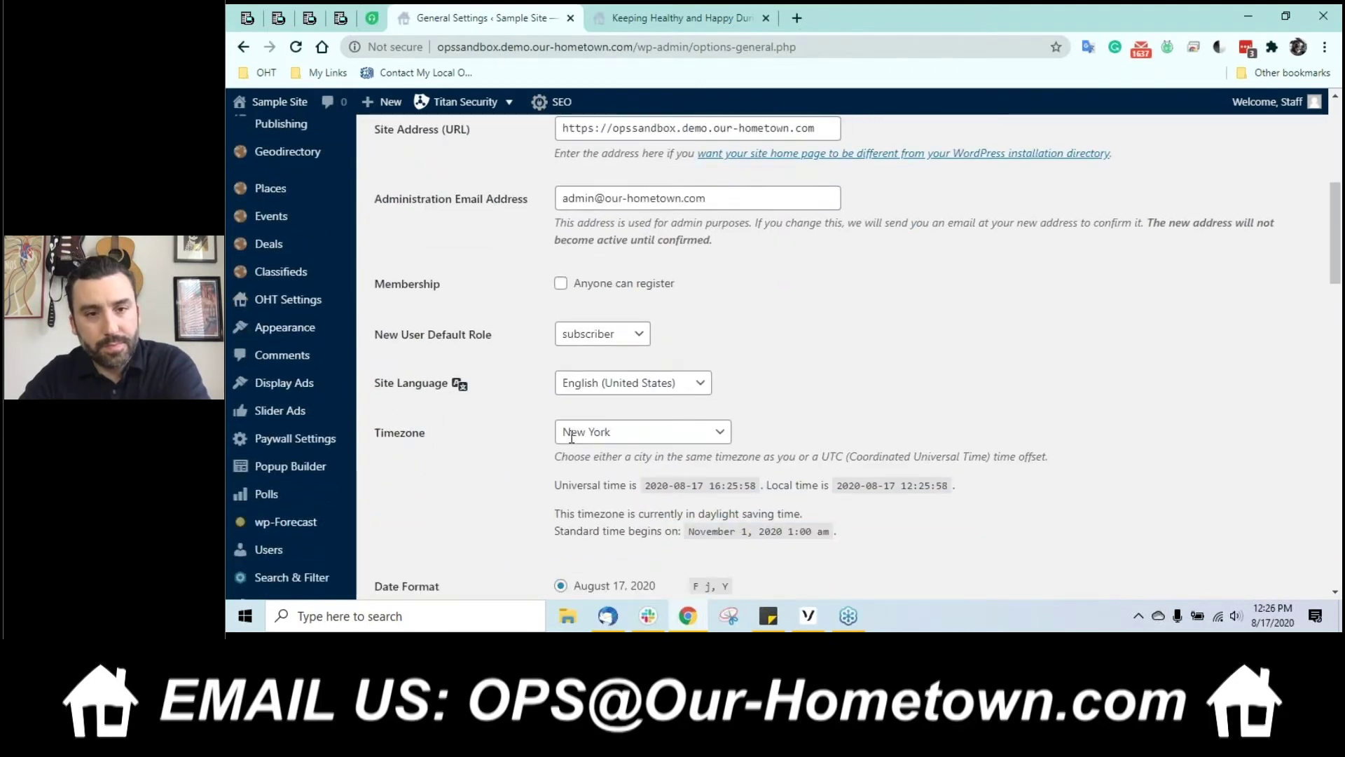
Step: Go back to the live home page and check the context menu on the Covid-19 test article's photo
{"action": "left_click", "coordinate": [676, 17]}
{"action": "mouse_move", "coordinate": [249, 107]}
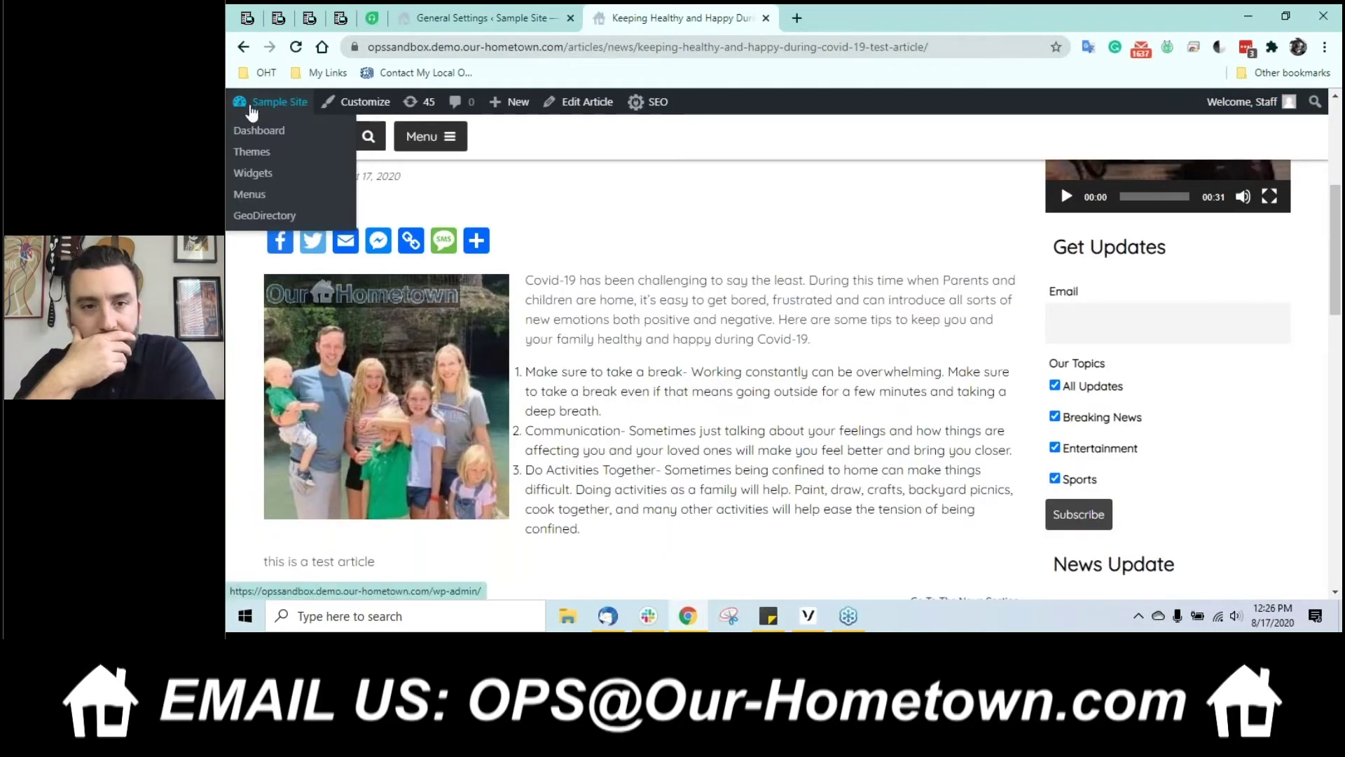
{"action": "left_click", "coordinate": [243, 47]}
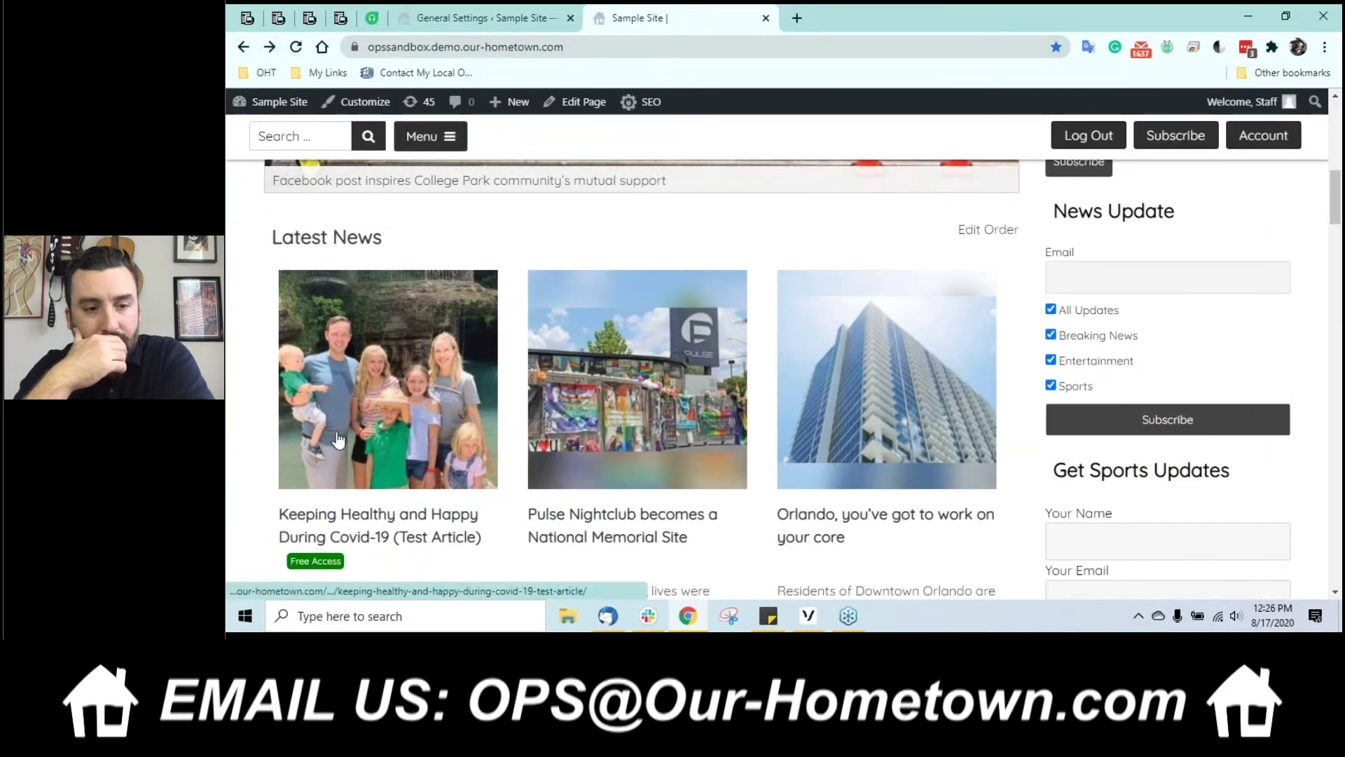
{"action": "right_click", "coordinate": [339, 404]}
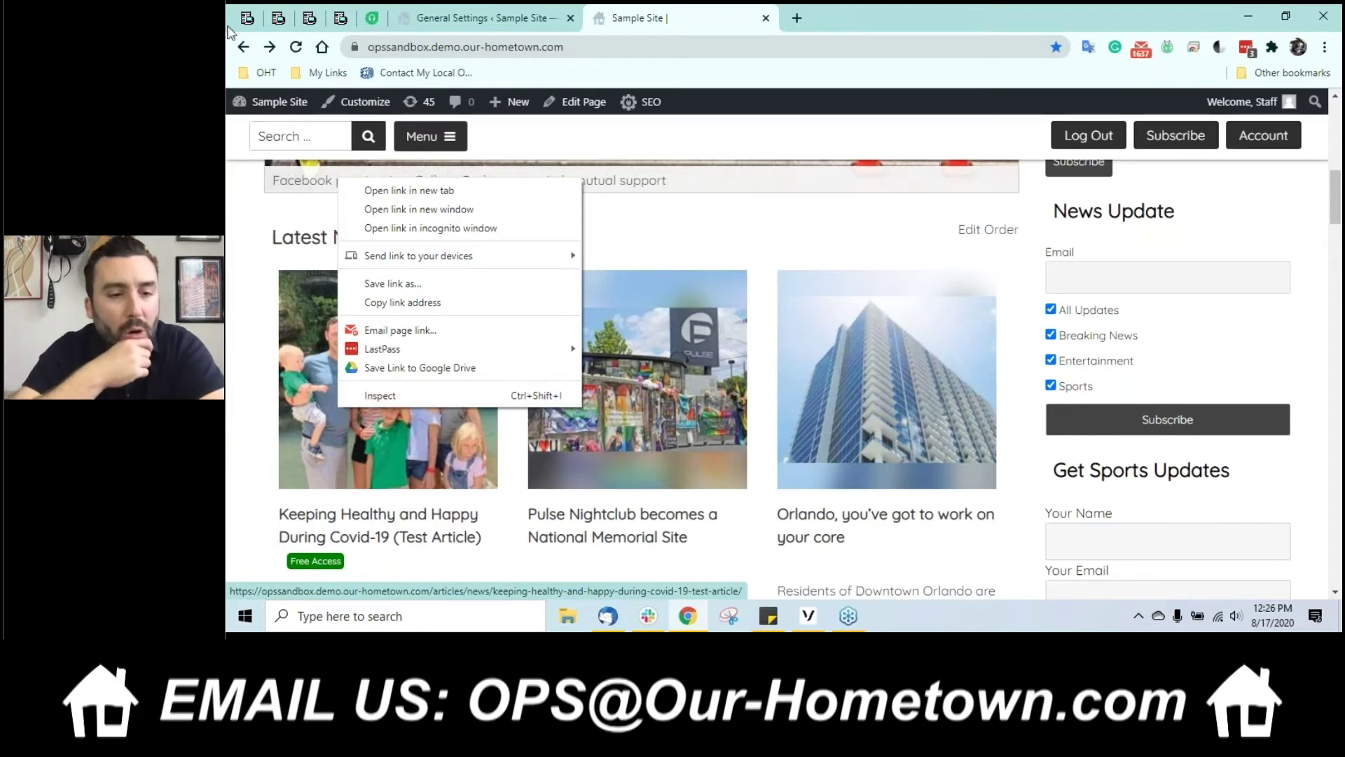
{"action": "left_click", "coordinate": [600, 44]}
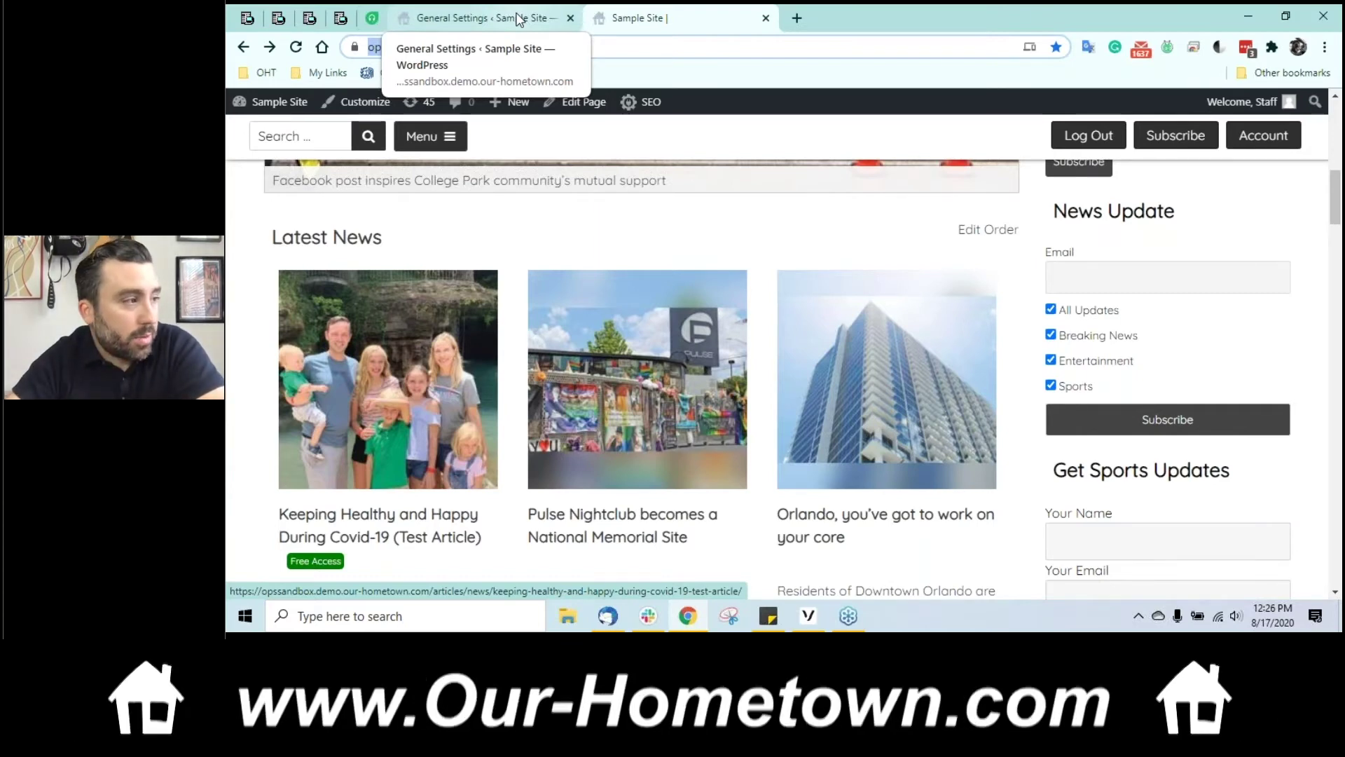
{"action": "right_click", "coordinate": [410, 350]}
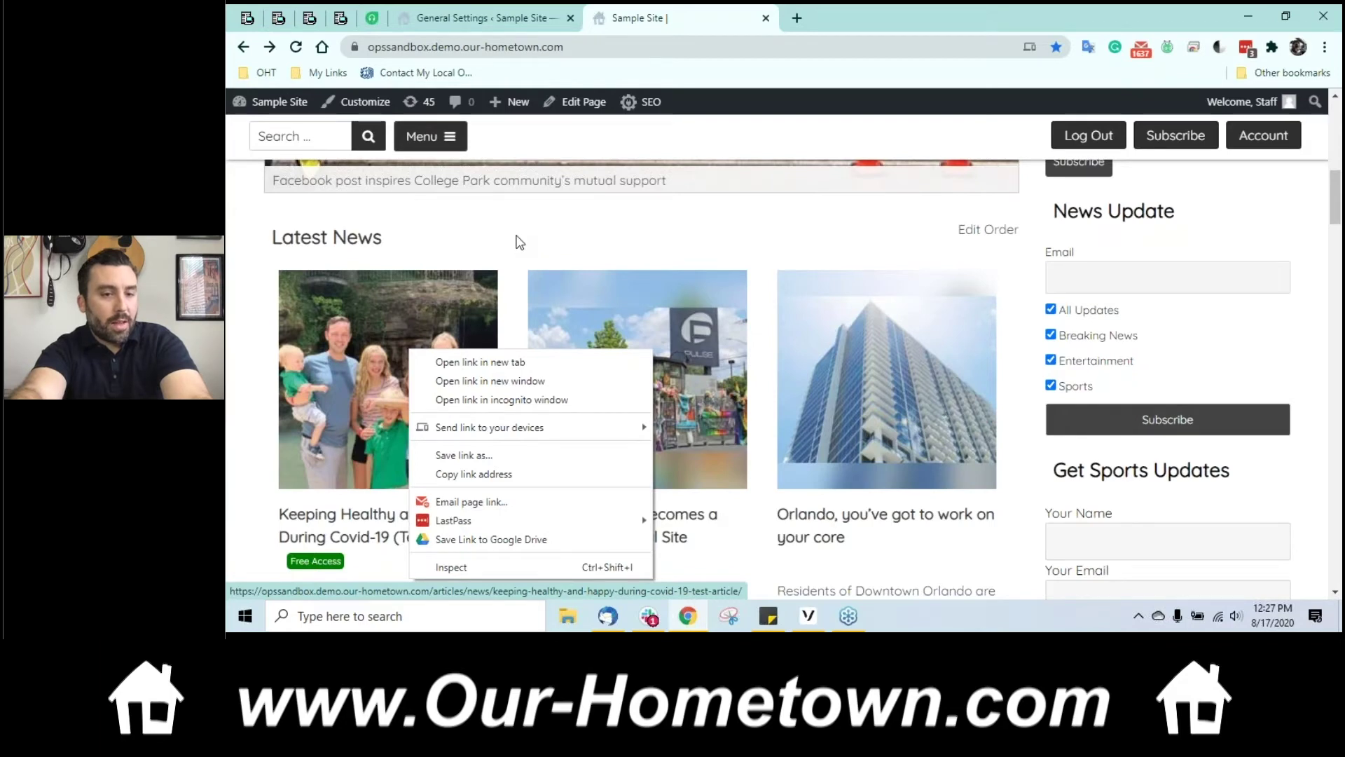
Step: Return to the admin settings and open the Image Watermark options
{"action": "left_click", "coordinate": [498, 25]}
{"action": "left_click", "coordinate": [498, 26]}
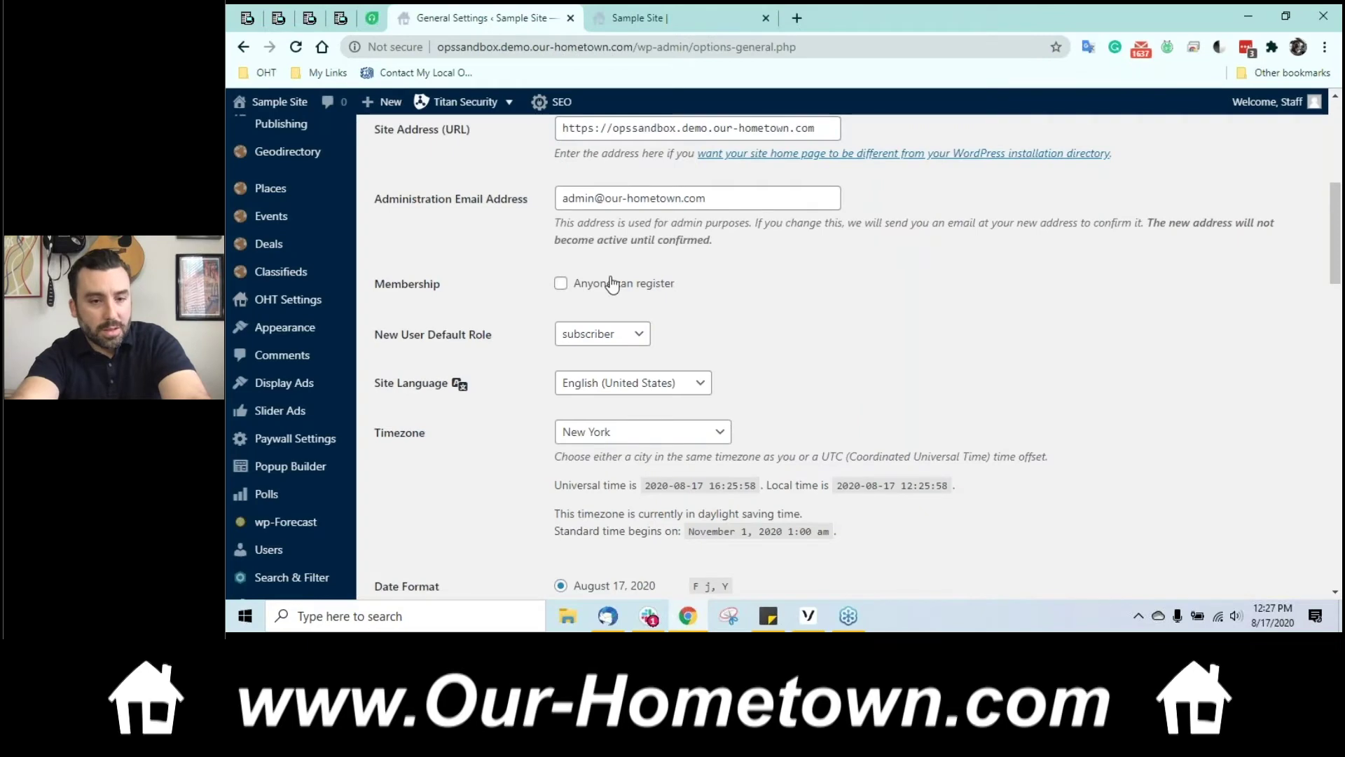
{"action": "scroll", "coordinate": [757, 428], "scroll_direction": "down", "scroll_amount": 1}
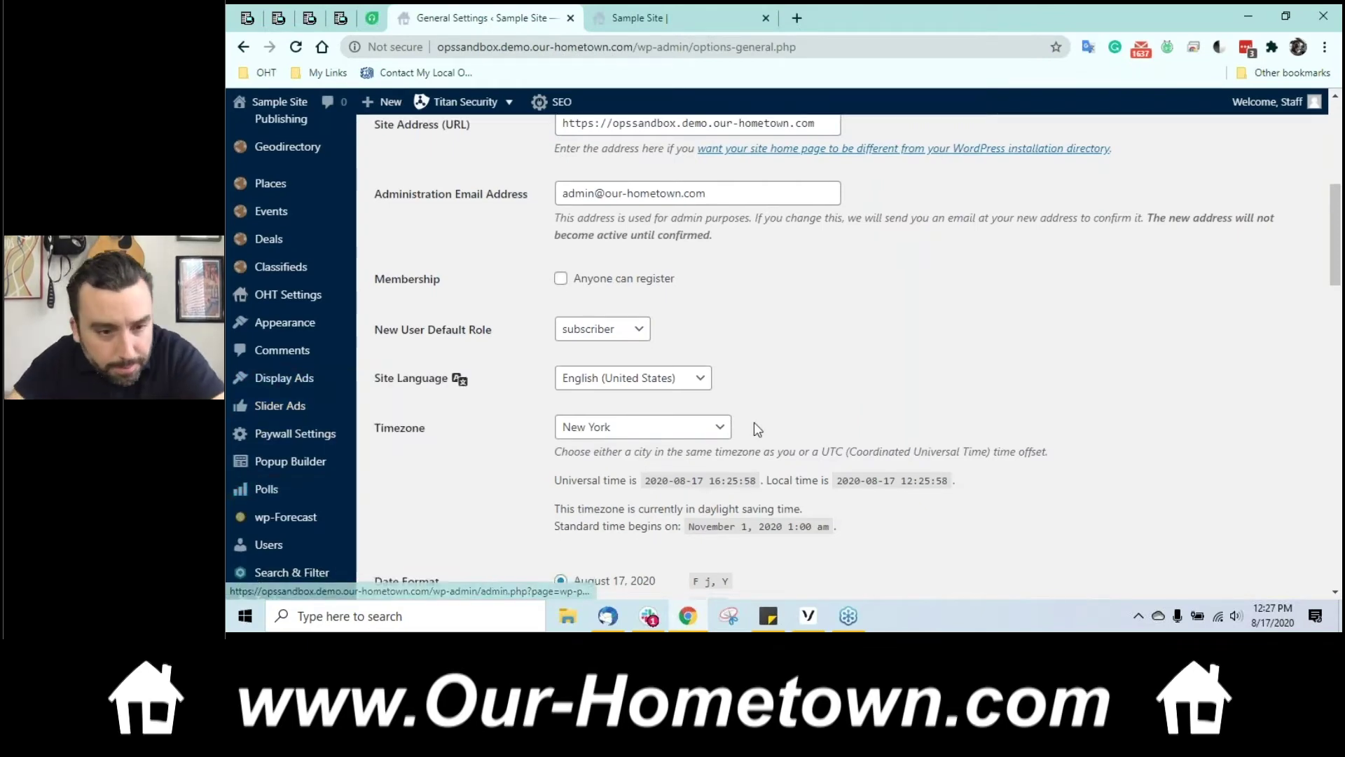
{"action": "scroll", "coordinate": [755, 428], "scroll_direction": "down", "scroll_amount": 3}
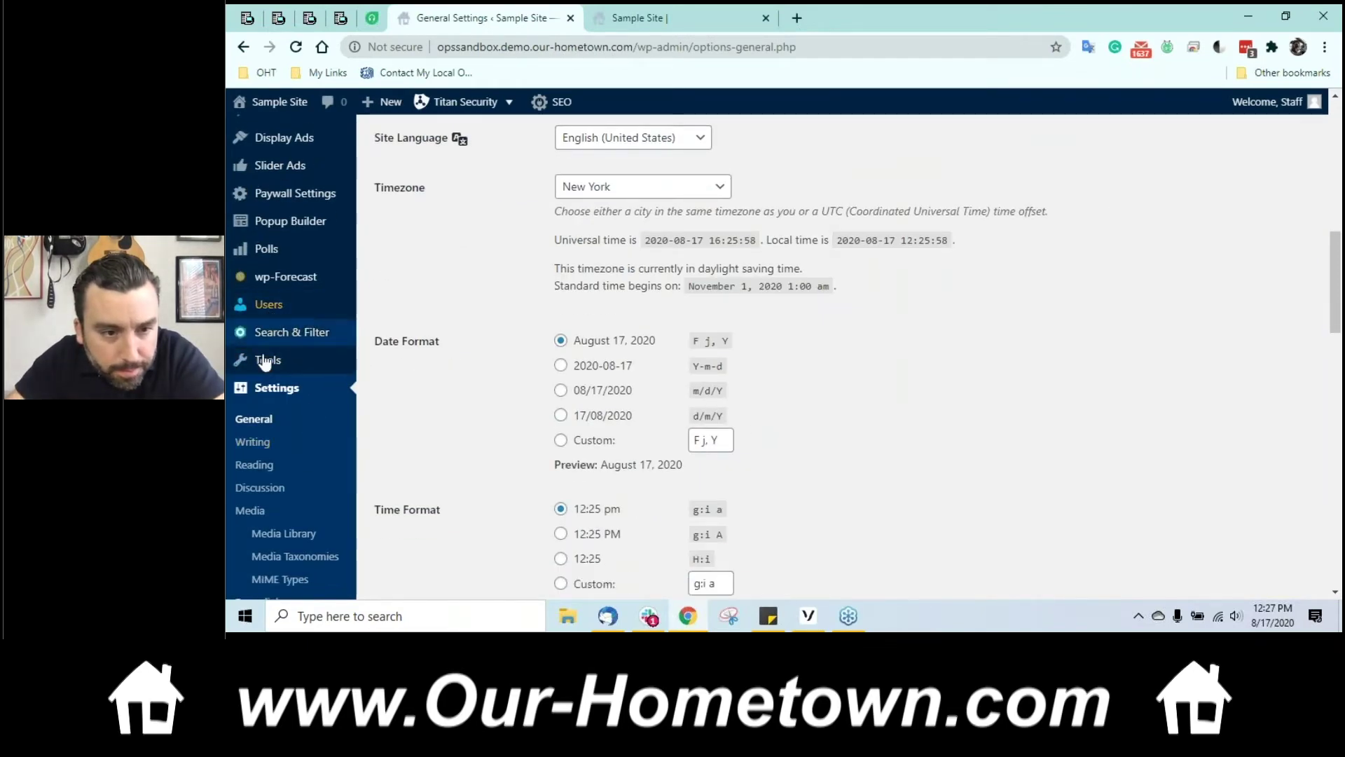
{"action": "scroll", "coordinate": [300, 403], "scroll_direction": "down", "scroll_amount": 5}
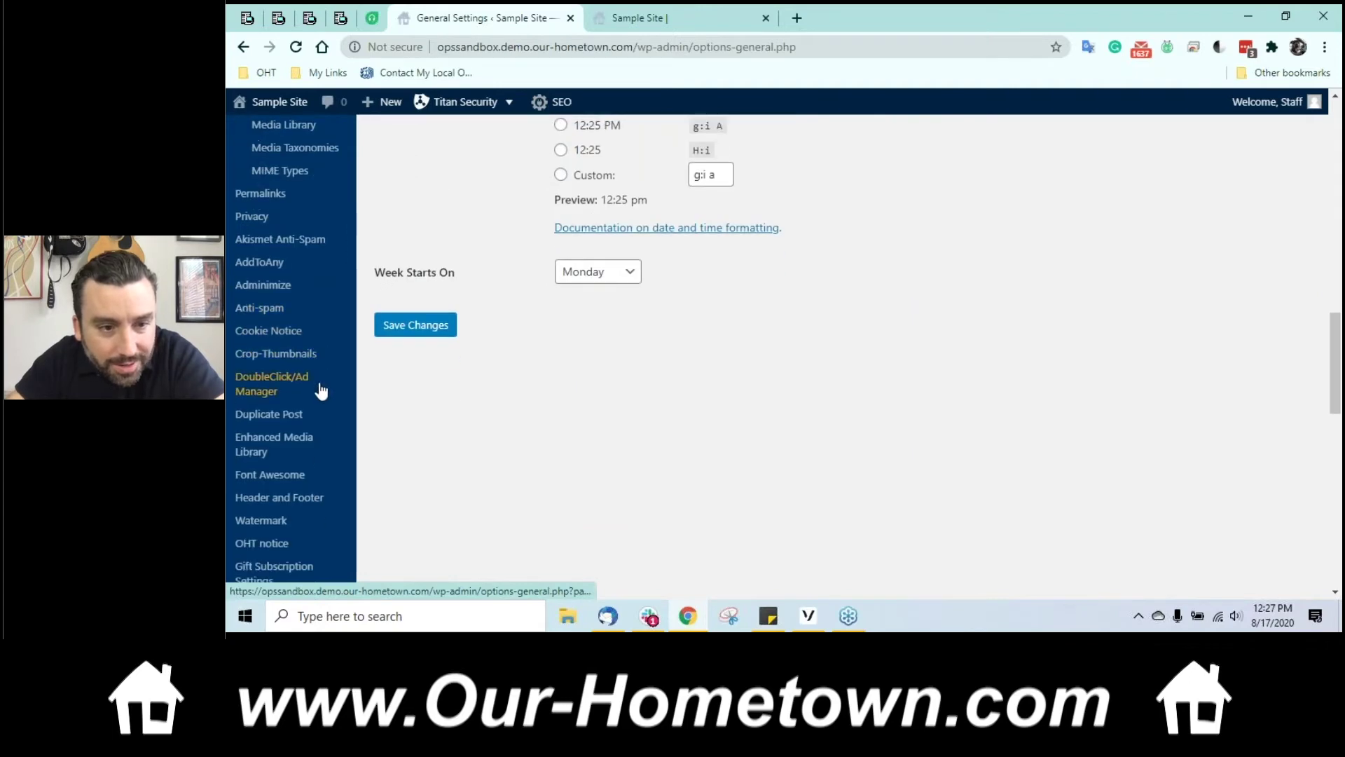
{"action": "scroll", "coordinate": [322, 391], "scroll_direction": "down", "scroll_amount": 2}
{"action": "left_click", "coordinate": [283, 359]}
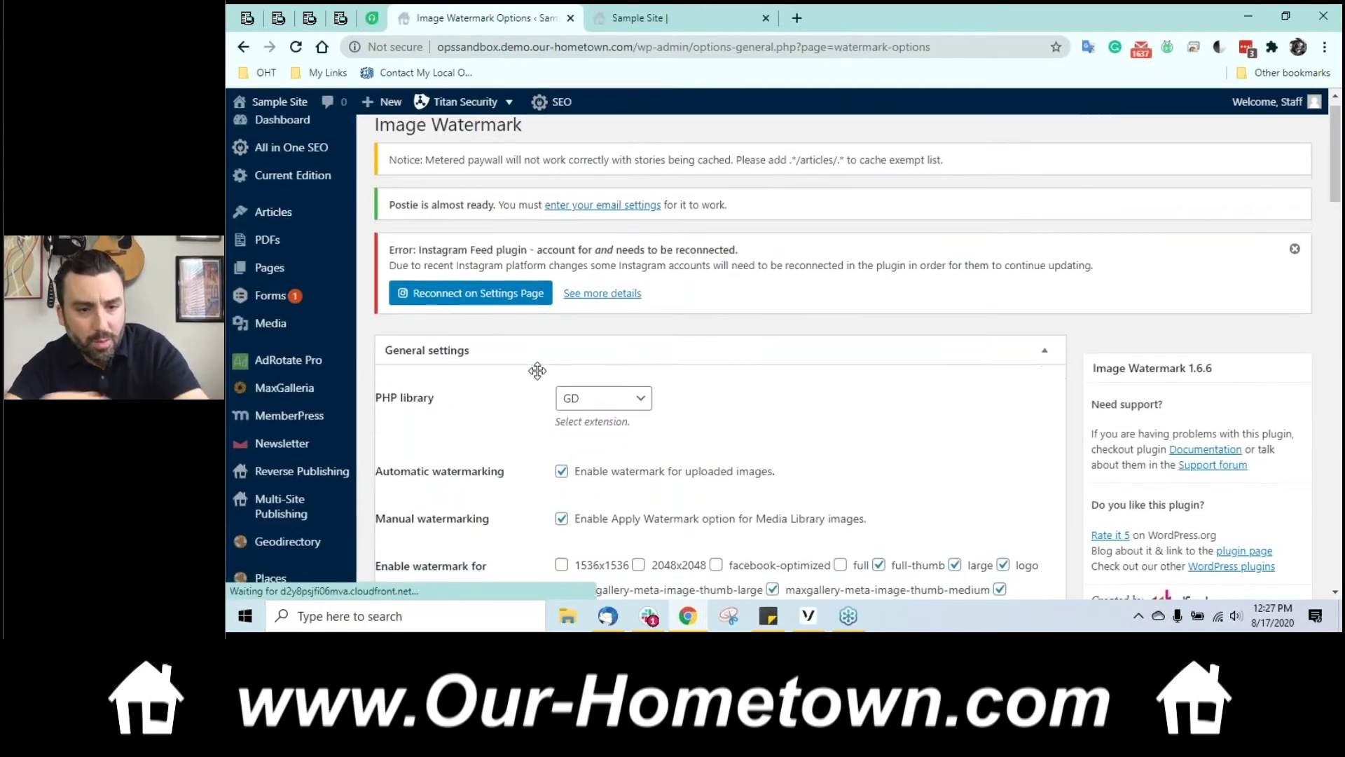
Step: Turn off "Disable right mouse click on images" under Image protection and save the watermark settings
{"action": "scroll", "coordinate": [537, 371], "scroll_direction": "down", "scroll_amount": 3}
{"action": "scroll", "coordinate": [537, 371], "scroll_direction": "down", "scroll_amount": 15}
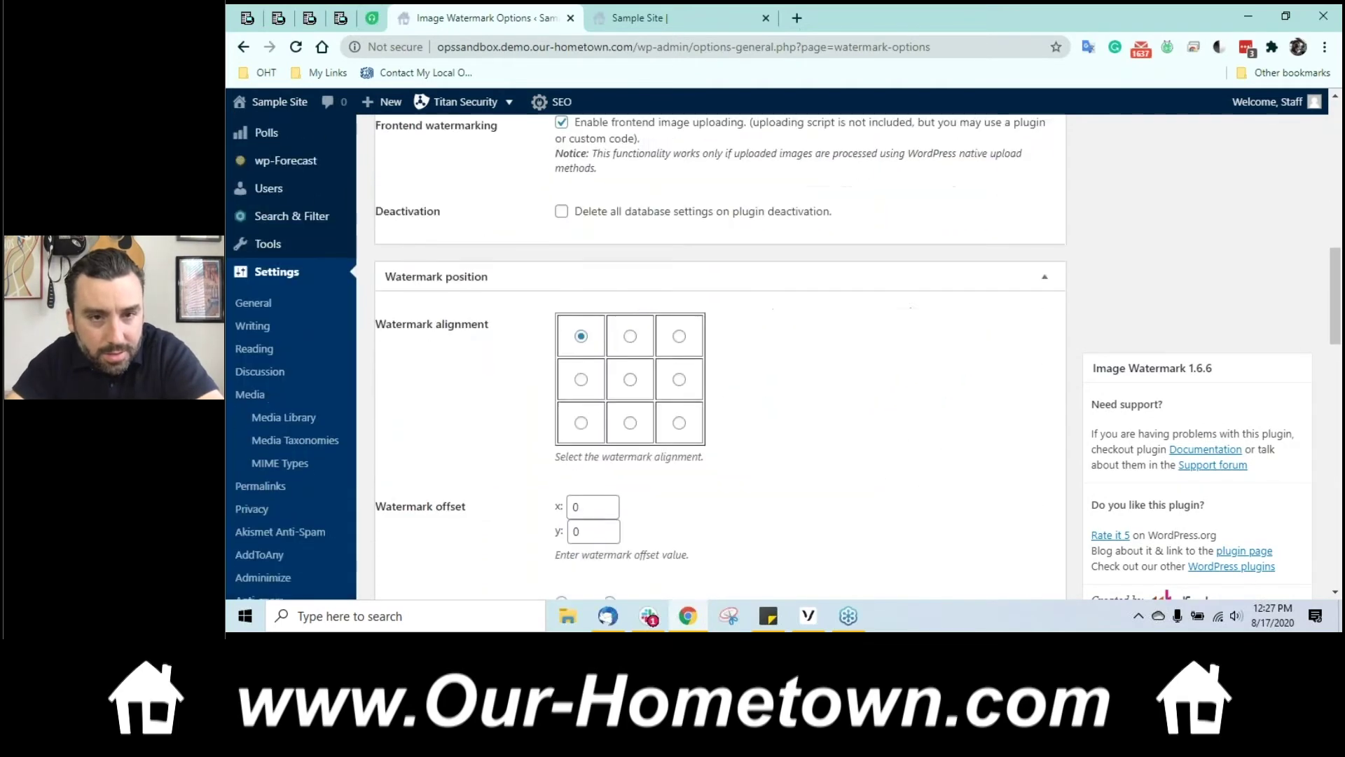
{"action": "scroll", "coordinate": [560, 337], "scroll_direction": "down", "scroll_amount": 10}
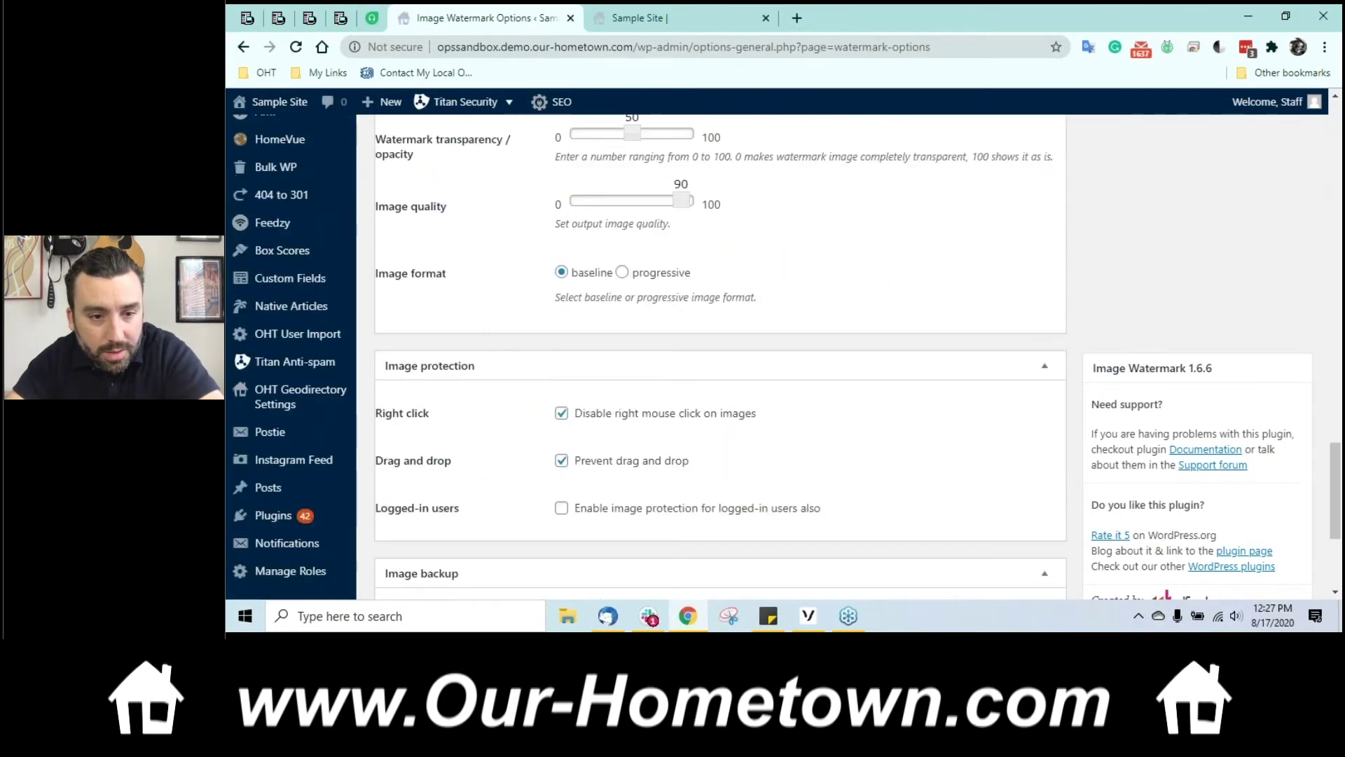
{"action": "left_click", "coordinate": [561, 333]}
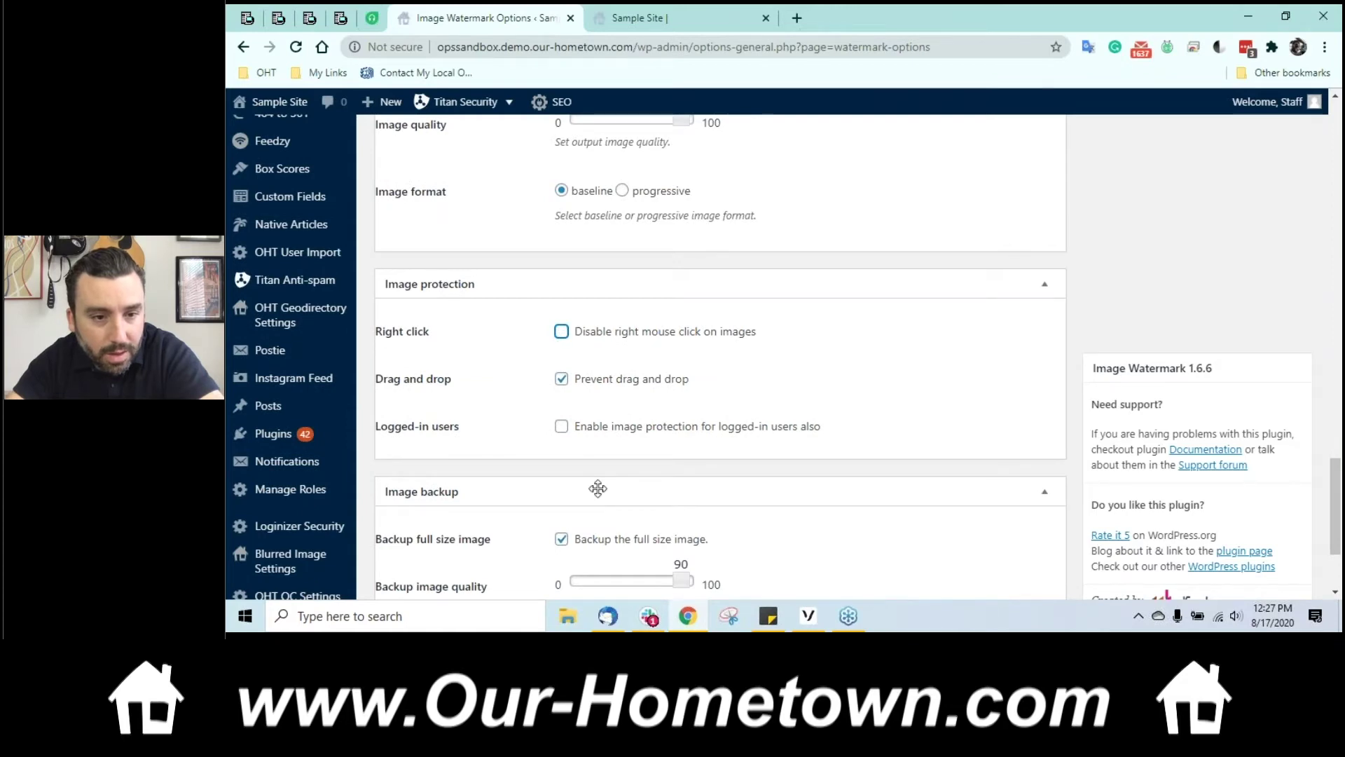
{"action": "scroll", "coordinate": [598, 488], "scroll_direction": "down", "scroll_amount": 3}
{"action": "left_click", "coordinate": [416, 514]}
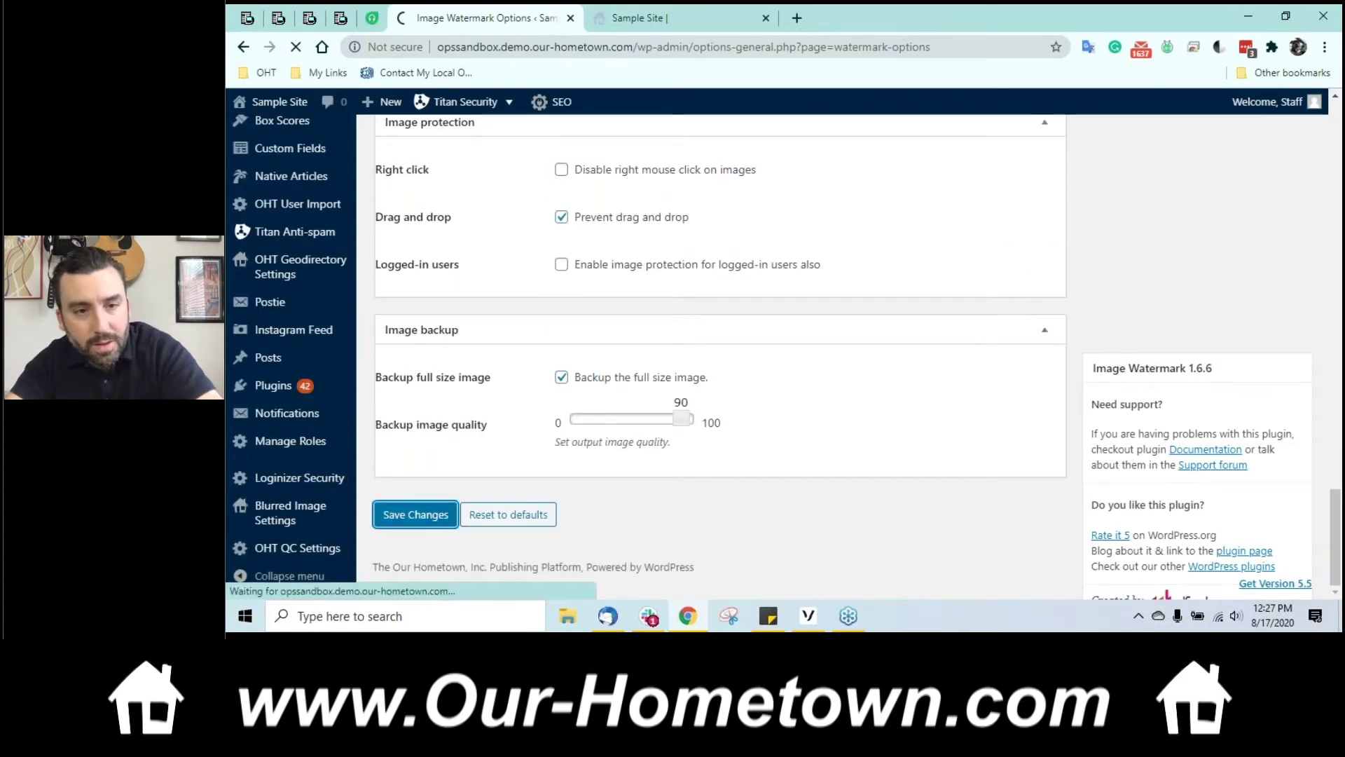
Step: Reload the live home page and test the context menu on the Covid-19 test article's photo again
{"action": "left_click", "coordinate": [687, 17]}
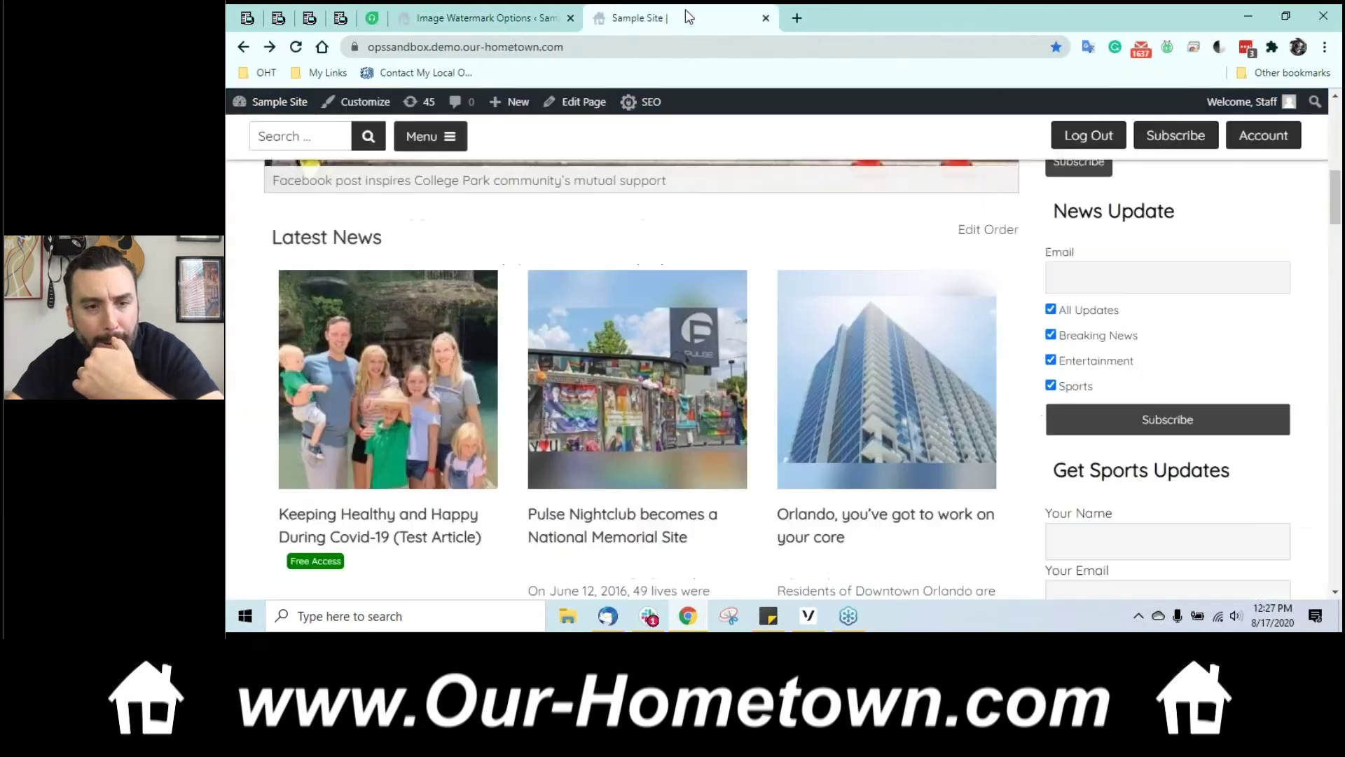
{"action": "left_click", "coordinate": [296, 47]}
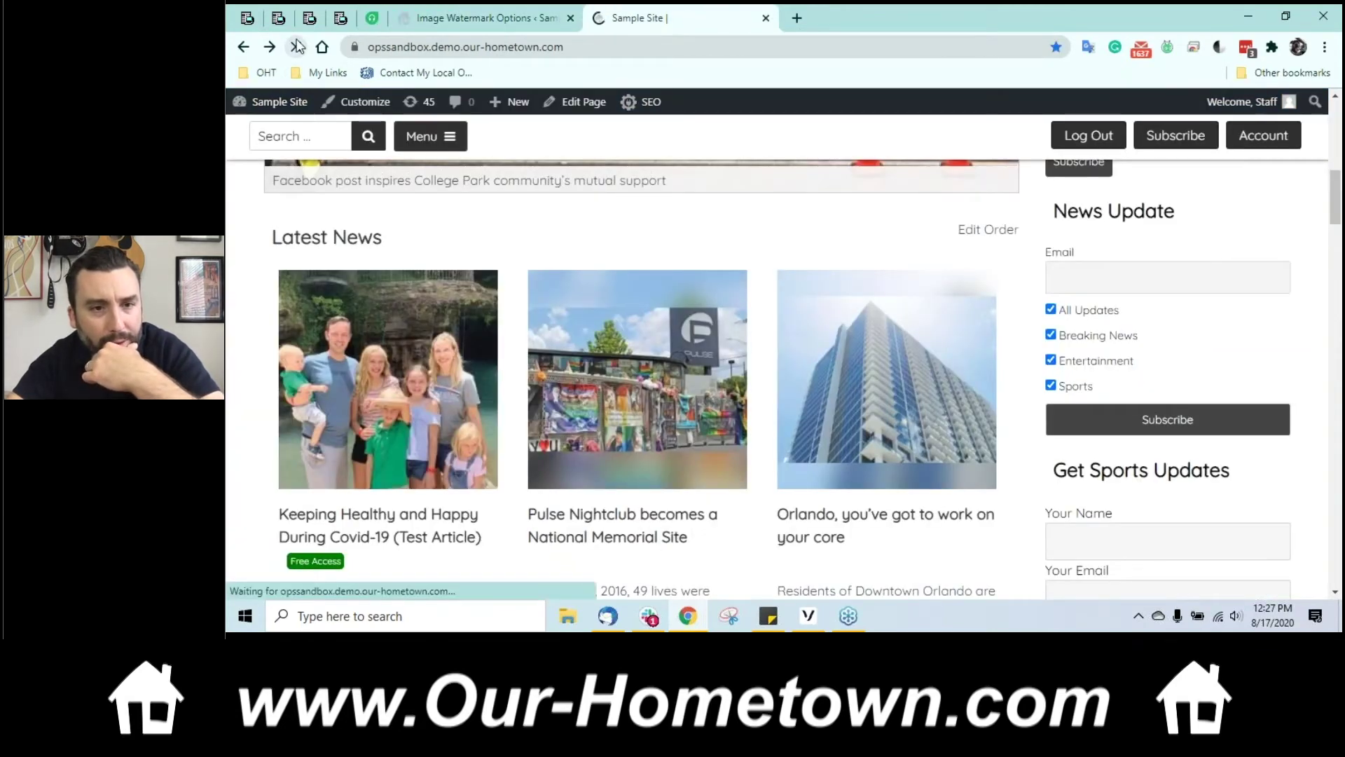
{"action": "right_click", "coordinate": [382, 359]}
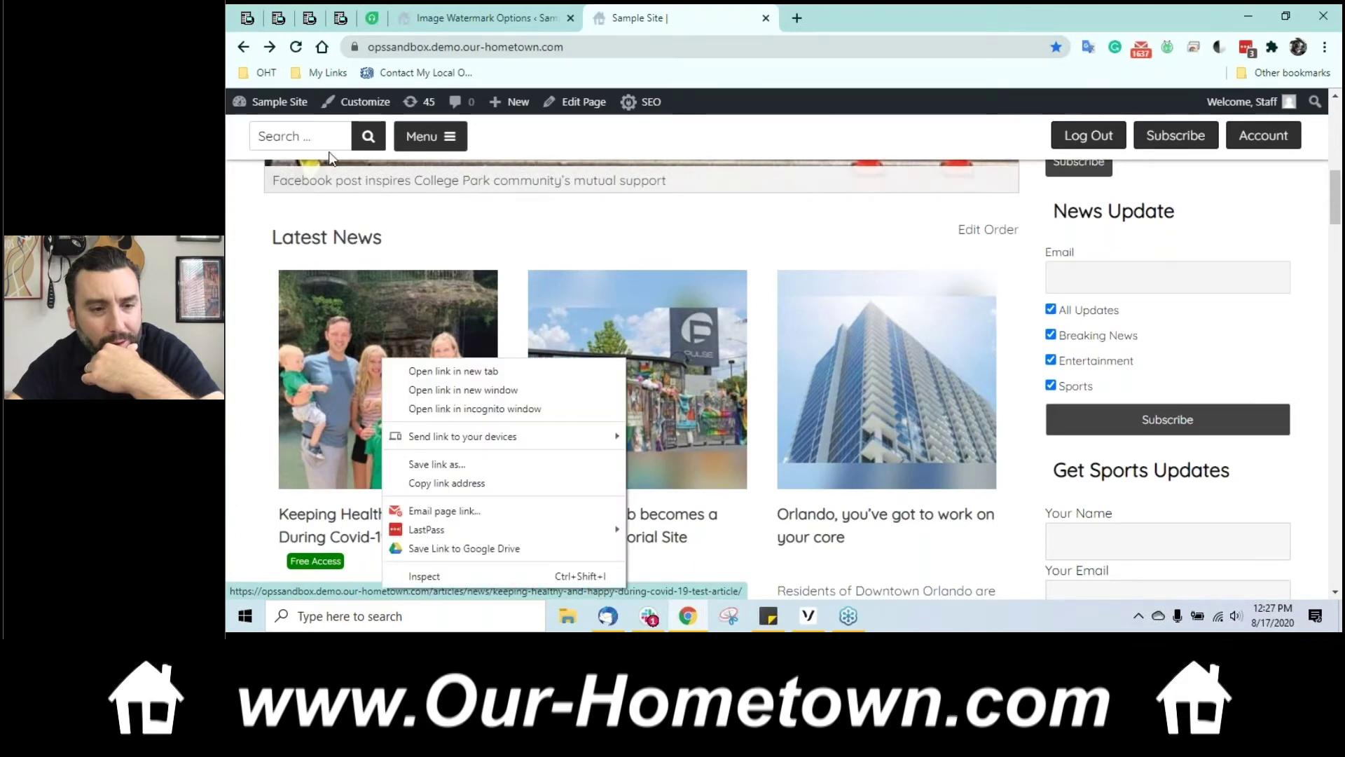
{"action": "key", "text": "ctrl+a"}
{"action": "left_click", "coordinate": [296, 47]}
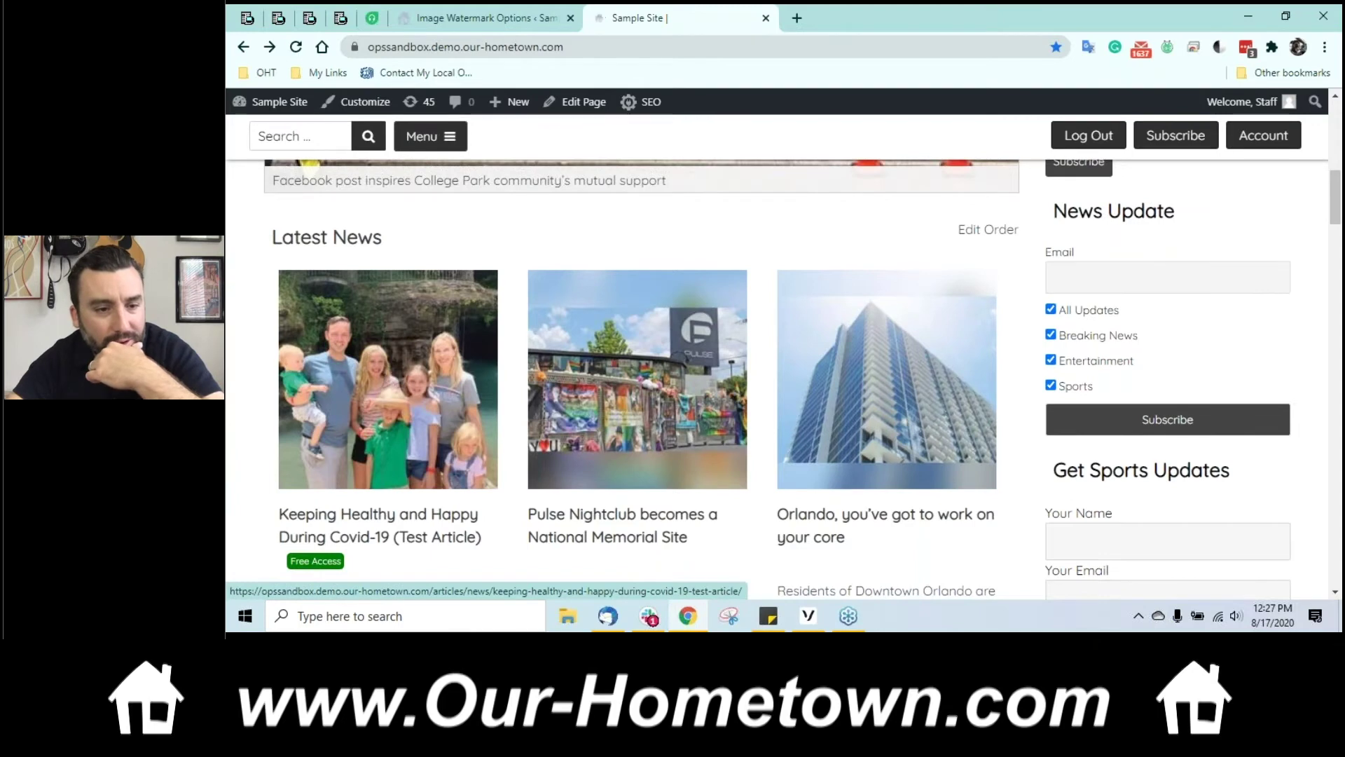
{"action": "right_click", "coordinate": [388, 364]}
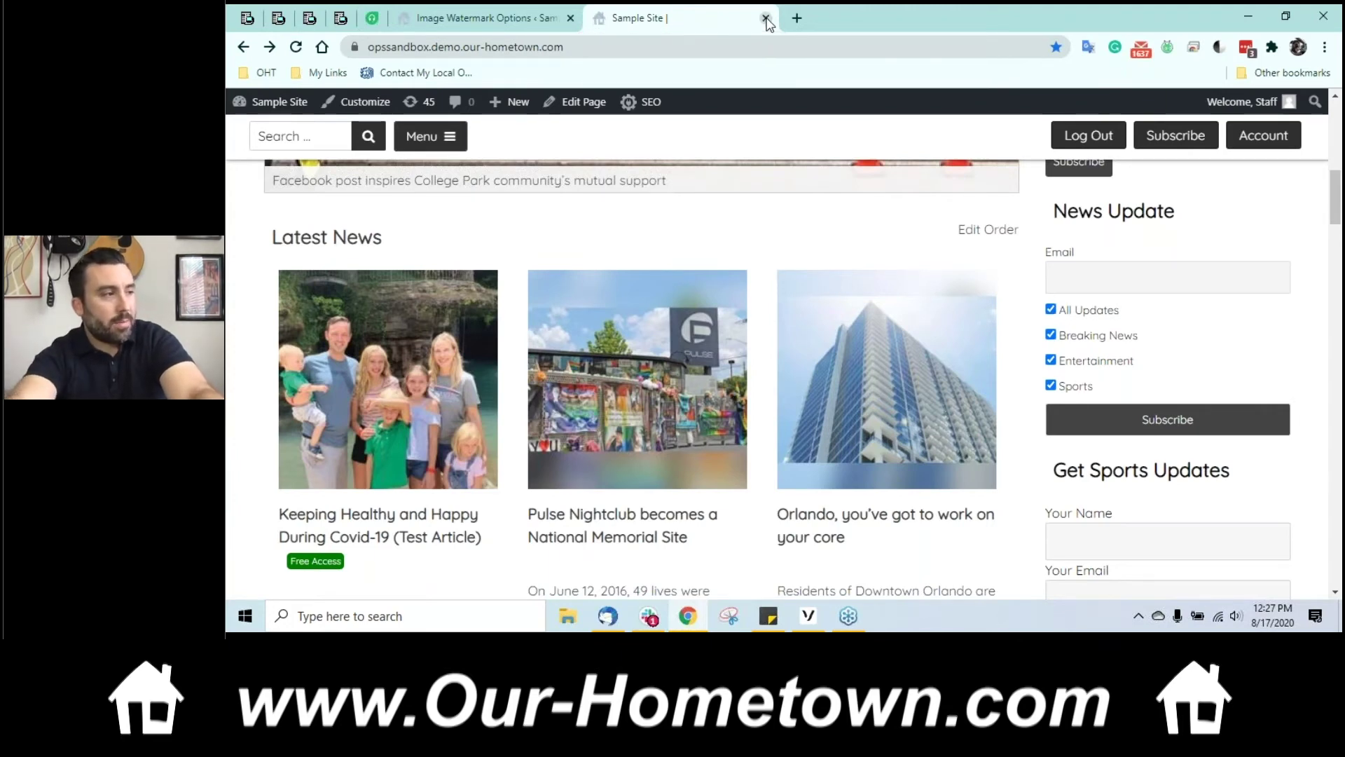
Step: Open opssandbox.demo.our-hometown.com in an incognito window and go to the Latest News section
{"action": "left_click", "coordinate": [636, 39]}
{"action": "key", "text": "ctrl+c"}
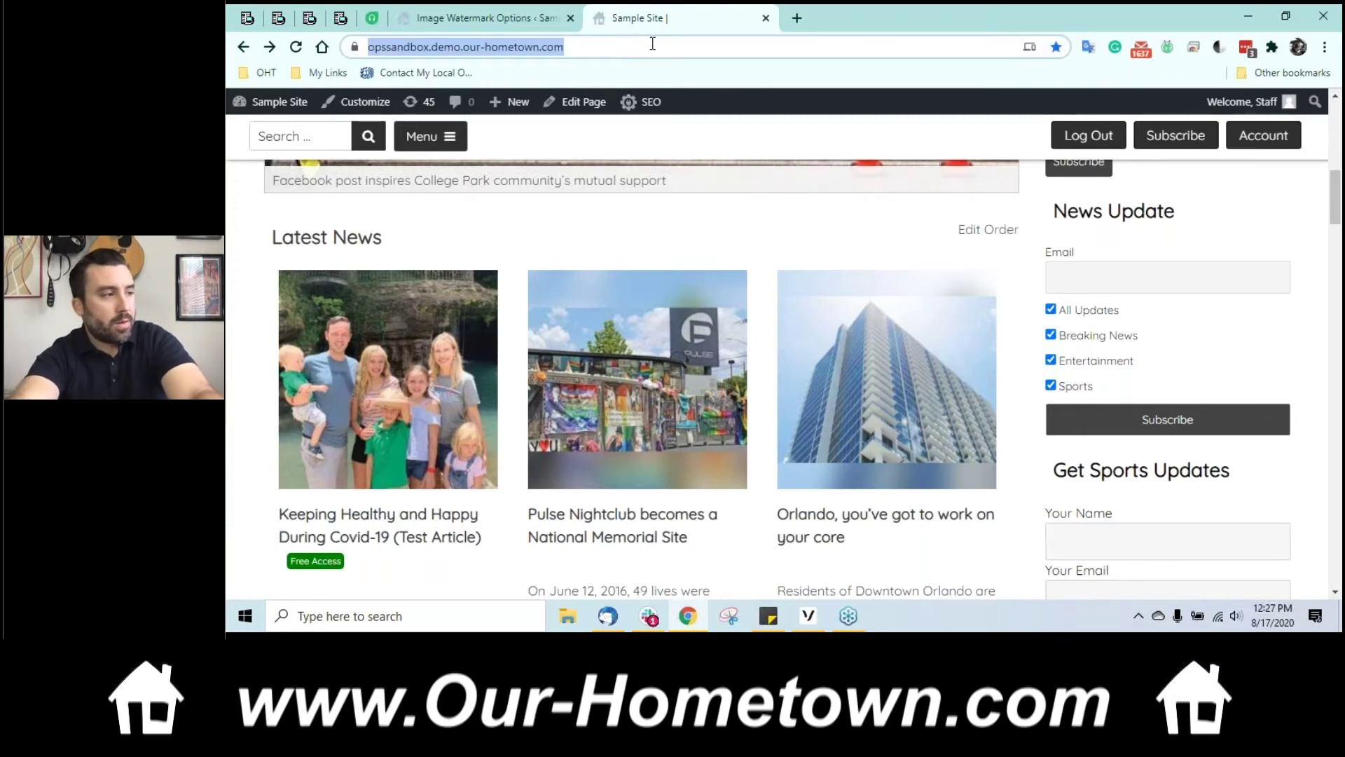
{"action": "key", "text": "ctrl+shift+n"}
{"action": "right_click", "coordinate": [510, 39]}
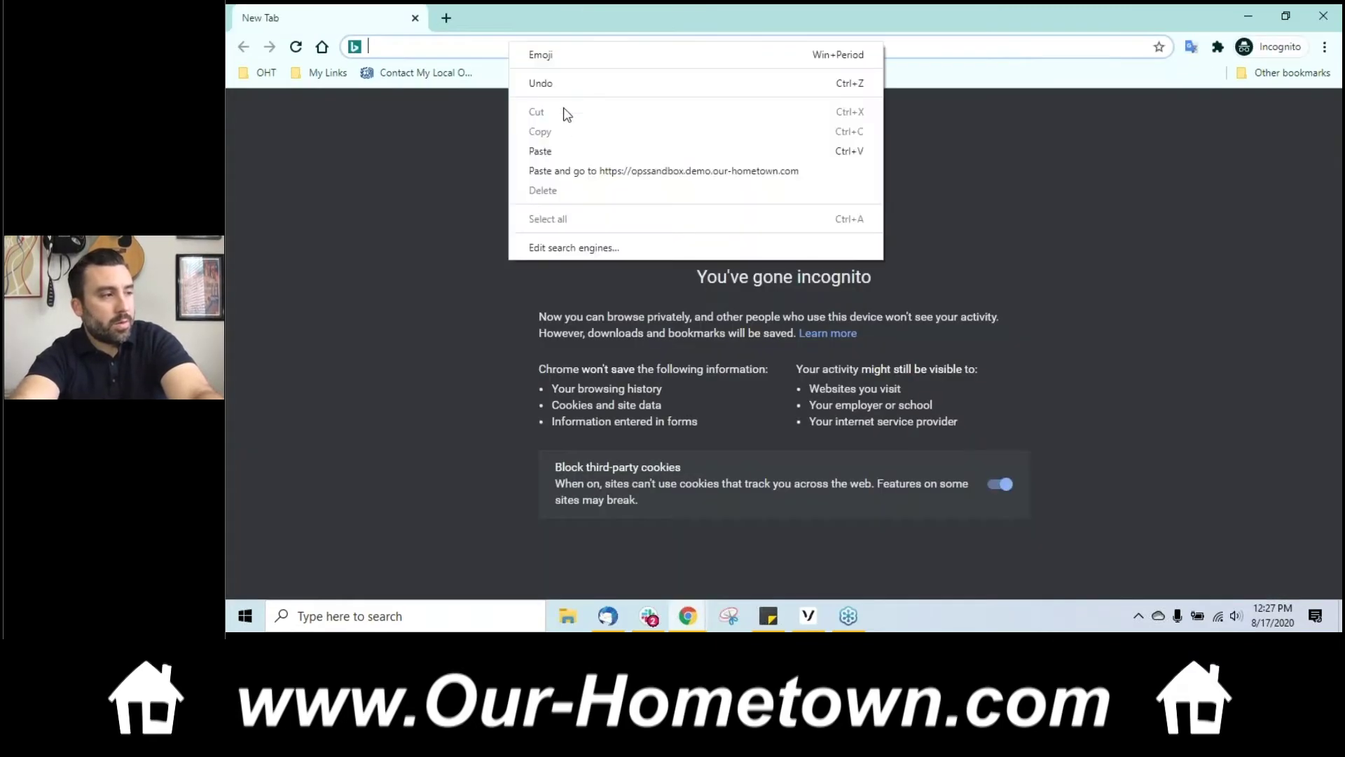
{"action": "left_click", "coordinate": [571, 170]}
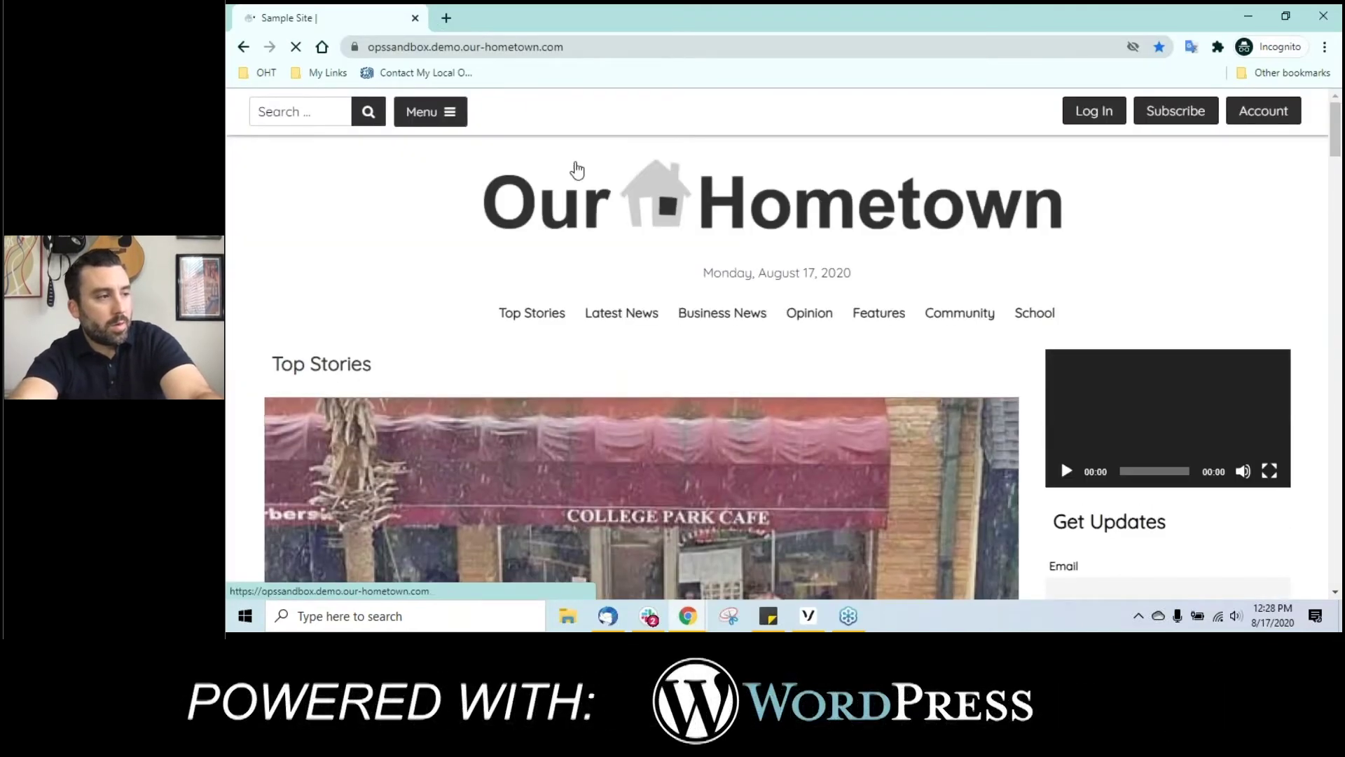
{"action": "scroll", "coordinate": [580, 174], "scroll_direction": "down", "scroll_amount": 10}
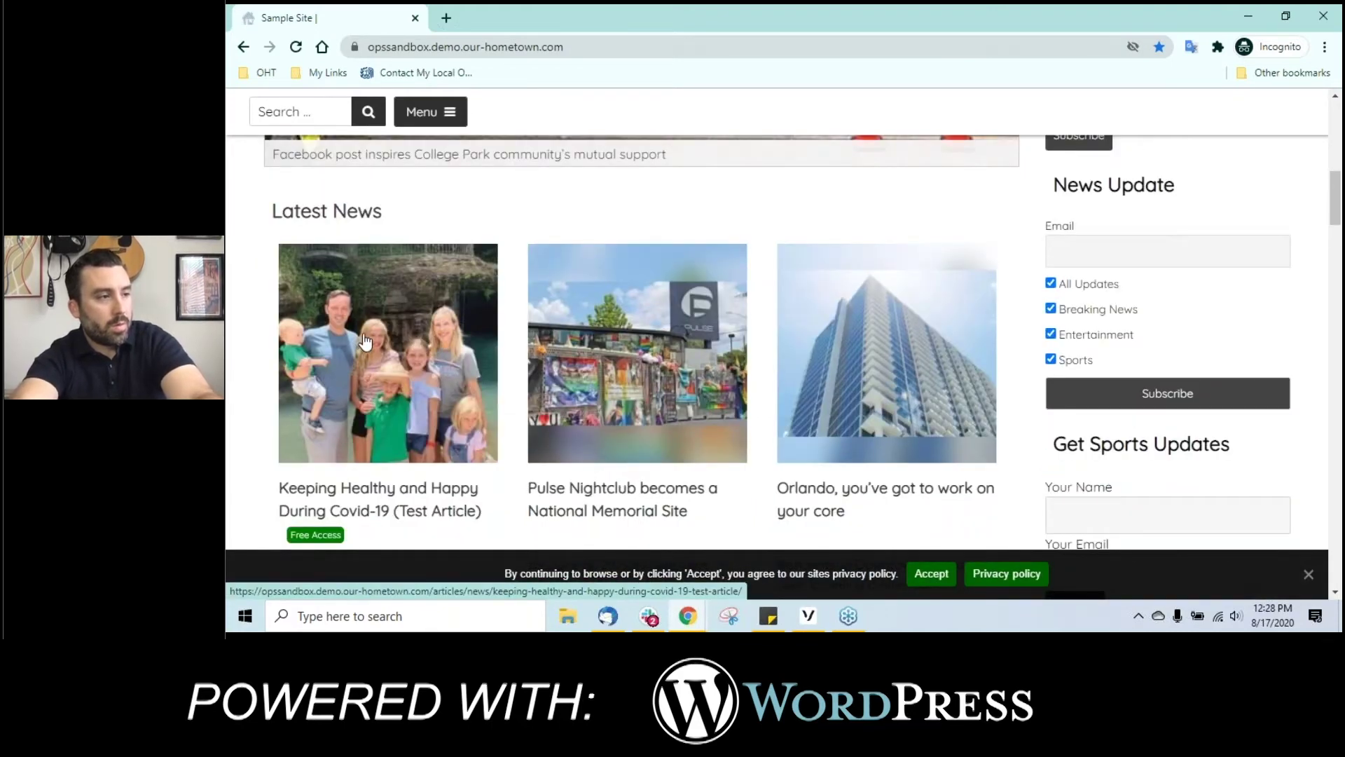
Step: Open the Covid-19 test article in the incognito window, examine its watermarked photo, and return to the home page
{"action": "left_click", "coordinate": [468, 331]}
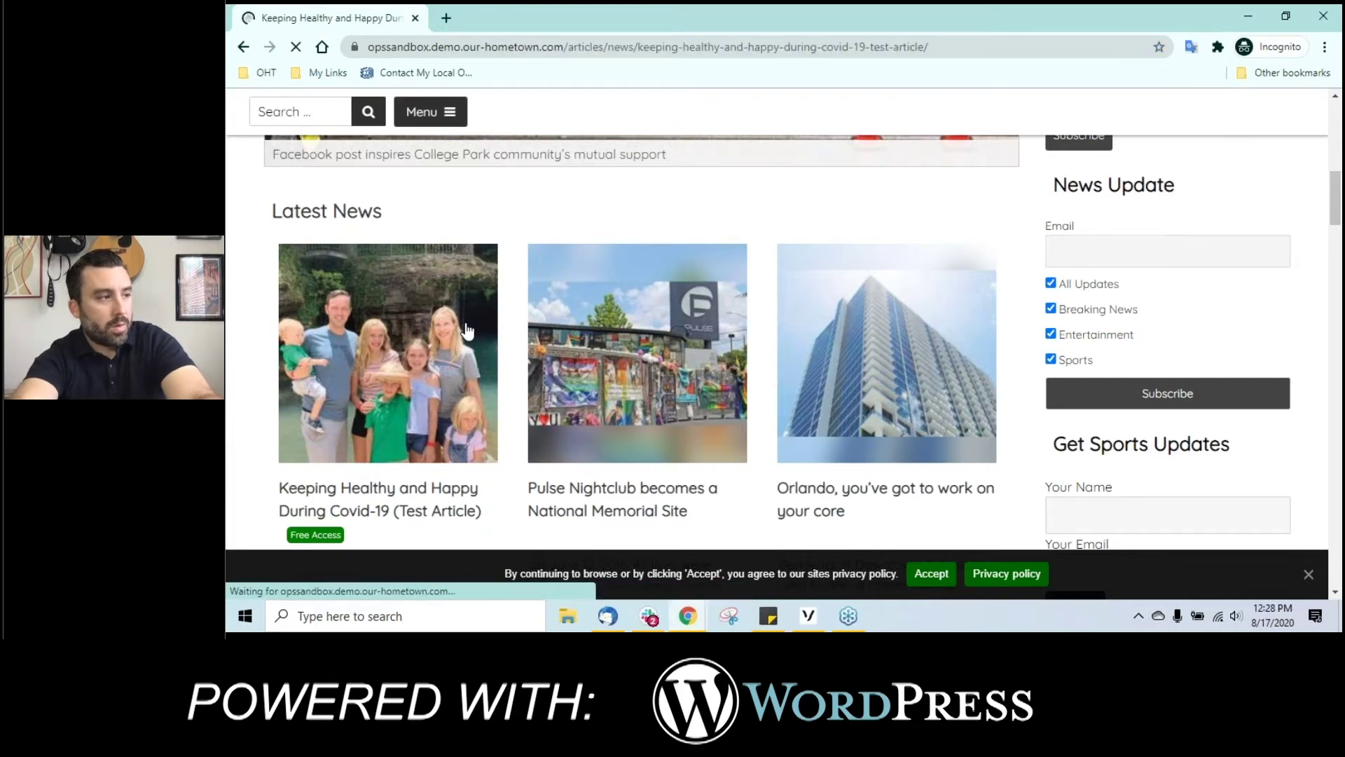
{"action": "scroll", "coordinate": [461, 396], "scroll_direction": "down", "scroll_amount": 5}
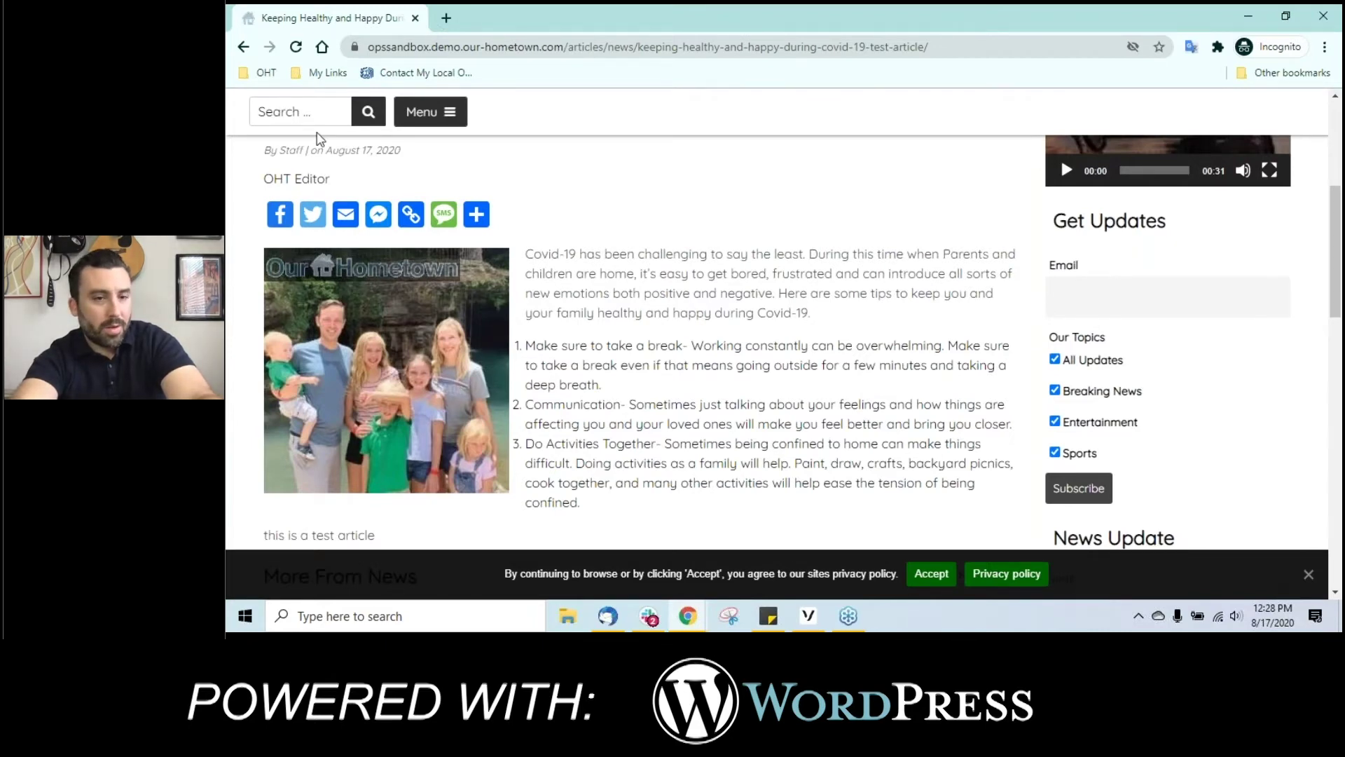
{"action": "left_click", "coordinate": [246, 47]}
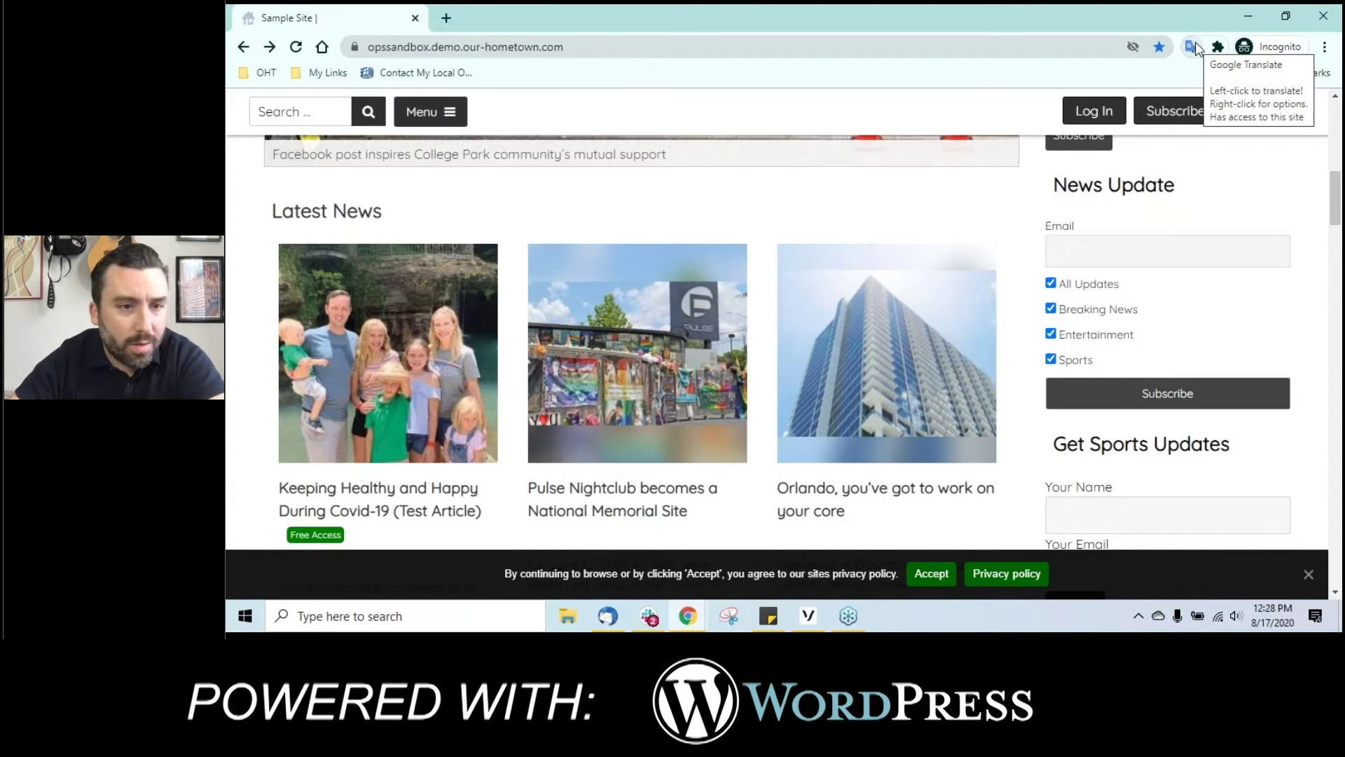
Step: Minimize the incognito window and review the Image protection section of the Image Watermark options
{"action": "left_click", "coordinate": [1248, 15]}
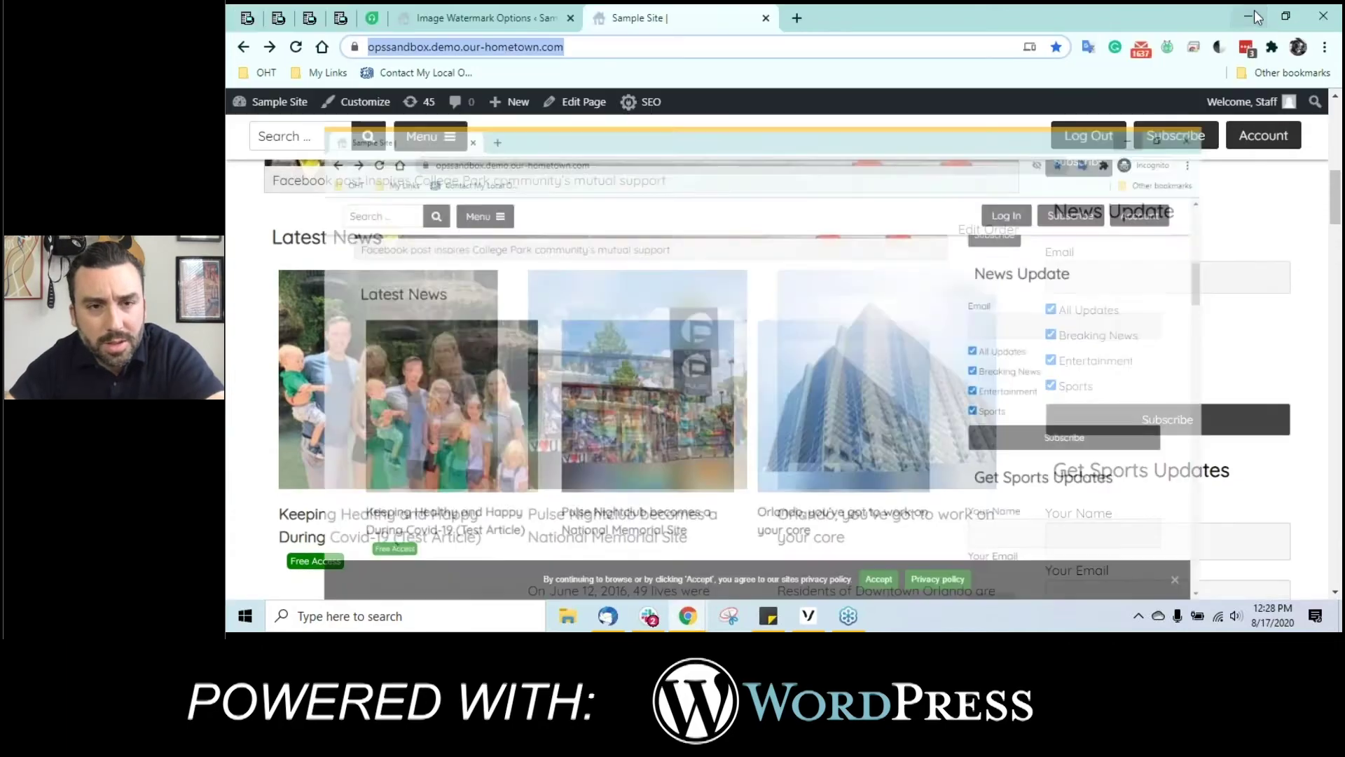
{"action": "scroll", "coordinate": [634, 437], "scroll_direction": "down", "scroll_amount": 15}
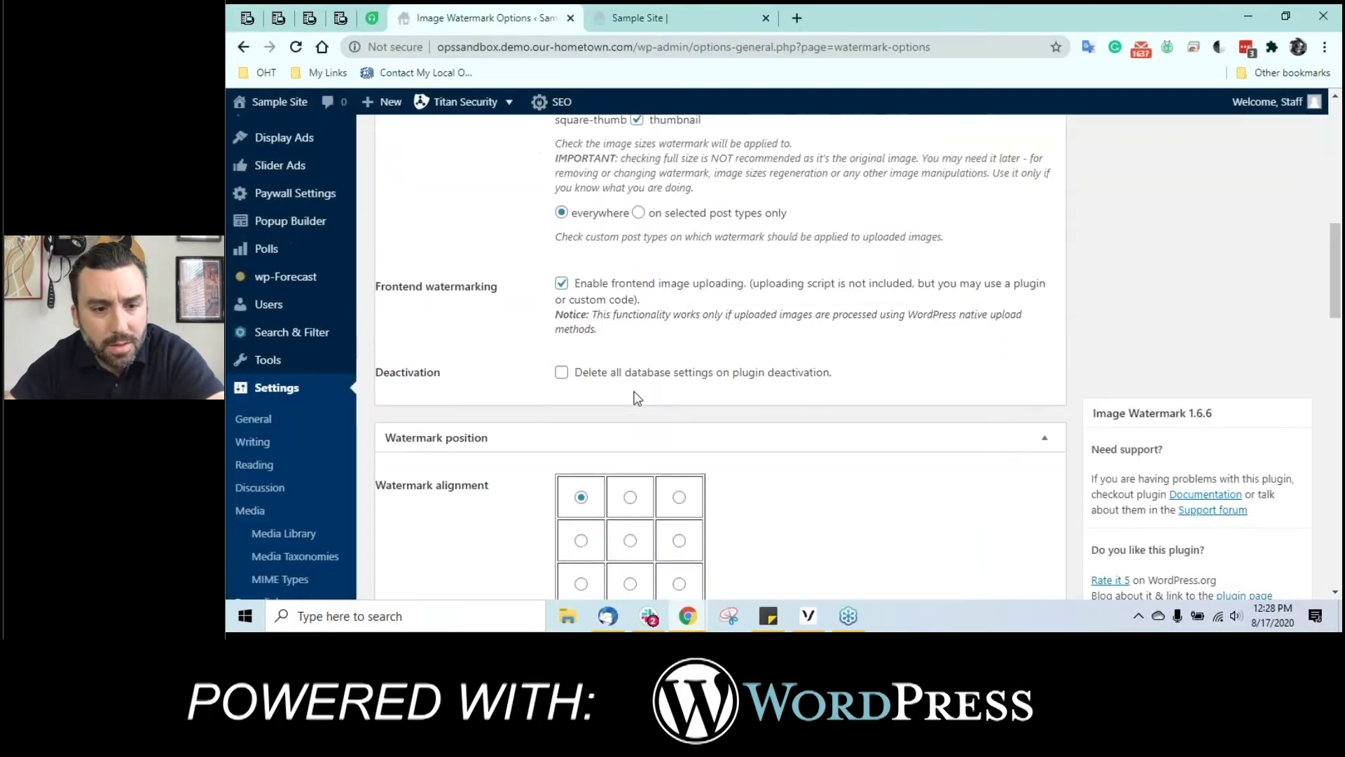
{"action": "scroll", "coordinate": [638, 398], "scroll_direction": "down", "scroll_amount": 6}
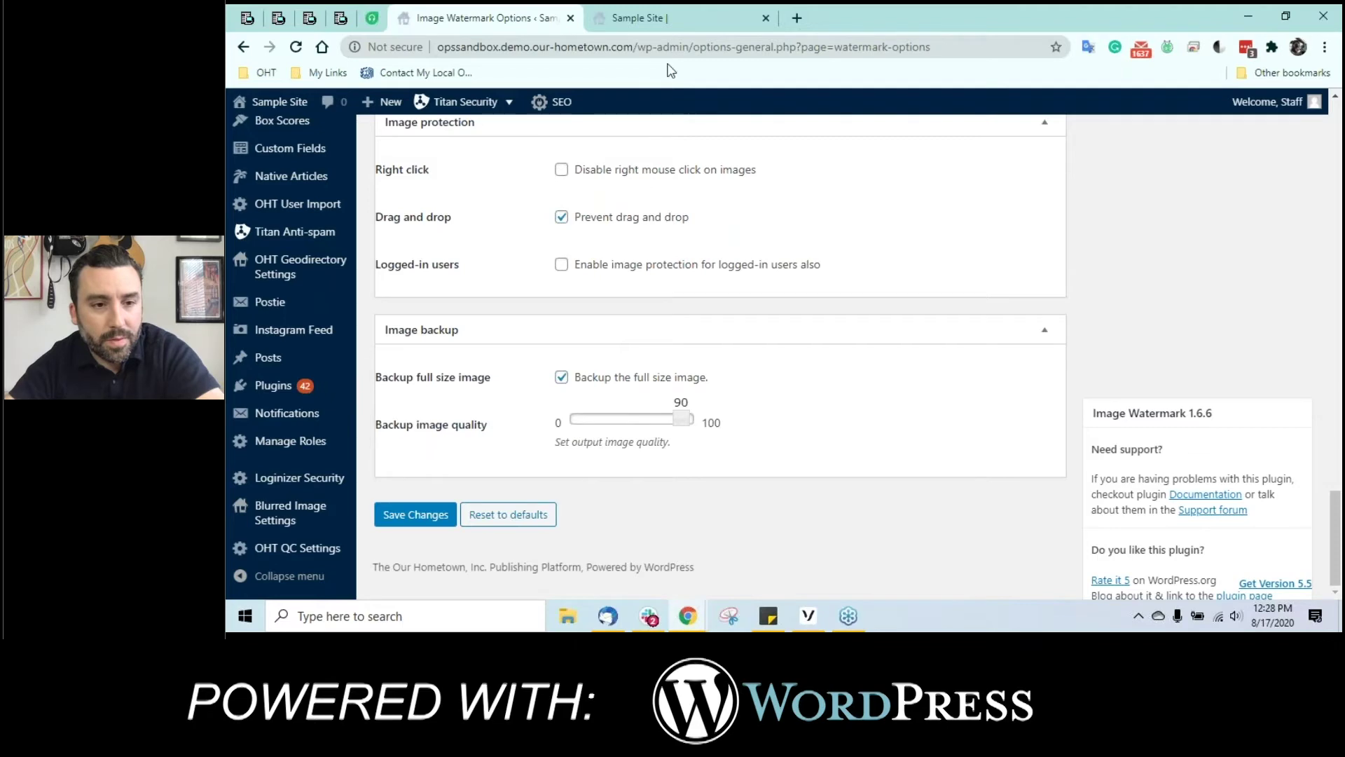
Step: Open the theme Customizer from the live Sample Site home page and go to General Options
{"action": "left_click", "coordinate": [636, 28]}
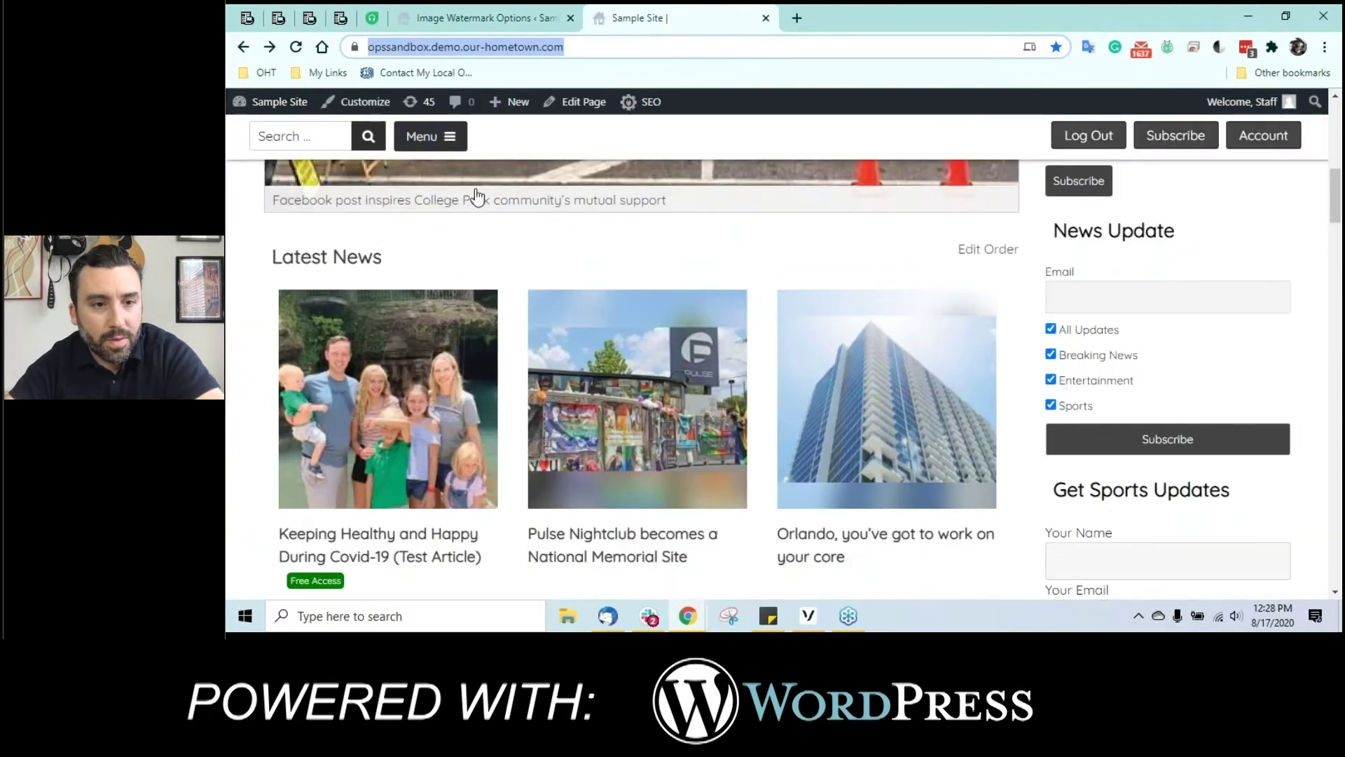
{"action": "scroll", "coordinate": [476, 192], "scroll_direction": "up", "scroll_amount": 10}
{"action": "left_click", "coordinate": [367, 109]}
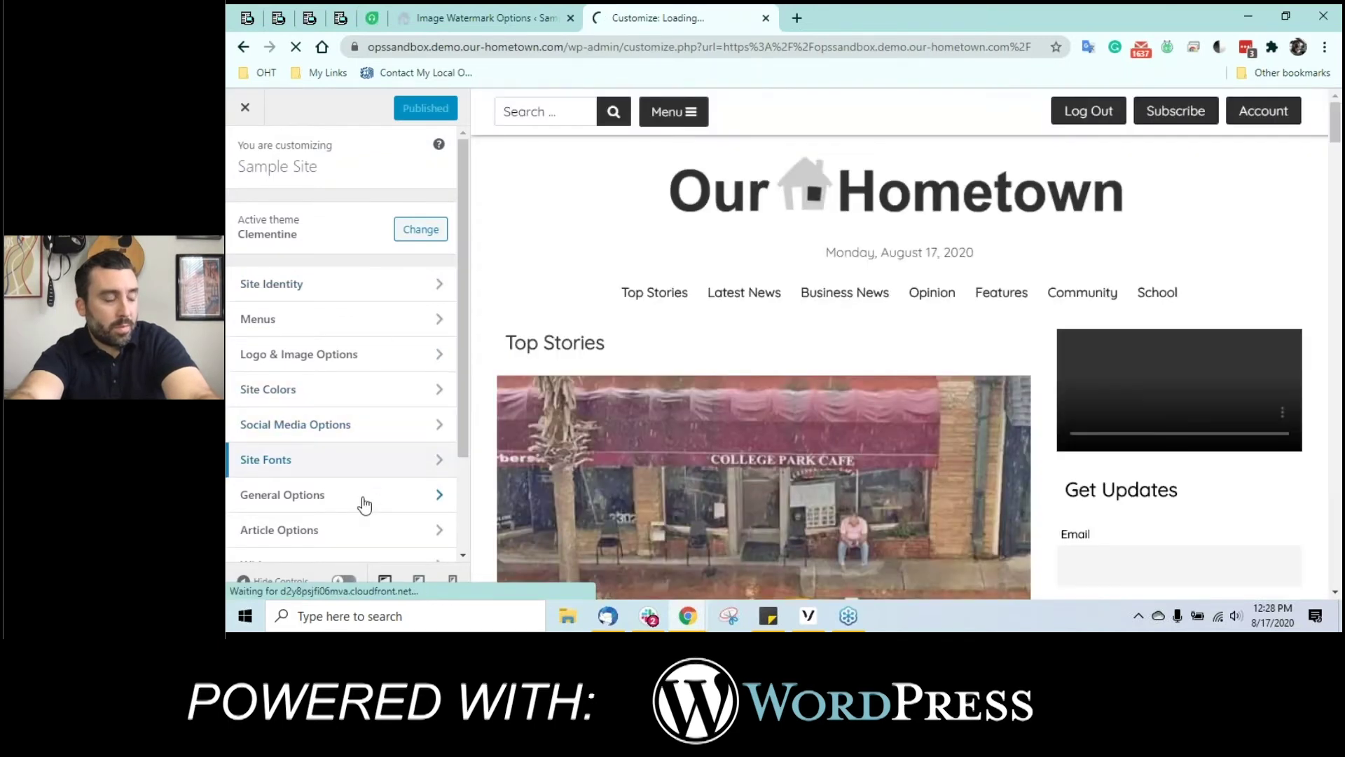
{"action": "scroll", "coordinate": [363, 502], "scroll_direction": "down", "scroll_amount": 3}
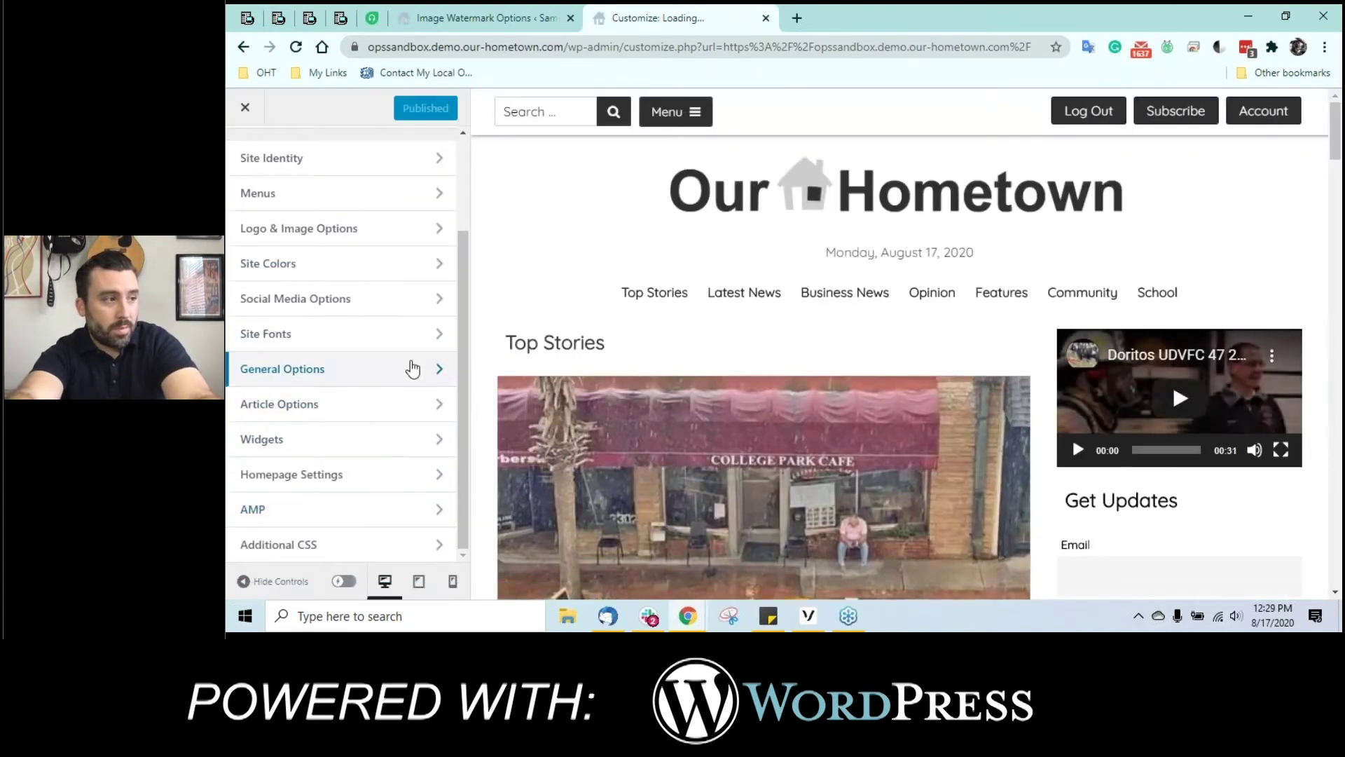
{"action": "left_click", "coordinate": [412, 368]}
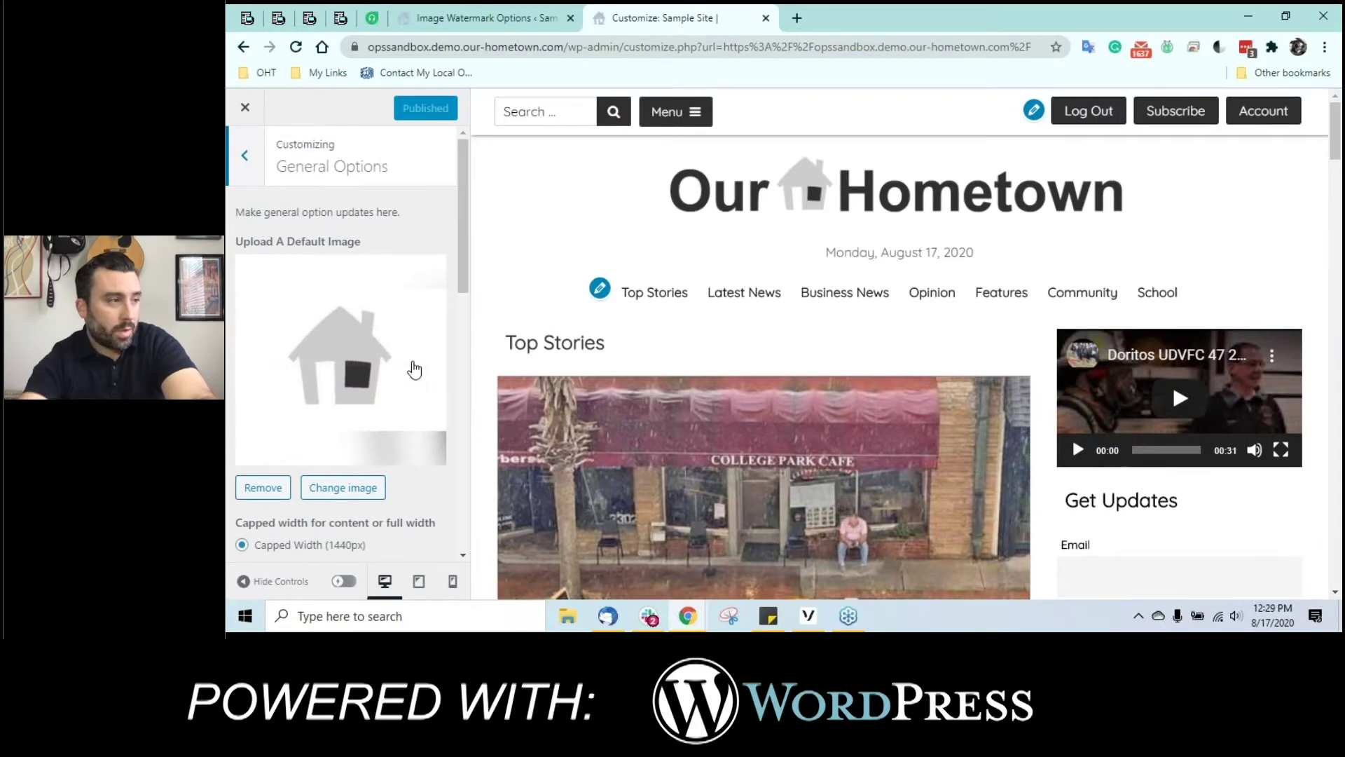
Step: Examine the Image Protection choices for right-clicking on images in the Customizer's General Options
{"action": "scroll", "coordinate": [414, 369], "scroll_direction": "down", "scroll_amount": 5}
{"action": "scroll", "coordinate": [347, 343], "scroll_direction": "down", "scroll_amount": 3}
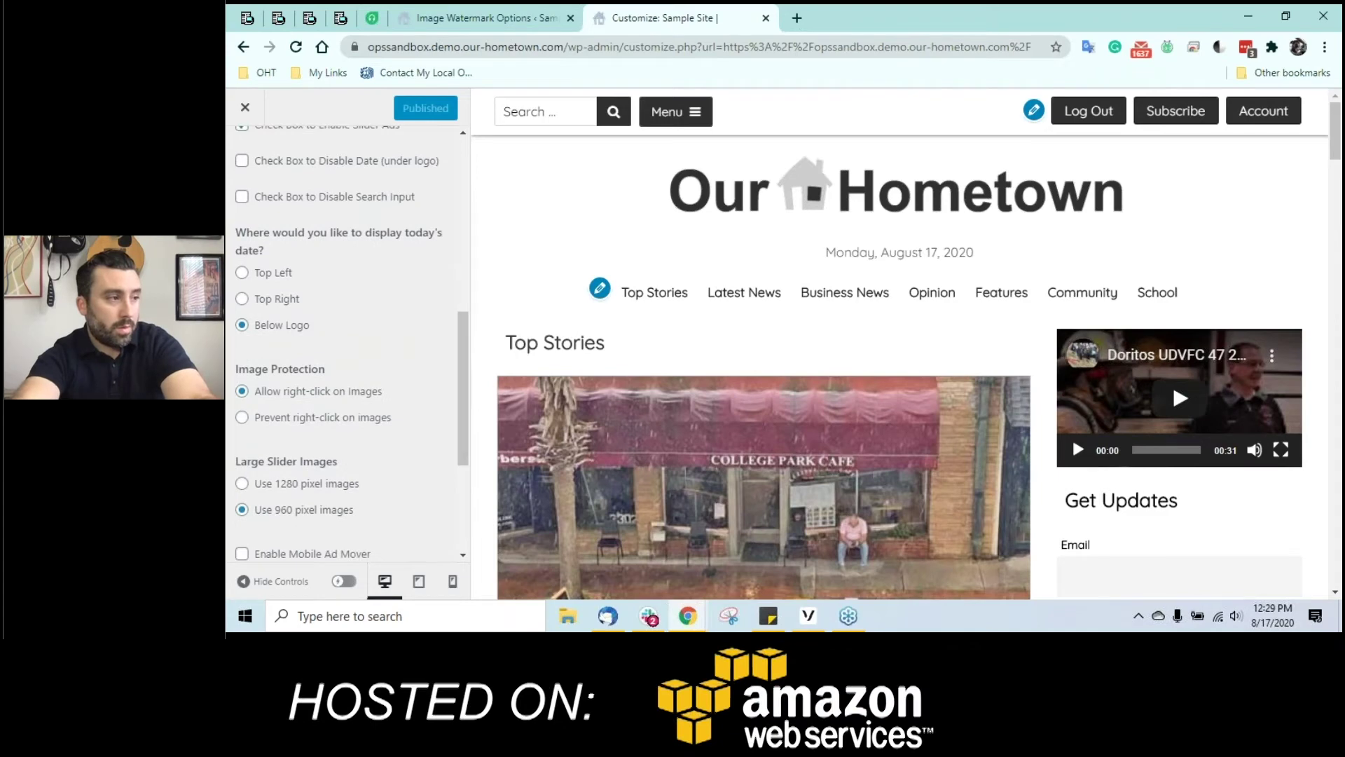
{"action": "scroll", "coordinate": [347, 343], "scroll_direction": "down", "scroll_amount": 3}
{"action": "scroll", "coordinate": [414, 368], "scroll_direction": "down", "scroll_amount": 1}
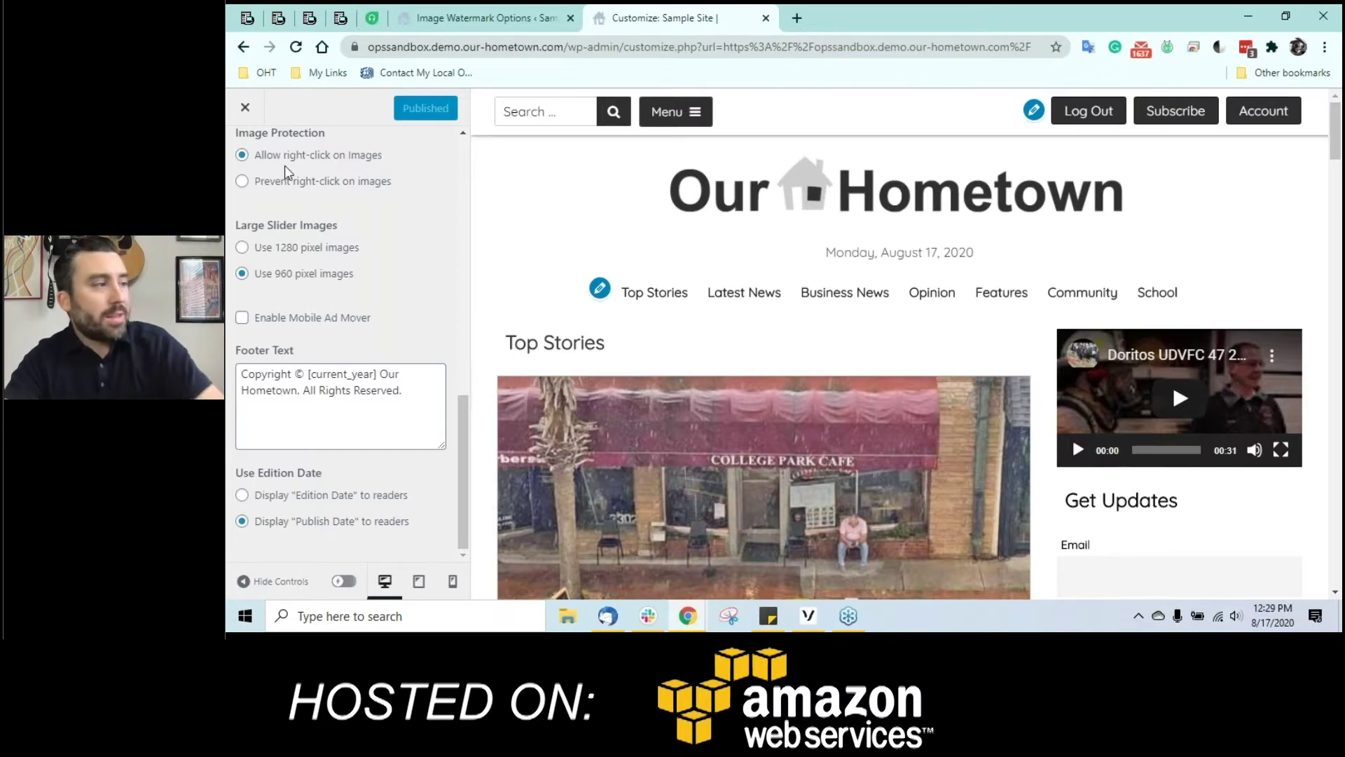
{"action": "scroll", "coordinate": [288, 171], "scroll_direction": "up", "scroll_amount": 2}
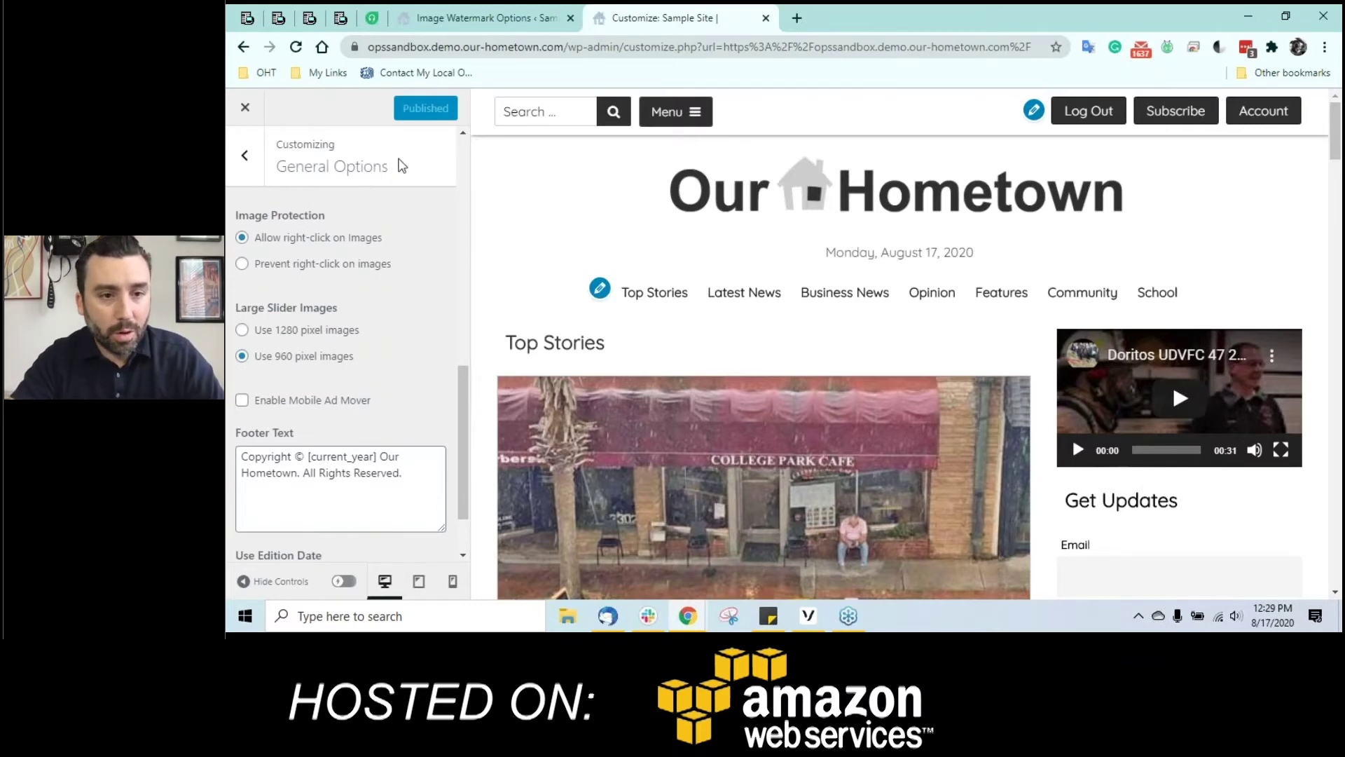
Step: Turn on "Enable image protection for logged-in users also" in the Image Watermark options and save the changes
{"action": "left_click", "coordinate": [494, 22]}
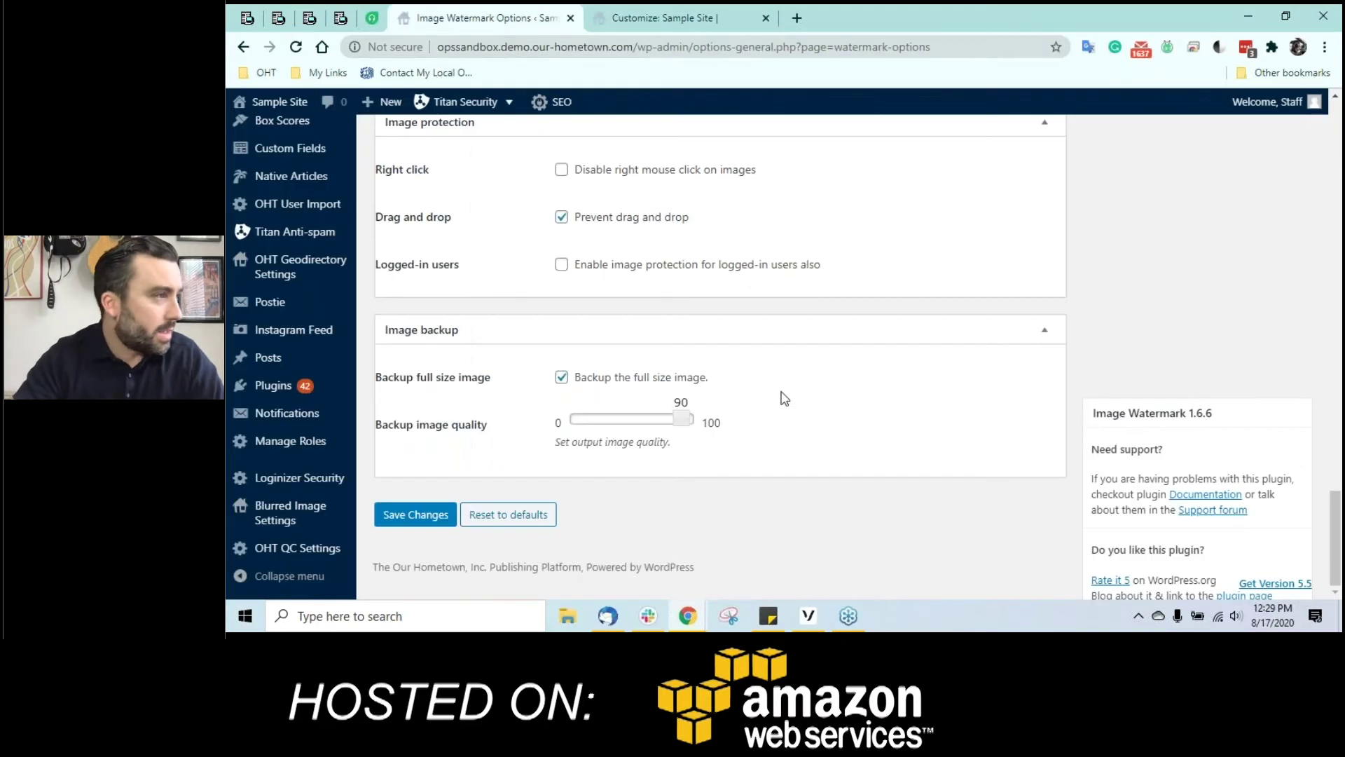
{"action": "scroll", "coordinate": [782, 395], "scroll_direction": "up", "scroll_amount": 1}
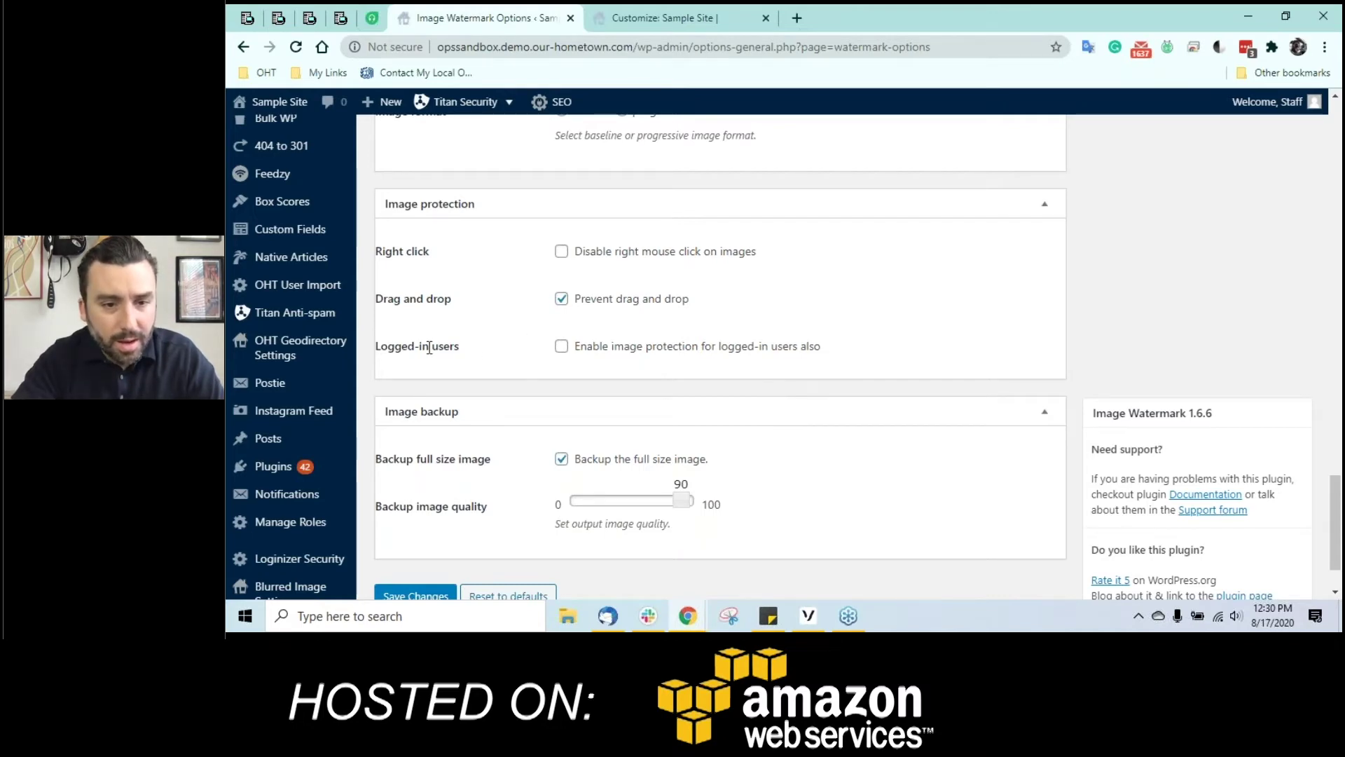
{"action": "left_click", "coordinate": [561, 347]}
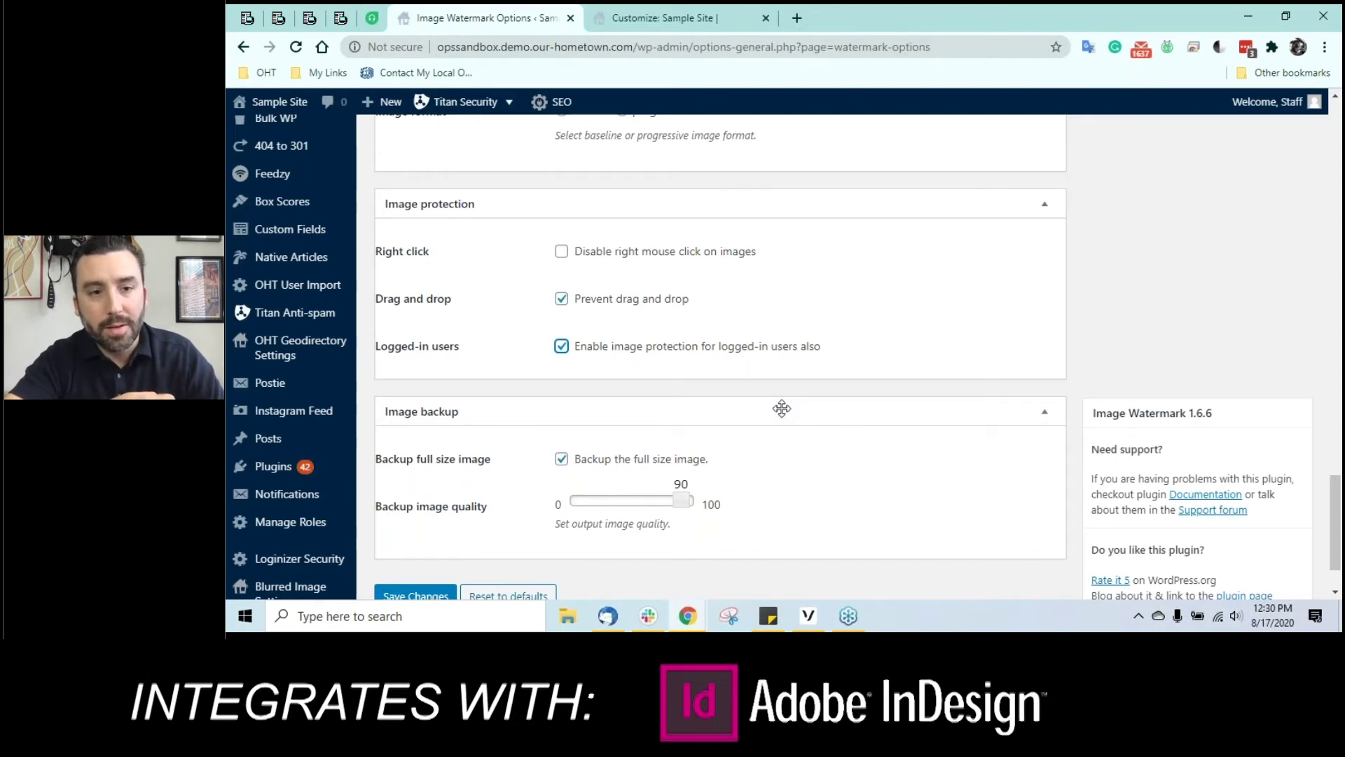
{"action": "scroll", "coordinate": [779, 413], "scroll_direction": "down", "scroll_amount": 2}
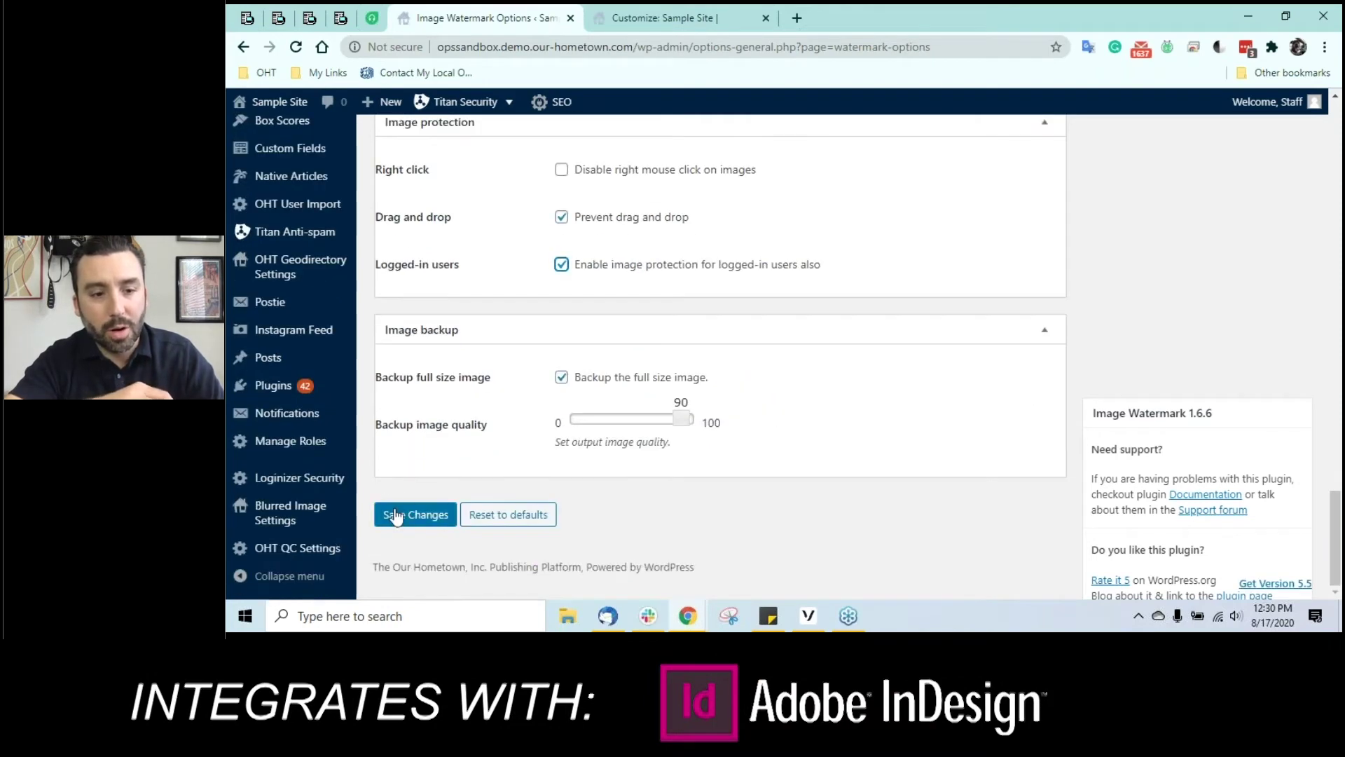
{"action": "left_click", "coordinate": [396, 516]}
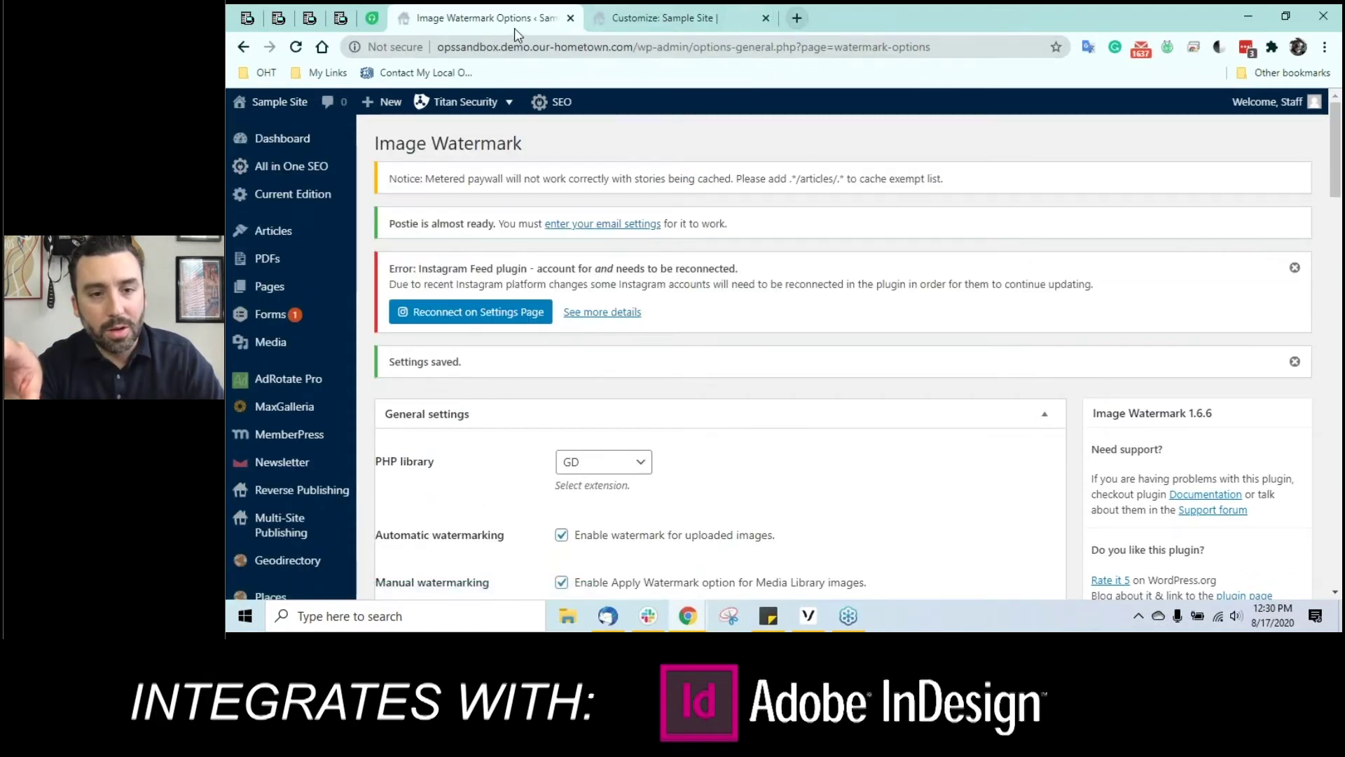
Step: Duplicate the Image Watermark options page in a second browser tab and return to the original one
{"action": "right_click", "coordinate": [518, 18]}
{"action": "left_click", "coordinate": [524, 80]}
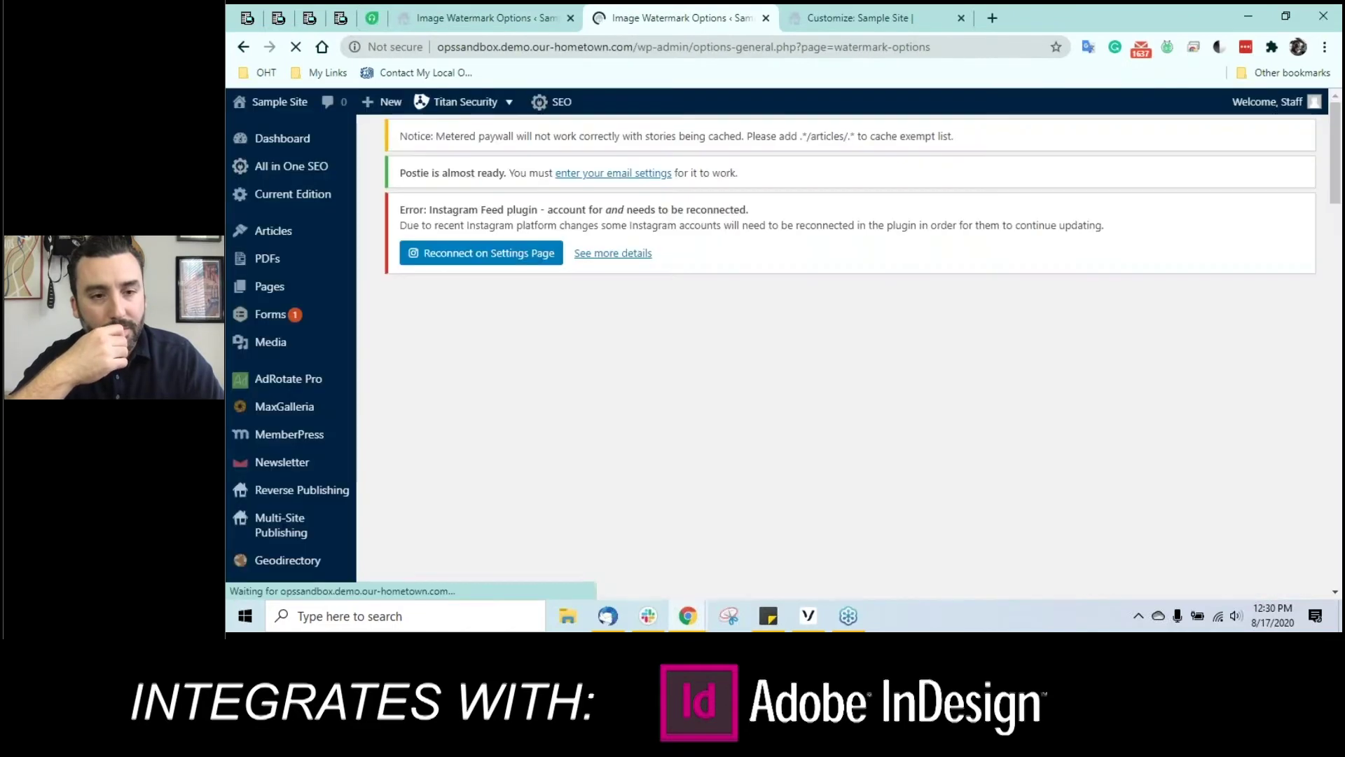
{"action": "left_click", "coordinate": [494, 20]}
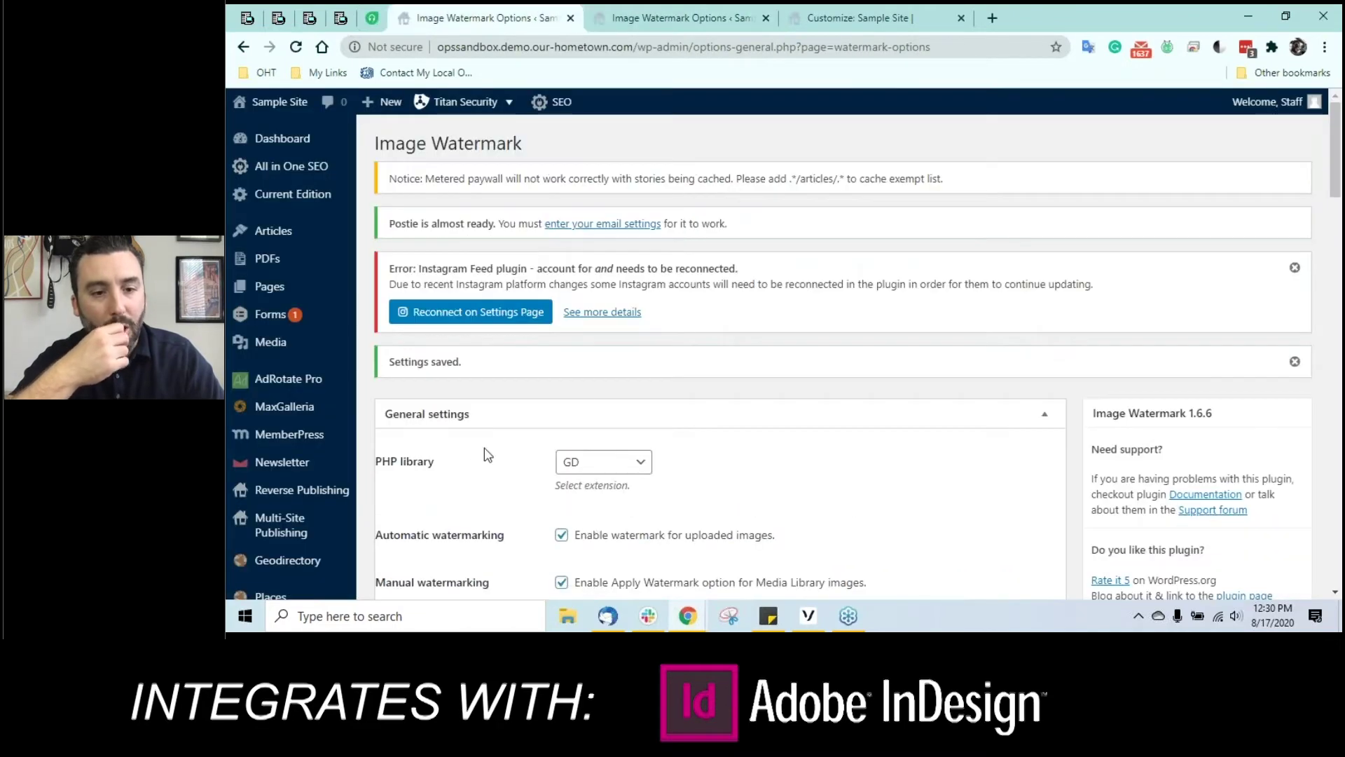
Step: Turn on "Disable right mouse click on images" under Image protection and save the changes
{"action": "scroll", "coordinate": [488, 455], "scroll_direction": "down", "scroll_amount": 15}
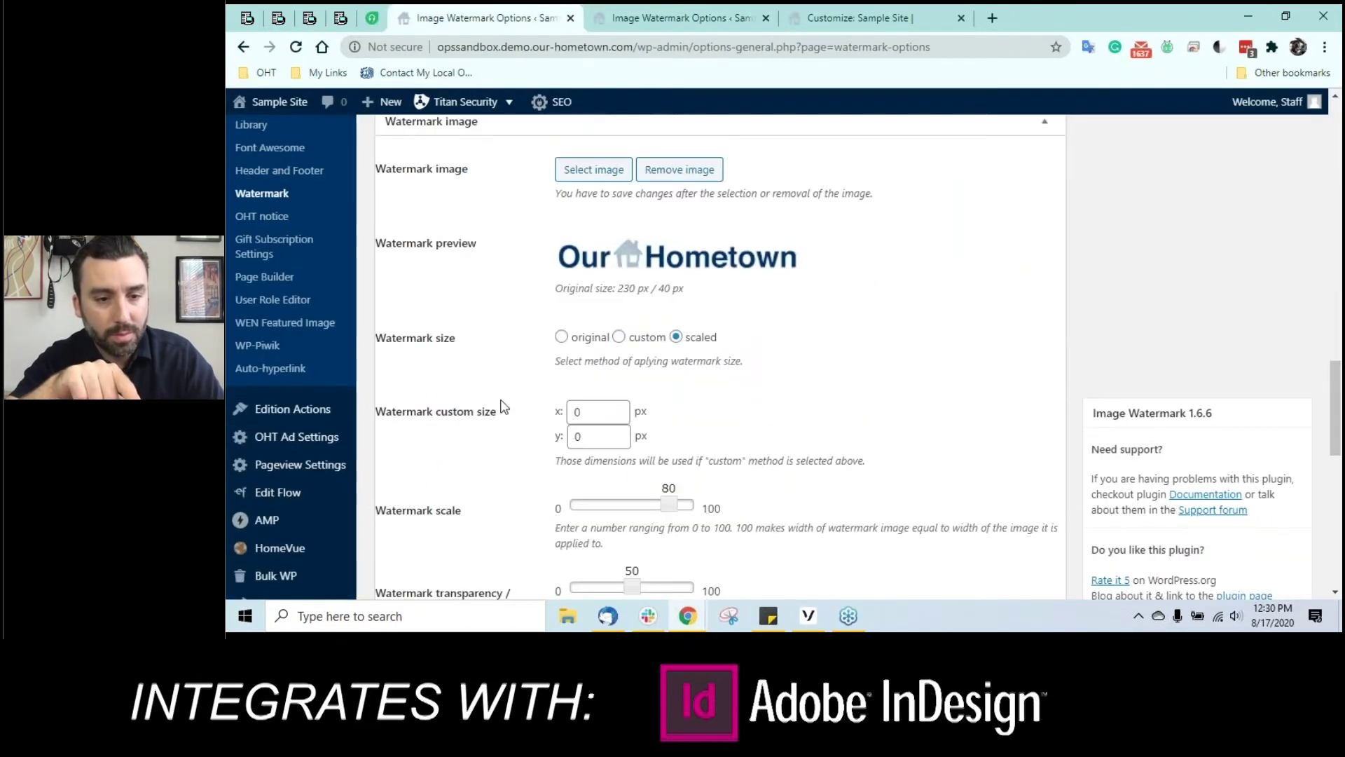
{"action": "scroll", "coordinate": [503, 407], "scroll_direction": "down", "scroll_amount": 6}
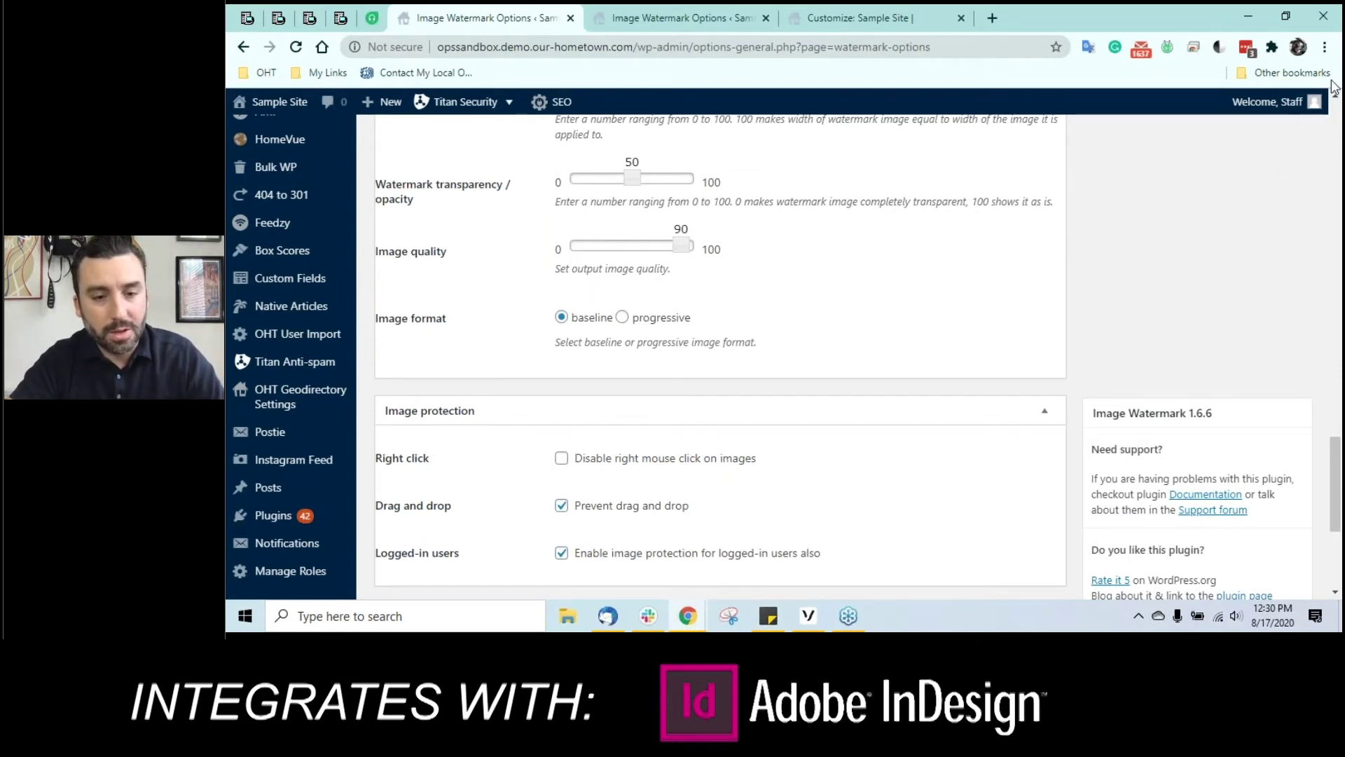
{"action": "left_click", "coordinate": [561, 459]}
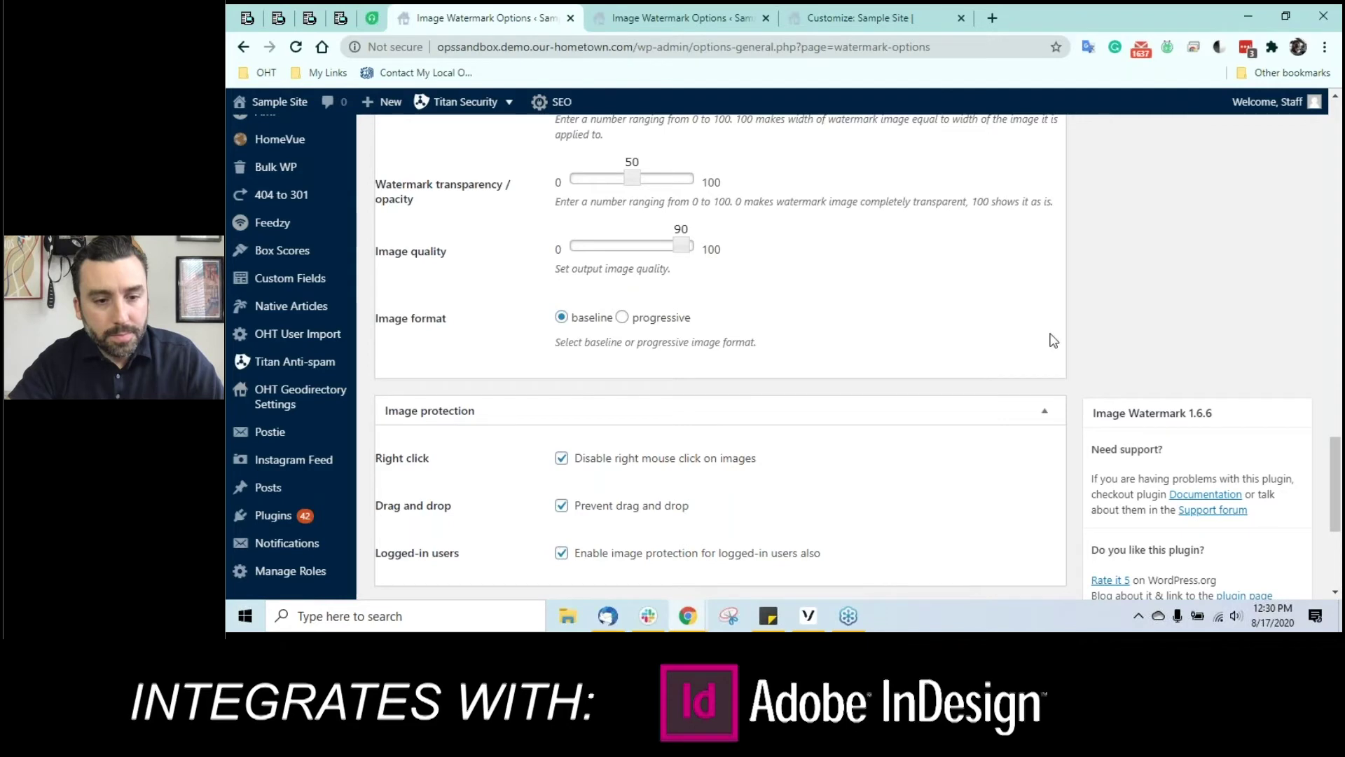
{"action": "scroll", "coordinate": [1051, 340], "scroll_direction": "down", "scroll_amount": 4}
{"action": "left_click", "coordinate": [415, 515]}
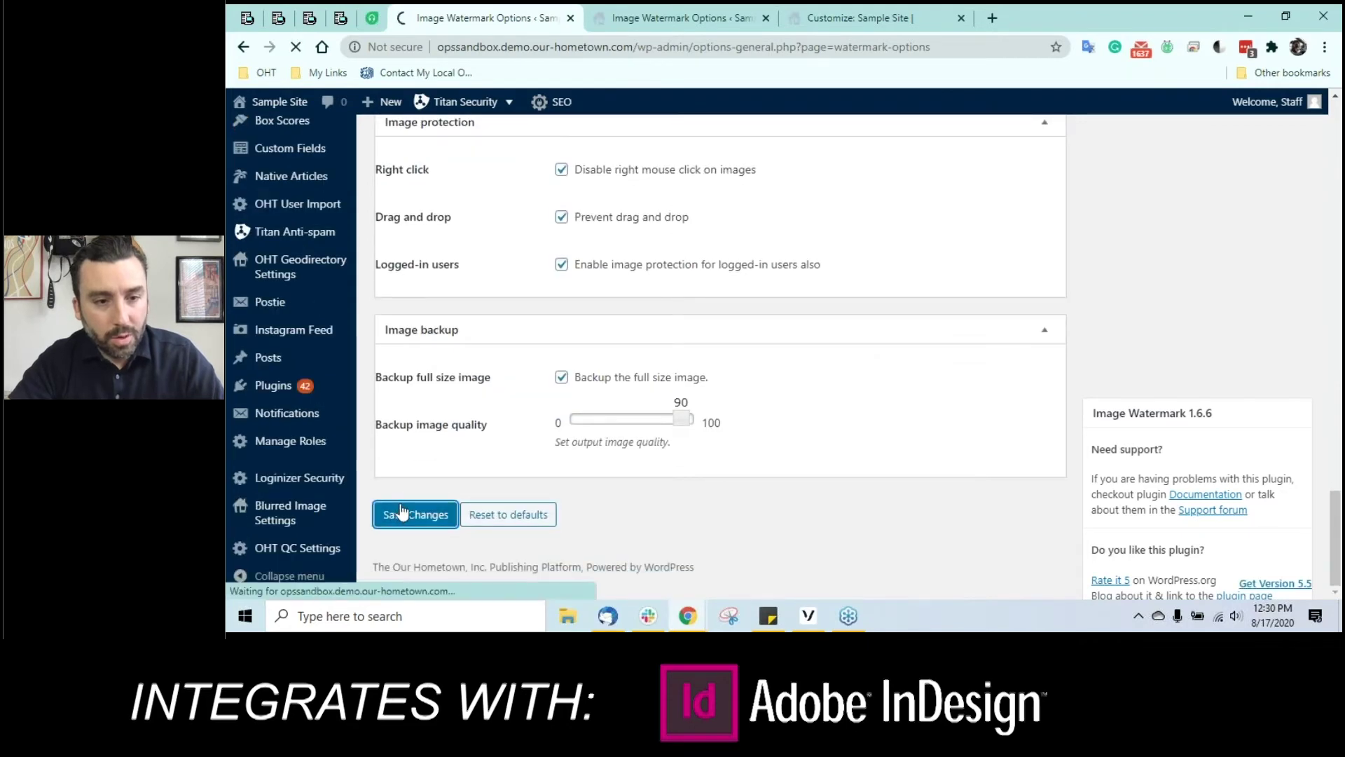
Step: Visit the live home page from the duplicated admin page and go to the Latest News section
{"action": "left_click", "coordinate": [669, 11]}
{"action": "mouse_move", "coordinate": [280, 112]}
{"action": "left_click", "coordinate": [251, 138]}
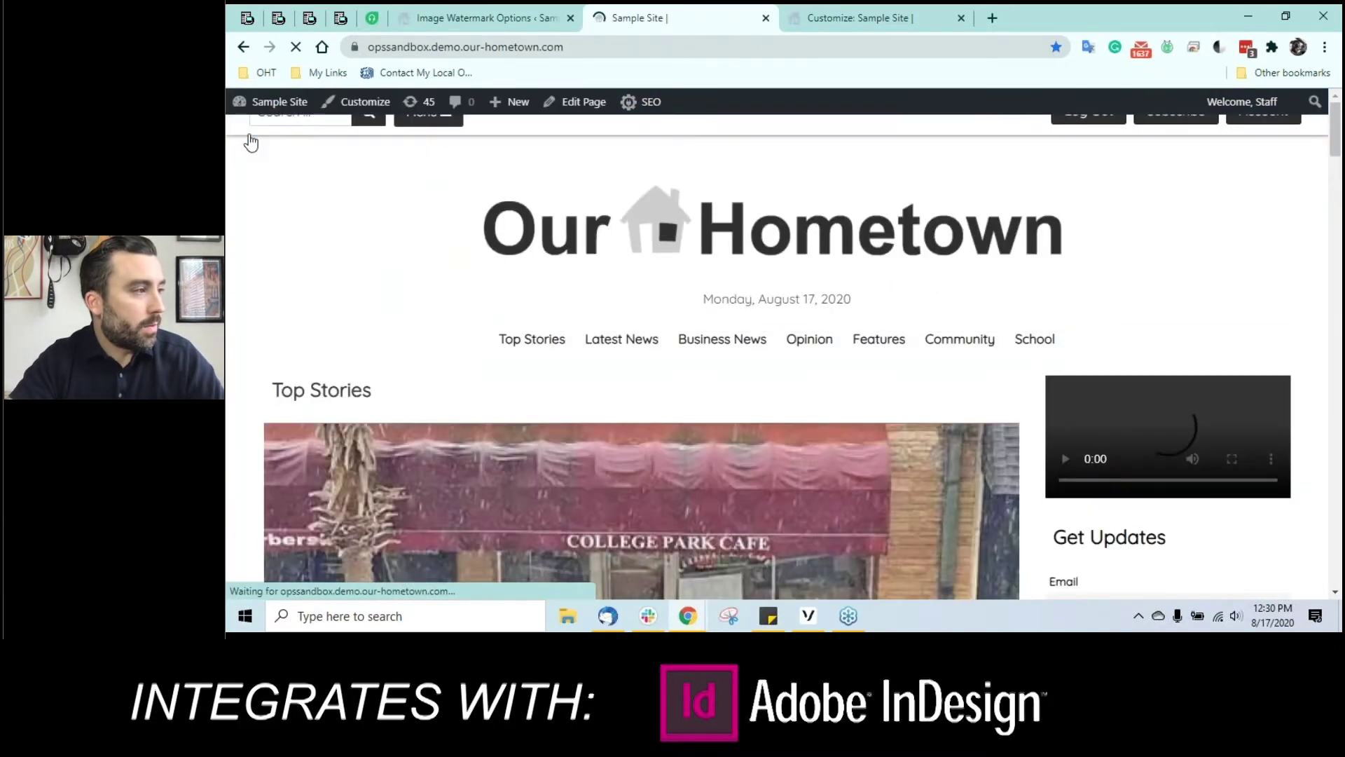
{"action": "scroll", "coordinate": [504, 324], "scroll_direction": "down", "scroll_amount": 1}
{"action": "scroll", "coordinate": [505, 324], "scroll_direction": "down", "scroll_amount": 10}
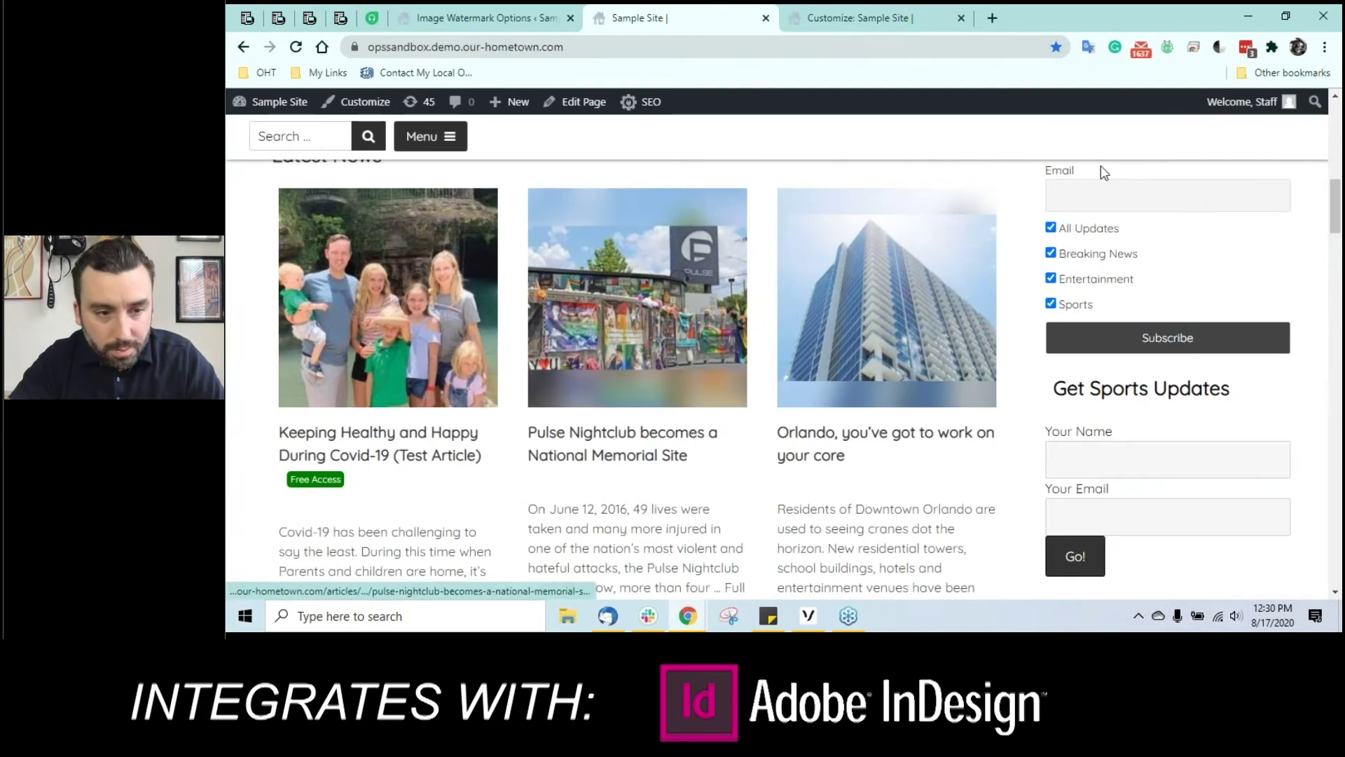
Step: Open the Covid-19 test article while logged in, examine its watermarked photo, and go back to the home page
{"action": "left_click", "coordinate": [402, 387]}
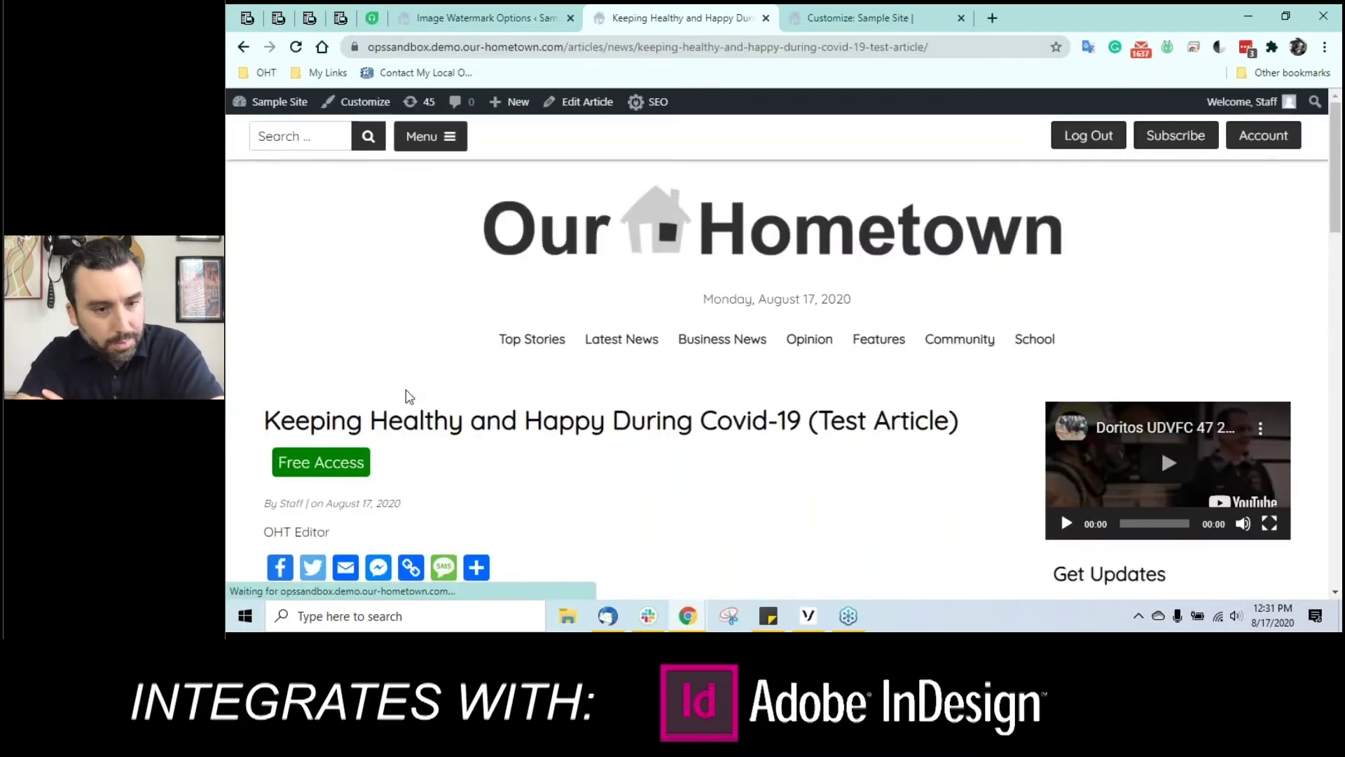
{"action": "scroll", "coordinate": [405, 388], "scroll_direction": "down", "scroll_amount": 5}
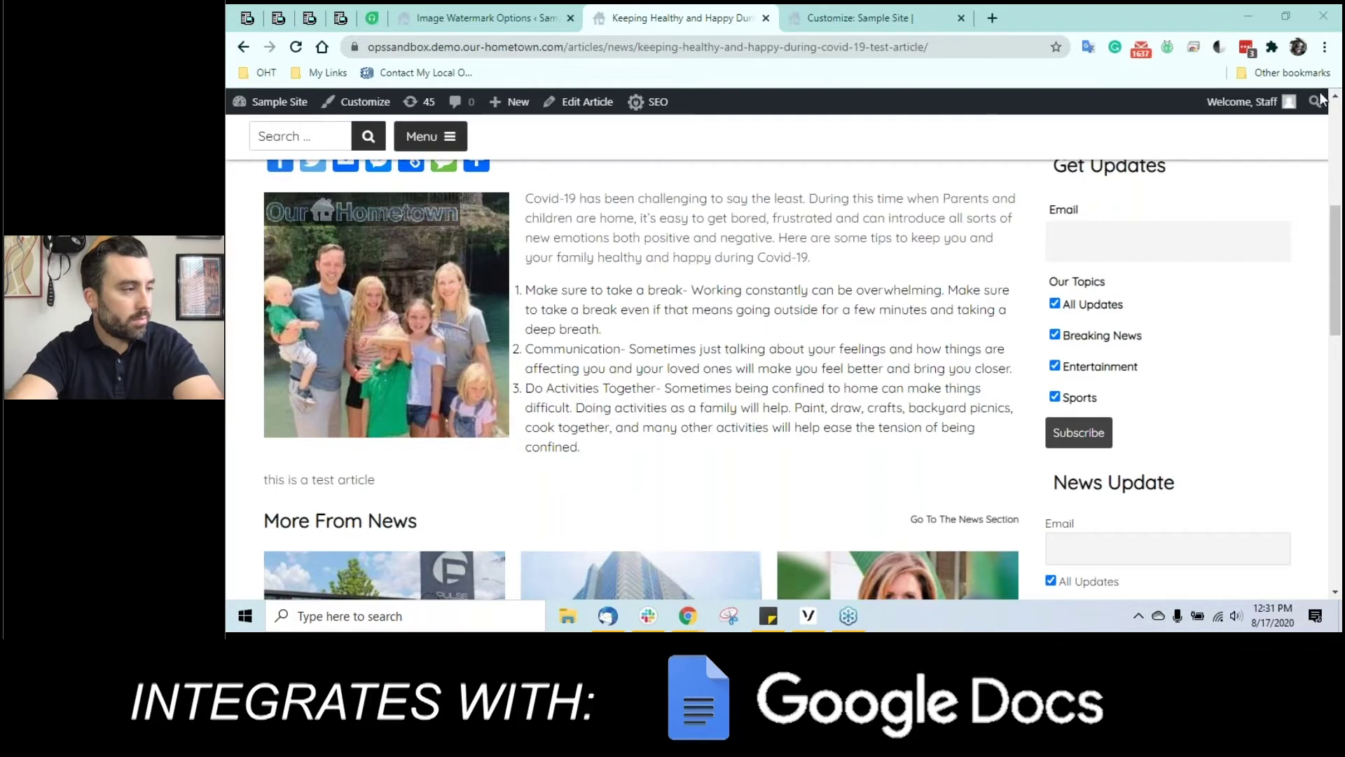
{"action": "left_click", "coordinate": [1255, 254]}
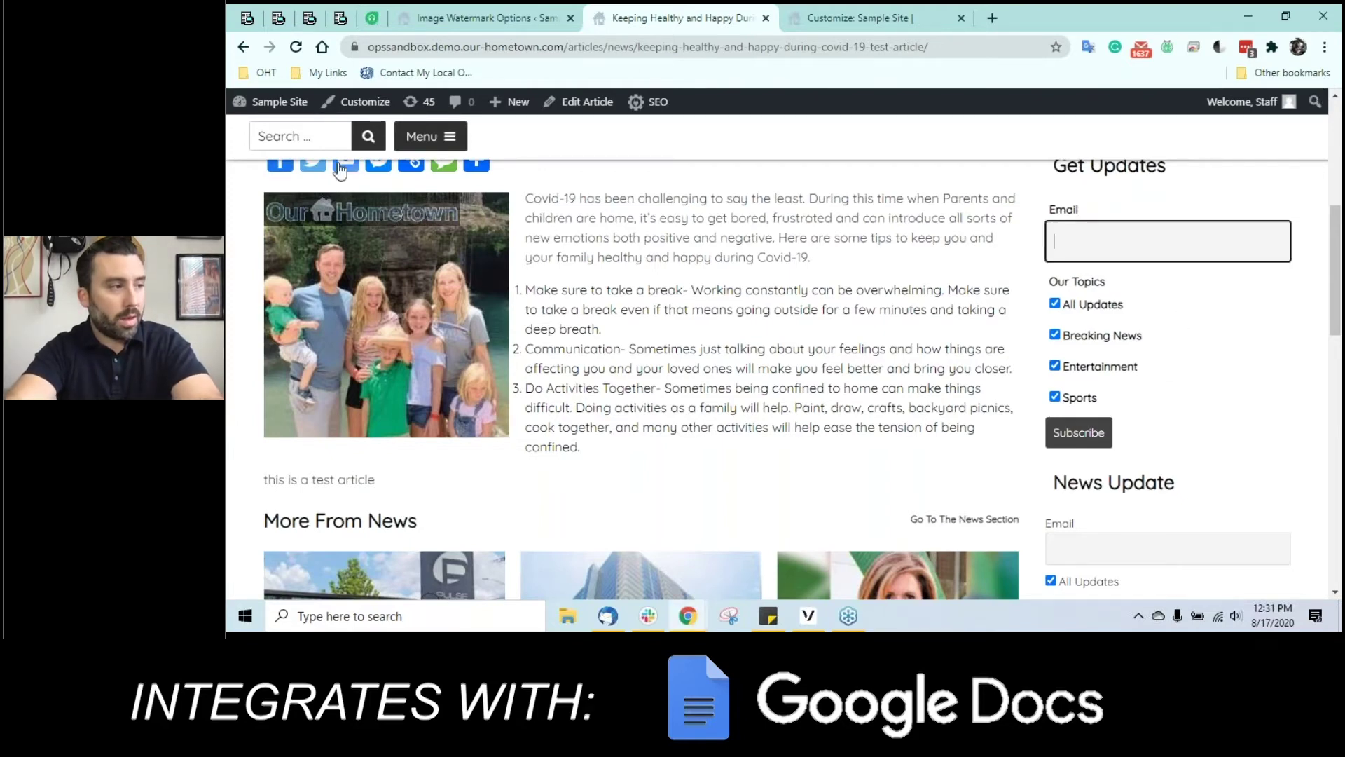
{"action": "left_click", "coordinate": [243, 46]}
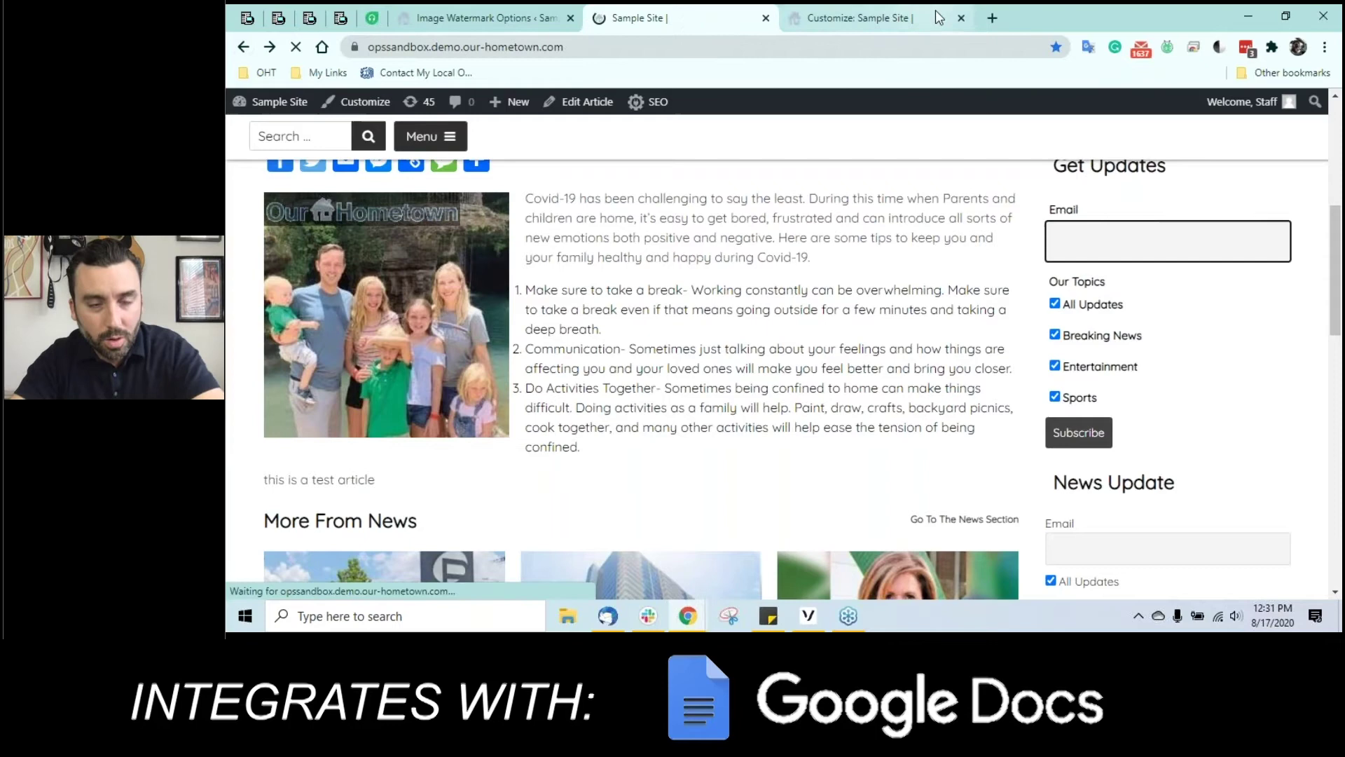
Step: Return to the Customizer's General Options and review the Image Protection choices again
{"action": "left_click", "coordinate": [935, 15]}
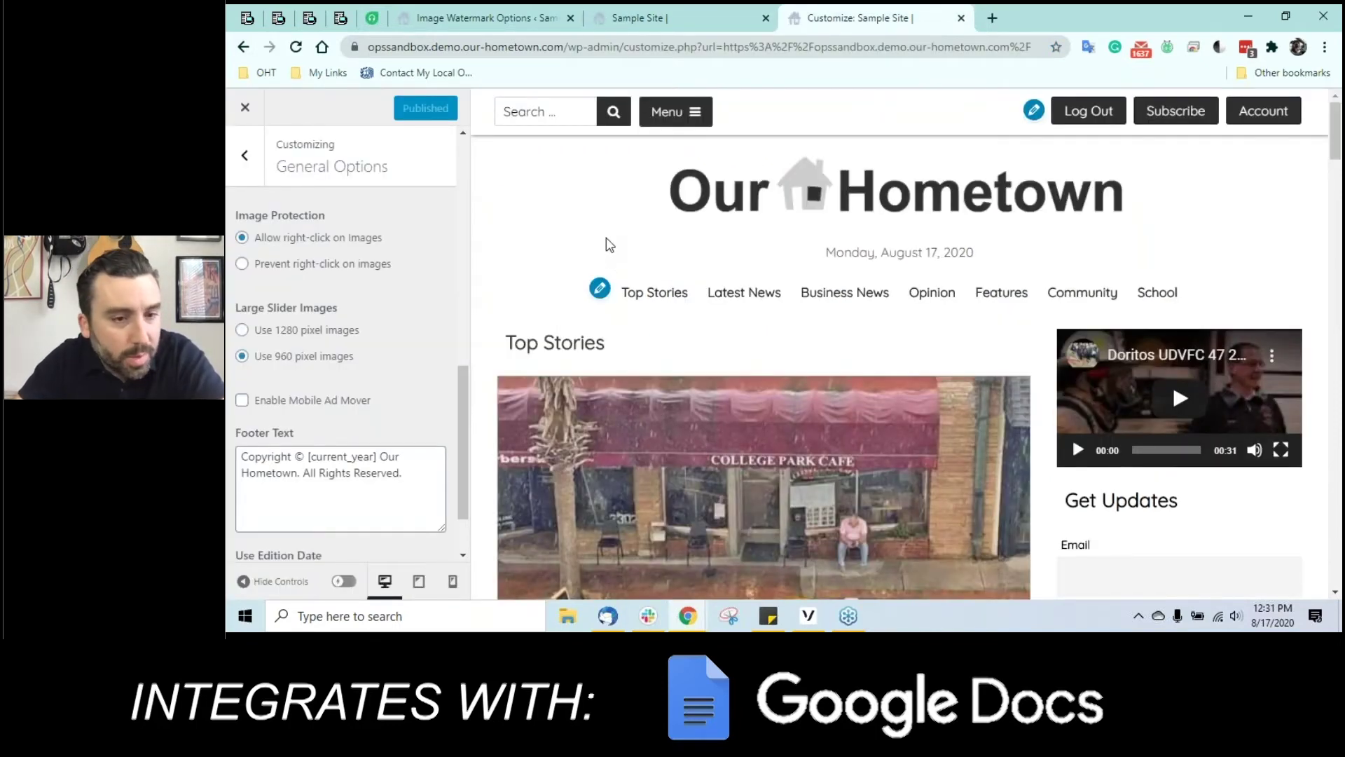
{"action": "scroll", "coordinate": [437, 240], "scroll_direction": "up", "scroll_amount": 2}
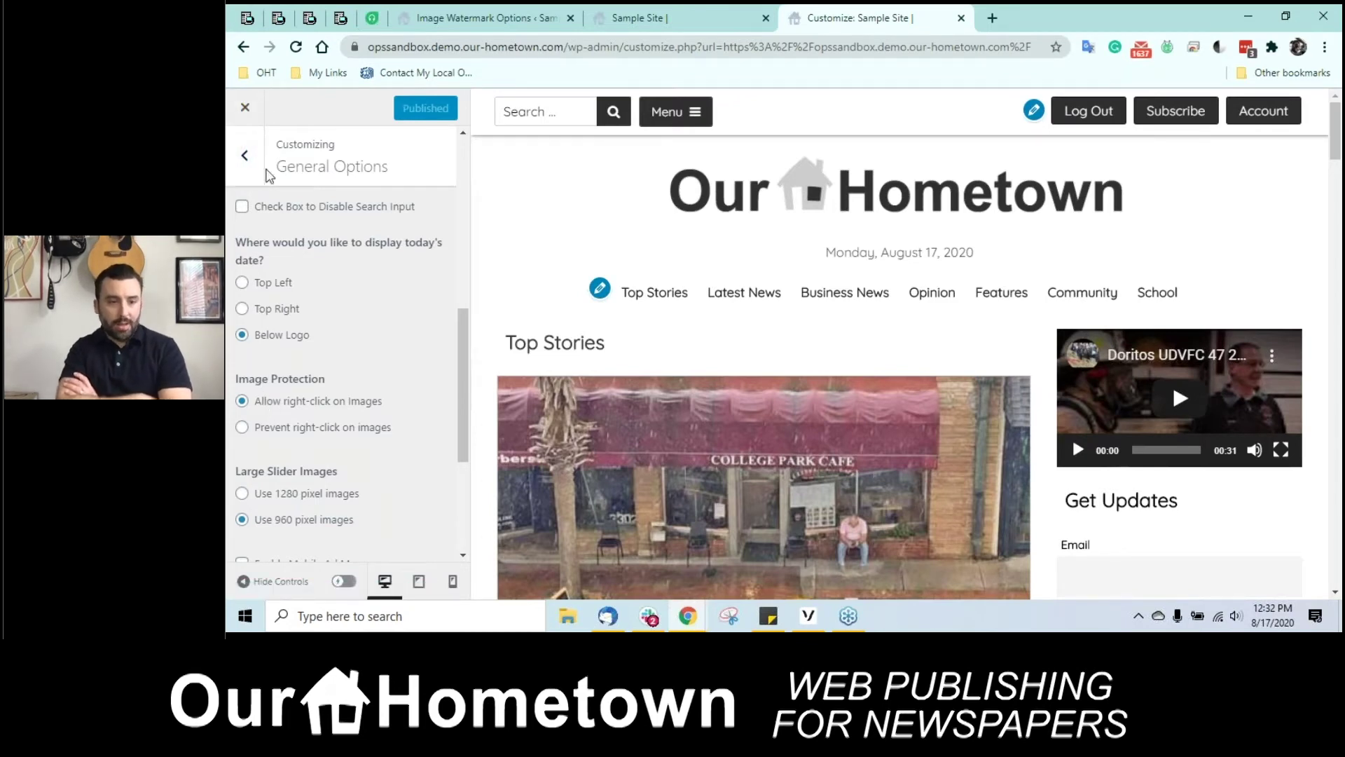
Step: Close the Customizer, reload the live home page, and reopen the Customizer for the Sample Site
{"action": "left_click", "coordinate": [244, 109]}
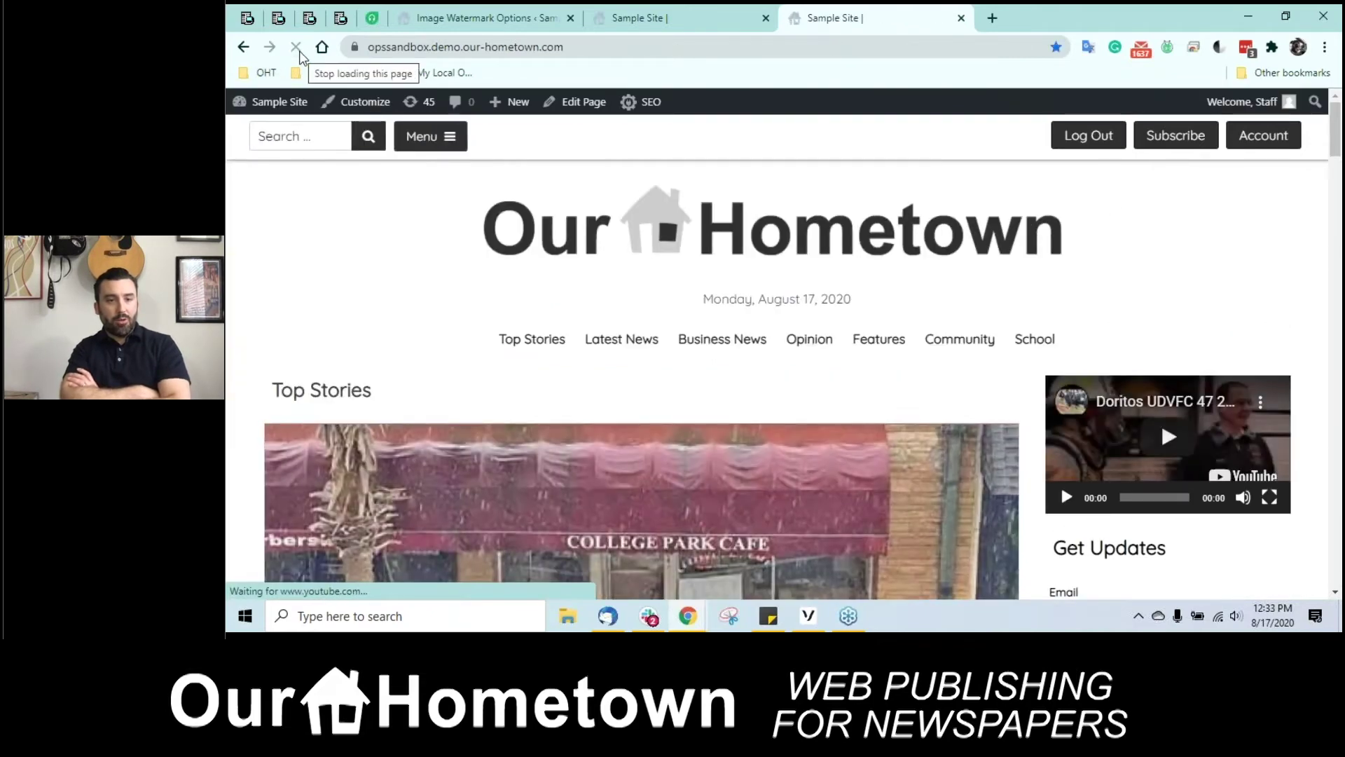
{"action": "left_click", "coordinate": [297, 48]}
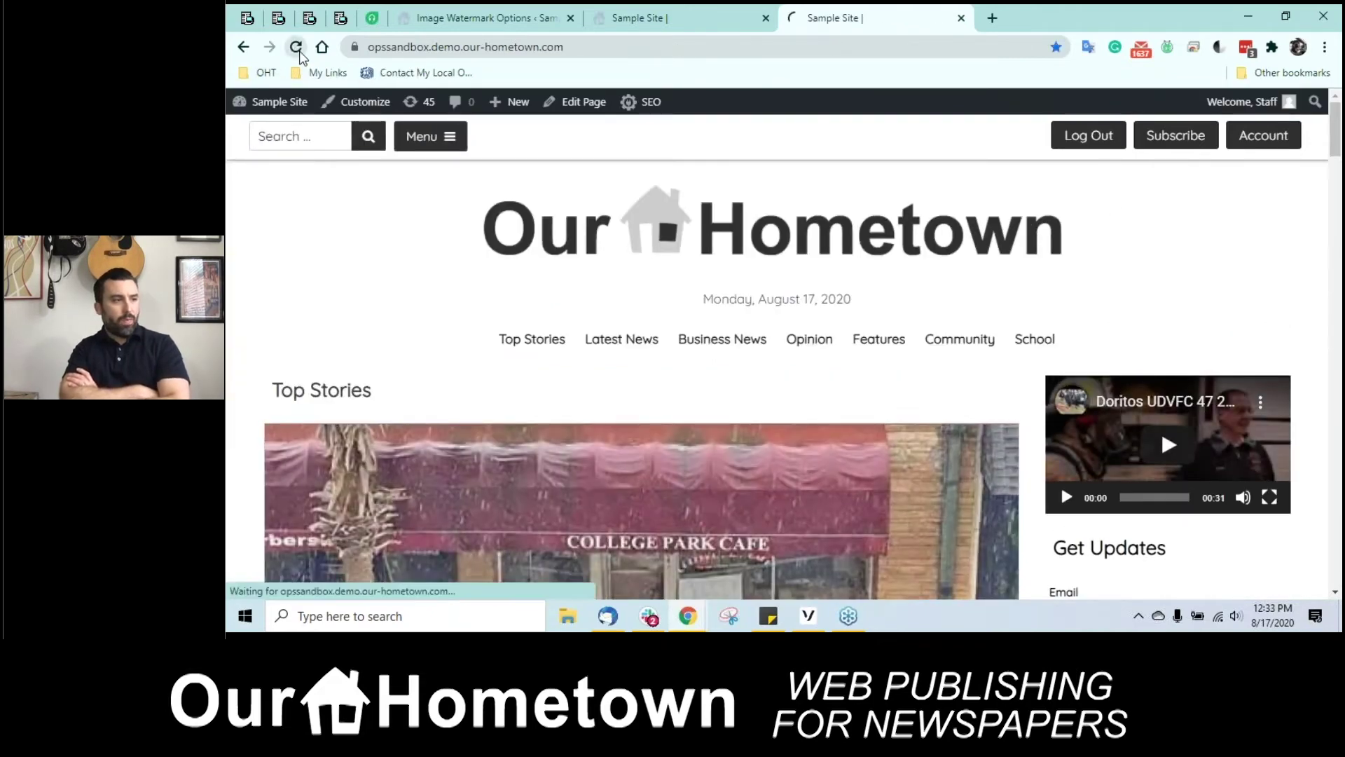
{"action": "left_click", "coordinate": [363, 103]}
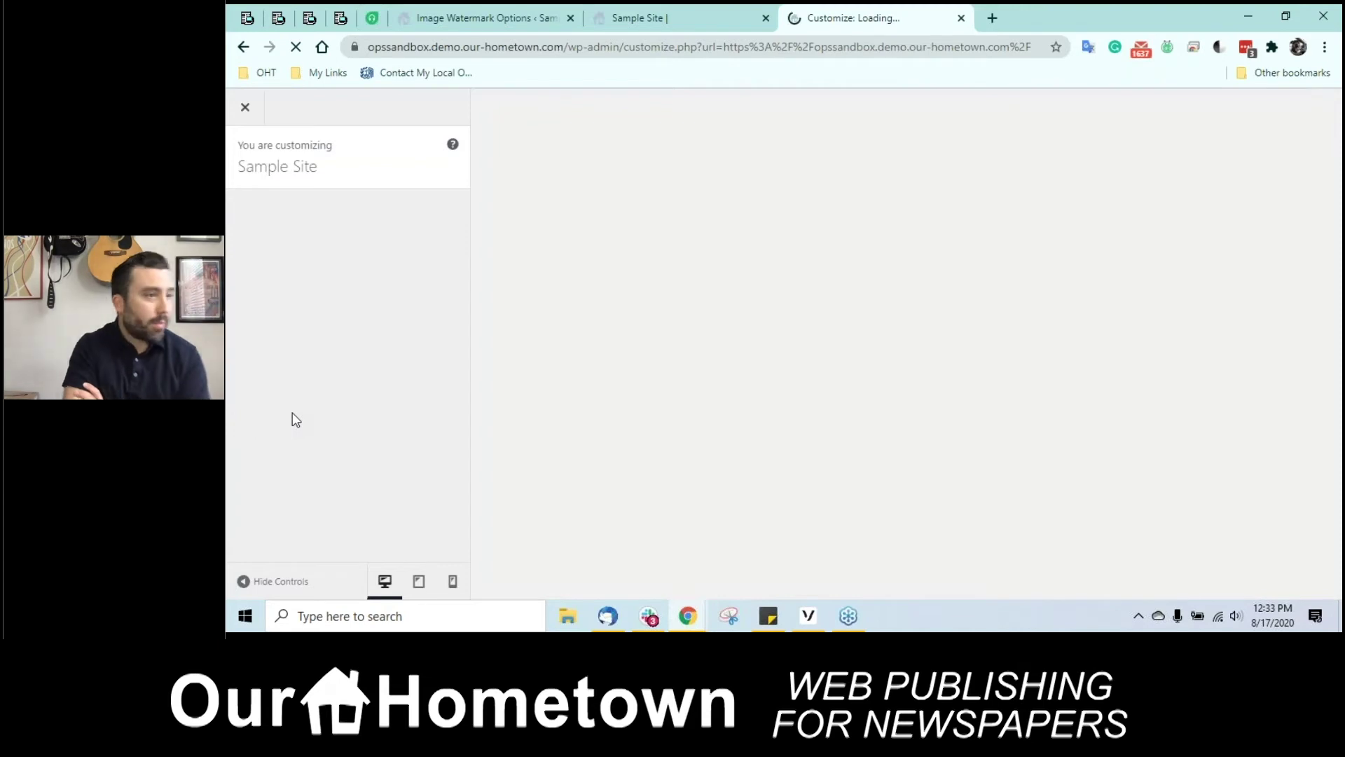
Step: Open the Customizer's General Options and review the Image Protection choices for right-clicking on images
{"action": "scroll", "coordinate": [318, 430], "scroll_direction": "down", "scroll_amount": 3}
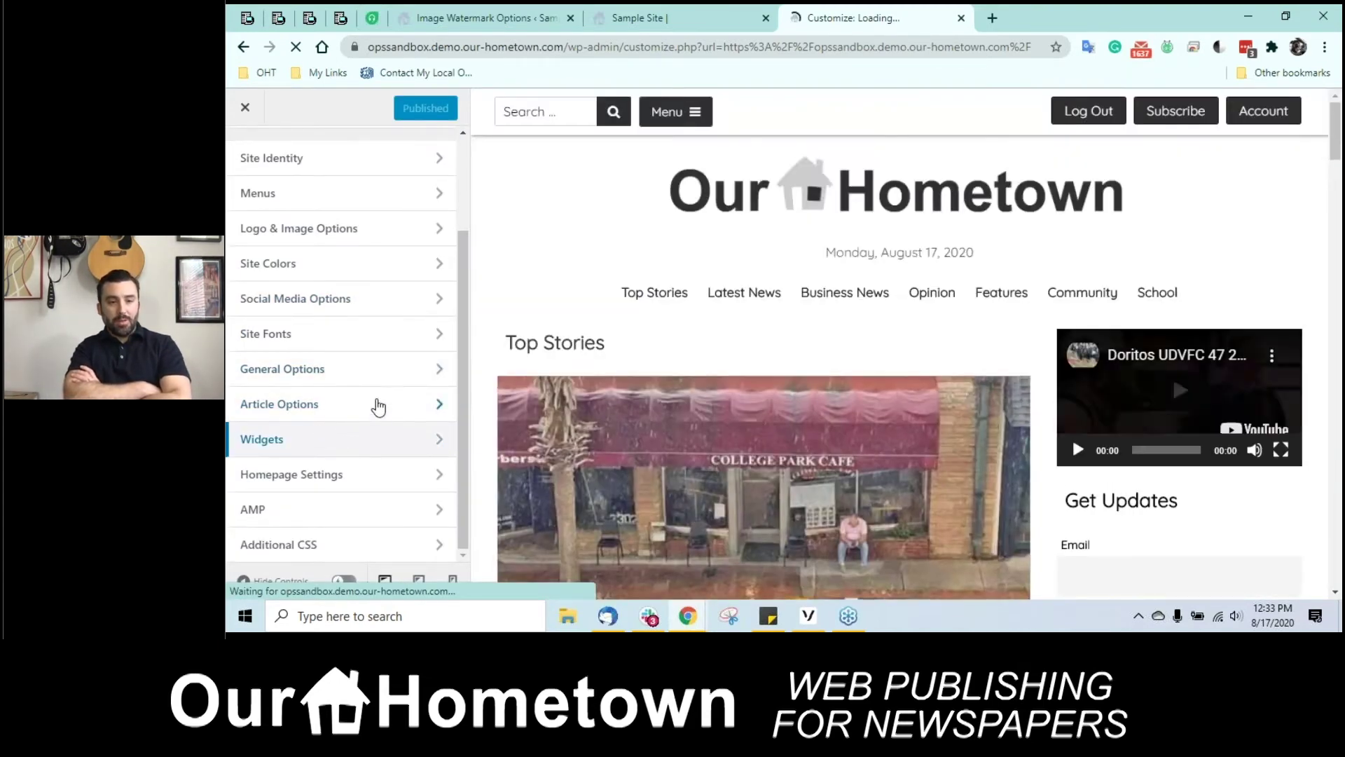
{"action": "left_click", "coordinate": [438, 372]}
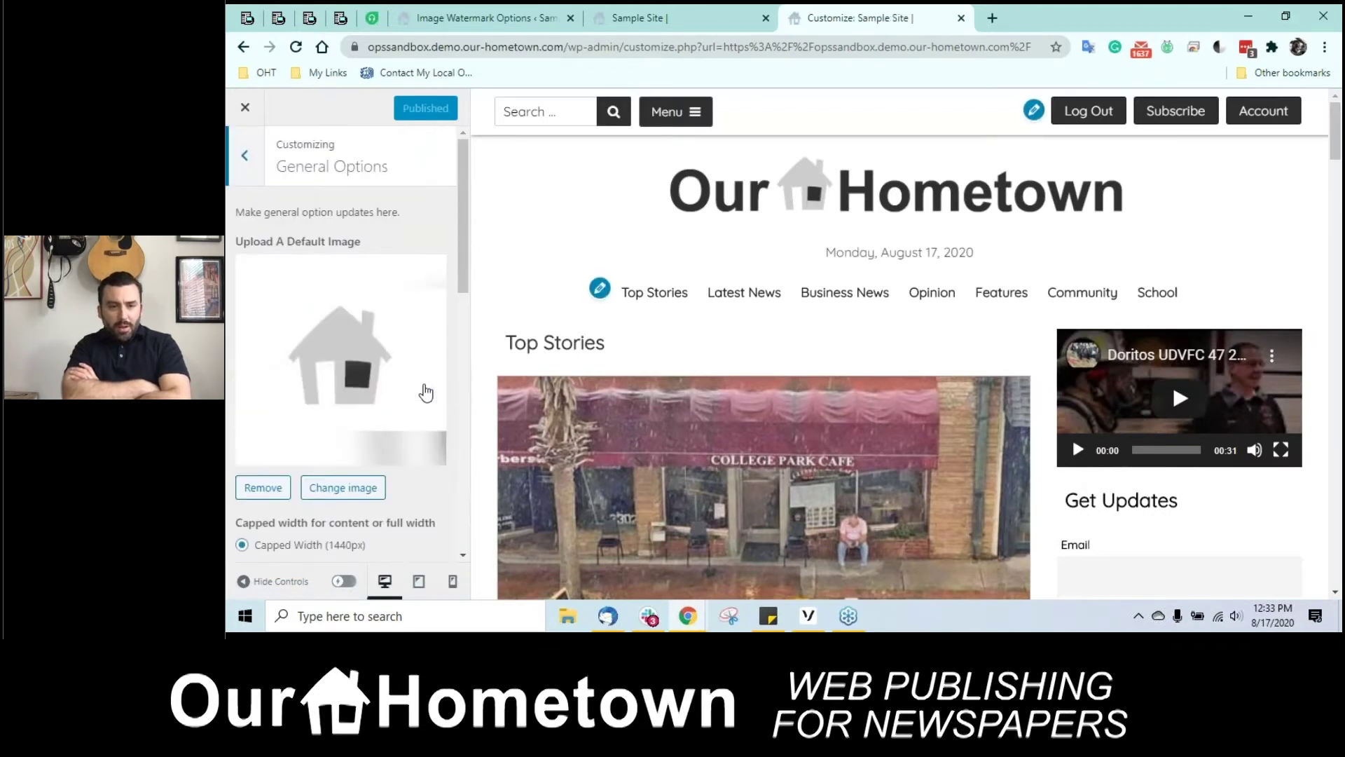
{"action": "scroll", "coordinate": [396, 415], "scroll_direction": "down", "scroll_amount": 5}
{"action": "scroll", "coordinate": [392, 413], "scroll_direction": "down", "scroll_amount": 2}
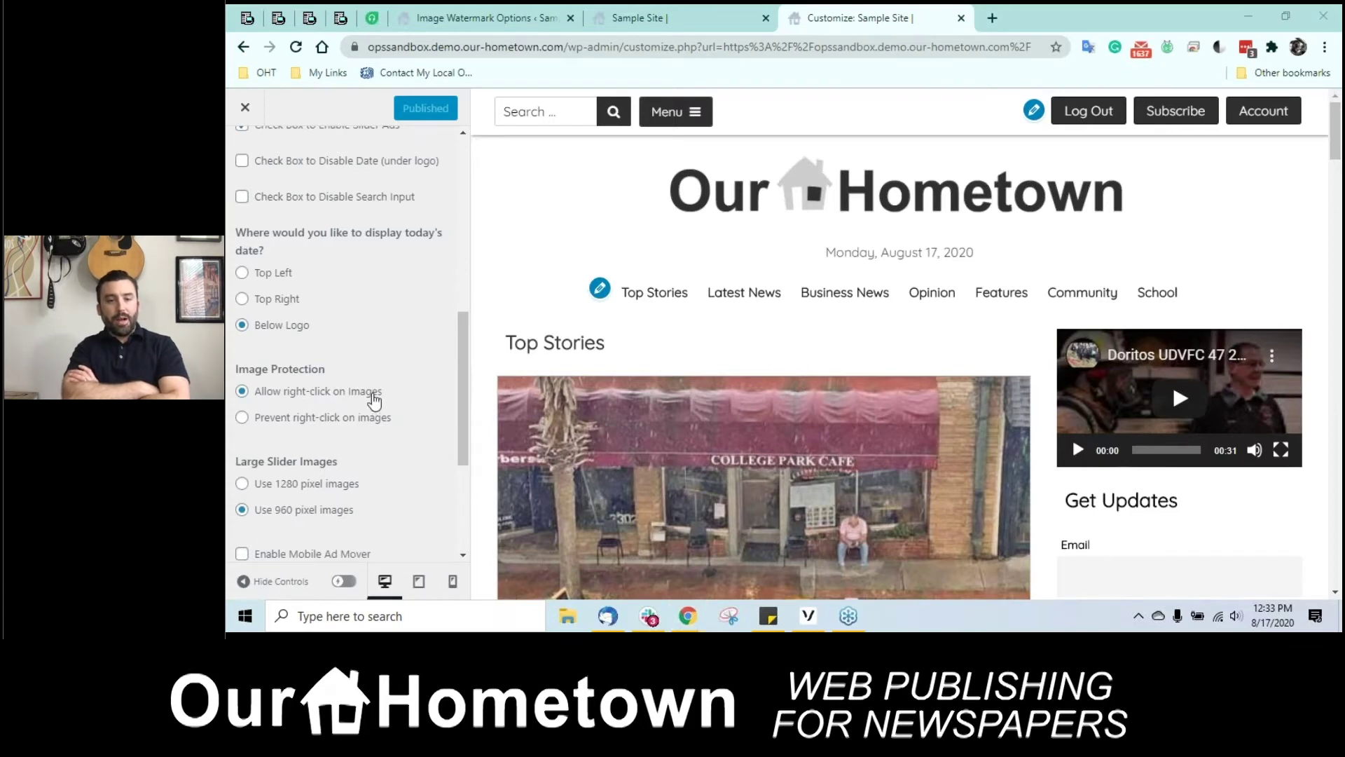
{"action": "scroll", "coordinate": [377, 405], "scroll_direction": "down", "scroll_amount": 1}
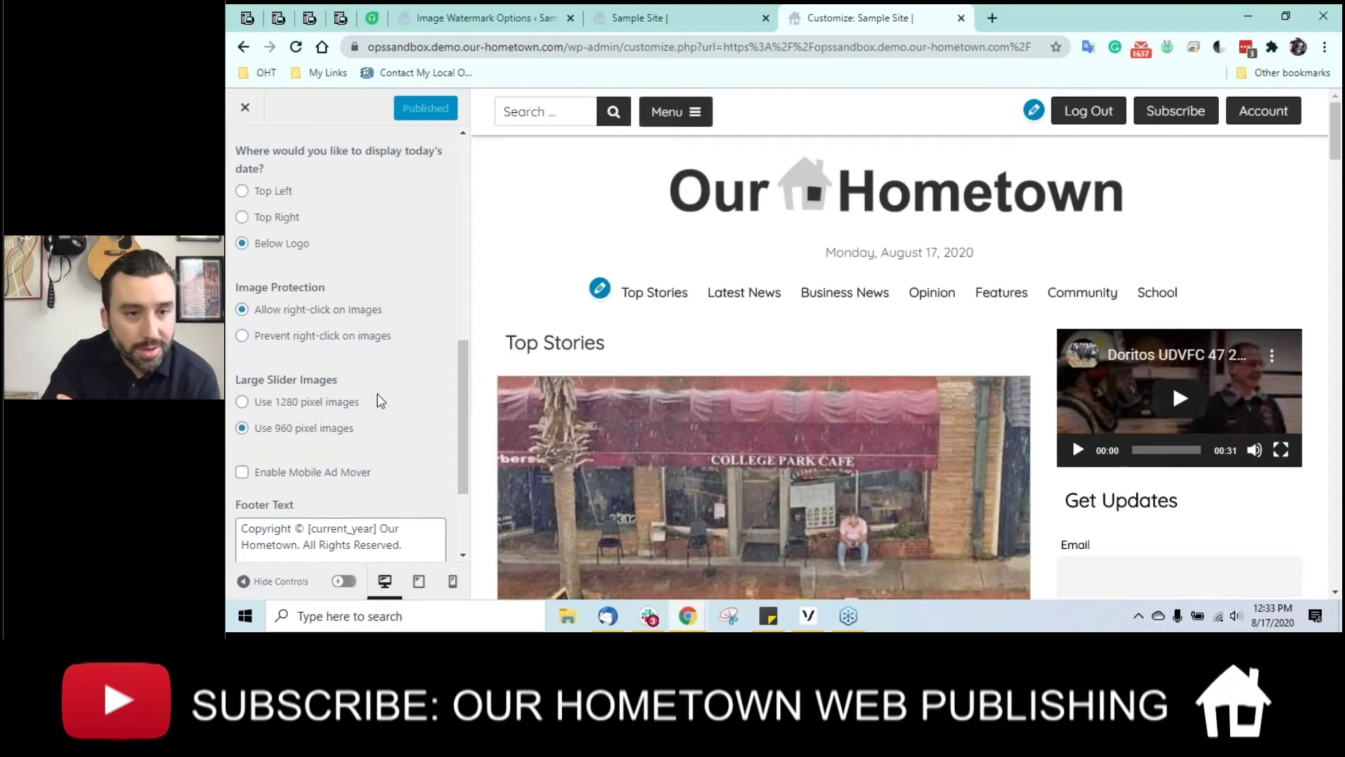
Step: In the Image Watermark settings, turn off "Disable right mouse click on images" under Image protection and save the changes
{"action": "left_click", "coordinate": [479, 24]}
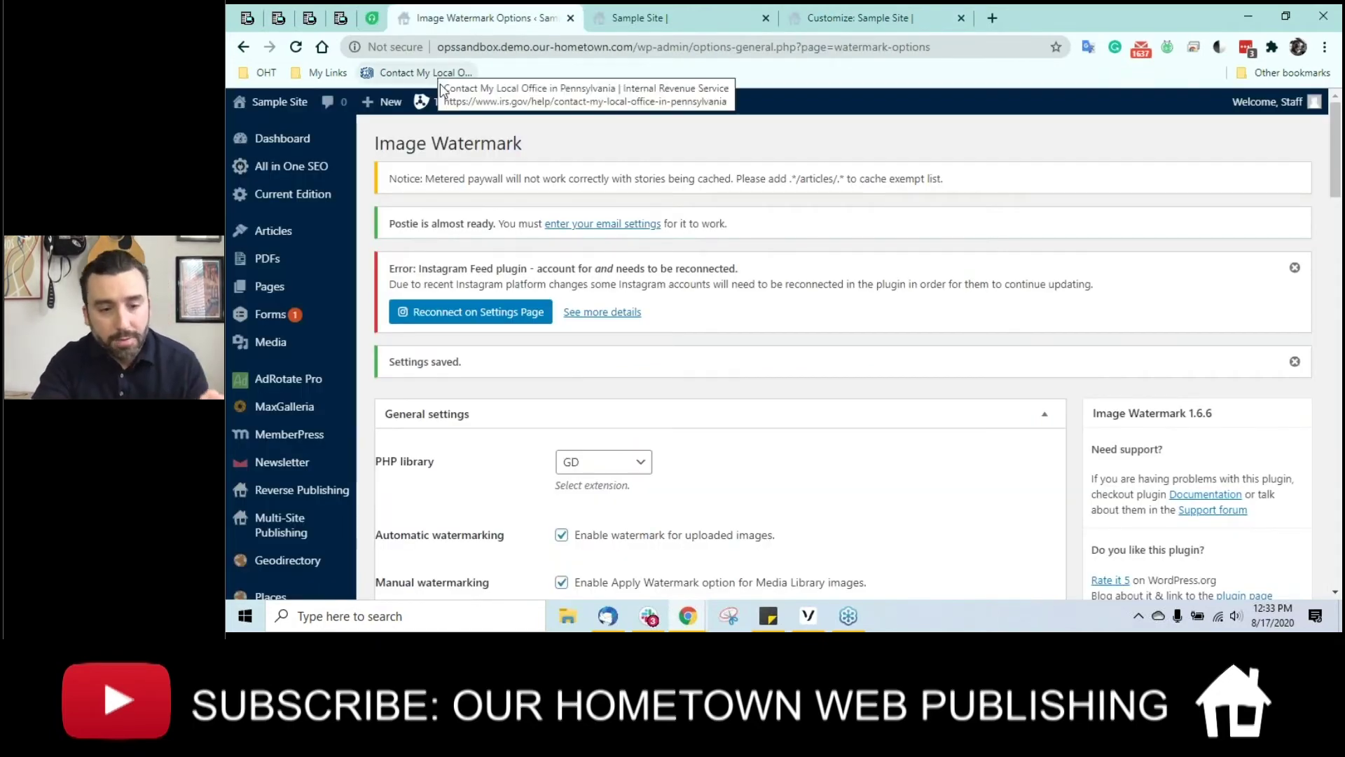
{"action": "scroll", "coordinate": [676, 384], "scroll_direction": "down", "scroll_amount": 3}
{"action": "scroll", "coordinate": [687, 384], "scroll_direction": "down", "scroll_amount": 2}
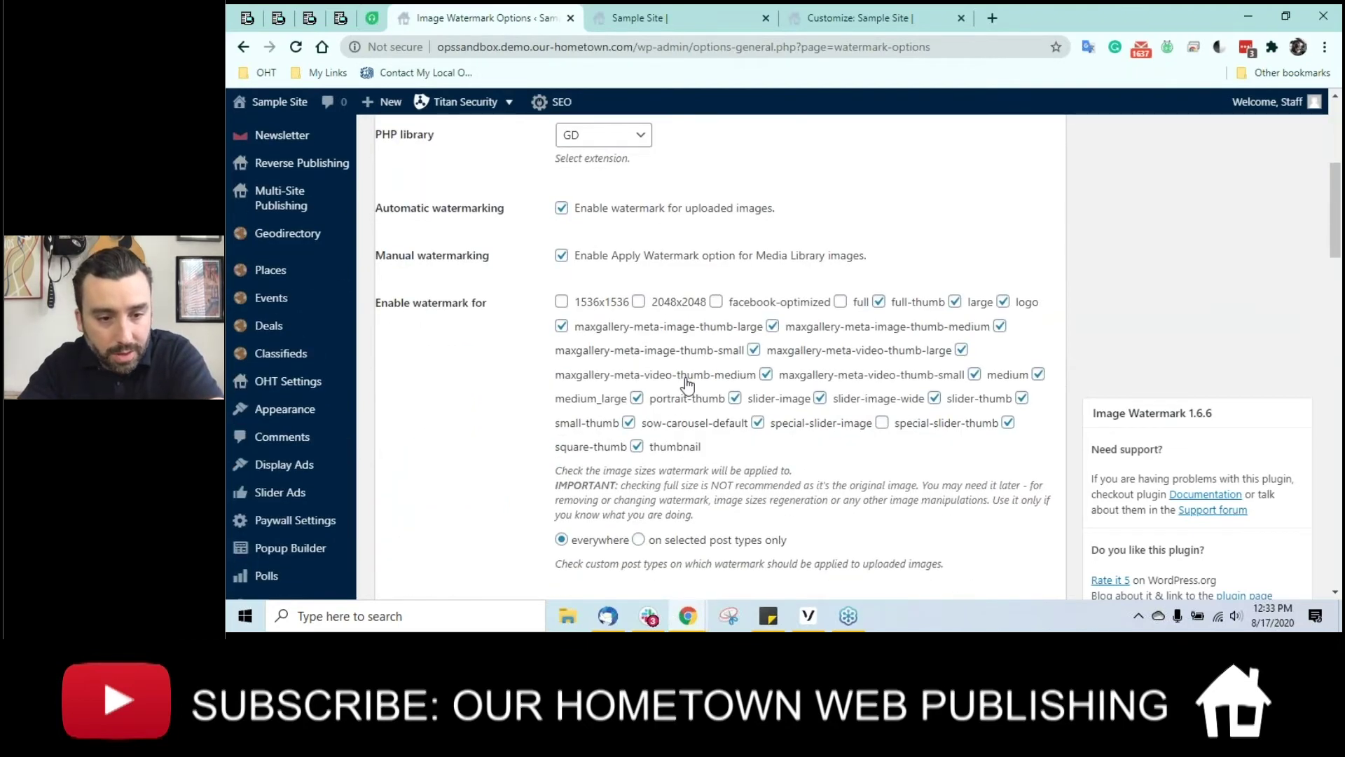
{"action": "scroll", "coordinate": [687, 384], "scroll_direction": "down", "scroll_amount": 10}
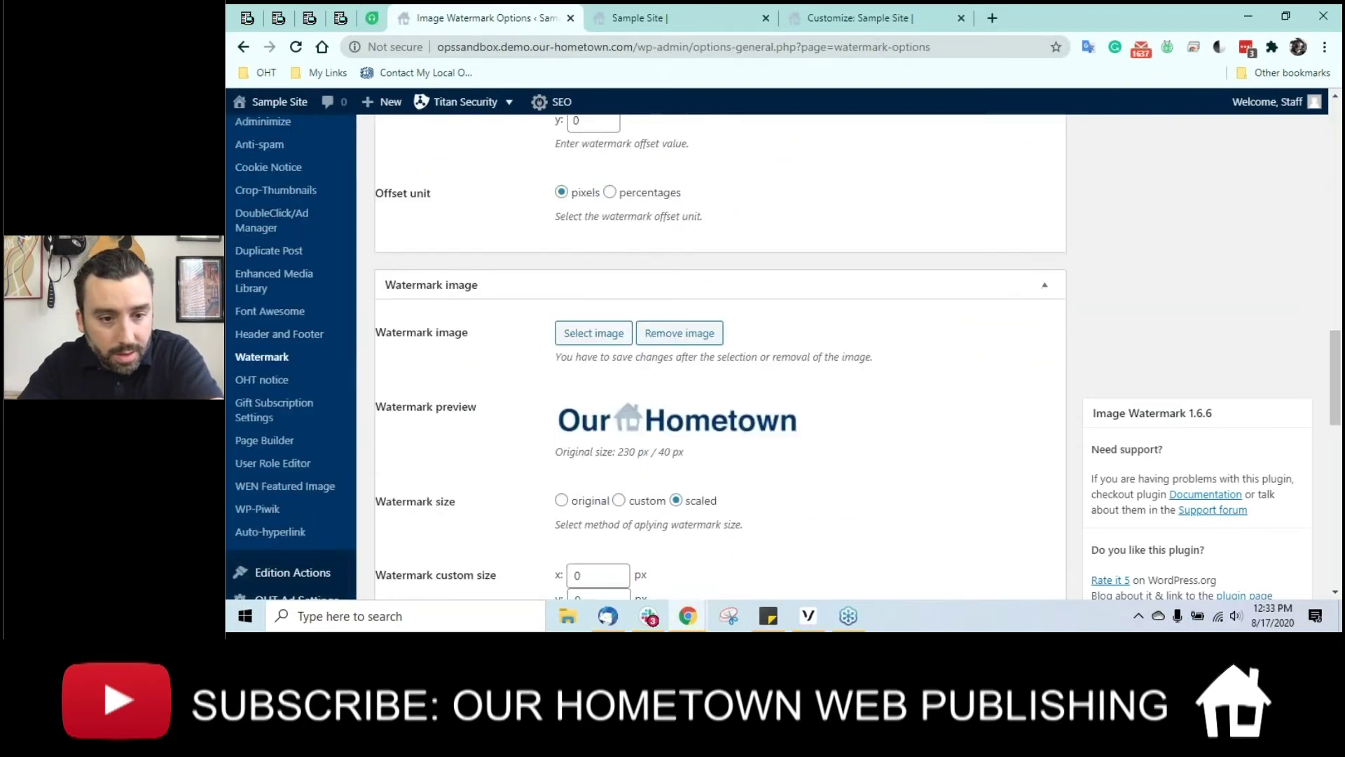
{"action": "scroll", "coordinate": [571, 243], "scroll_direction": "down", "scroll_amount": 12}
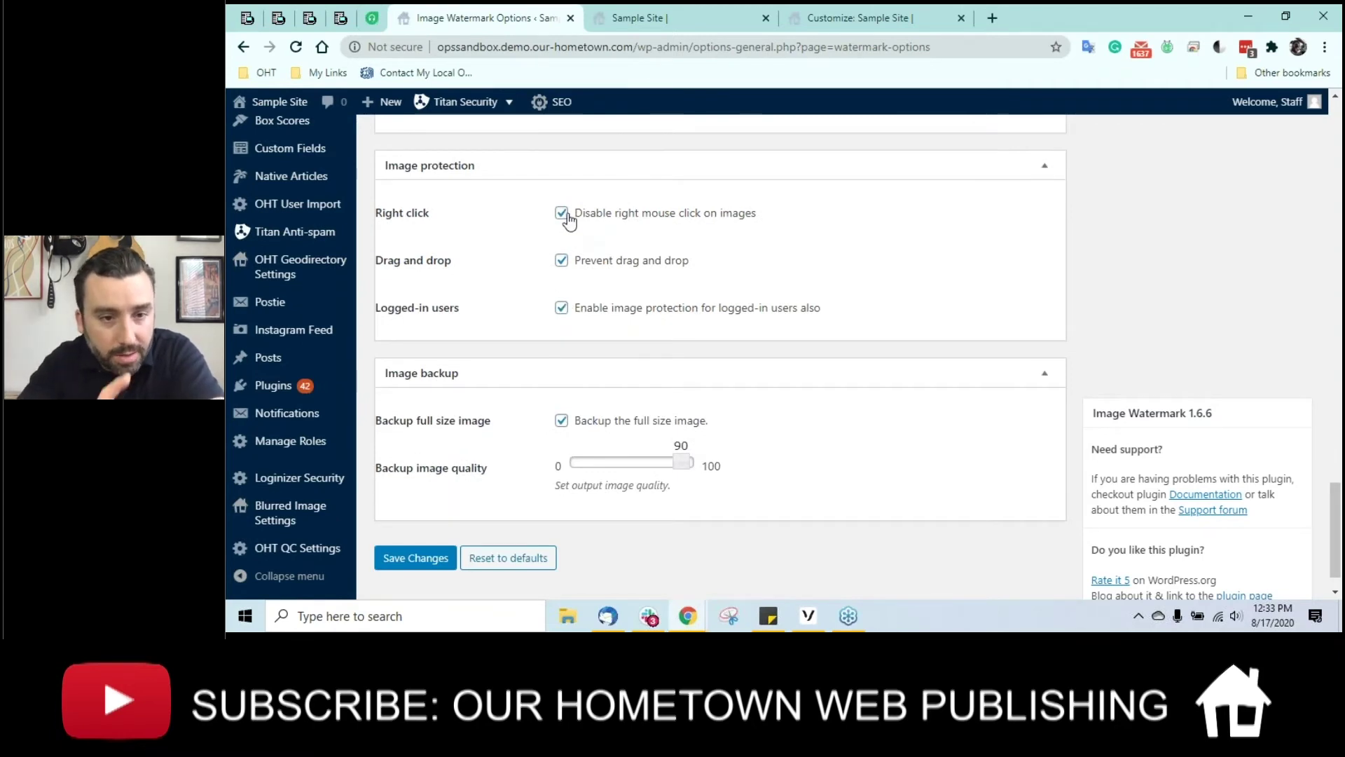
{"action": "left_click", "coordinate": [562, 213]}
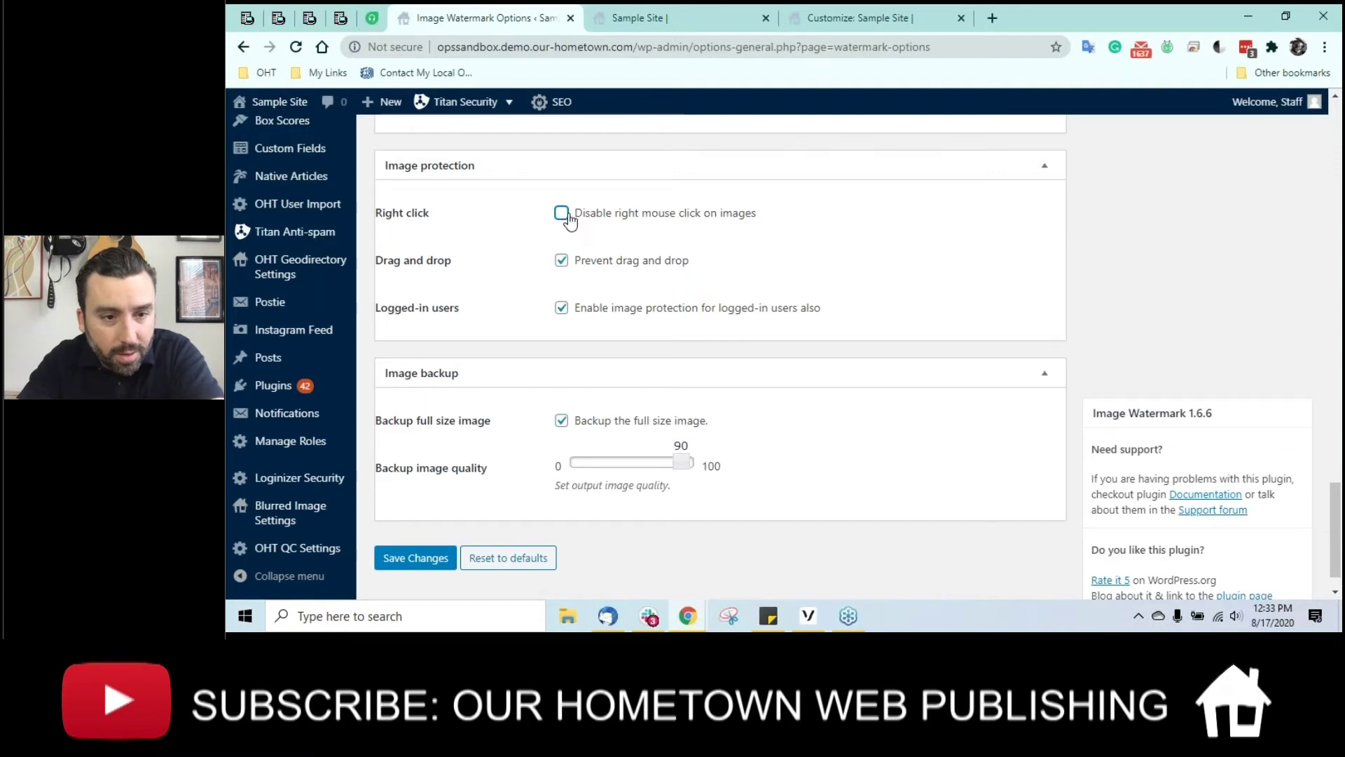
{"action": "left_click", "coordinate": [430, 568]}
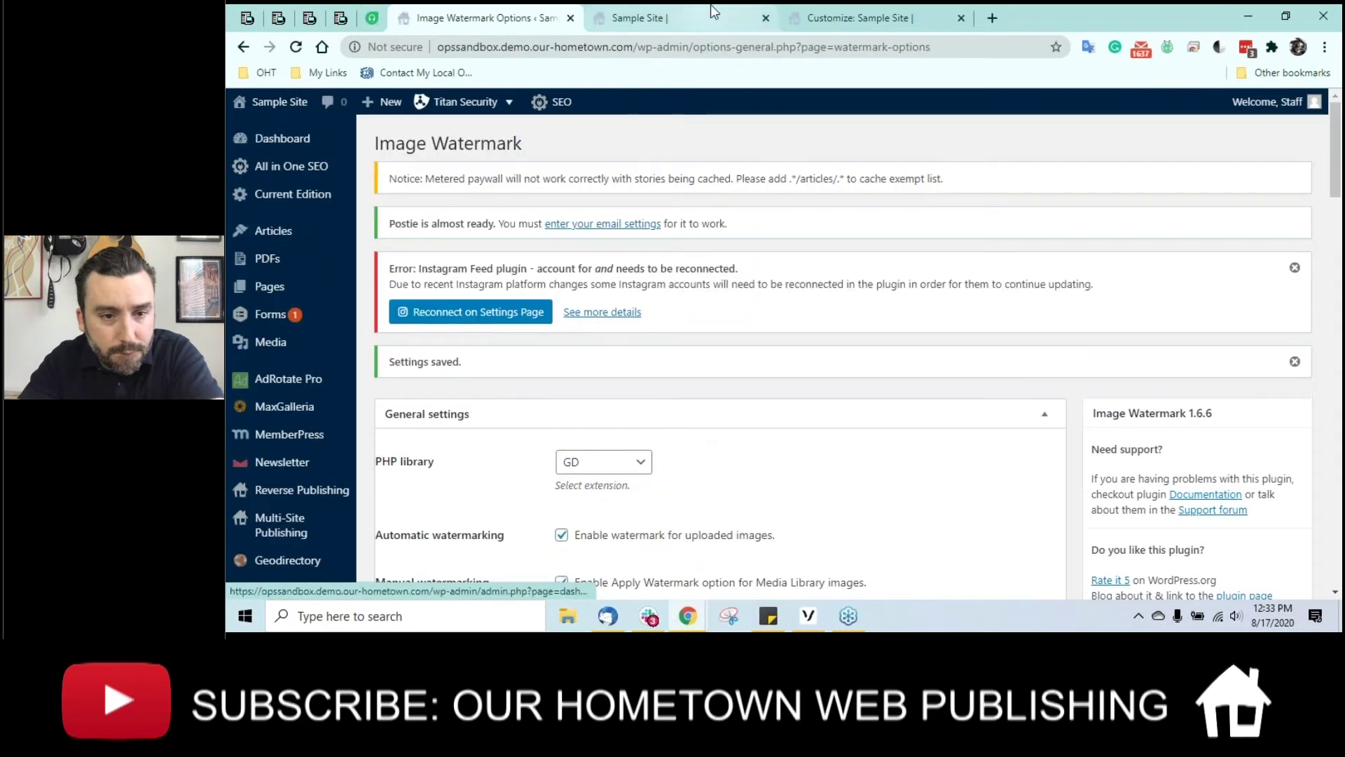
Step: In the Customizer's General Options, set Image Protection to "Prevent right-click on images" and publish the change
{"action": "left_click", "coordinate": [855, 19]}
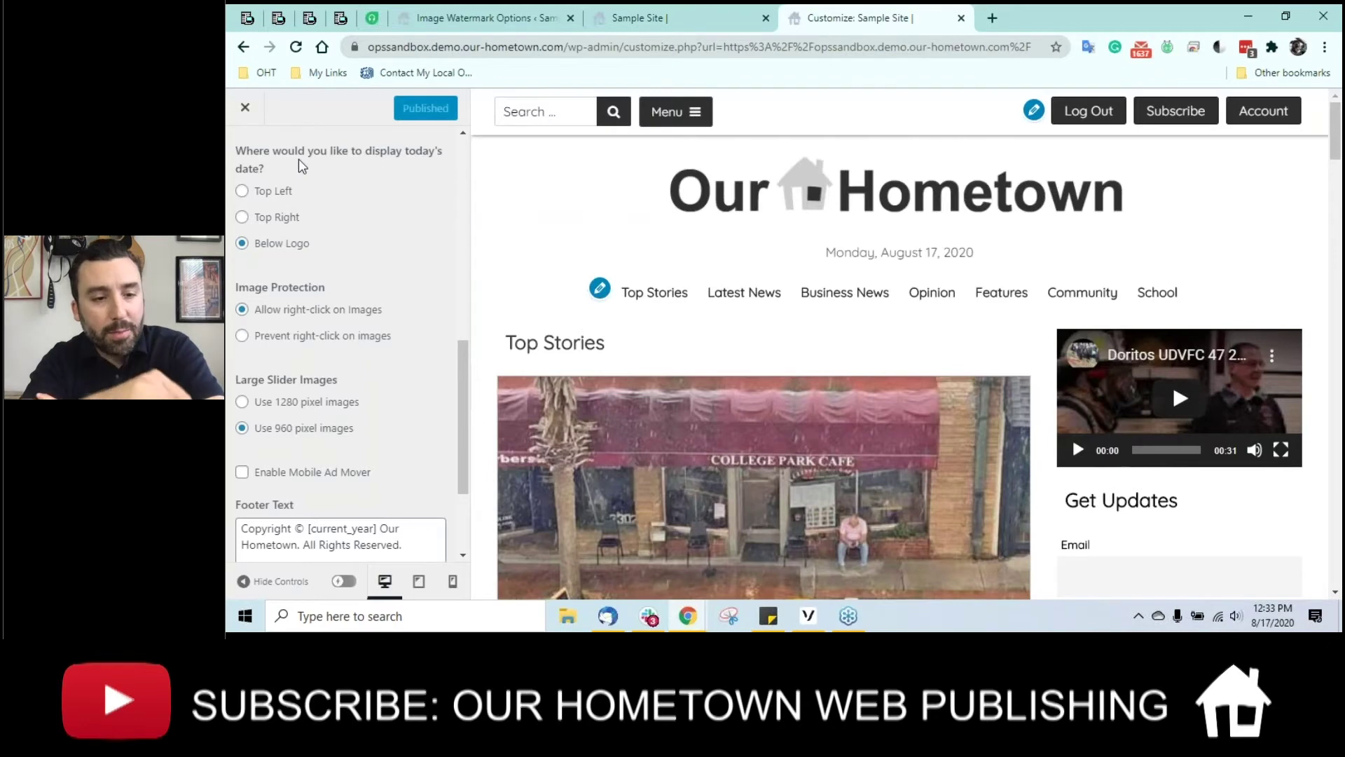
{"action": "left_click", "coordinate": [241, 337]}
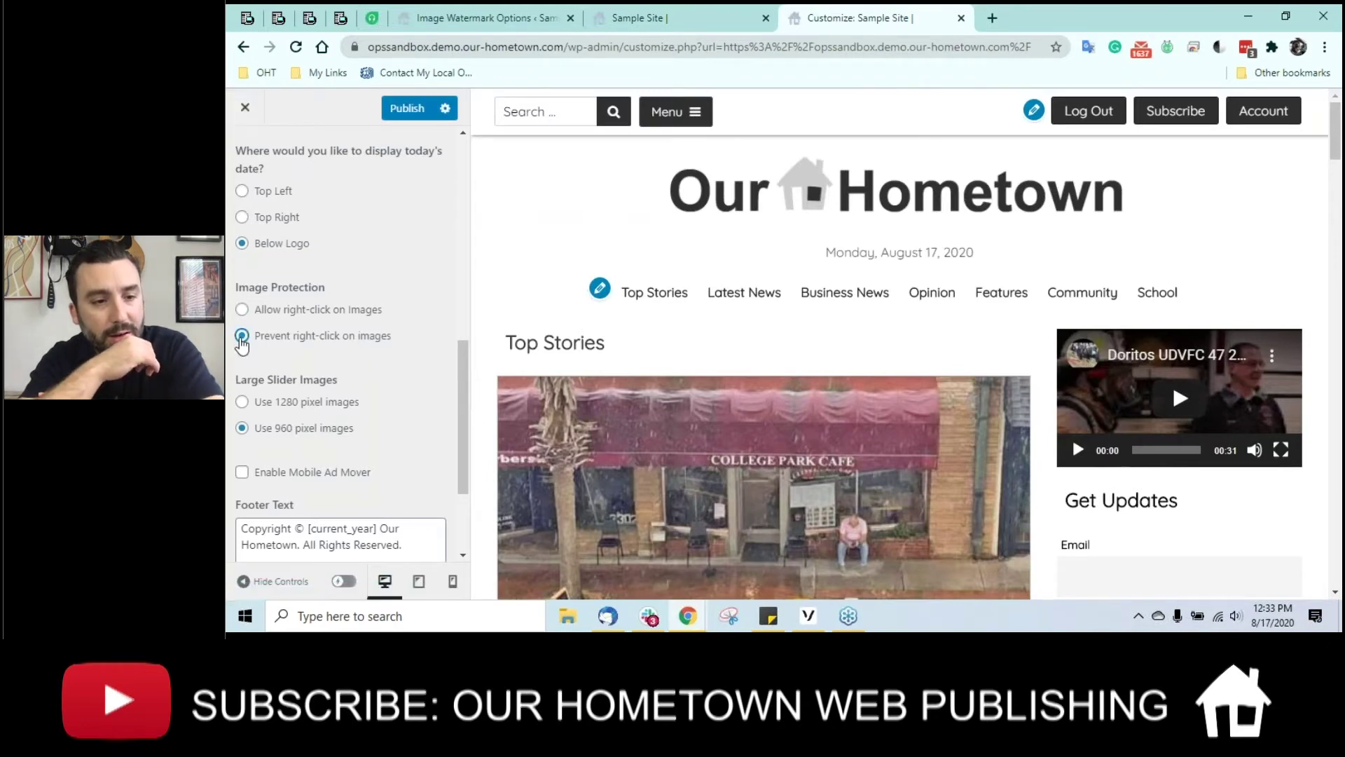
{"action": "left_click", "coordinate": [402, 108]}
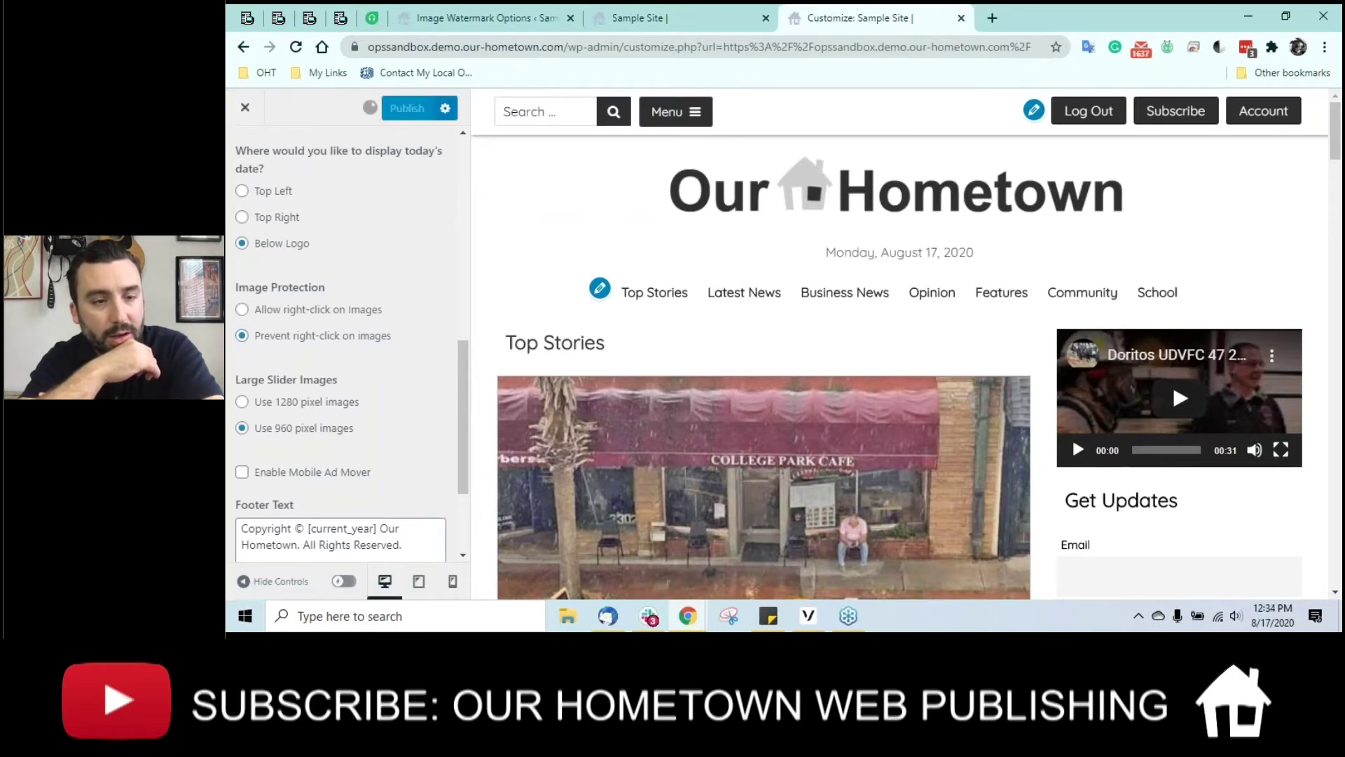
Step: Leave the Customizer, reload the live home page, and check the Top Stories photo
{"action": "left_click", "coordinate": [267, 102]}
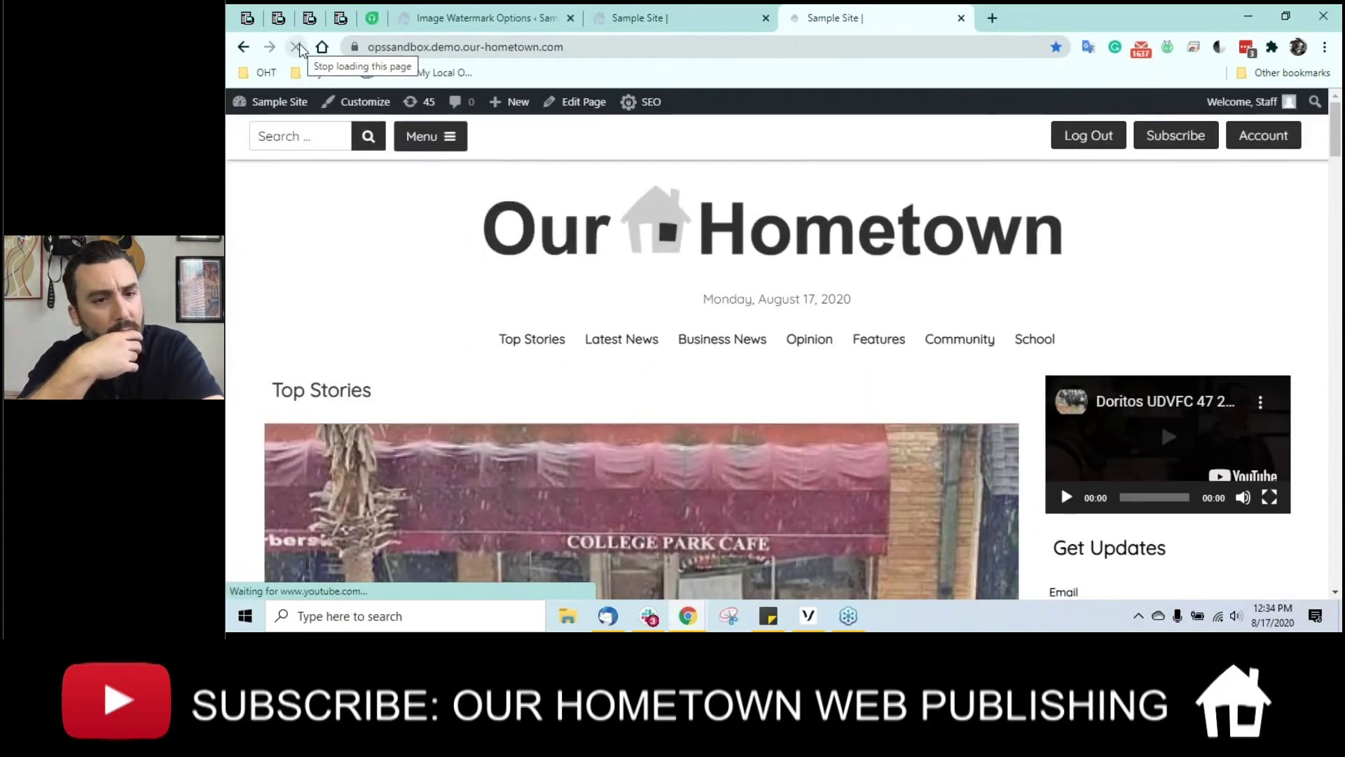
{"action": "left_click", "coordinate": [296, 46]}
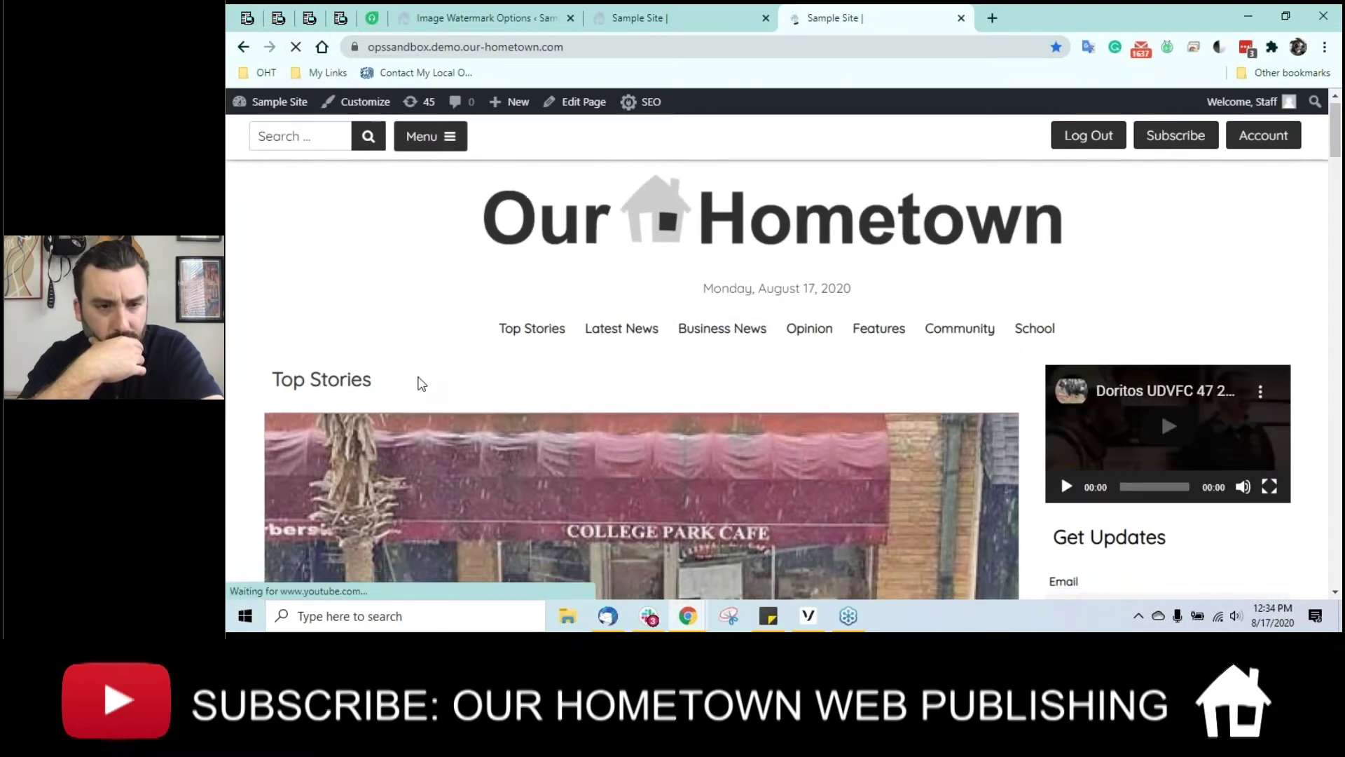
{"action": "scroll", "coordinate": [442, 375], "scroll_direction": "down", "scroll_amount": 2}
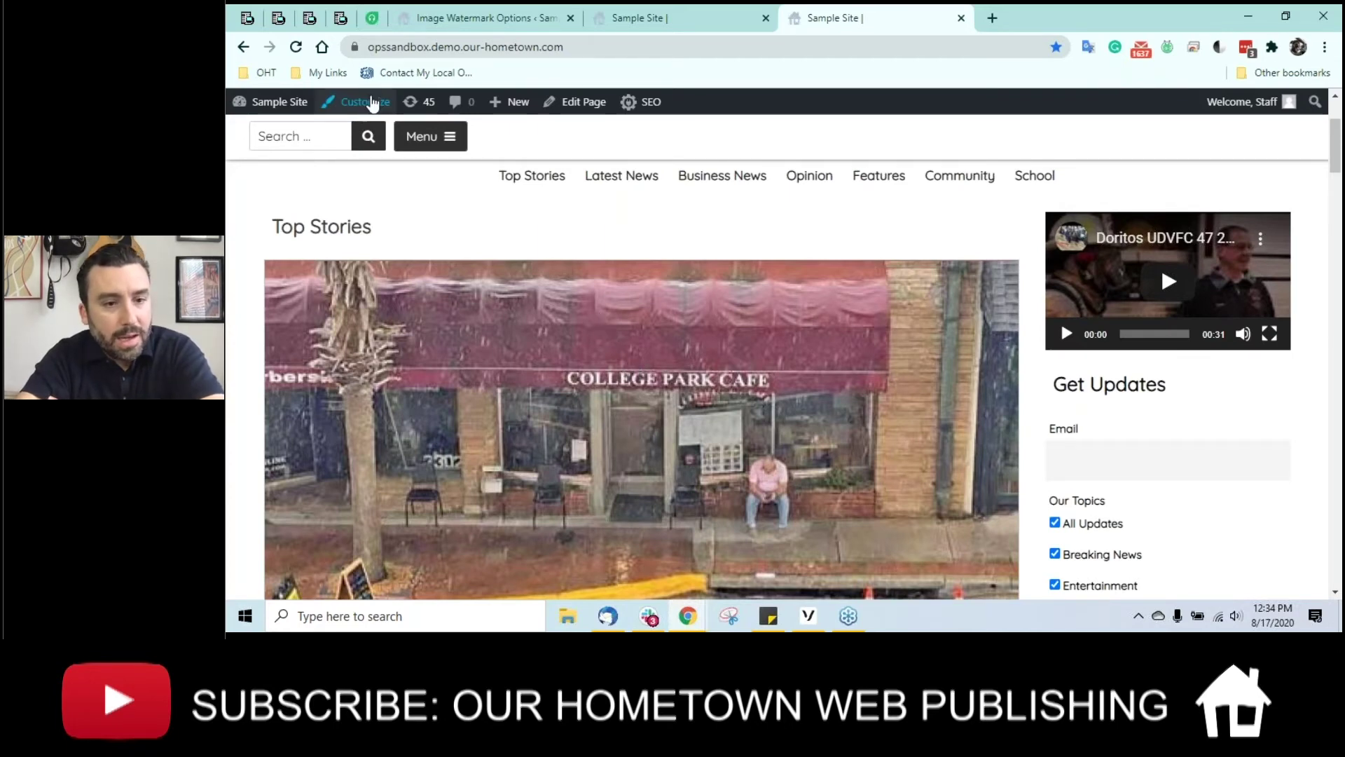
Step: Reopen the Customizer's General Options, set Image Protection to "Allow right-click on images", publish, and close the Customizer
{"action": "left_click", "coordinate": [371, 102]}
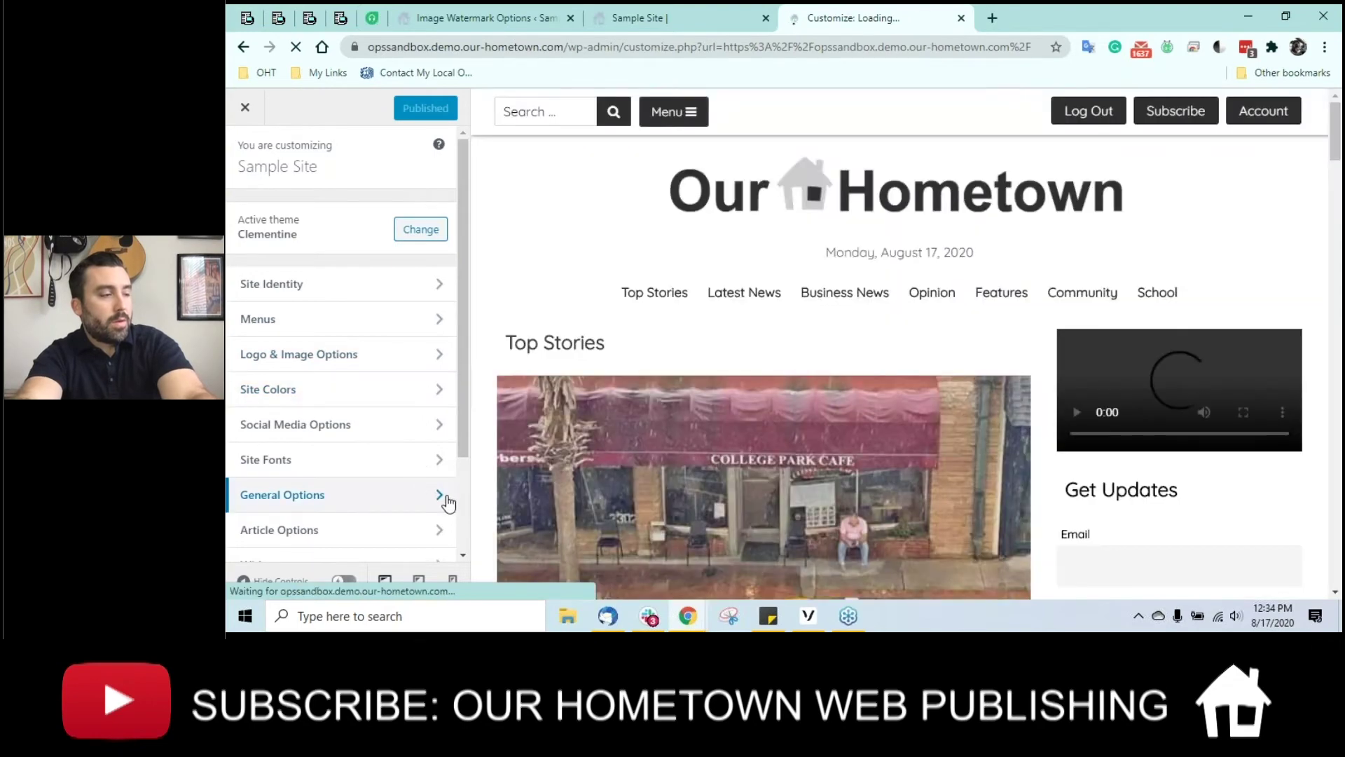
{"action": "left_click", "coordinate": [443, 497]}
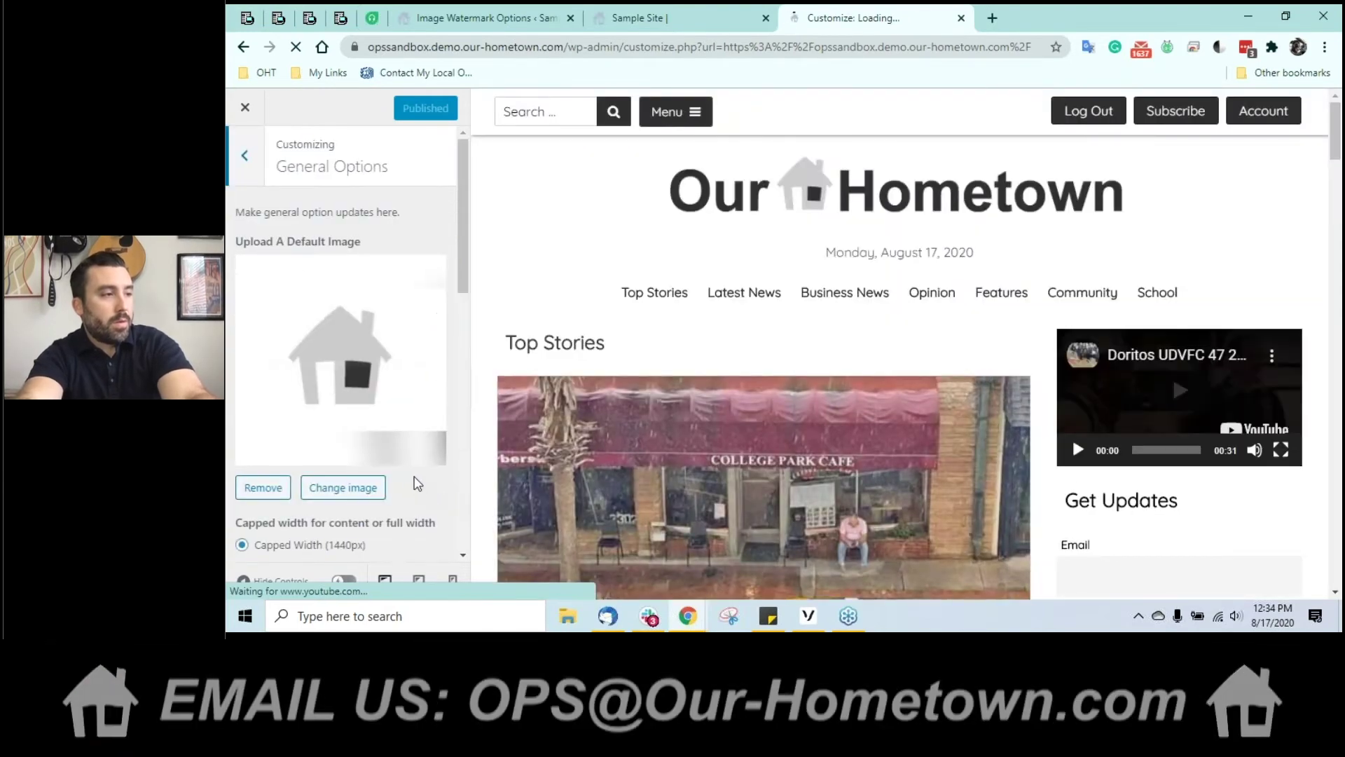
{"action": "scroll", "coordinate": [417, 479], "scroll_direction": "down", "scroll_amount": 5}
{"action": "scroll", "coordinate": [417, 478], "scroll_direction": "down", "scroll_amount": 5}
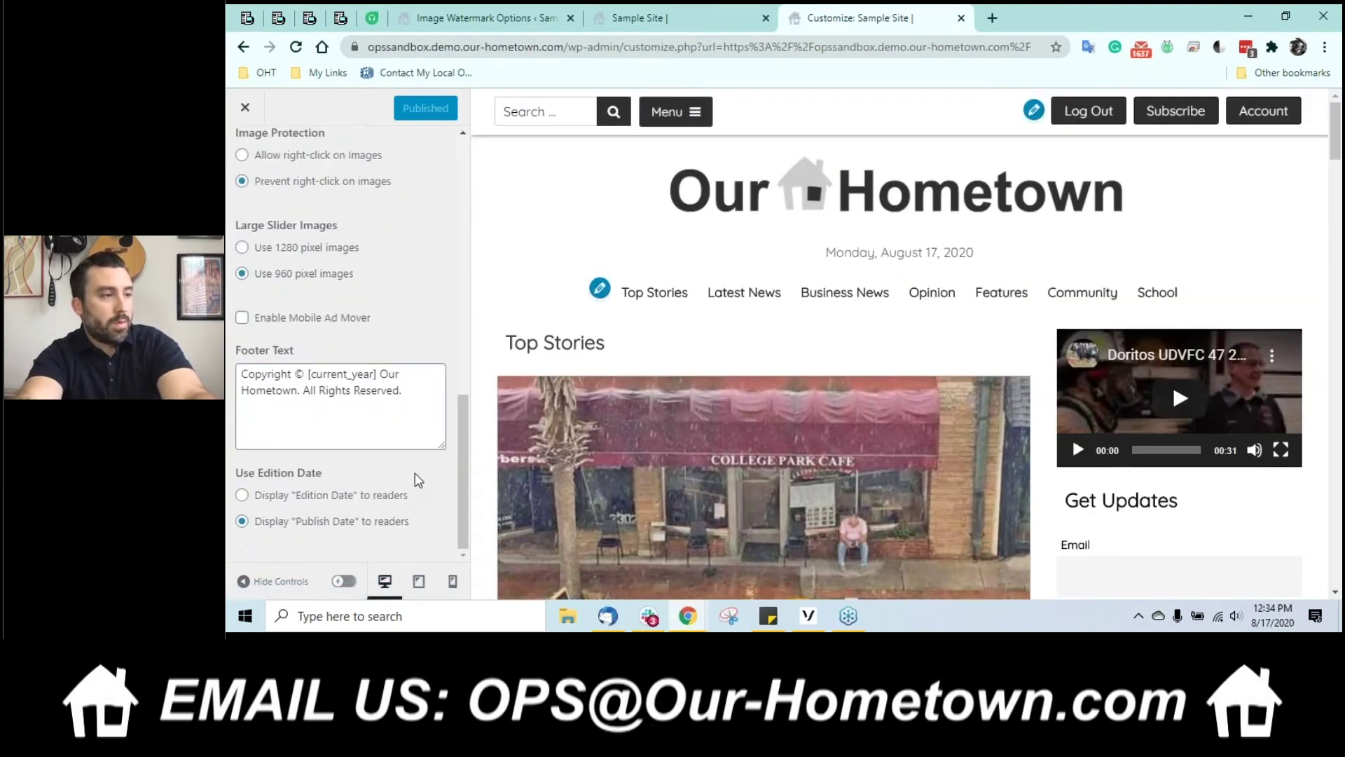
{"action": "left_click", "coordinate": [241, 154]}
{"action": "left_click", "coordinate": [409, 114]}
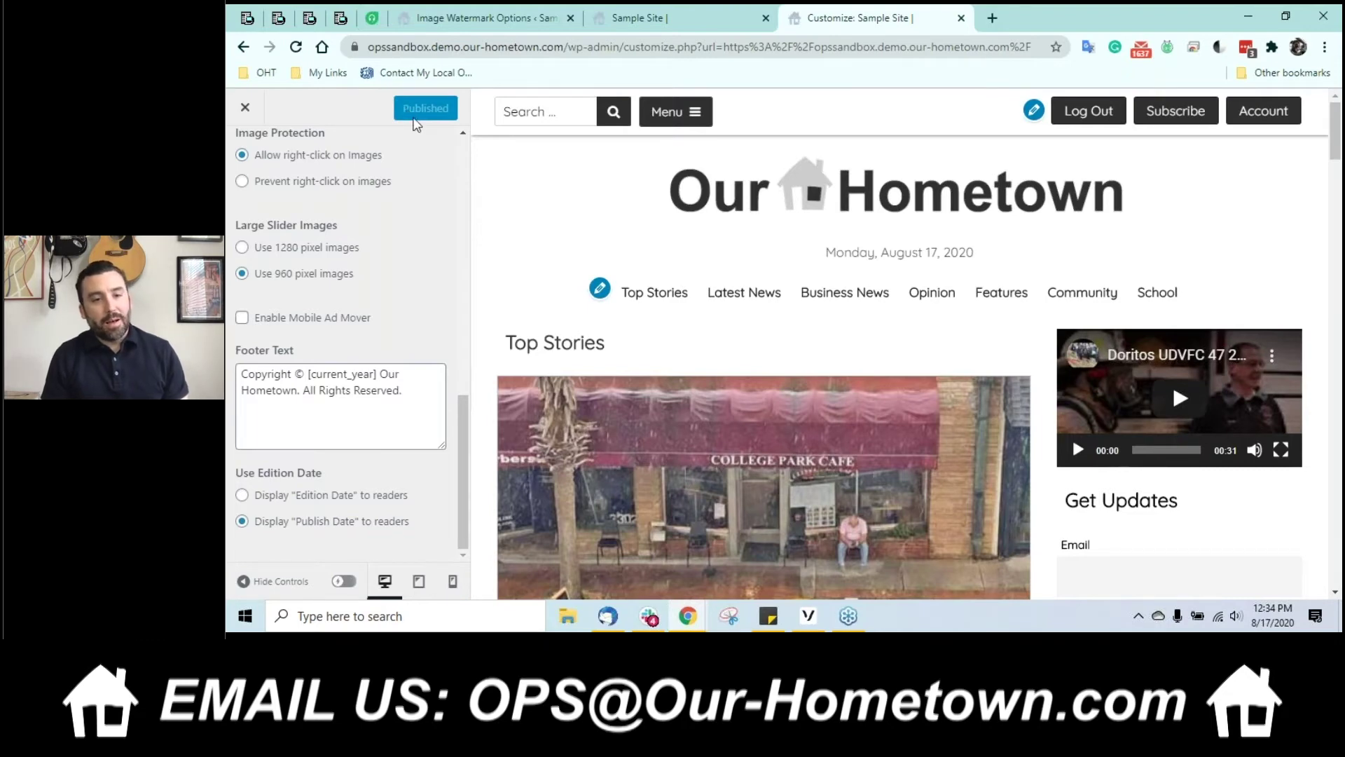
{"action": "left_click", "coordinate": [244, 111]}
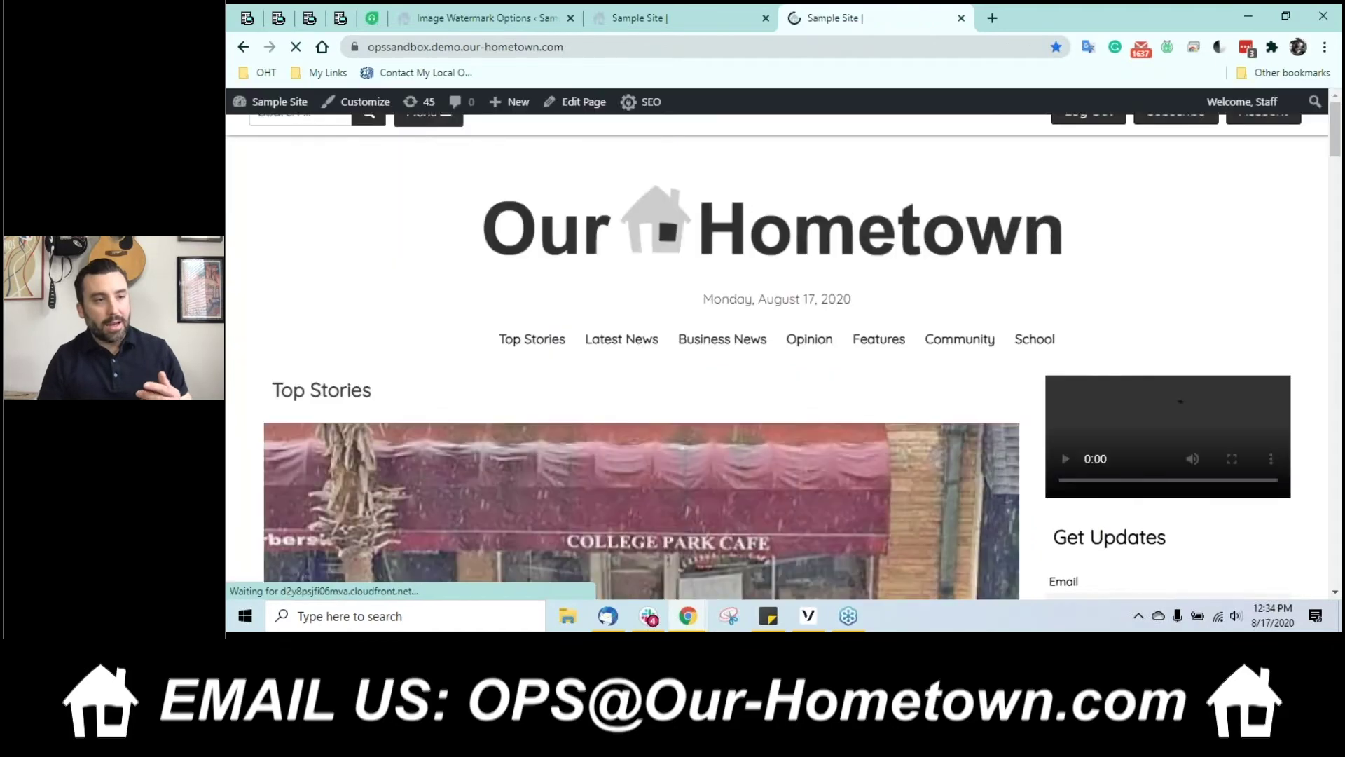
{"action": "scroll", "coordinate": [439, 182], "scroll_direction": "down", "scroll_amount": 3}
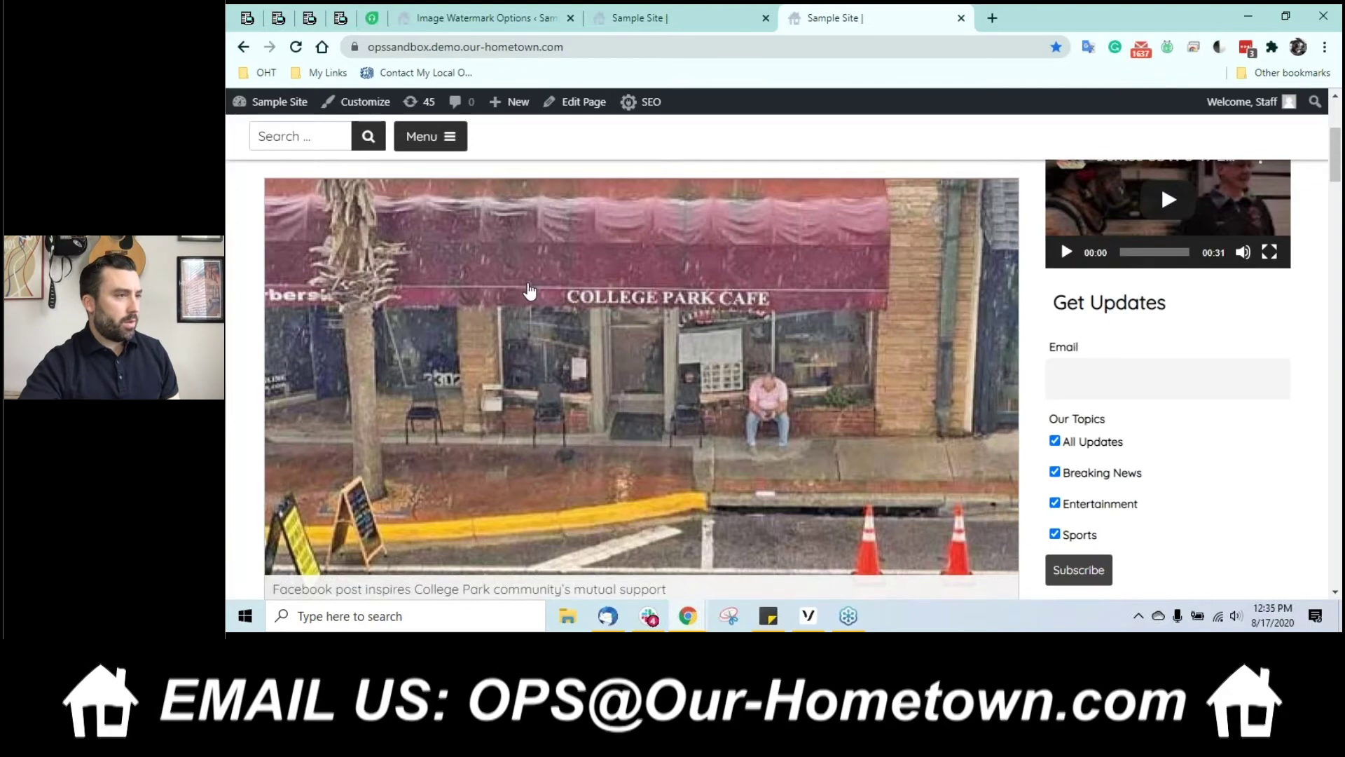
{"action": "scroll", "coordinate": [531, 290], "scroll_direction": "down", "scroll_amount": 1}
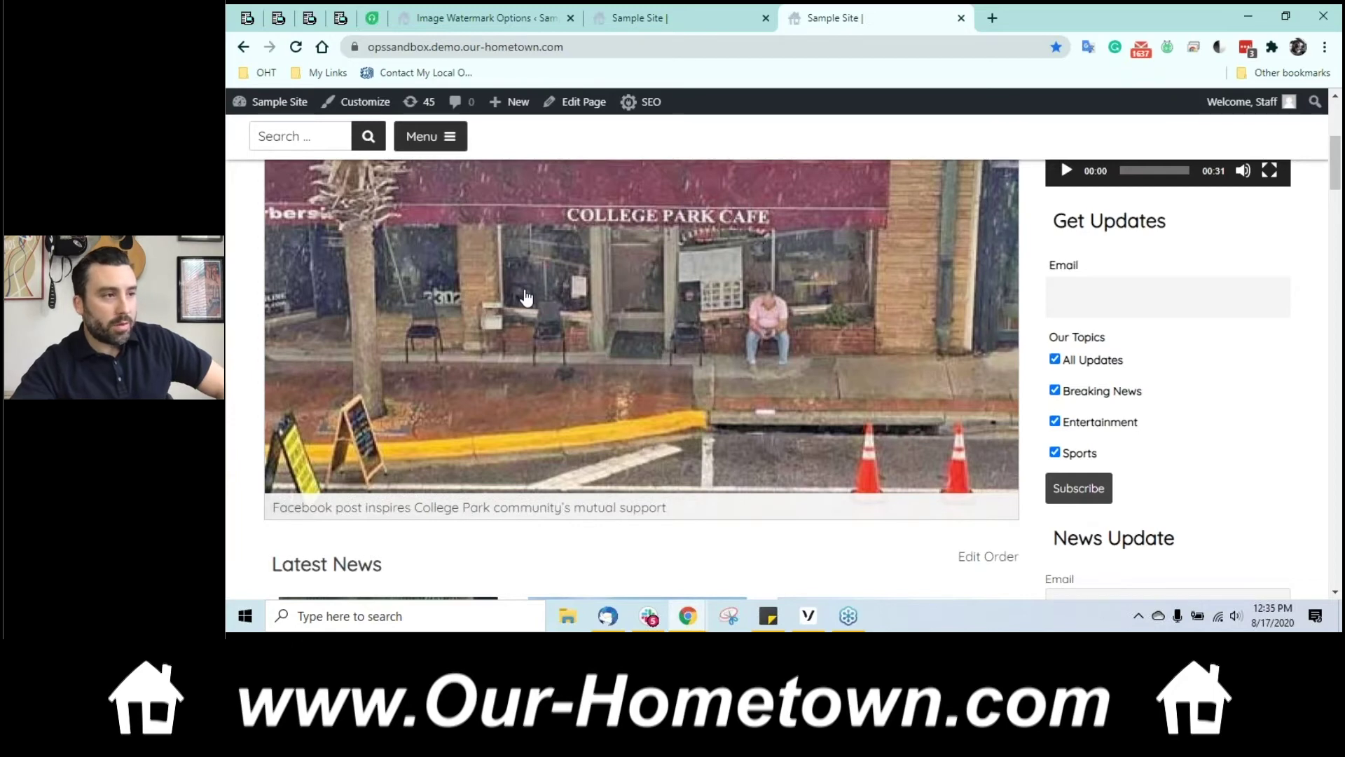
{"action": "left_click", "coordinate": [1054, 359]}
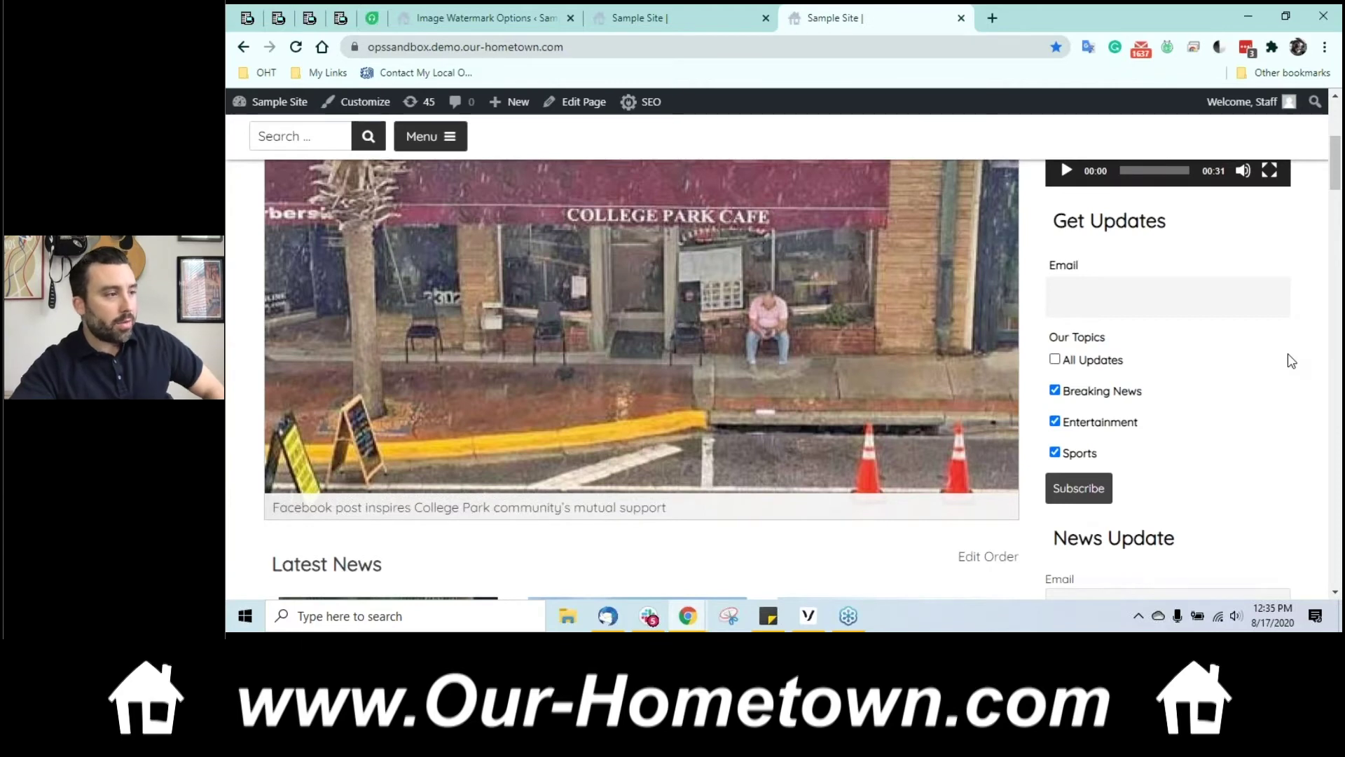
{"action": "left_click", "coordinate": [1287, 354]}
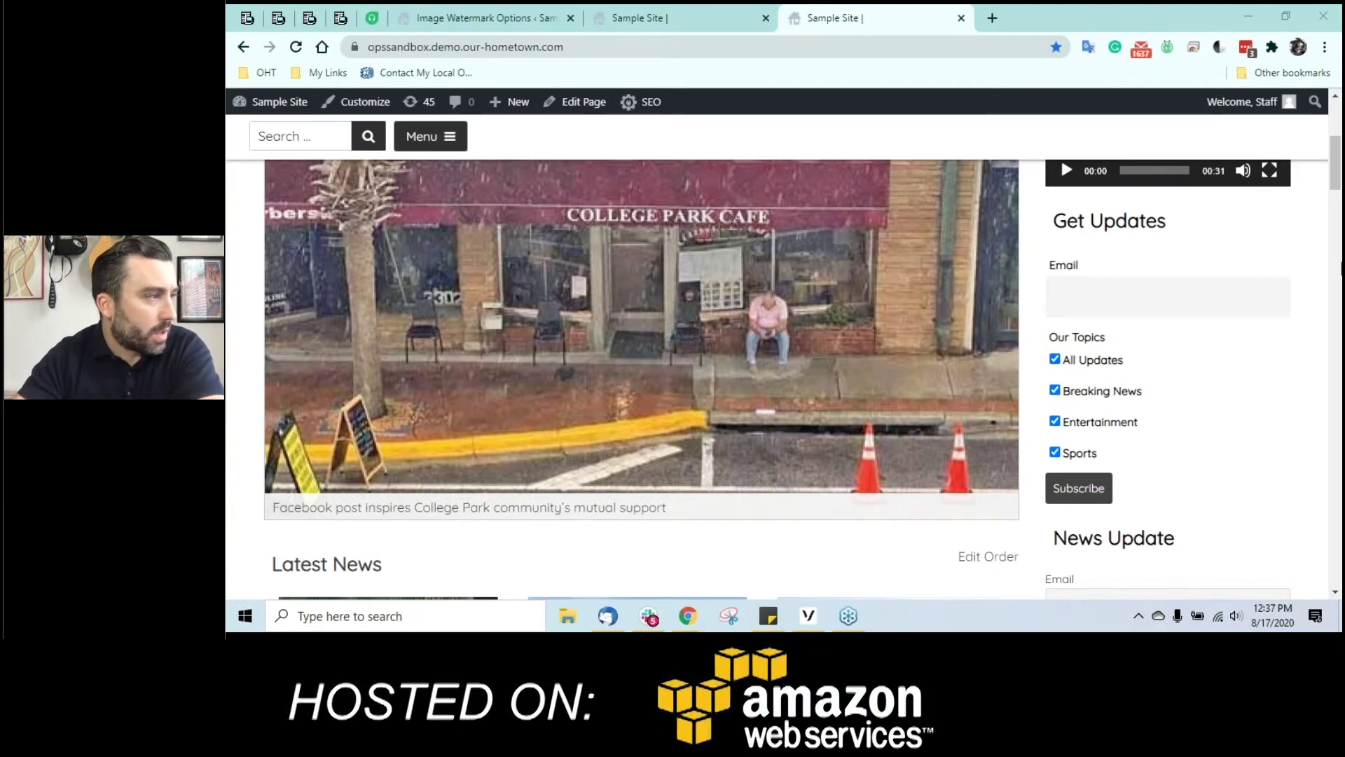
Step: Return to the Image Watermark settings and review the watermark alignment, offset and offset unit options
{"action": "left_click", "coordinate": [487, 18]}
{"action": "scroll", "coordinate": [692, 292], "scroll_direction": "down", "scroll_amount": 2}
{"action": "scroll", "coordinate": [692, 292], "scroll_direction": "down", "scroll_amount": 15}
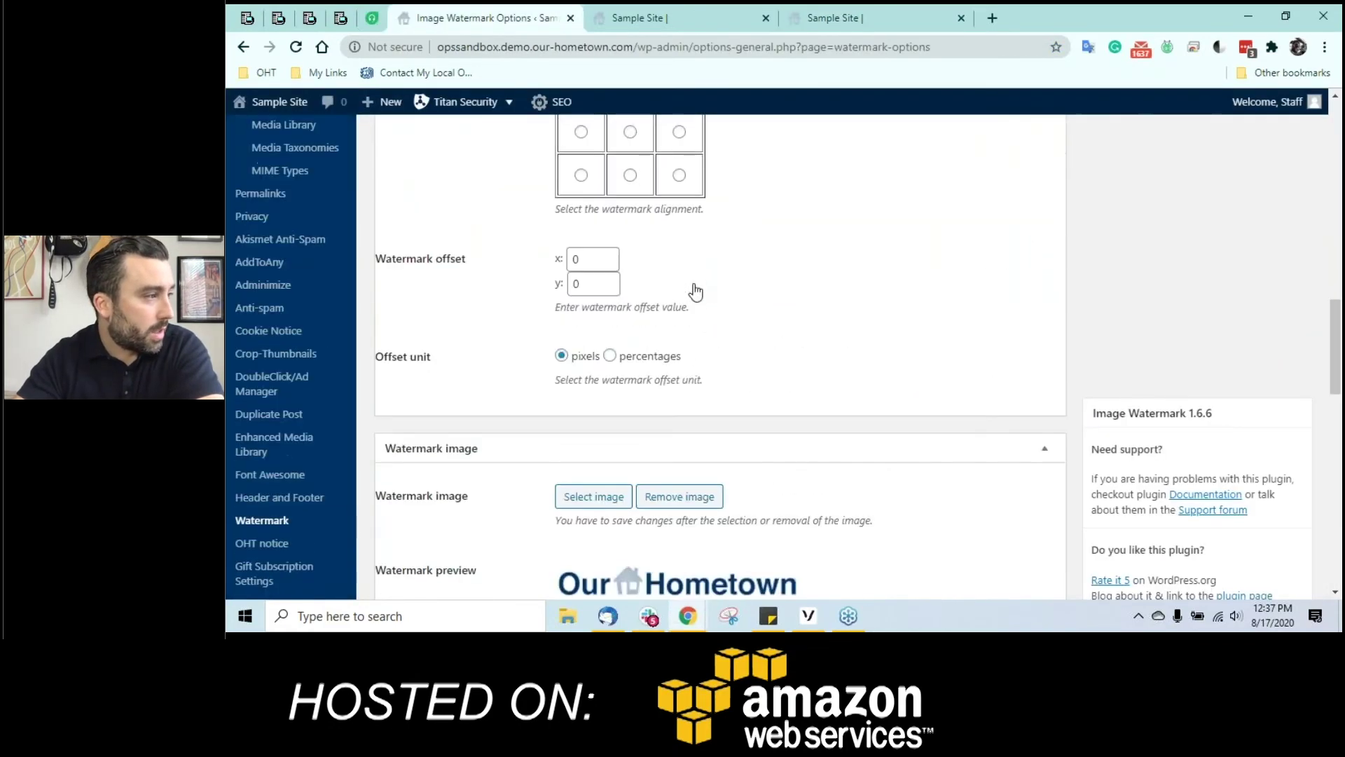
{"action": "scroll", "coordinate": [628, 249], "scroll_direction": "up", "scroll_amount": 2}
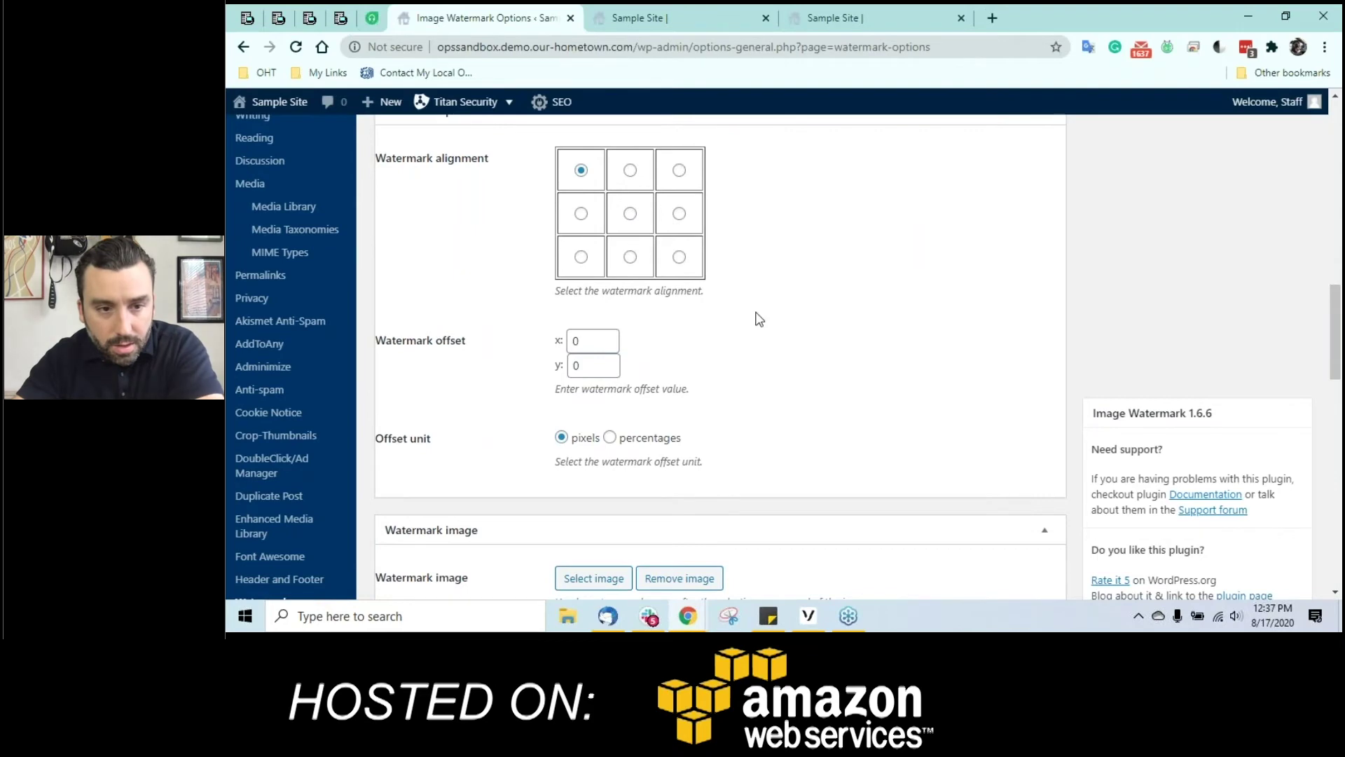
{"action": "scroll", "coordinate": [757, 318], "scroll_direction": "down", "scroll_amount": 1}
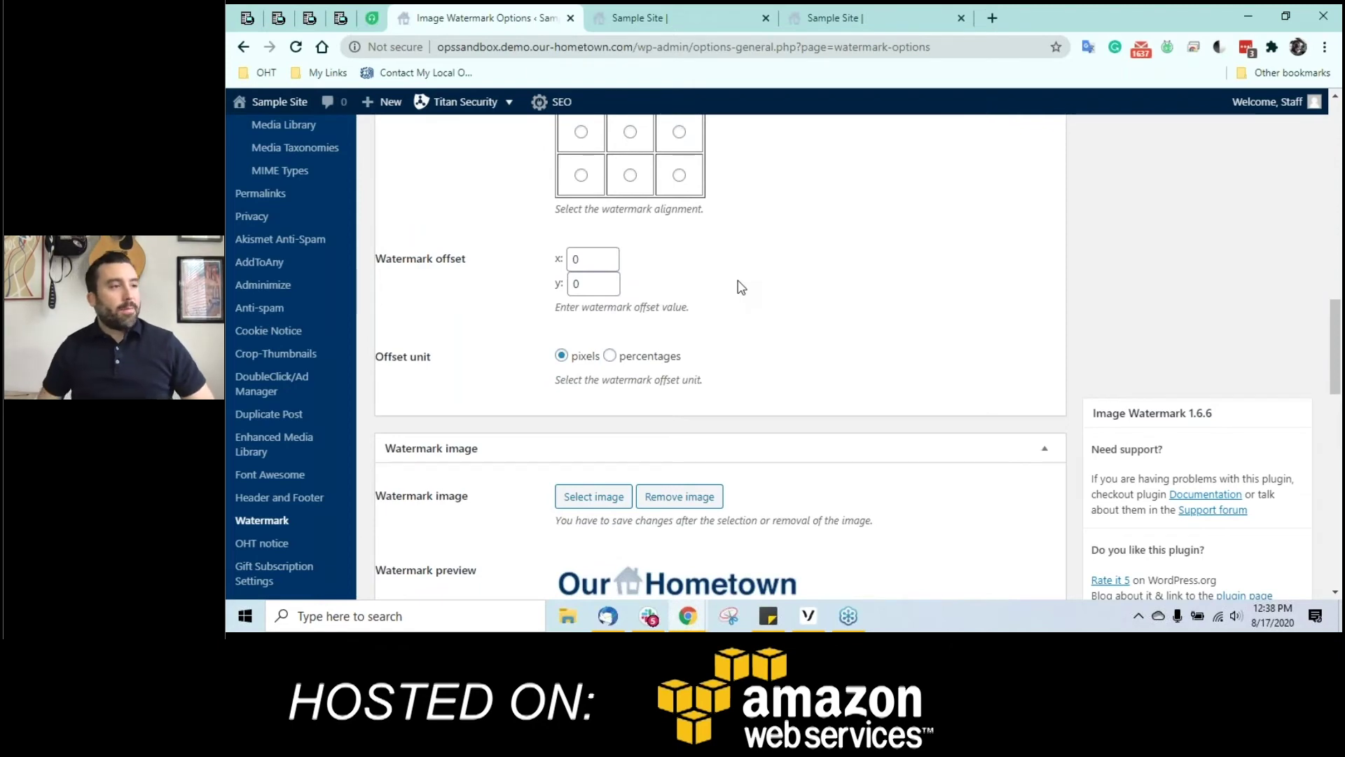
{"action": "double_click", "coordinate": [574, 259]}
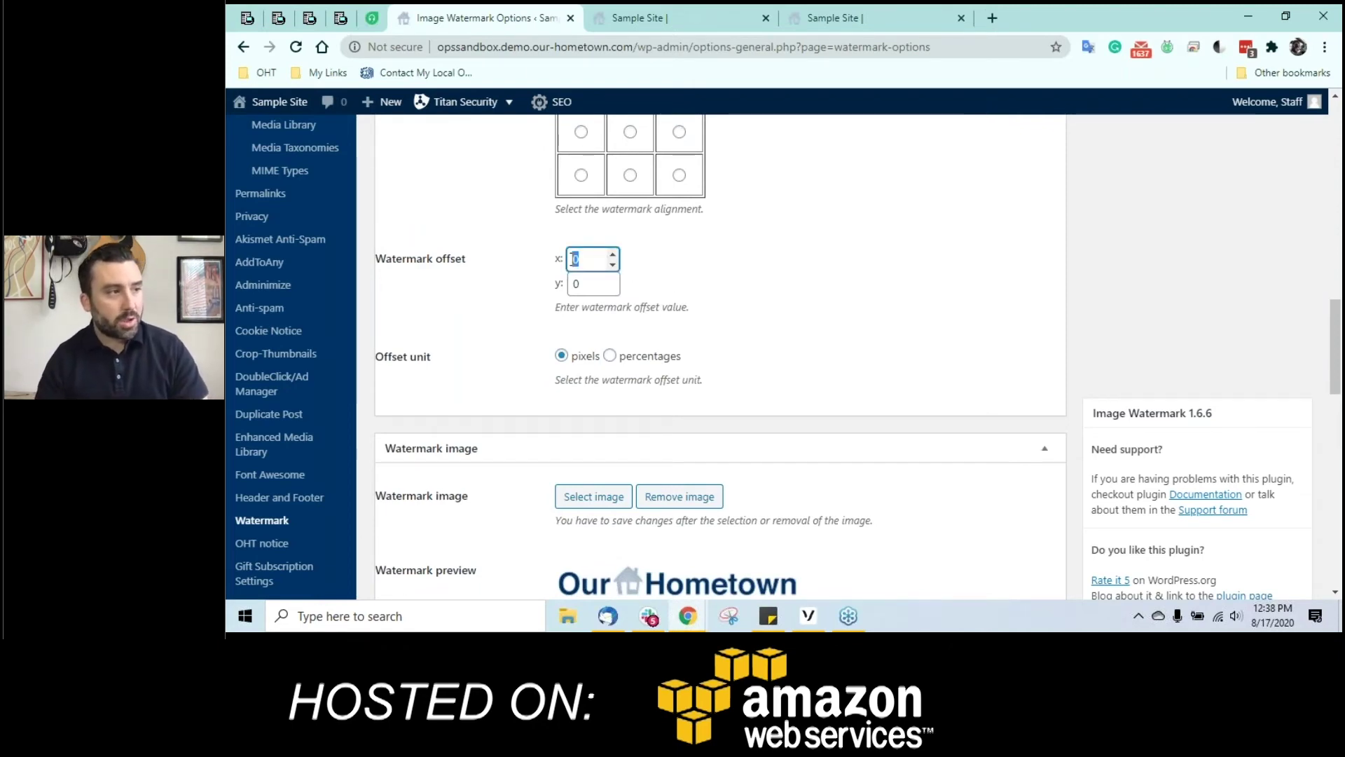
{"action": "left_click", "coordinate": [533, 270]}
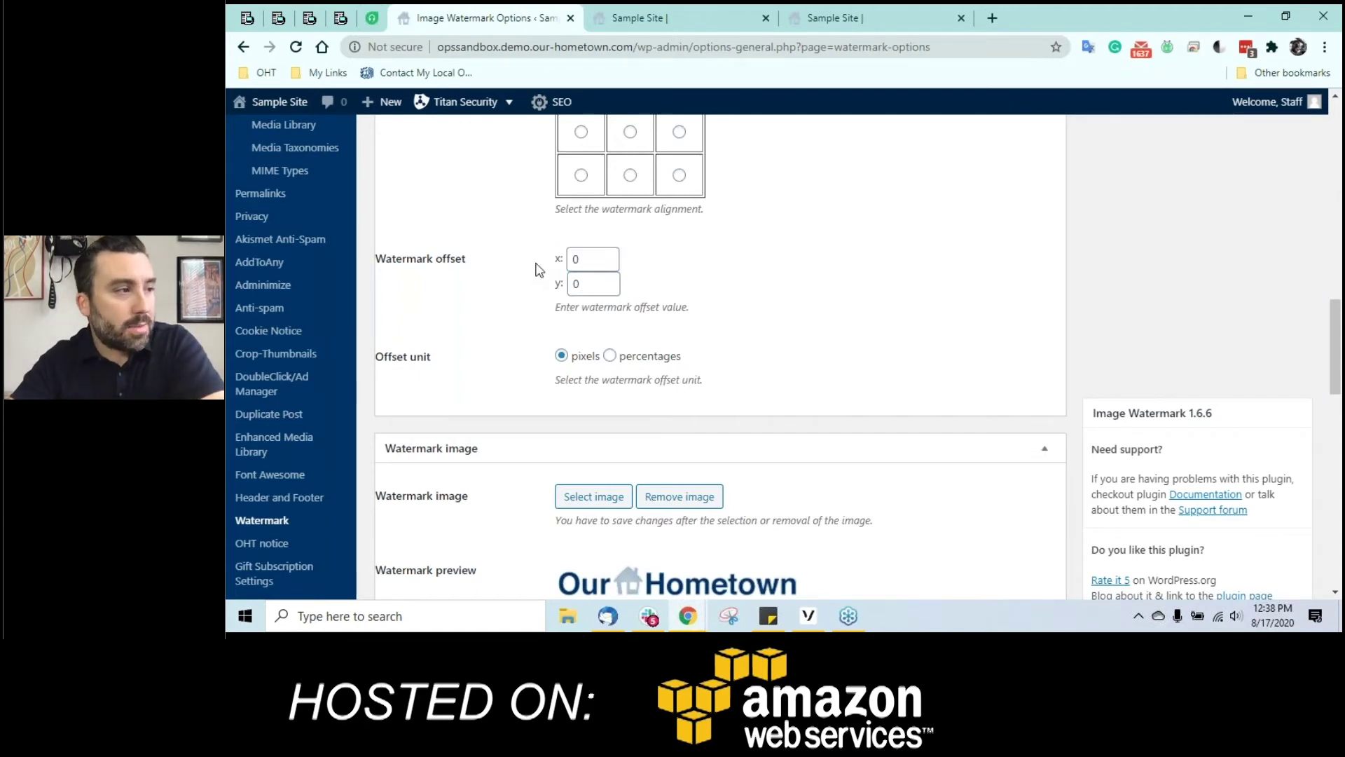
Step: Review the watermark image, size, scale, transparency, image quality, image format and image protection settings
{"action": "scroll", "coordinate": [539, 269], "scroll_direction": "down", "scroll_amount": 3}
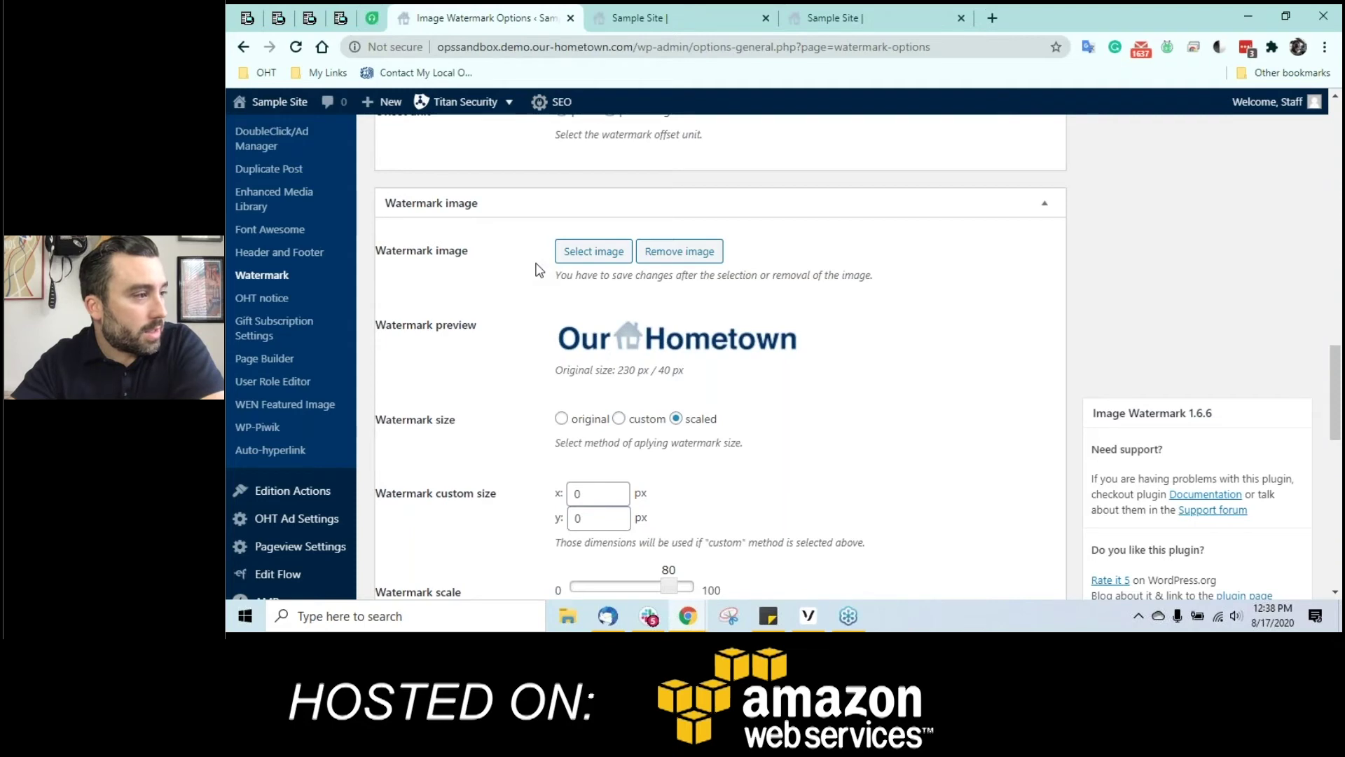
{"action": "scroll", "coordinate": [539, 269], "scroll_direction": "down", "scroll_amount": 1}
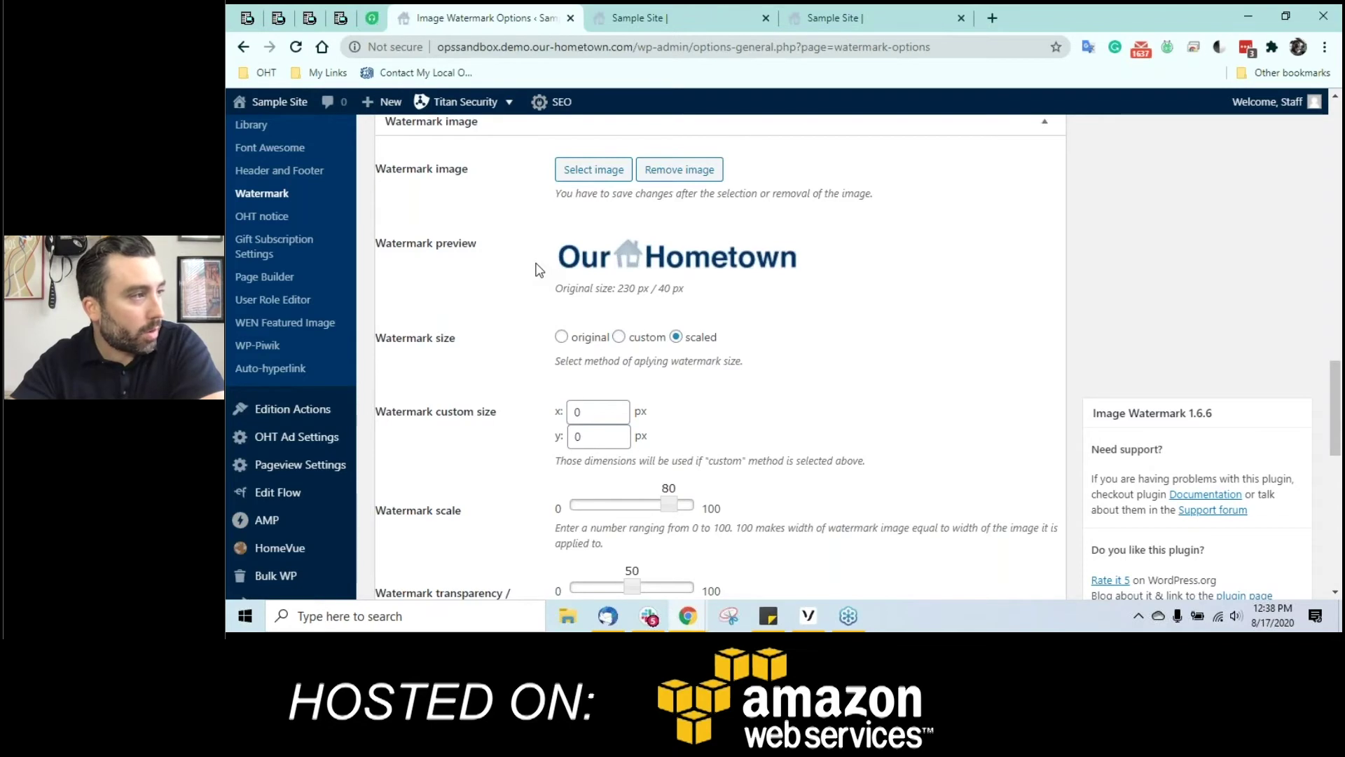
{"action": "scroll", "coordinate": [539, 270], "scroll_direction": "down", "scroll_amount": 2}
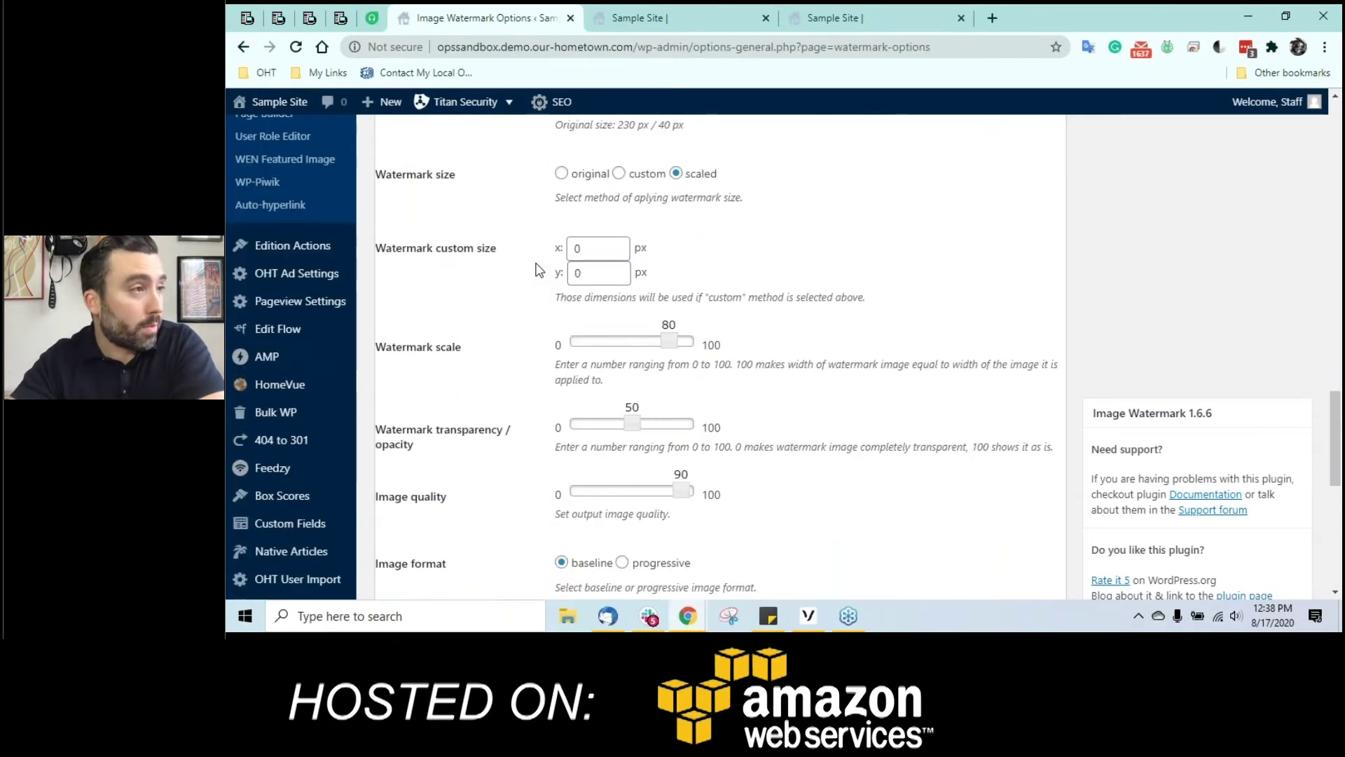
{"action": "scroll", "coordinate": [539, 270], "scroll_direction": "down", "scroll_amount": 2}
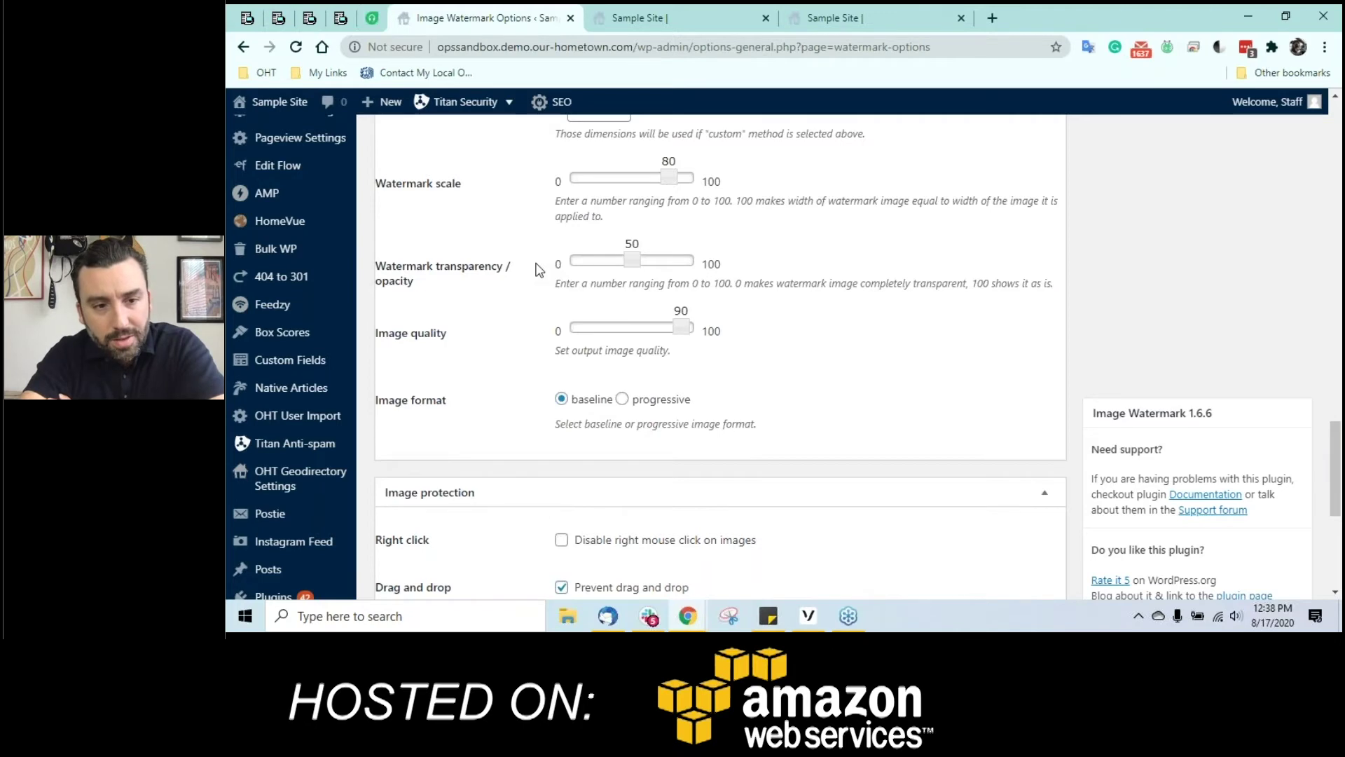
{"action": "scroll", "coordinate": [538, 270], "scroll_direction": "down", "scroll_amount": 1}
{"action": "scroll", "coordinate": [539, 270], "scroll_direction": "down", "scroll_amount": 1}
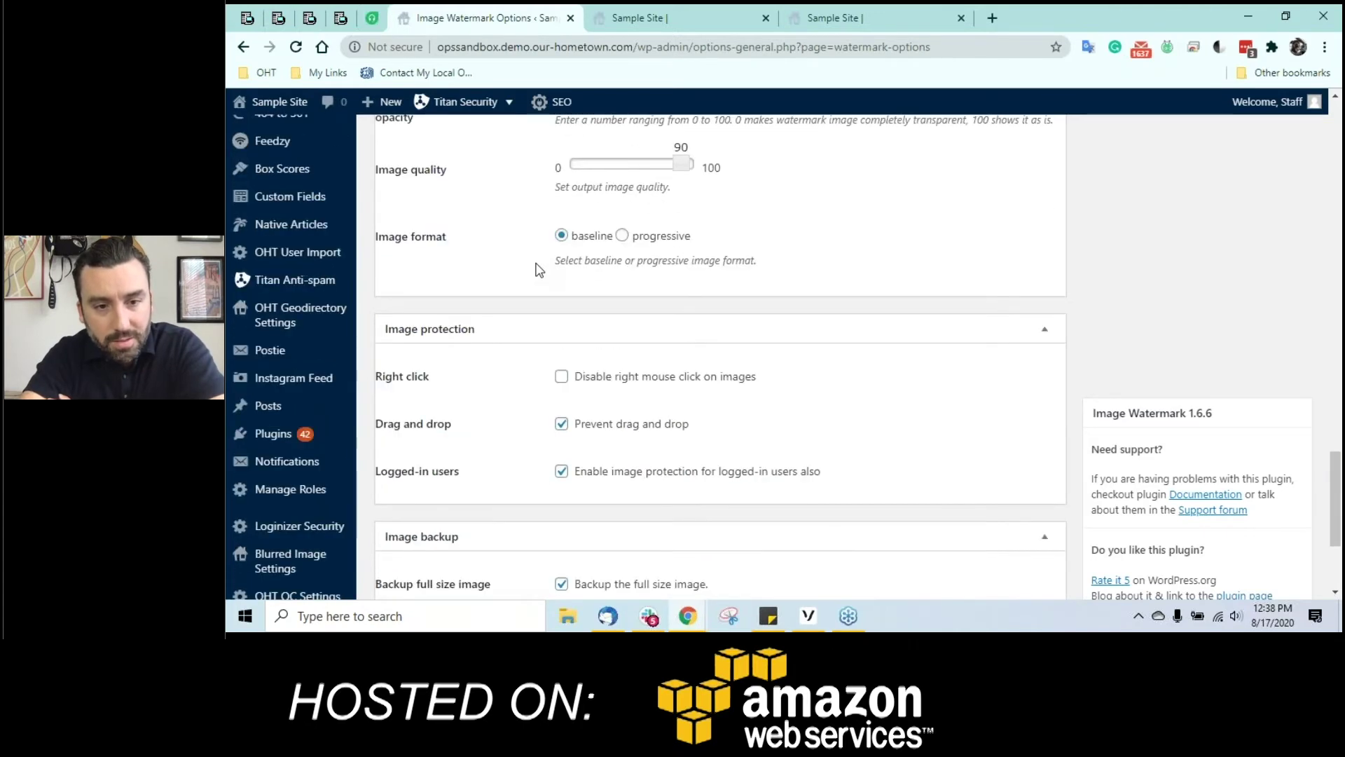
Step: Review the image protection and image backup options, and look back through the watermark image, position and general settings
{"action": "scroll", "coordinate": [539, 269], "scroll_direction": "down", "scroll_amount": 2}
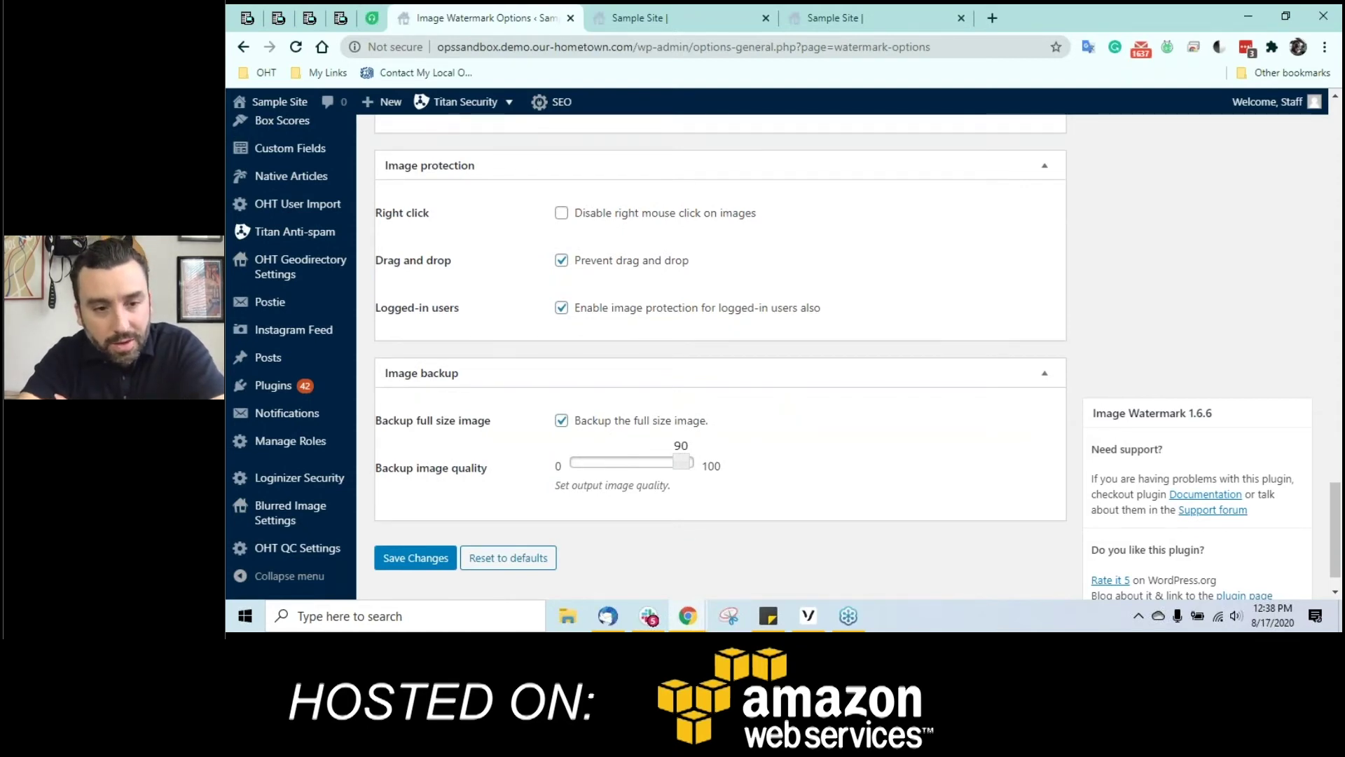
{"action": "scroll", "coordinate": [540, 269], "scroll_direction": "up", "scroll_amount": 5}
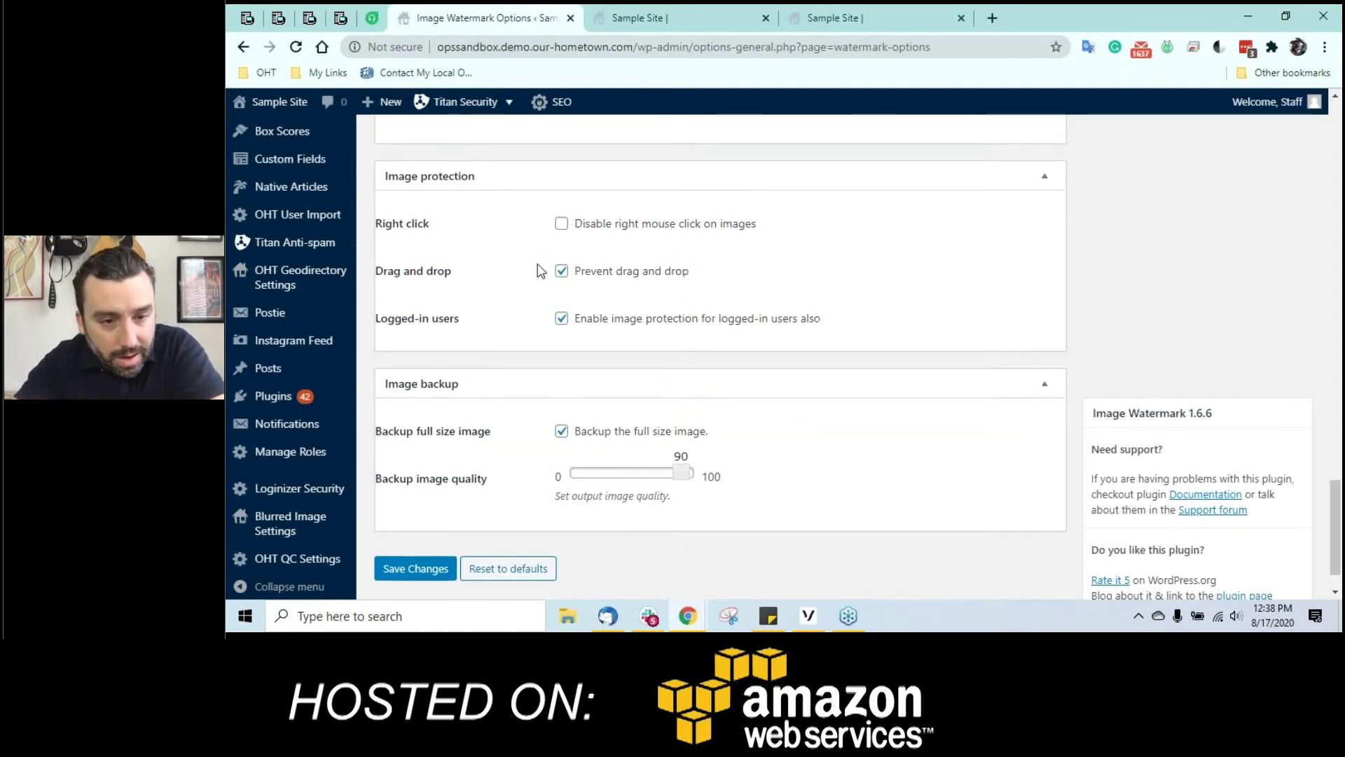
{"action": "scroll", "coordinate": [539, 269], "scroll_direction": "up", "scroll_amount": 2}
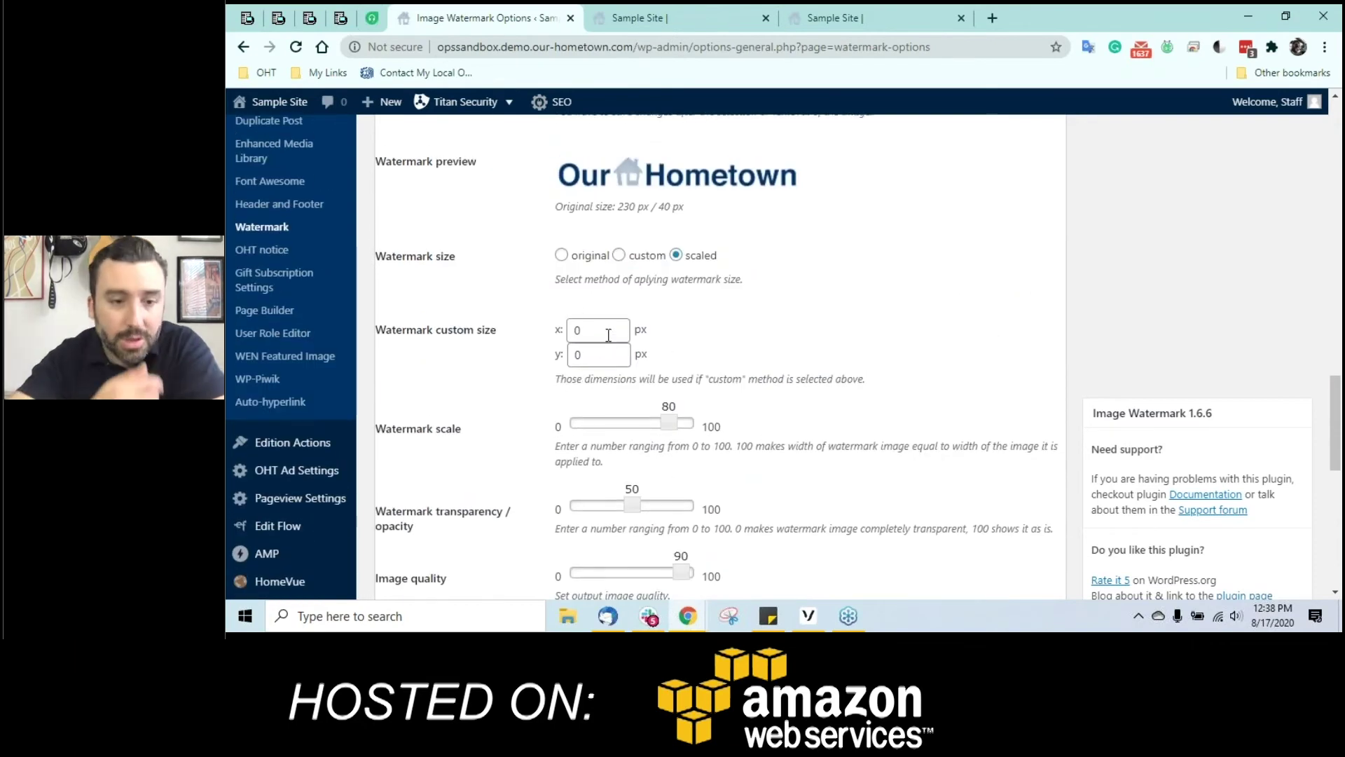
{"action": "scroll", "coordinate": [608, 335], "scroll_direction": "down", "scroll_amount": 6}
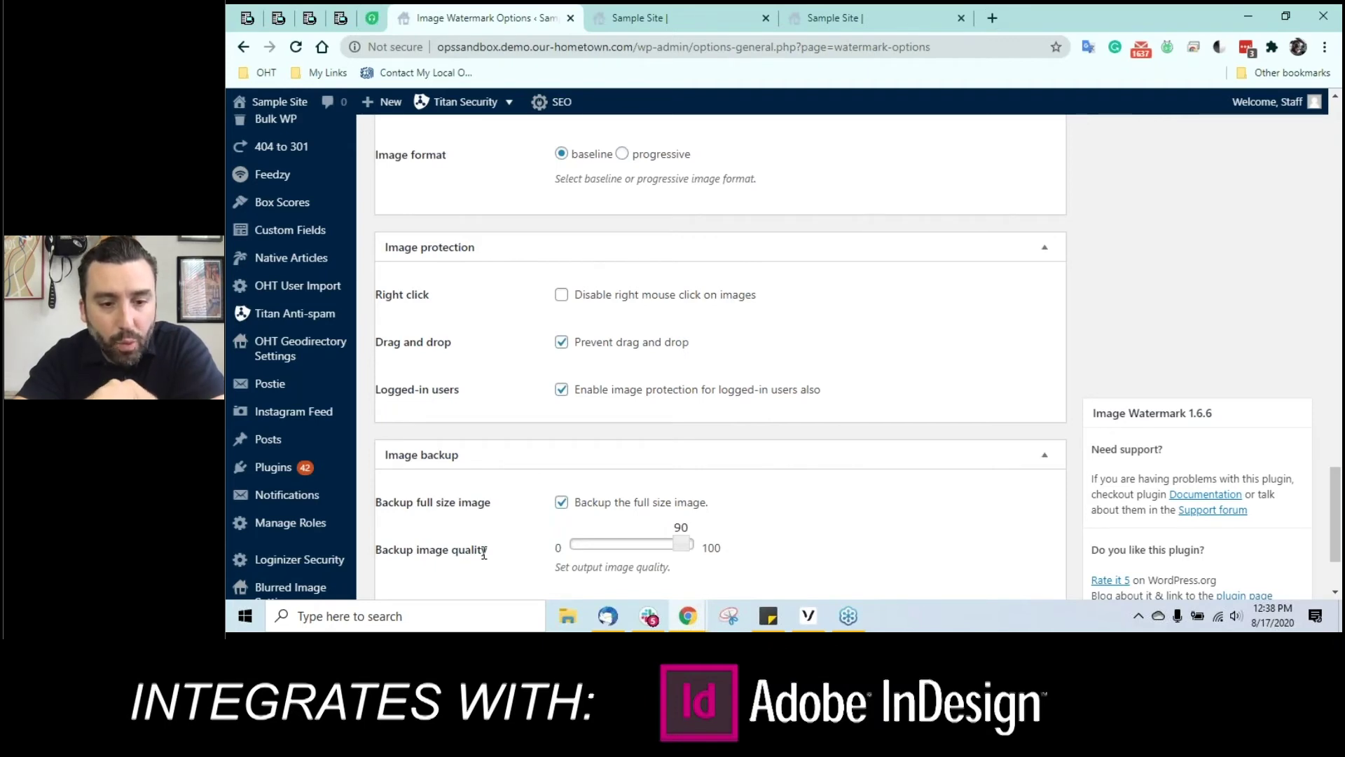
{"action": "scroll", "coordinate": [632, 529], "scroll_direction": "up", "scroll_amount": 2}
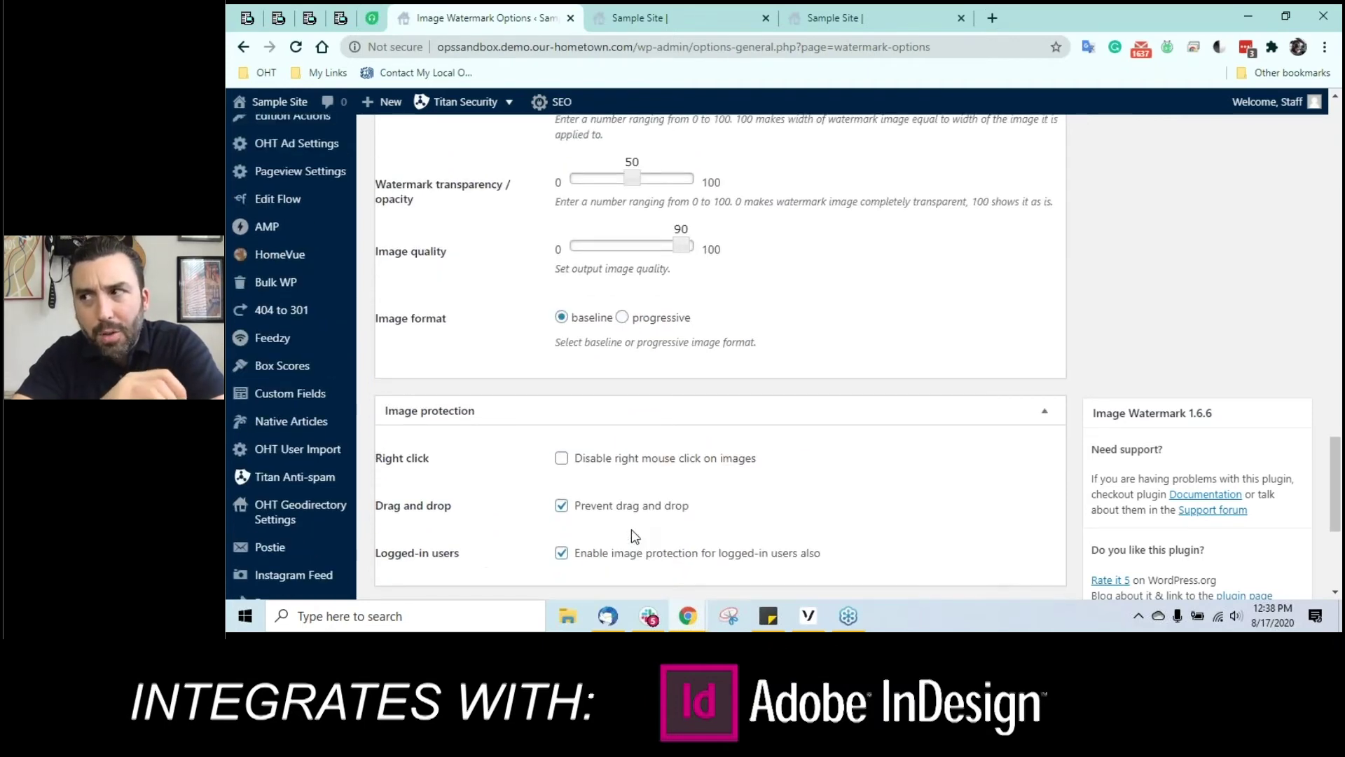
{"action": "scroll", "coordinate": [632, 532], "scroll_direction": "up", "scroll_amount": 2}
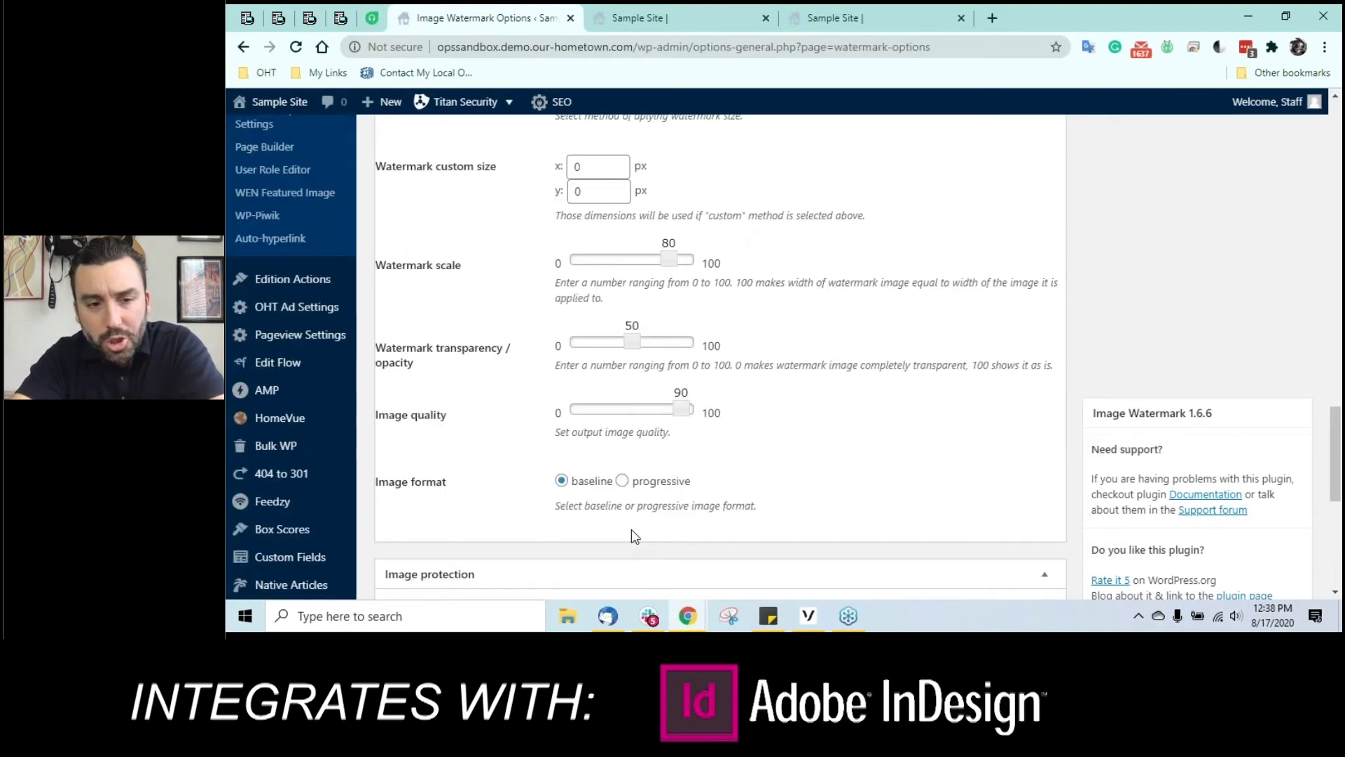
{"action": "scroll", "coordinate": [632, 530], "scroll_direction": "up", "scroll_amount": 9}
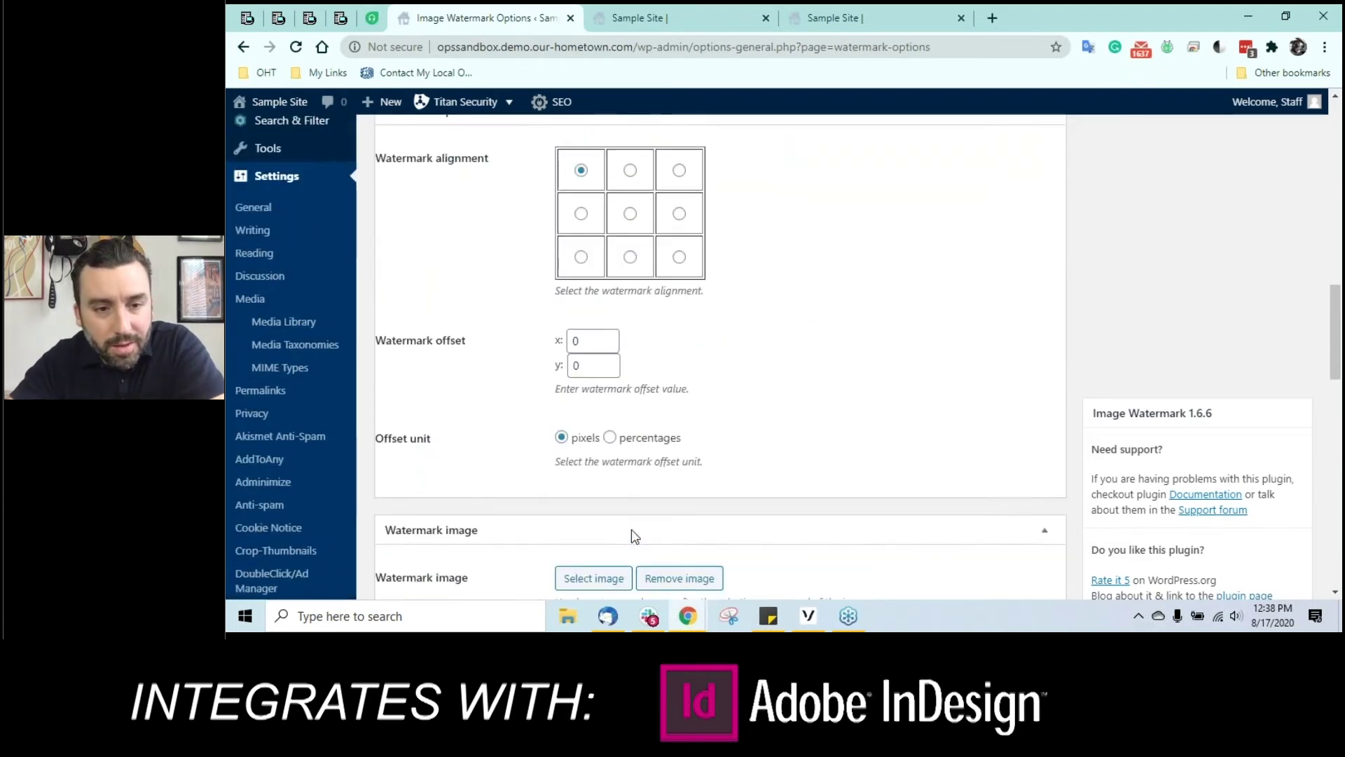
{"action": "scroll", "coordinate": [632, 528], "scroll_direction": "up", "scroll_amount": 5}
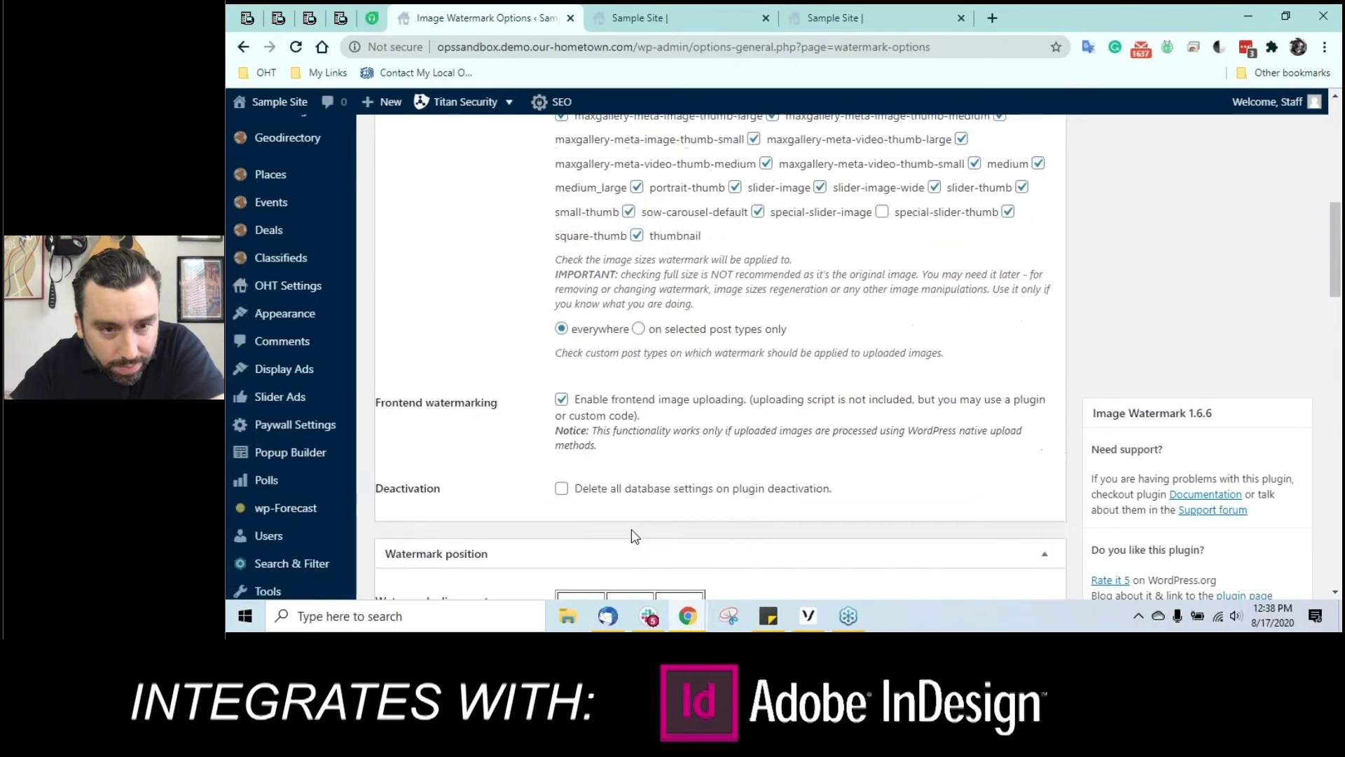
{"action": "scroll", "coordinate": [632, 528], "scroll_direction": "up", "scroll_amount": 6}
{"action": "scroll", "coordinate": [632, 528], "scroll_direction": "down", "scroll_amount": 2}
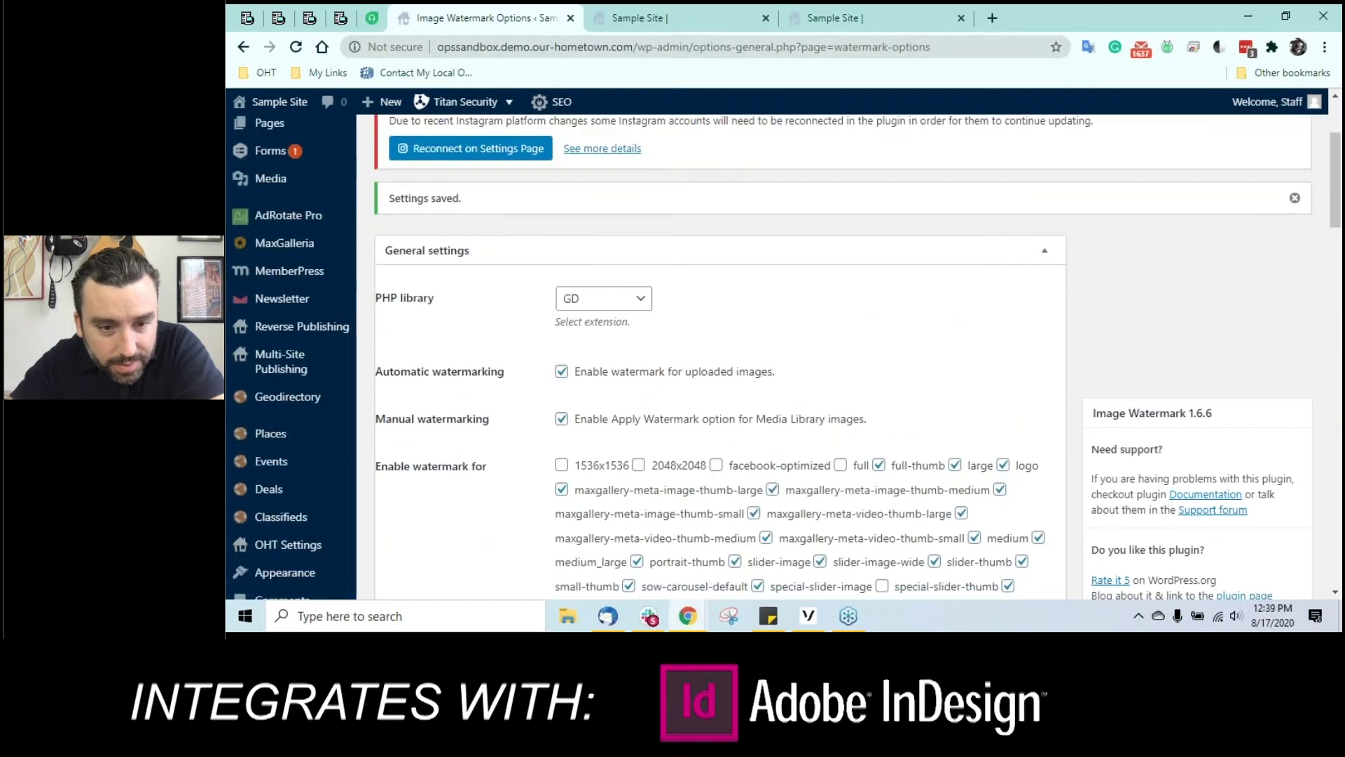
Step: Enable watermarking for the full image size and restrict it to selected post types only, choosing oht_article
{"action": "scroll", "coordinate": [919, 439], "scroll_direction": "down", "scroll_amount": 3}
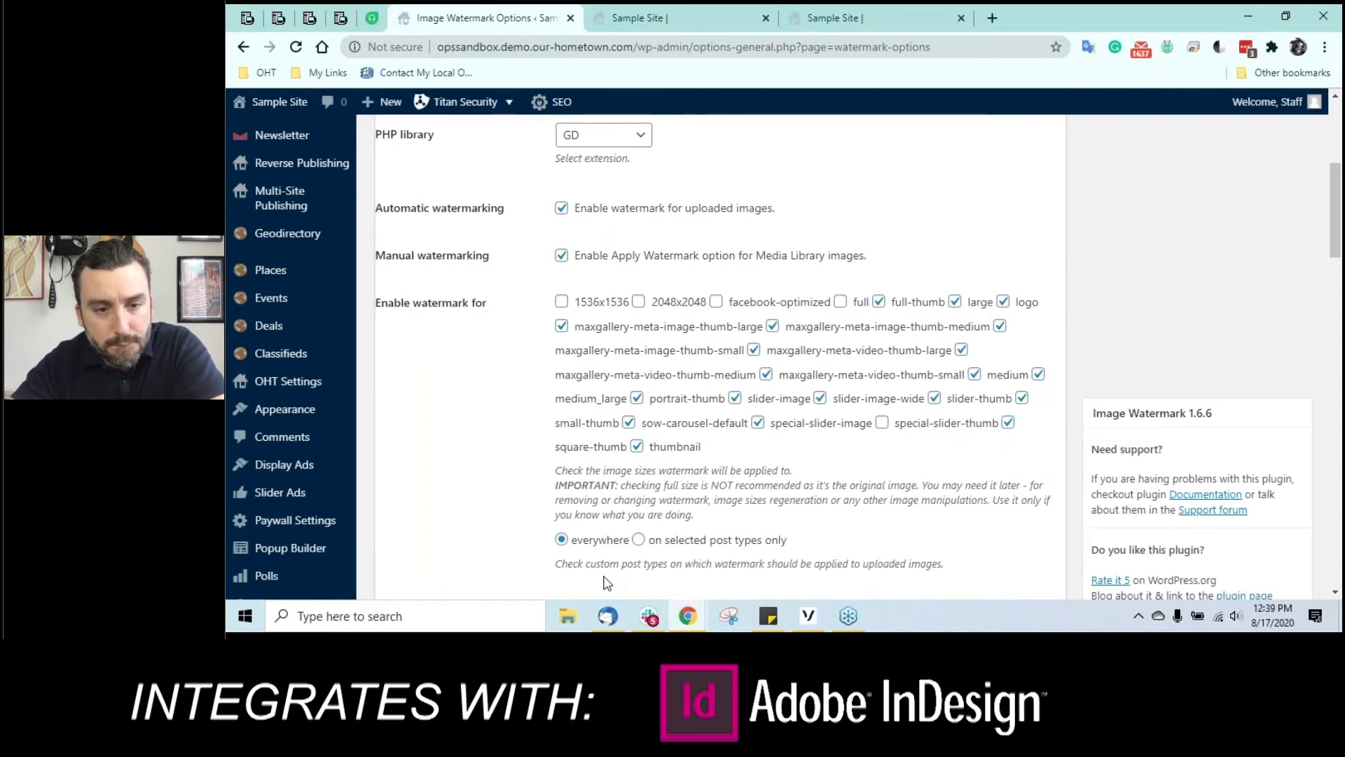
{"action": "left_click", "coordinate": [840, 301]}
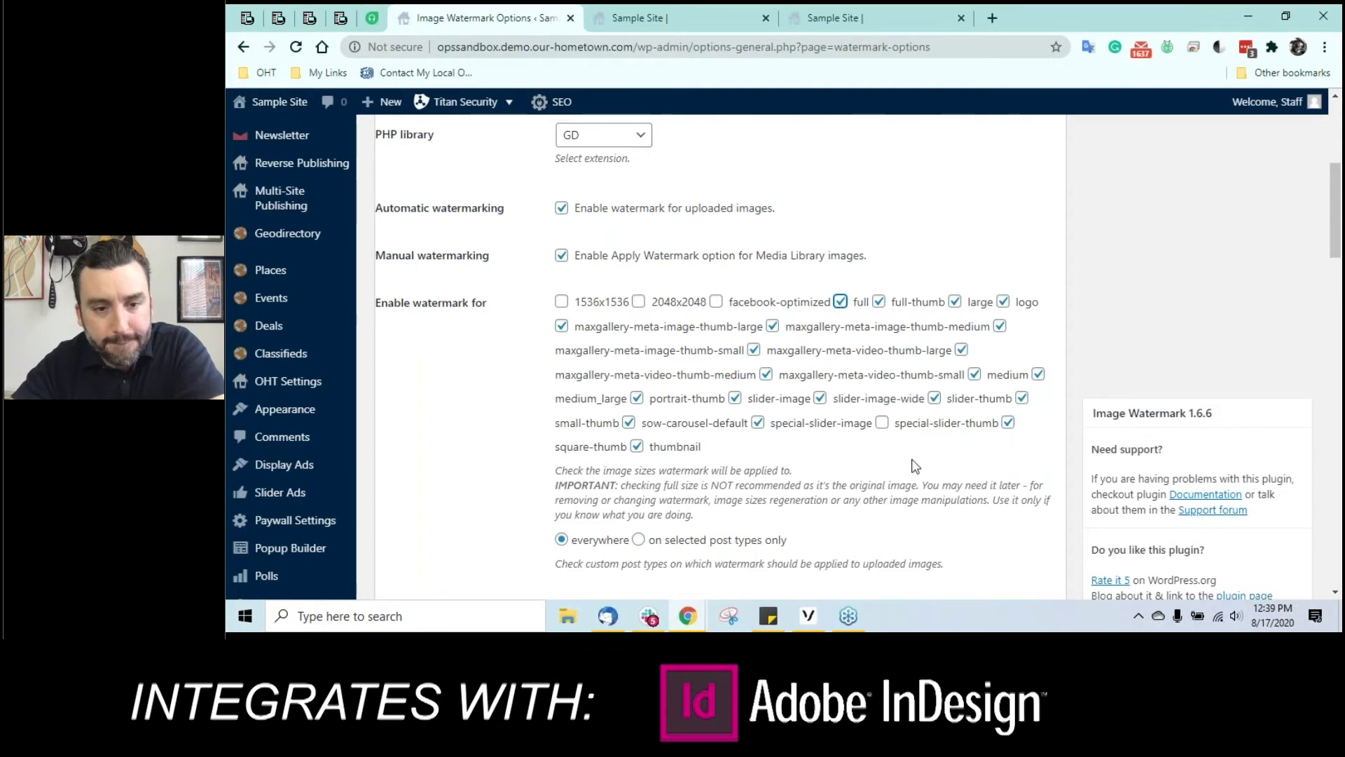
{"action": "scroll", "coordinate": [915, 465], "scroll_direction": "down", "scroll_amount": 1}
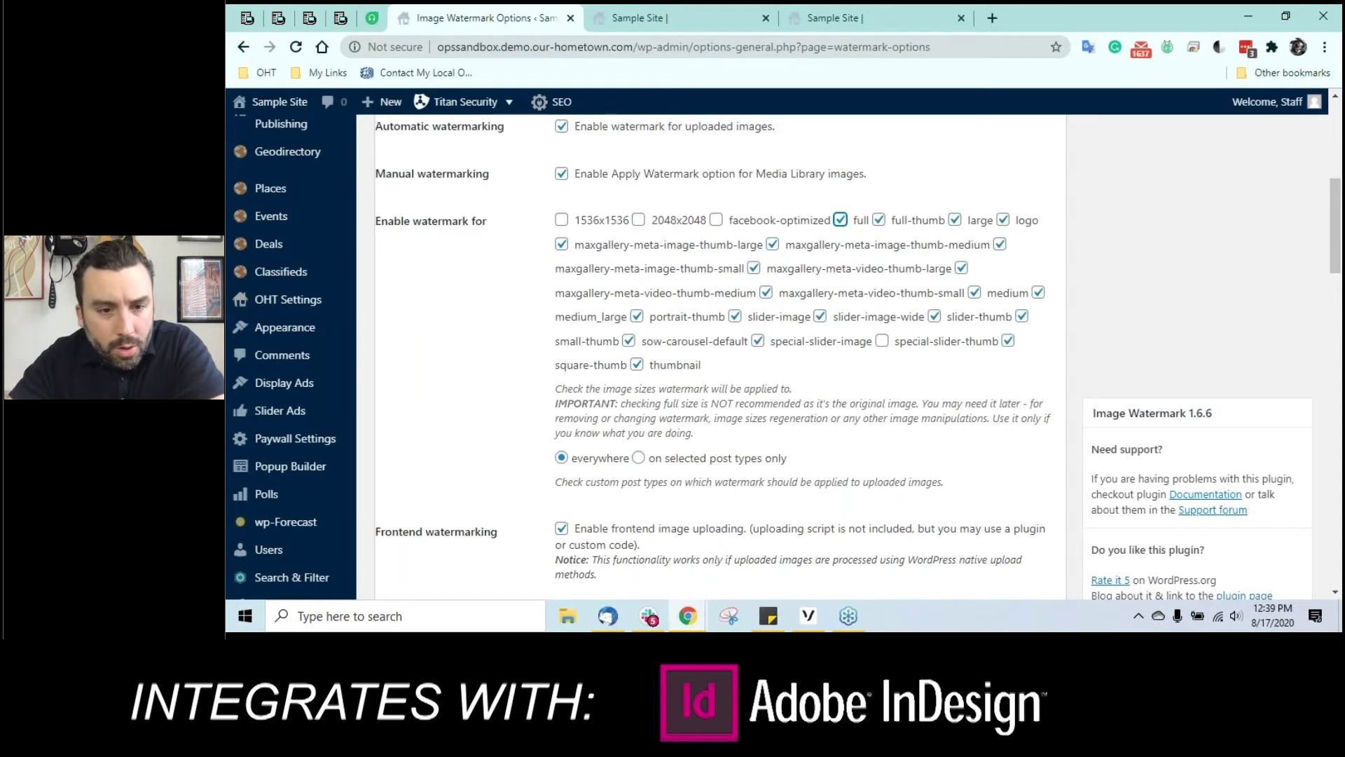
{"action": "left_click", "coordinate": [638, 457]}
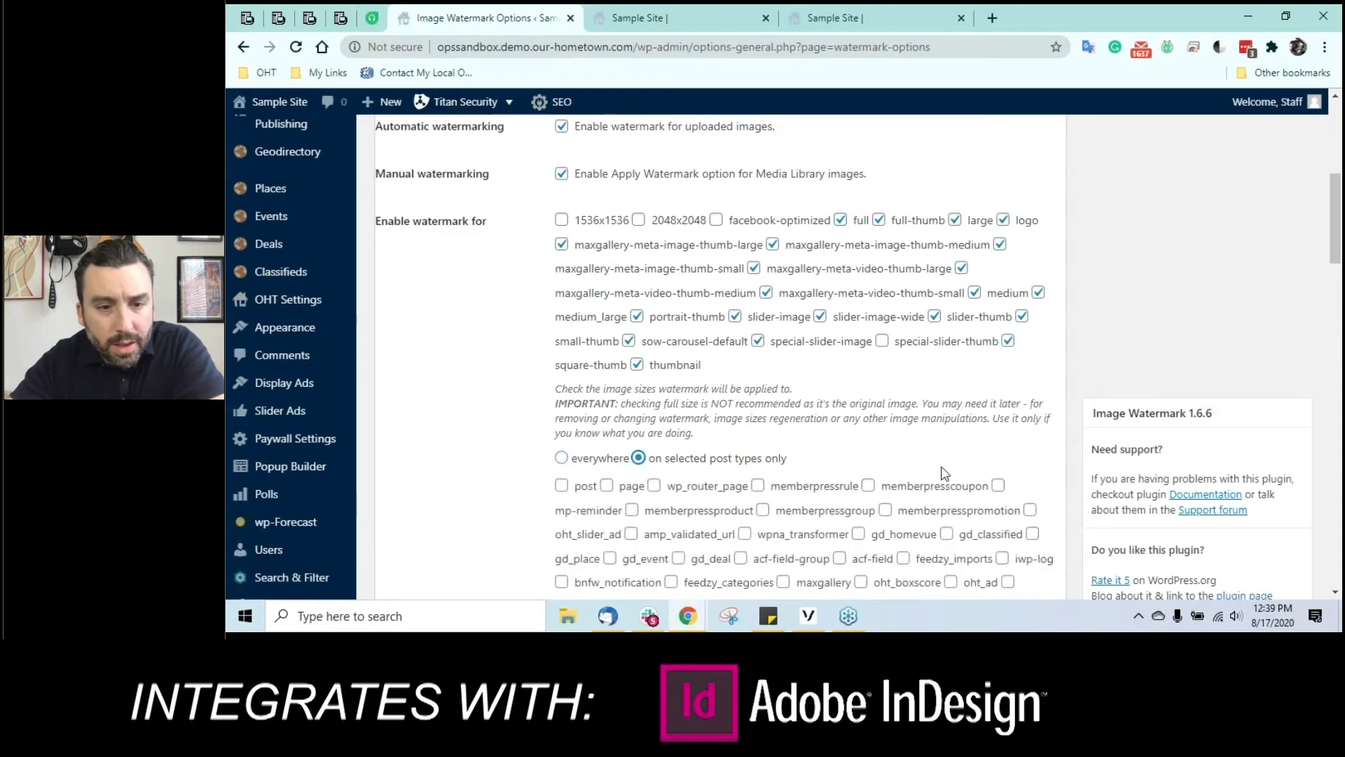
{"action": "scroll", "coordinate": [942, 474], "scroll_direction": "down", "scroll_amount": 3}
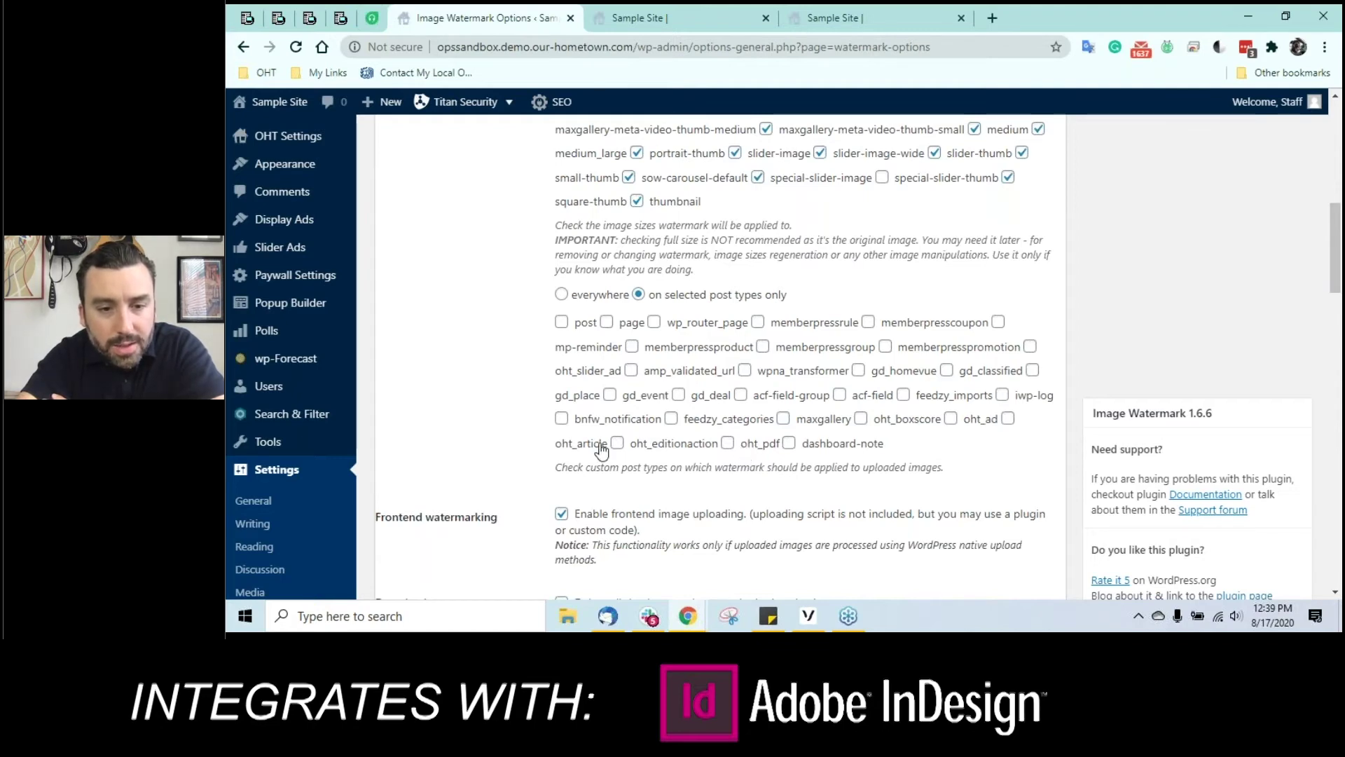
{"action": "left_click", "coordinate": [1007, 418]}
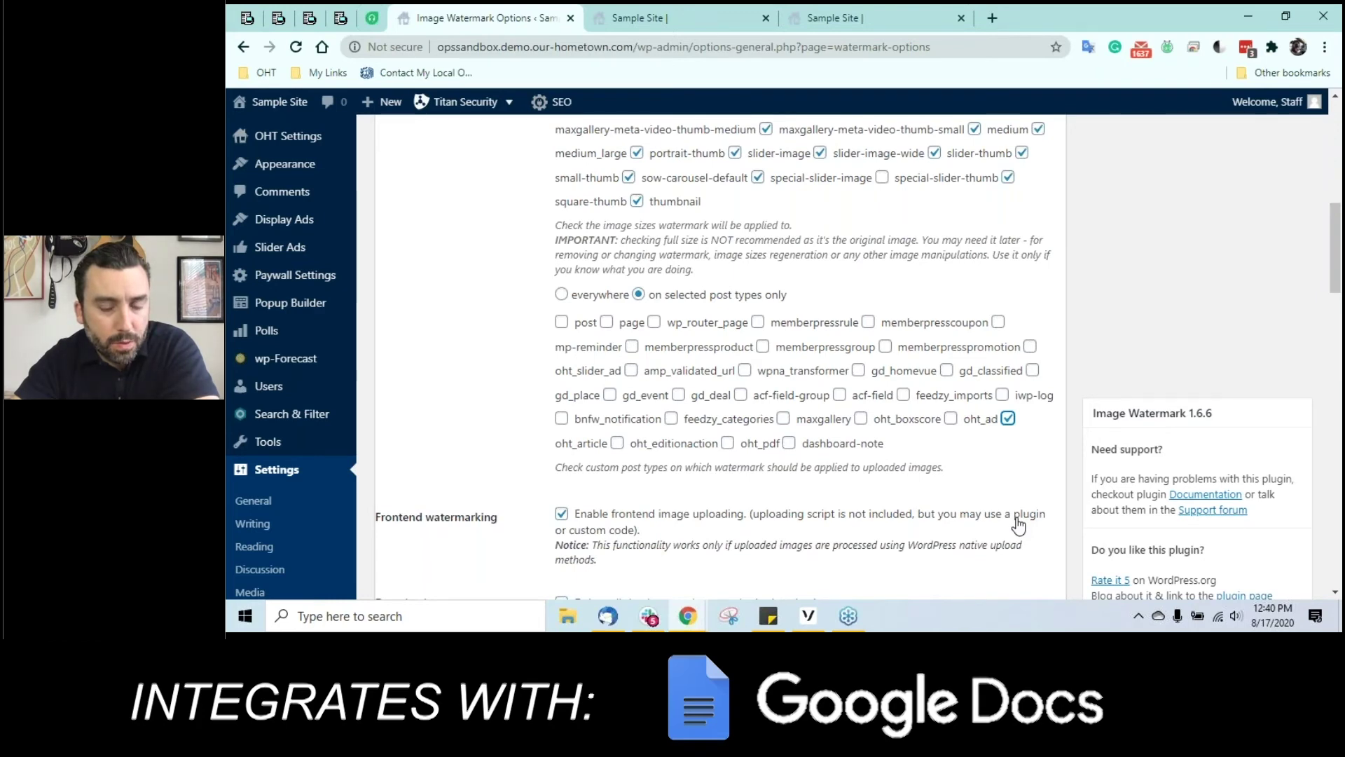
Step: Set the watermark transparency/opacity to 20 and the watermark scale to 50, and save the changes
{"action": "scroll", "coordinate": [1023, 522], "scroll_direction": "down", "scroll_amount": 10}
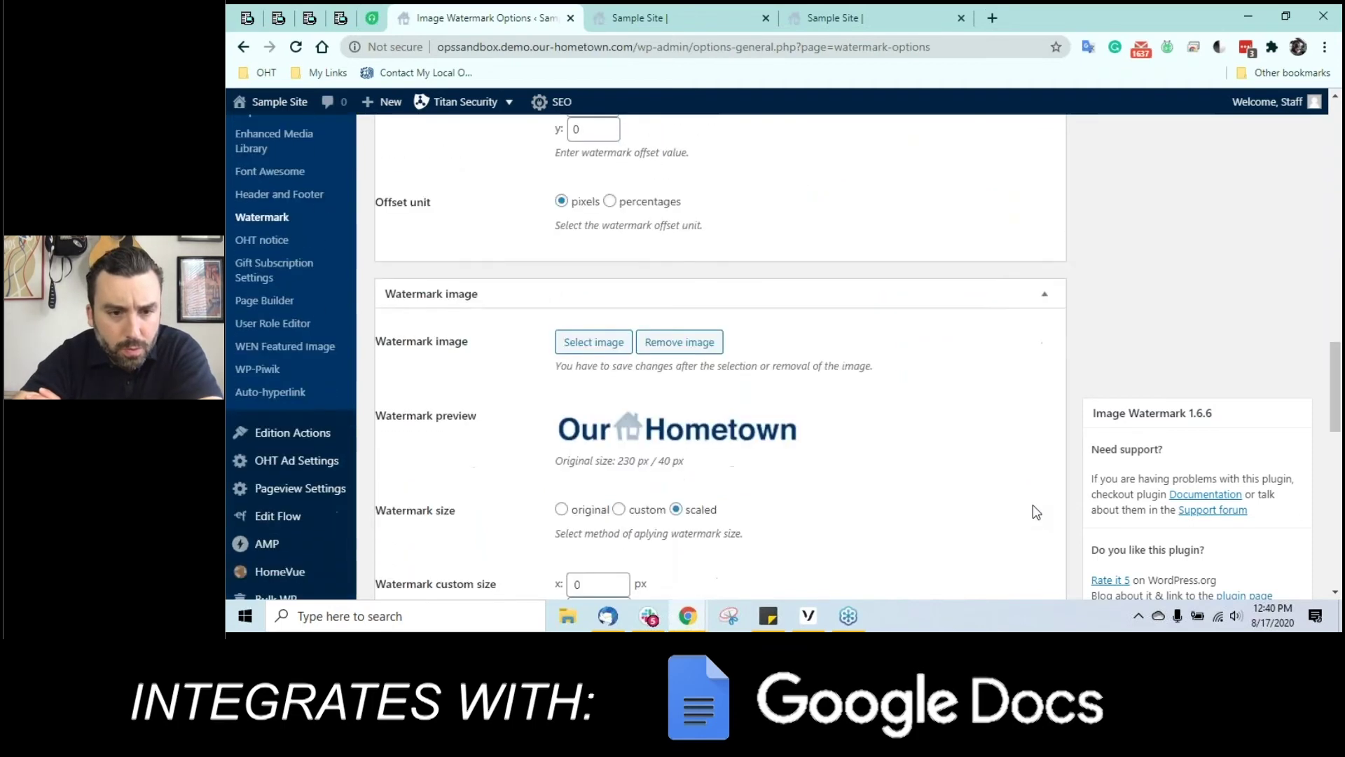
{"action": "scroll", "coordinate": [1033, 505], "scroll_direction": "down", "scroll_amount": 4}
{"action": "scroll", "coordinate": [751, 511], "scroll_direction": "down", "scroll_amount": 2}
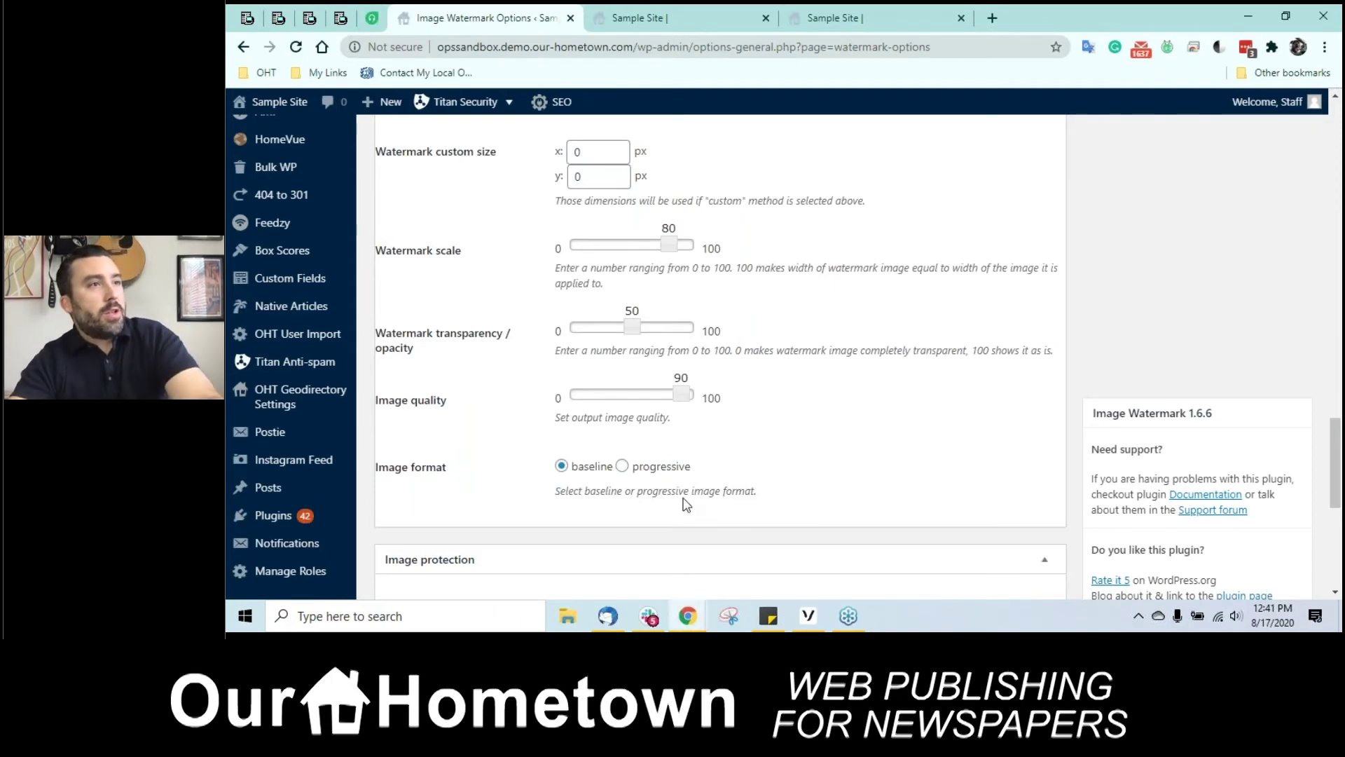
{"action": "mouse_move", "coordinate": [634, 337]}
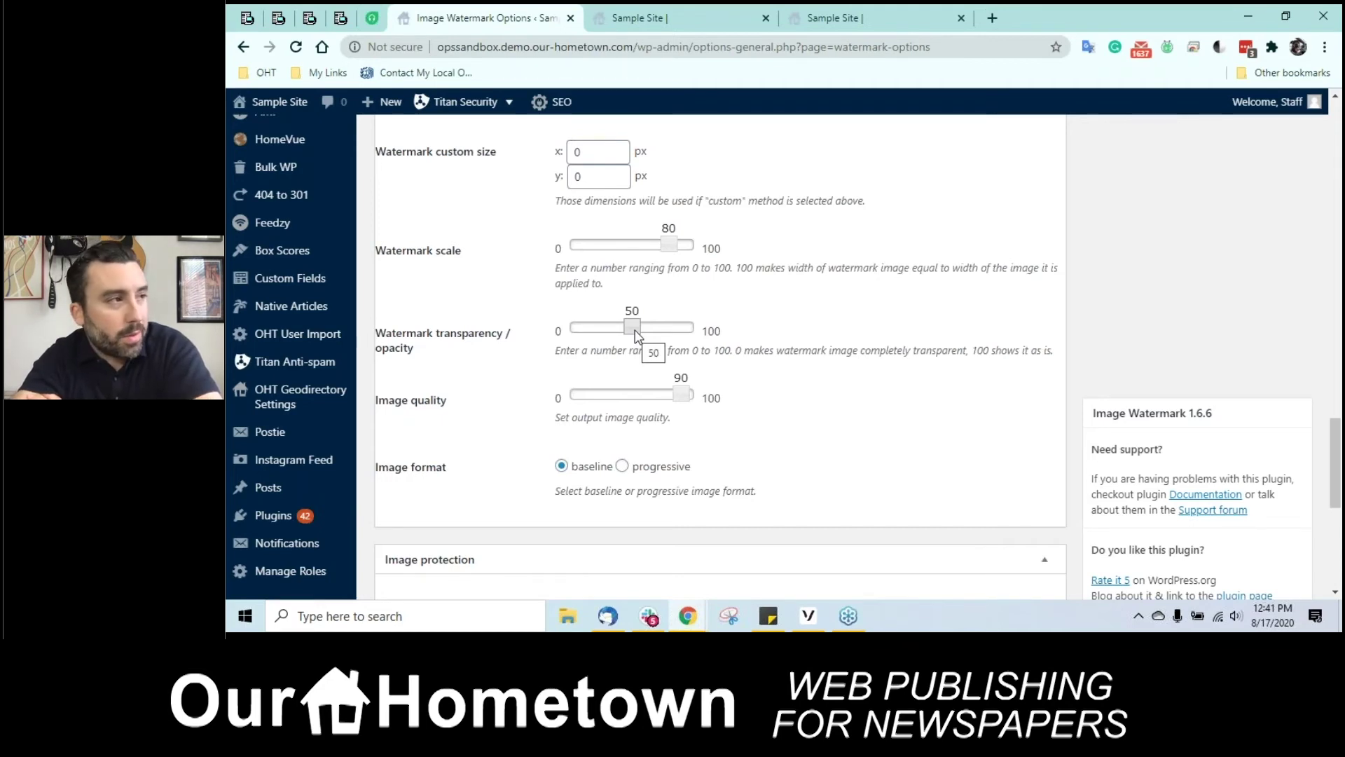
{"action": "left_click_drag", "start_coordinate": [635, 336], "coordinate": [601, 331]}
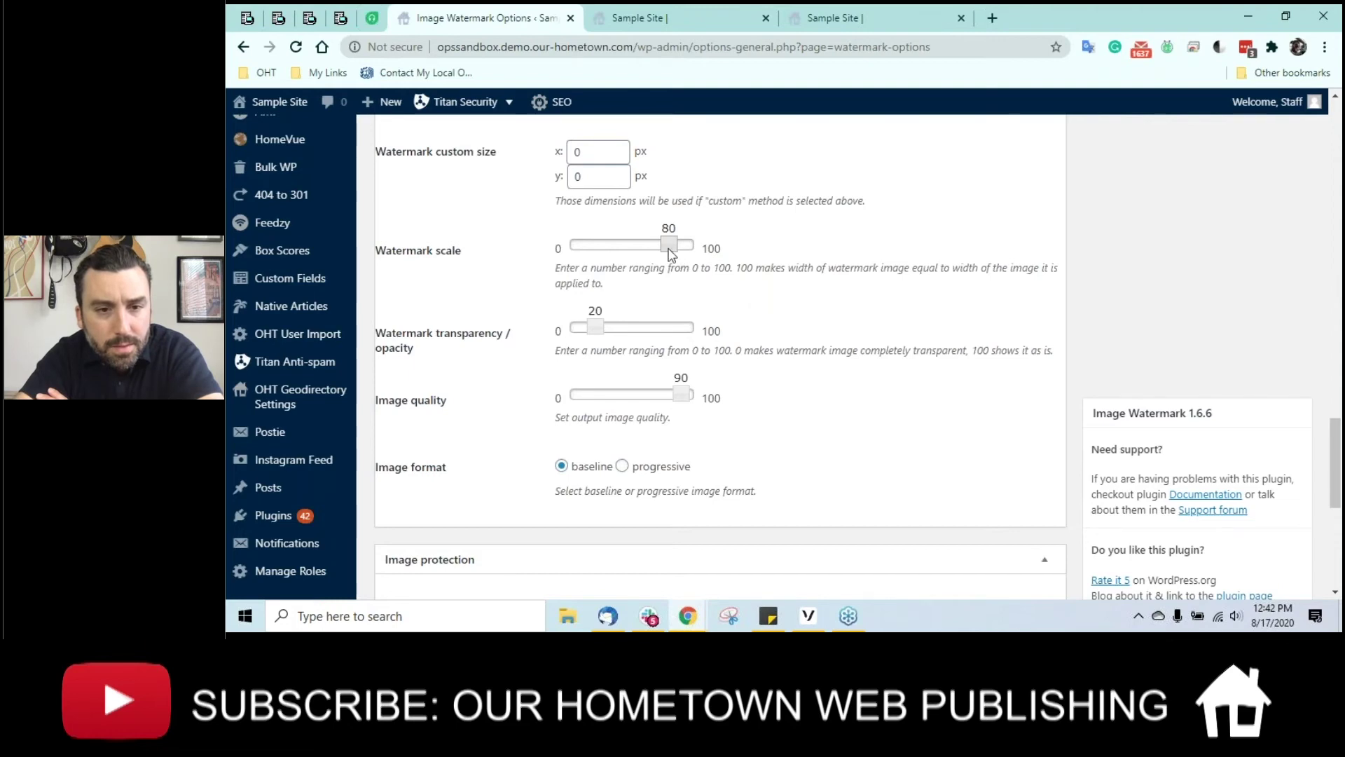
{"action": "left_click_drag", "start_coordinate": [670, 246], "coordinate": [633, 252]}
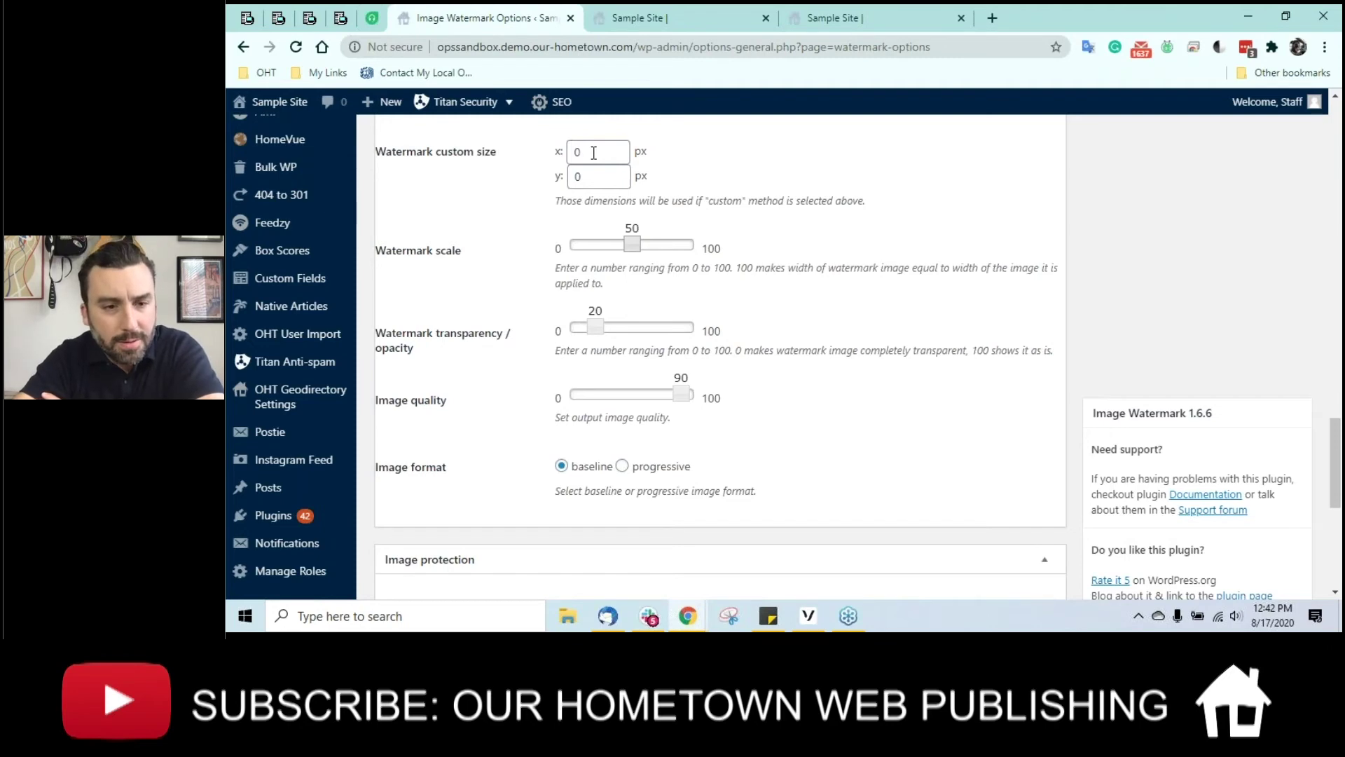
{"action": "scroll", "coordinate": [491, 420], "scroll_direction": "down", "scroll_amount": 6}
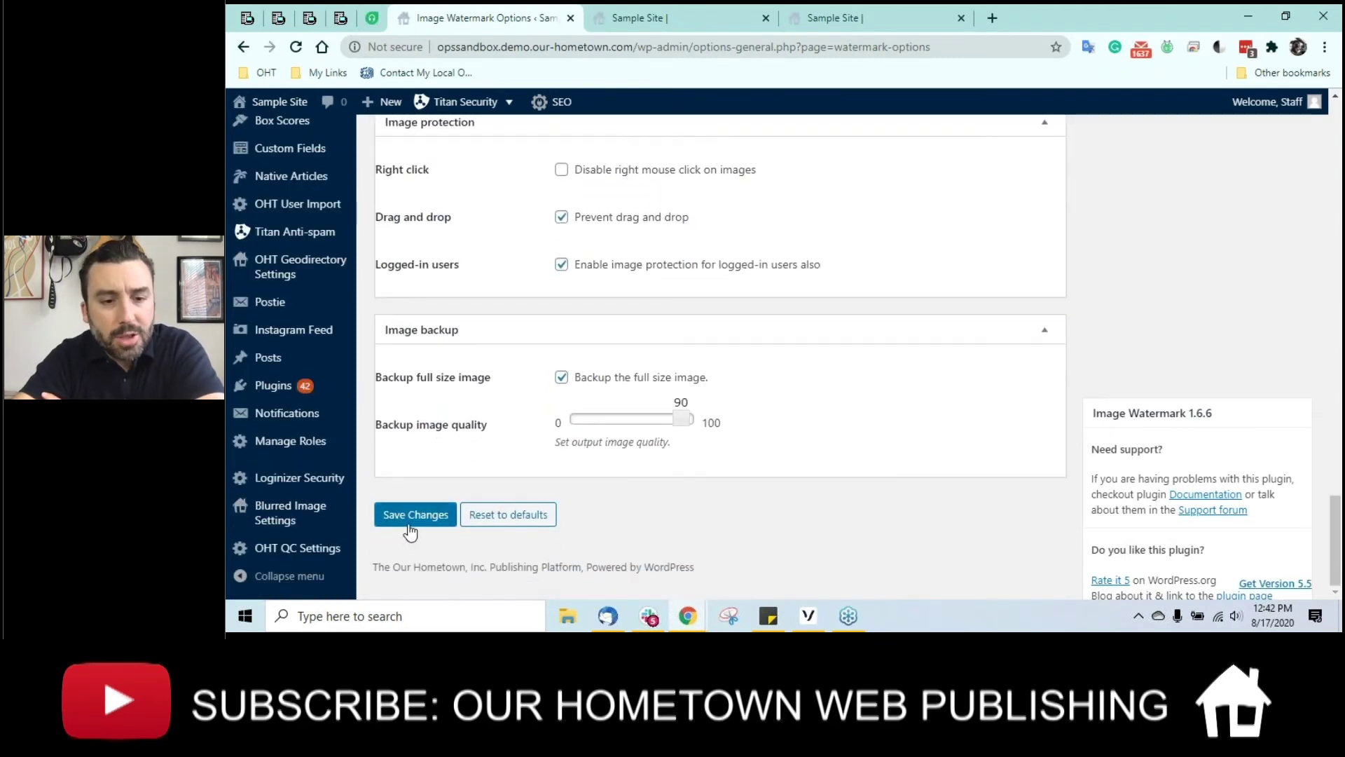
{"action": "left_click", "coordinate": [409, 525]}
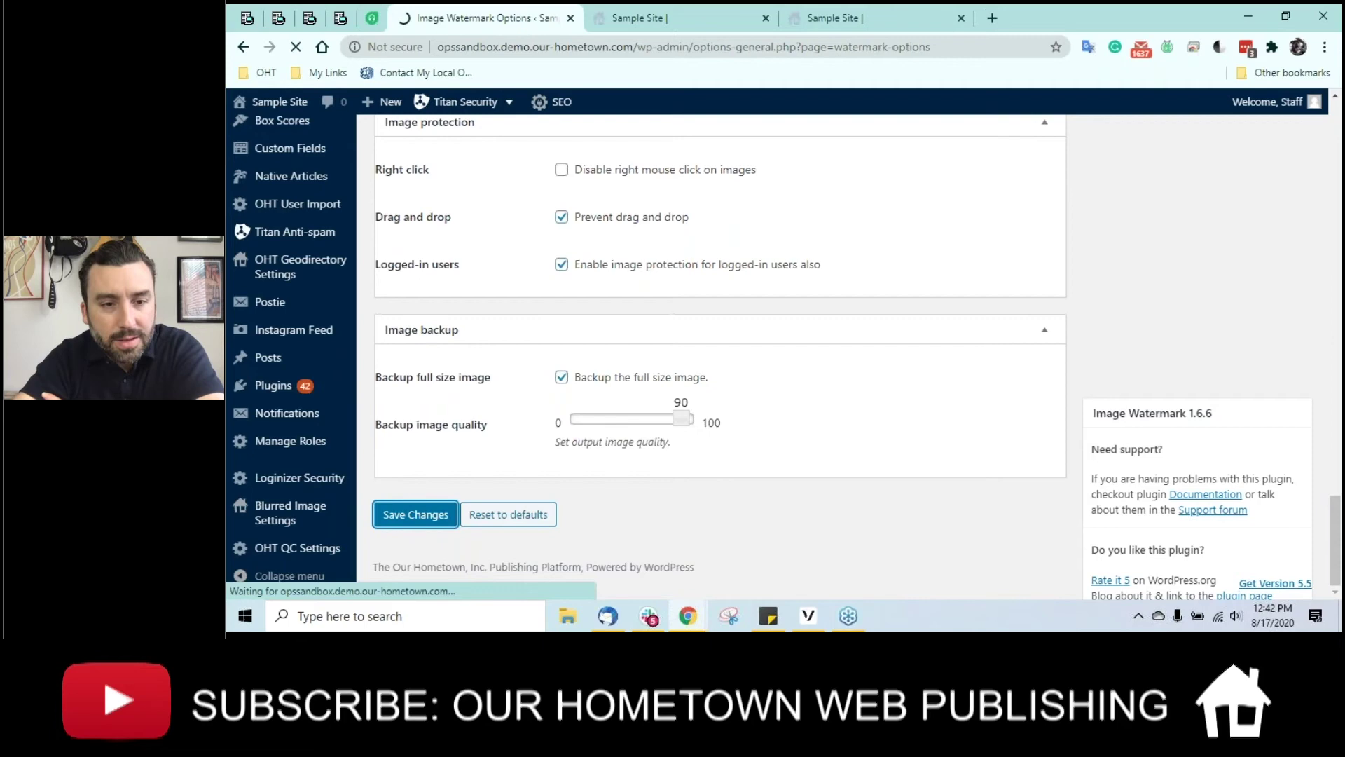
Step: Open the "Keeping Healthy and Happy During Covid-19 (Test Article)" story from the live home page and check its photo
{"action": "left_click", "coordinate": [710, 18]}
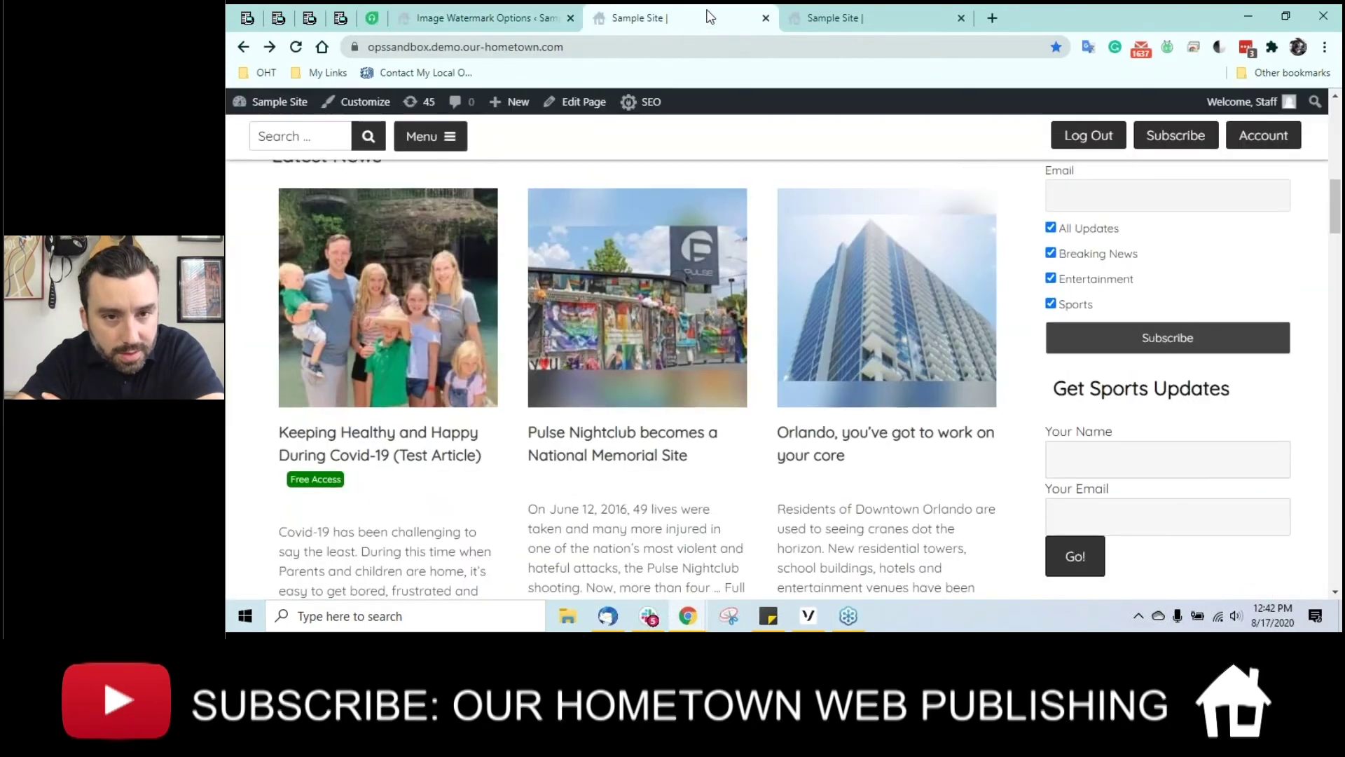
{"action": "left_click", "coordinate": [300, 290]}
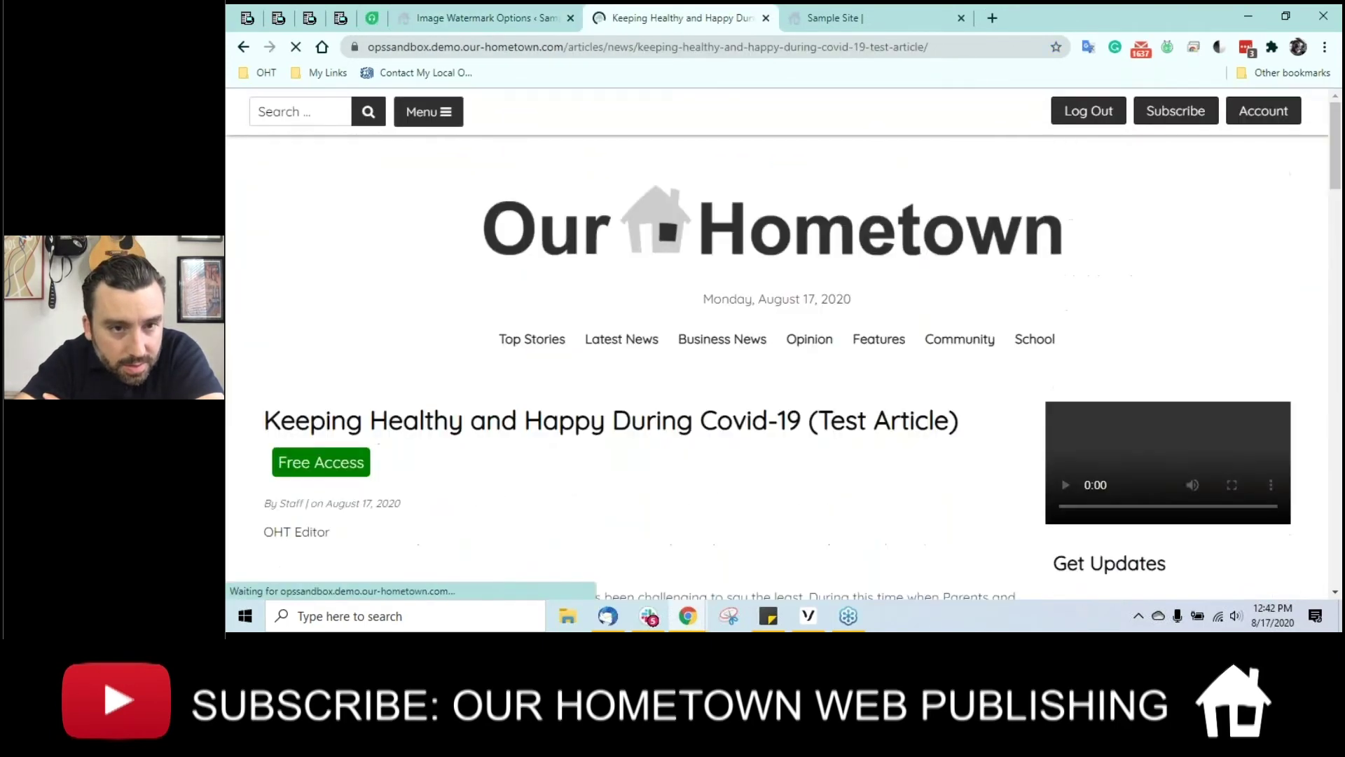
{"action": "scroll", "coordinate": [468, 322], "scroll_direction": "down", "scroll_amount": 4}
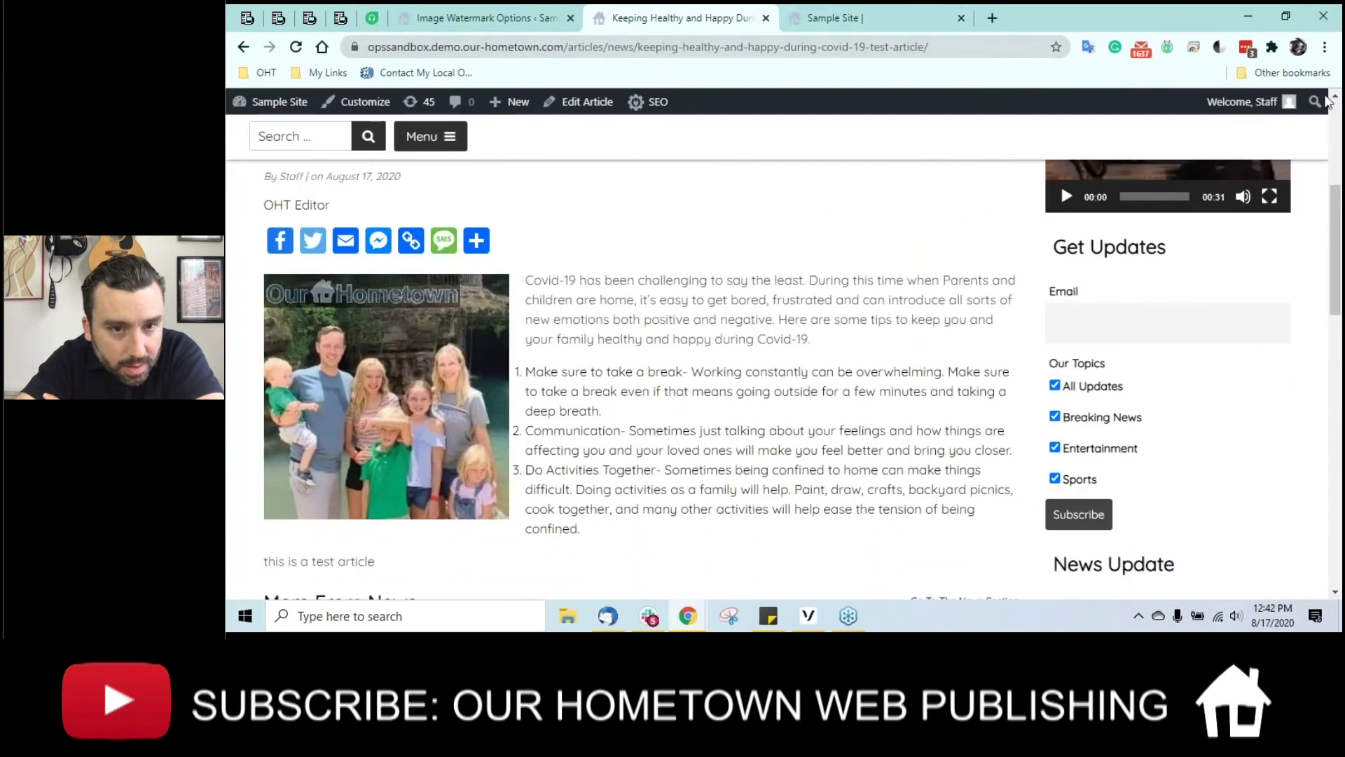
Step: Return to the Image Watermark settings, recheck the scale and opacity values, and save the settings again
{"action": "left_click", "coordinate": [484, 19]}
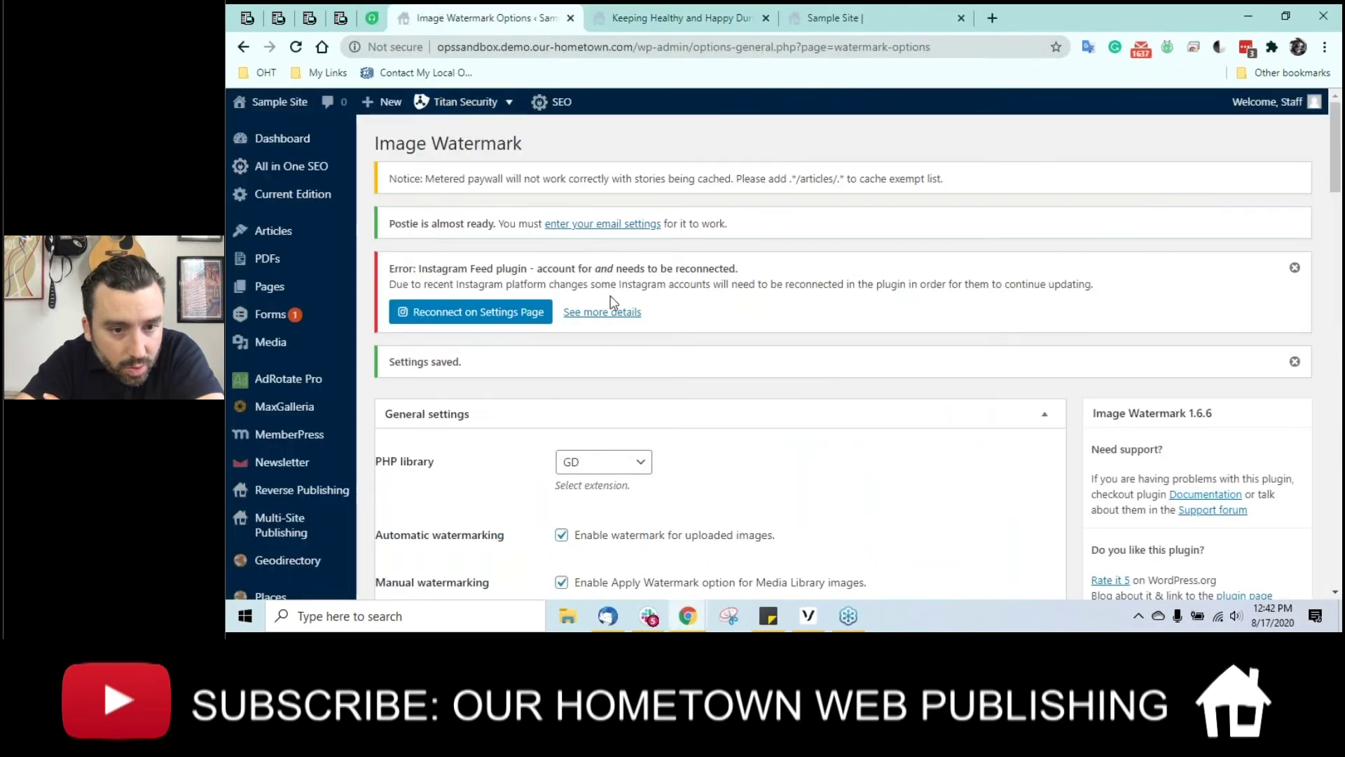
{"action": "scroll", "coordinate": [611, 292], "scroll_direction": "down", "scroll_amount": 10}
{"action": "scroll", "coordinate": [610, 329], "scroll_direction": "down", "scroll_amount": 15}
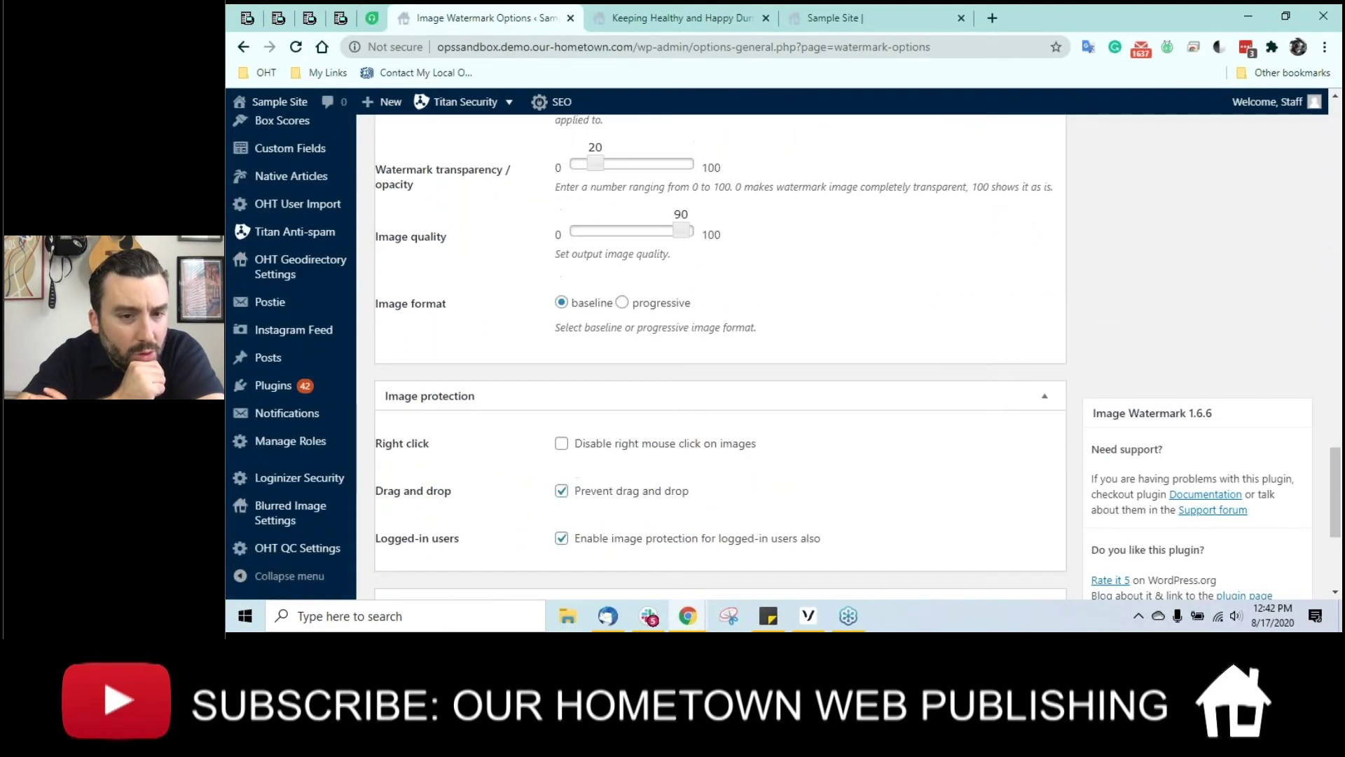
{"action": "scroll", "coordinate": [721, 357], "scroll_direction": "down", "scroll_amount": 4}
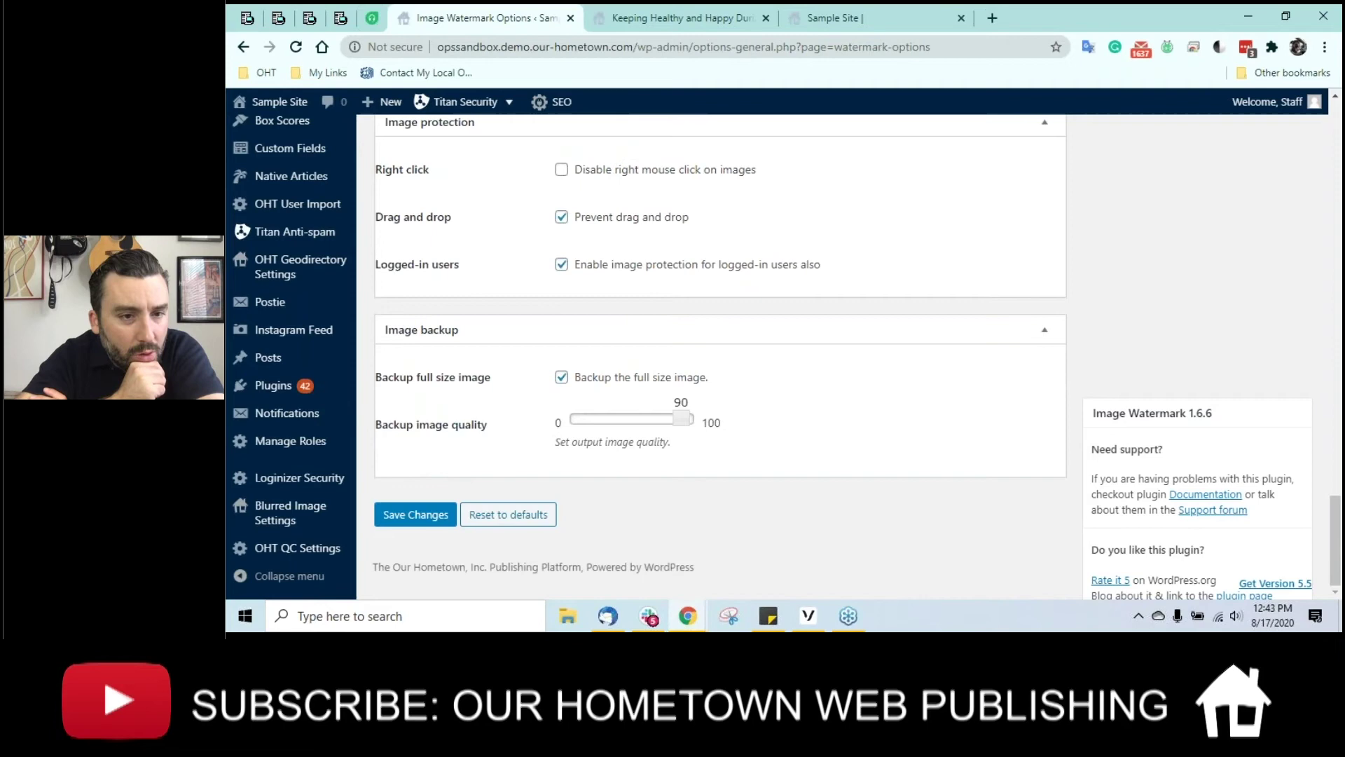
{"action": "scroll", "coordinate": [721, 357], "scroll_direction": "up", "scroll_amount": 7}
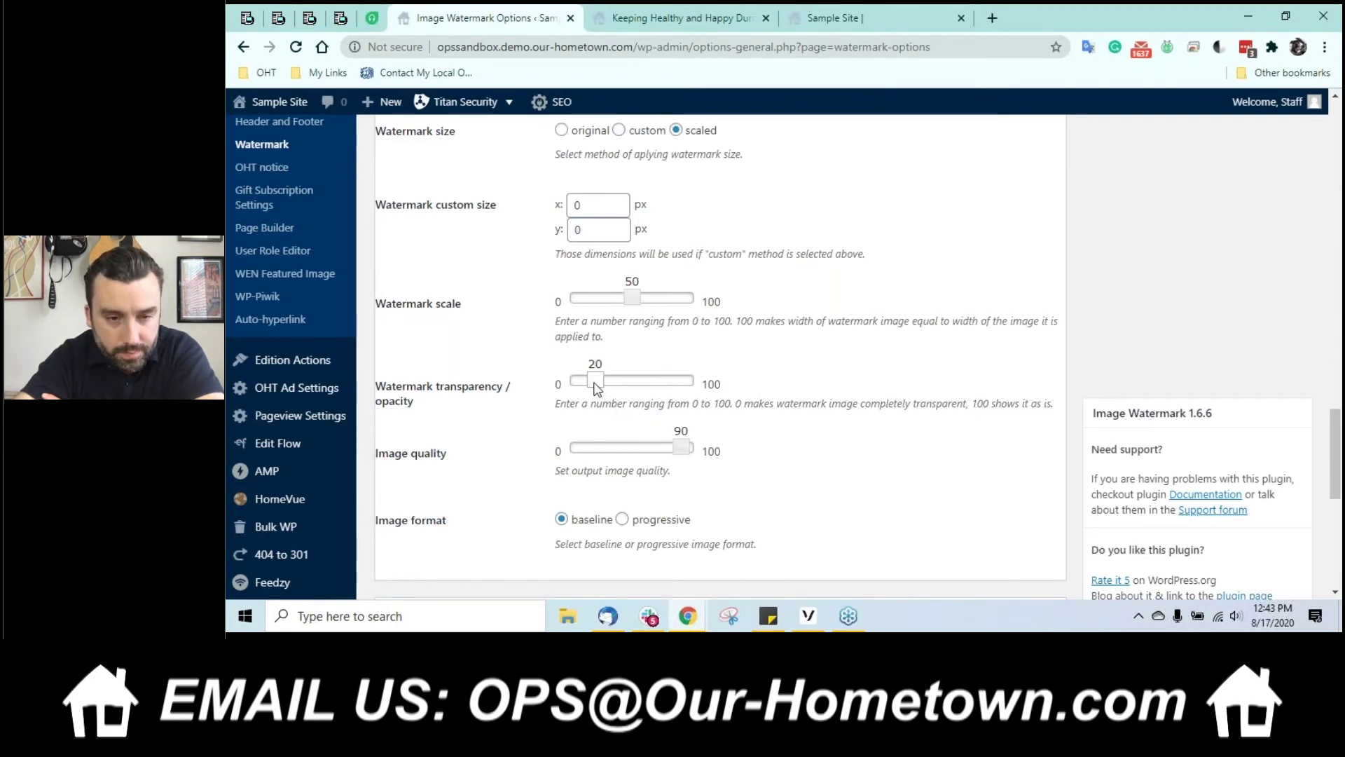
{"action": "scroll", "coordinate": [689, 482], "scroll_direction": "down", "scroll_amount": 8}
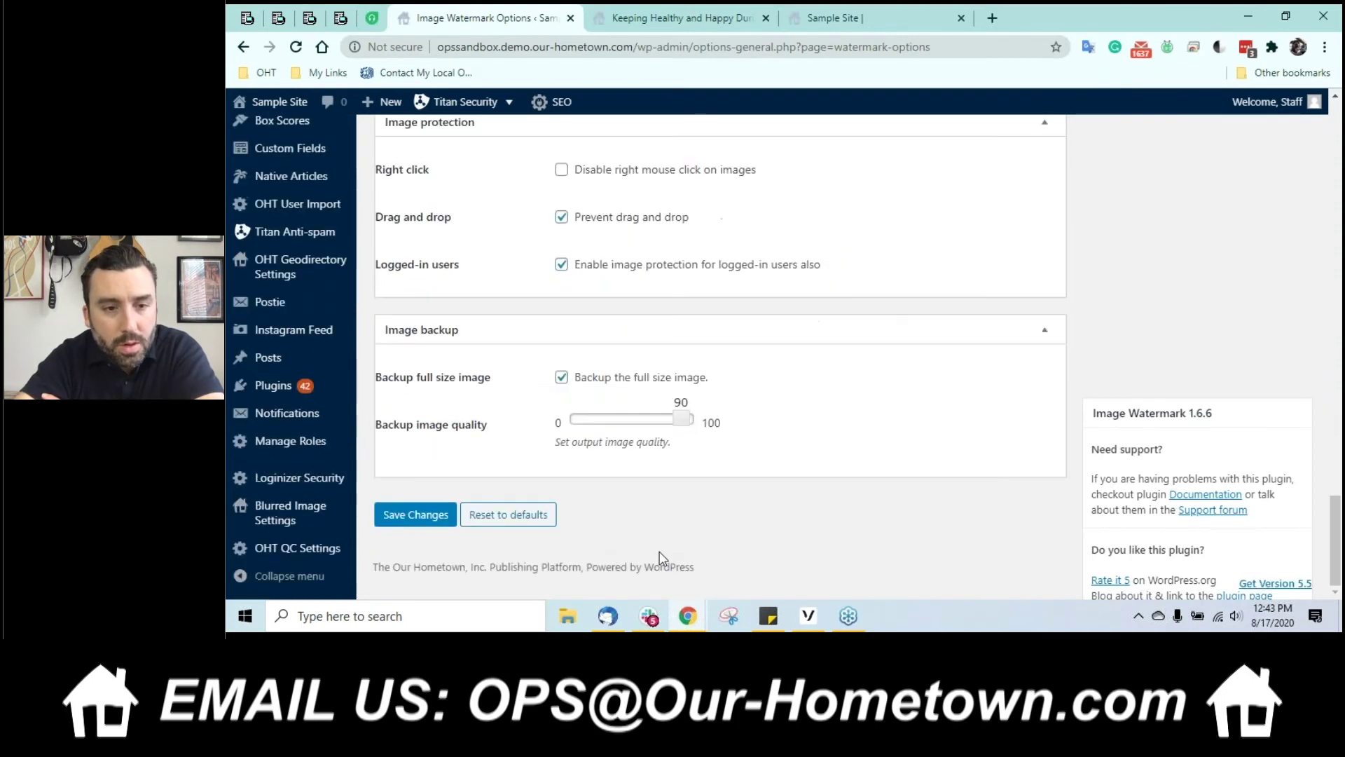
{"action": "left_click", "coordinate": [439, 509]}
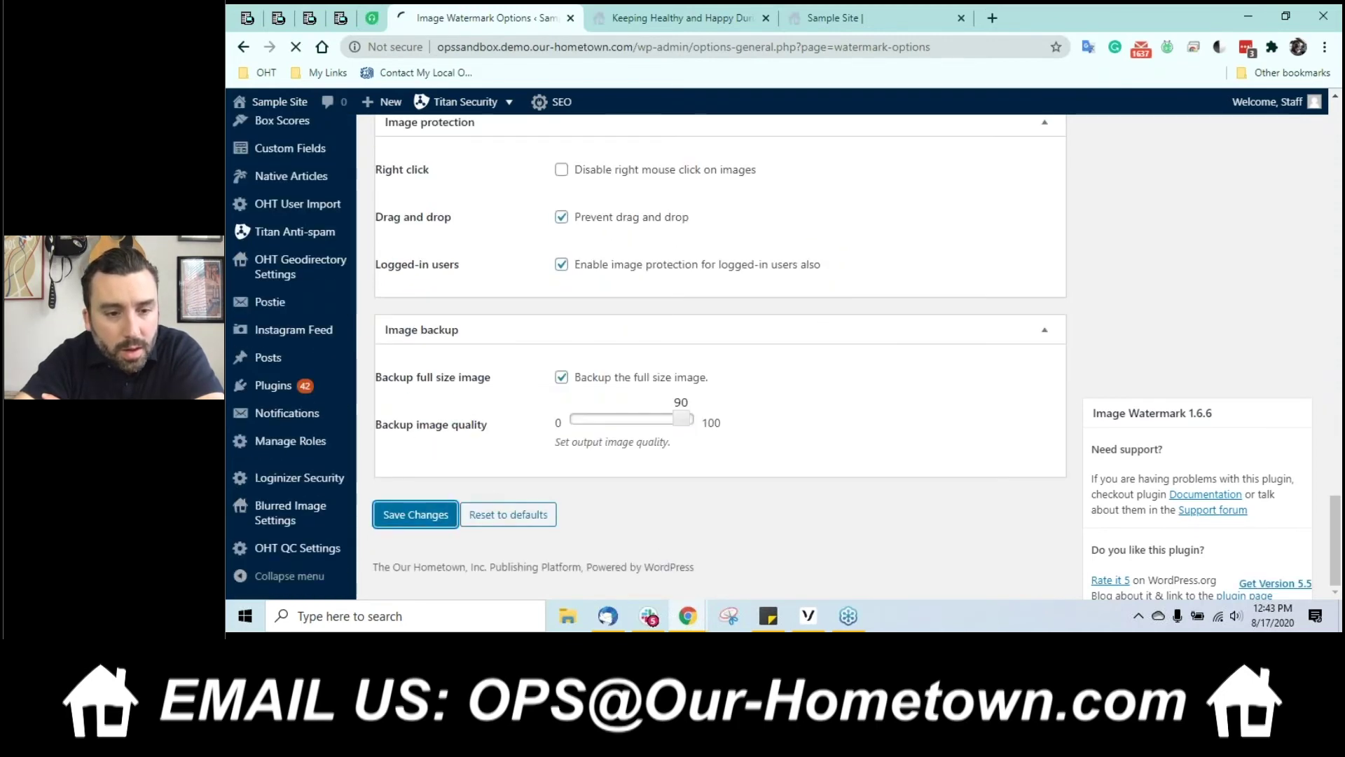
Step: Reload the live Sample Site home page and open the WordPress Dashboard from the Covid-19 test article
{"action": "left_click", "coordinate": [825, 14]}
{"action": "mouse_move", "coordinate": [273, 105]}
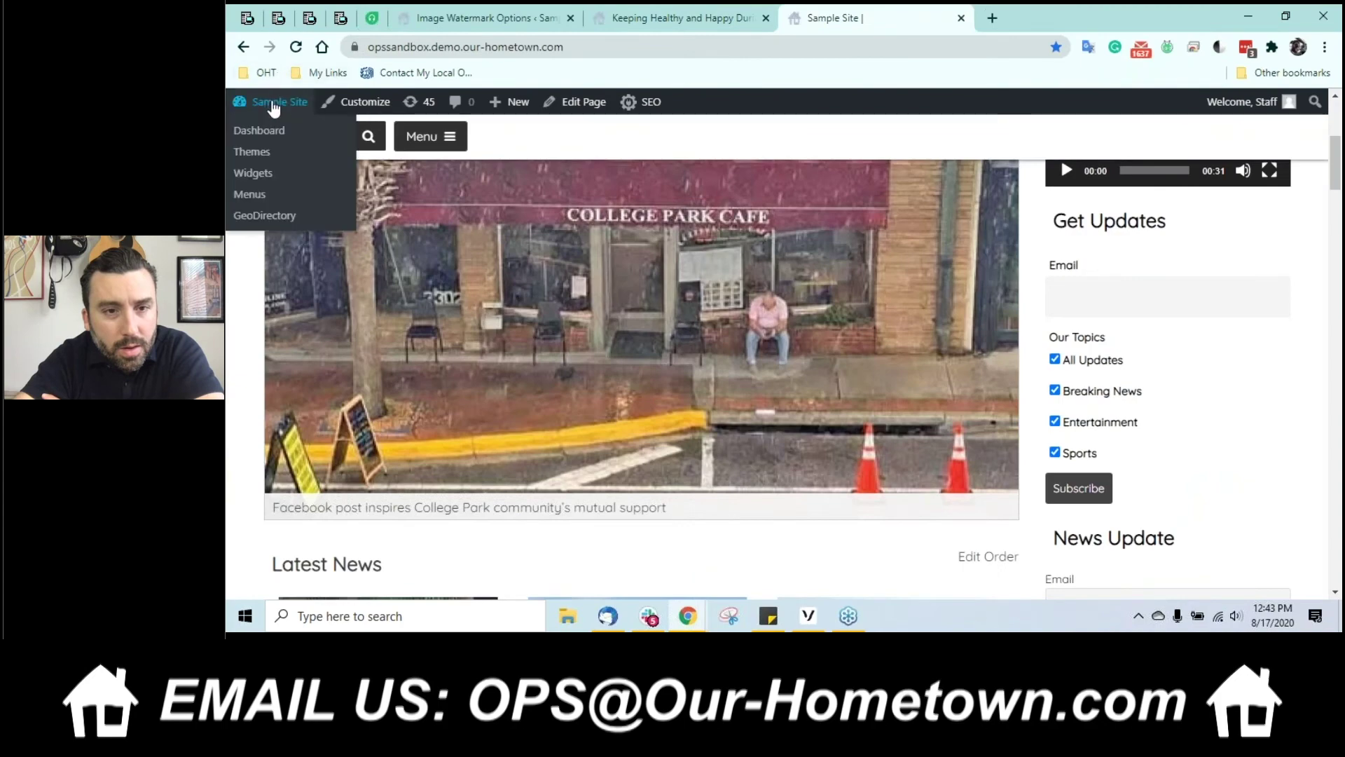
{"action": "left_click", "coordinate": [295, 47]}
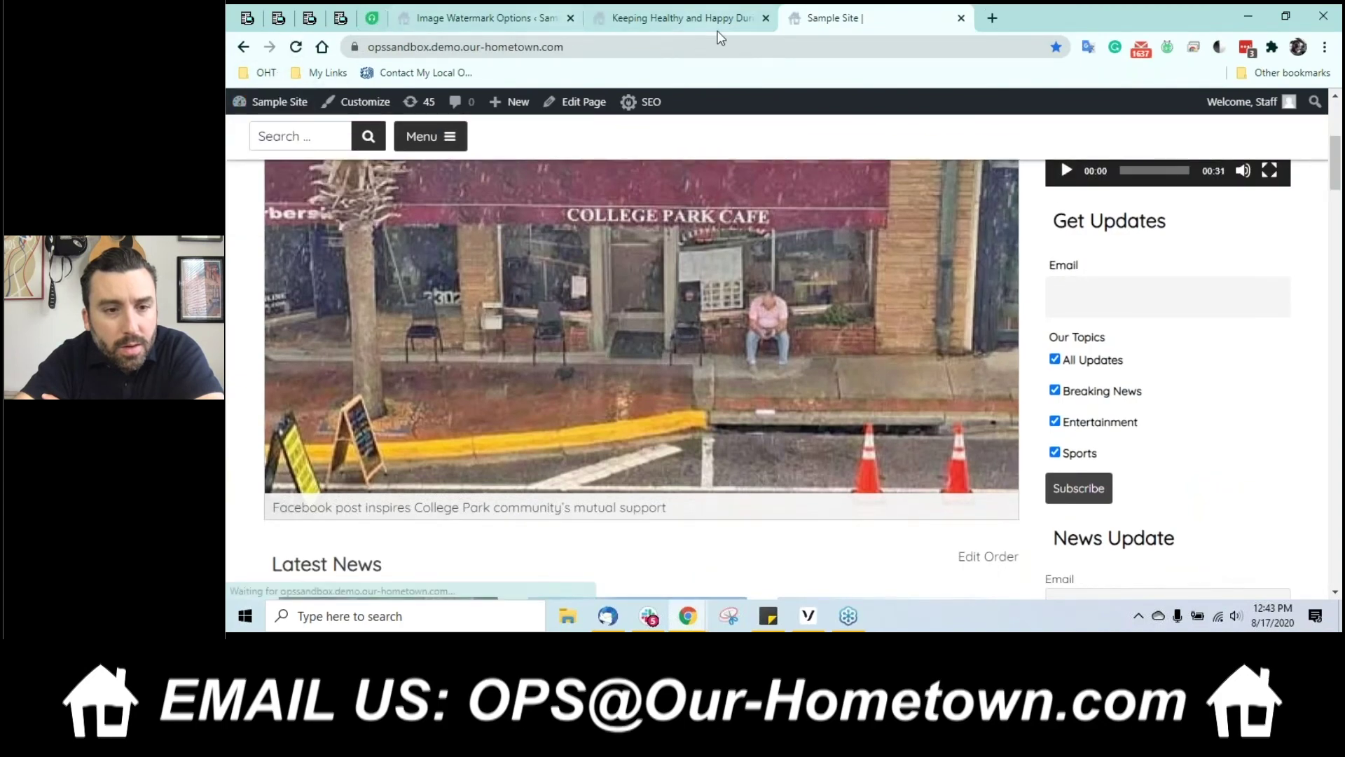
{"action": "left_click", "coordinate": [683, 18]}
{"action": "left_click", "coordinate": [276, 102]}
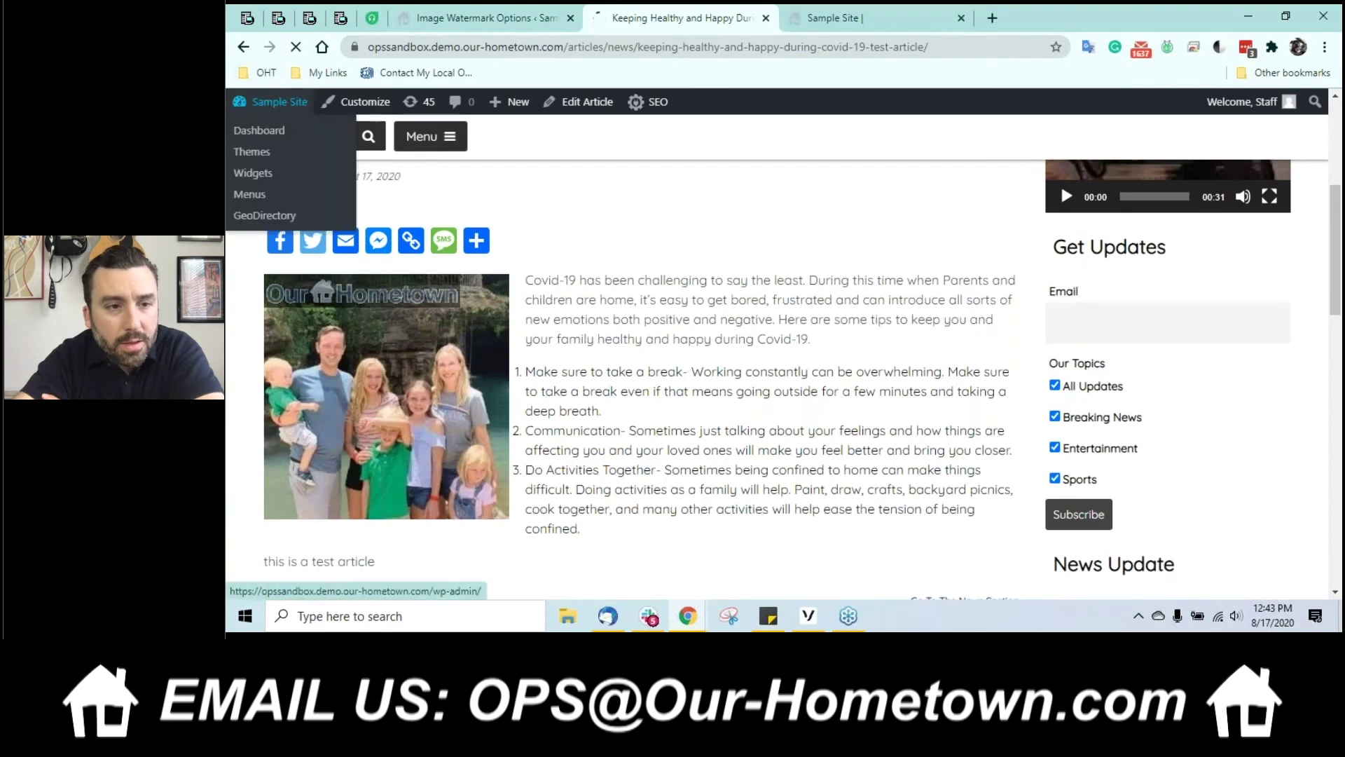
{"action": "left_click", "coordinate": [265, 131]}
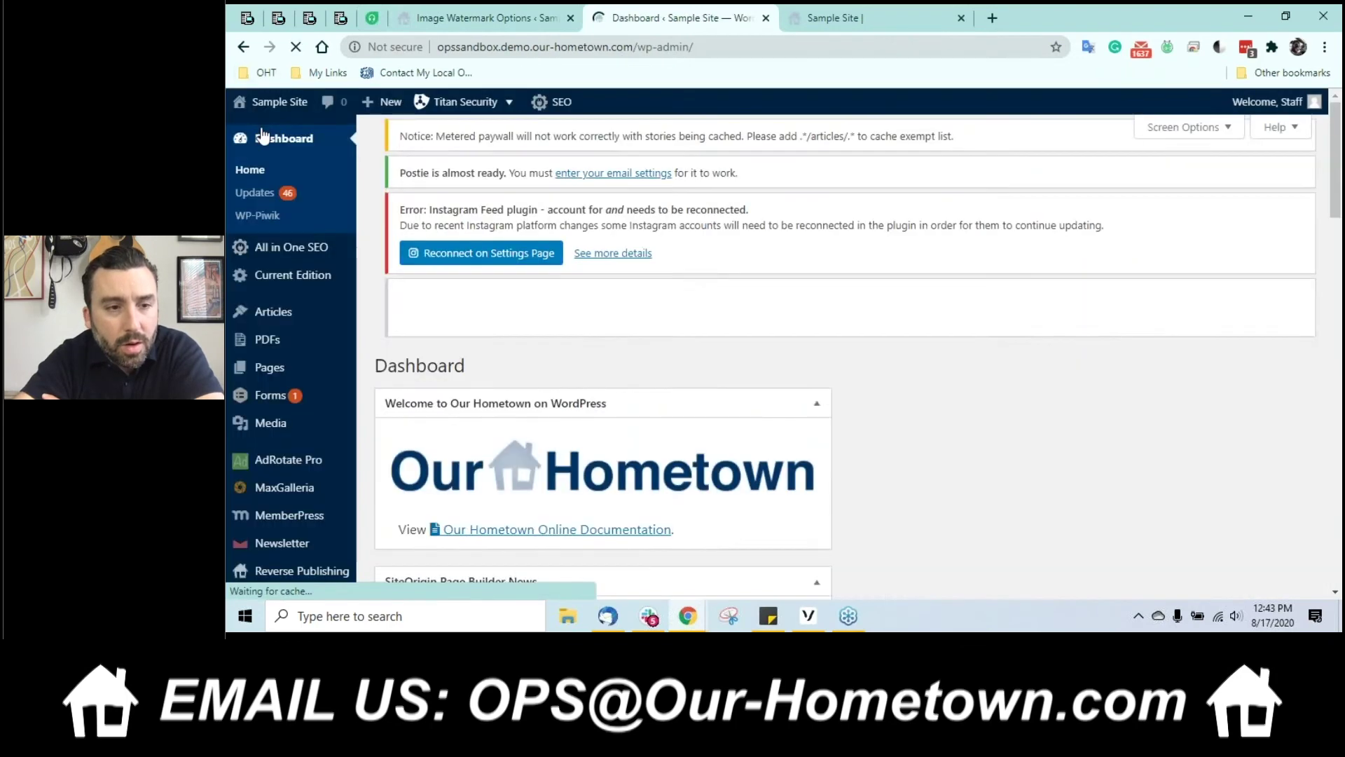
Step: Open the "Keeping Healthy and Happy During Covid-19 (Test Article)" story on the live site and check the watermark on its photo
{"action": "scroll", "coordinate": [277, 430], "scroll_direction": "down", "scroll_amount": 2}
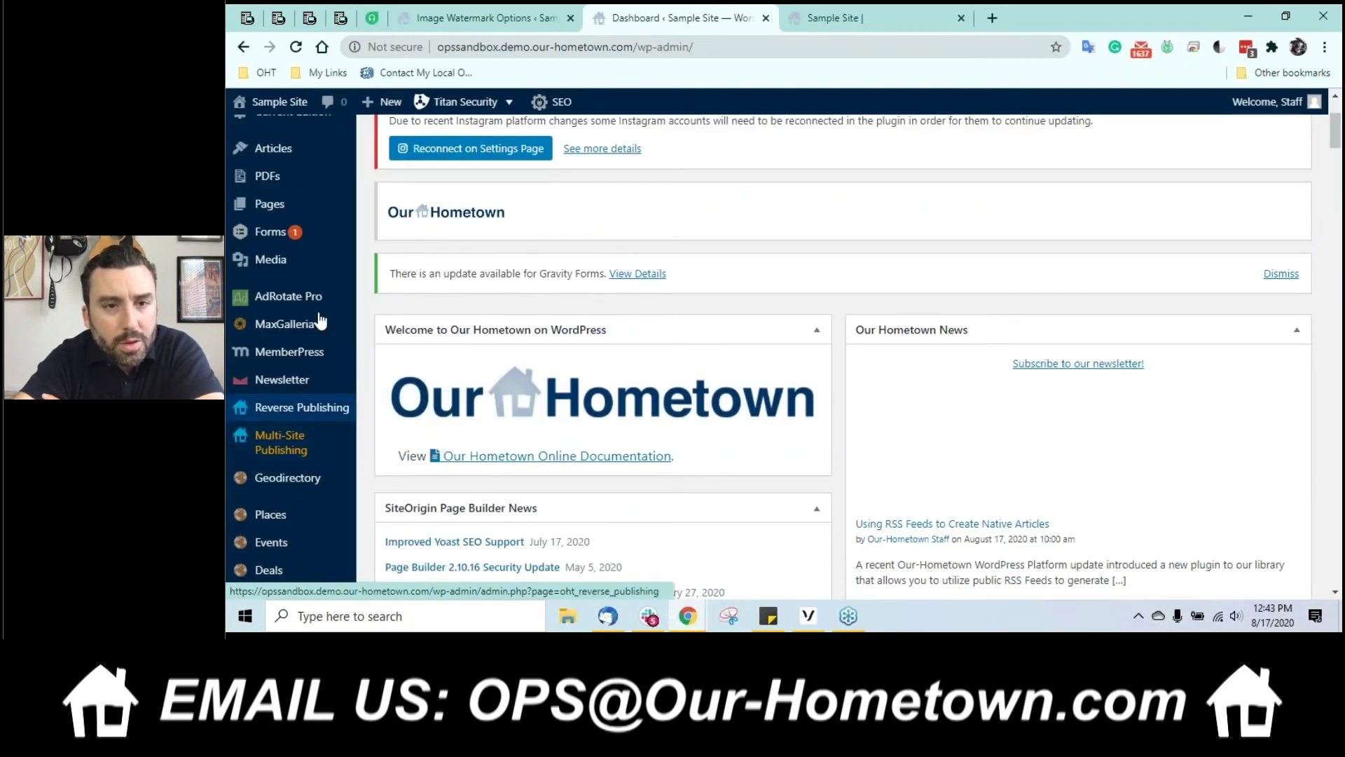
{"action": "left_click", "coordinate": [813, 18]}
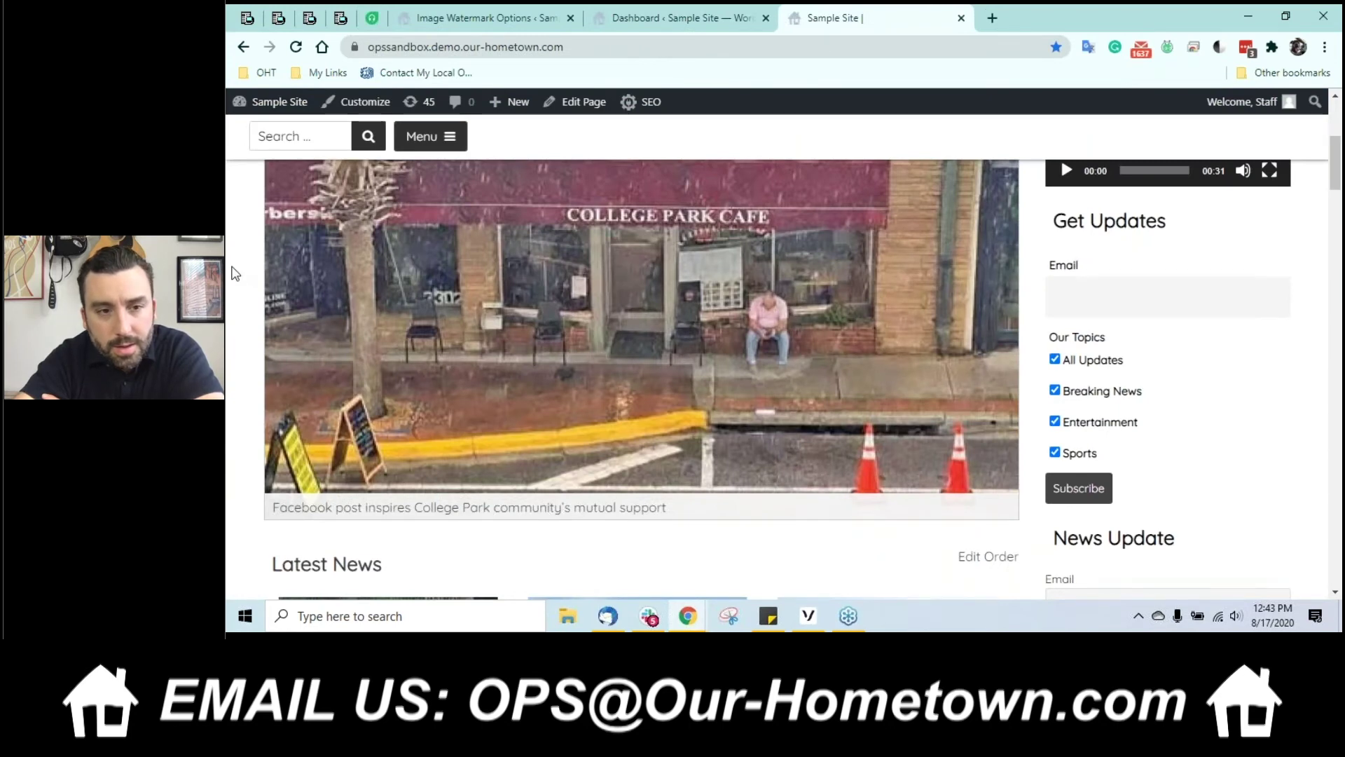
{"action": "left_click", "coordinate": [292, 425]}
{"action": "scroll", "coordinate": [381, 358], "scroll_direction": "down", "scroll_amount": 5}
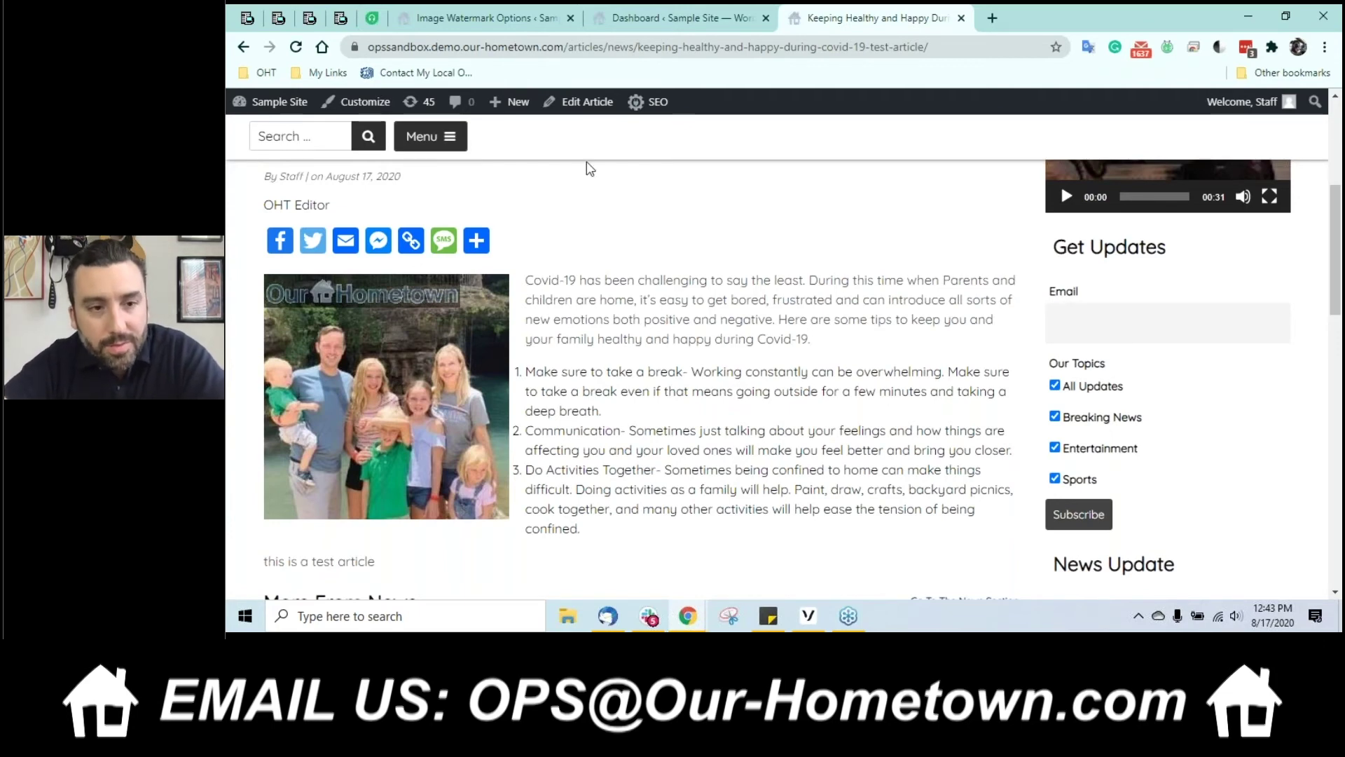
Step: Open the "Keeping Healthy and Happy During Covid-19 (Test Article)" article for editing from the dashboard's list of articles
{"action": "left_click", "coordinate": [662, 15]}
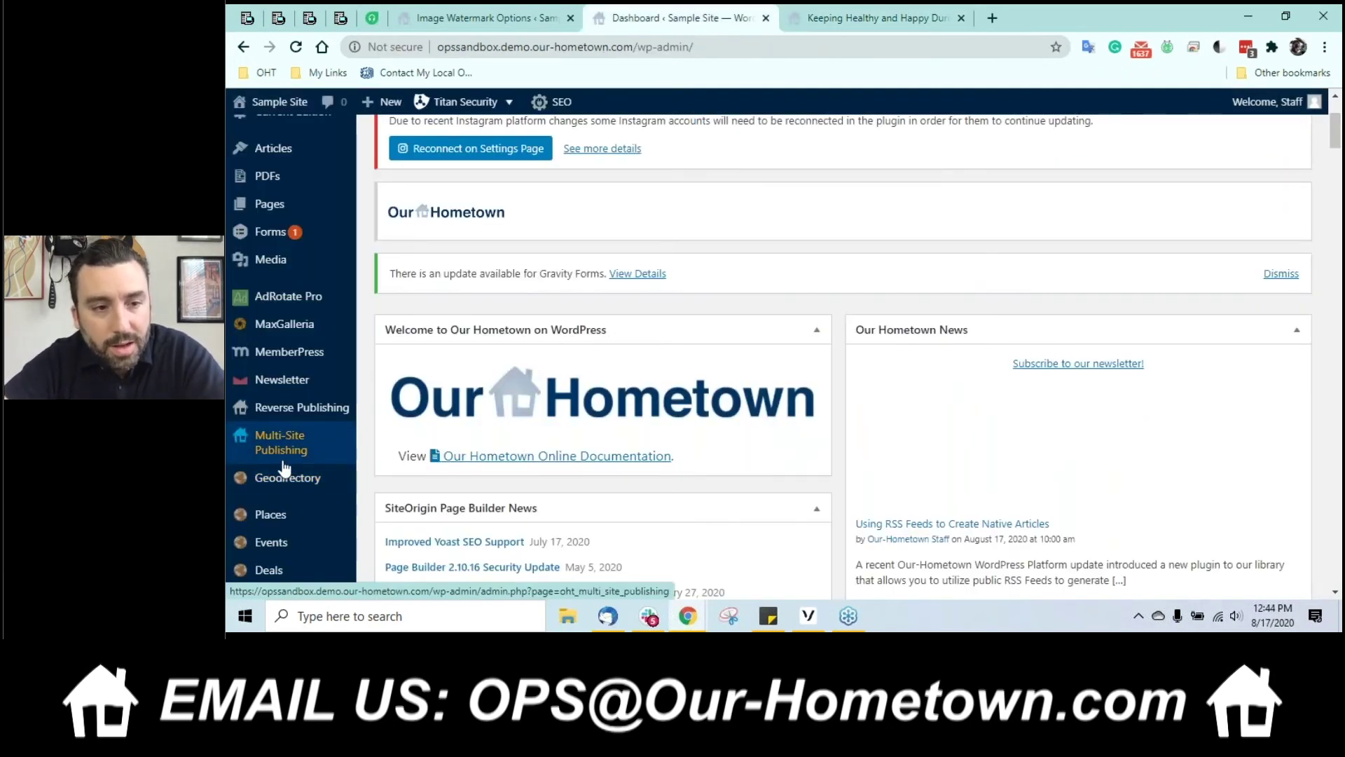
{"action": "scroll", "coordinate": [284, 505], "scroll_direction": "down", "scroll_amount": 1}
{"action": "scroll", "coordinate": [280, 350], "scroll_direction": "up", "scroll_amount": 3}
{"action": "left_click", "coordinate": [278, 234]}
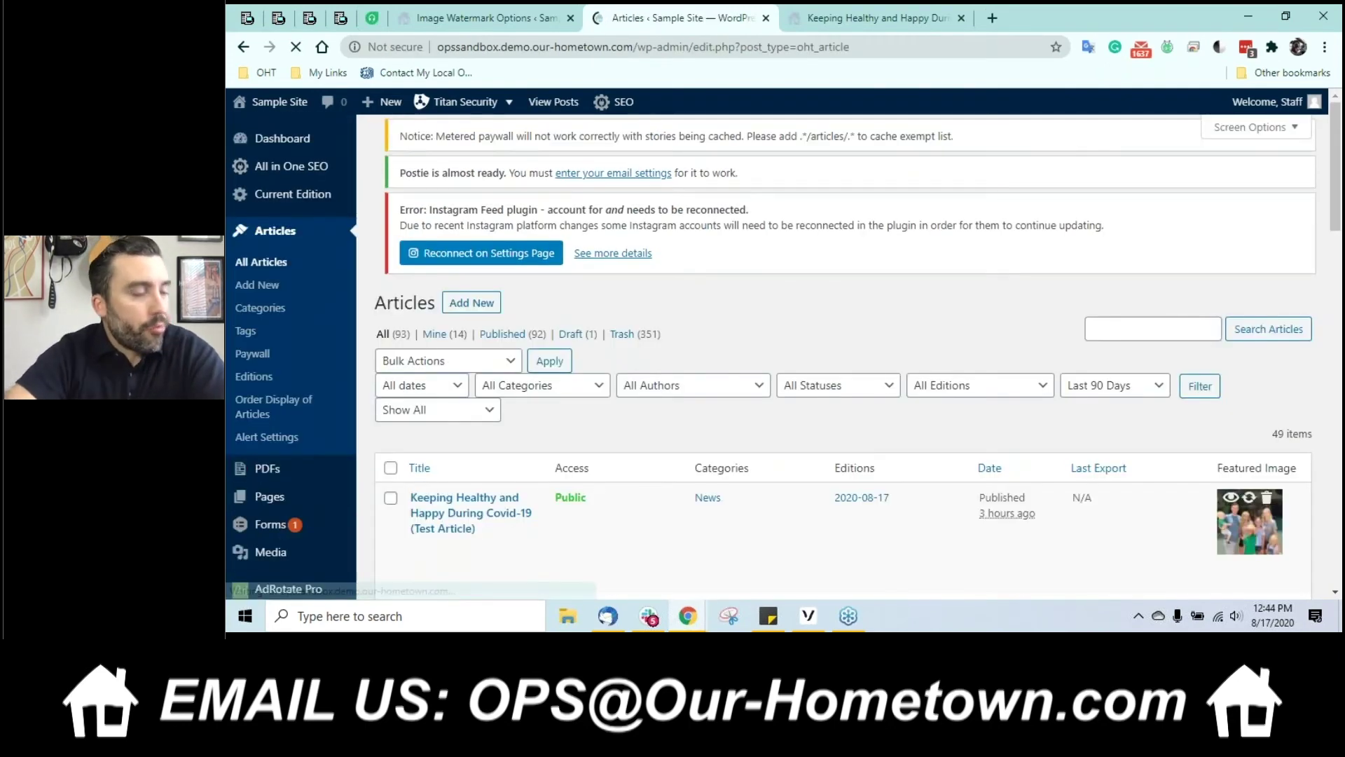
{"action": "scroll", "coordinate": [426, 420], "scroll_direction": "down", "scroll_amount": 2}
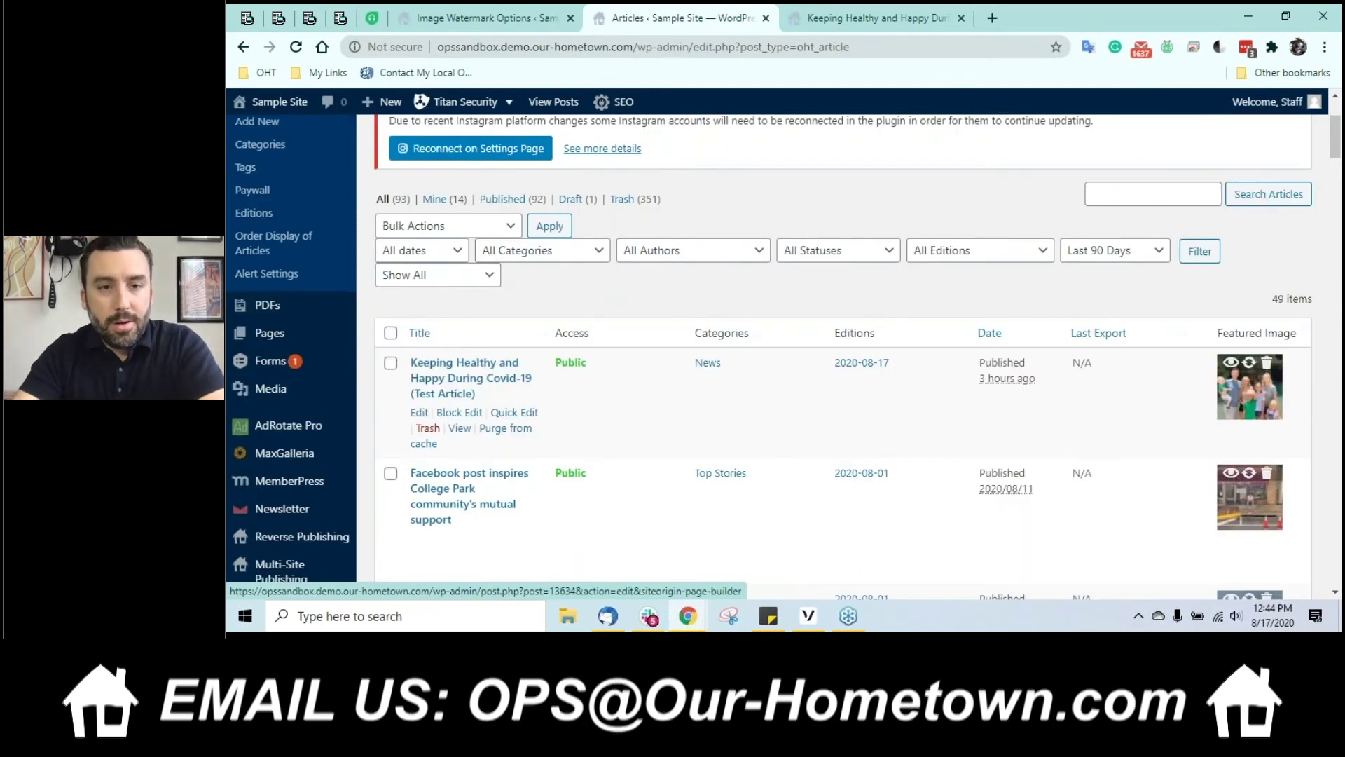
{"action": "left_click", "coordinate": [420, 413]}
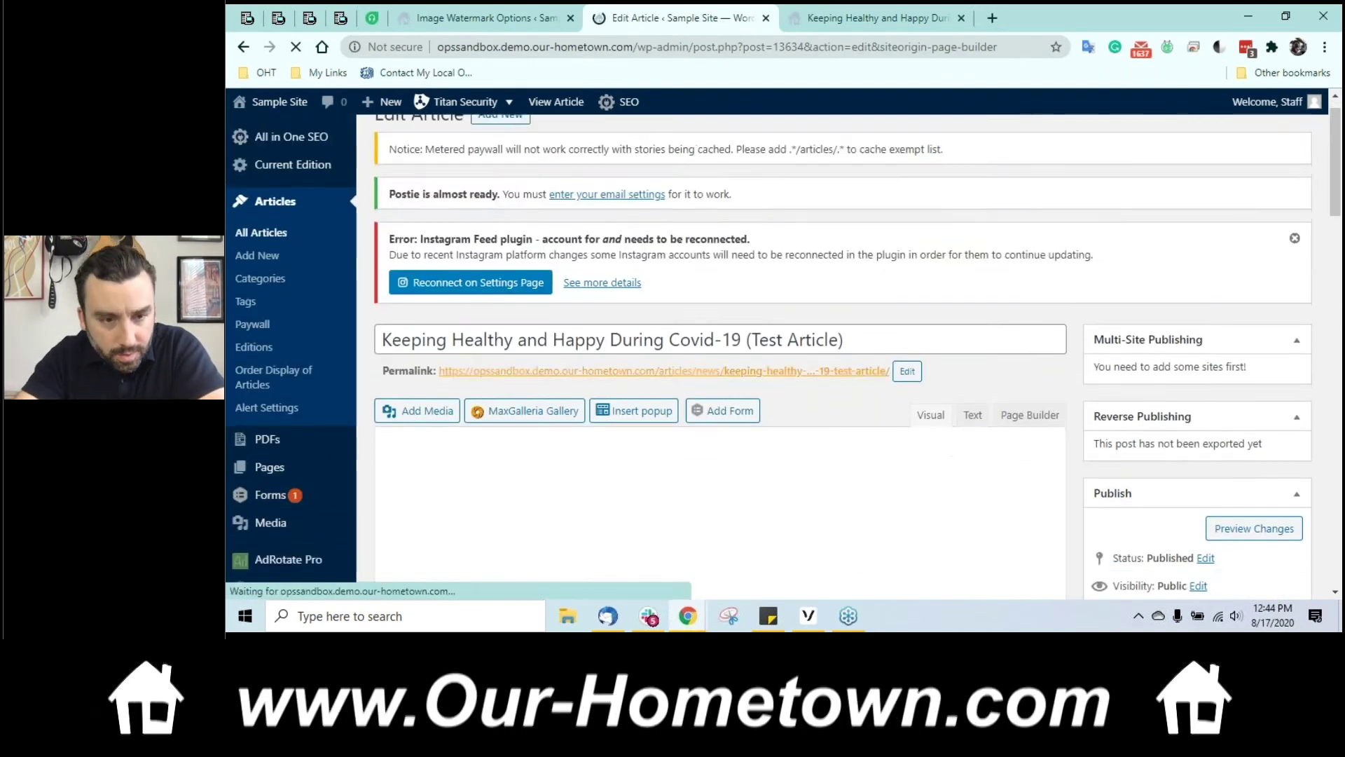
Step: Place the cursor after "this is a test article" and upload the Soil PDF from the Cook County Herald folder as new media
{"action": "scroll", "coordinate": [459, 402], "scroll_direction": "down", "scroll_amount": 2}
{"action": "scroll", "coordinate": [459, 403], "scroll_direction": "down", "scroll_amount": 2}
{"action": "left_click", "coordinate": [519, 355]}
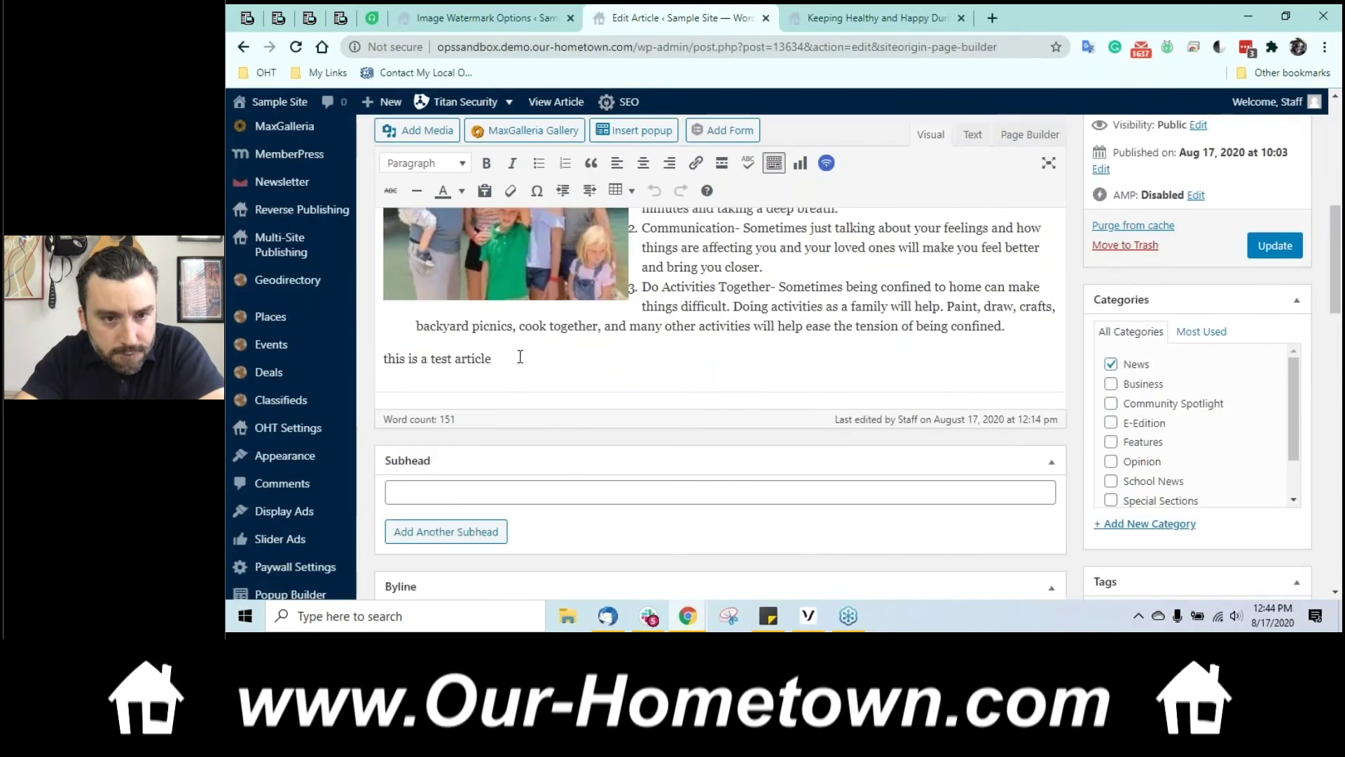
{"action": "left_click", "coordinate": [427, 133]}
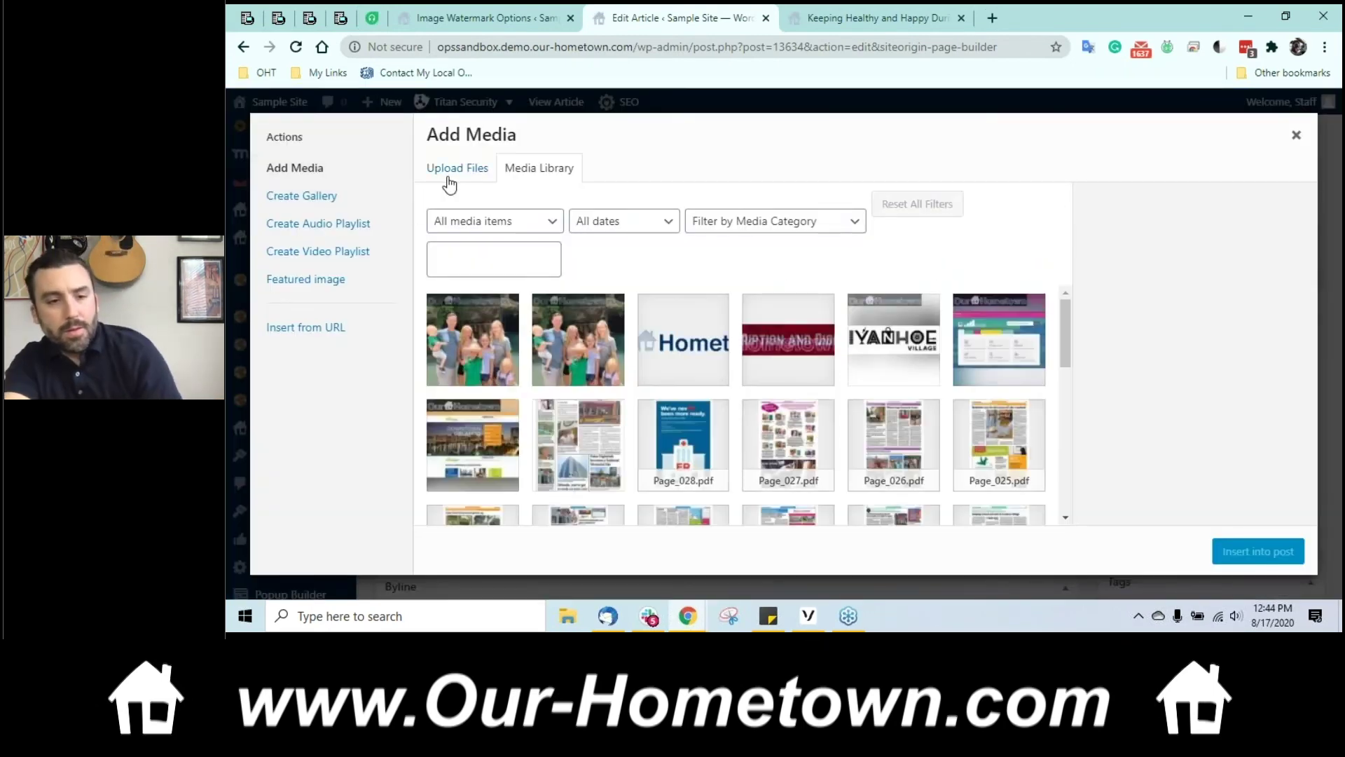
{"action": "left_click", "coordinate": [461, 172]}
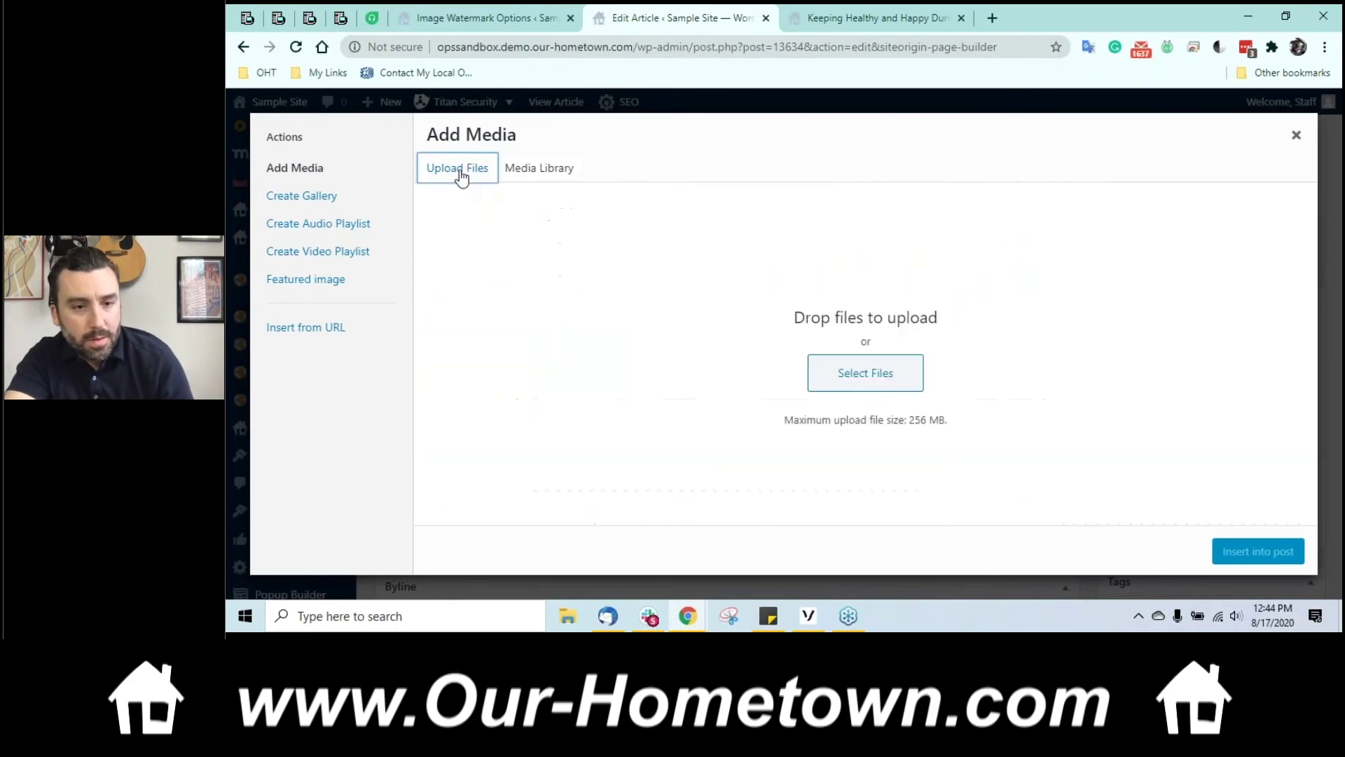
{"action": "left_click", "coordinate": [830, 382]}
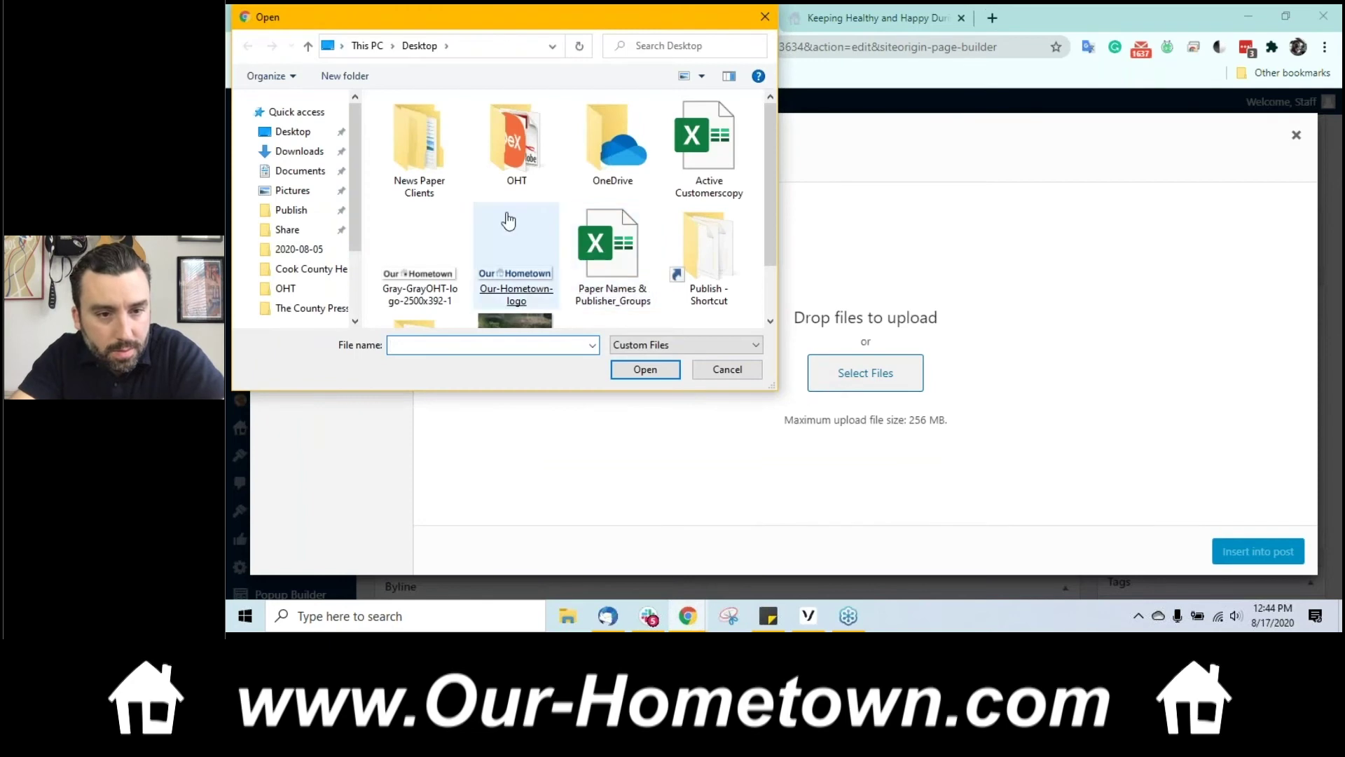
{"action": "left_click", "coordinate": [306, 194]}
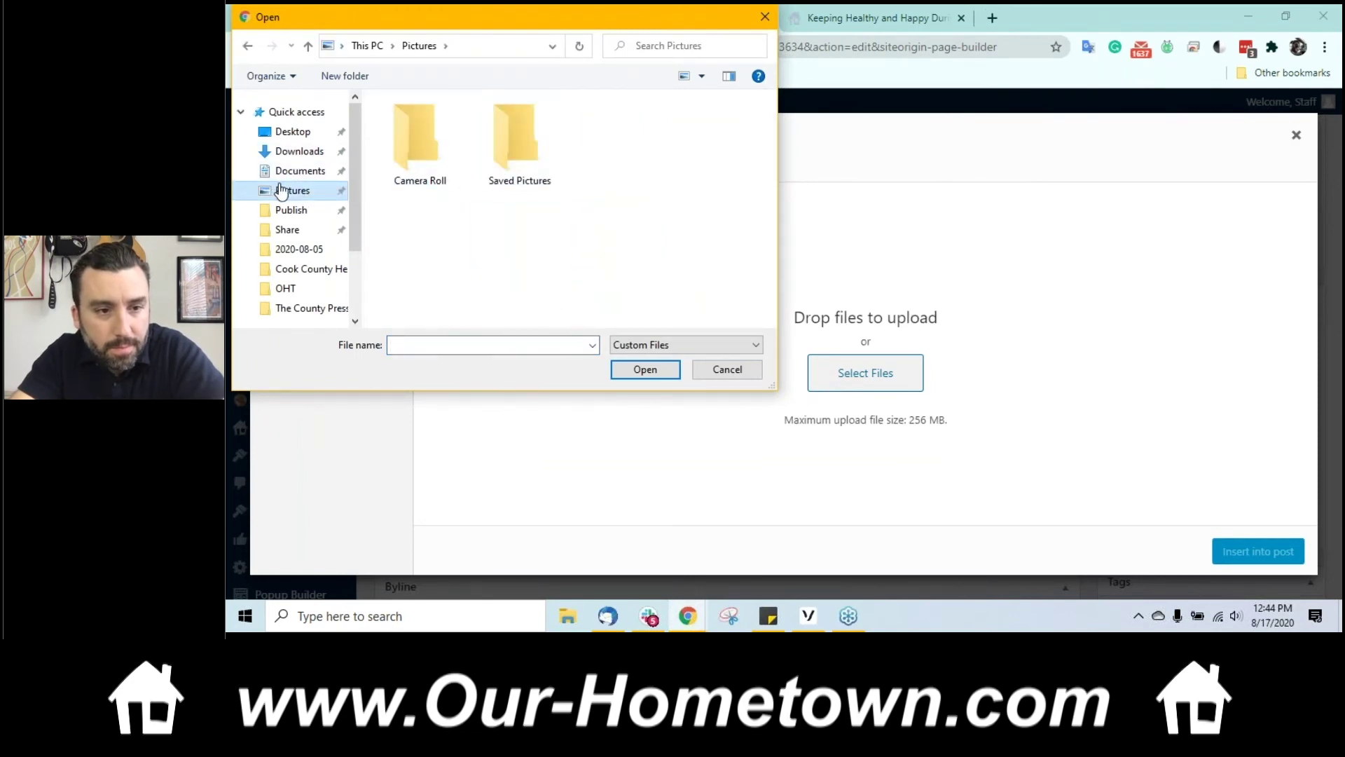
{"action": "scroll", "coordinate": [282, 193], "scroll_direction": "down", "scroll_amount": 1}
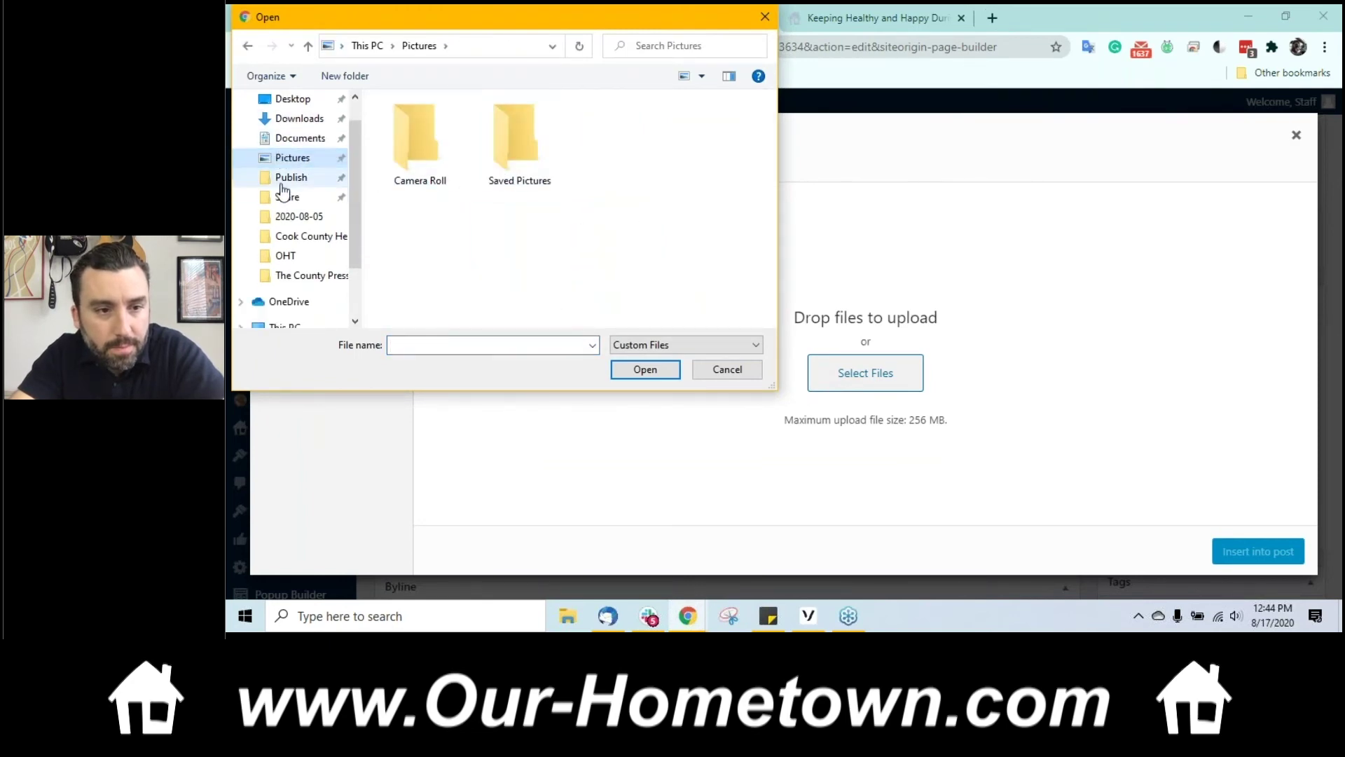
{"action": "left_click", "coordinate": [313, 240]}
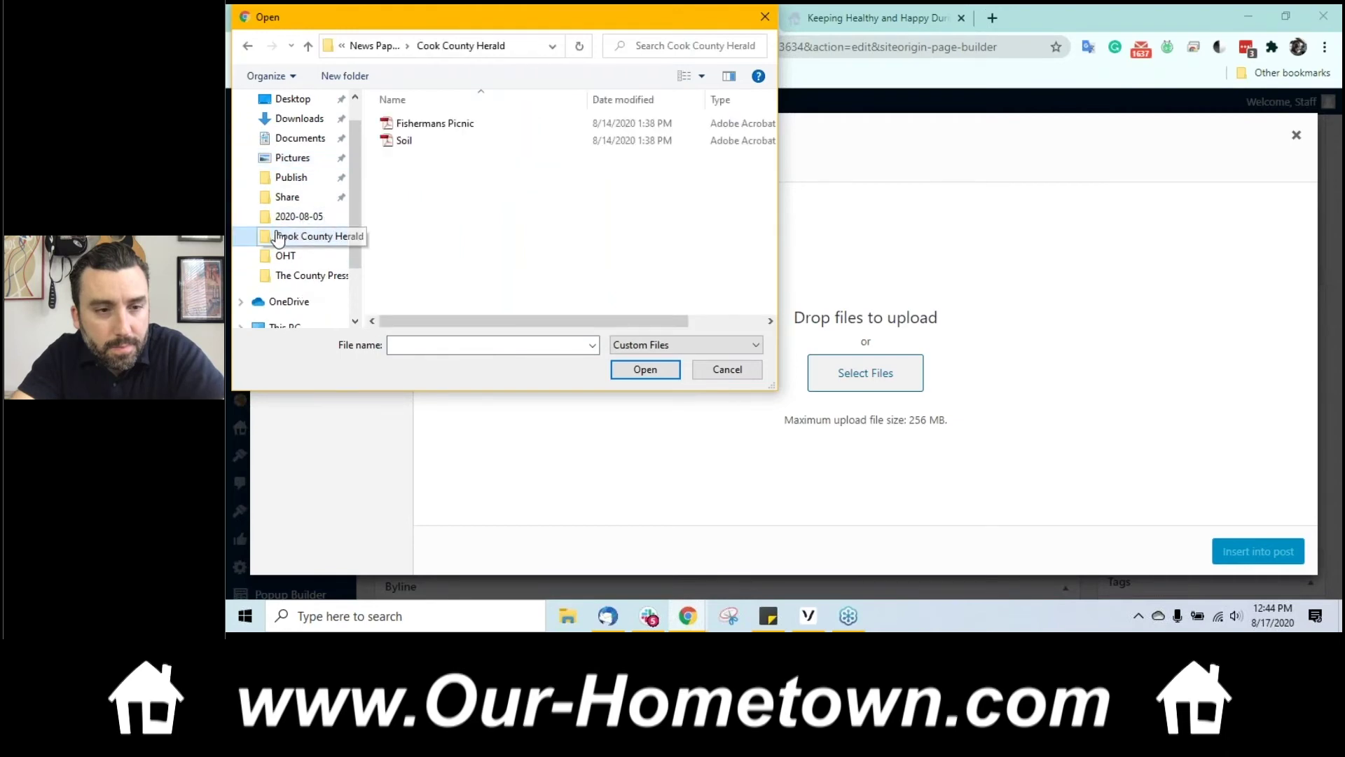
{"action": "double_click", "coordinate": [405, 140]}
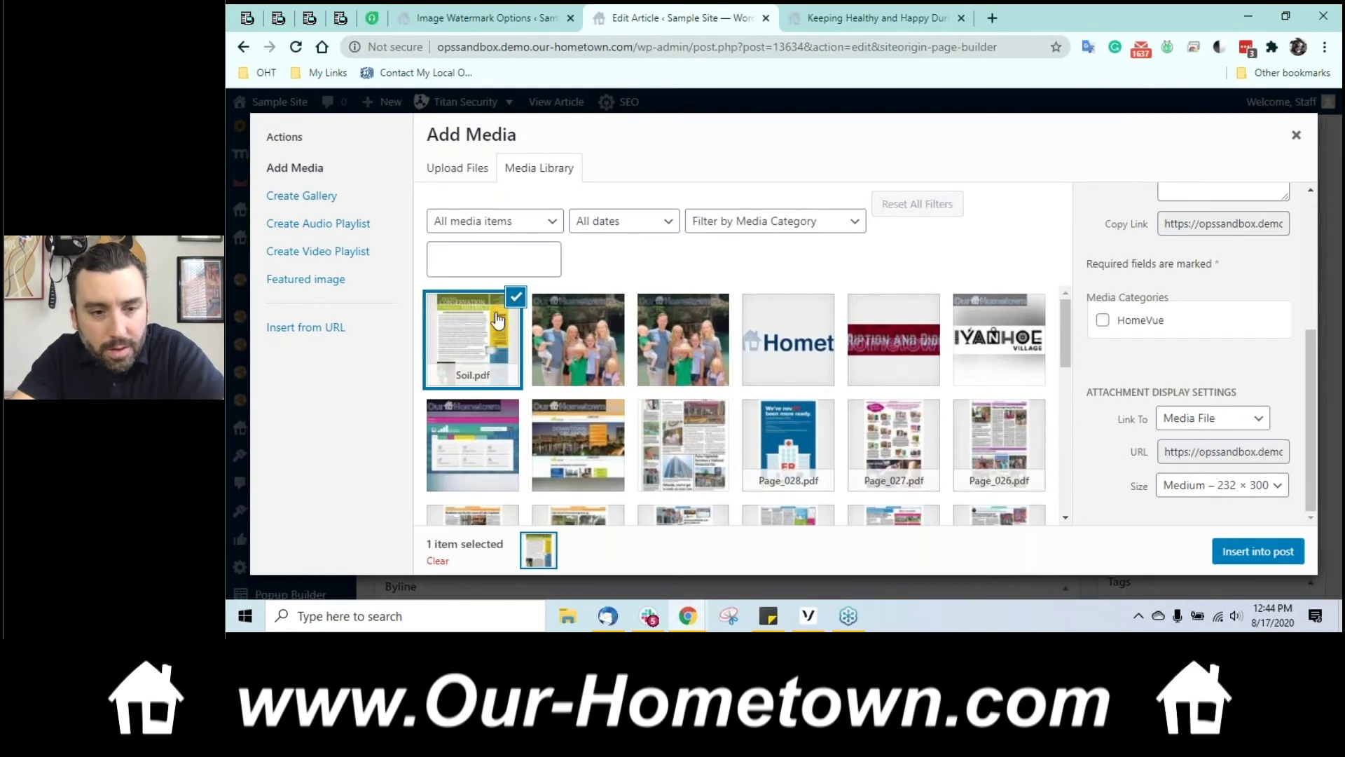
Step: Start another file upload and look through the OHT, Pictures and Camera Roll folders for an image
{"action": "left_click", "coordinate": [471, 173]}
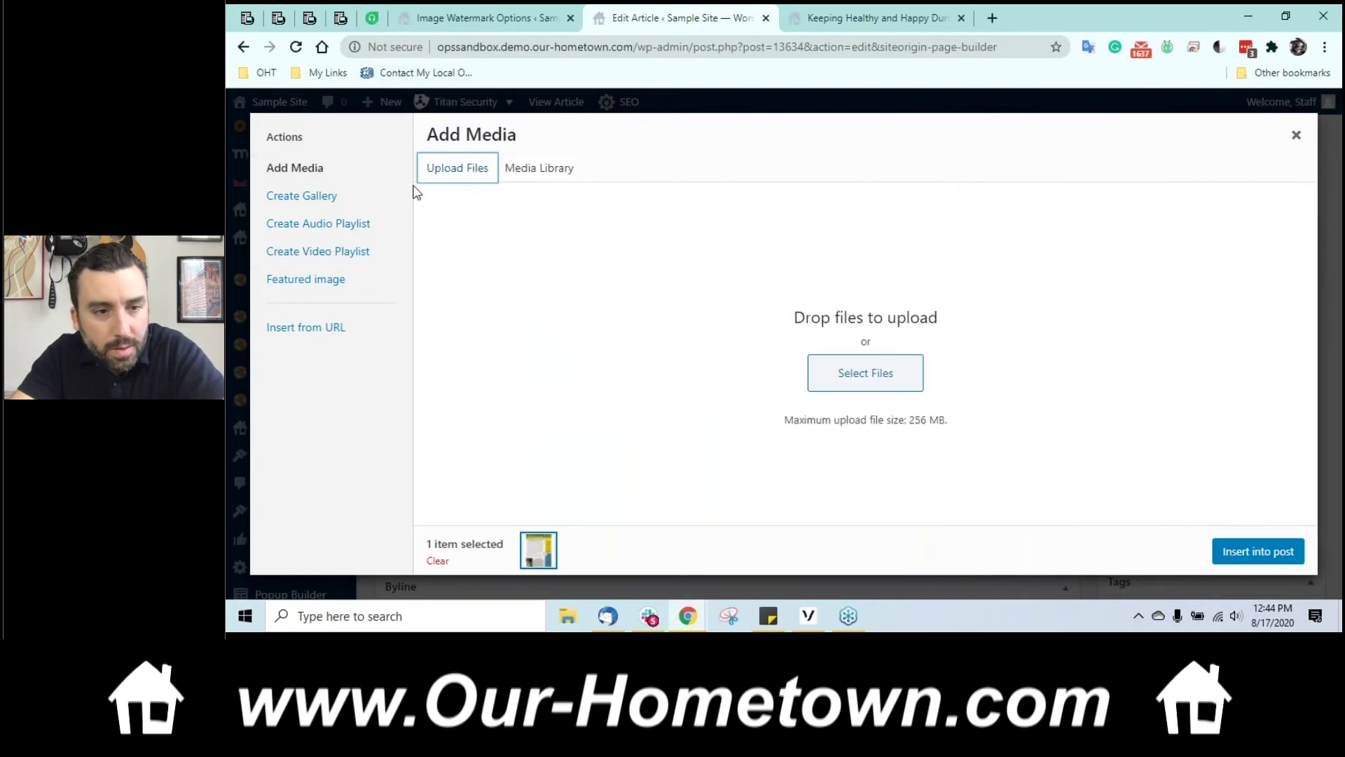
{"action": "left_click", "coordinate": [889, 377]}
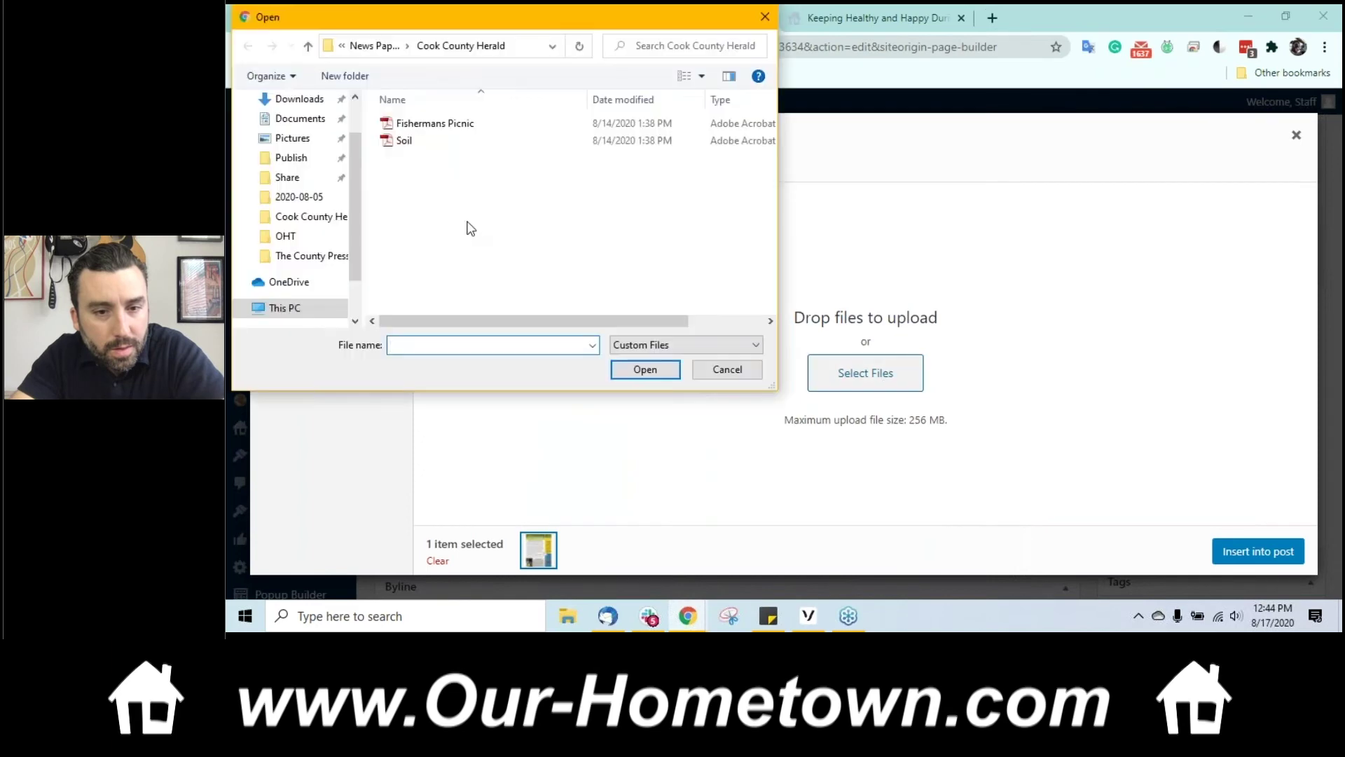
{"action": "left_click", "coordinate": [308, 239]}
{"action": "scroll", "coordinate": [491, 245], "scroll_direction": "down", "scroll_amount": 2}
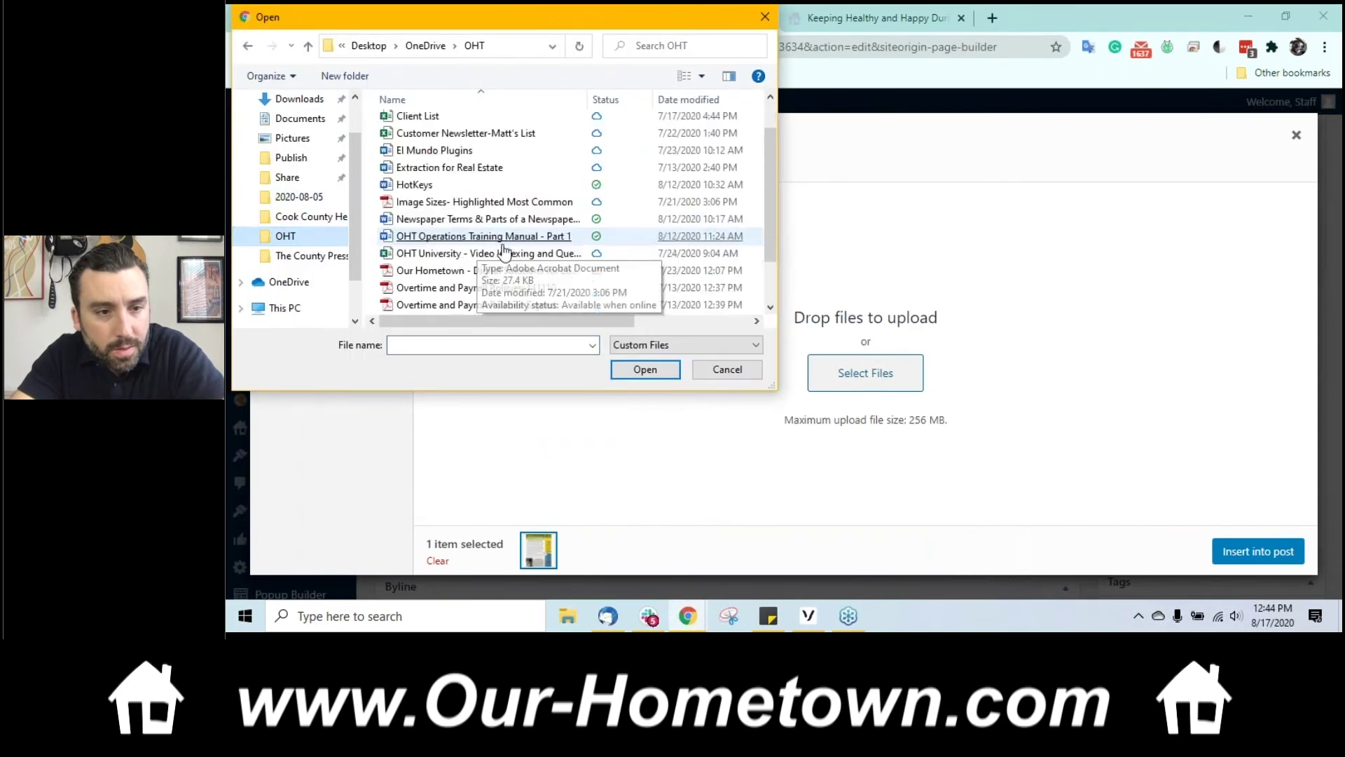
{"action": "left_click", "coordinate": [501, 239]}
{"action": "left_click", "coordinate": [456, 253]}
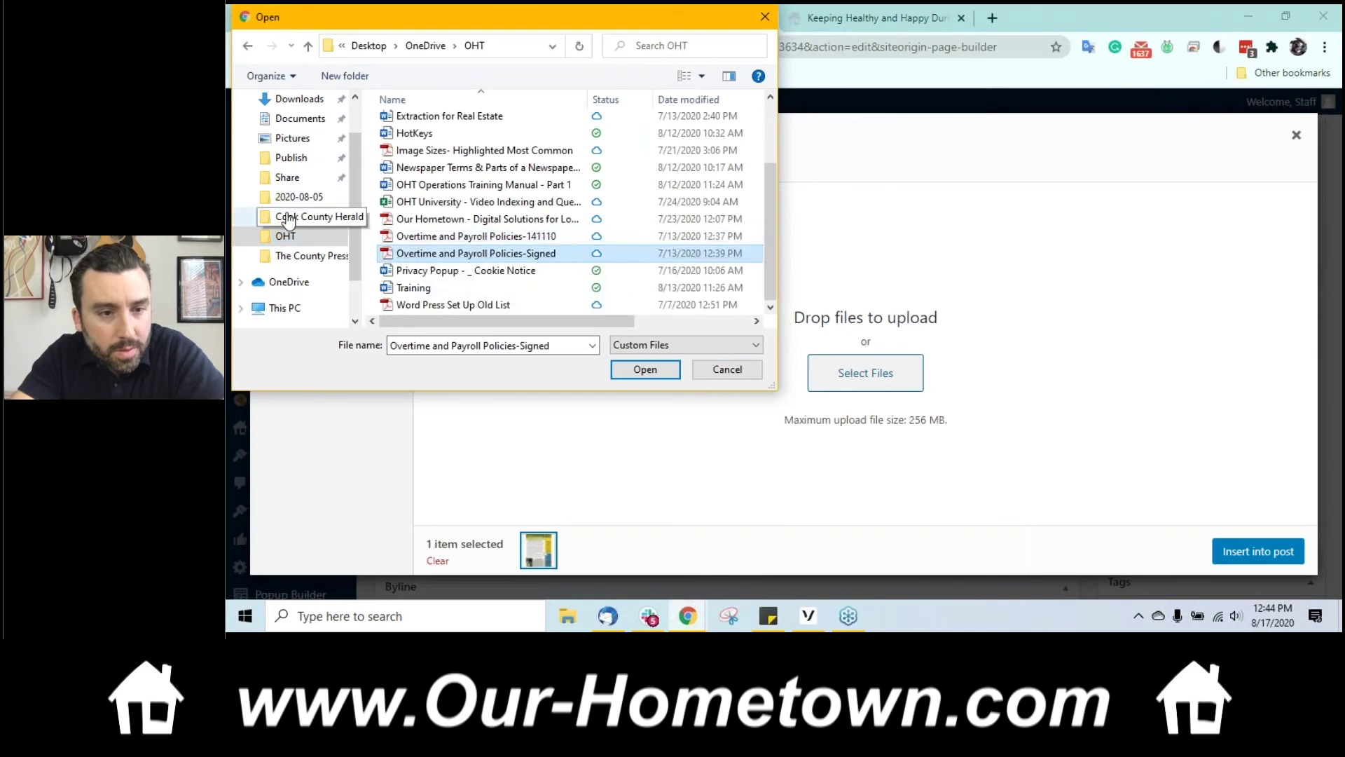
{"action": "left_click", "coordinate": [292, 139]}
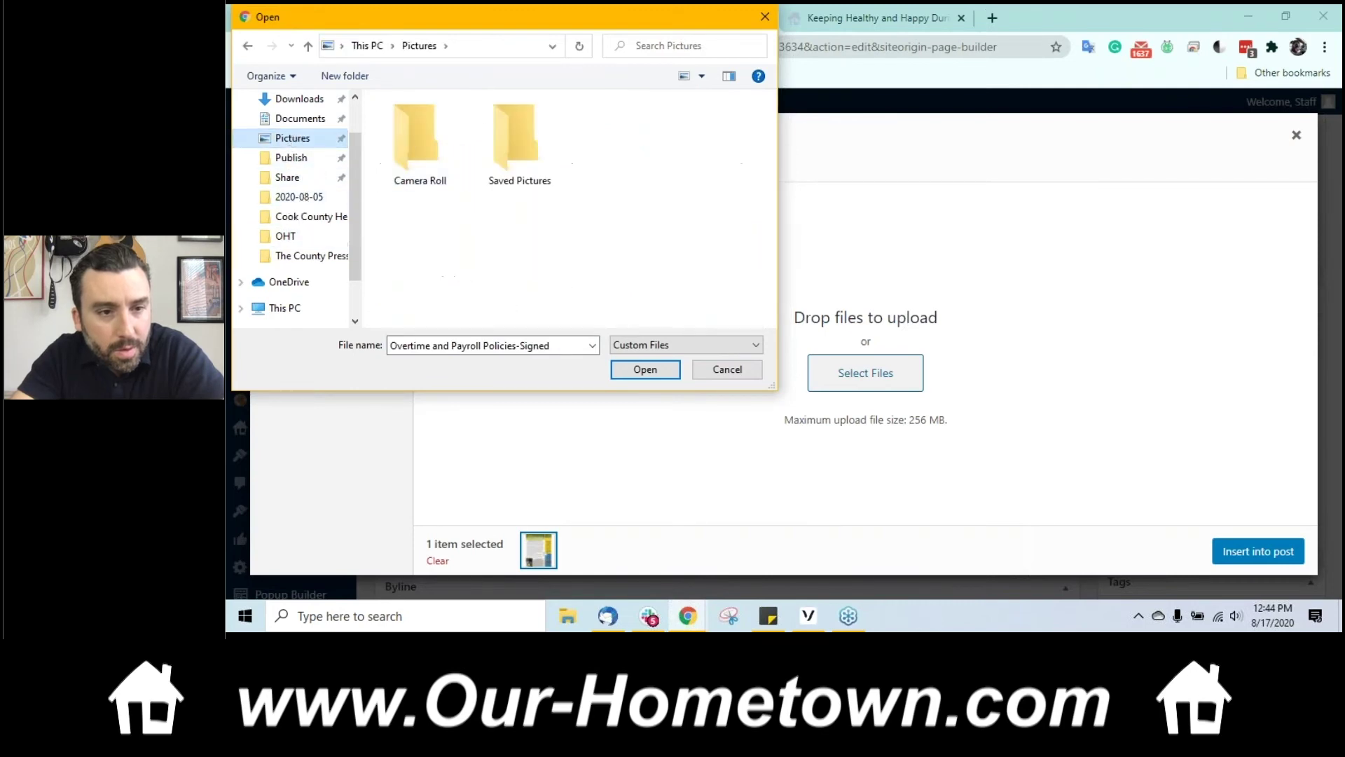
{"action": "double_click", "coordinate": [419, 141]}
{"action": "scroll", "coordinate": [343, 198], "scroll_direction": "up", "scroll_amount": 2}
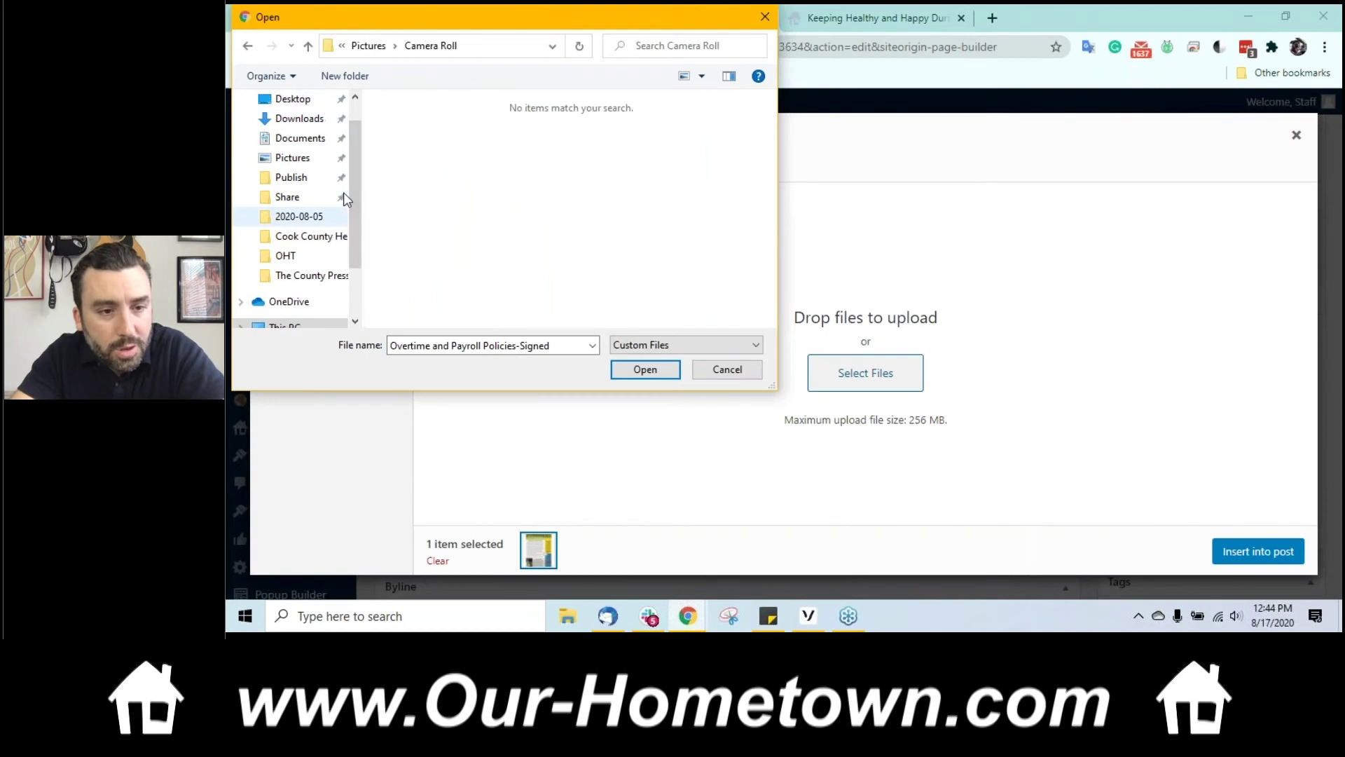
{"action": "left_click", "coordinate": [330, 194]}
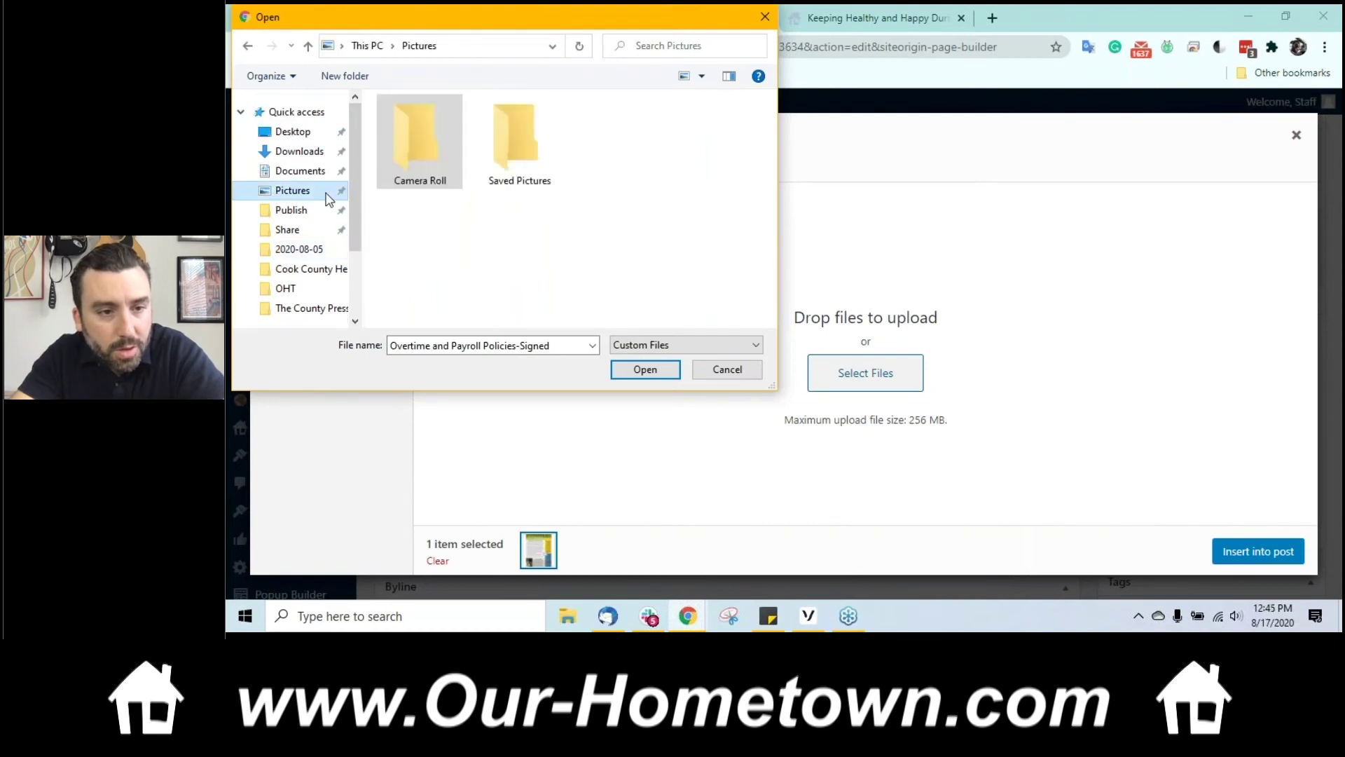
Step: Upload the family photo named test from the Desktop folder to the media library
{"action": "left_click", "coordinate": [282, 132]}
{"action": "scroll", "coordinate": [518, 273], "scroll_direction": "down", "scroll_amount": 1}
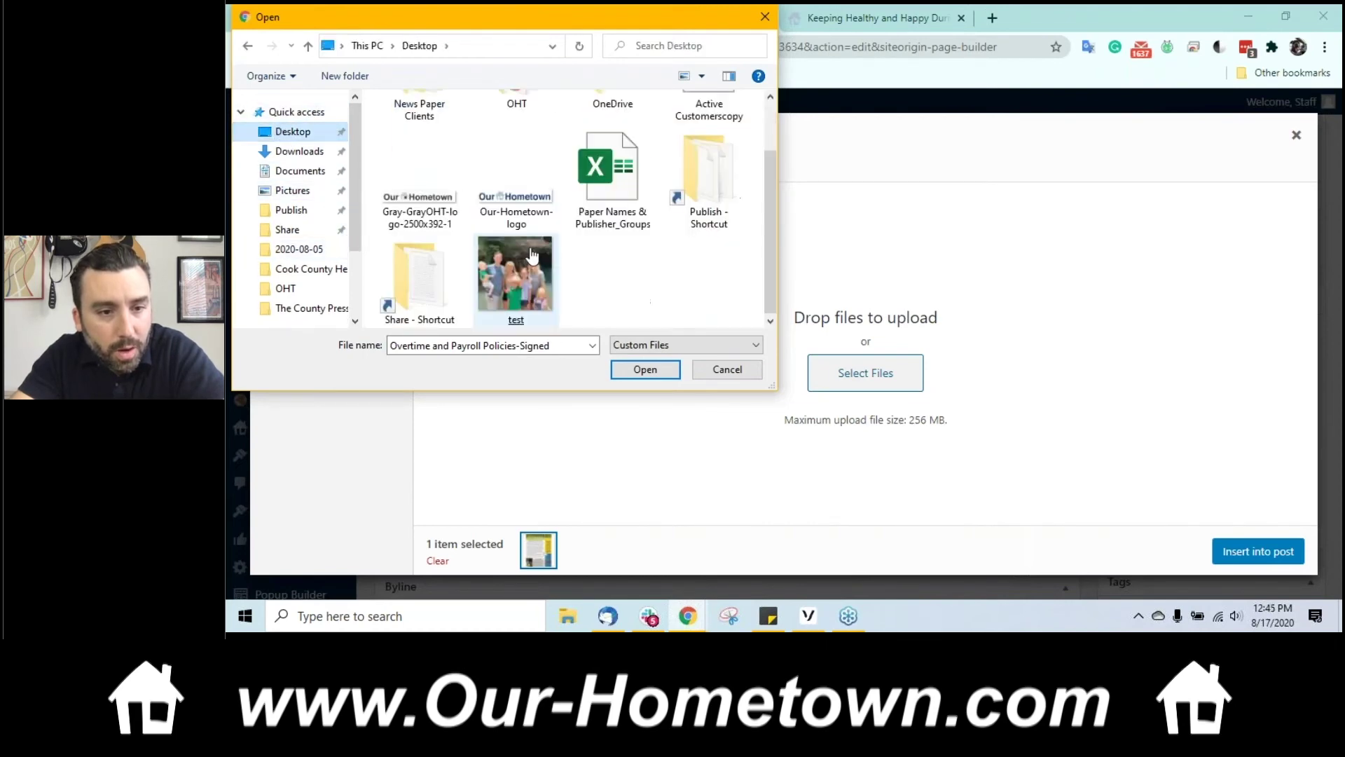
{"action": "double_click", "coordinate": [519, 277]}
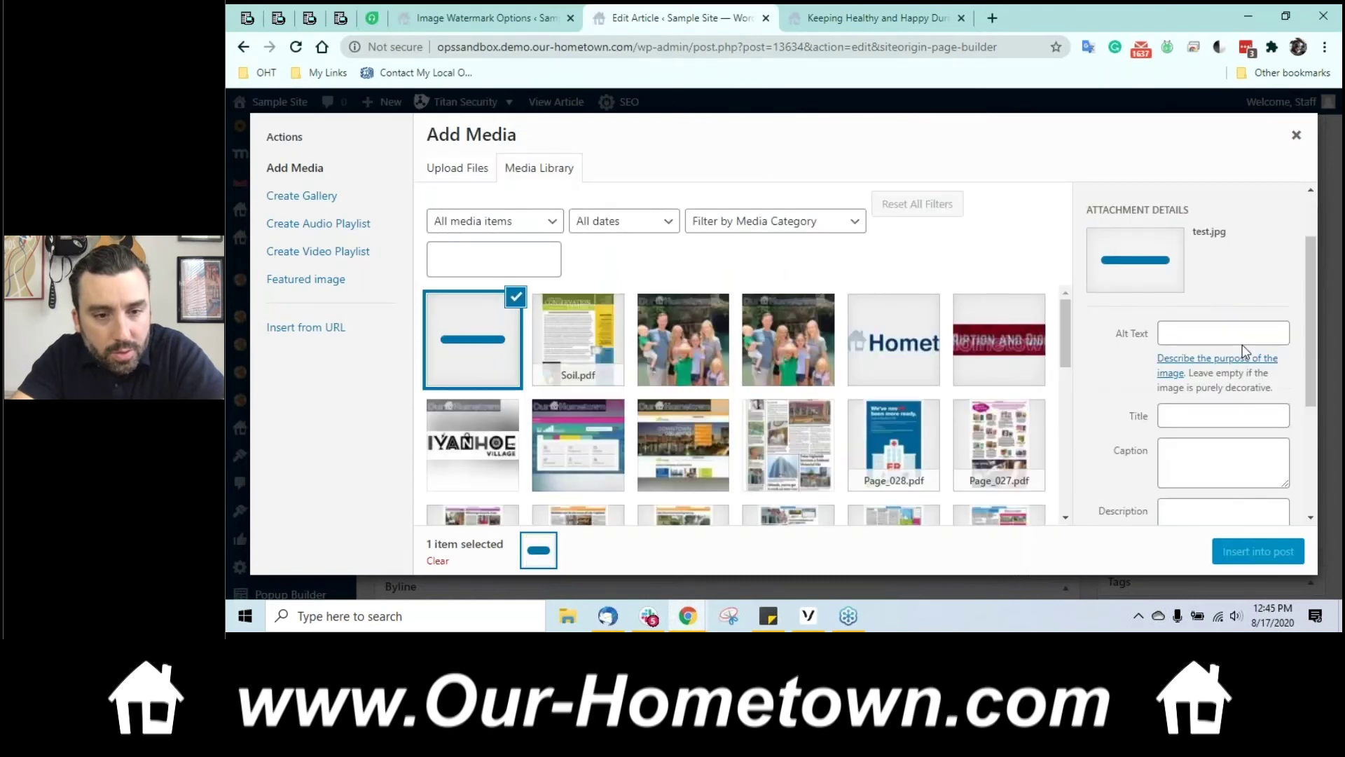
Step: Apply the watermark to the uploaded test.jpg and insert the image into the article
{"action": "scroll", "coordinate": [1239, 351], "scroll_direction": "down", "scroll_amount": 5}
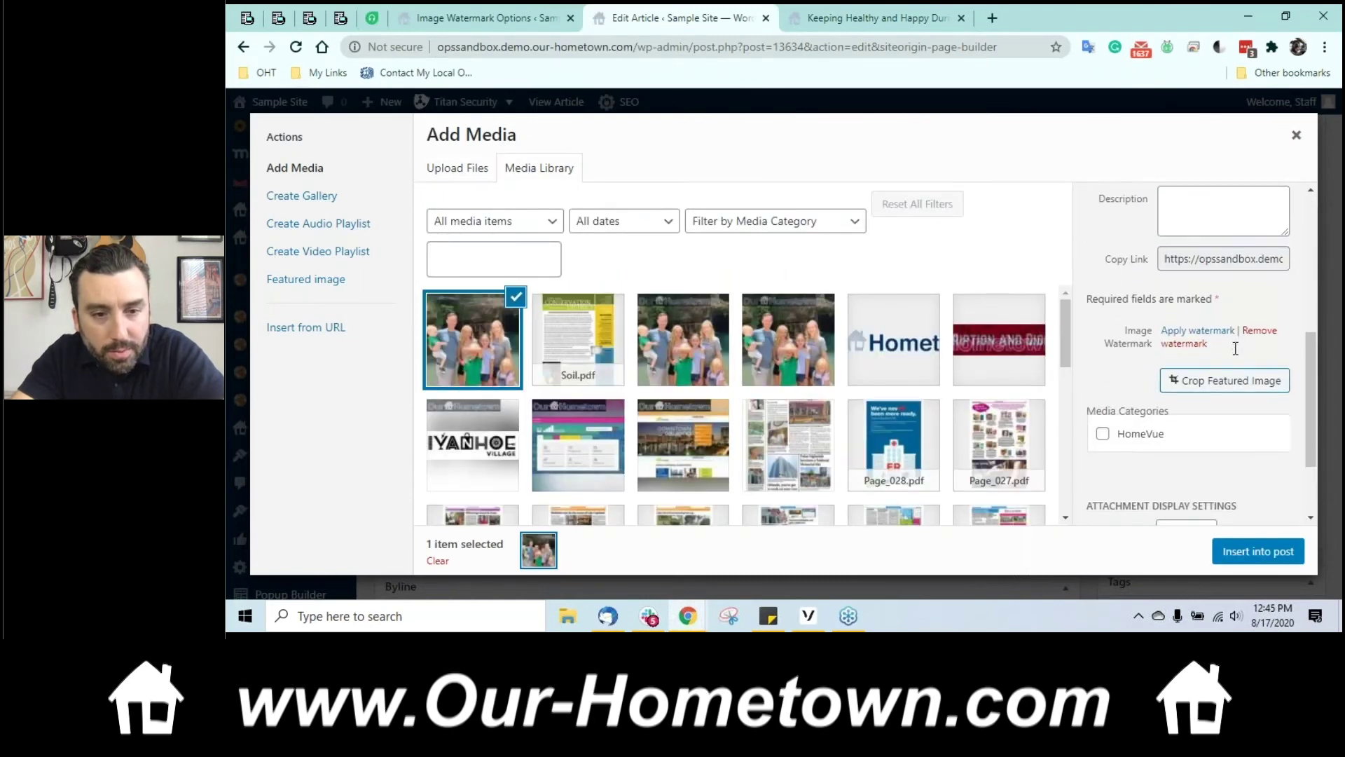
{"action": "left_click", "coordinate": [1194, 333]}
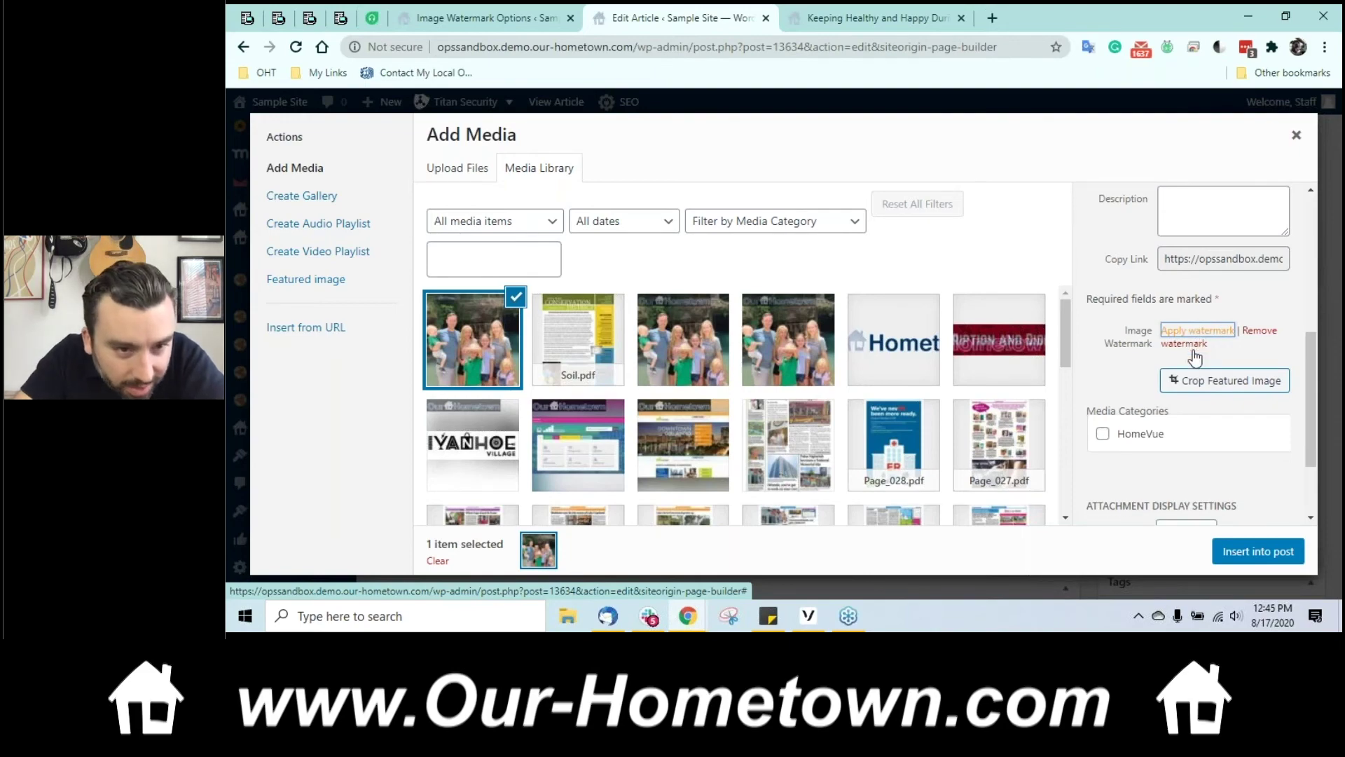
{"action": "left_click", "coordinate": [1257, 551]}
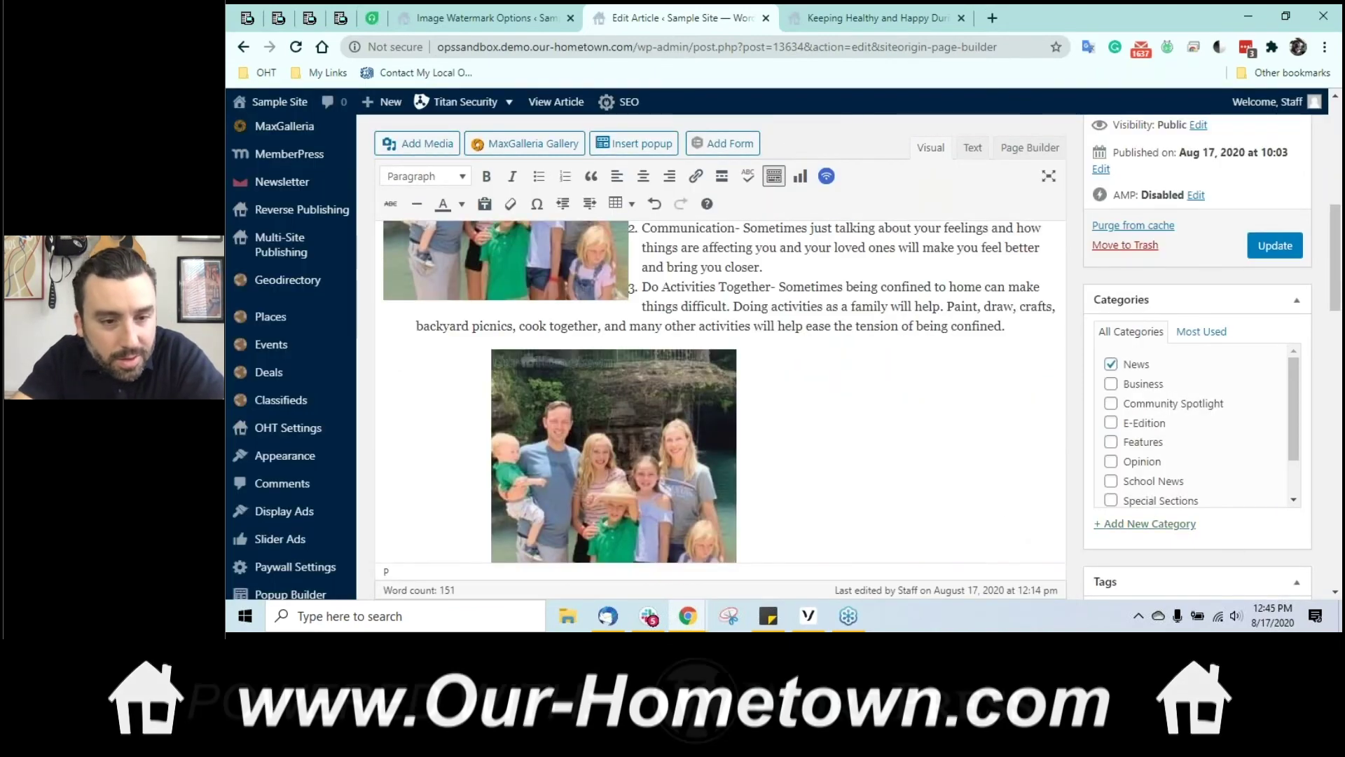
Step: Compare the newly inserted photo with the article's original photo in the editor, checking each for a watermark
{"action": "scroll", "coordinate": [831, 417], "scroll_direction": "down", "scroll_amount": 1}
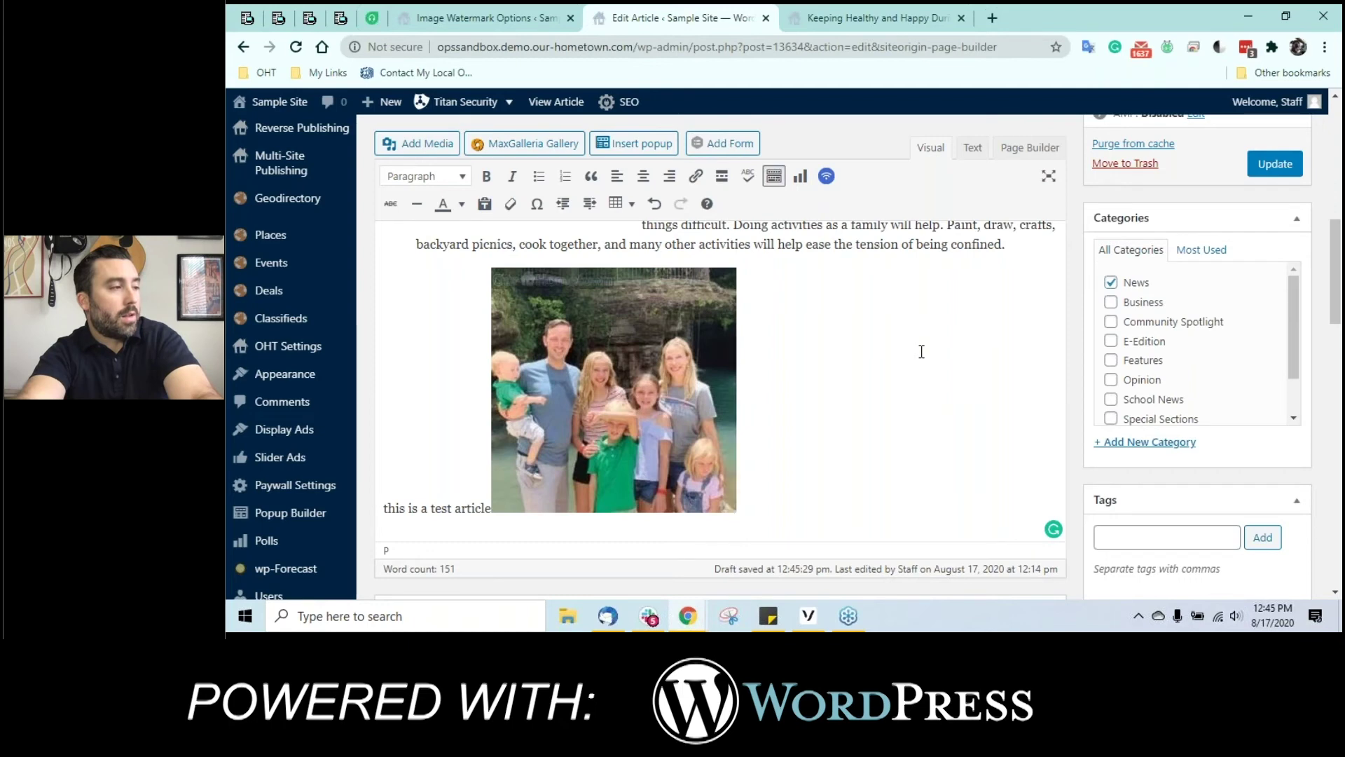
{"action": "scroll", "coordinate": [918, 392], "scroll_direction": "up", "scroll_amount": 3}
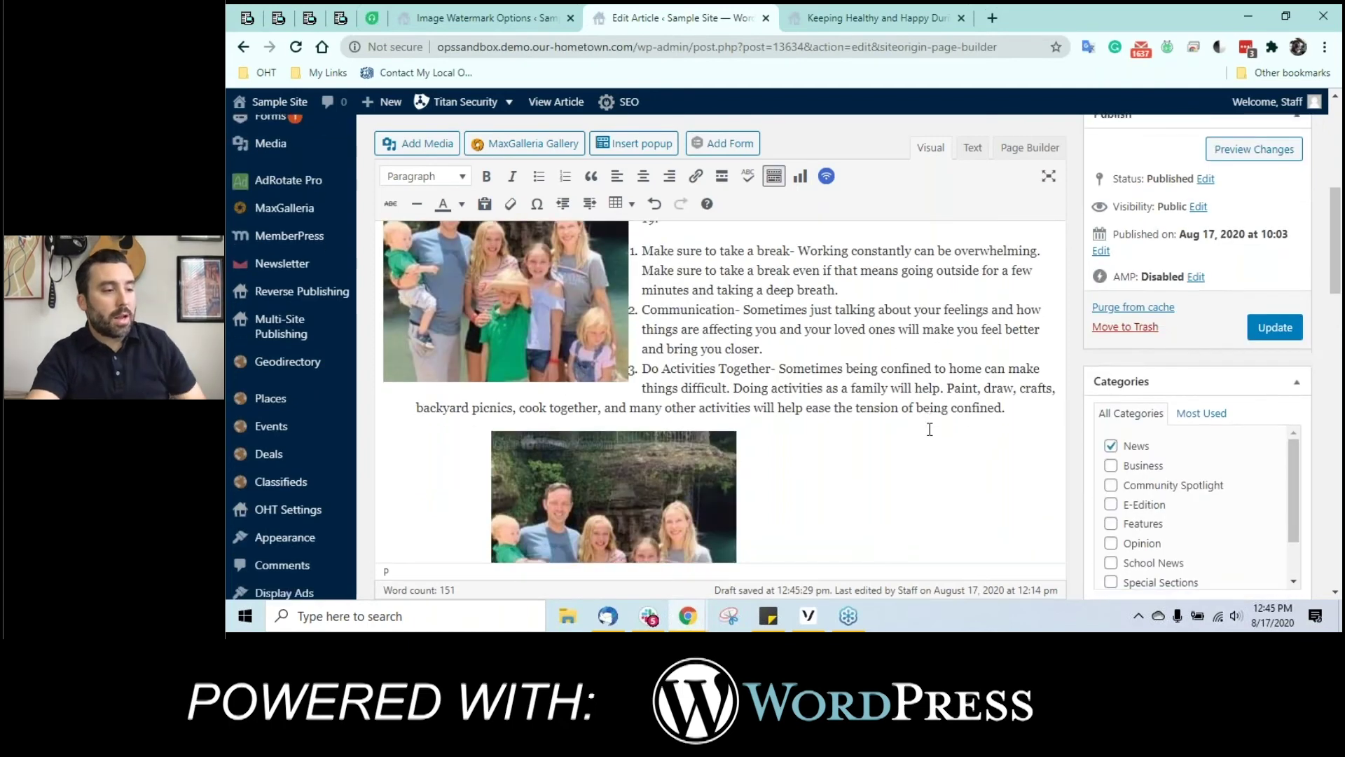
{"action": "scroll", "coordinate": [929, 429], "scroll_direction": "up", "scroll_amount": 1}
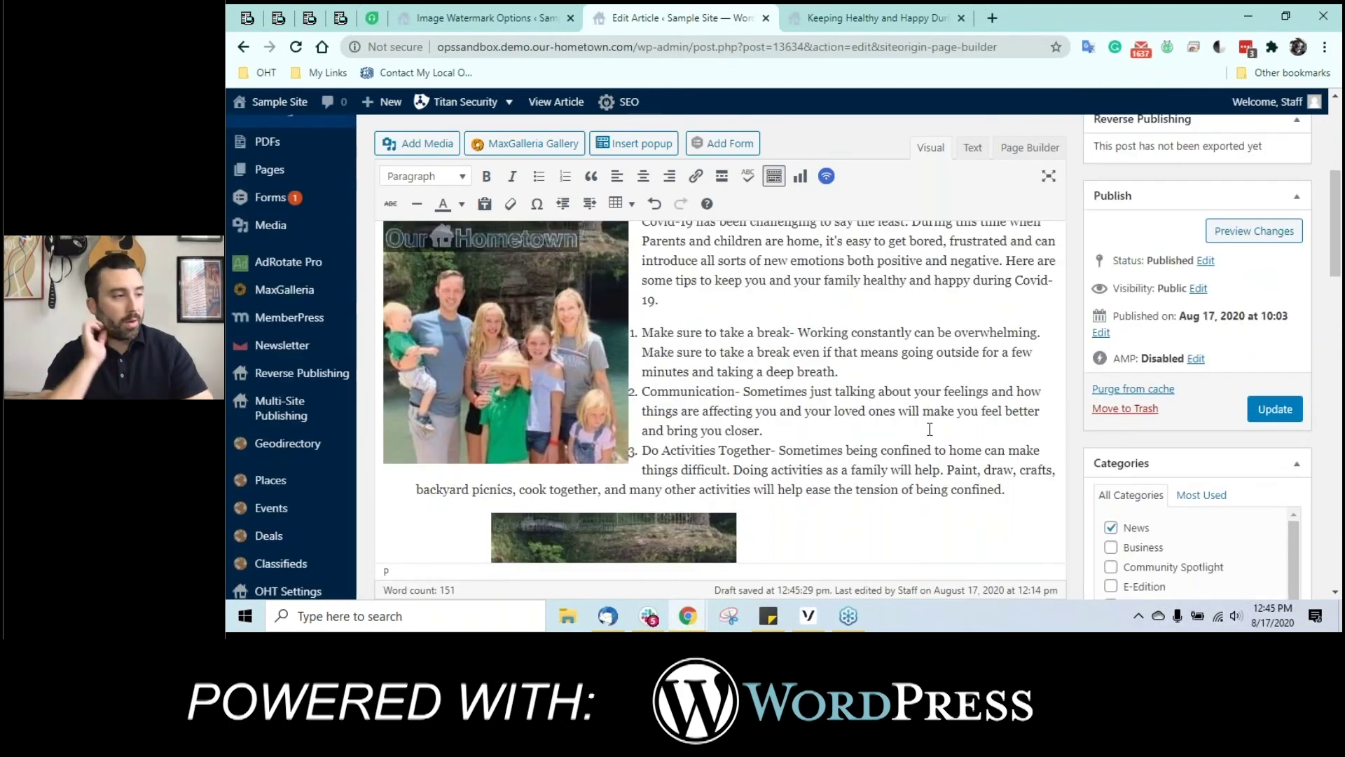
{"action": "scroll", "coordinate": [546, 464], "scroll_direction": "down", "scroll_amount": 1}
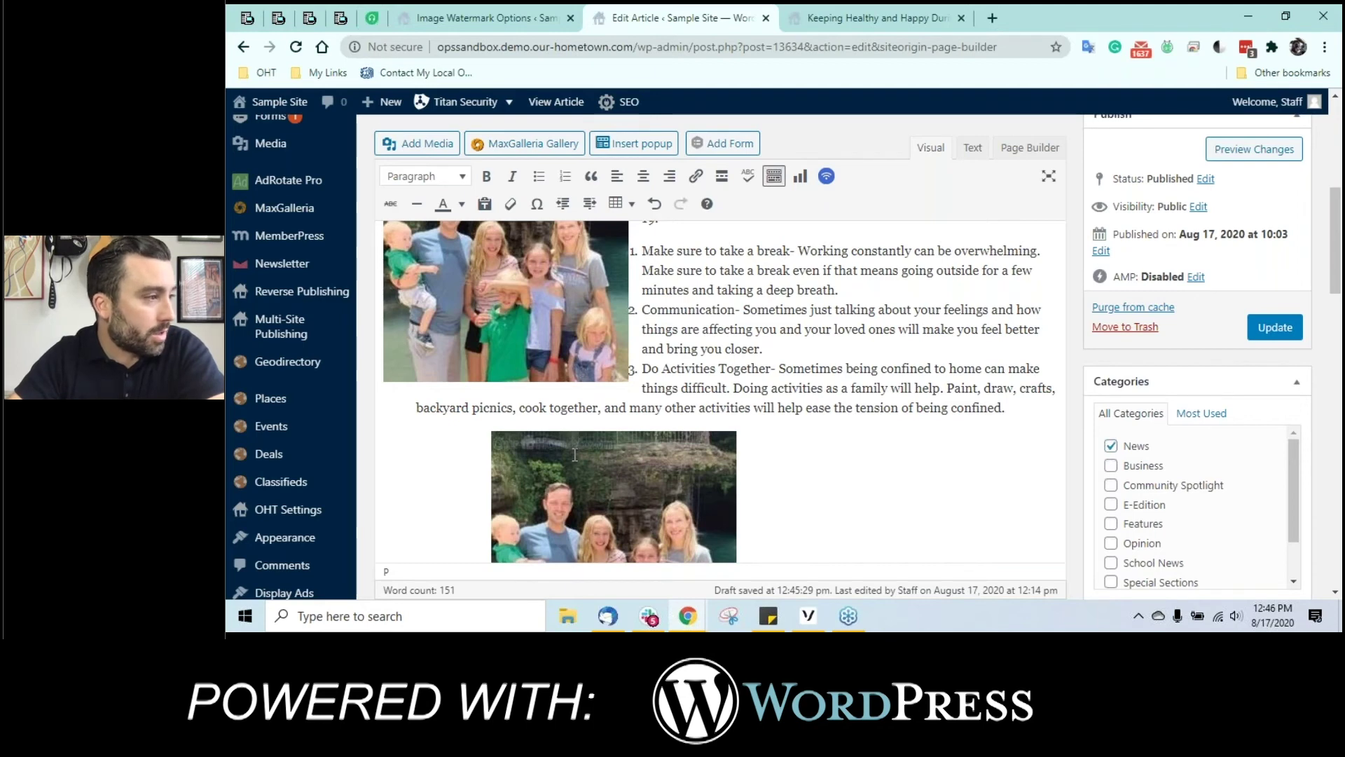
{"action": "scroll", "coordinate": [575, 455], "scroll_direction": "down", "scroll_amount": 3}
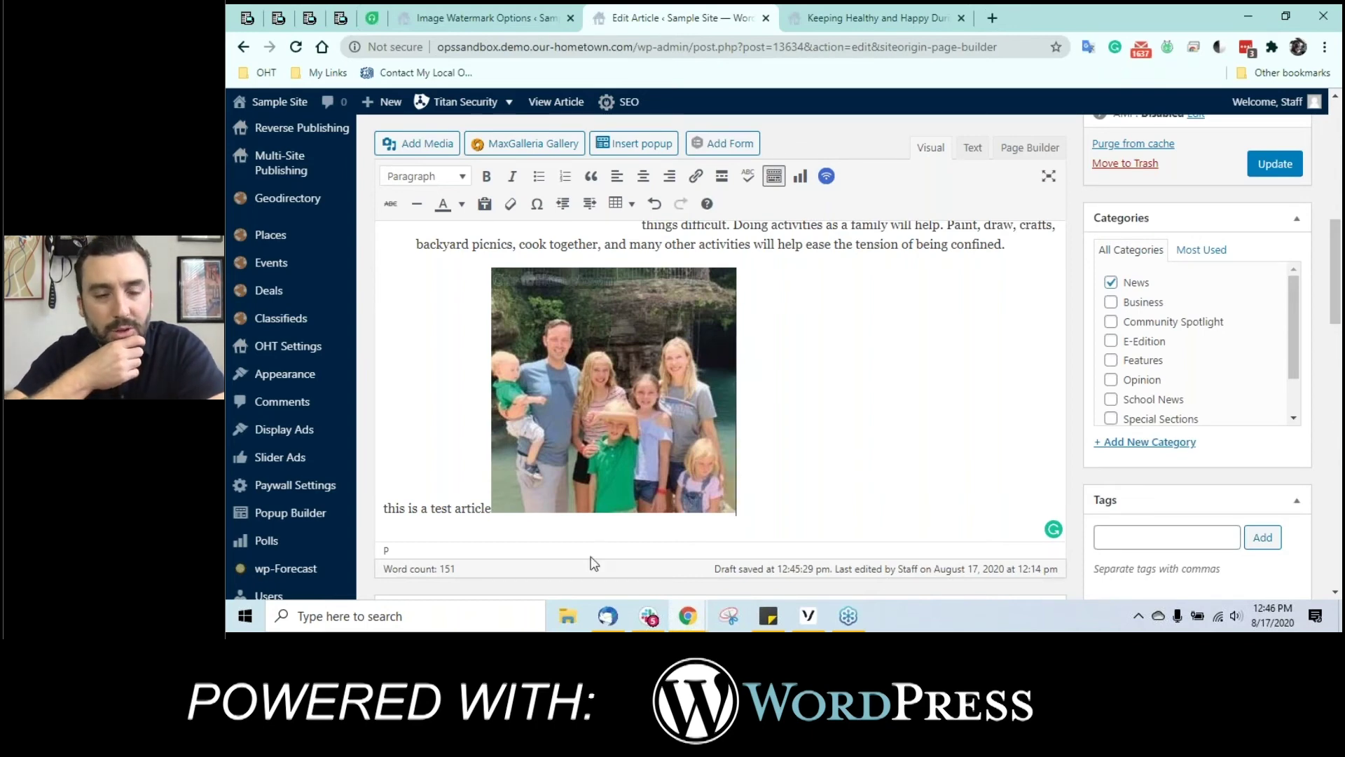
Step: Return to the Image Watermark settings and review the enabled image sizes and selected post types
{"action": "left_click", "coordinate": [483, 17]}
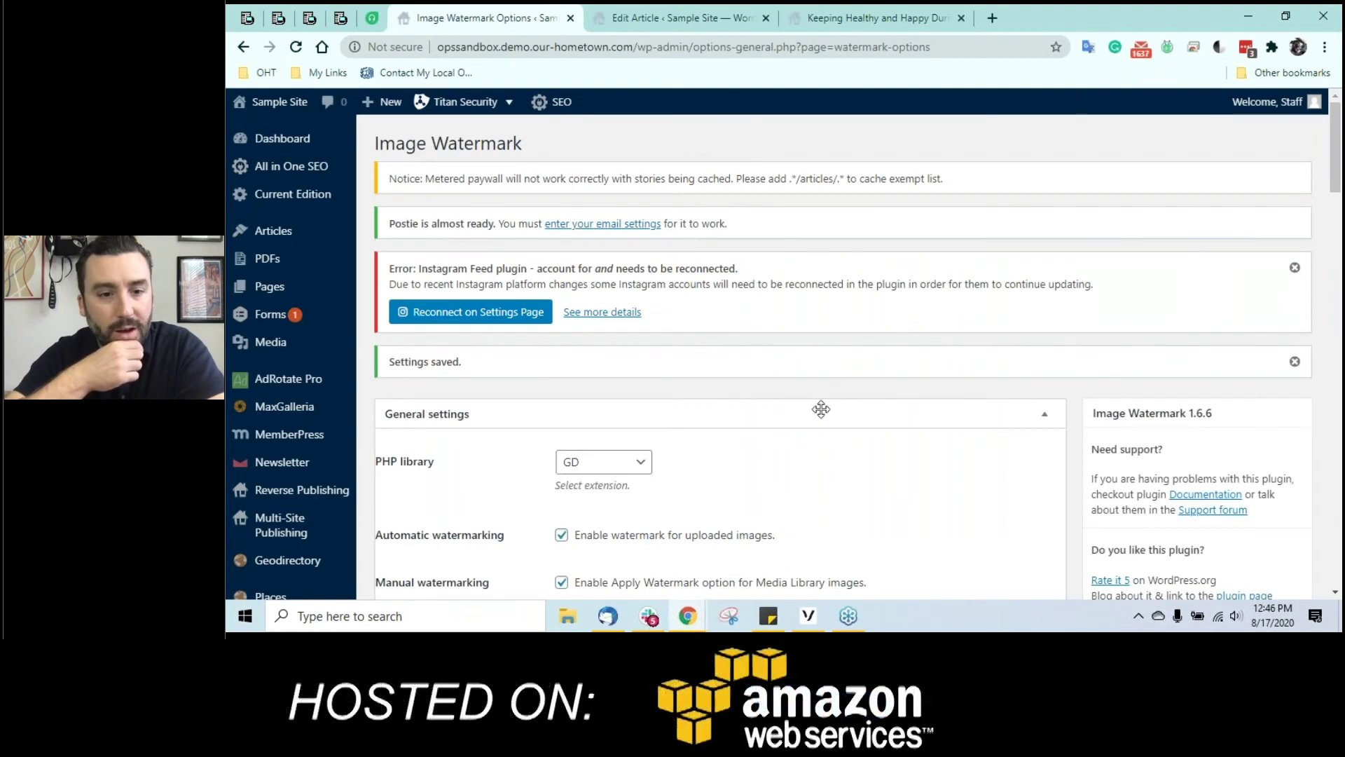
{"action": "scroll", "coordinate": [820, 405], "scroll_direction": "down", "scroll_amount": 2}
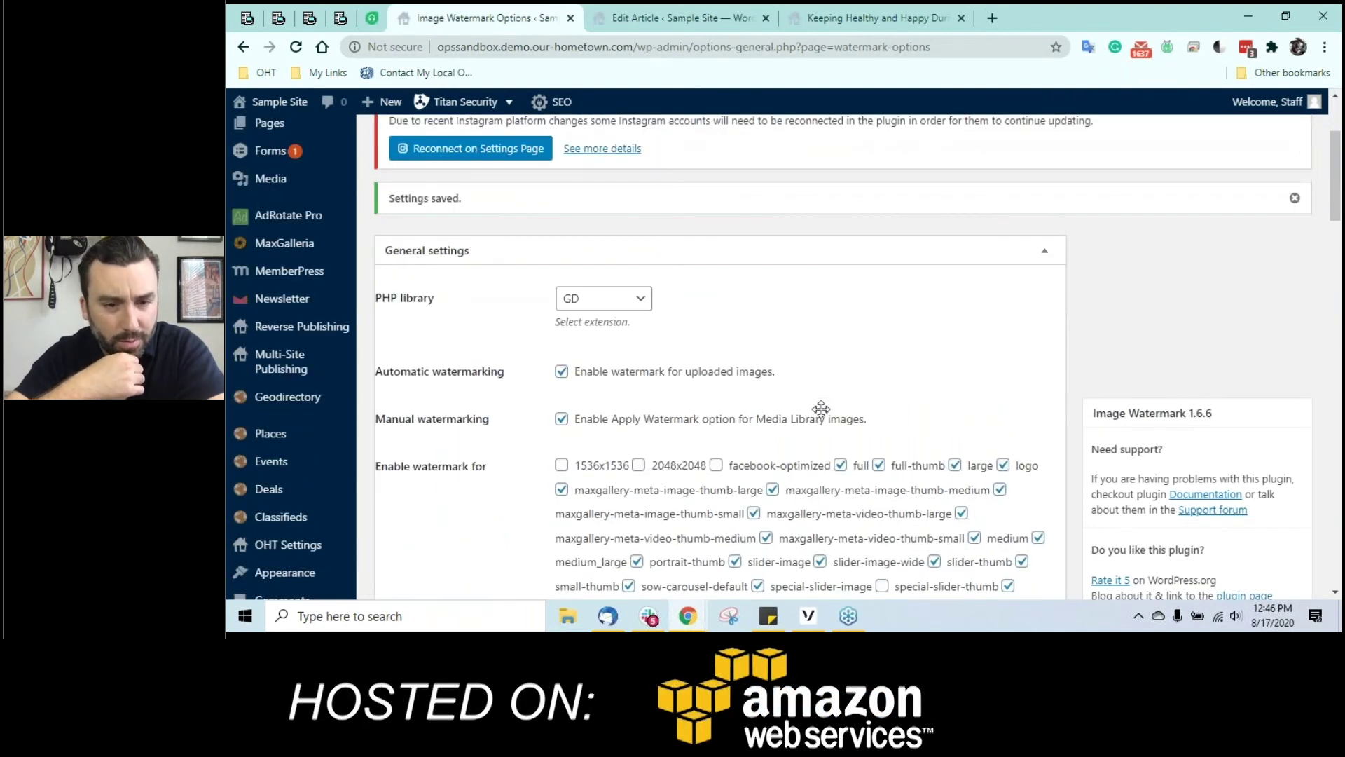
{"action": "scroll", "coordinate": [821, 409], "scroll_direction": "down", "scroll_amount": 4}
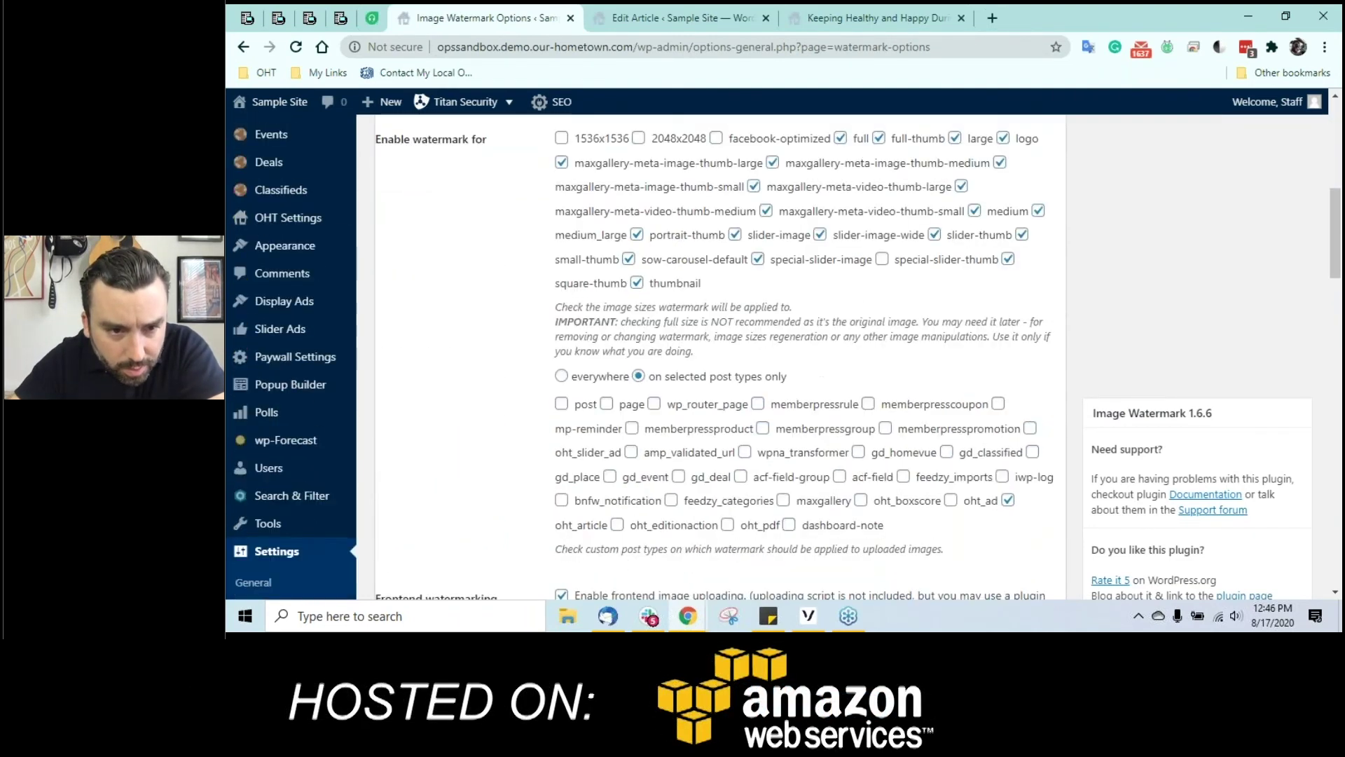
Step: Set the watermark's x offset to 100 pixels and save the Image Watermark settings
{"action": "scroll", "coordinate": [819, 409], "scroll_direction": "down", "scroll_amount": 6}
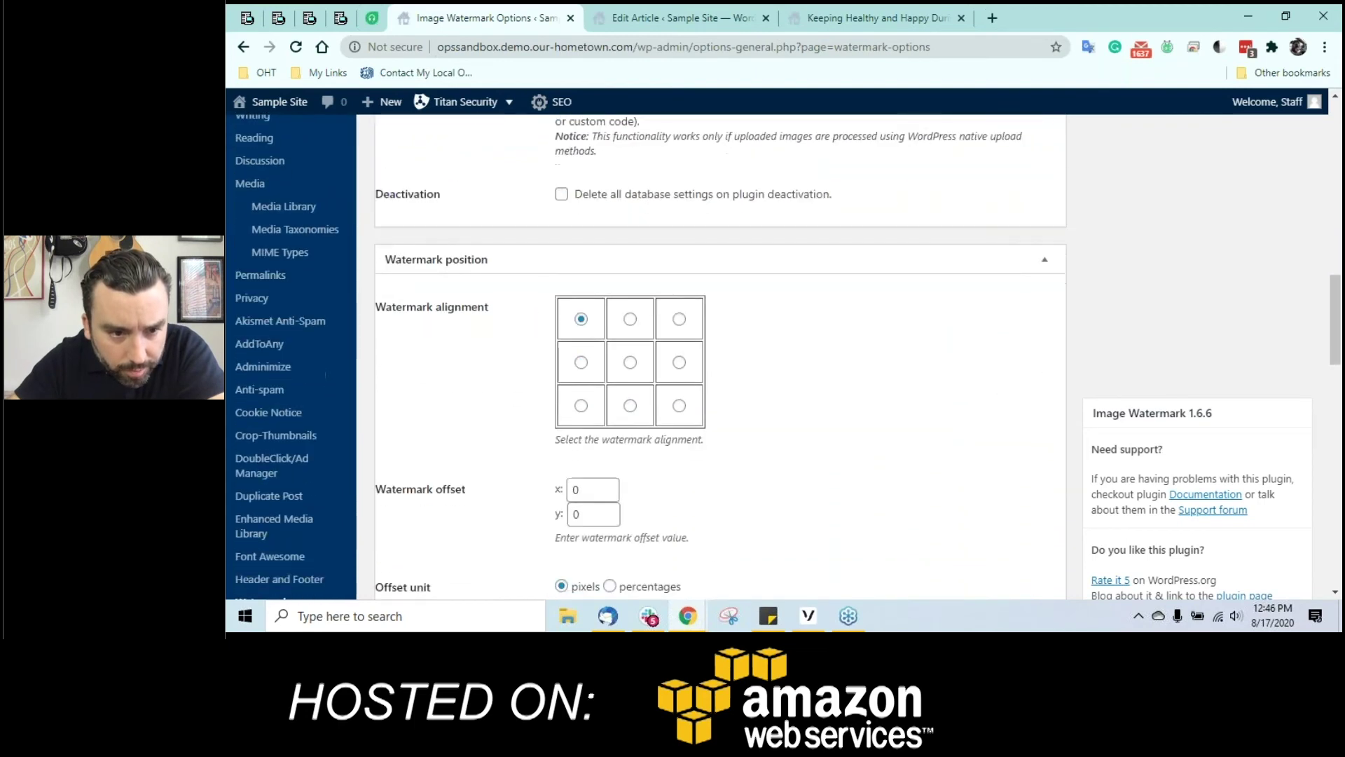
{"action": "scroll", "coordinate": [819, 408], "scroll_direction": "down", "scroll_amount": 1}
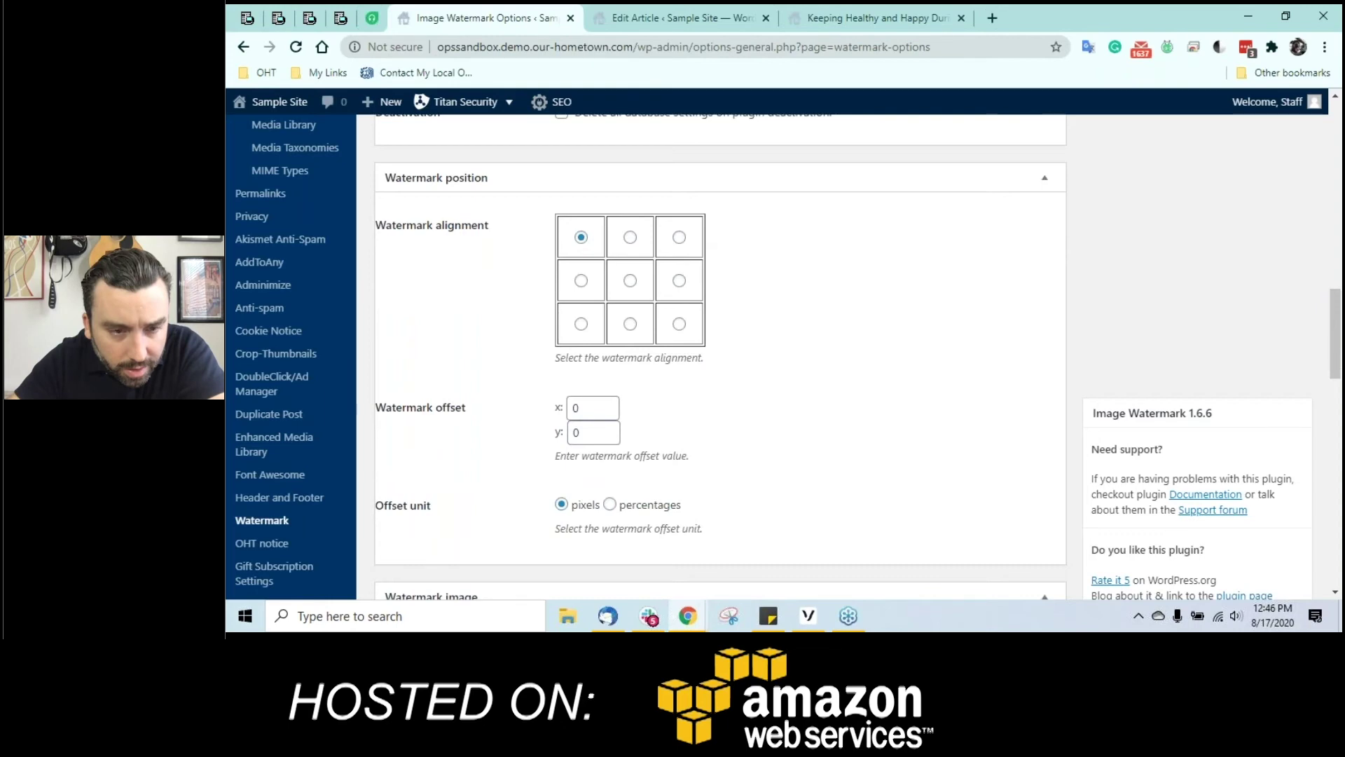
{"action": "scroll", "coordinate": [721, 357], "scroll_direction": "down", "scroll_amount": 1}
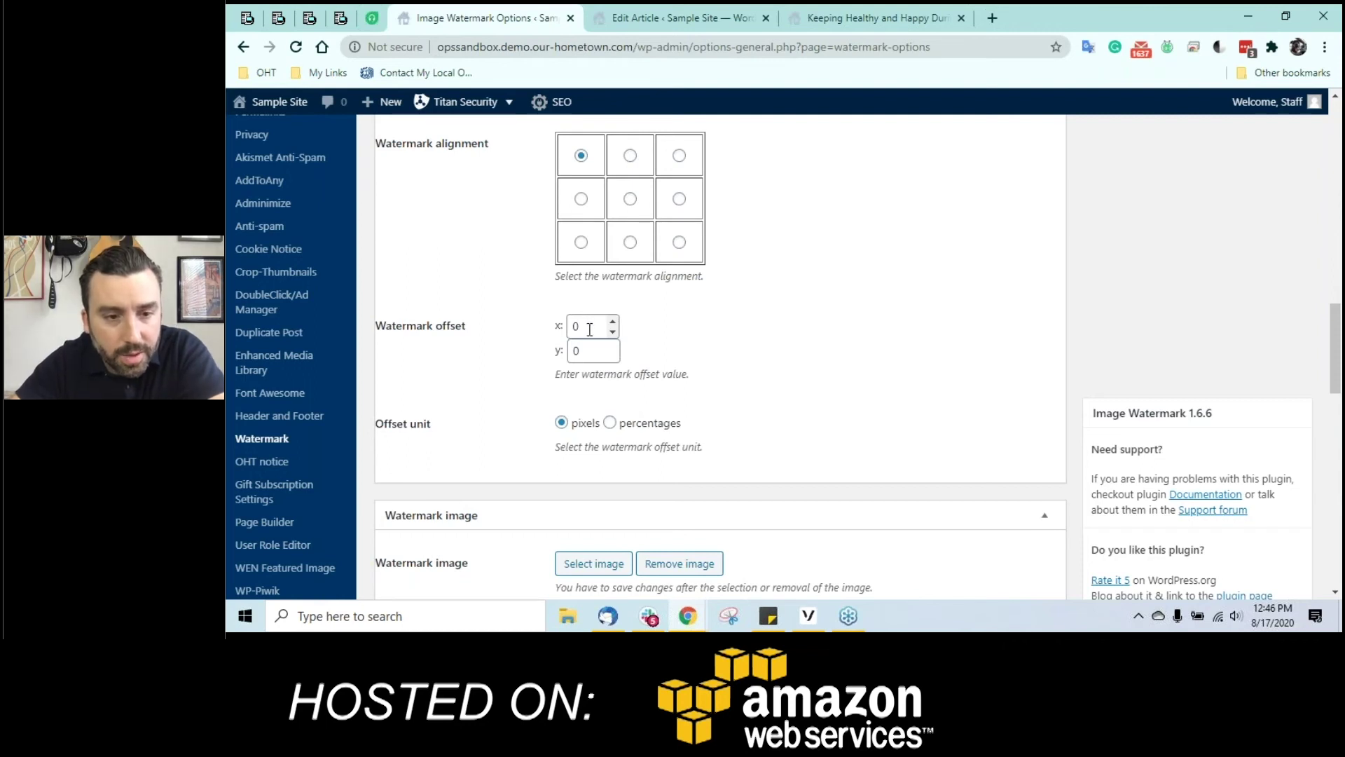
{"action": "left_click_drag", "start_coordinate": [581, 329], "coordinate": [568, 326]}
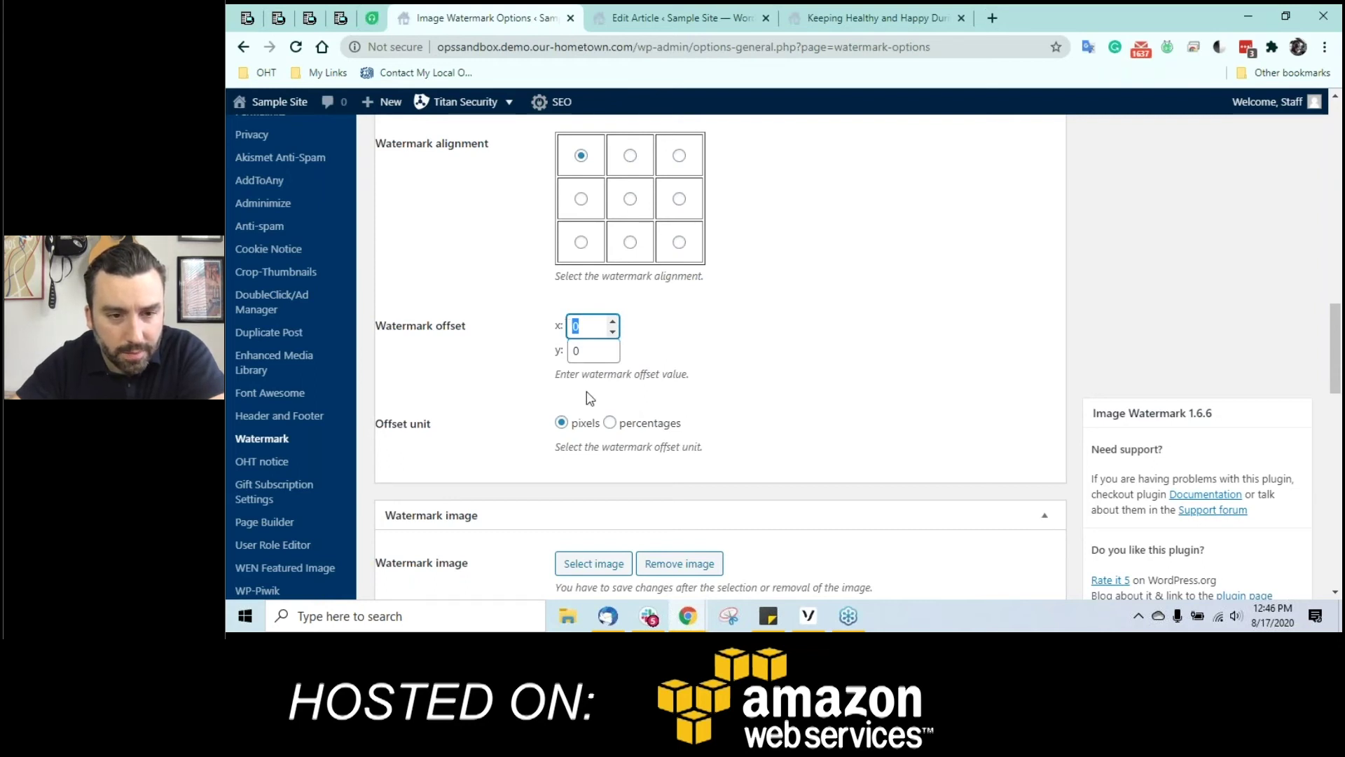
{"action": "type", "text": "100"}
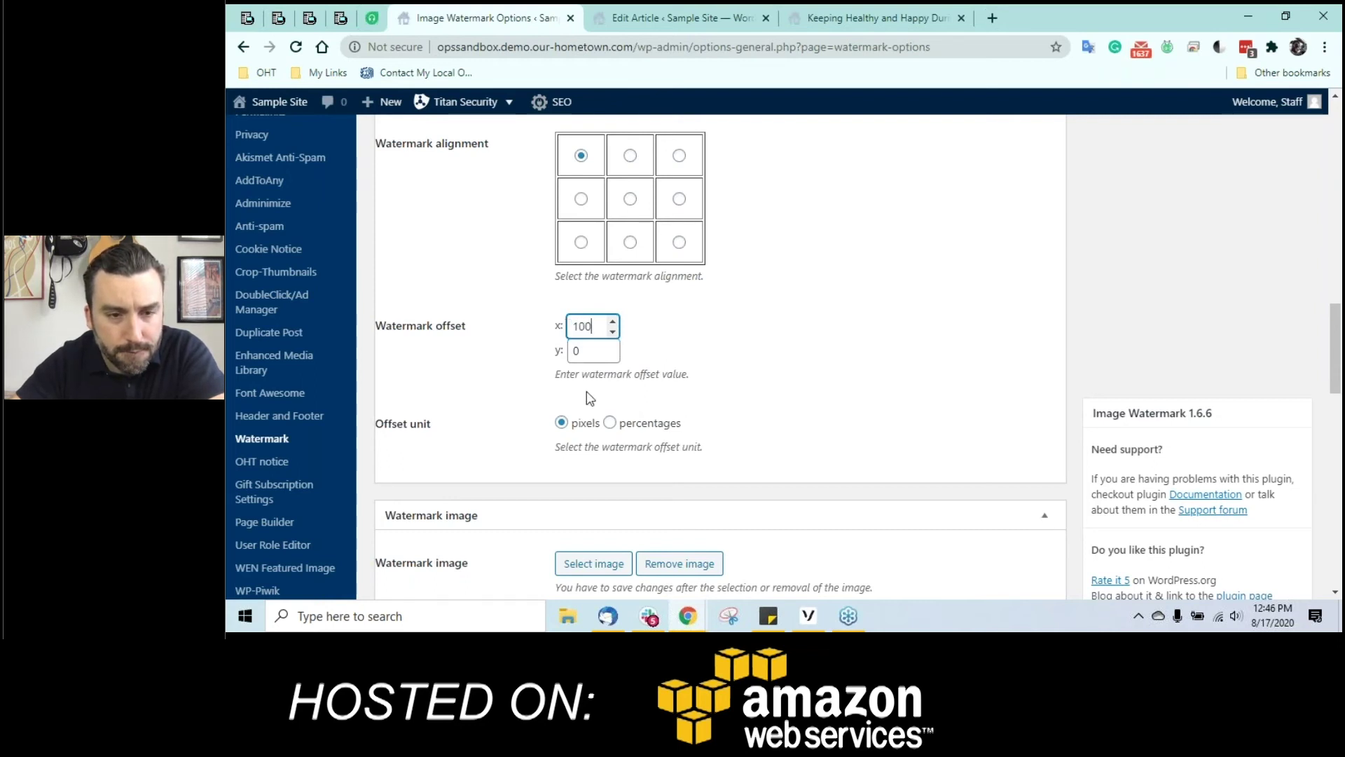
{"action": "left_click", "coordinate": [592, 351]}
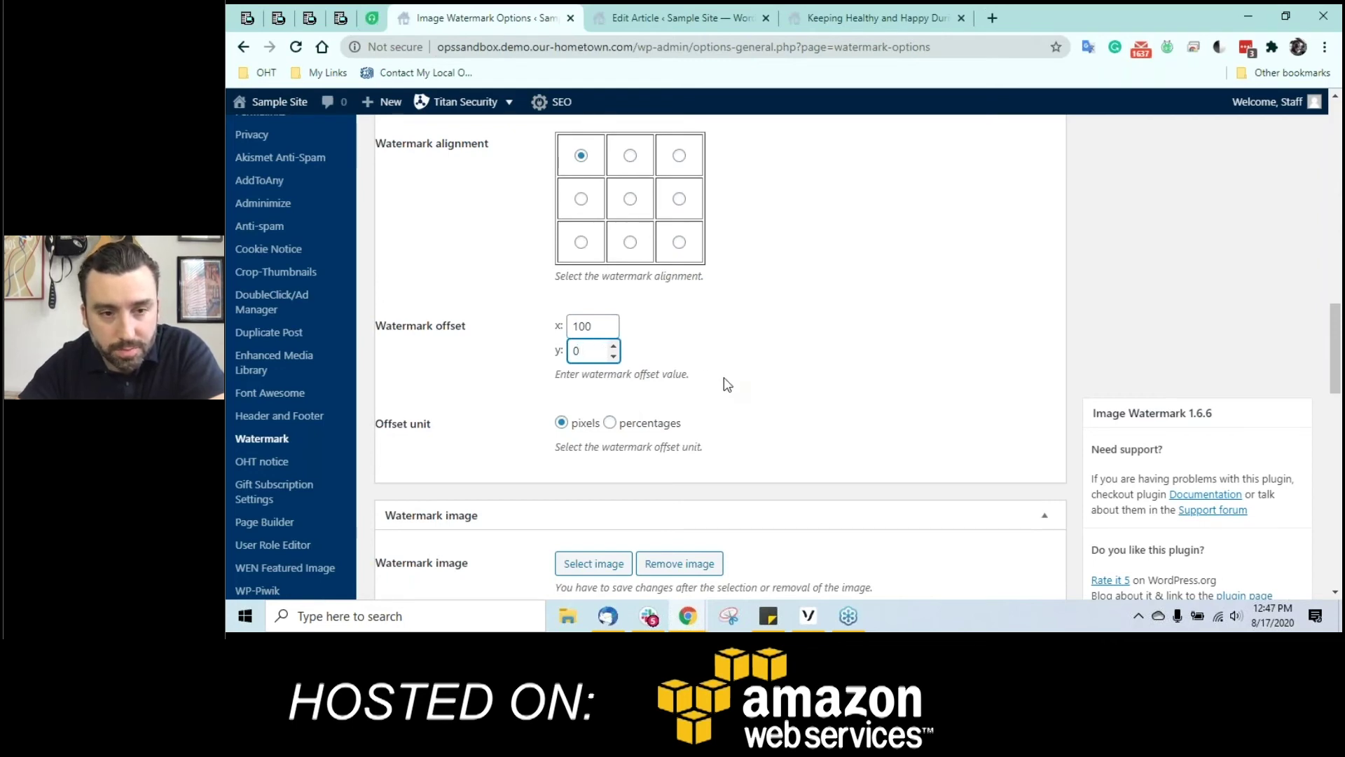
{"action": "scroll", "coordinate": [727, 384], "scroll_direction": "down", "scroll_amount": 5}
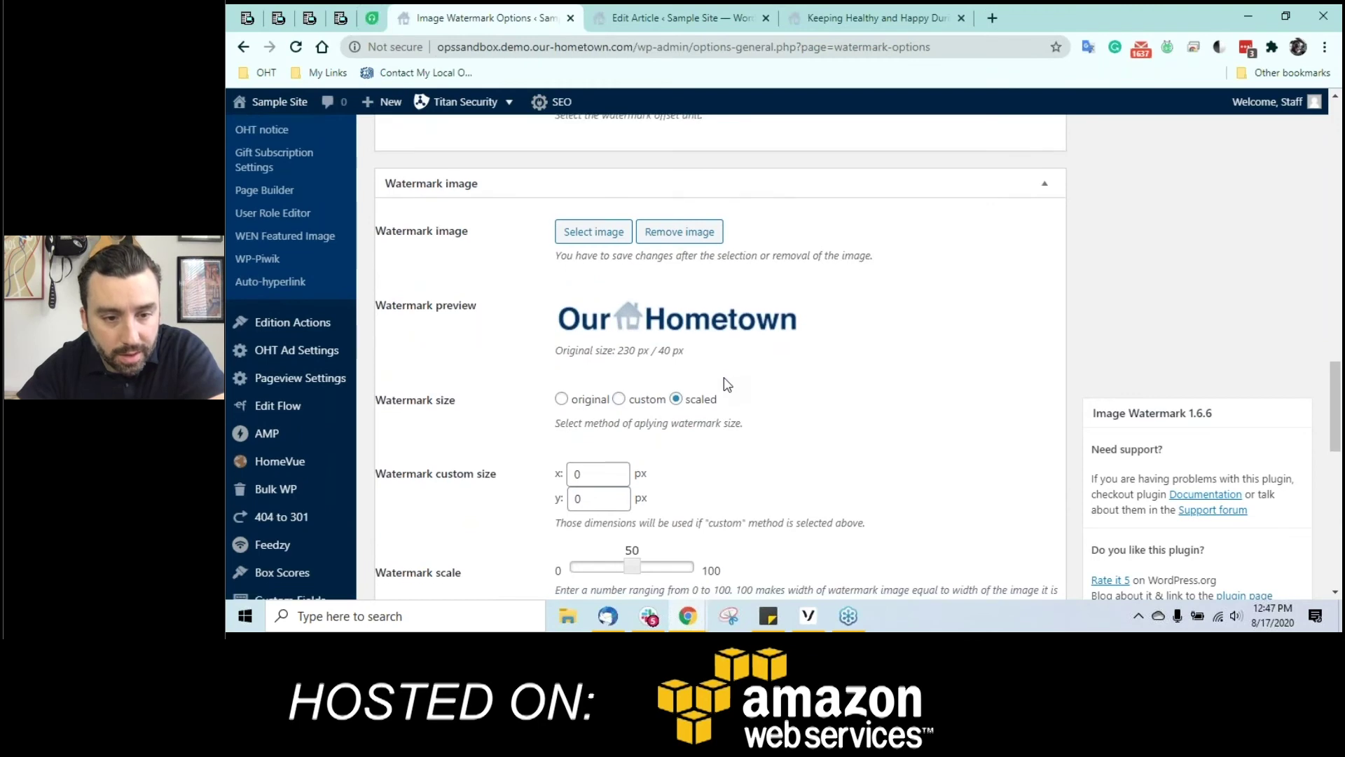
{"action": "scroll", "coordinate": [727, 384], "scroll_direction": "down", "scroll_amount": 12}
{"action": "left_click", "coordinate": [410, 518]}
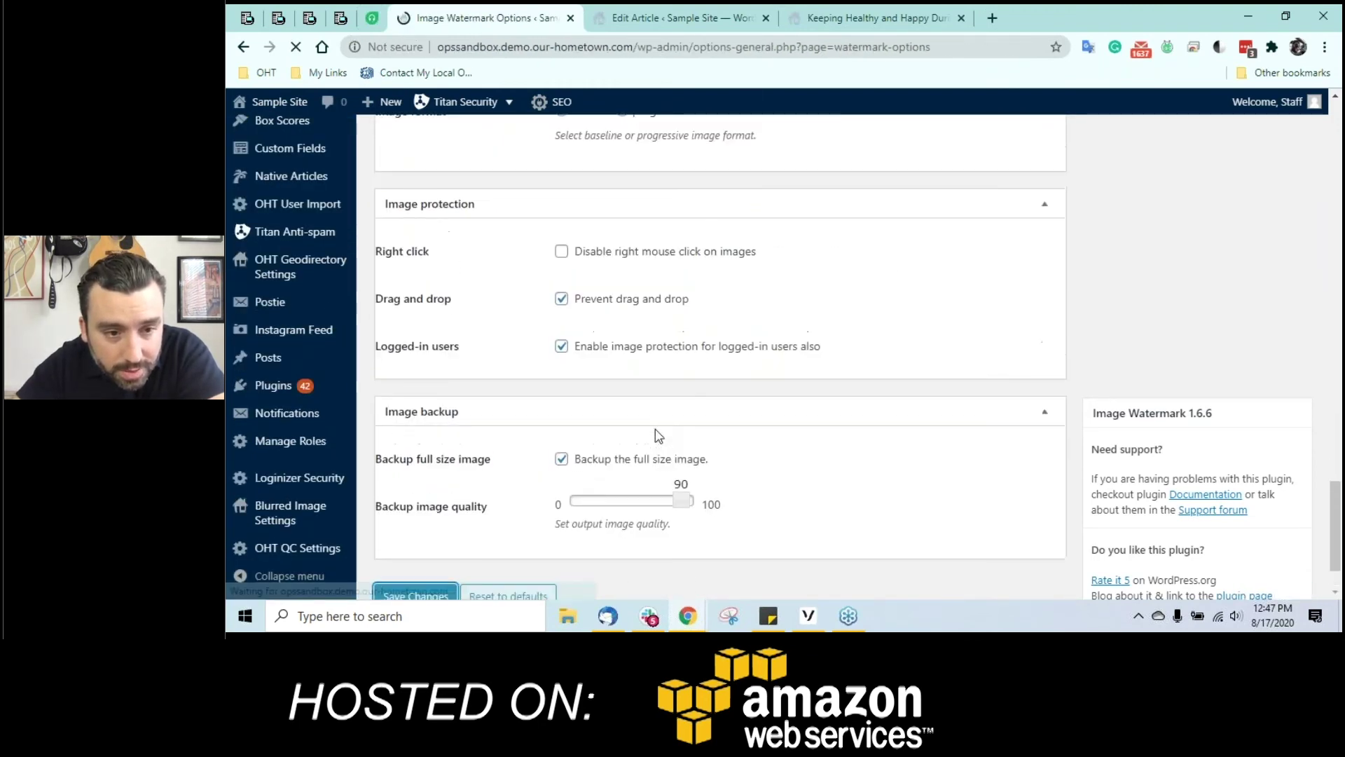
Step: Raise the watermark transparency/opacity to 100 and save the changes
{"action": "scroll", "coordinate": [659, 436], "scroll_direction": "down", "scroll_amount": 12}
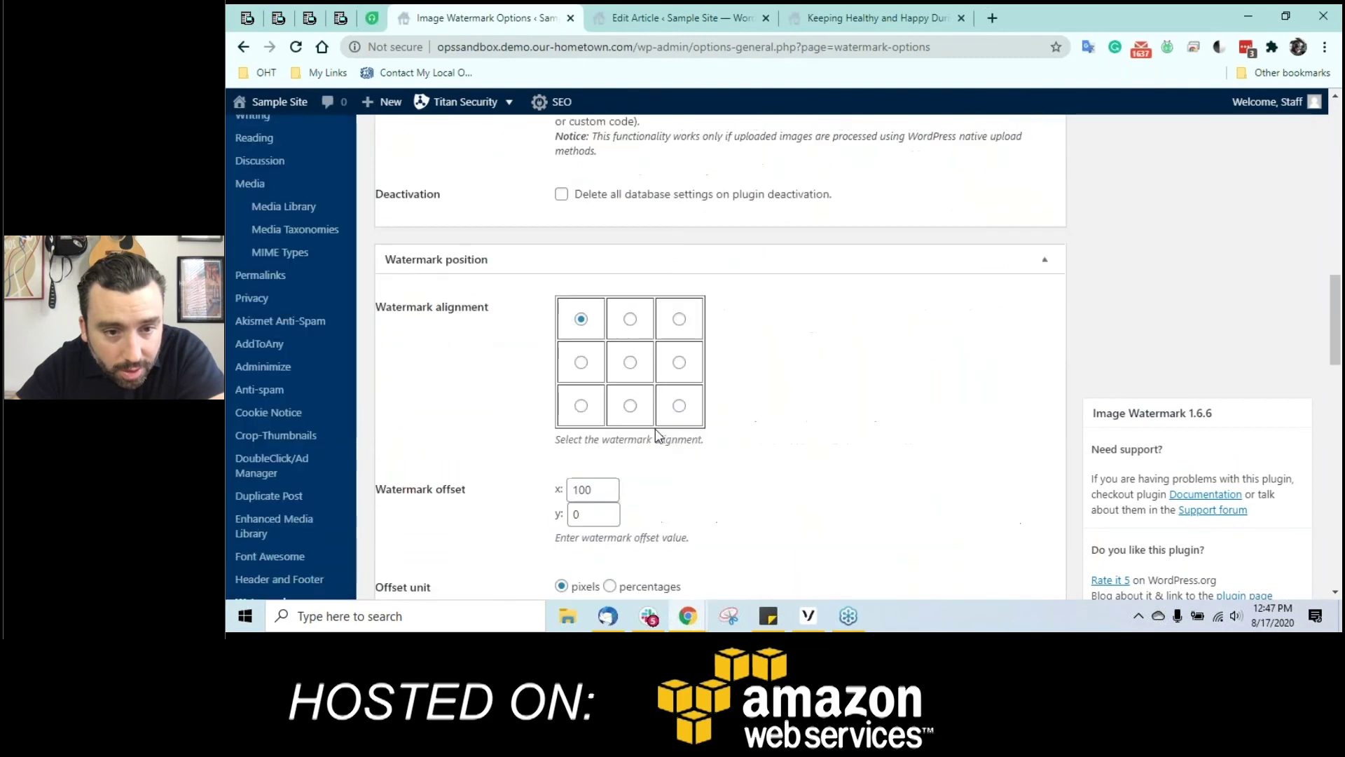
{"action": "scroll", "coordinate": [658, 436], "scroll_direction": "down", "scroll_amount": 4}
{"action": "scroll", "coordinate": [658, 436], "scroll_direction": "down", "scroll_amount": 5}
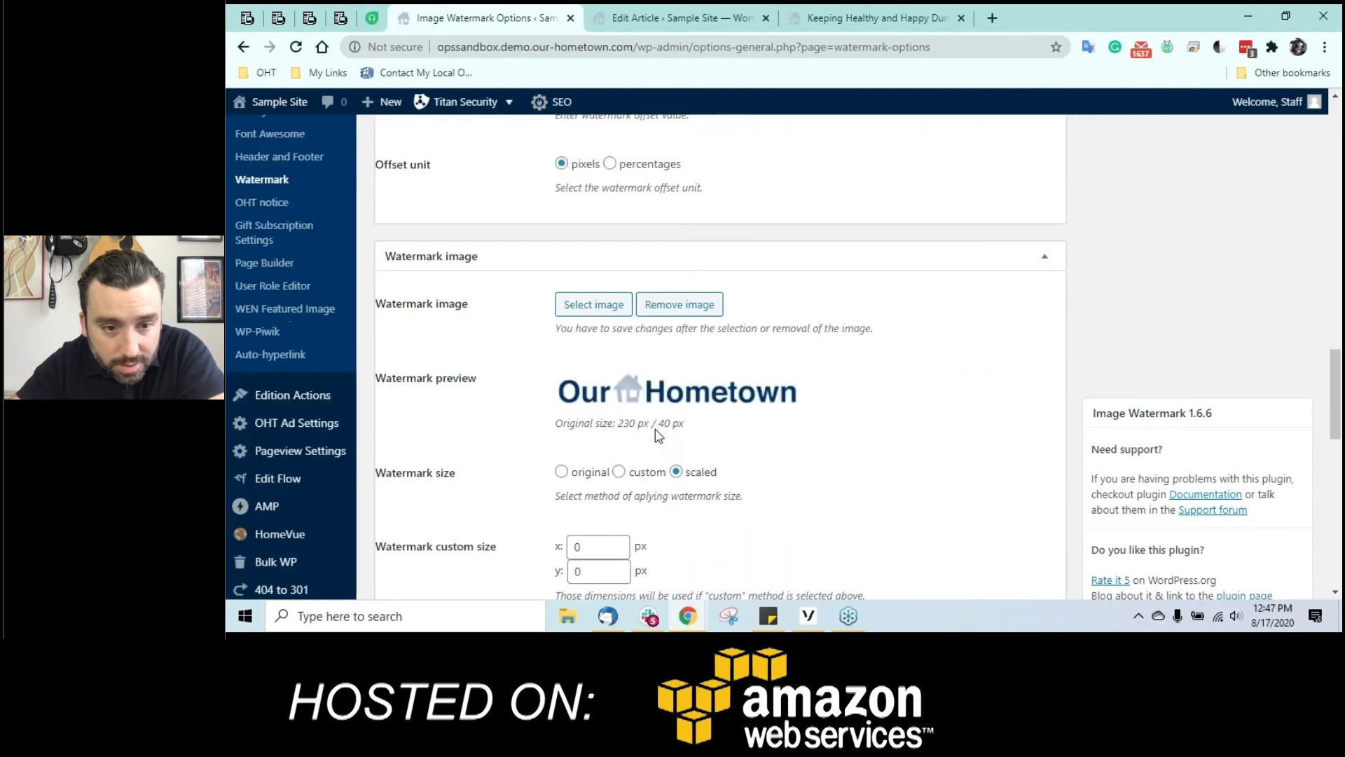
{"action": "left_click_drag", "start_coordinate": [595, 490], "coordinate": [697, 491]}
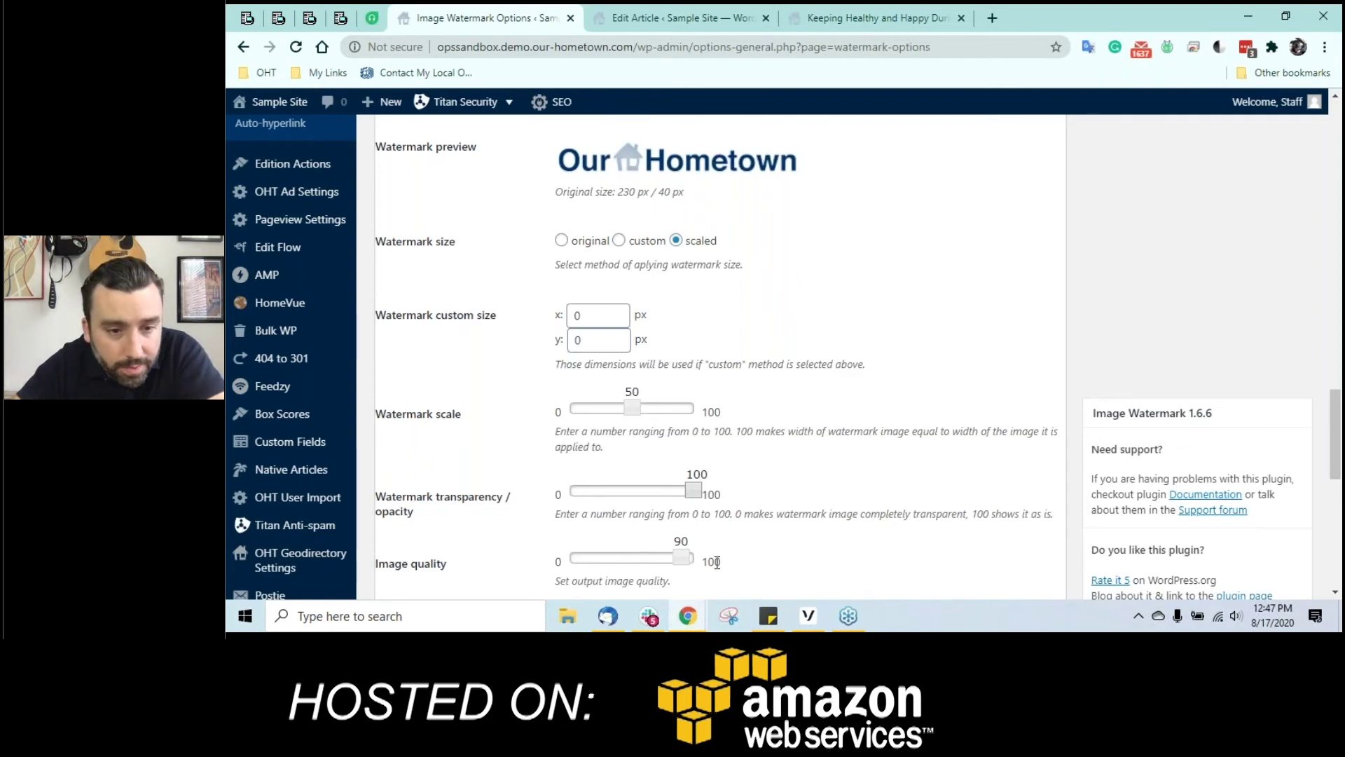
{"action": "scroll", "coordinate": [714, 561], "scroll_direction": "down", "scroll_amount": 10}
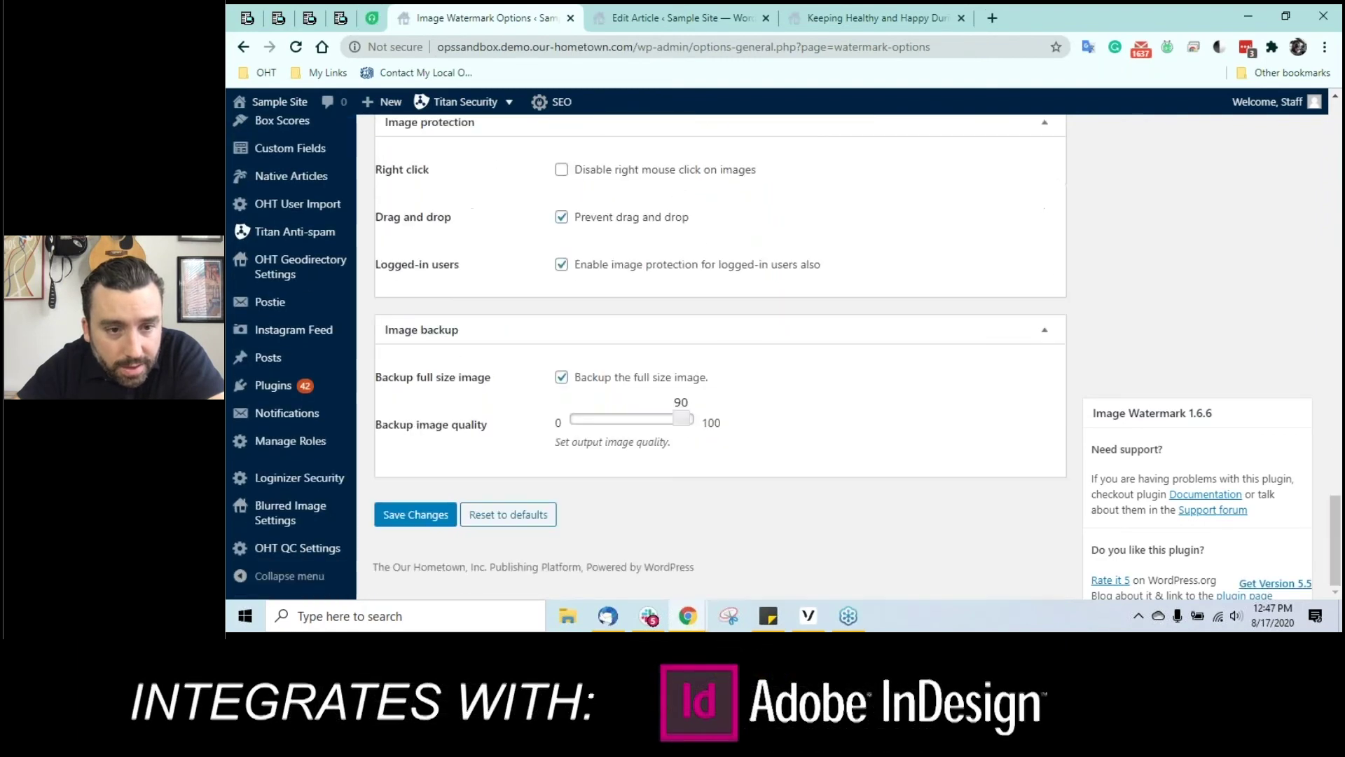
{"action": "left_click", "coordinate": [410, 515]}
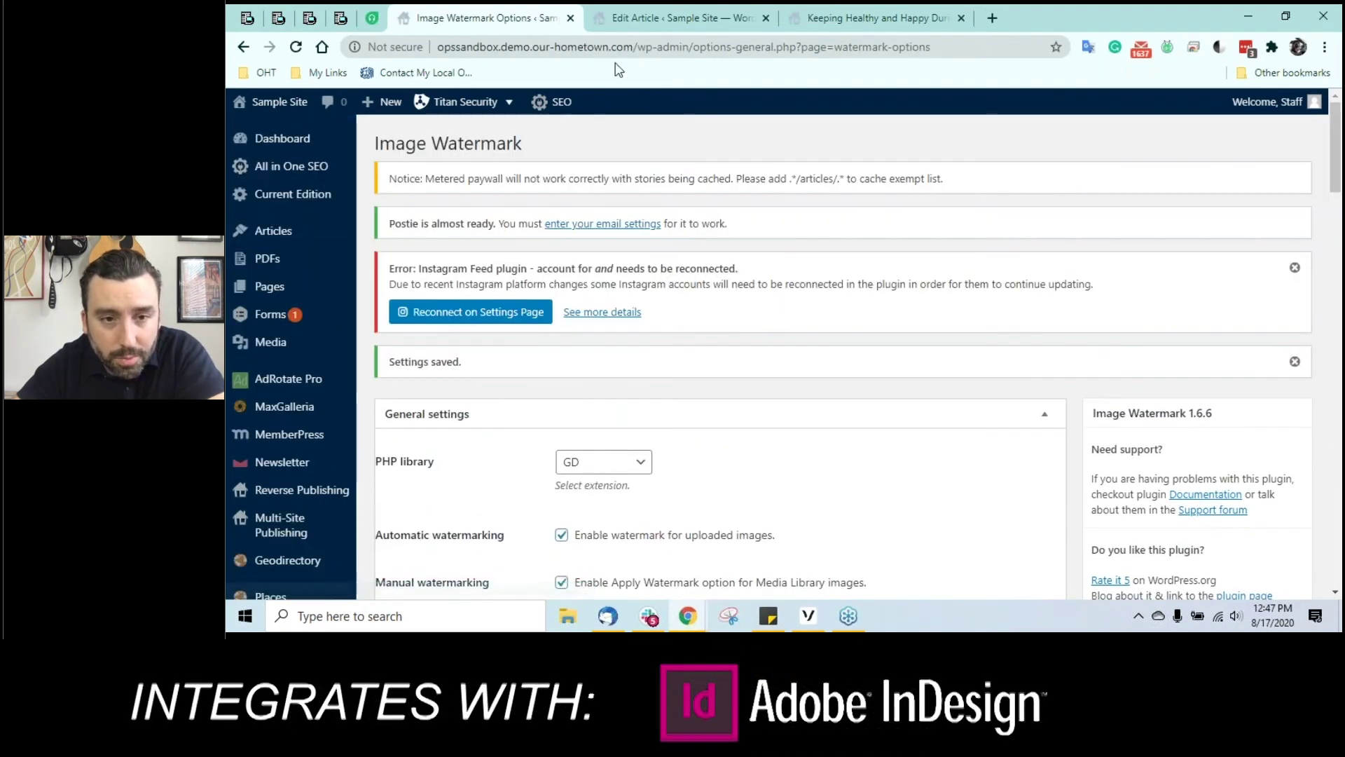
Step: Return to the article editor, place the cursor after the last inserted photo, and upload the test photo from the Desktop folder
{"action": "left_click", "coordinate": [686, 18]}
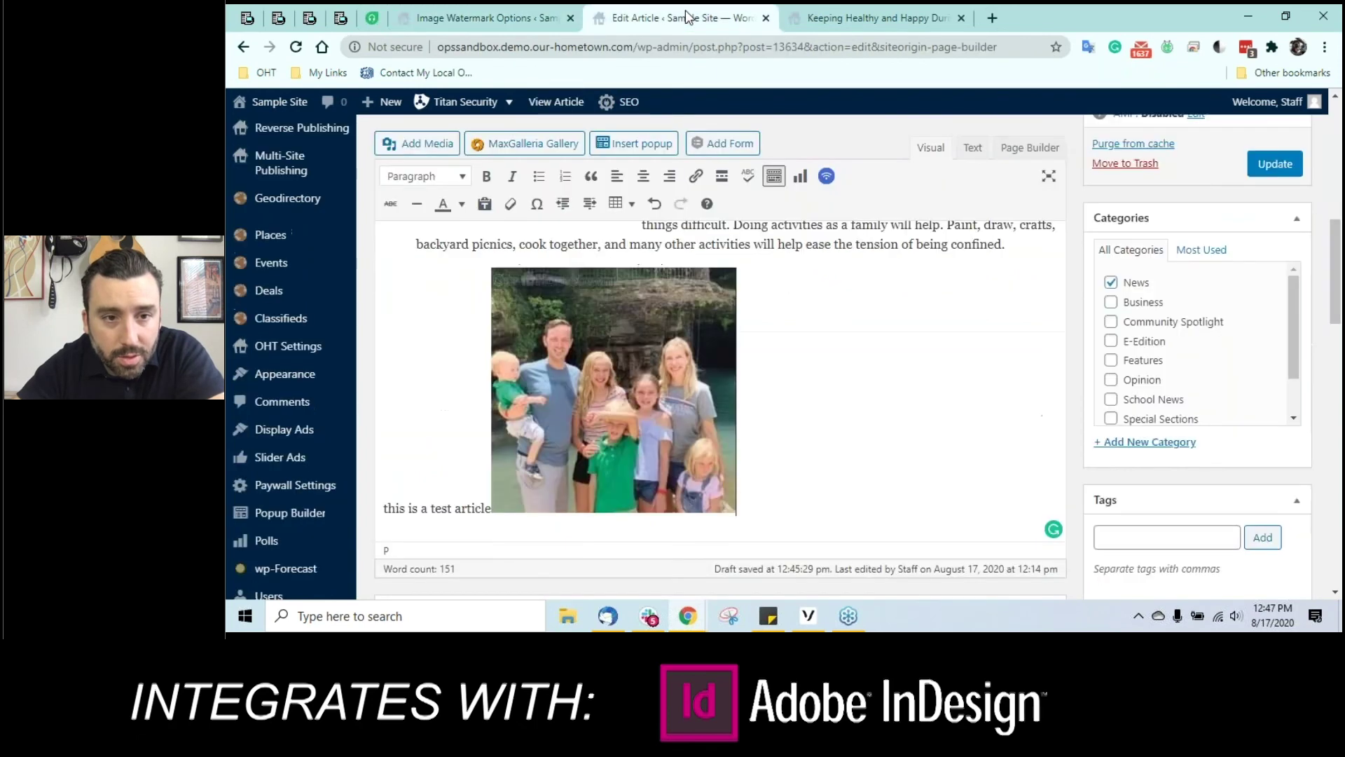
{"action": "left_click", "coordinate": [702, 402]}
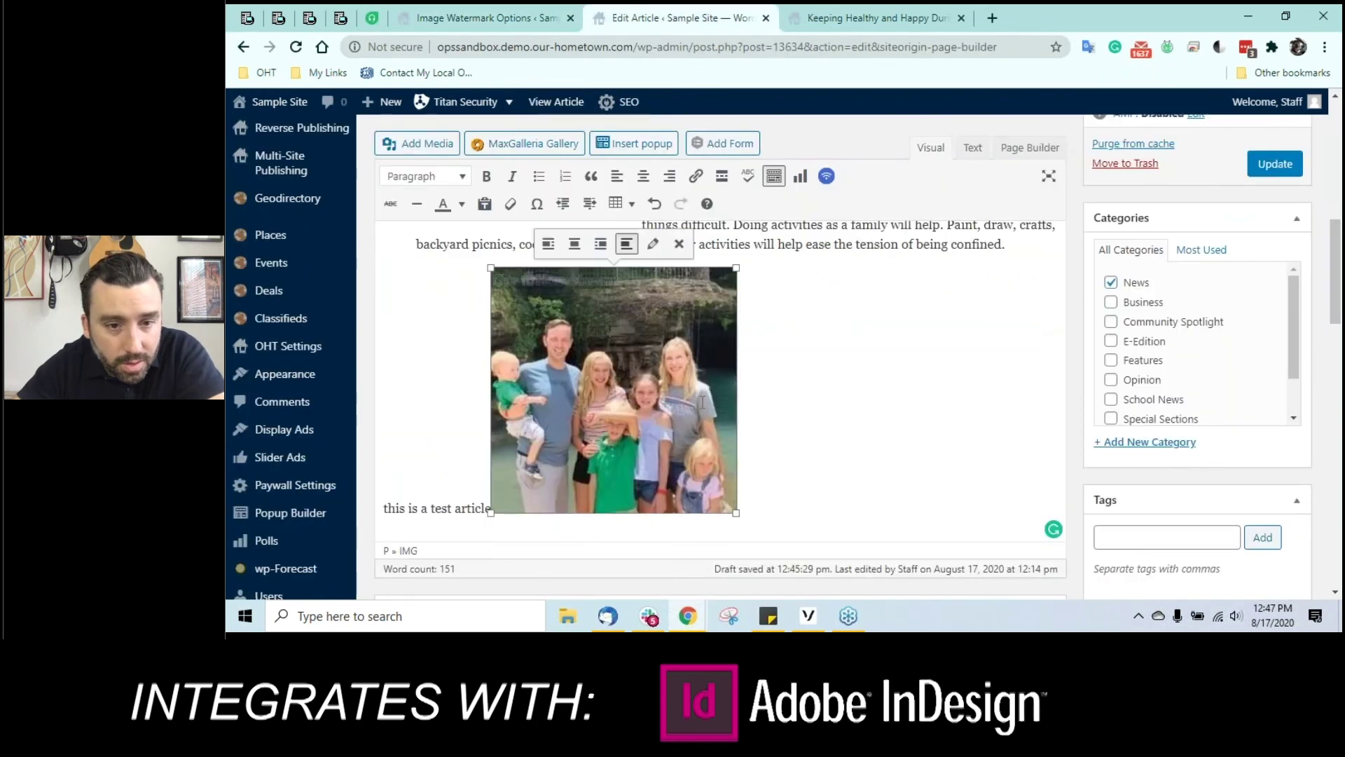
{"action": "left_click", "coordinate": [907, 426]}
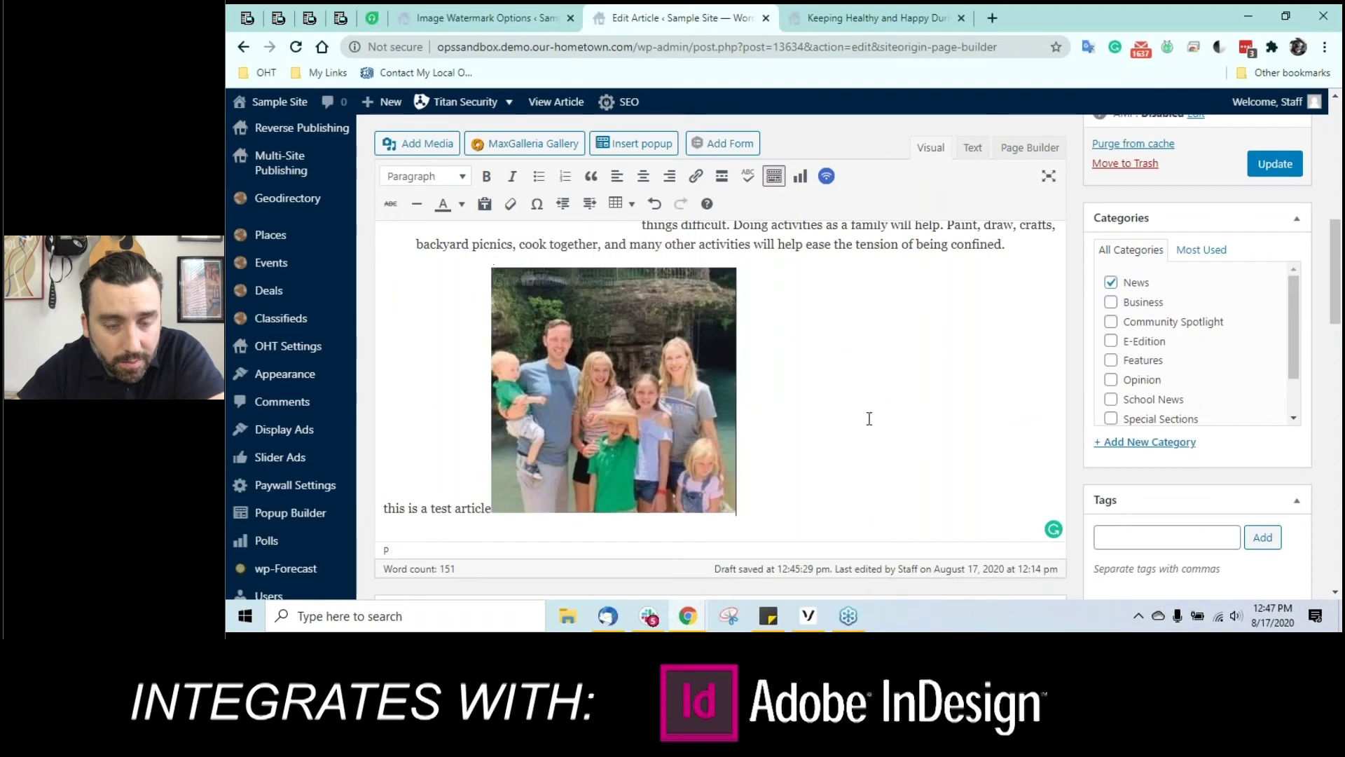
{"action": "left_click", "coordinate": [429, 142]}
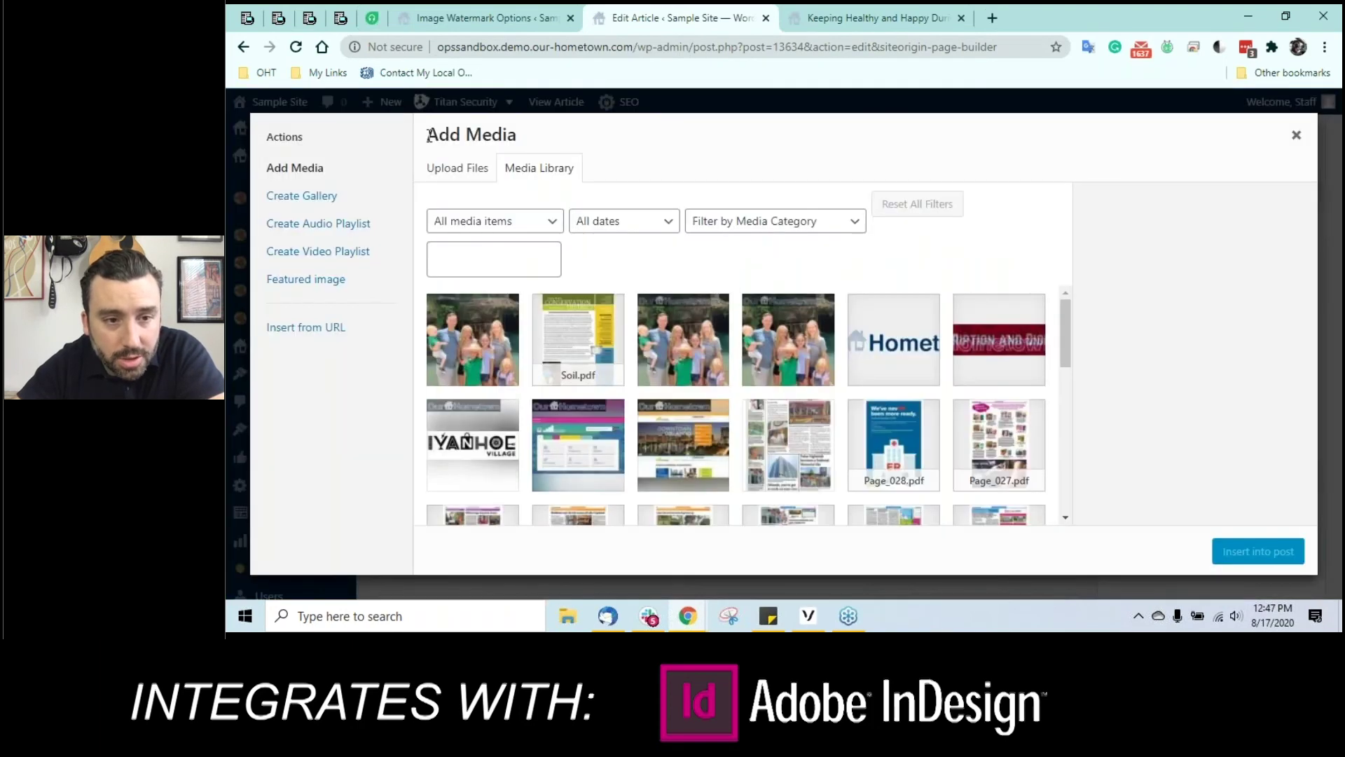
{"action": "left_click", "coordinate": [457, 171]}
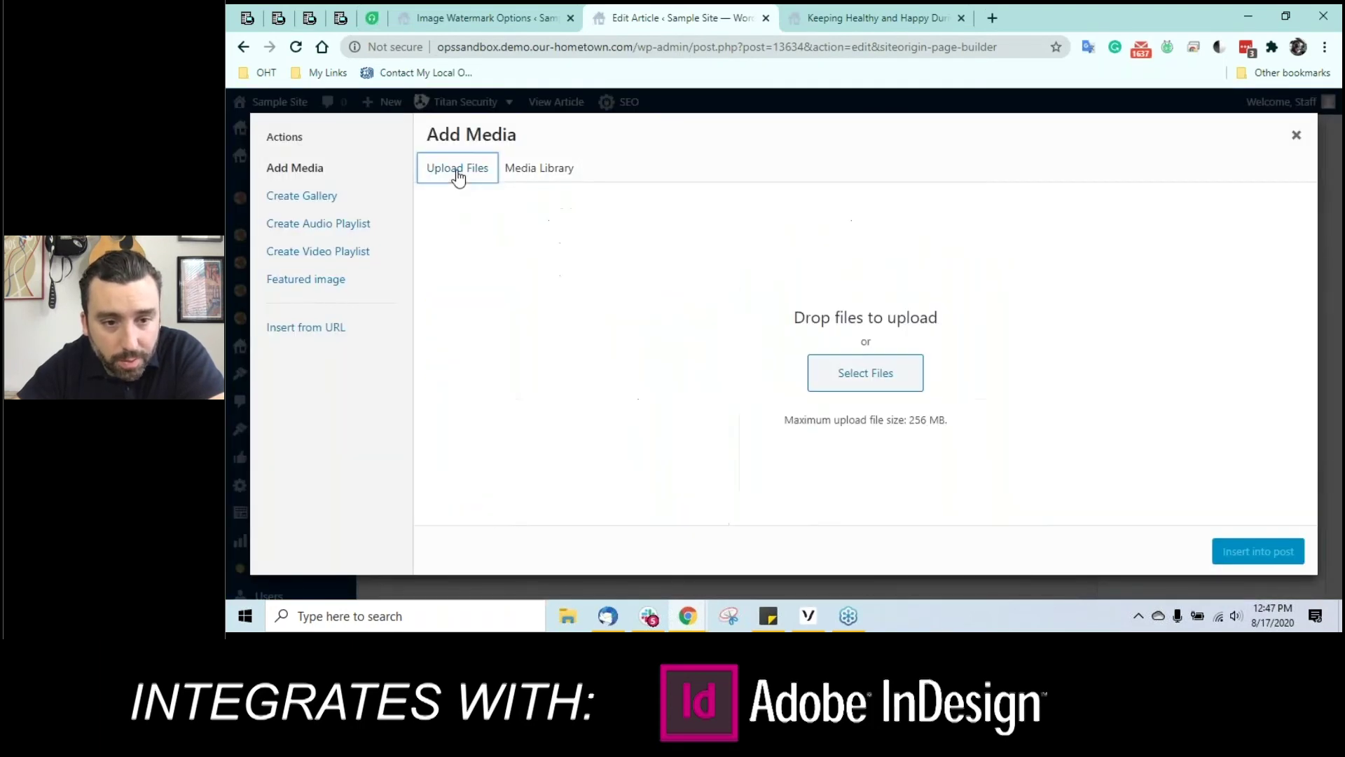
{"action": "left_click", "coordinate": [865, 372]}
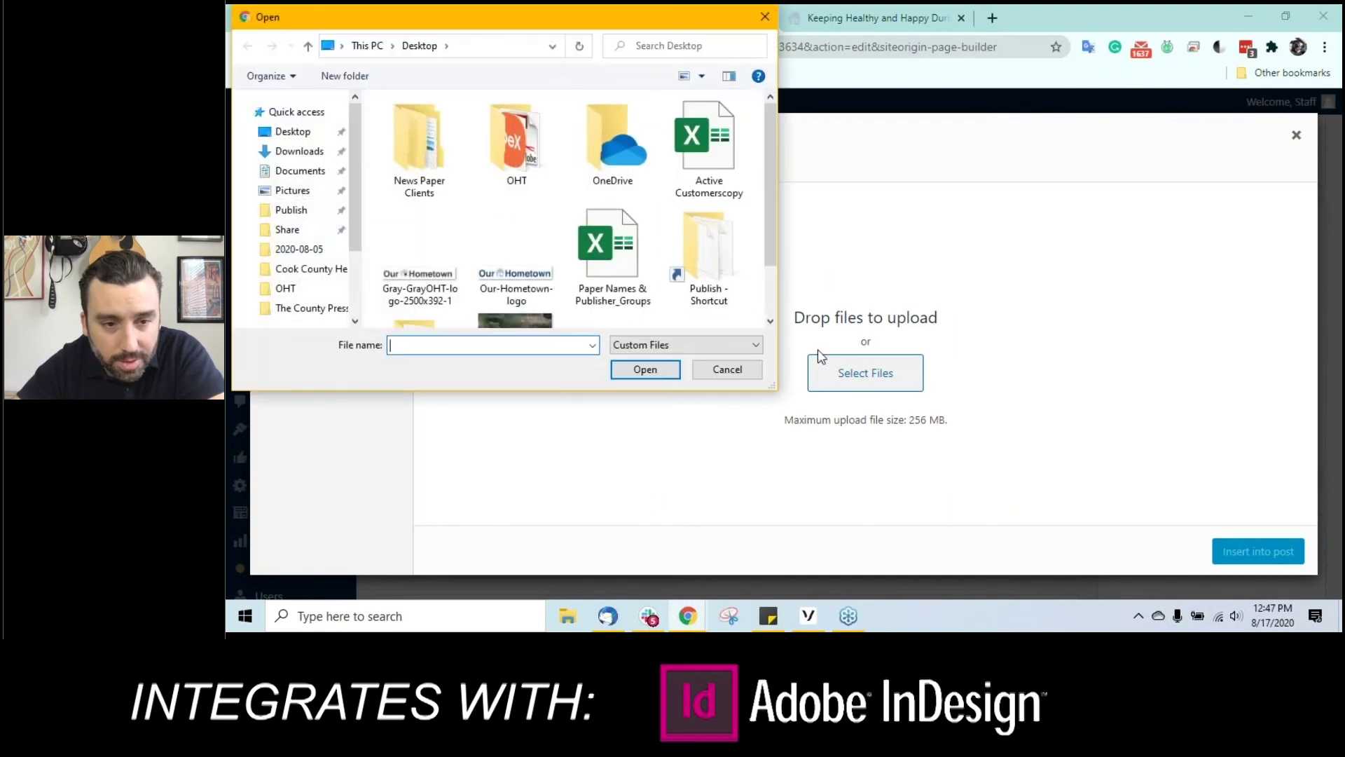
{"action": "scroll", "coordinate": [561, 280], "scroll_direction": "down", "scroll_amount": 1}
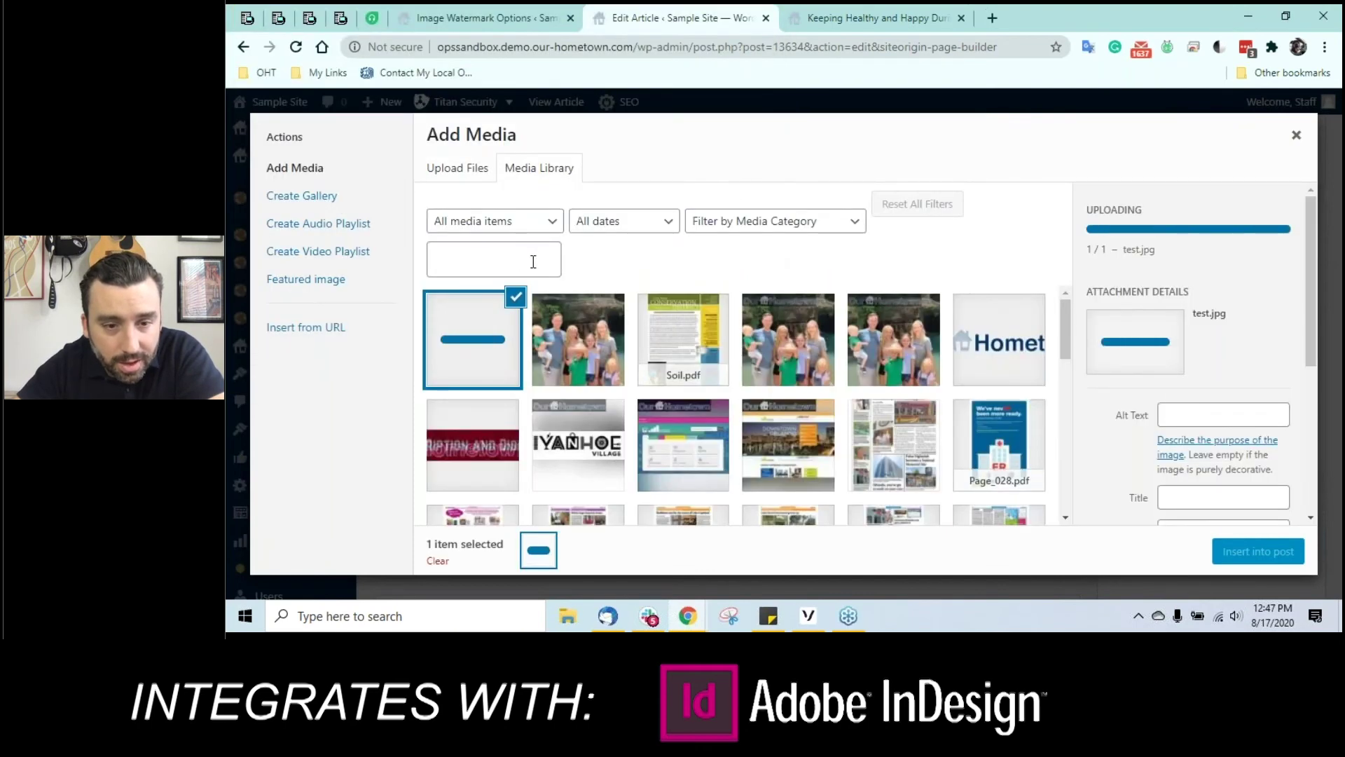
Step: Apply the watermark to the newly uploaded test.jpg and insert it at medium size beside the previous photo in the article
{"action": "scroll", "coordinate": [1190, 364], "scroll_direction": "down", "scroll_amount": 5}
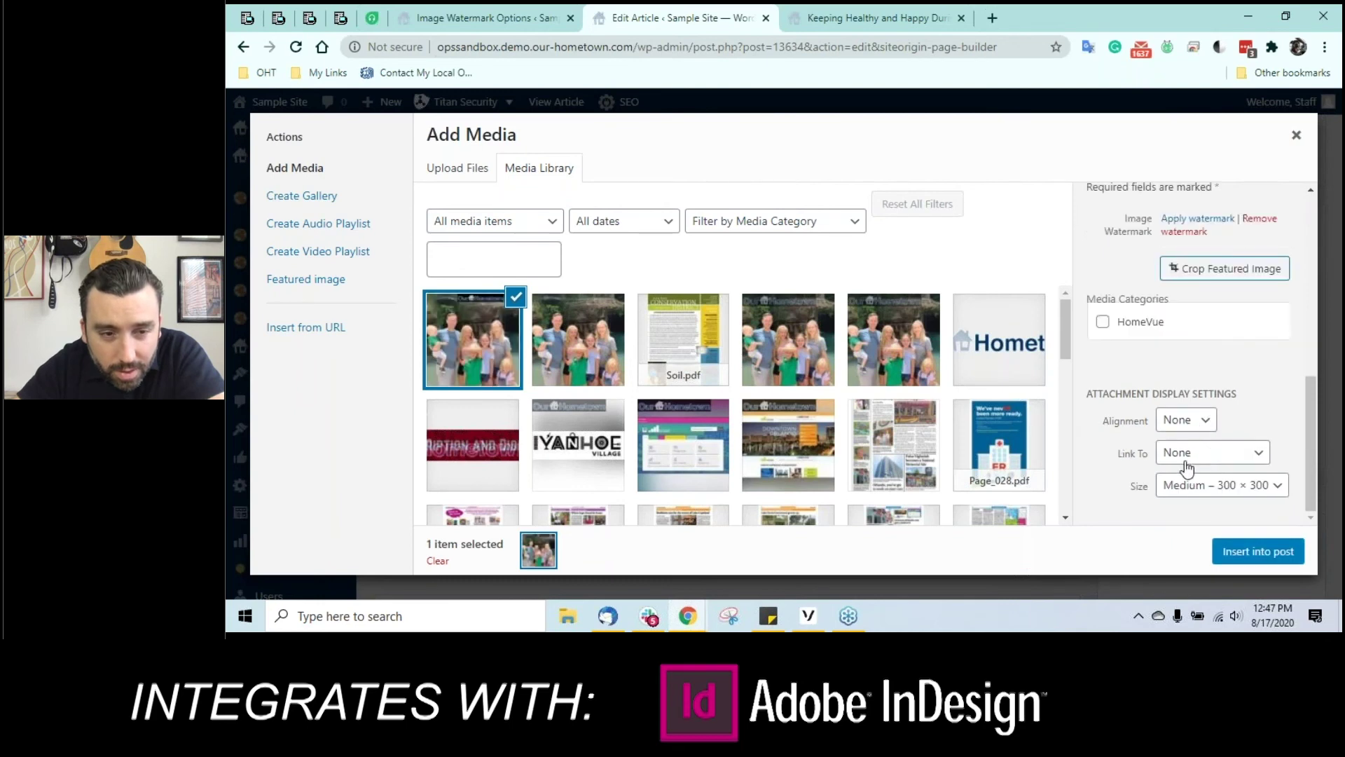
{"action": "left_click", "coordinate": [1190, 303]}
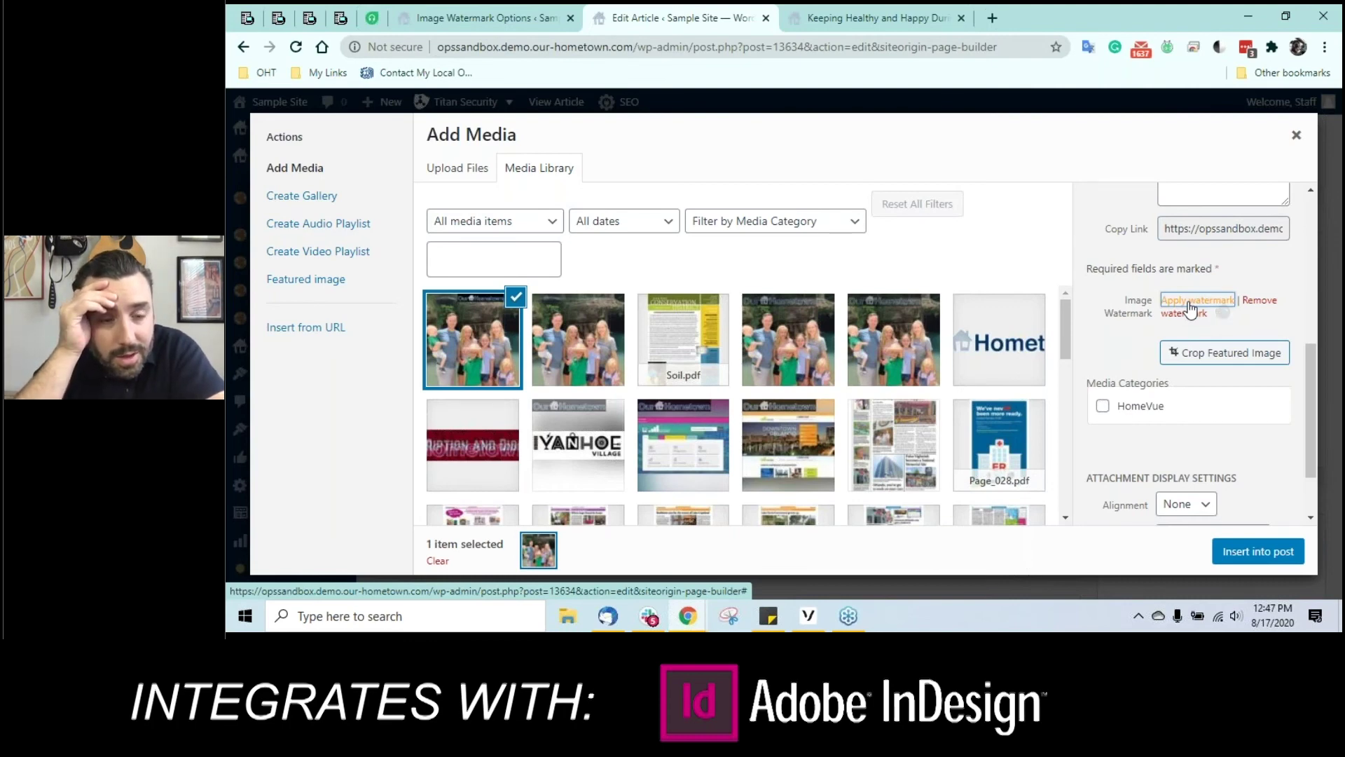
{"action": "left_click", "coordinate": [1259, 553]}
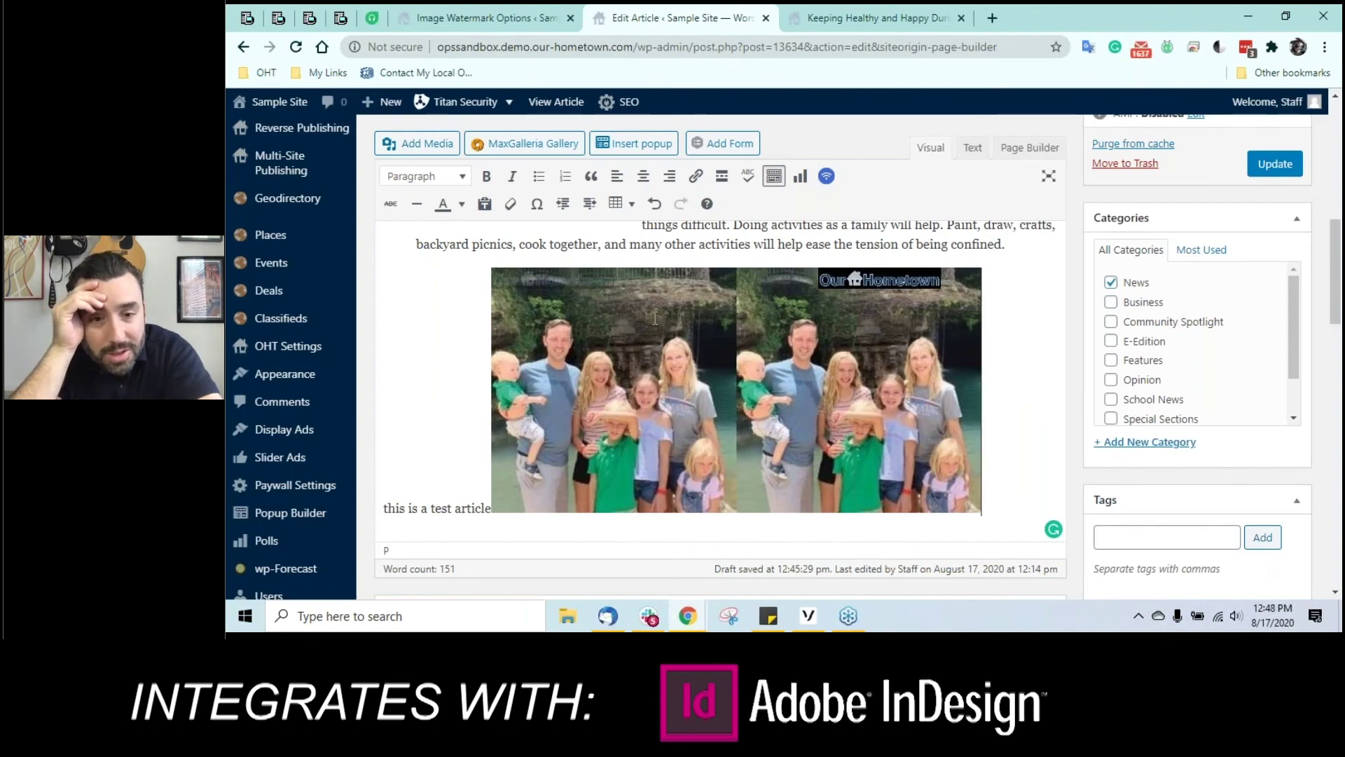
{"action": "scroll", "coordinate": [655, 318], "scroll_direction": "up", "scroll_amount": 1}
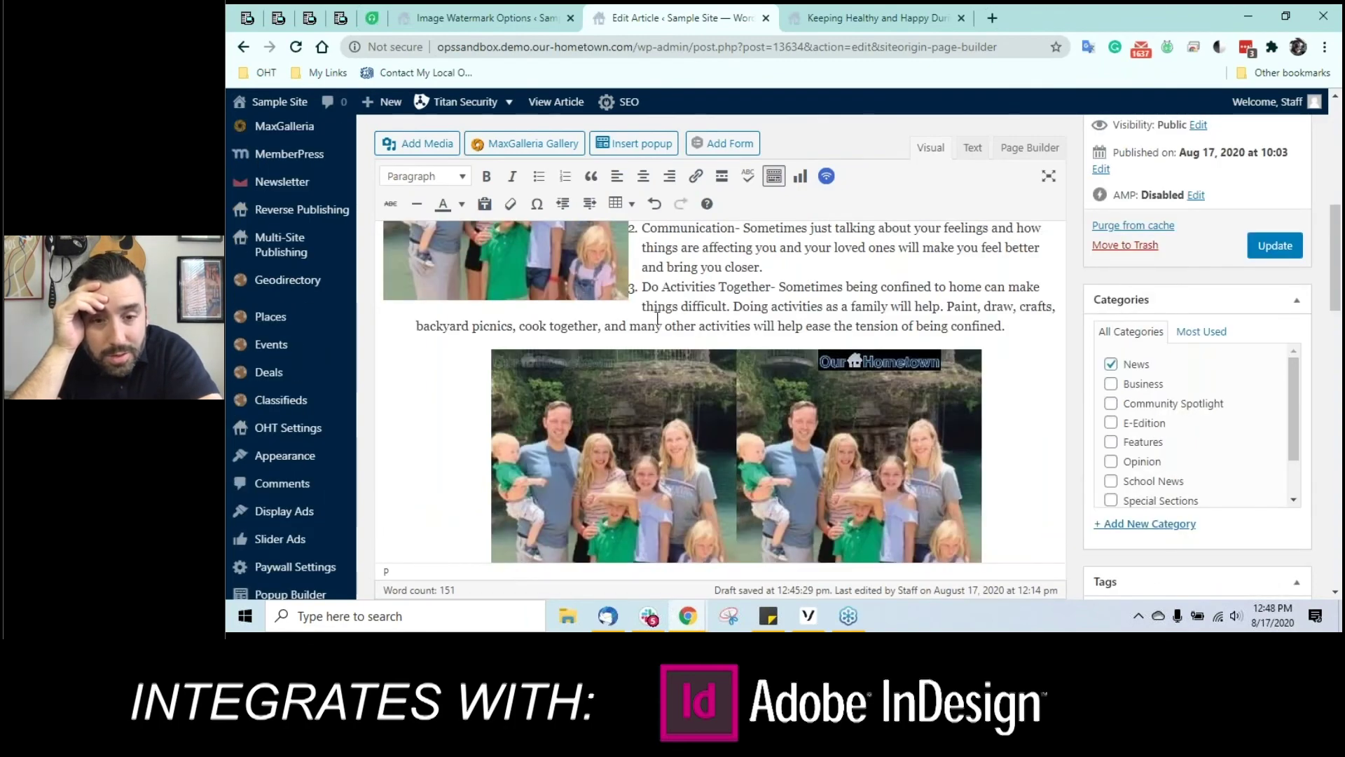
{"action": "scroll", "coordinate": [657, 318], "scroll_direction": "up", "scroll_amount": 2}
{"action": "scroll", "coordinate": [657, 319], "scroll_direction": "down", "scroll_amount": 1}
{"action": "scroll", "coordinate": [657, 319], "scroll_direction": "up", "scroll_amount": 1}
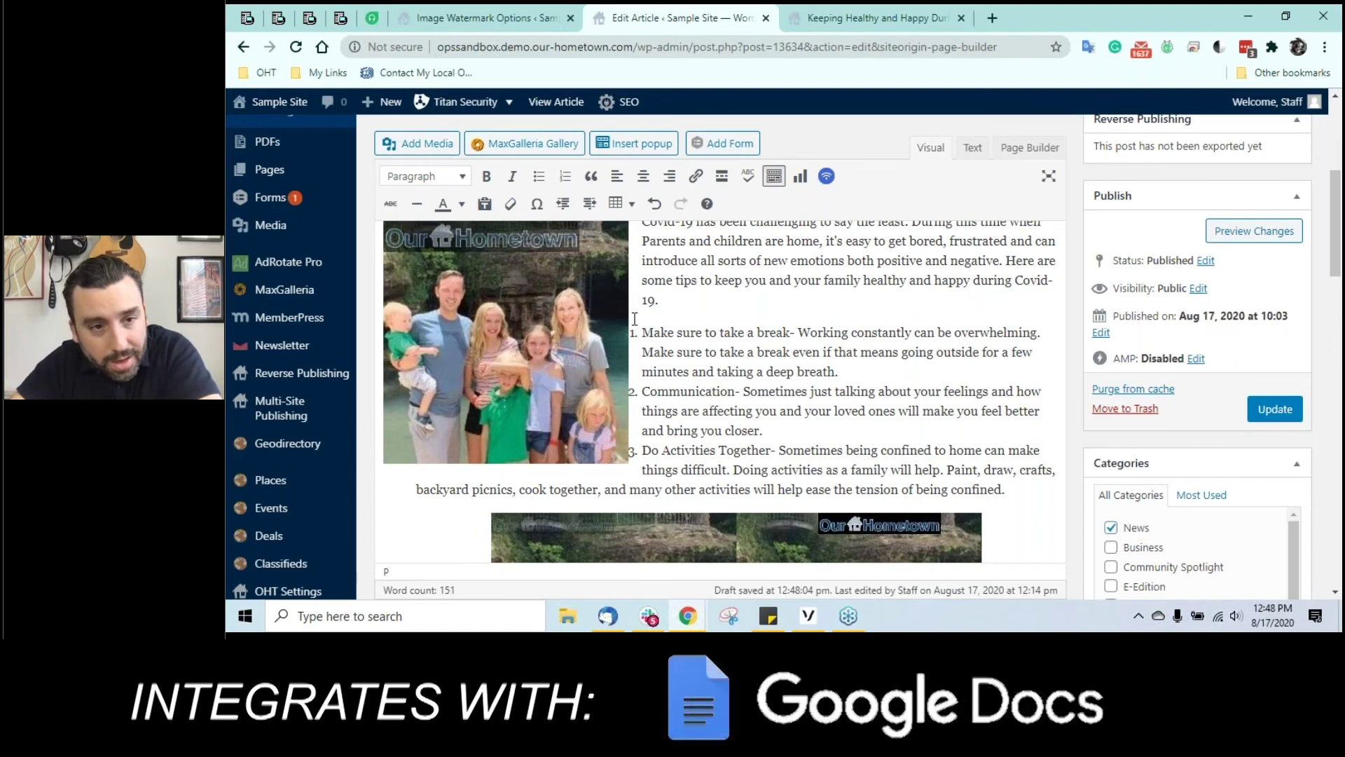
Step: Set the watermark's y offset to -100 pixels in the Image Watermark settings and save the changes
{"action": "left_click", "coordinate": [490, 17]}
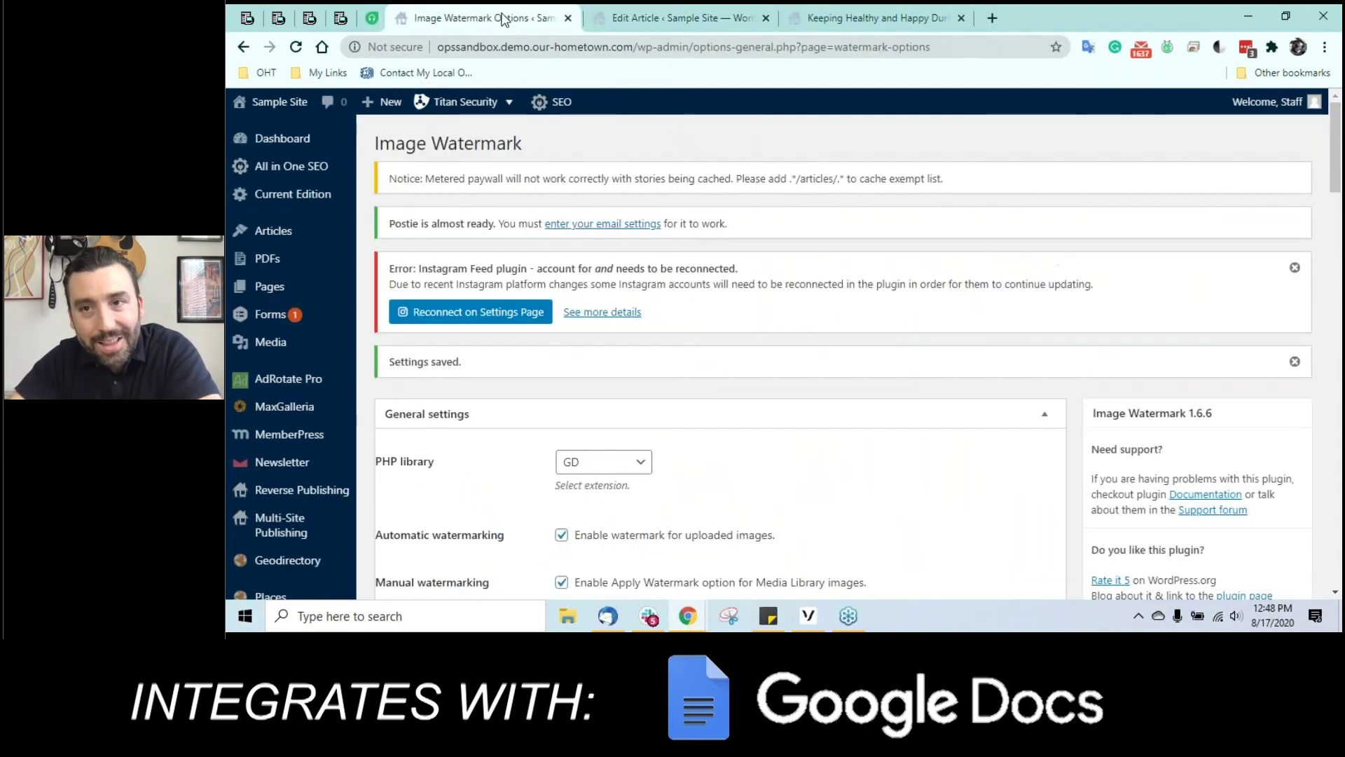
{"action": "scroll", "coordinate": [642, 364], "scroll_direction": "down", "scroll_amount": 2}
{"action": "scroll", "coordinate": [641, 364], "scroll_direction": "down", "scroll_amount": 10}
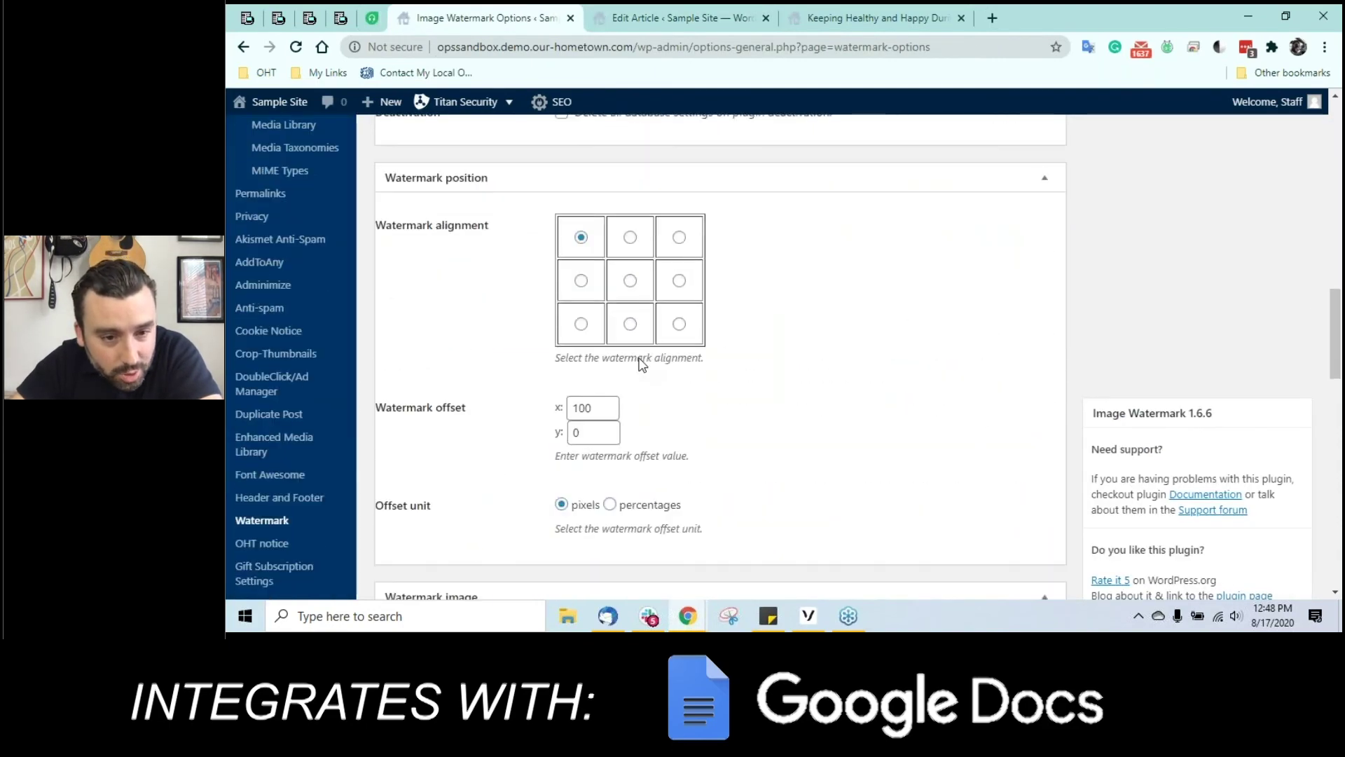
{"action": "double_click", "coordinate": [608, 436]}
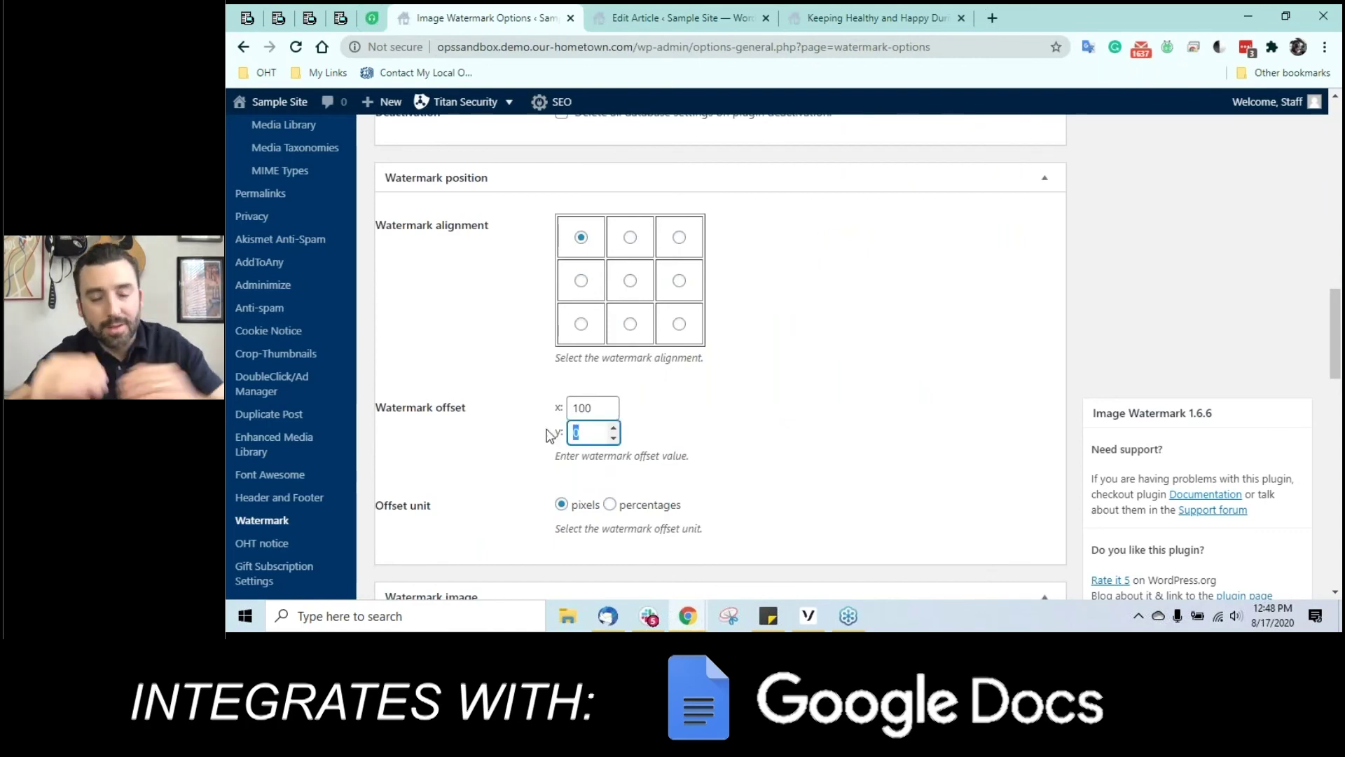
{"action": "type", "text": "-"}
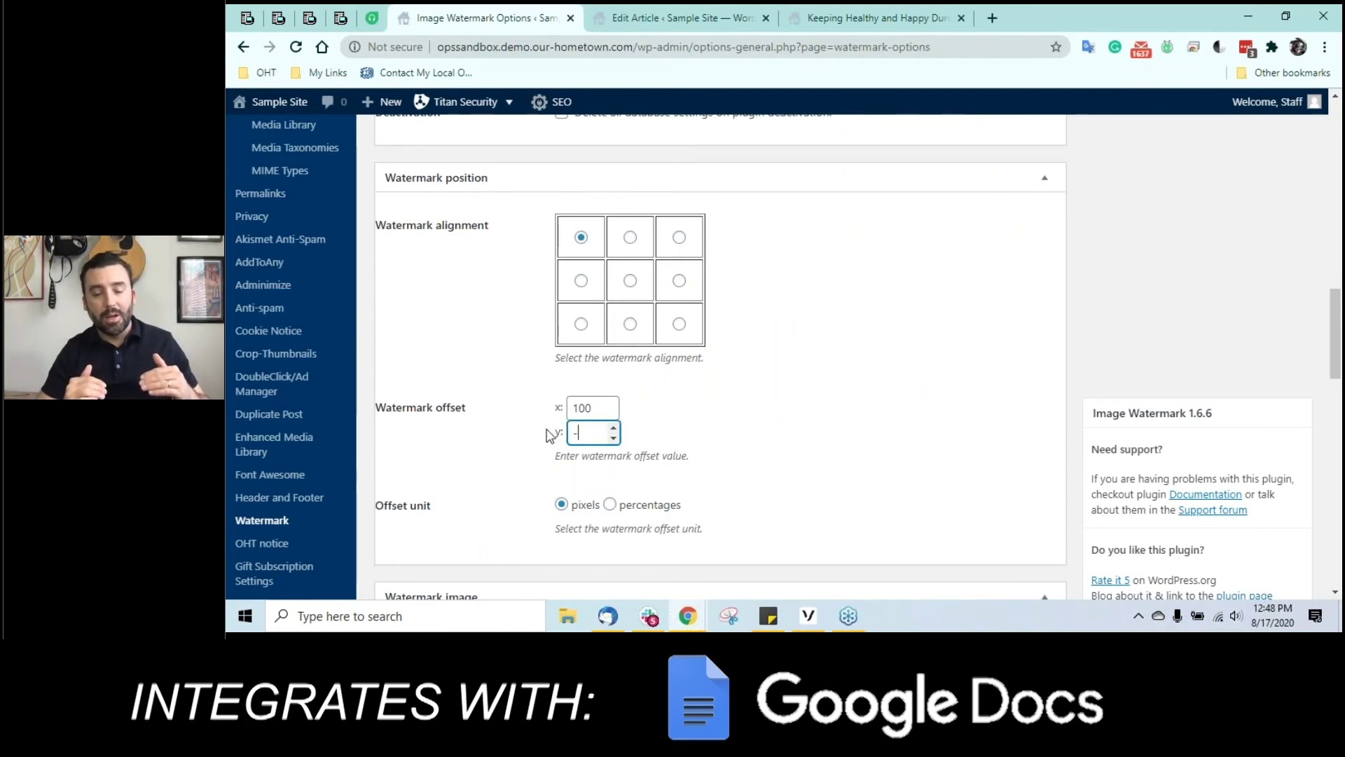
{"action": "type", "text": "100"}
{"action": "scroll", "coordinate": [549, 435], "scroll_direction": "down", "scroll_amount": 20}
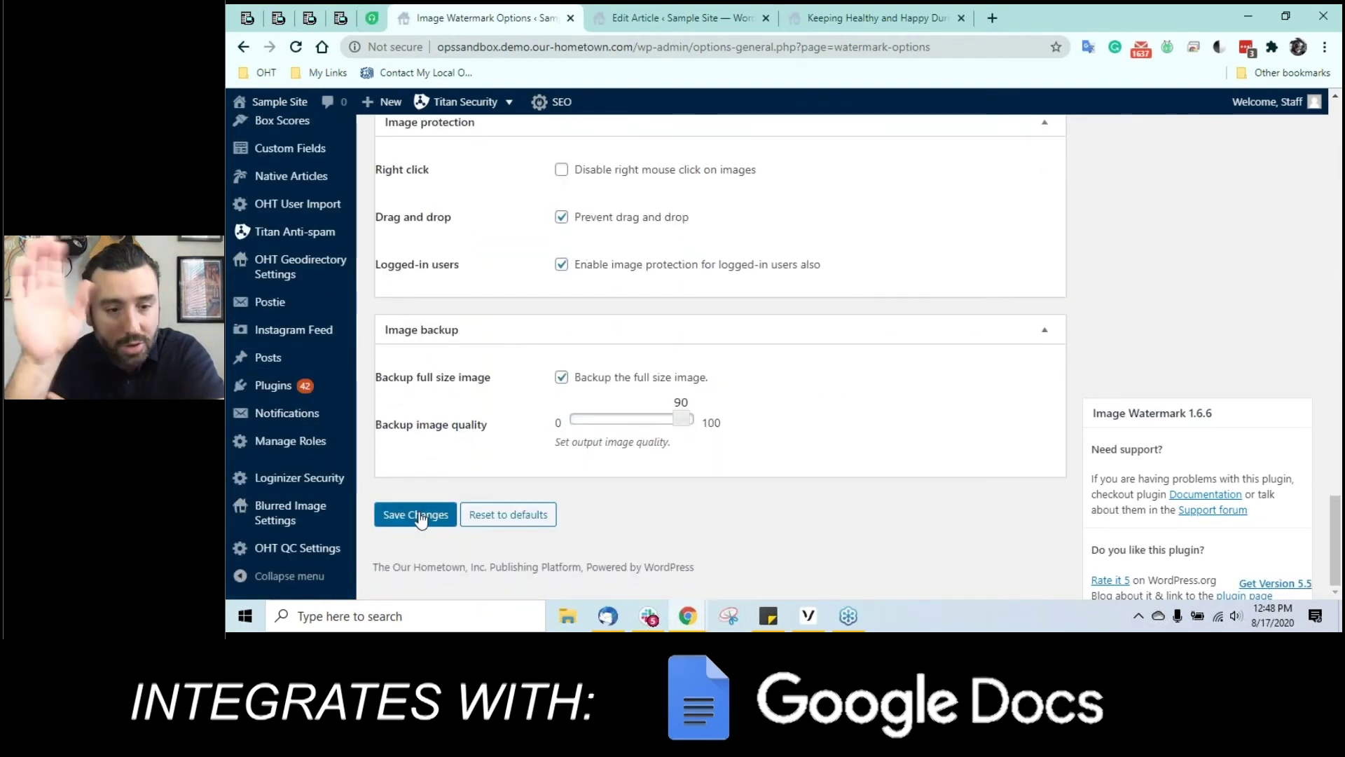
{"action": "left_click", "coordinate": [420, 516]}
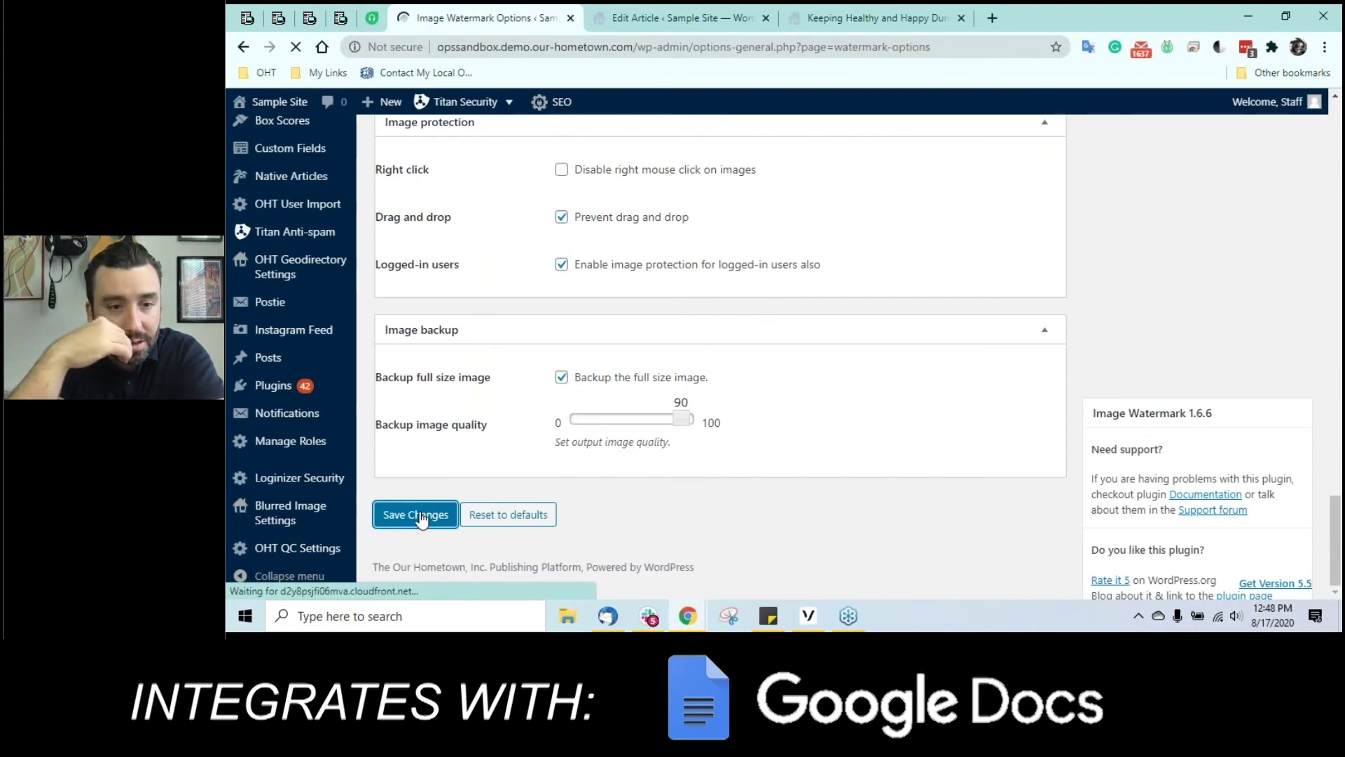
Step: Return to the article editor and upload the test photo from the Desktop folder to the media library
{"action": "left_click", "coordinate": [844, 17]}
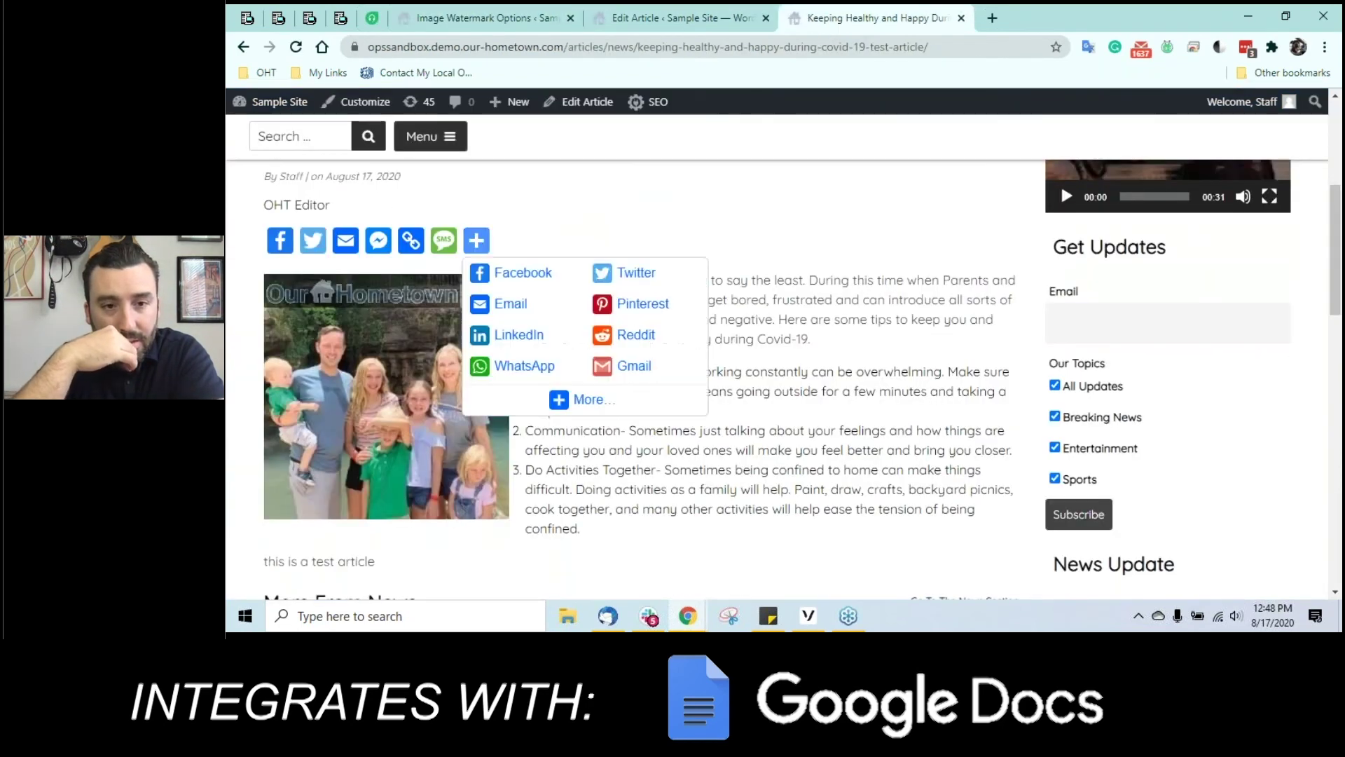
{"action": "left_click", "coordinate": [702, 15]}
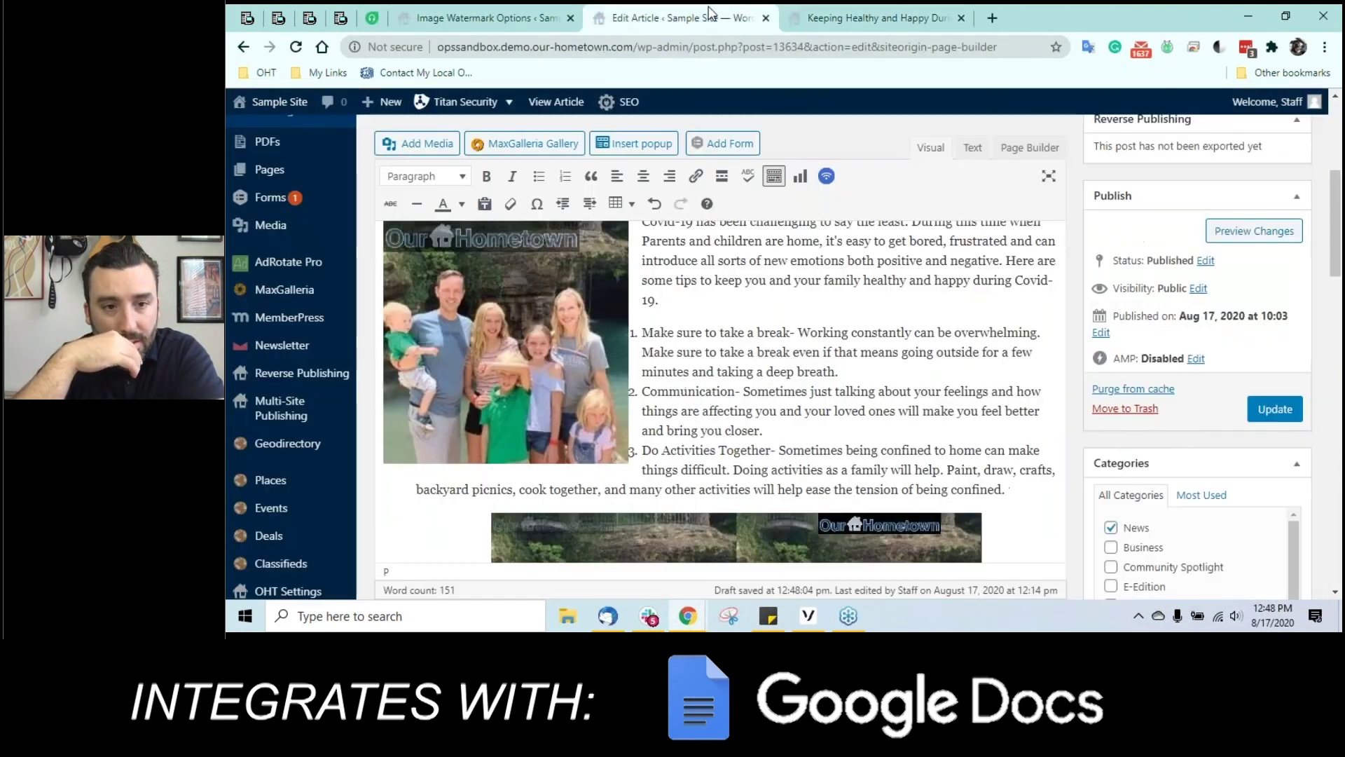
{"action": "left_click", "coordinate": [421, 148]}
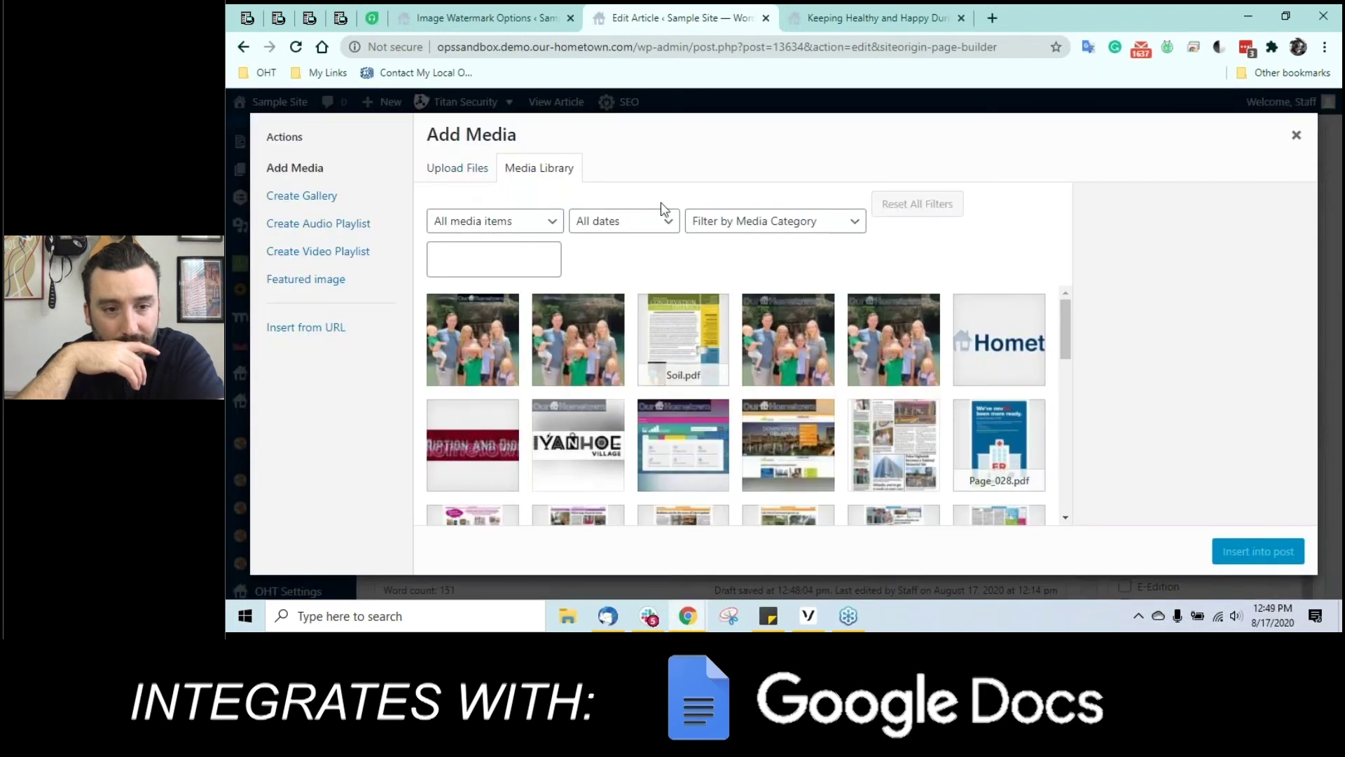
{"action": "left_click", "coordinate": [477, 175]}
{"action": "left_click", "coordinate": [841, 377]}
{"action": "scroll", "coordinate": [571, 210], "scroll_direction": "down", "scroll_amount": 2}
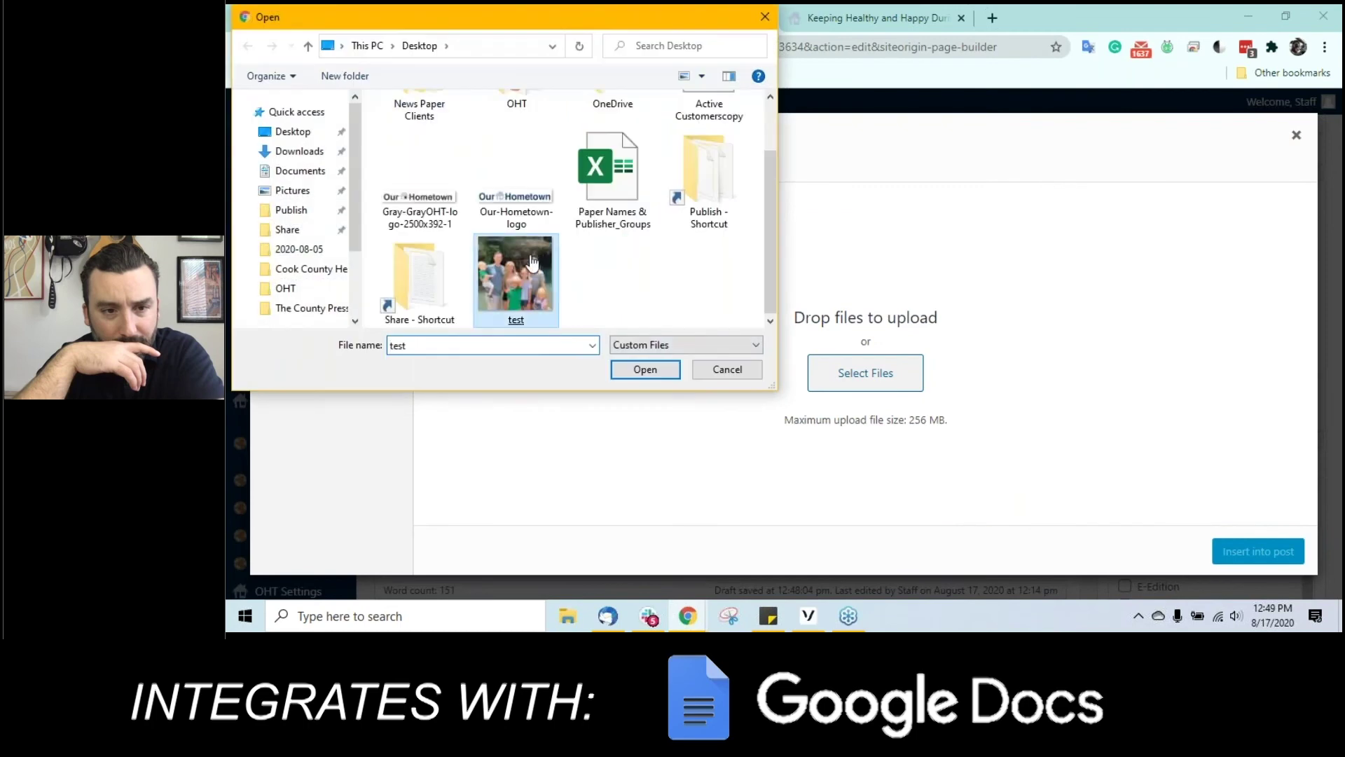
{"action": "double_click", "coordinate": [516, 280]}
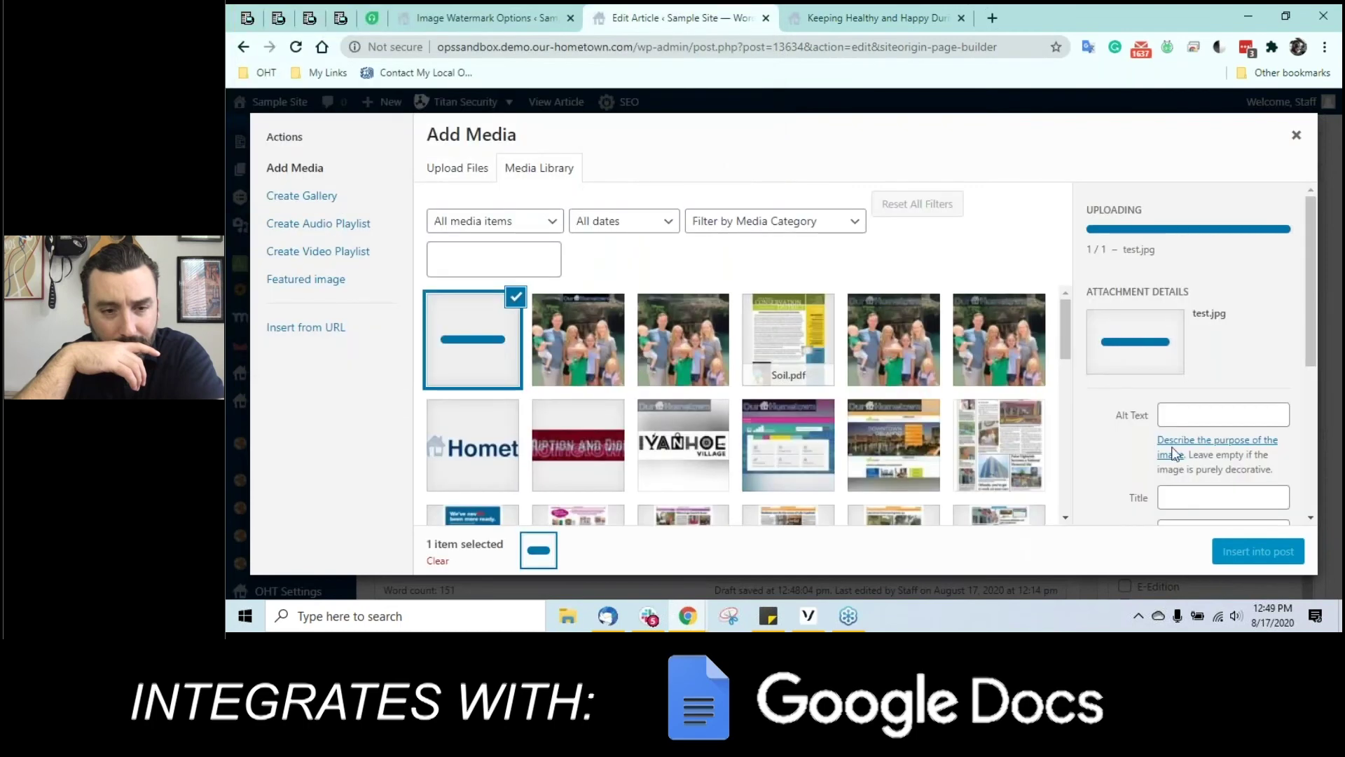
Step: Apply the watermark to the newly uploaded test.jpg, insert it into the article, and compare it with the earlier photos
{"action": "scroll", "coordinate": [1204, 392], "scroll_direction": "down", "scroll_amount": 4}
{"action": "scroll", "coordinate": [1205, 392], "scroll_direction": "up", "scroll_amount": 3}
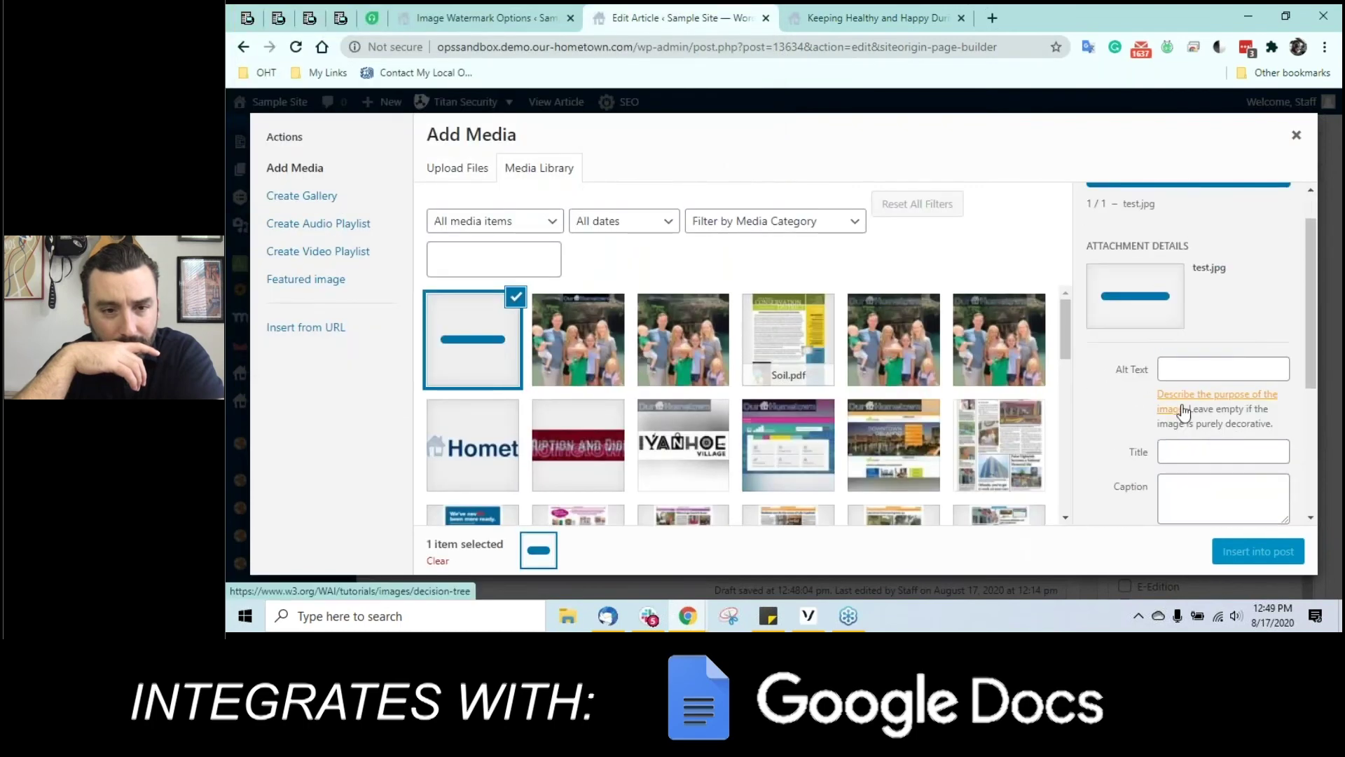
{"action": "scroll", "coordinate": [1191, 399], "scroll_direction": "down", "scroll_amount": 4}
{"action": "left_click", "coordinate": [1183, 387]}
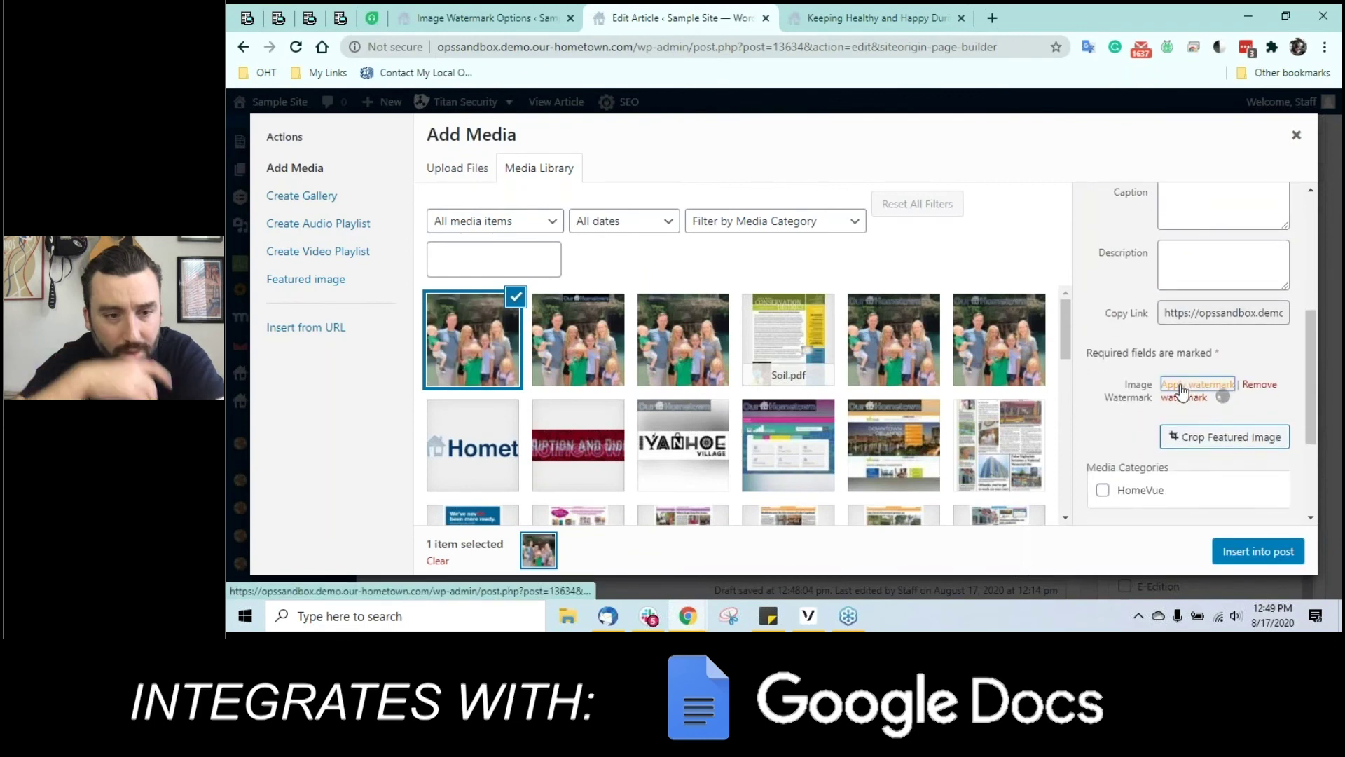
{"action": "left_click", "coordinate": [1252, 550]}
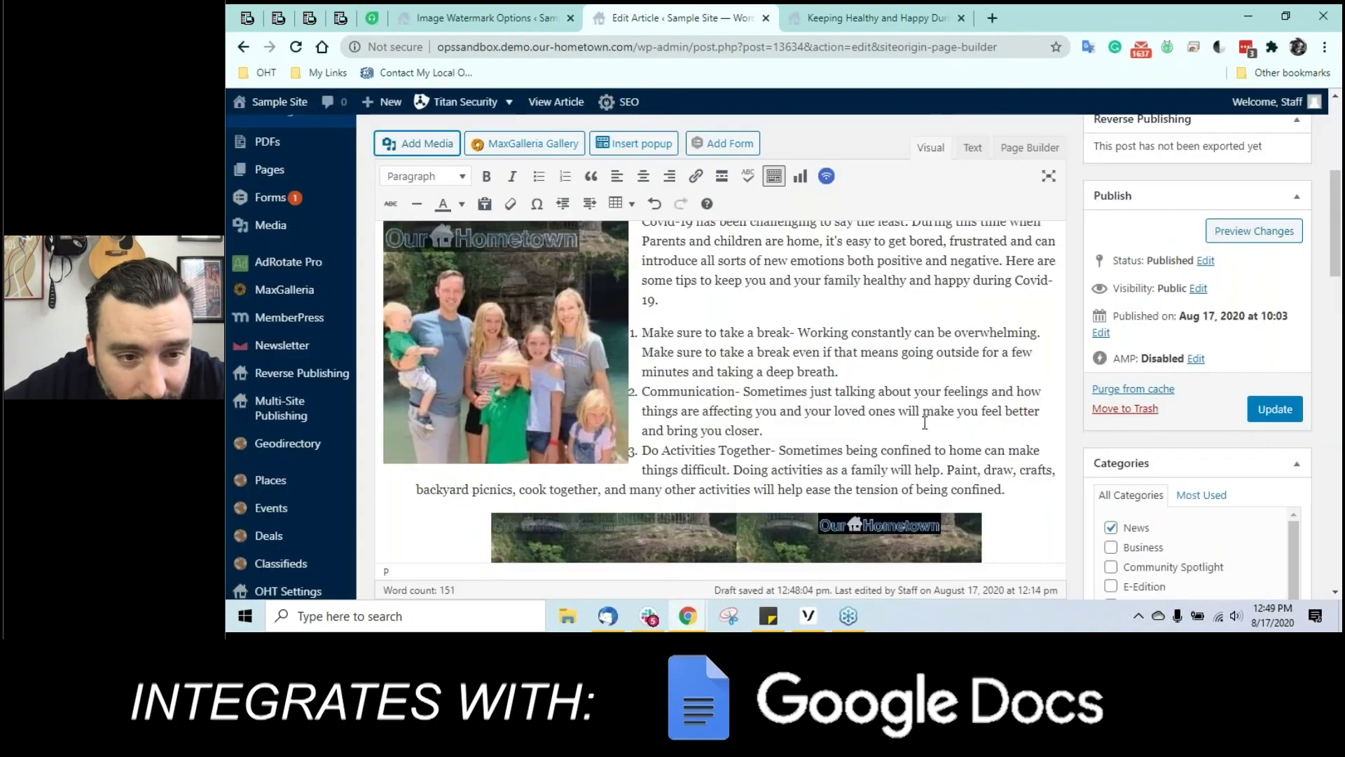
{"action": "scroll", "coordinate": [909, 367], "scroll_direction": "down", "scroll_amount": 10}
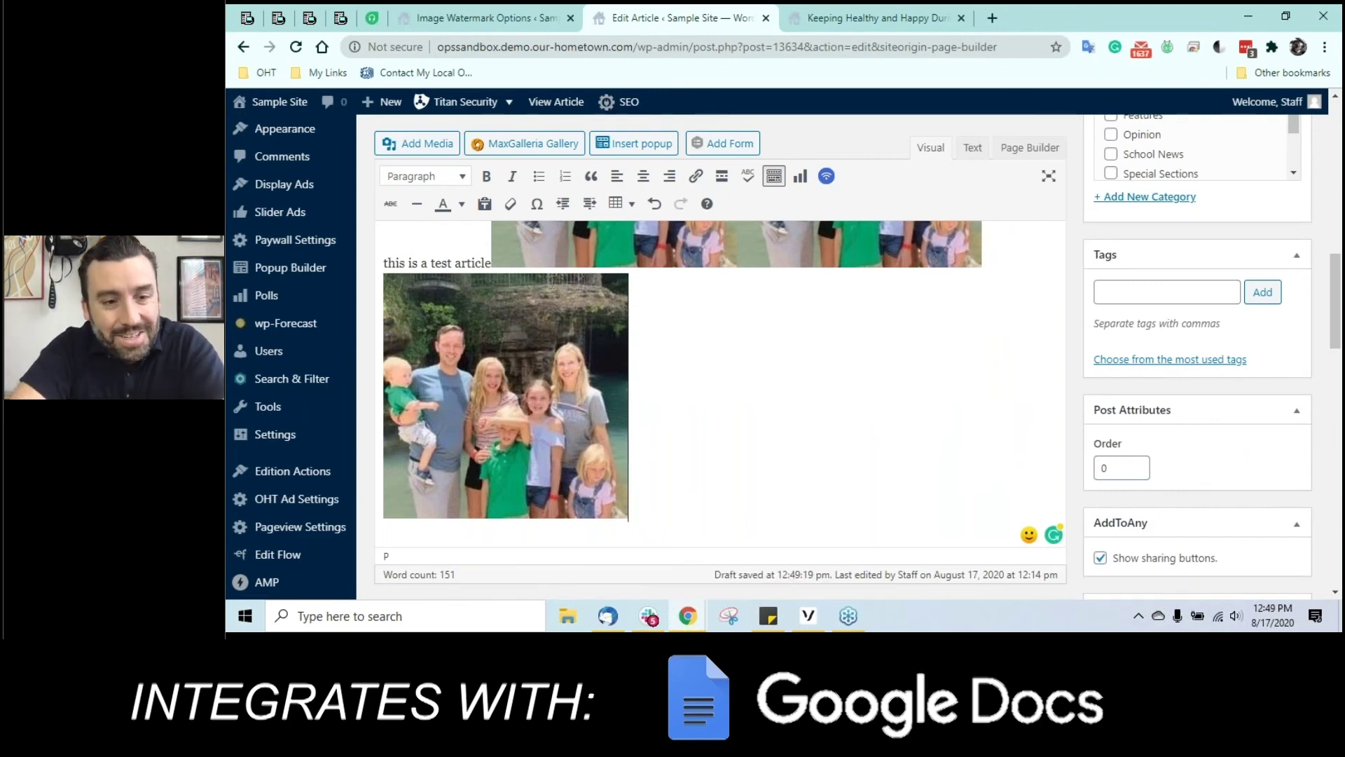
{"action": "scroll", "coordinate": [589, 417], "scroll_direction": "up", "scroll_amount": 1}
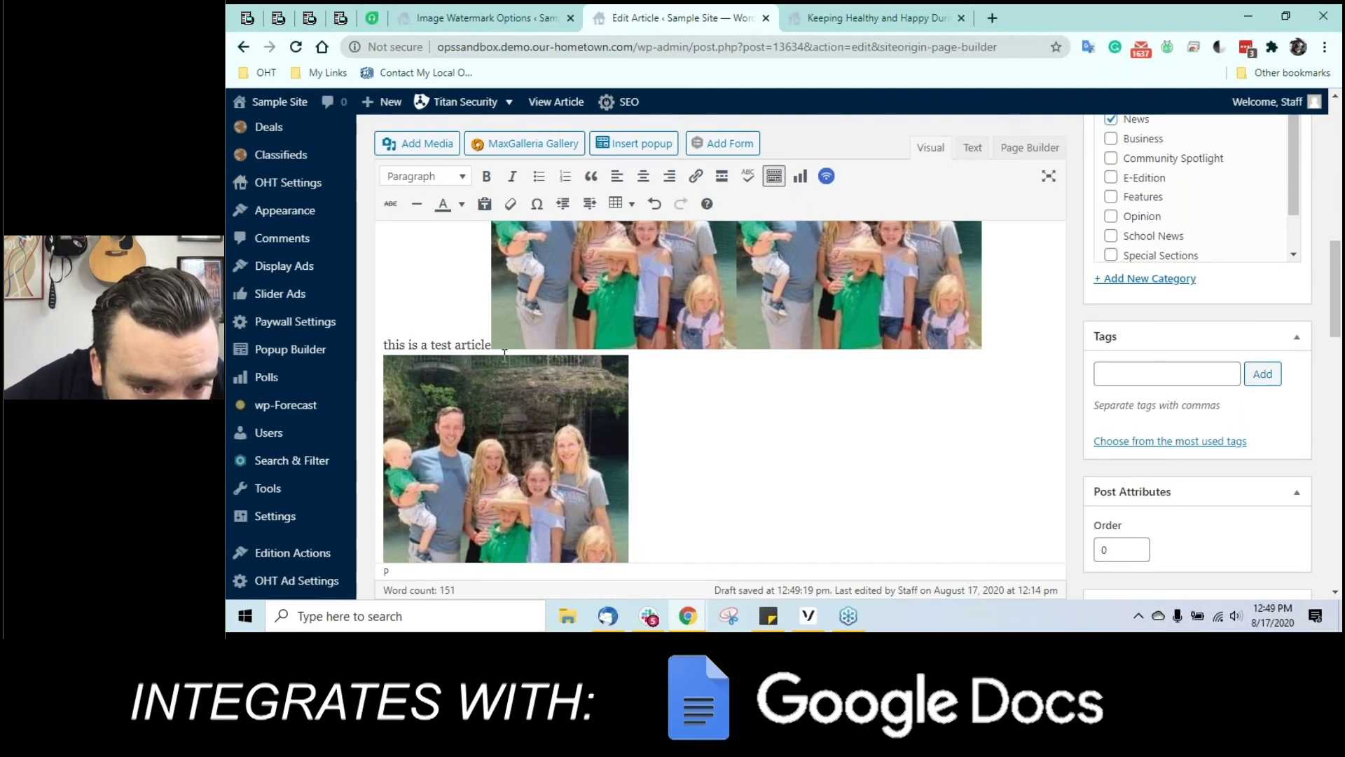
{"action": "scroll", "coordinate": [505, 356], "scroll_direction": "up", "scroll_amount": 2}
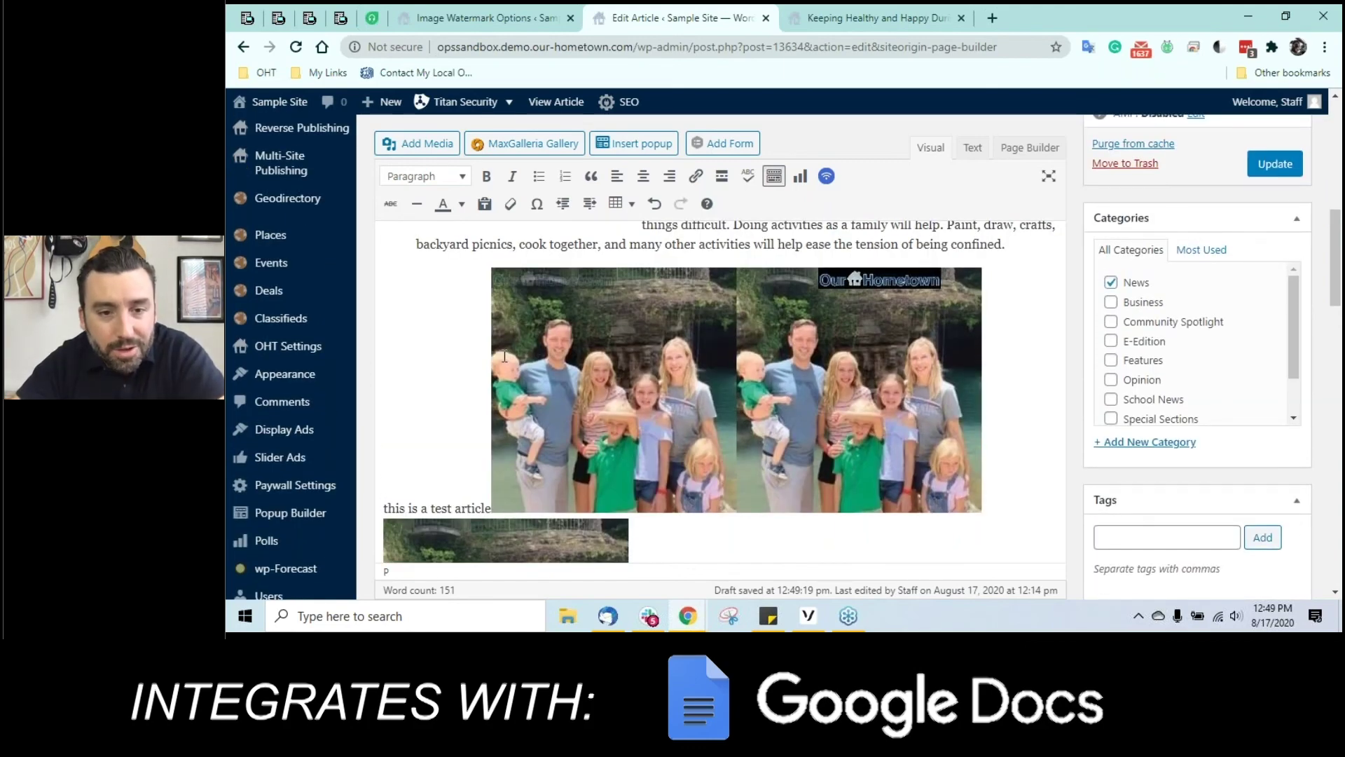
{"action": "scroll", "coordinate": [505, 356], "scroll_direction": "down", "scroll_amount": 3}
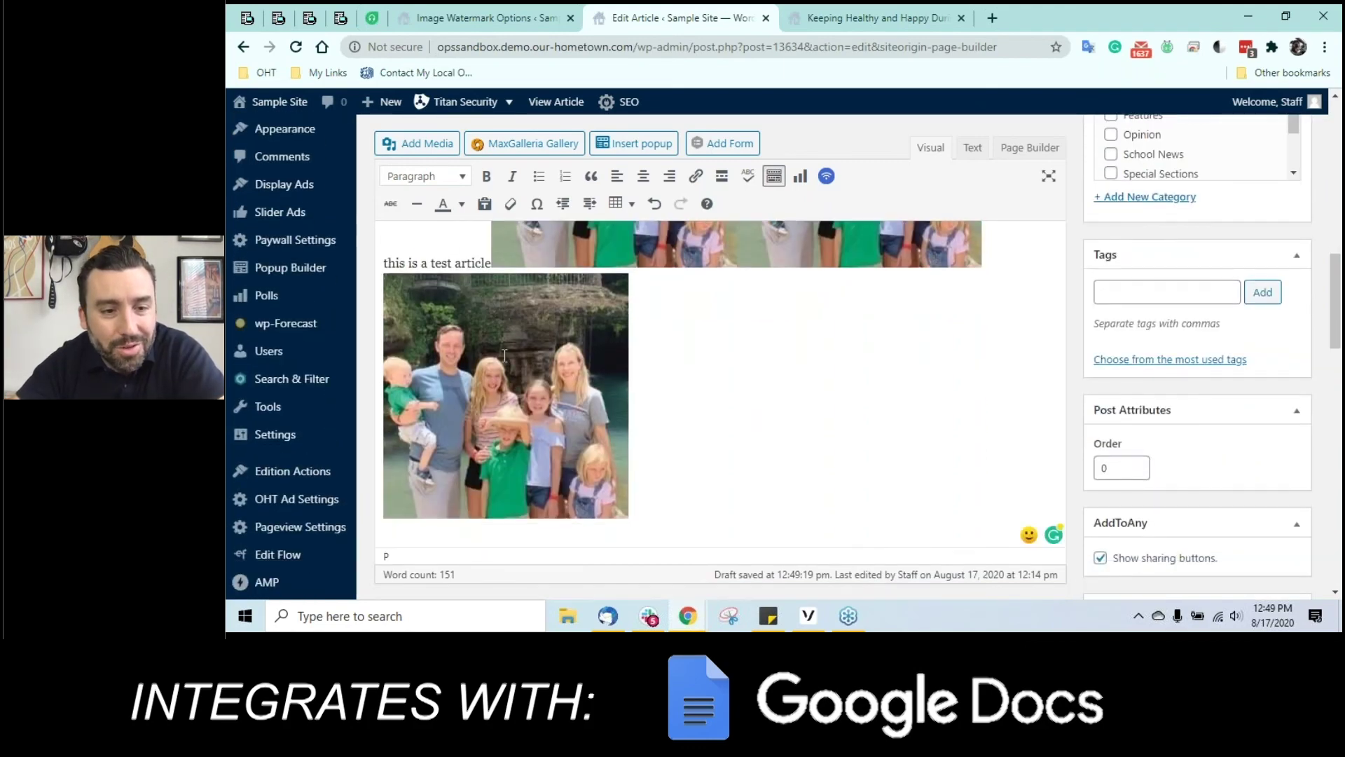
Step: Edit the watermark's y offset value in the Image Watermark settings and save the changes
{"action": "left_click", "coordinate": [513, 19]}
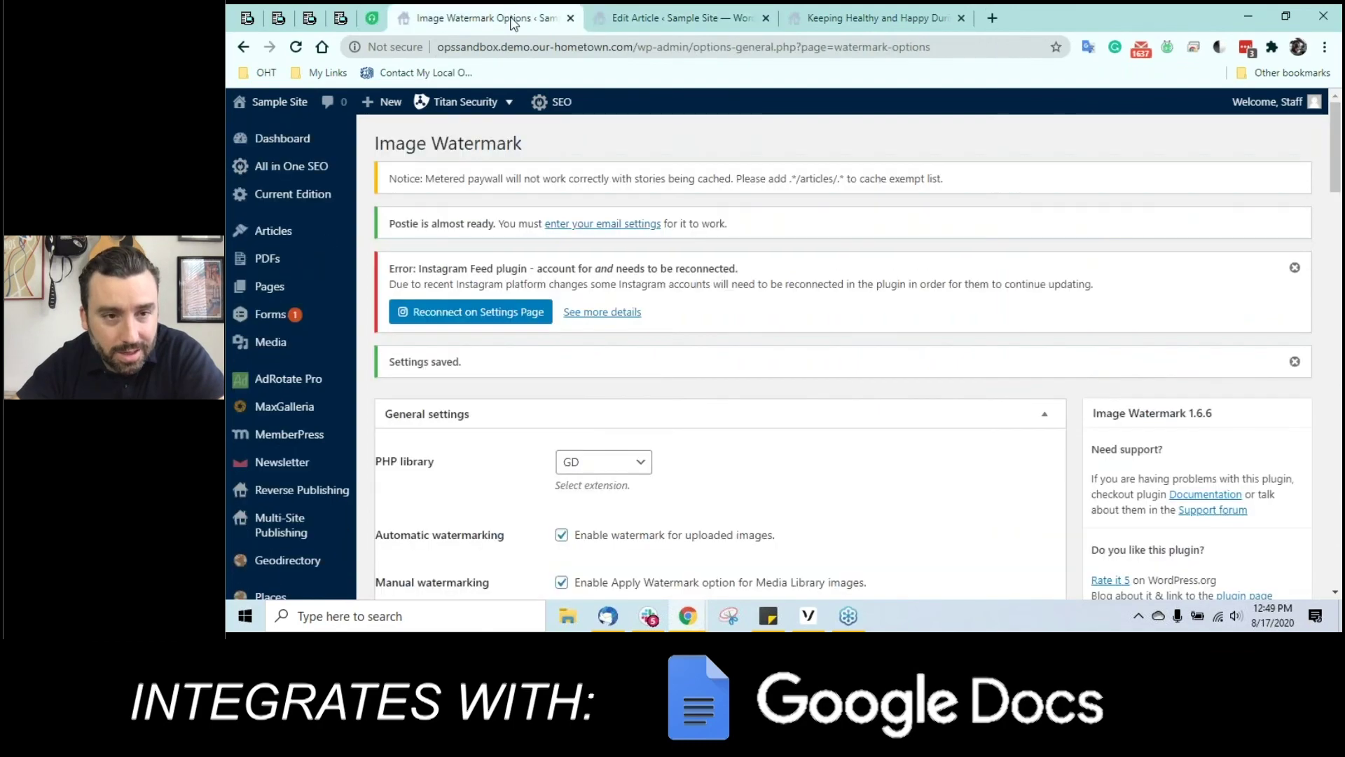
{"action": "scroll", "coordinate": [648, 452], "scroll_direction": "down", "scroll_amount": 15}
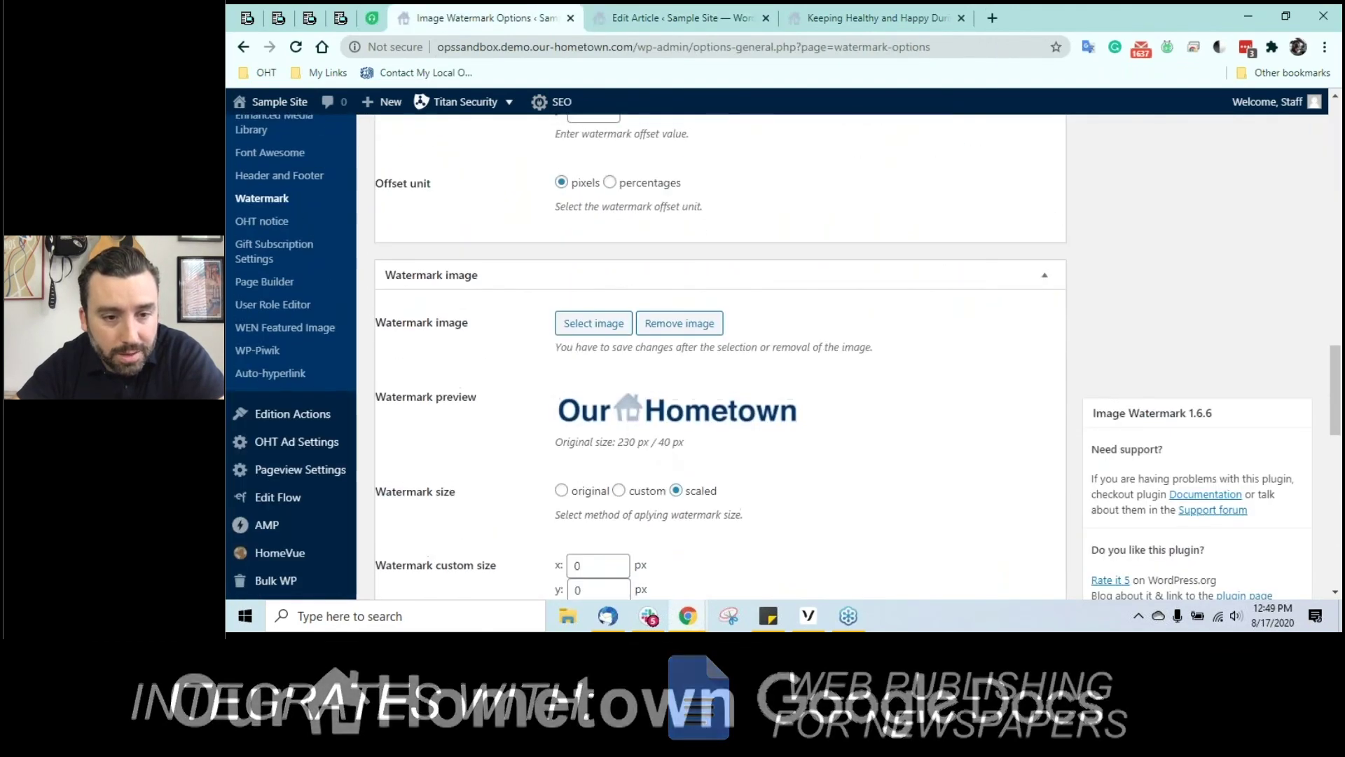
{"action": "scroll", "coordinate": [655, 441], "scroll_direction": "up", "scroll_amount": 2}
{"action": "left_click", "coordinate": [571, 272]}
{"action": "type", "text": "-100"}
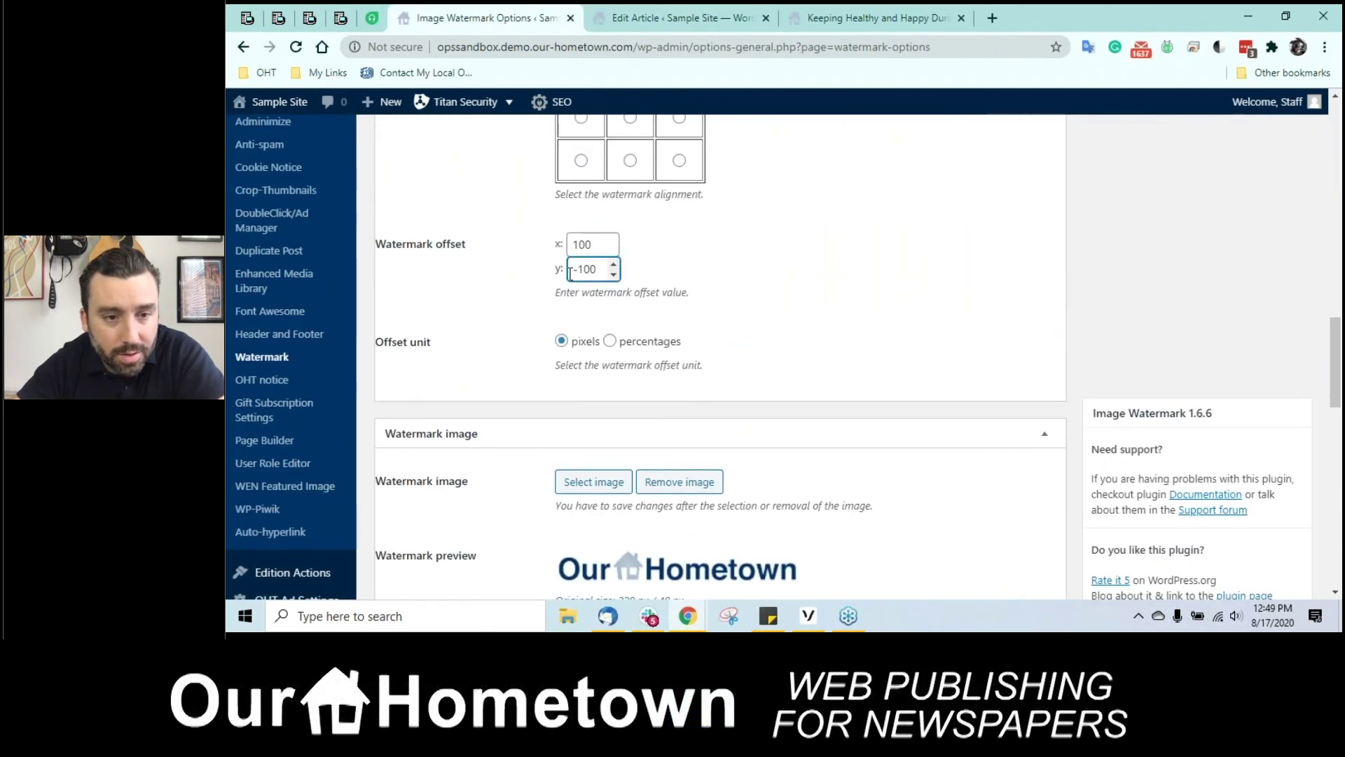
{"action": "scroll", "coordinate": [666, 343], "scroll_direction": "down", "scroll_amount": 20}
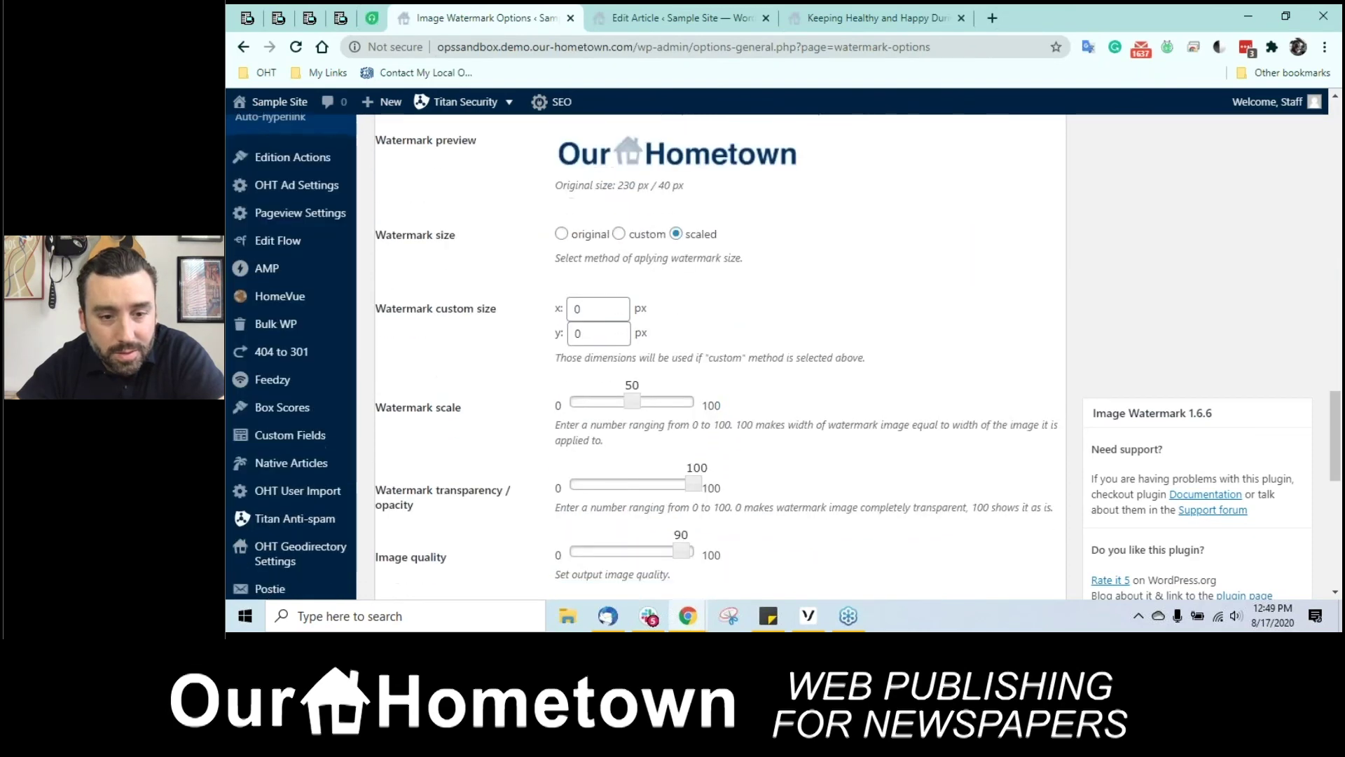
{"action": "left_click", "coordinate": [425, 523]}
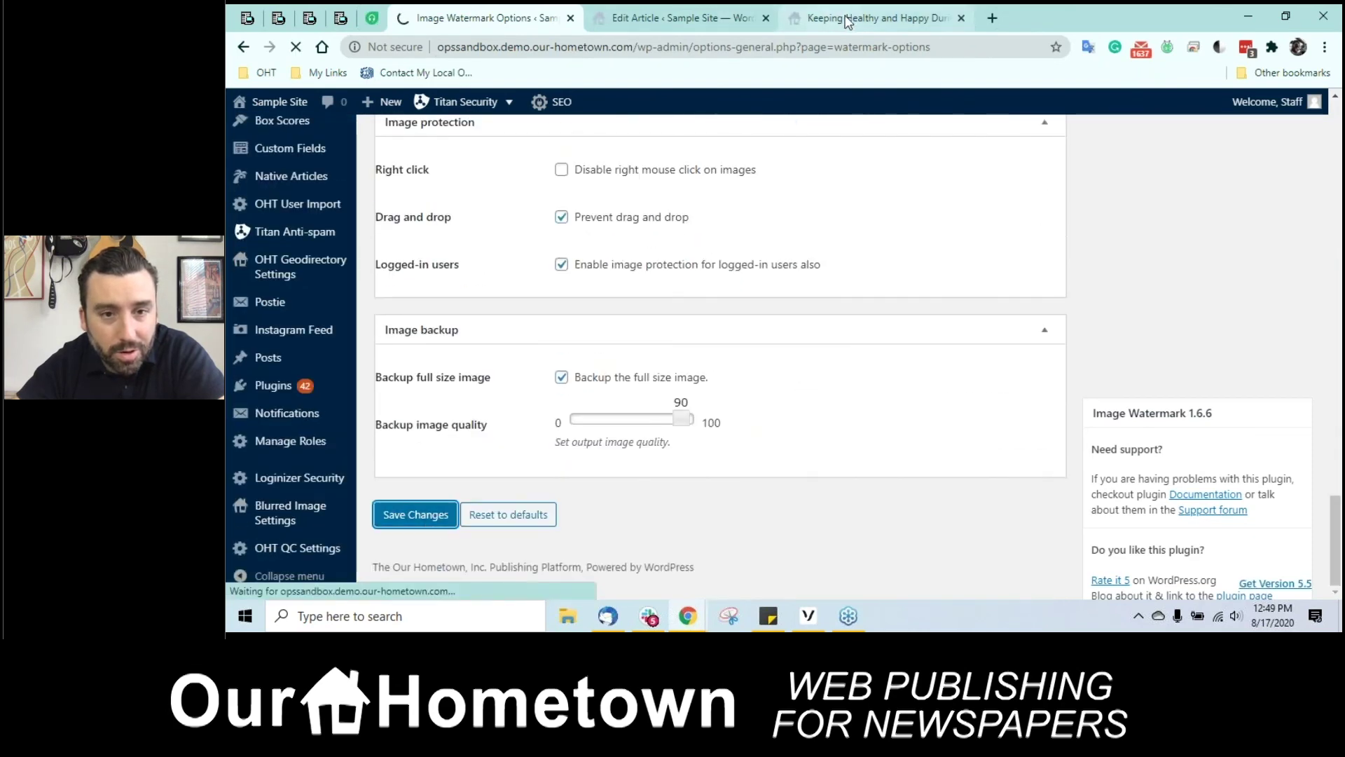
Step: Return to the article editor and delete the last inserted photo below the "this is a test article" line
{"action": "left_click", "coordinate": [813, 17]}
{"action": "left_click", "coordinate": [676, 17]}
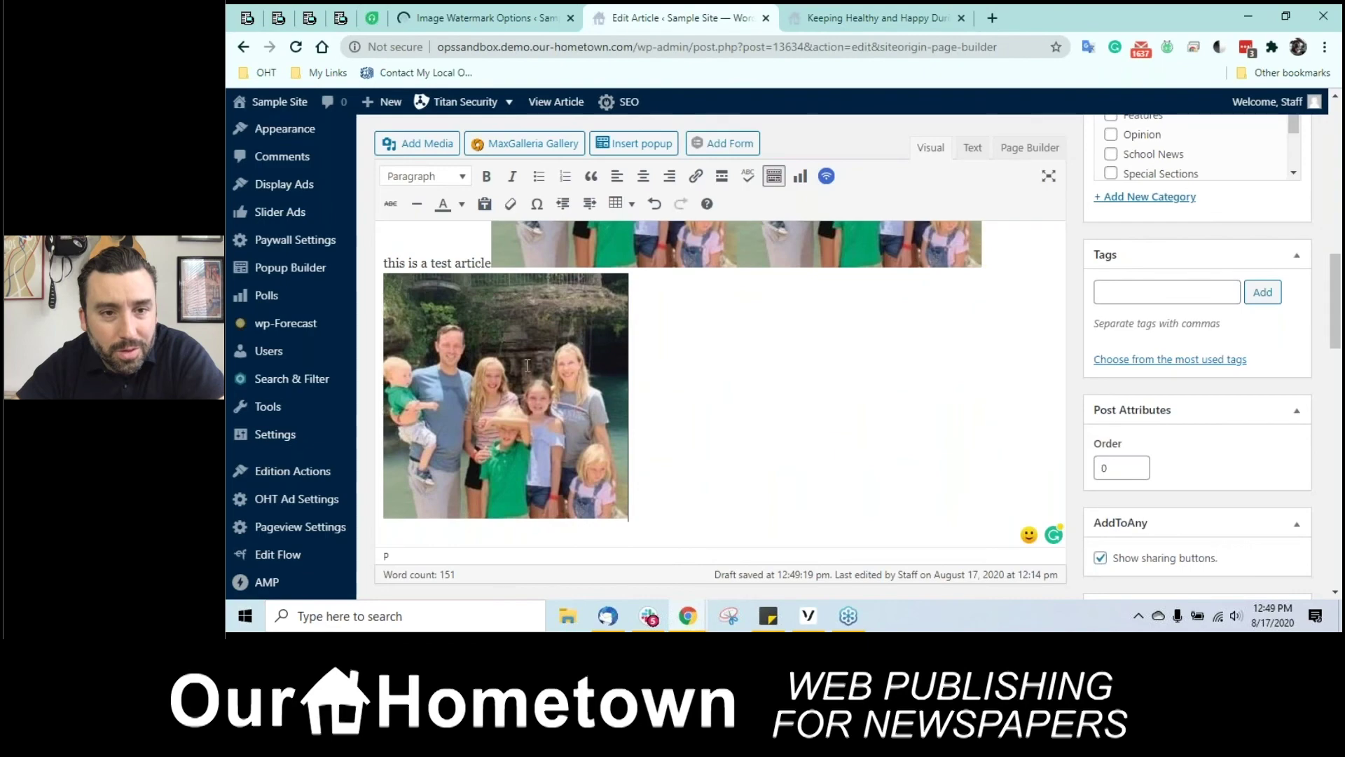
{"action": "scroll", "coordinate": [543, 369], "scroll_direction": "up", "scroll_amount": 3}
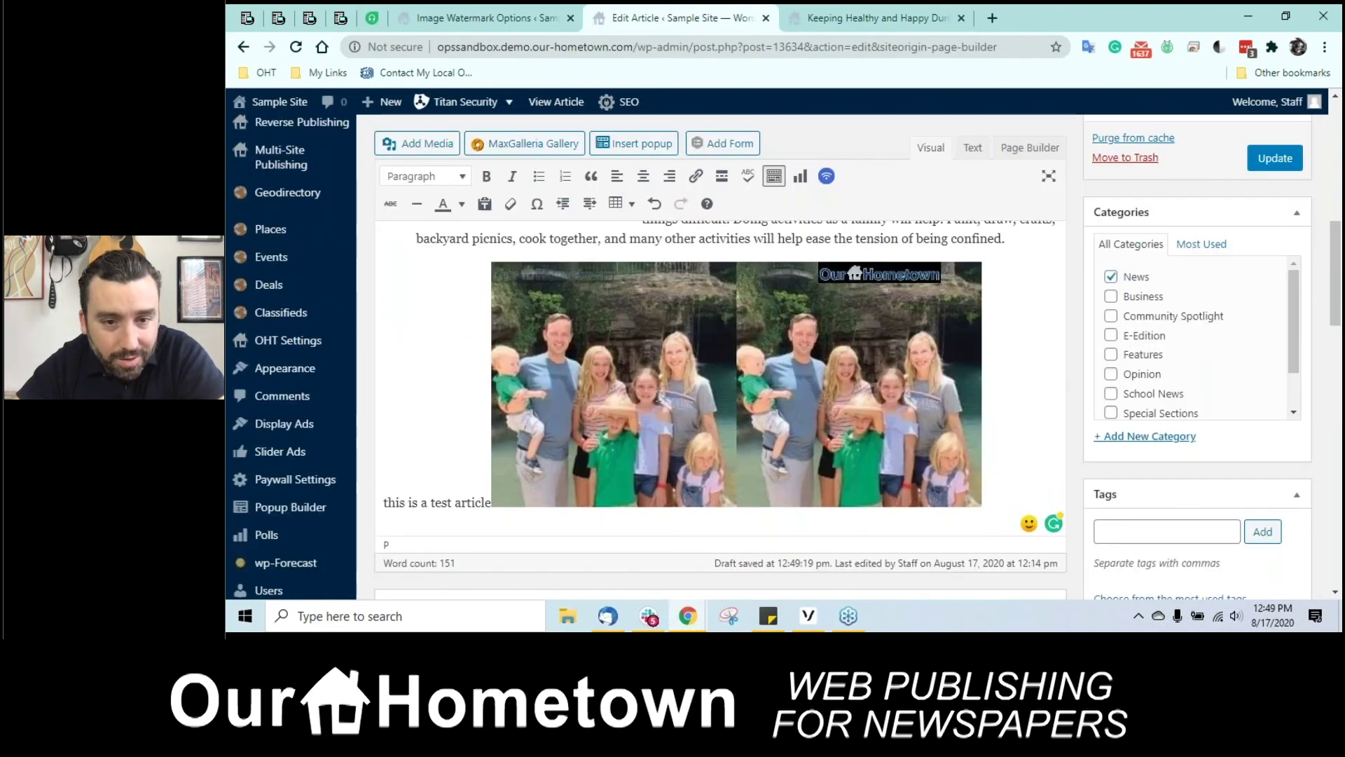
{"action": "scroll", "coordinate": [542, 370], "scroll_direction": "down", "scroll_amount": 3}
{"action": "scroll", "coordinate": [543, 369], "scroll_direction": "up", "scroll_amount": 2}
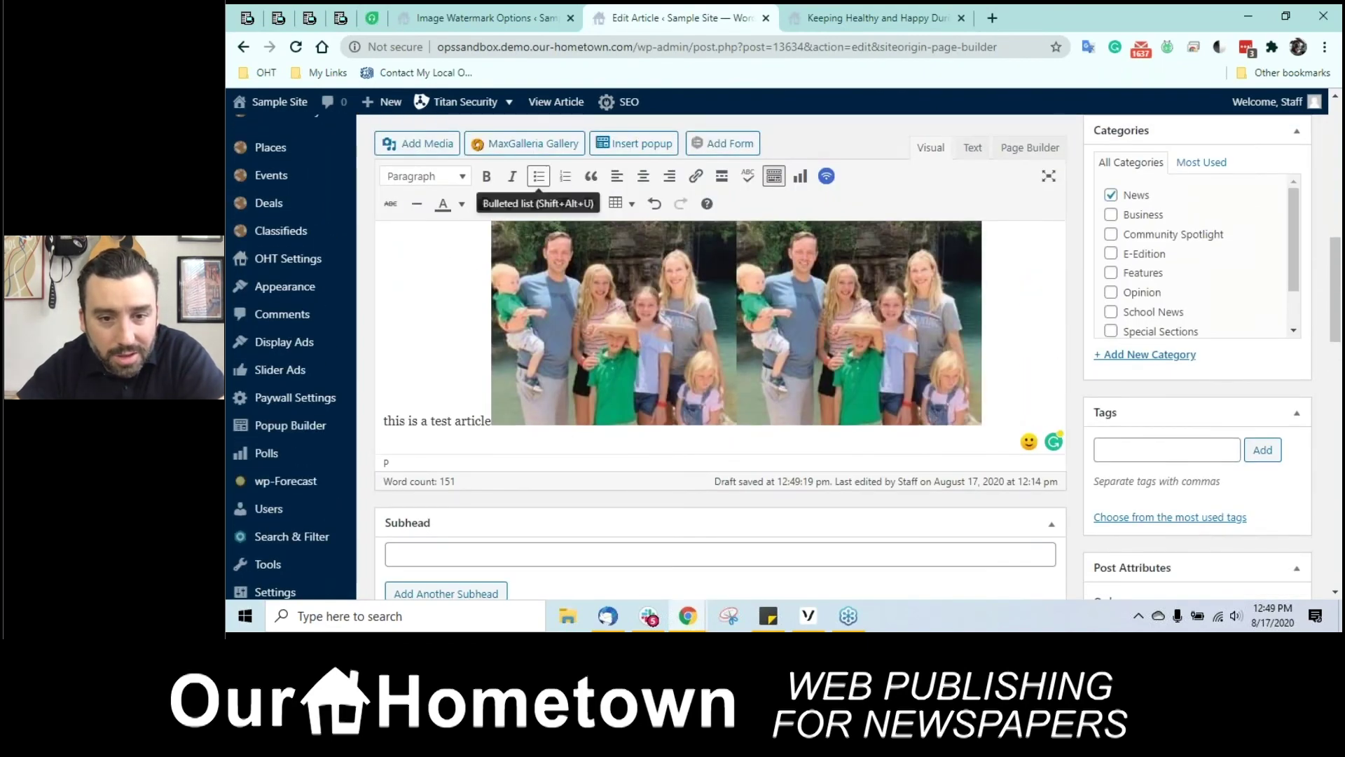
Step: Remove and reapply the watermark on the newest test photo in the media library and insert it into the article
{"action": "left_click", "coordinate": [418, 143]}
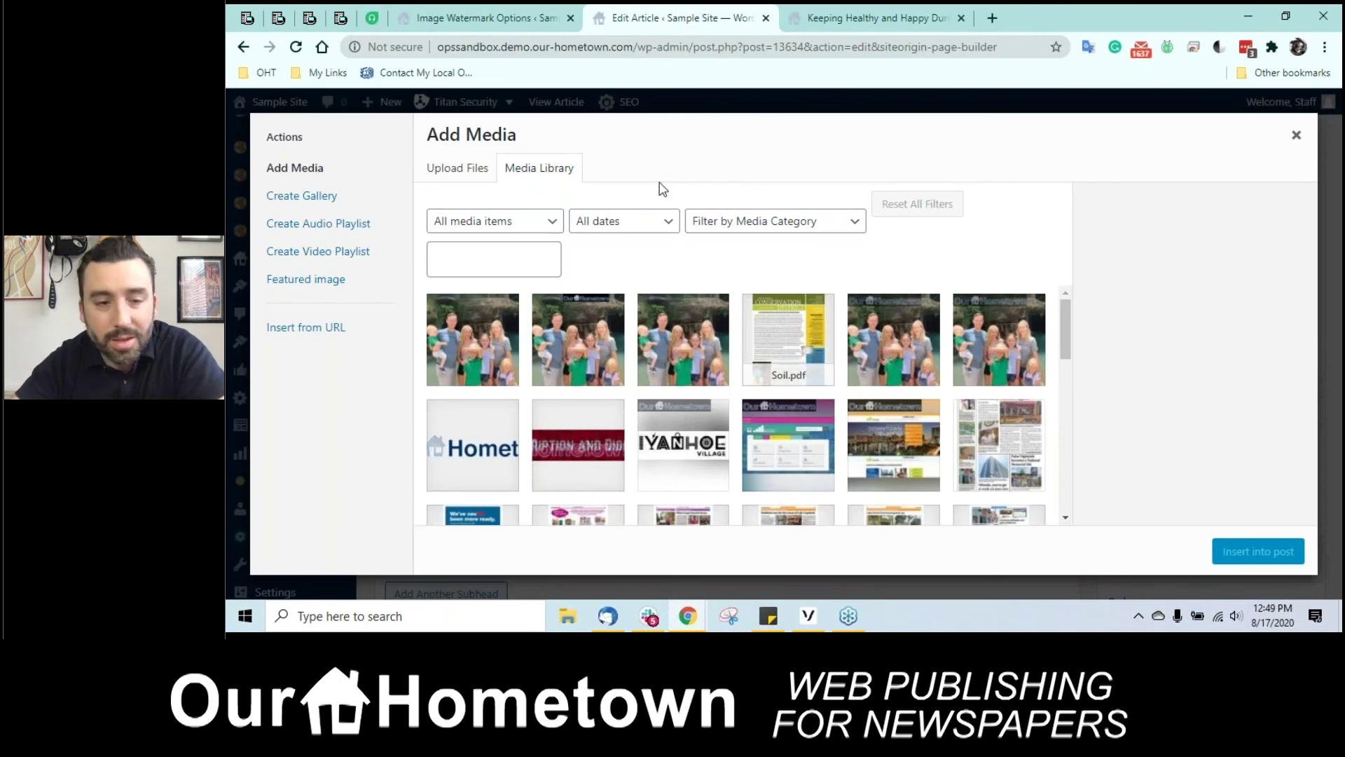
{"action": "left_click", "coordinate": [487, 327]}
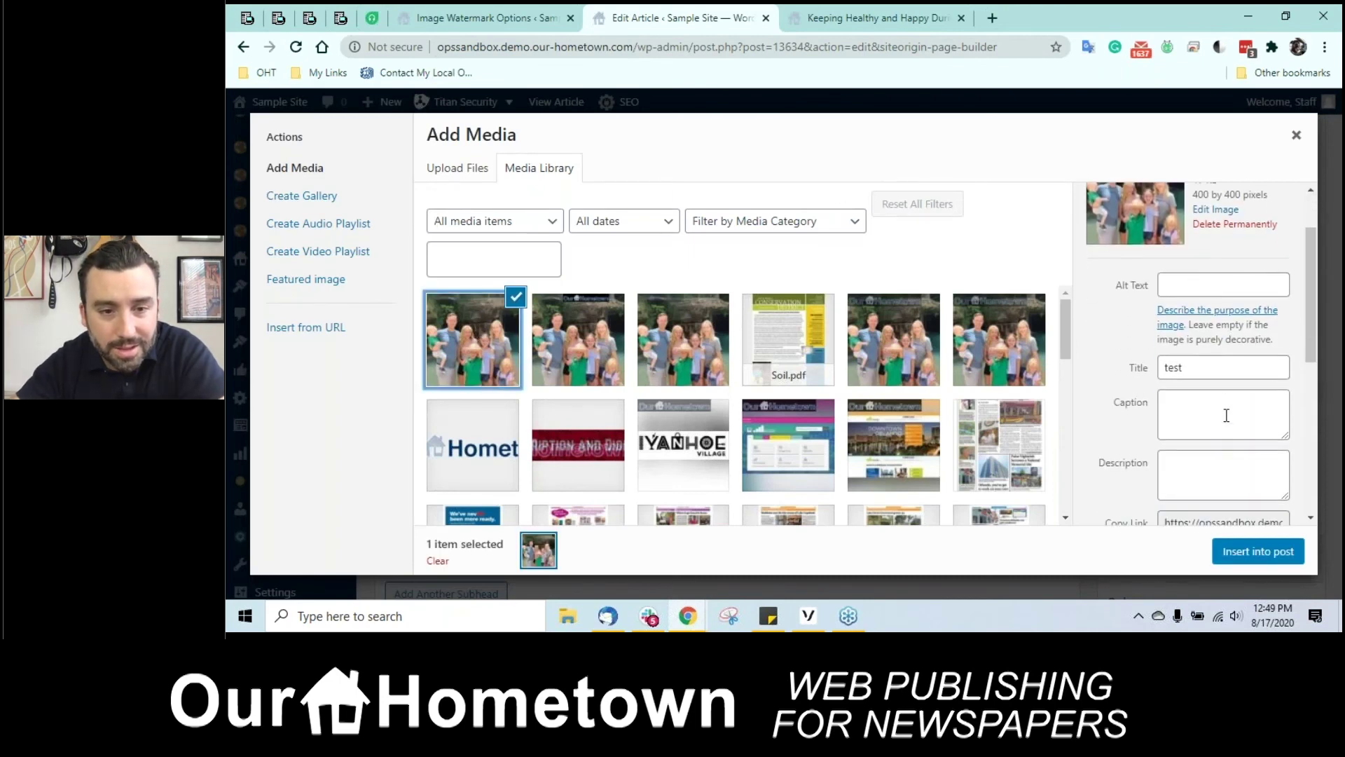
{"action": "scroll", "coordinate": [1226, 415], "scroll_direction": "down", "scroll_amount": 3}
{"action": "left_click", "coordinate": [1254, 354]}
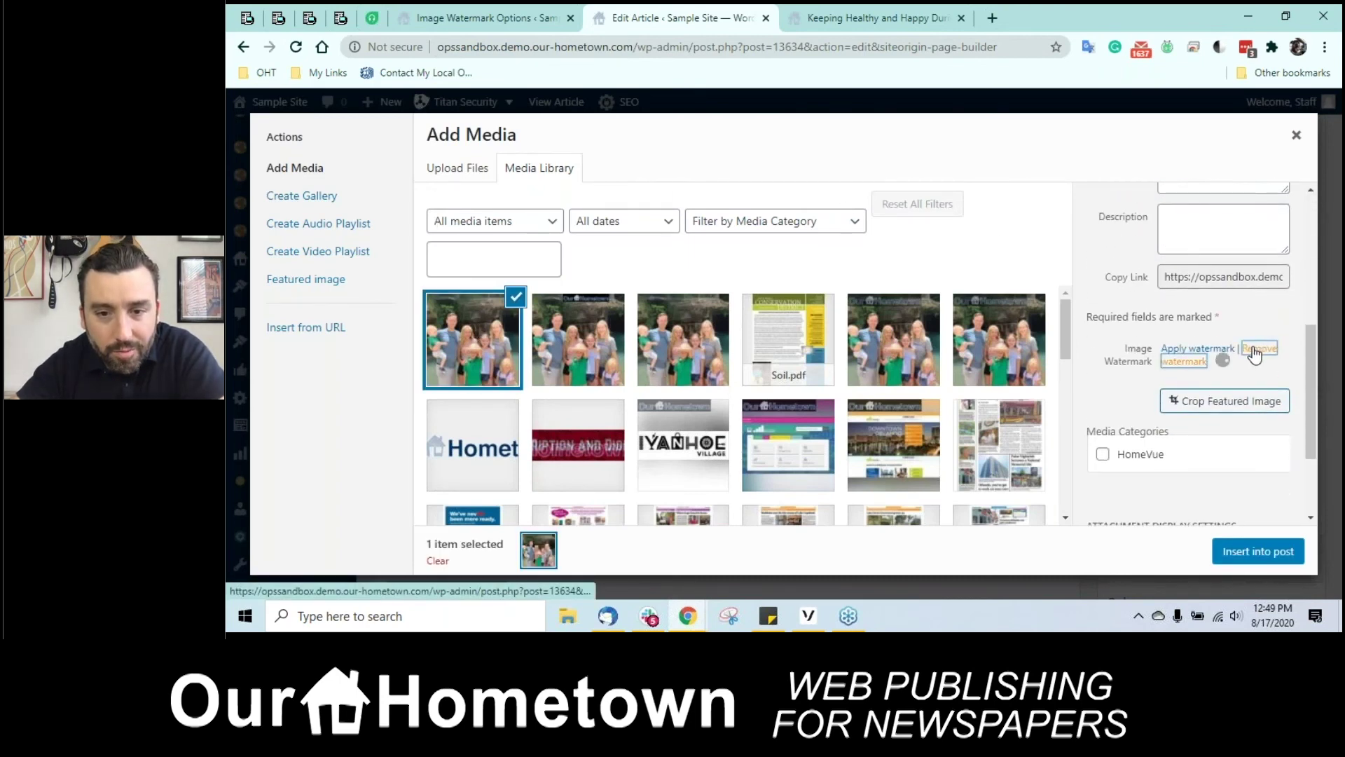
{"action": "left_click", "coordinate": [1211, 351]}
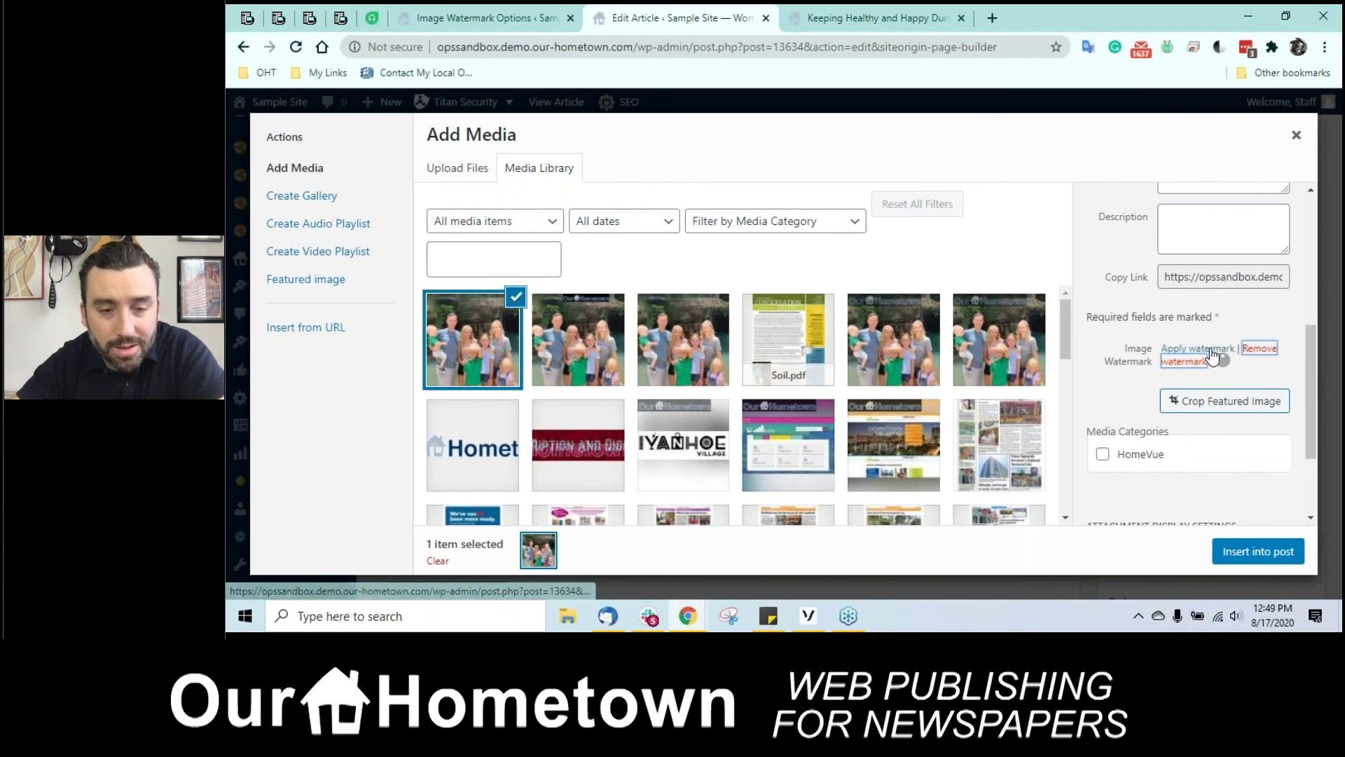
{"action": "left_click", "coordinate": [1211, 350]}
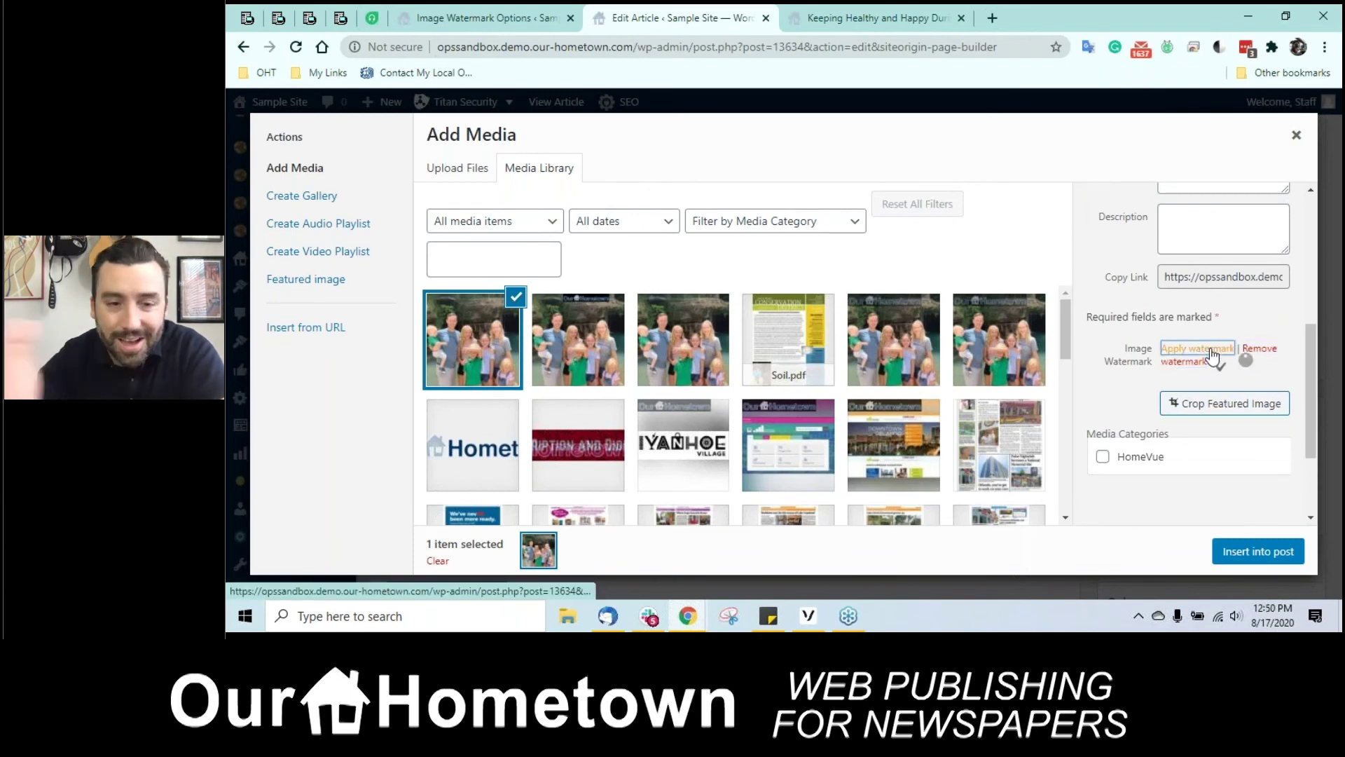
{"action": "left_click", "coordinate": [1237, 553]}
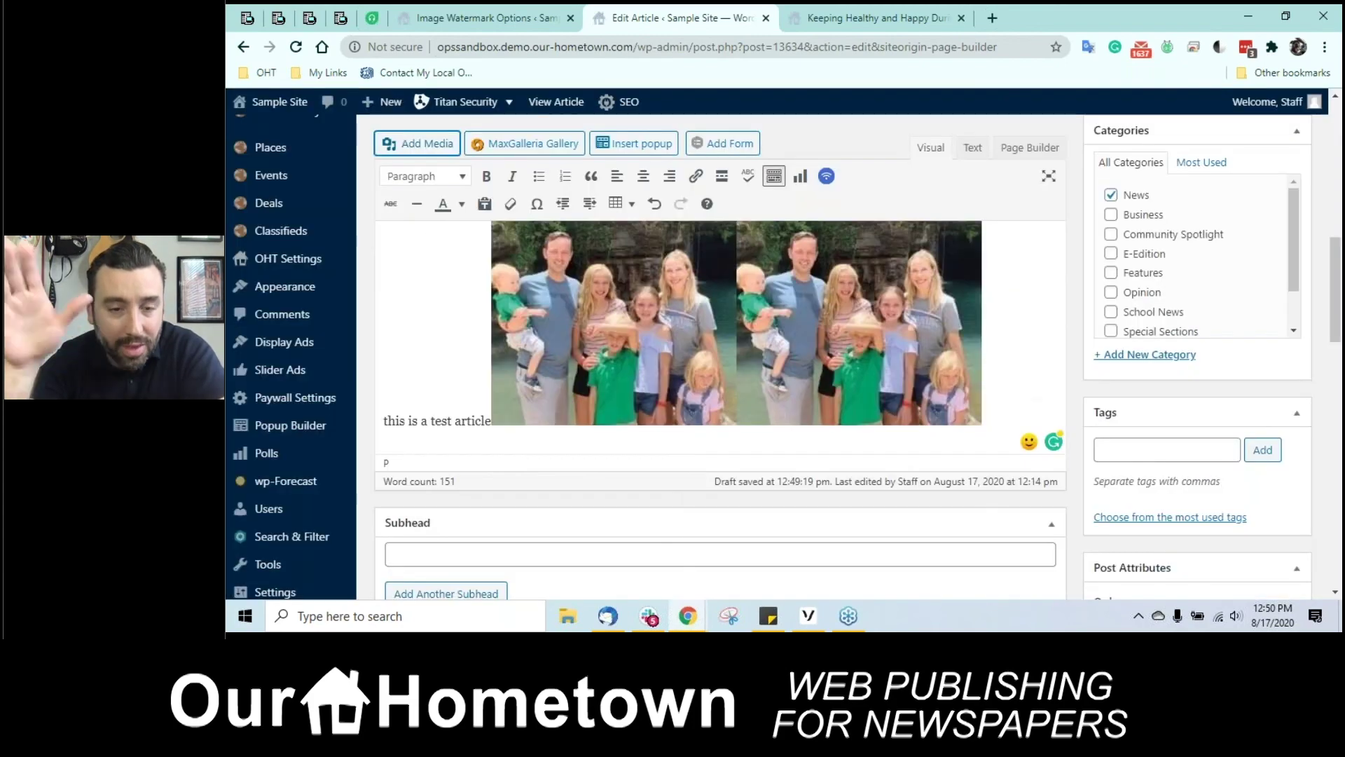
Step: Check the newly inserted photo below the "this is a test article" line and remove it from the article
{"action": "scroll", "coordinate": [976, 392], "scroll_direction": "up", "scroll_amount": 3}
{"action": "scroll", "coordinate": [976, 393], "scroll_direction": "down", "scroll_amount": 3}
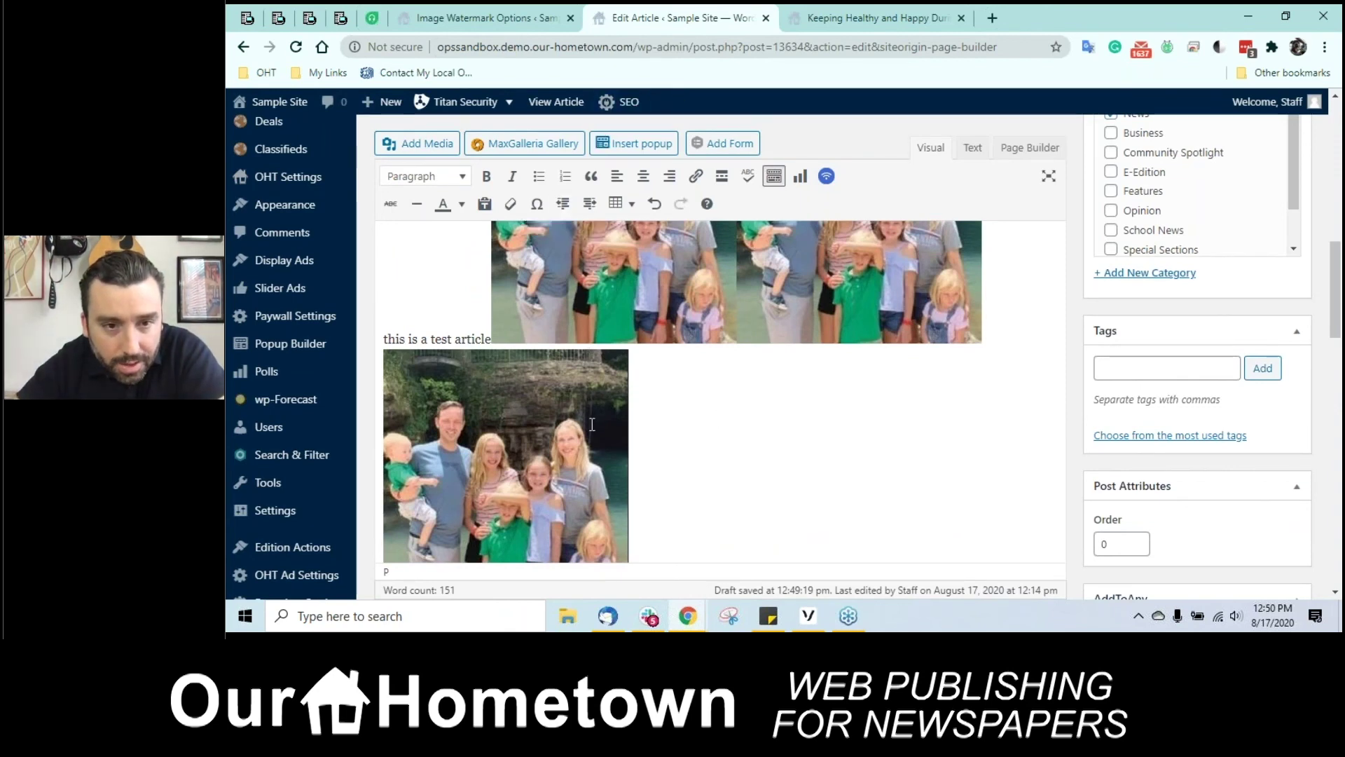
{"action": "left_click", "coordinate": [506, 455]}
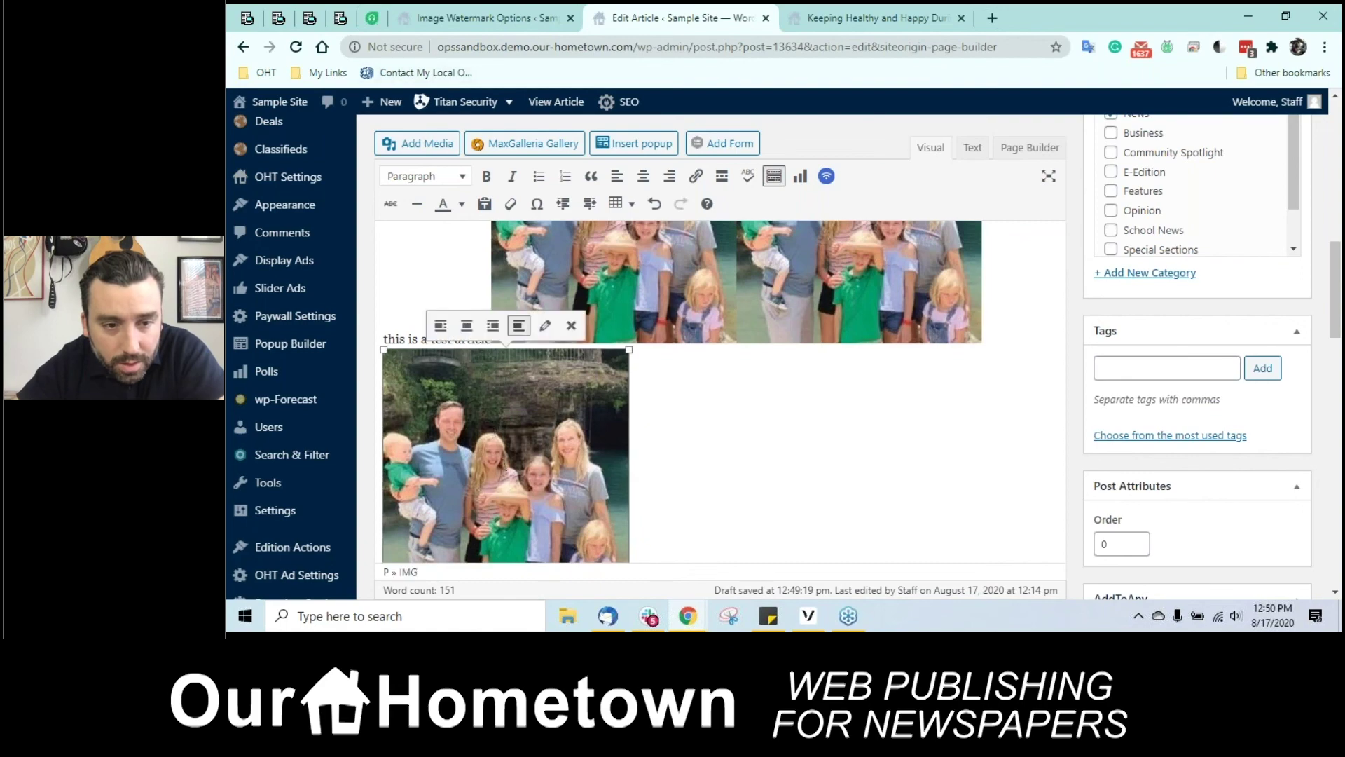
{"action": "left_click", "coordinate": [571, 325]}
{"action": "scroll", "coordinate": [436, 274], "scroll_direction": "up", "scroll_amount": 5}
{"action": "scroll", "coordinate": [433, 269], "scroll_direction": "up", "scroll_amount": 5}
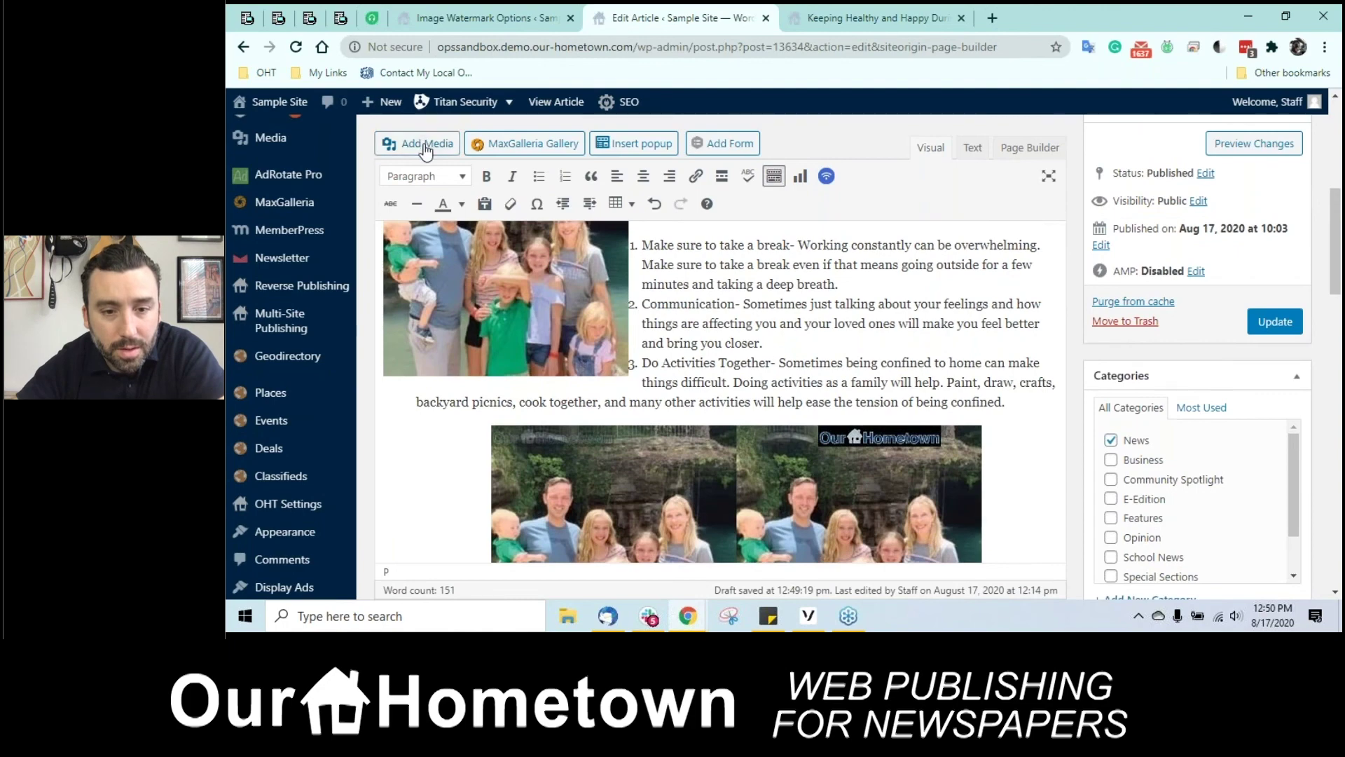
Step: Insert the rewatermarked test-4.jpg from the media library after the photo pair in the article
{"action": "left_click", "coordinate": [419, 143]}
{"action": "left_click", "coordinate": [498, 354]}
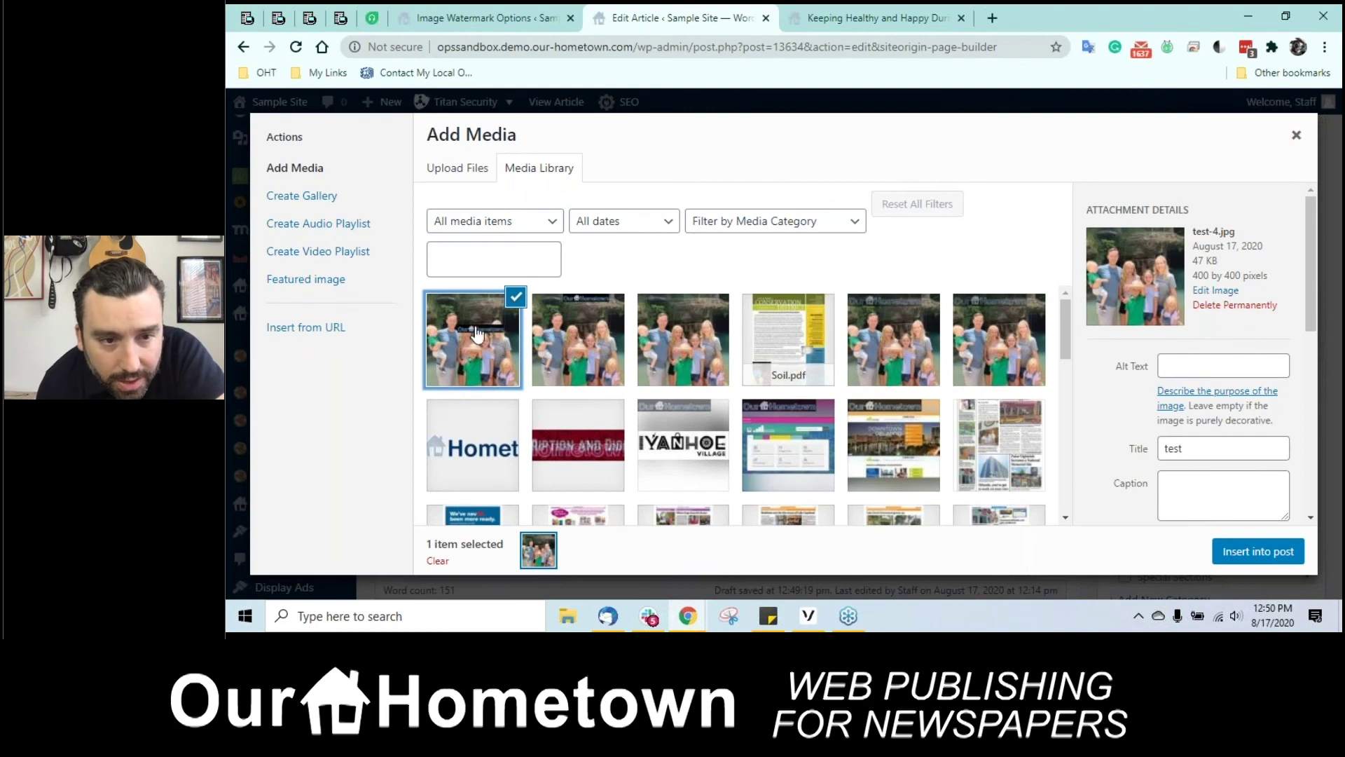
{"action": "left_click", "coordinate": [1259, 552]}
{"action": "scroll", "coordinate": [1015, 461], "scroll_direction": "down", "scroll_amount": 4}
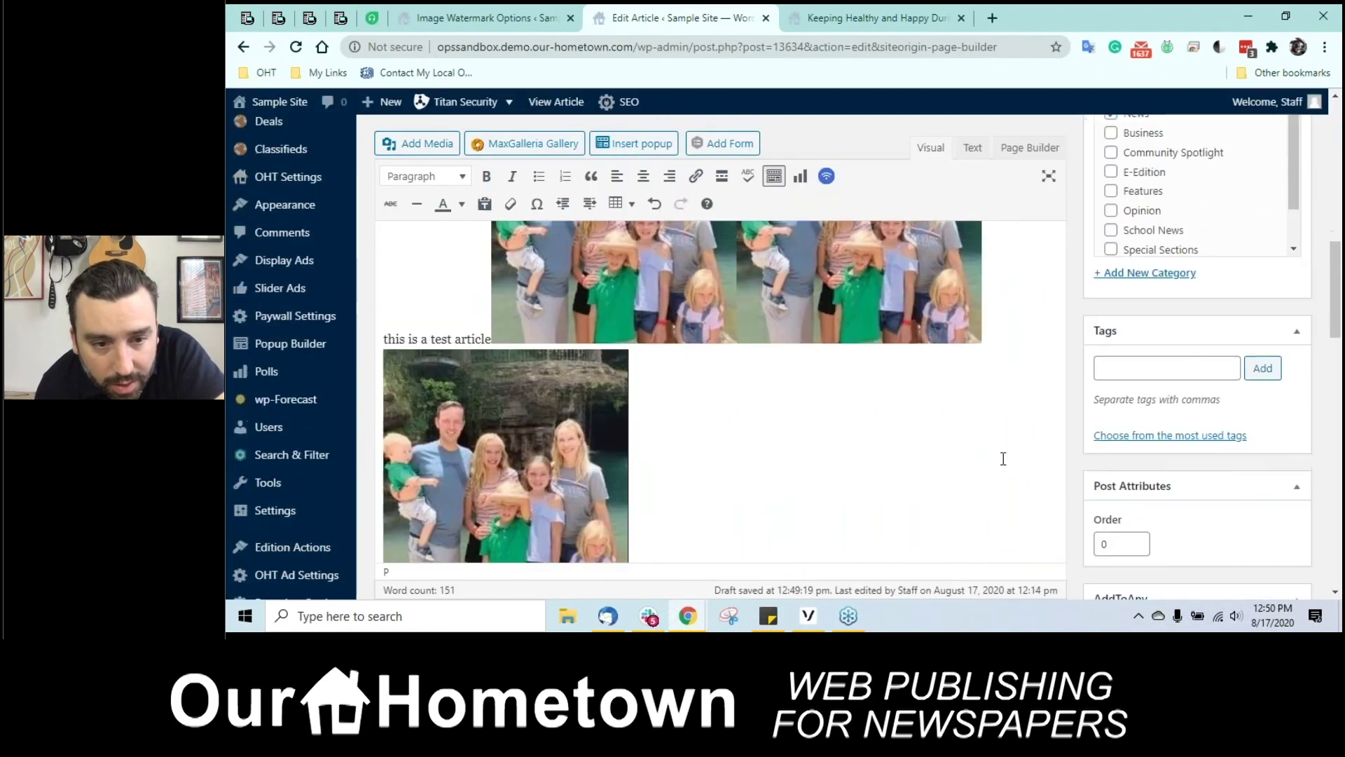
Step: Remove the reinserted test-4.jpg photo from the end of the article
{"action": "left_click", "coordinate": [567, 376]}
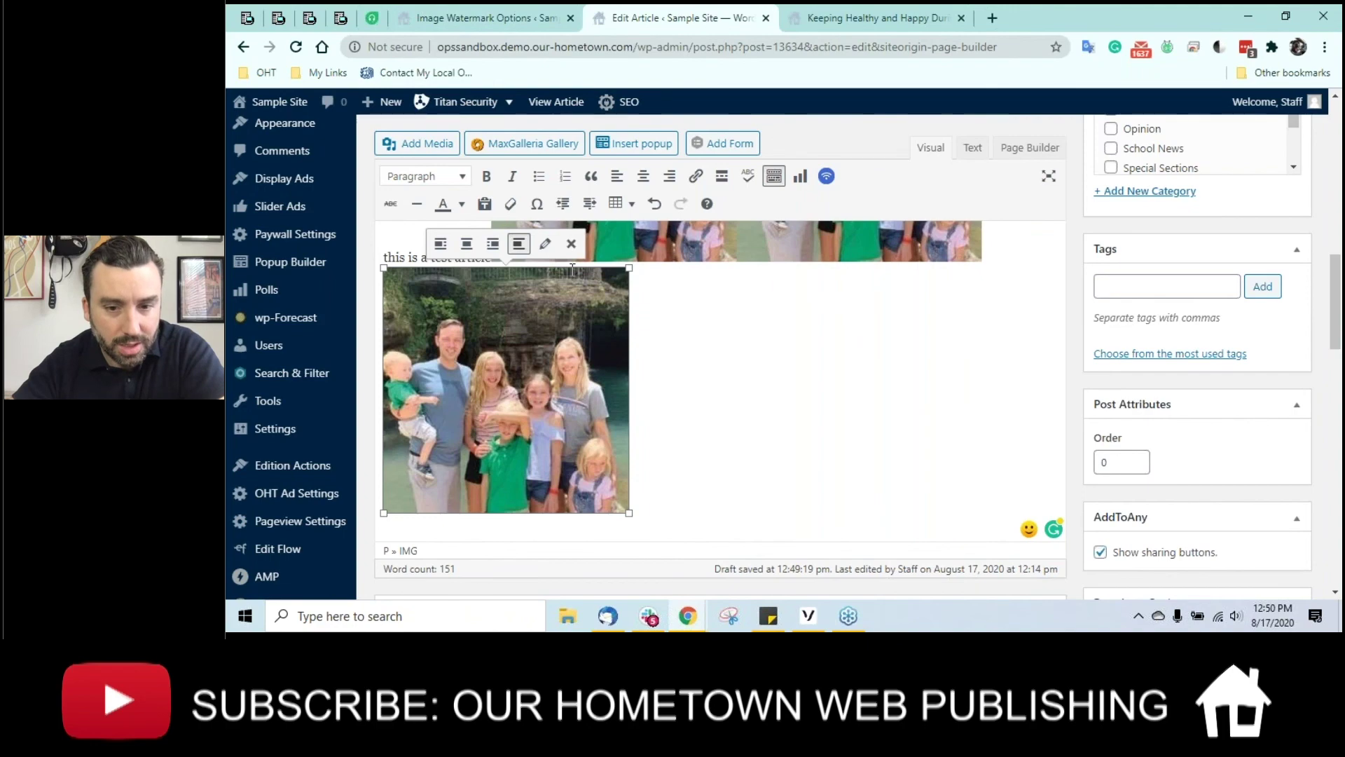
{"action": "left_click", "coordinate": [571, 243]}
{"action": "scroll", "coordinate": [901, 342], "scroll_direction": "up", "scroll_amount": 2}
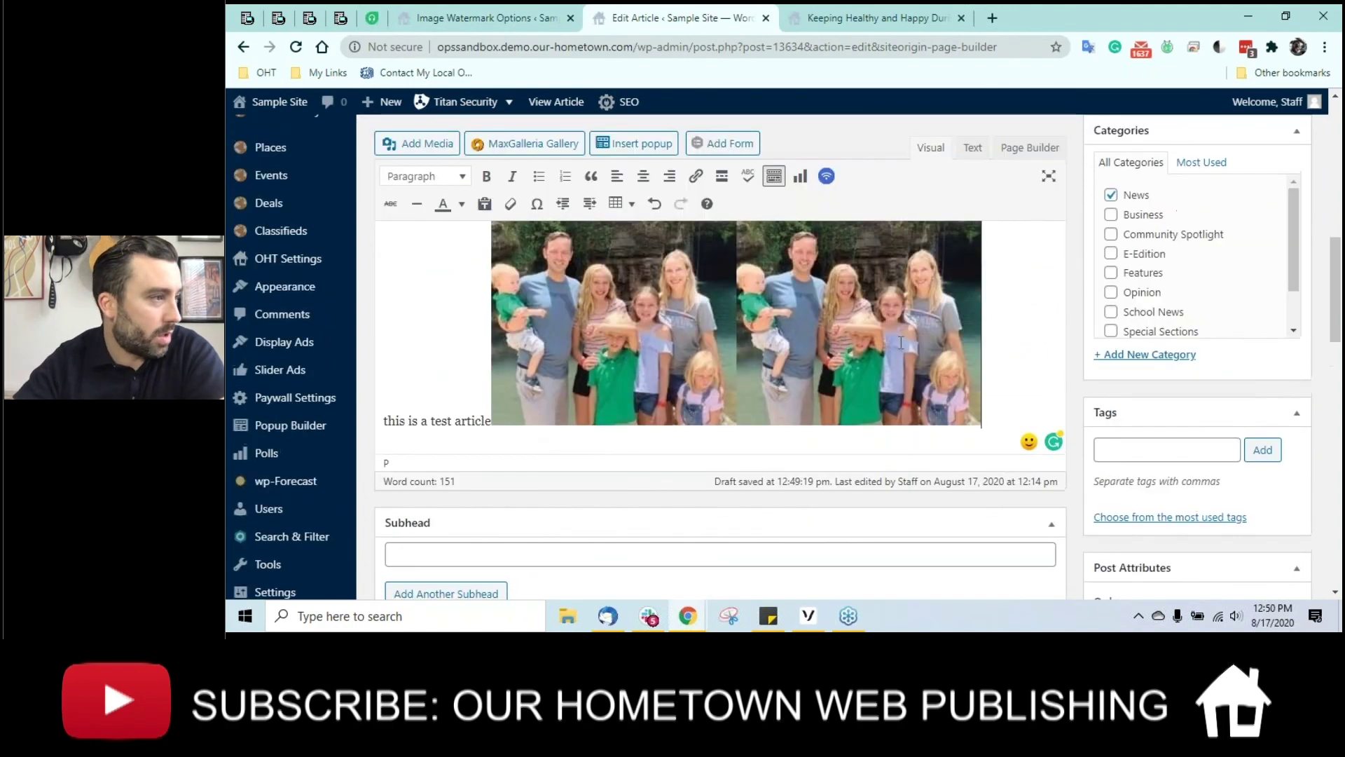
{"action": "scroll", "coordinate": [901, 343], "scroll_direction": "up", "scroll_amount": 3}
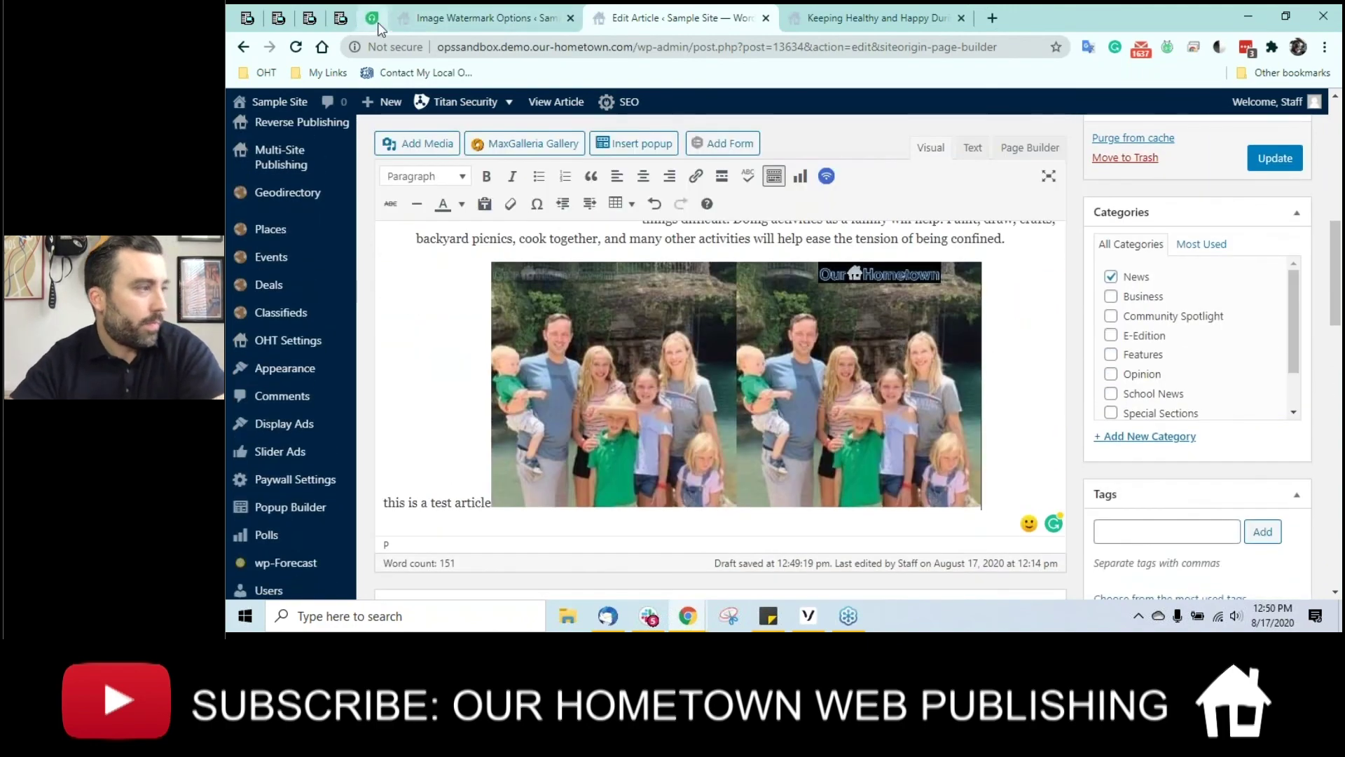
Step: Set the watermark offset to 75 pixels in the Image Watermark settings and save the changes
{"action": "left_click", "coordinate": [420, 19]}
{"action": "scroll", "coordinate": [559, 421], "scroll_direction": "down", "scroll_amount": 10}
{"action": "scroll", "coordinate": [558, 421], "scroll_direction": "down", "scroll_amount": 5}
{"action": "scroll", "coordinate": [599, 399], "scroll_direction": "up", "scroll_amount": 2}
{"action": "left_click", "coordinate": [614, 356]}
{"action": "left_click_drag", "start_coordinate": [602, 354], "coordinate": [560, 352]}
{"action": "type", "text": "75"}
{"action": "key", "text": "Return"}
{"action": "scroll", "coordinate": [553, 490], "scroll_direction": "down", "scroll_amount": 10}
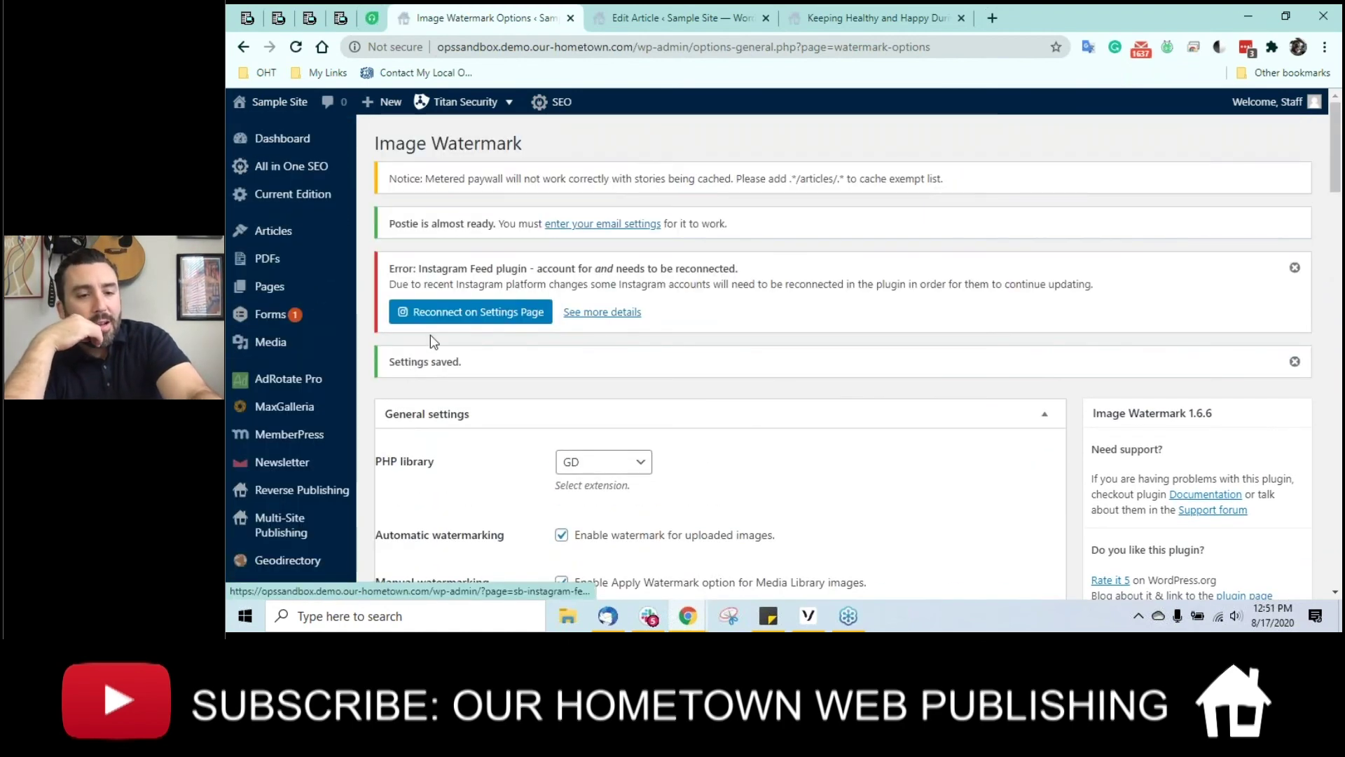
Step: Save the Image Watermark settings once more
{"action": "scroll", "coordinate": [430, 334], "scroll_direction": "down", "scroll_amount": 15}
{"action": "scroll", "coordinate": [429, 459], "scroll_direction": "down", "scroll_amount": 1}
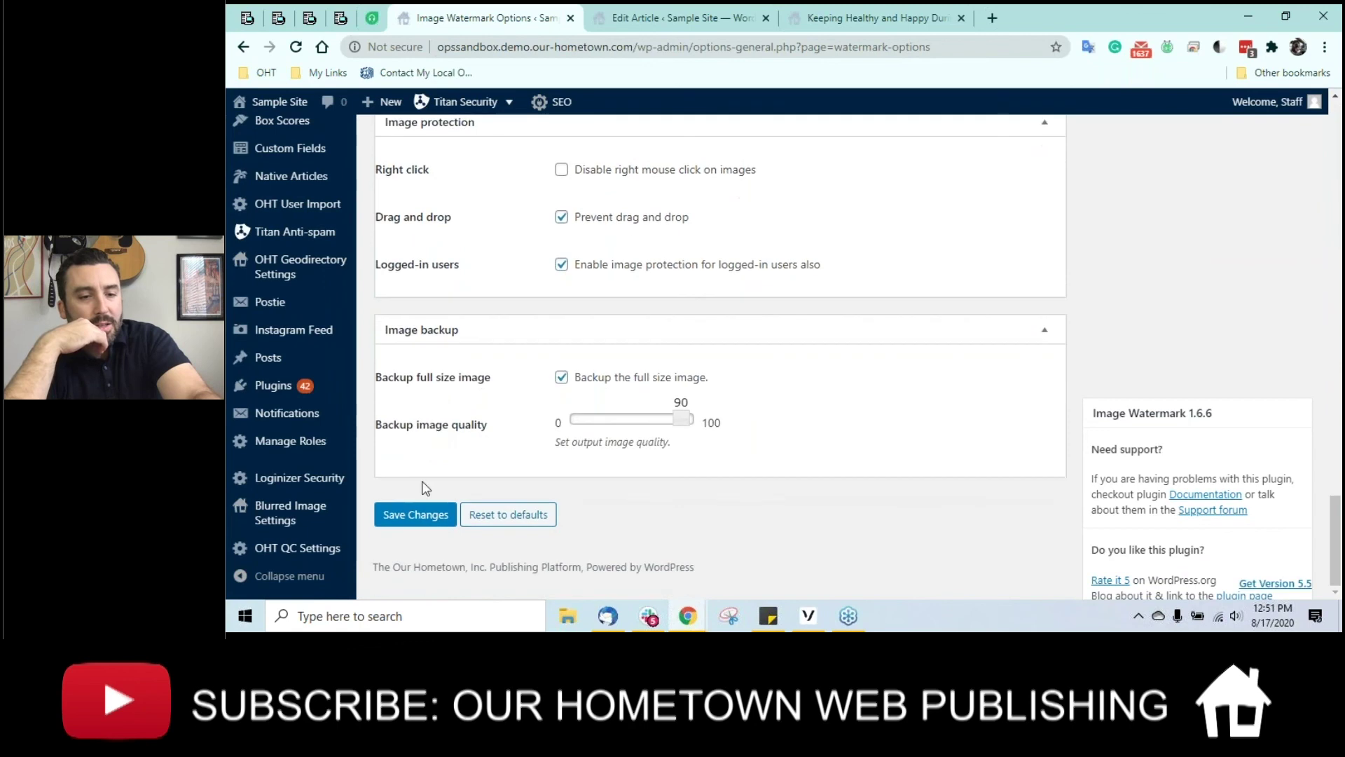
{"action": "left_click", "coordinate": [417, 517]}
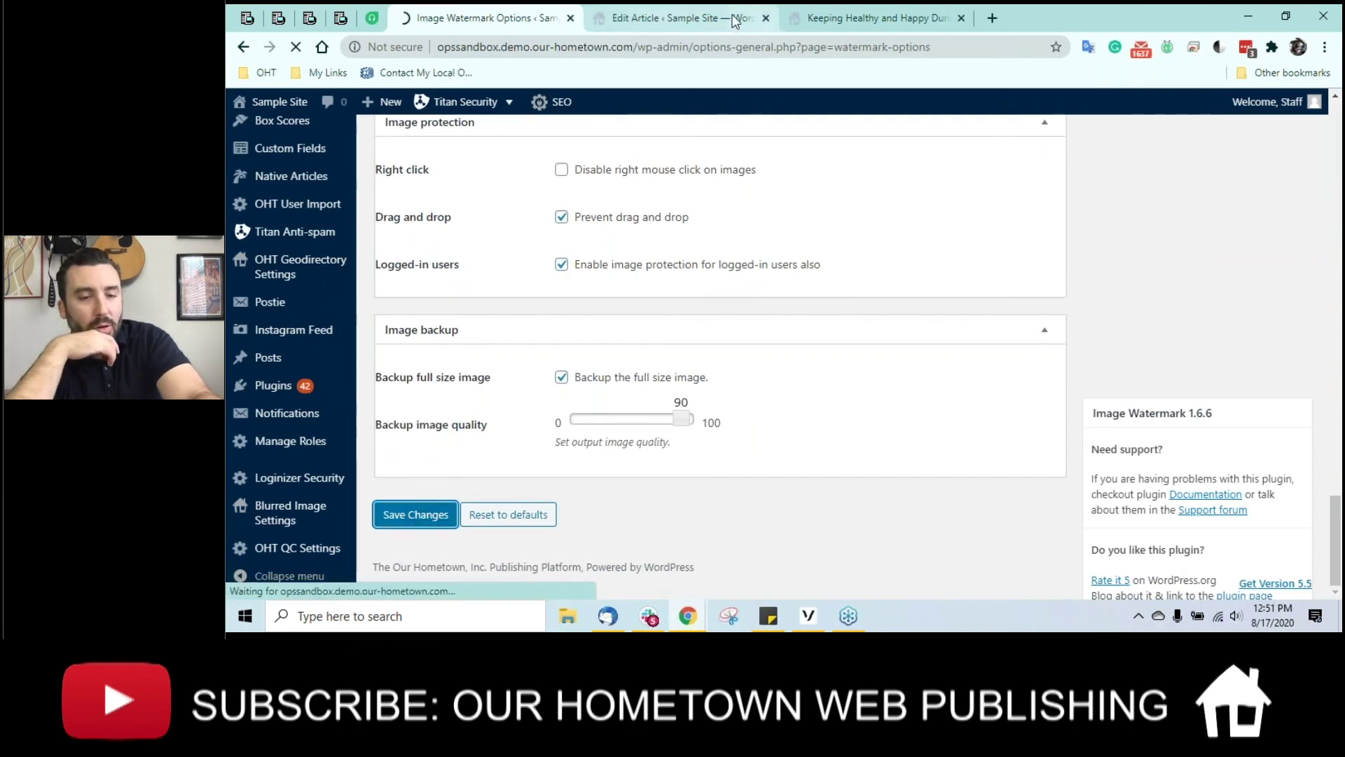
Step: Upload the test photo from the Desktop folder to the media library through the Covid-19 test article's editor
{"action": "left_click", "coordinate": [687, 18]}
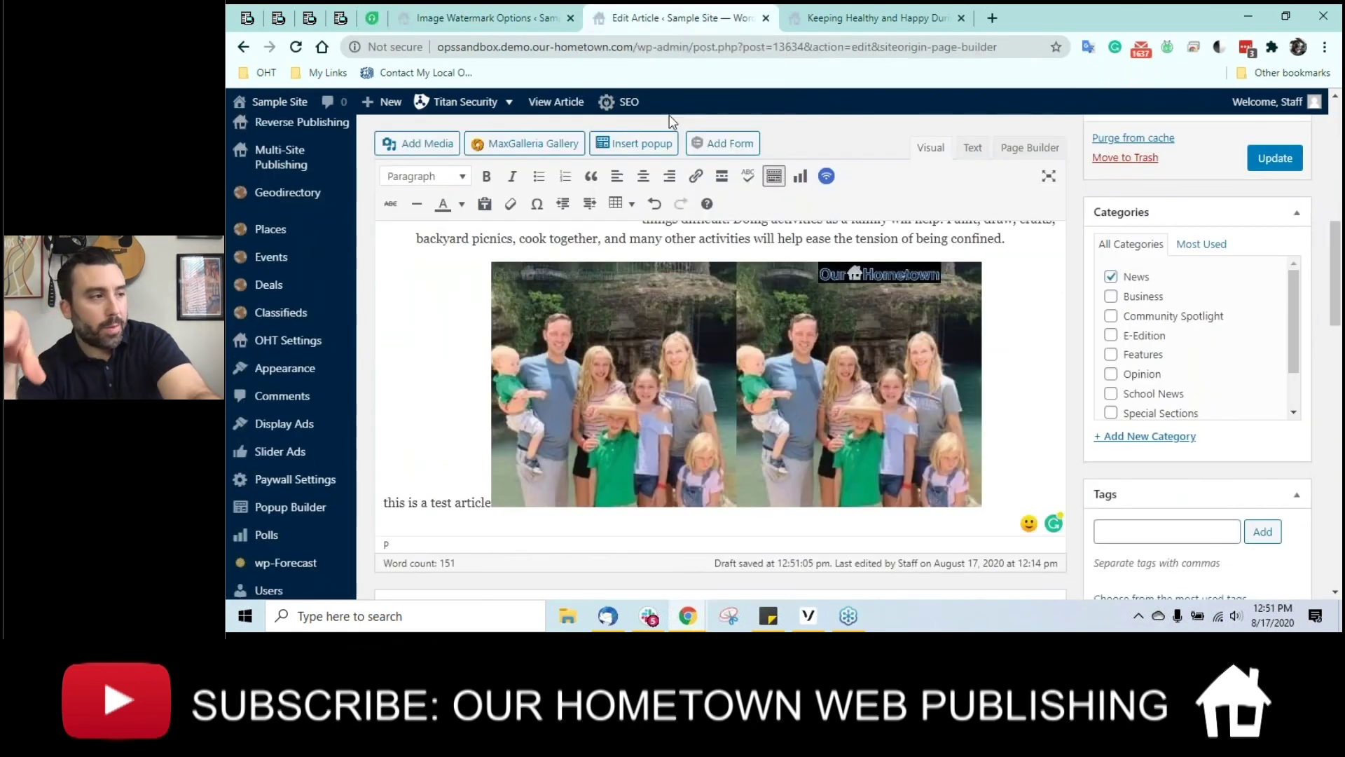
{"action": "scroll", "coordinate": [715, 351], "scroll_direction": "down", "scroll_amount": 3}
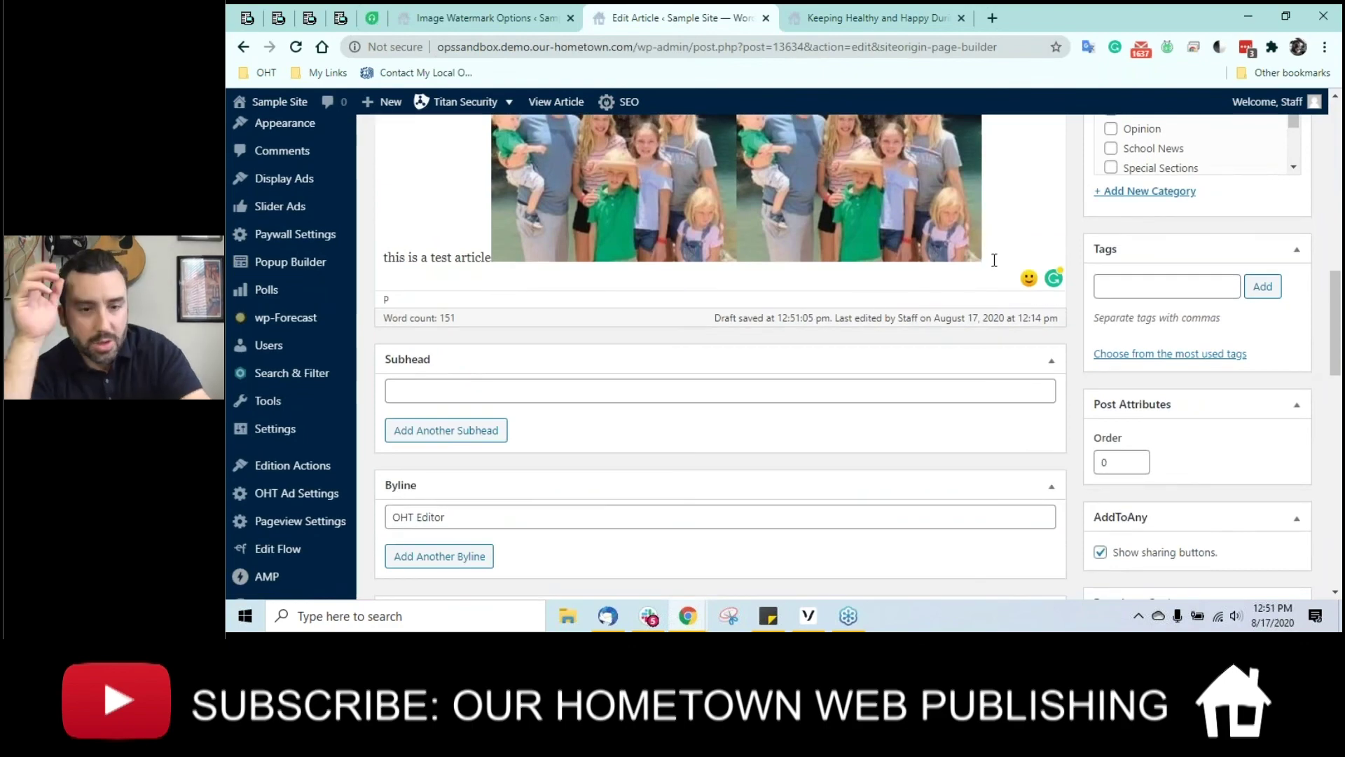
{"action": "scroll", "coordinate": [386, 434], "scroll_direction": "up", "scroll_amount": 10}
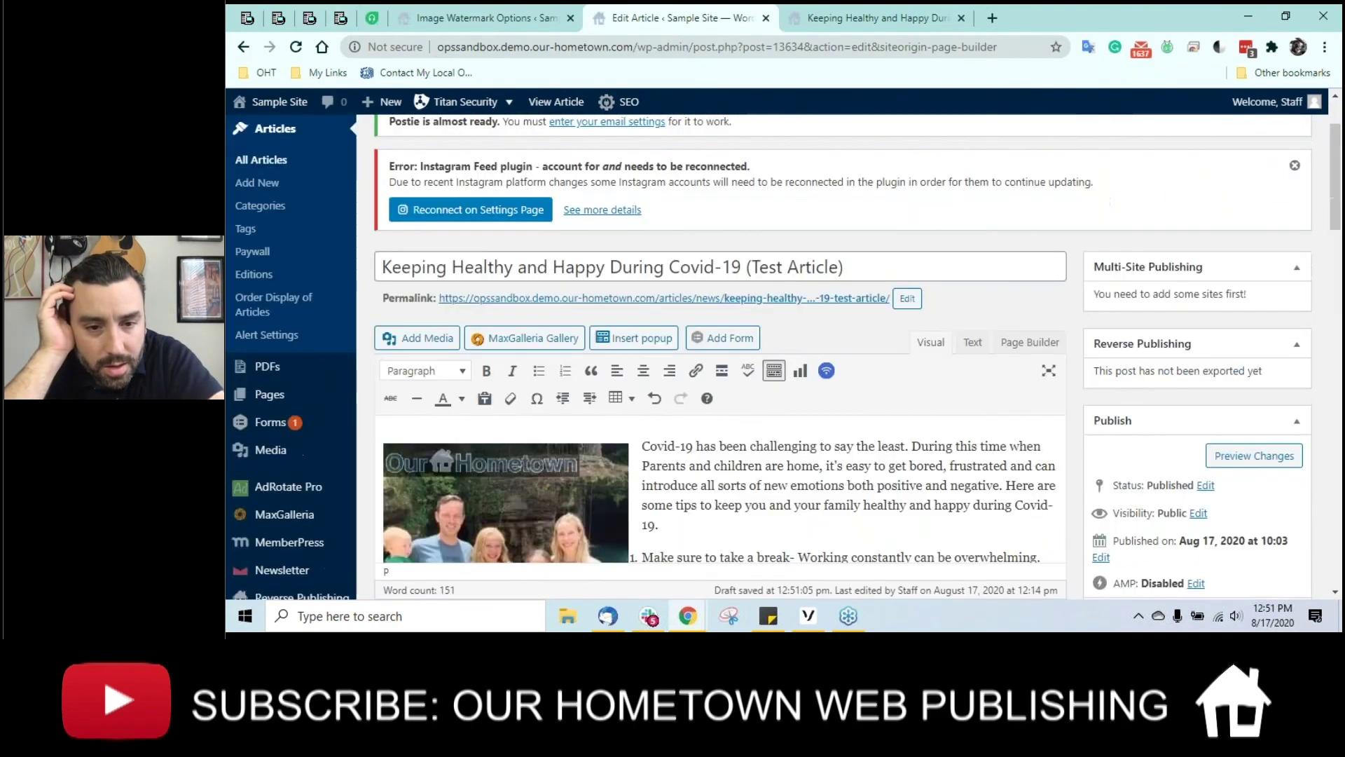
{"action": "left_click", "coordinate": [386, 435]}
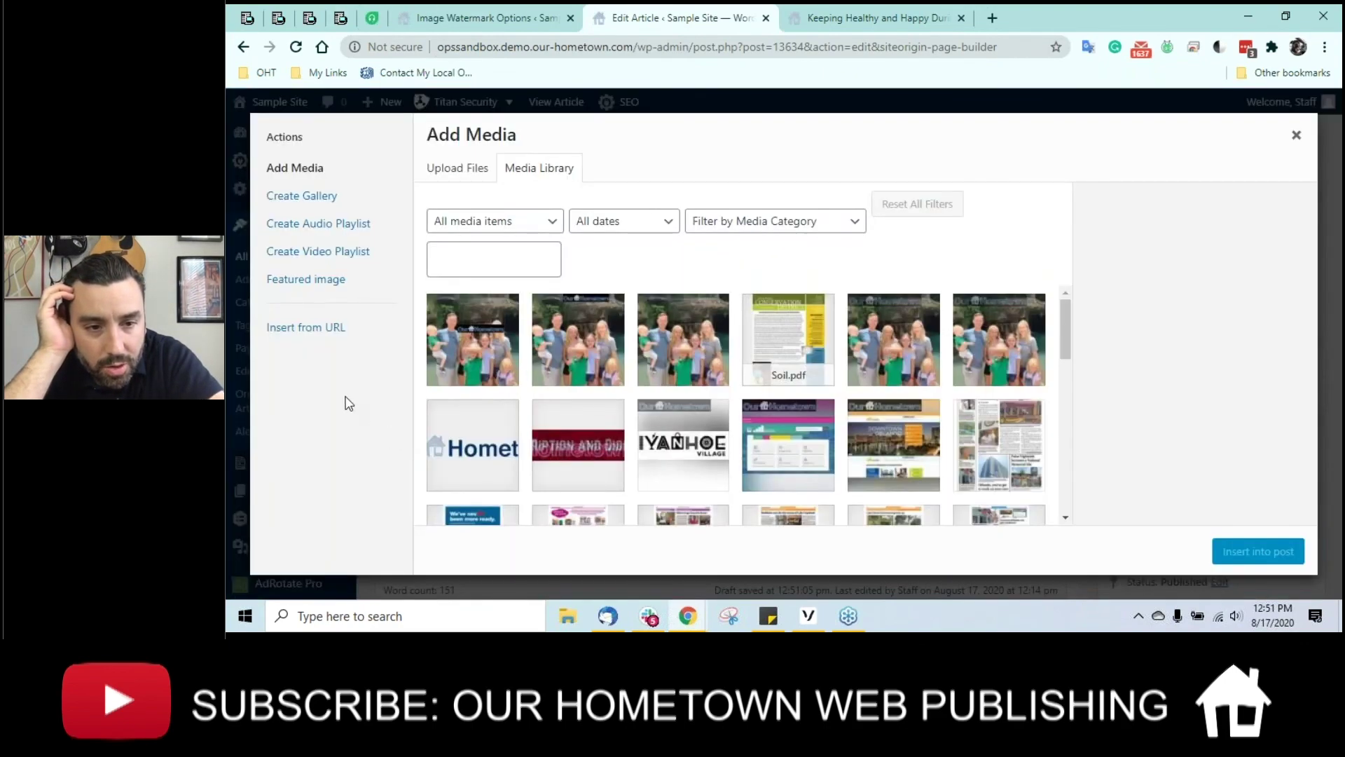
{"action": "left_click", "coordinate": [438, 170]}
{"action": "left_click", "coordinate": [830, 375]}
{"action": "double_click", "coordinate": [531, 301]}
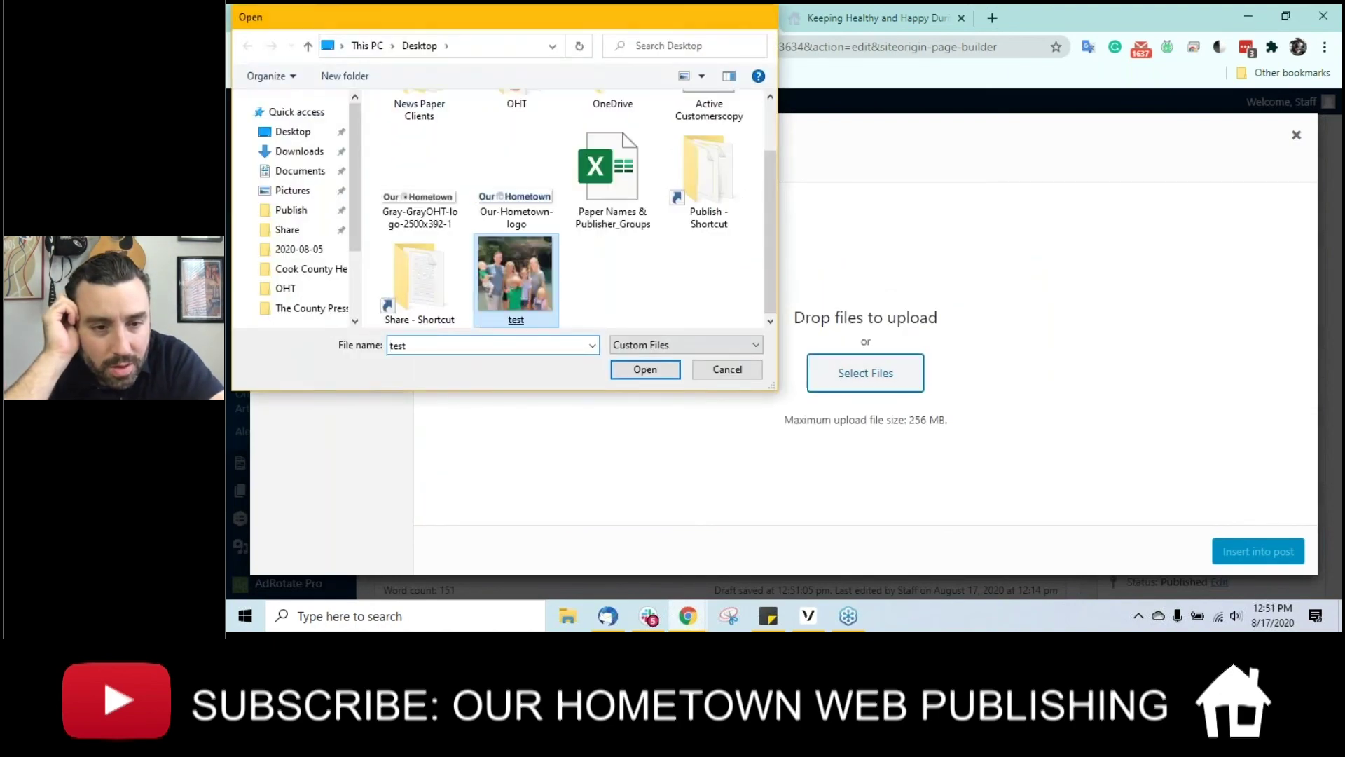
Step: Apply the watermark to the uploaded test.jpg and insert the photo into the article
{"action": "scroll", "coordinate": [1231, 453], "scroll_direction": "down", "scroll_amount": 4}
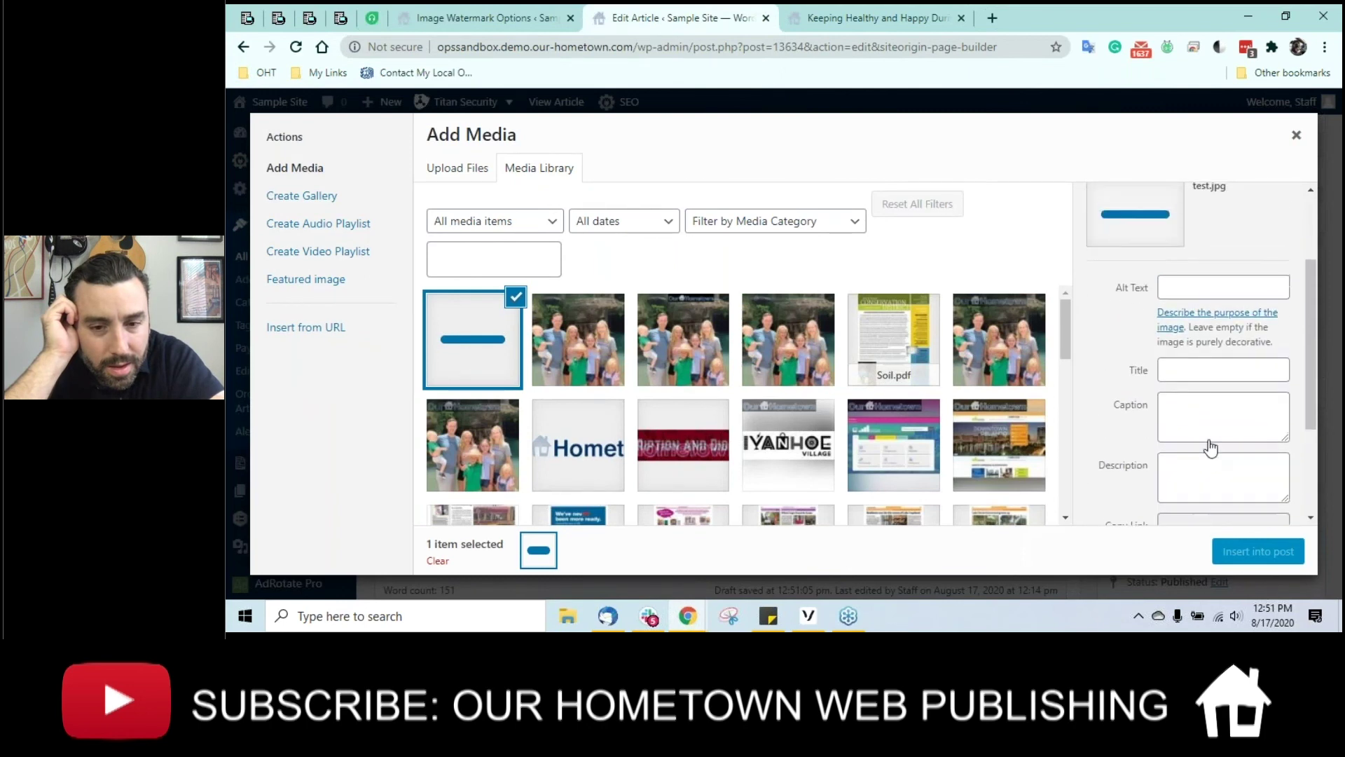
{"action": "scroll", "coordinate": [1183, 337], "scroll_direction": "down", "scroll_amount": 4}
{"action": "left_click", "coordinate": [1166, 304]}
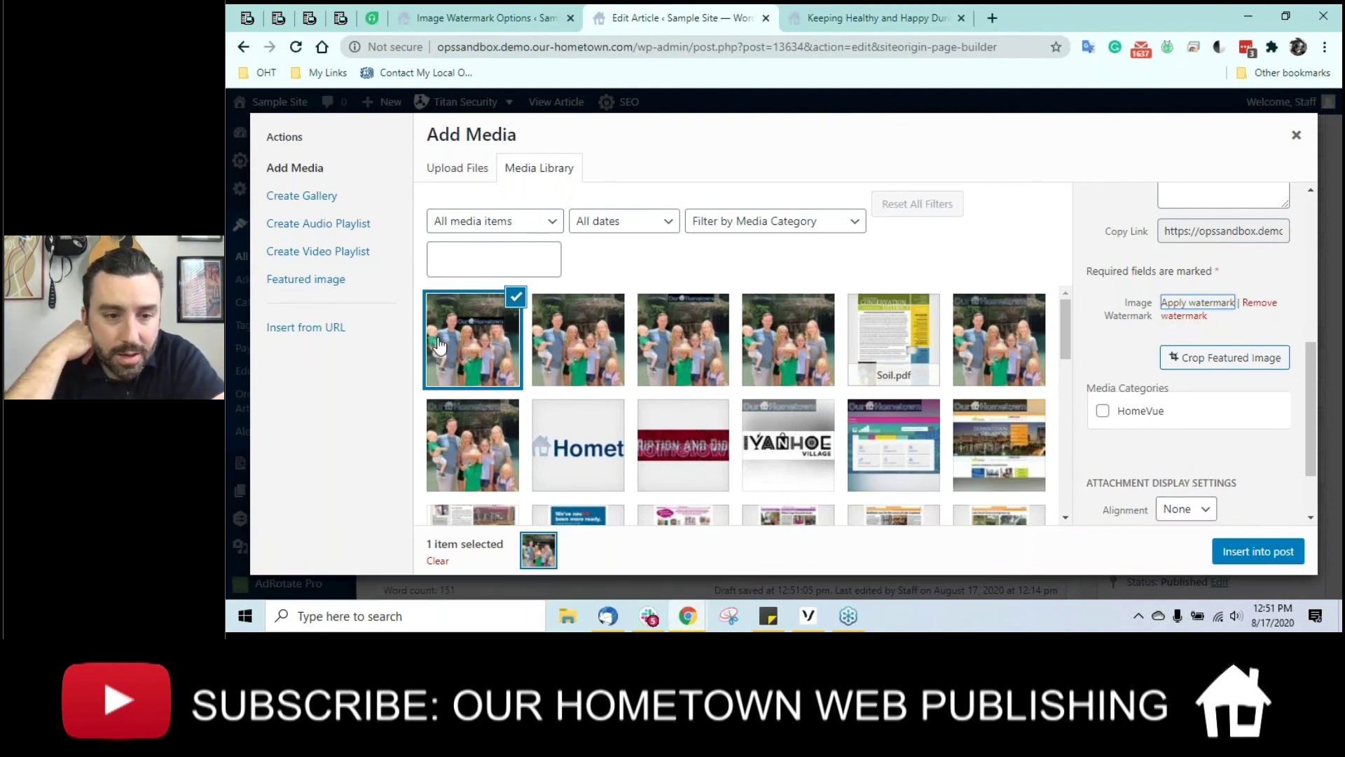
{"action": "left_click", "coordinate": [1239, 553]}
Step: Compare the watermark position on the newly inserted photo with the photo pair above it in the article
{"action": "scroll", "coordinate": [873, 468], "scroll_direction": "down", "scroll_amount": 5}
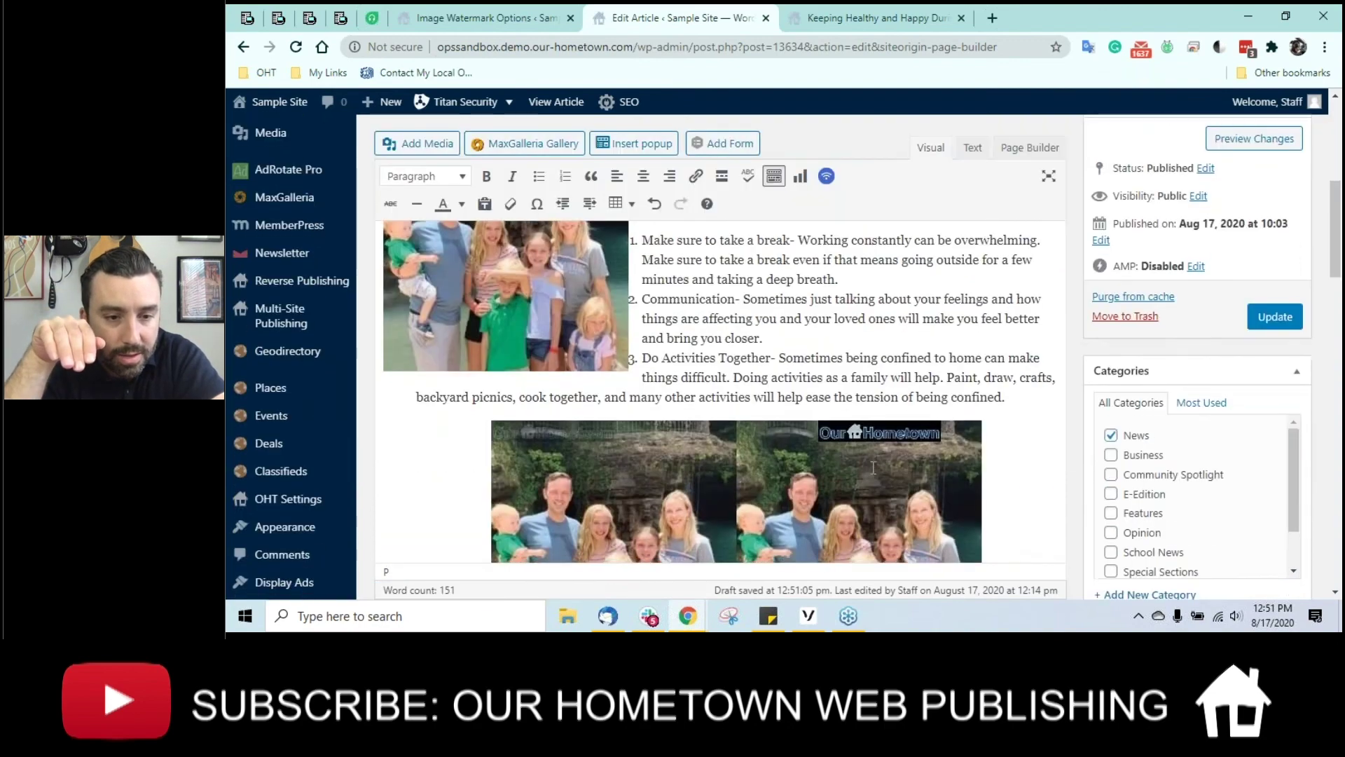
{"action": "scroll", "coordinate": [873, 468], "scroll_direction": "down", "scroll_amount": 5}
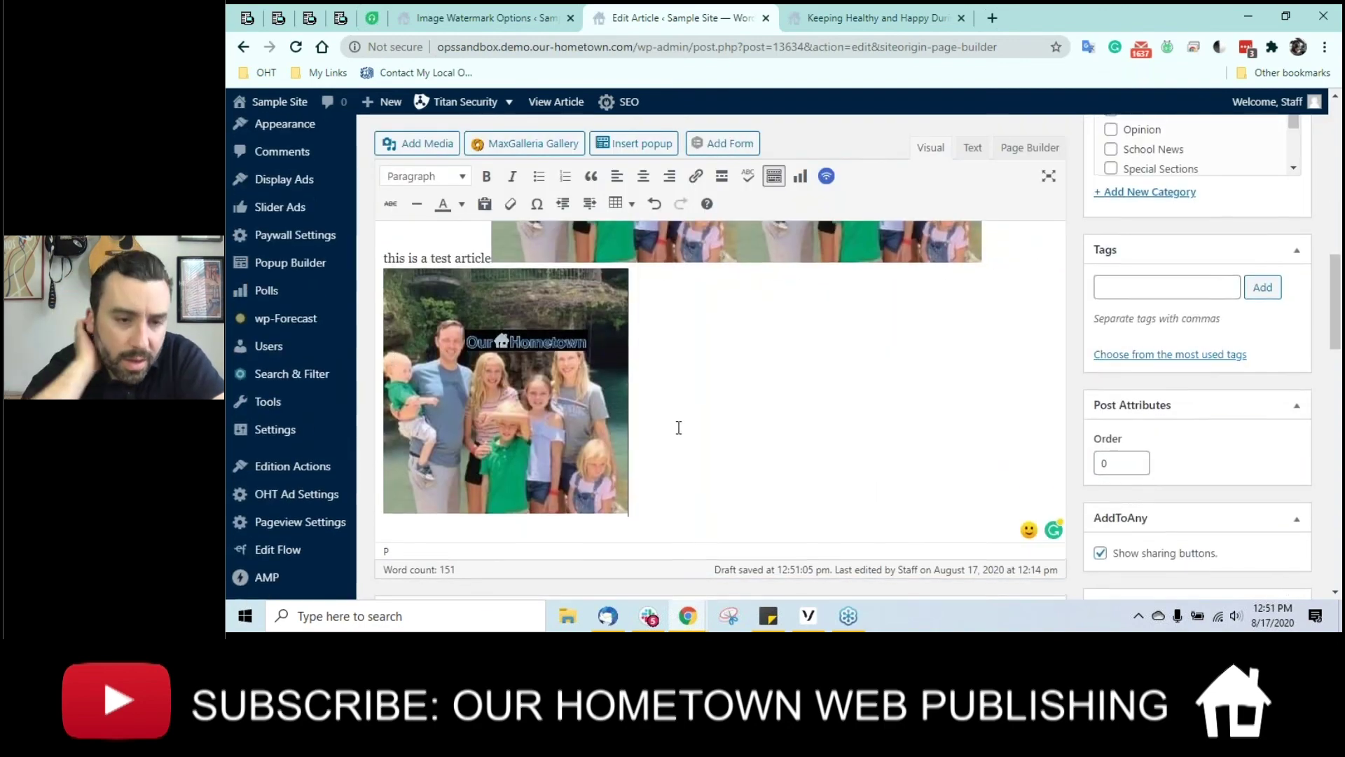
{"action": "scroll", "coordinate": [678, 427], "scroll_direction": "up", "scroll_amount": 1}
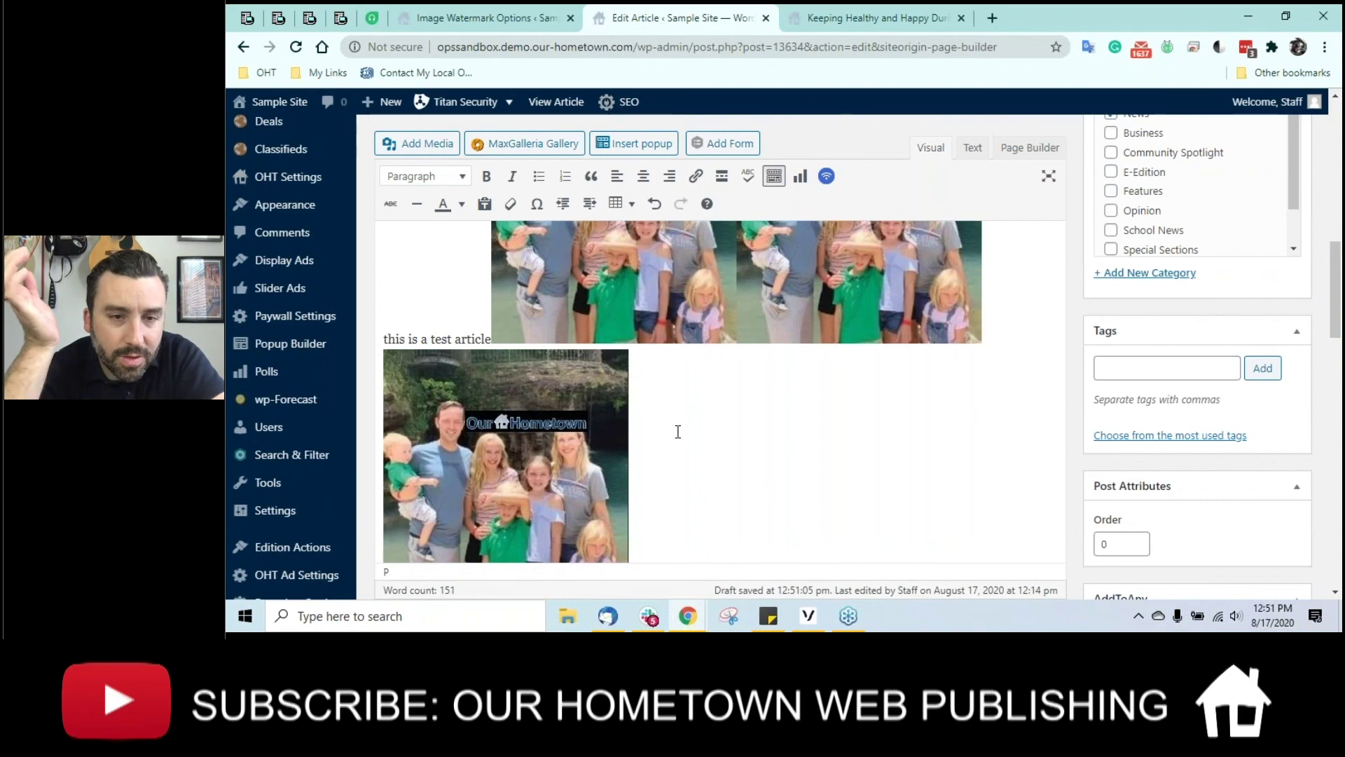
{"action": "scroll", "coordinate": [678, 431], "scroll_direction": "up", "scroll_amount": 1}
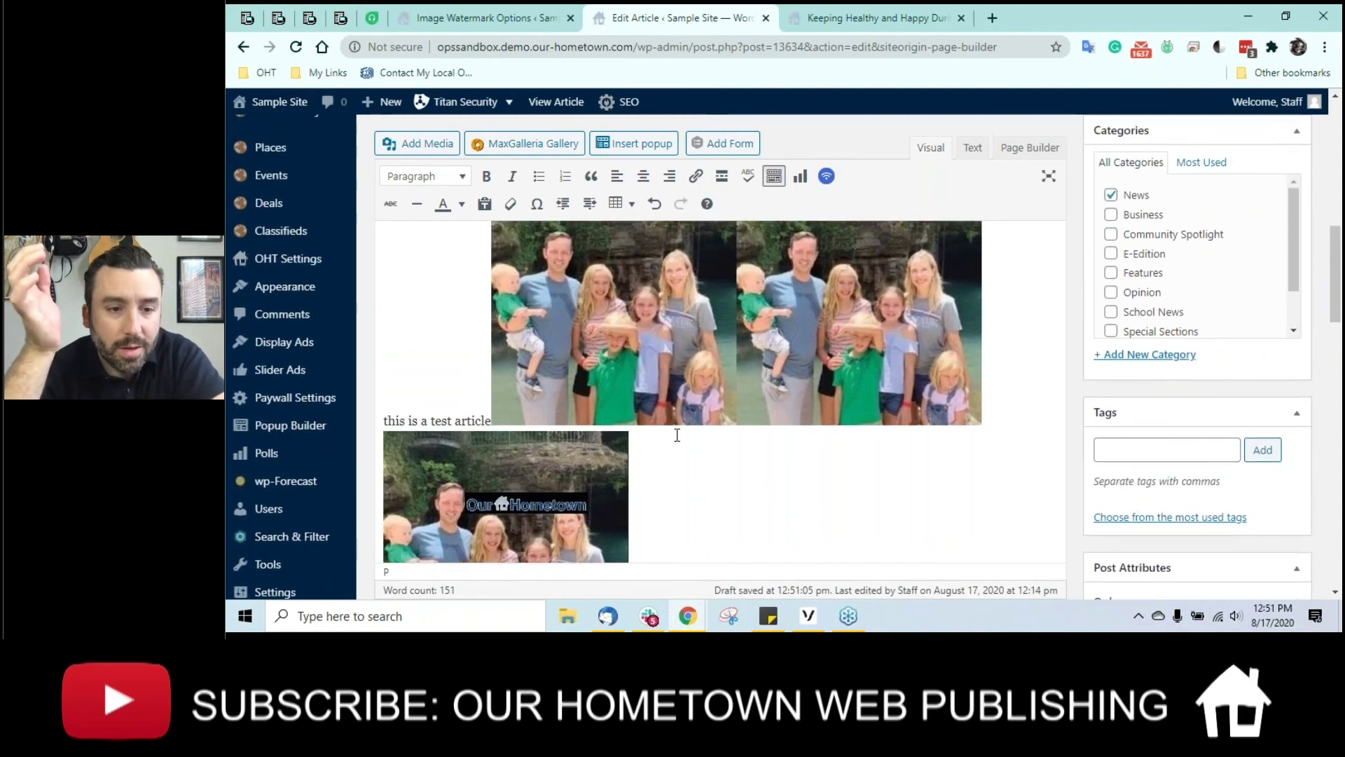
{"action": "scroll", "coordinate": [677, 435], "scroll_direction": "down", "scroll_amount": 1}
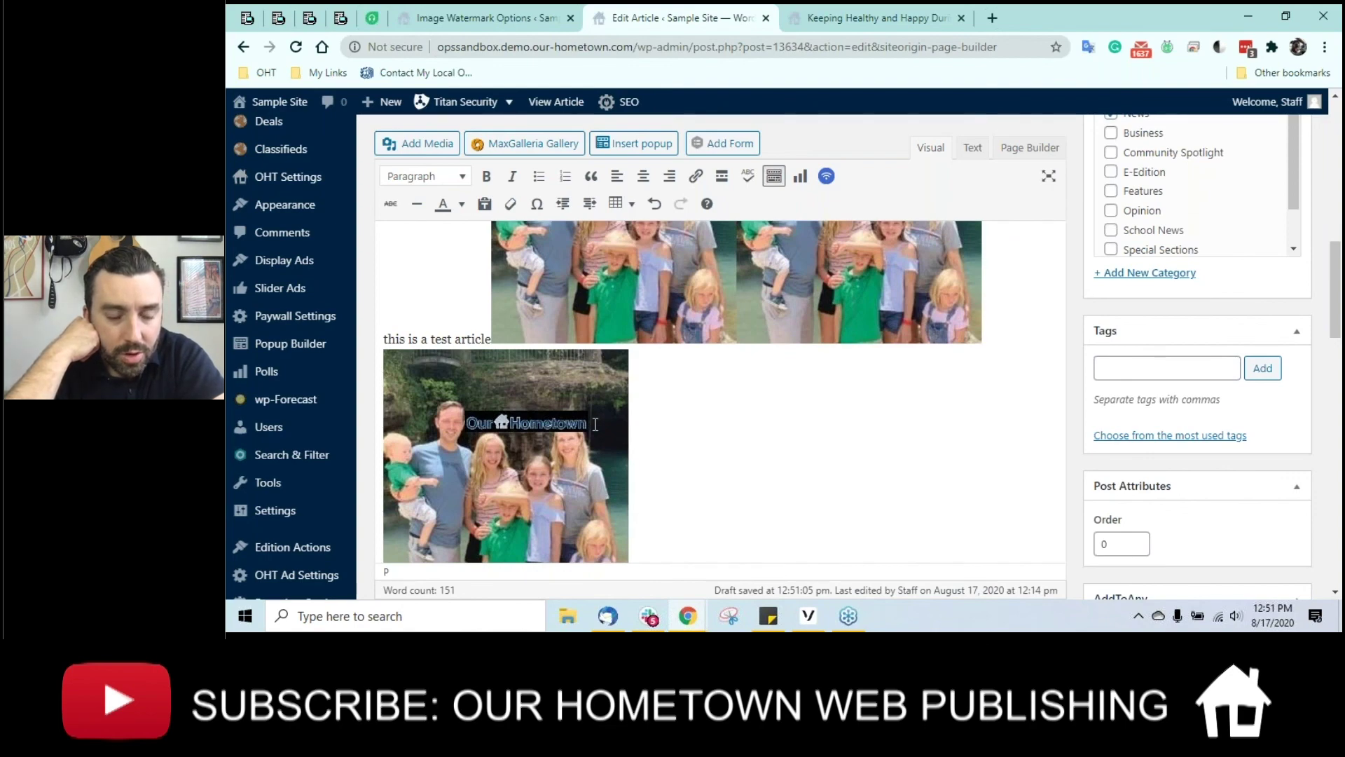
Step: Review the watermark position, size, scale, opacity and image quality options in the Image Watermark settings
{"action": "key", "text": "ctrl+Page_Up"}
{"action": "scroll", "coordinate": [587, 315], "scroll_direction": "down", "scroll_amount": 15}
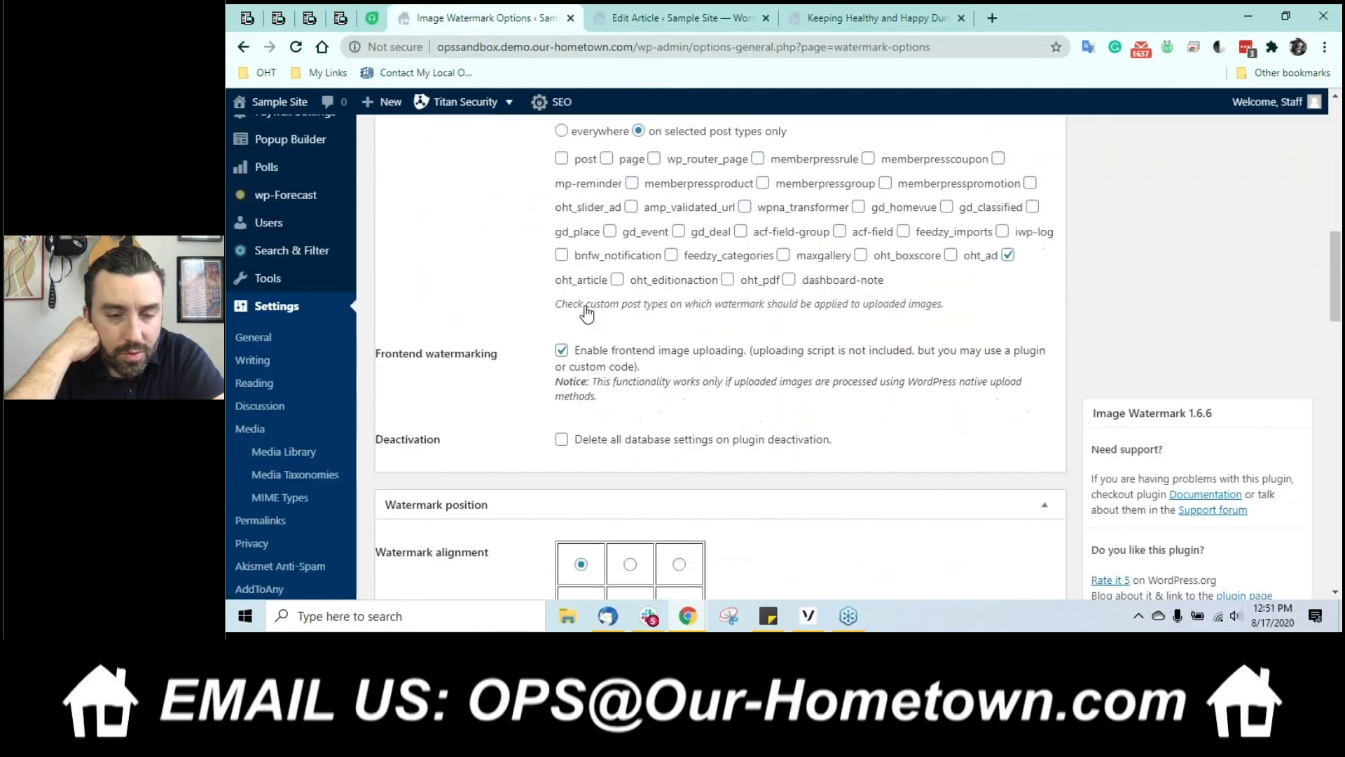
{"action": "scroll", "coordinate": [587, 316], "scroll_direction": "down", "scroll_amount": 7}
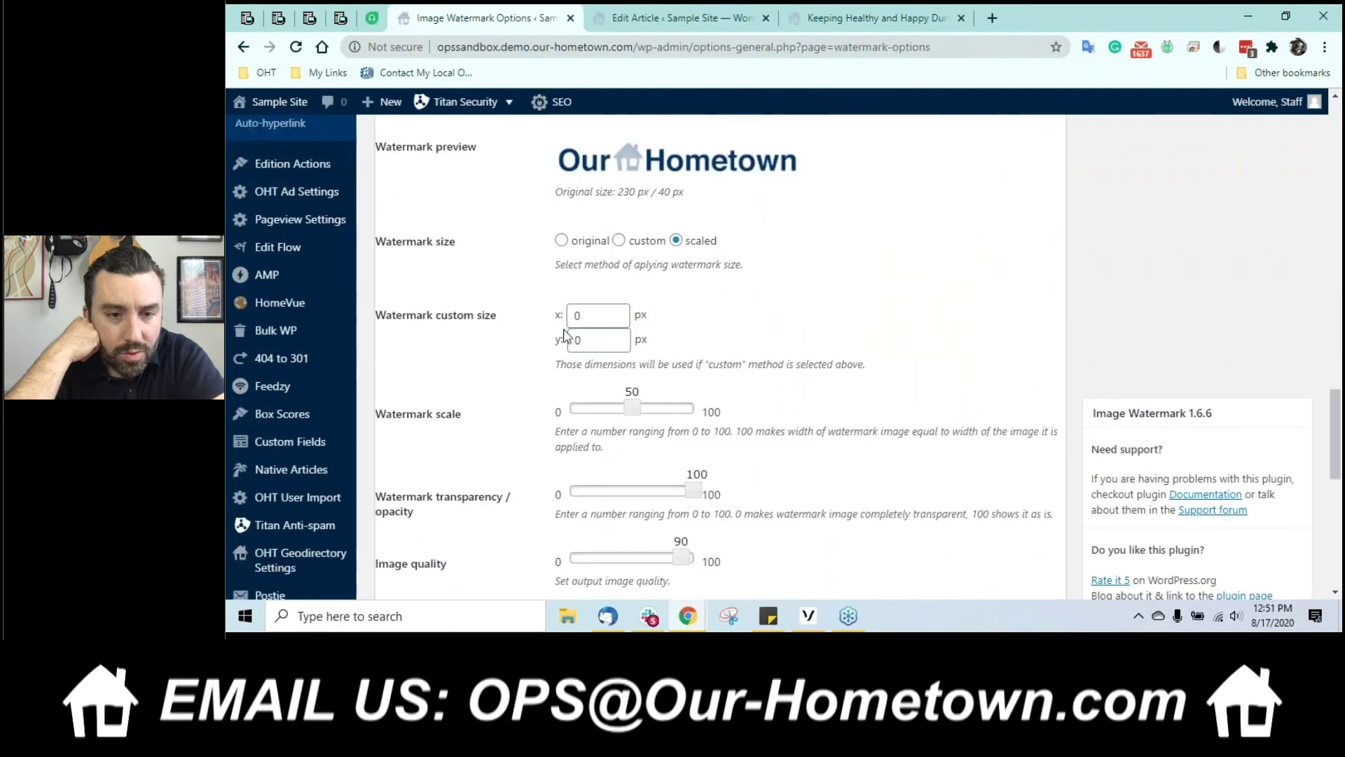
{"action": "scroll", "coordinate": [556, 384], "scroll_direction": "down", "scroll_amount": 3}
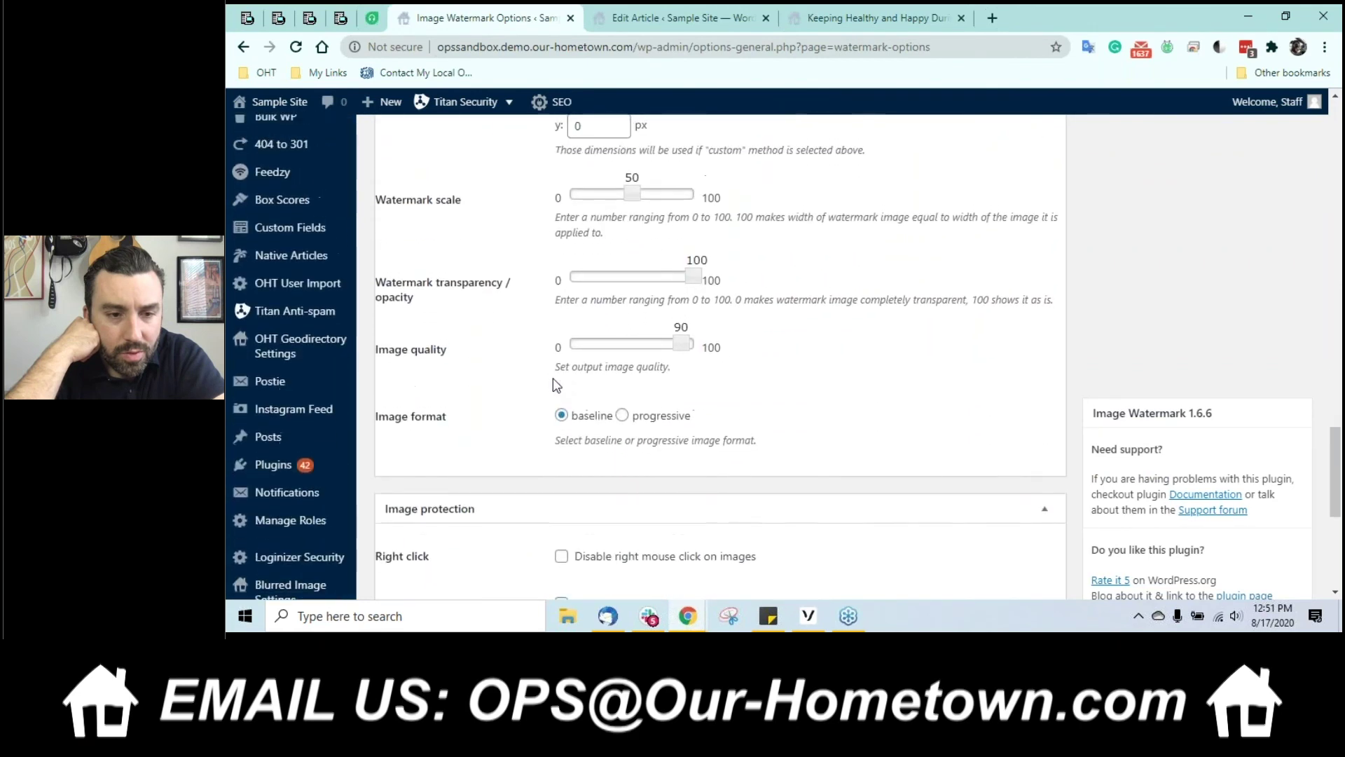
{"action": "scroll", "coordinate": [605, 386], "scroll_direction": "up", "scroll_amount": 4}
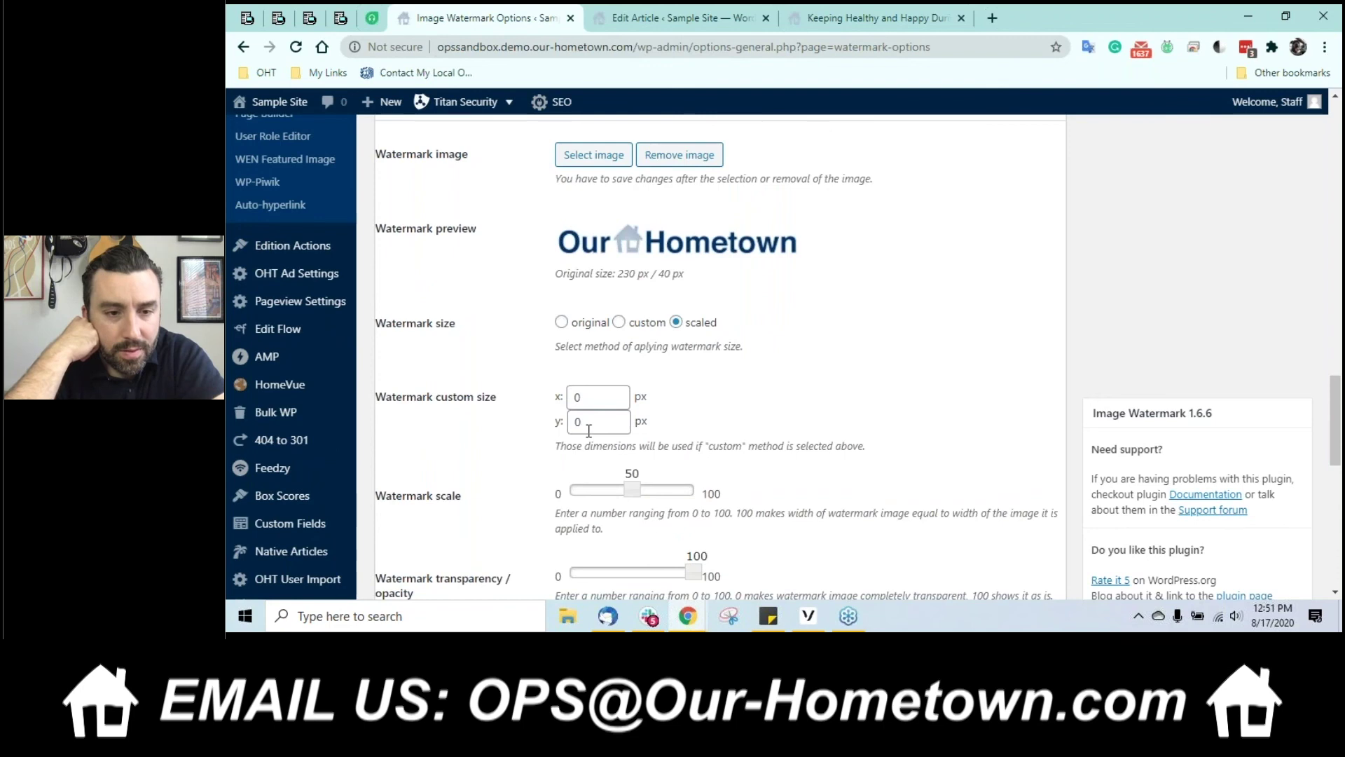
Step: Return to the article and examine the watermarks on the photo pair and the photo below it
{"action": "left_click", "coordinate": [673, 17]}
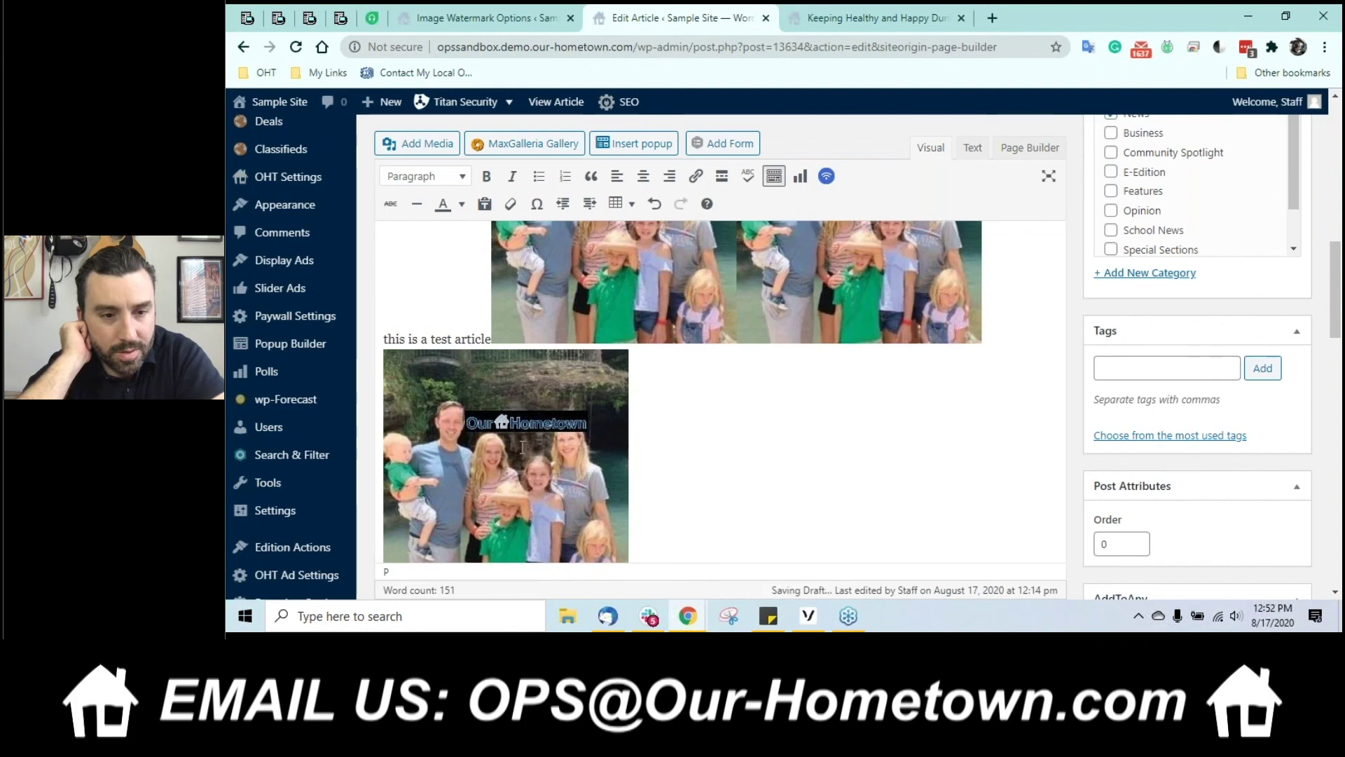
{"action": "scroll", "coordinate": [522, 444], "scroll_direction": "up", "scroll_amount": 1}
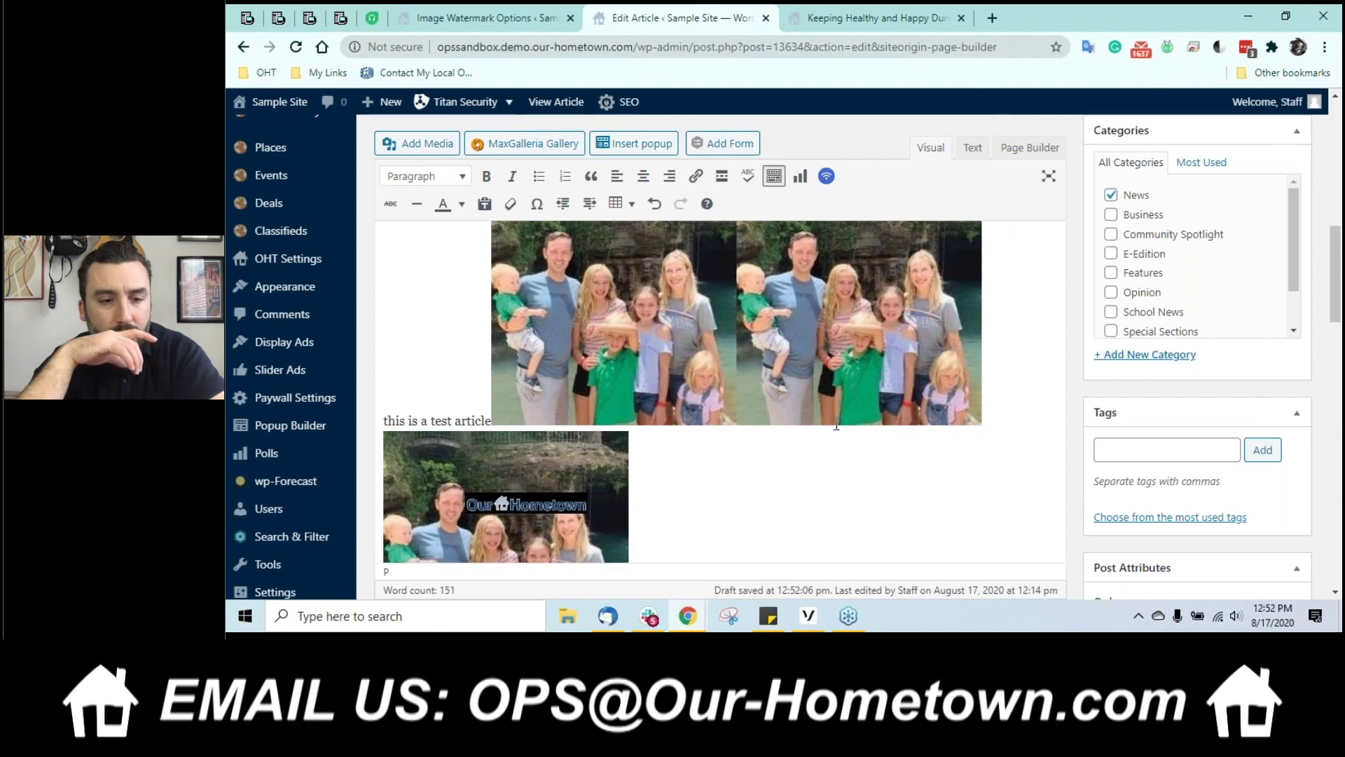
{"action": "scroll", "coordinate": [835, 428], "scroll_direction": "up", "scroll_amount": 1}
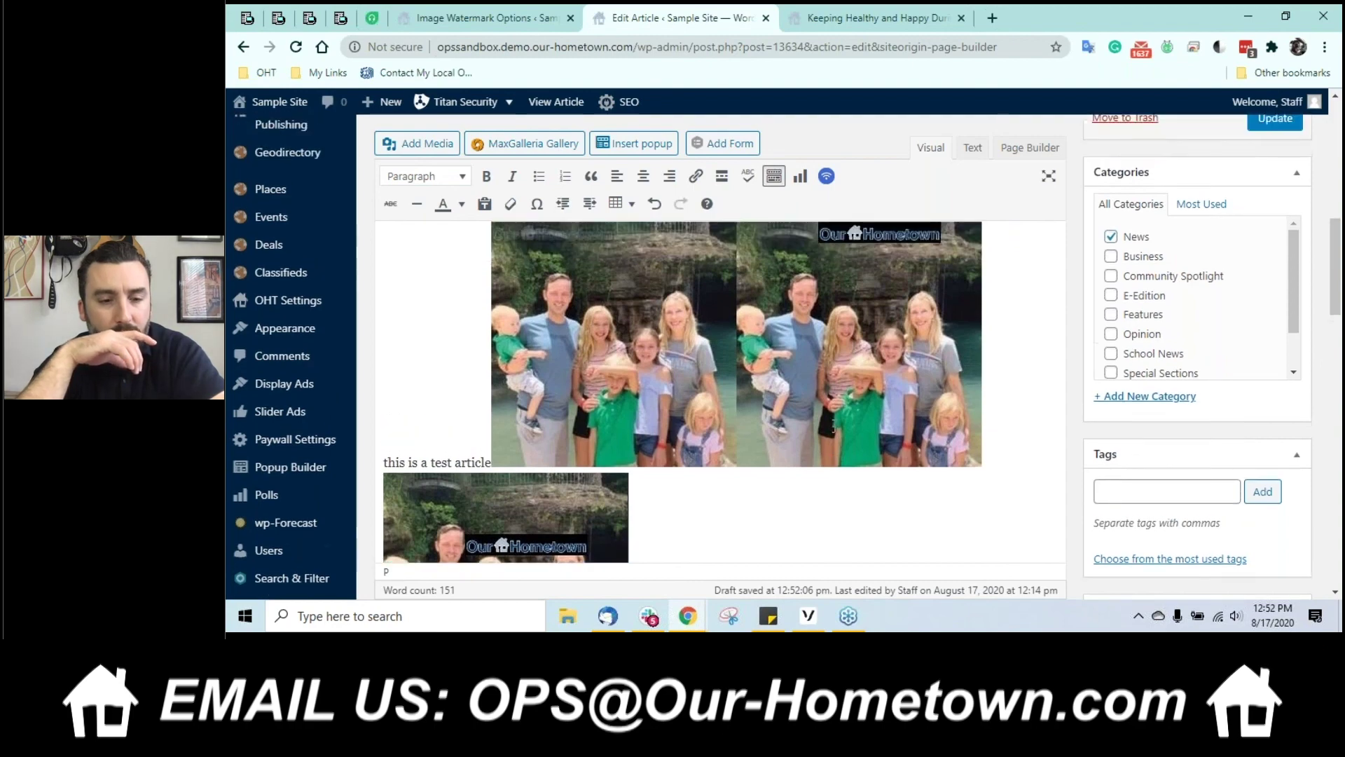
{"action": "scroll", "coordinate": [835, 426], "scroll_direction": "down", "scroll_amount": 1}
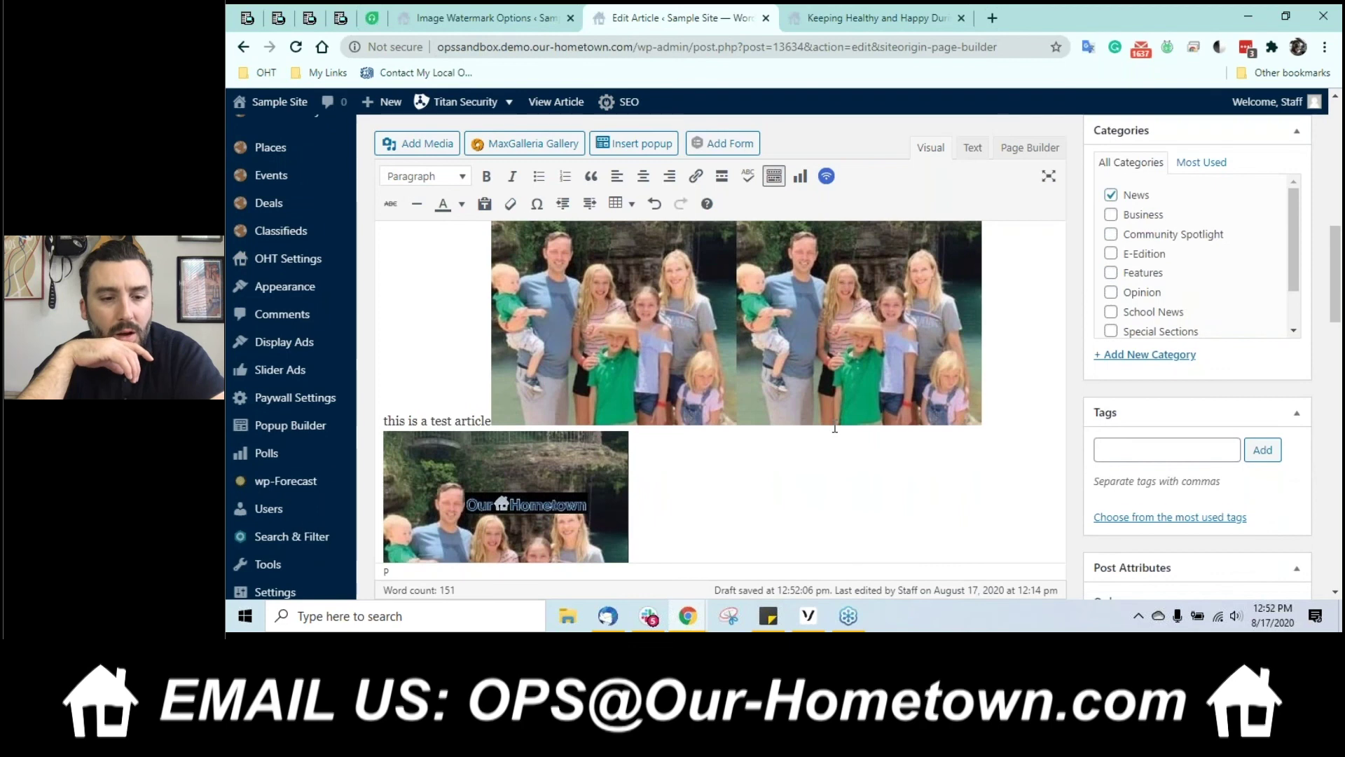
{"action": "scroll", "coordinate": [834, 426], "scroll_direction": "down", "scroll_amount": 1}
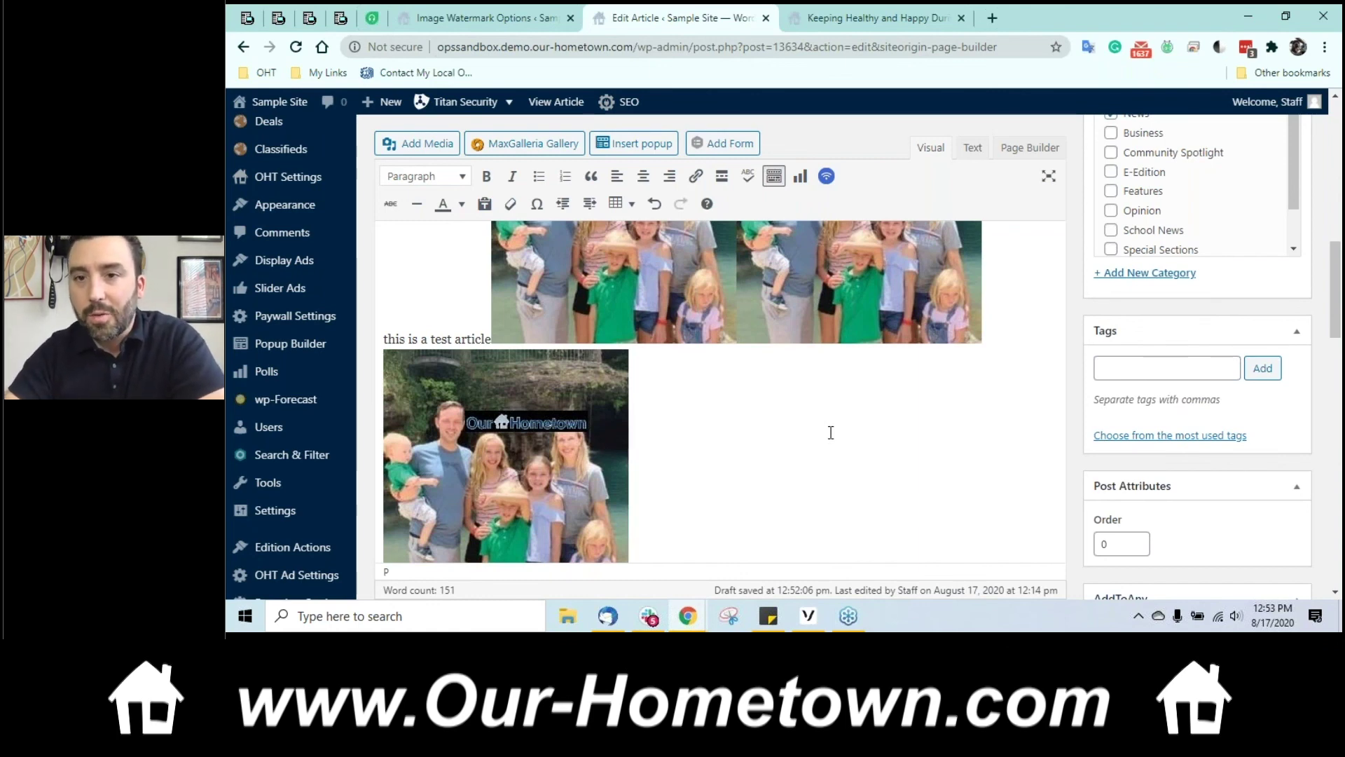
{"action": "mouse_move", "coordinate": [1321, 101]}
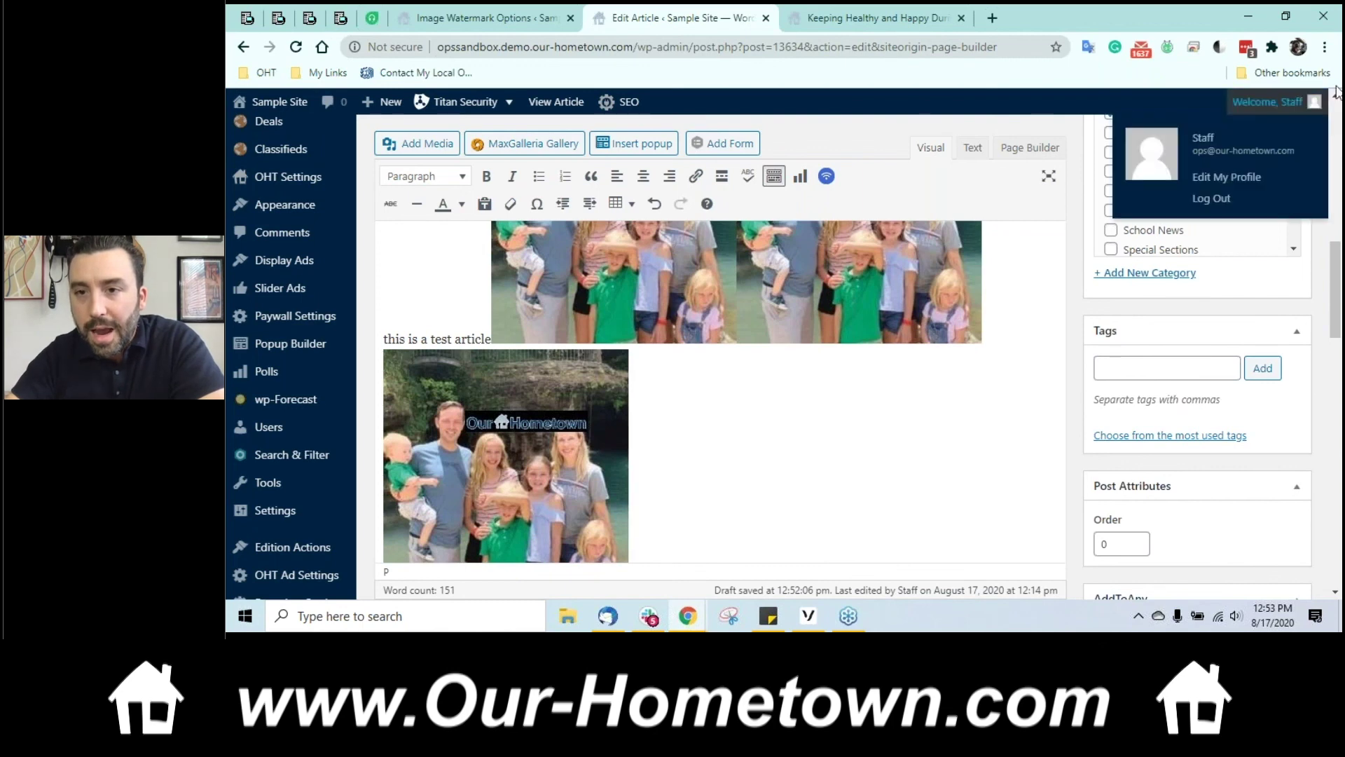